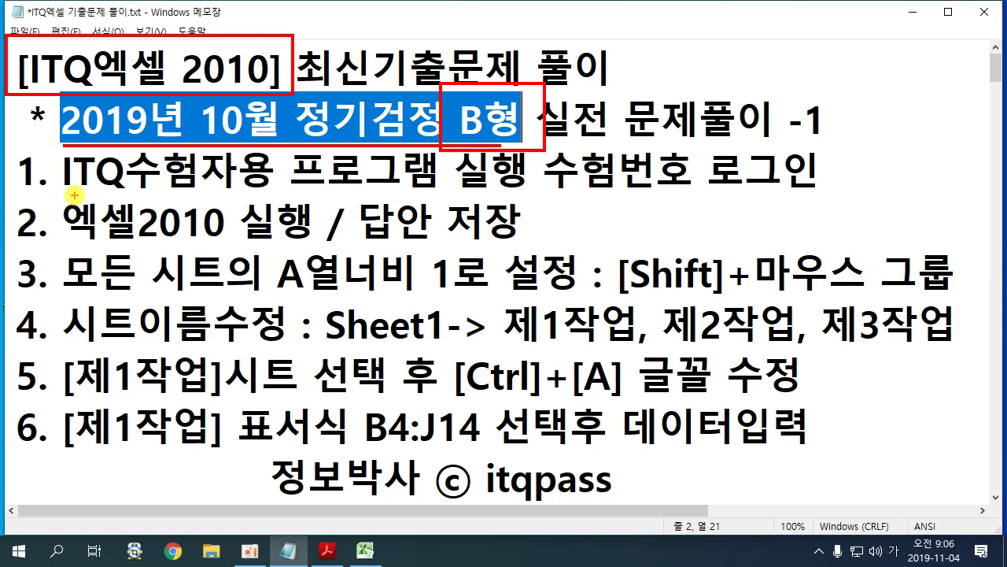
Step: Underline the login and Excel 2010 launch steps in the notes, then clear the markings
drag(67, 189, 267, 190)
mouse_move(49, 236)
mouse_down()
mouse_move(68, 252)
mouse_move(233, 251)
mouse_up()
key(Escape)
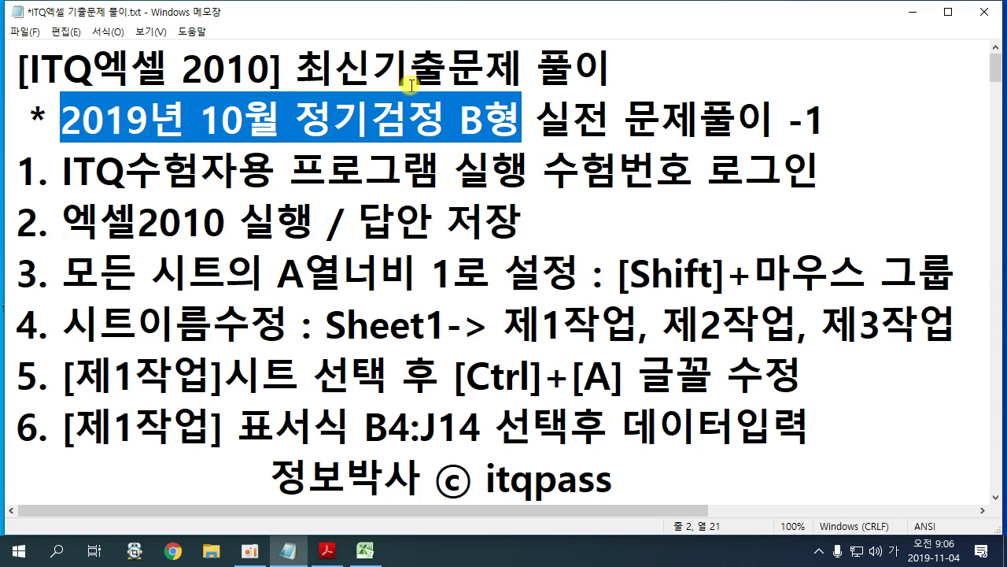
Step: Minimize Notepad and launch Excel 2010 from its desktop shortcut
click(912, 11)
click(561, 118)
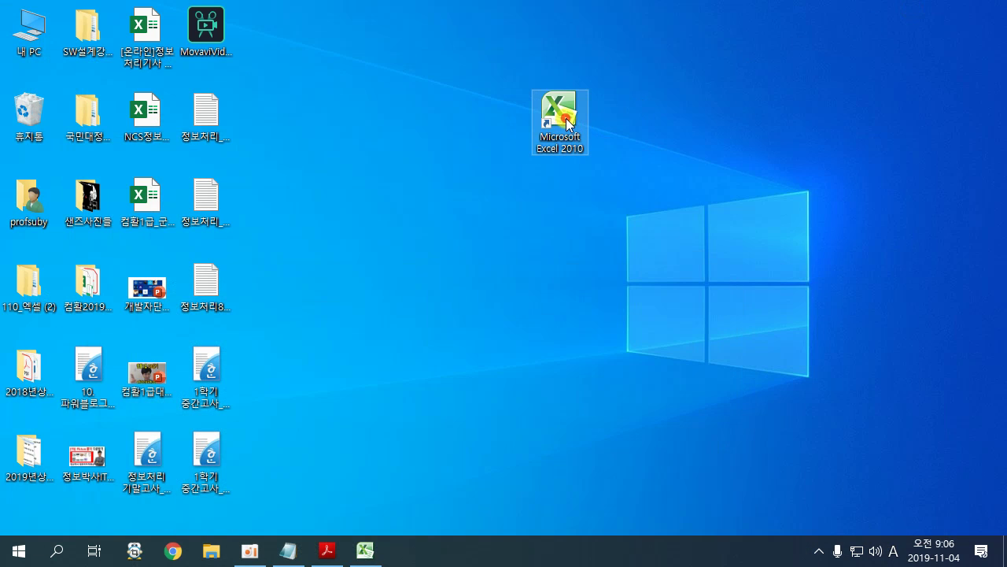
double_click(568, 123)
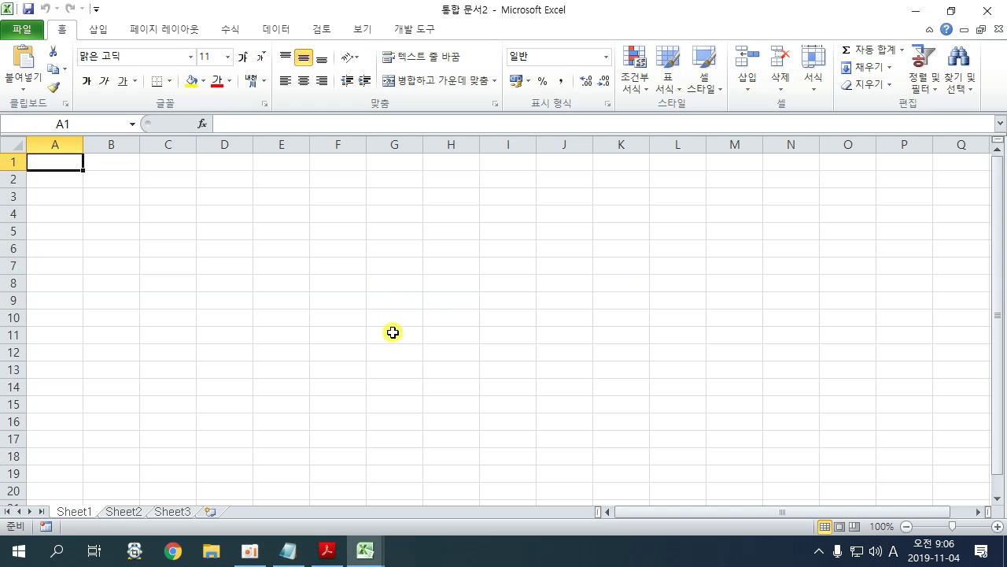
Step: Check the answer-folder location and 수험번호-성명 file-name rule in GE10-12B.pdf, then minimize it
click(327, 550)
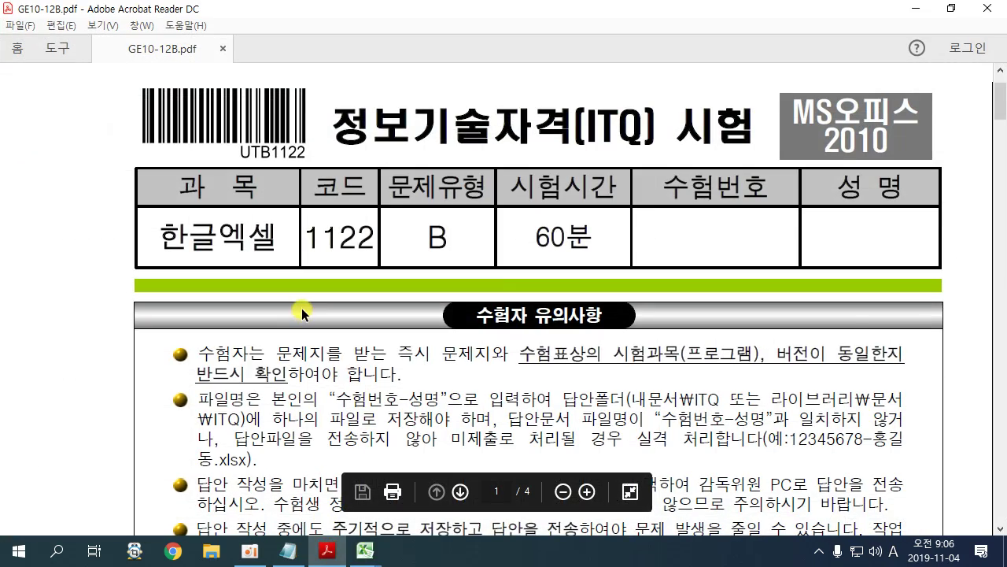
scroll(445, 300, down, 10)
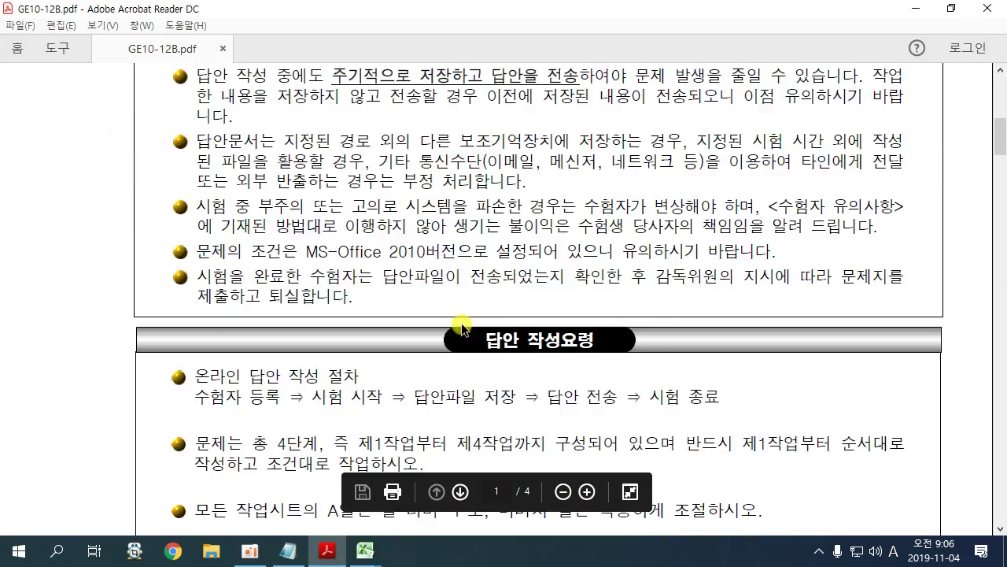
scroll(460, 323, up, 3)
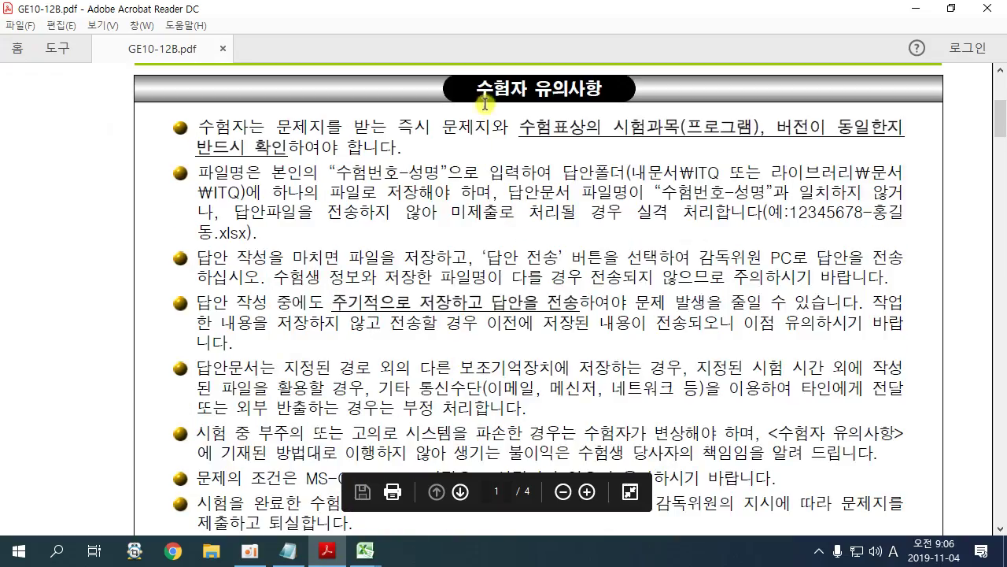
drag(563, 172, 762, 171)
drag(327, 172, 464, 173)
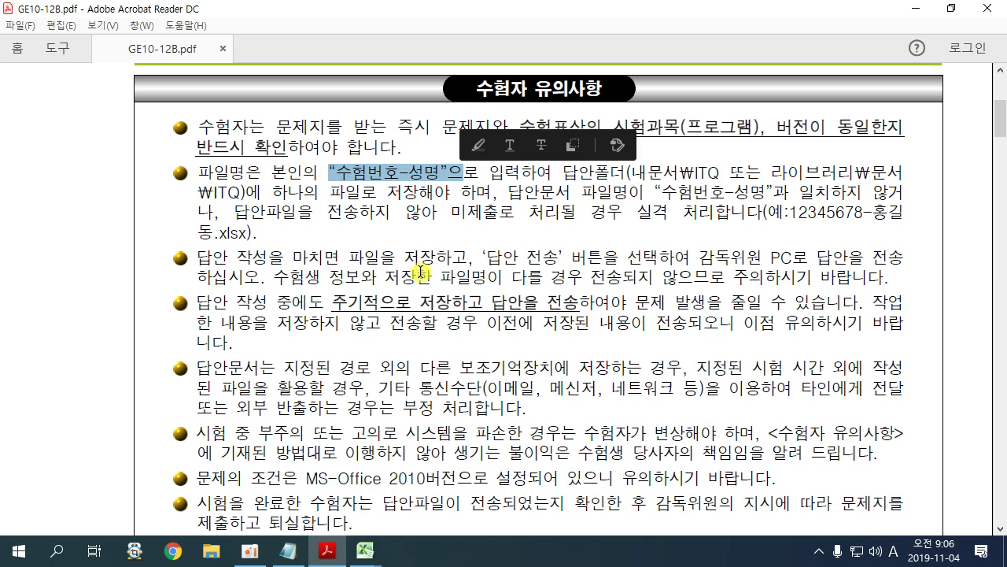
click(916, 9)
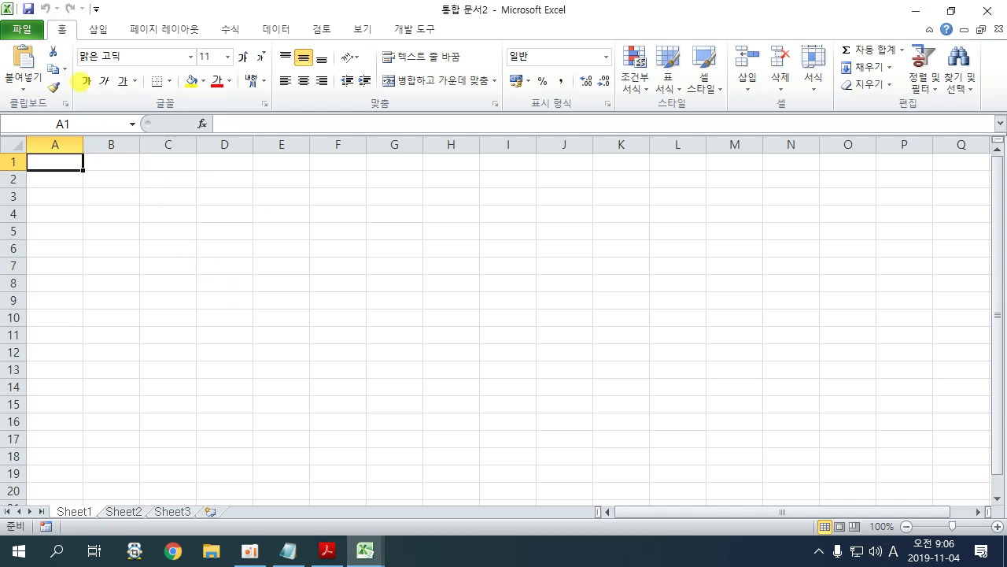
Step: Save the blank workbook in Documents\ITQ as 20191104 followed by the candidate's name
click(29, 9)
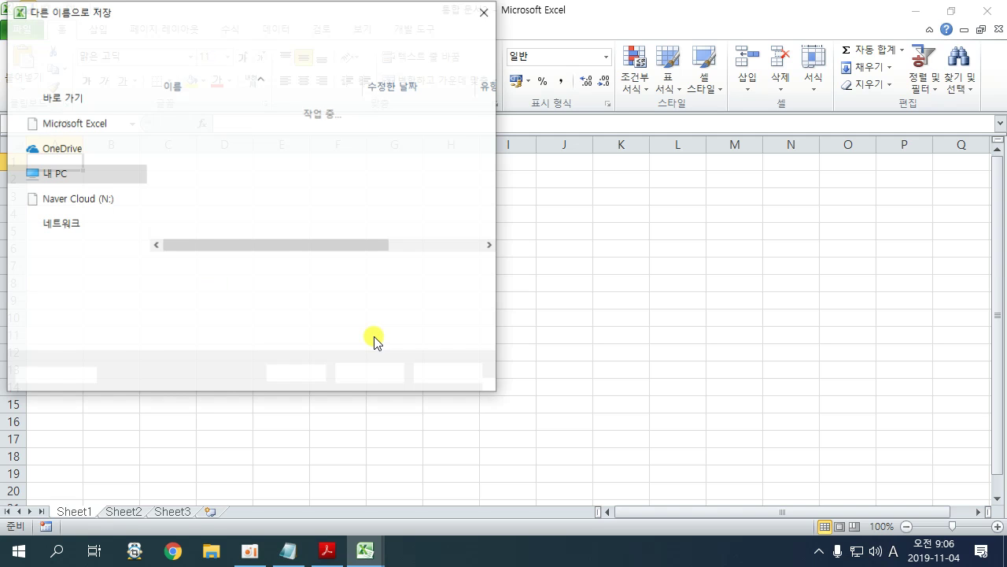
drag(138, 186, 138, 193)
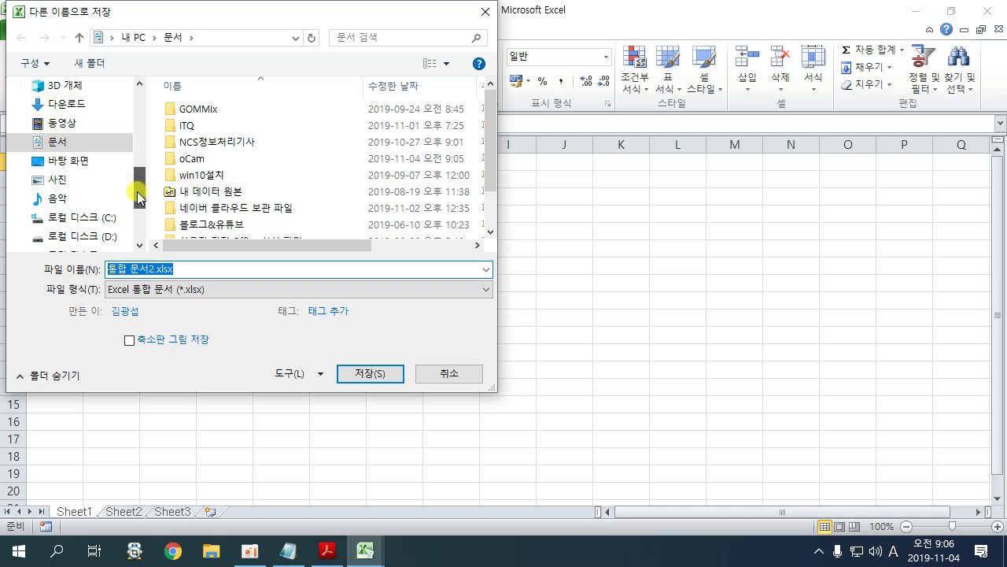
click(60, 140)
click(200, 132)
double_click(200, 132)
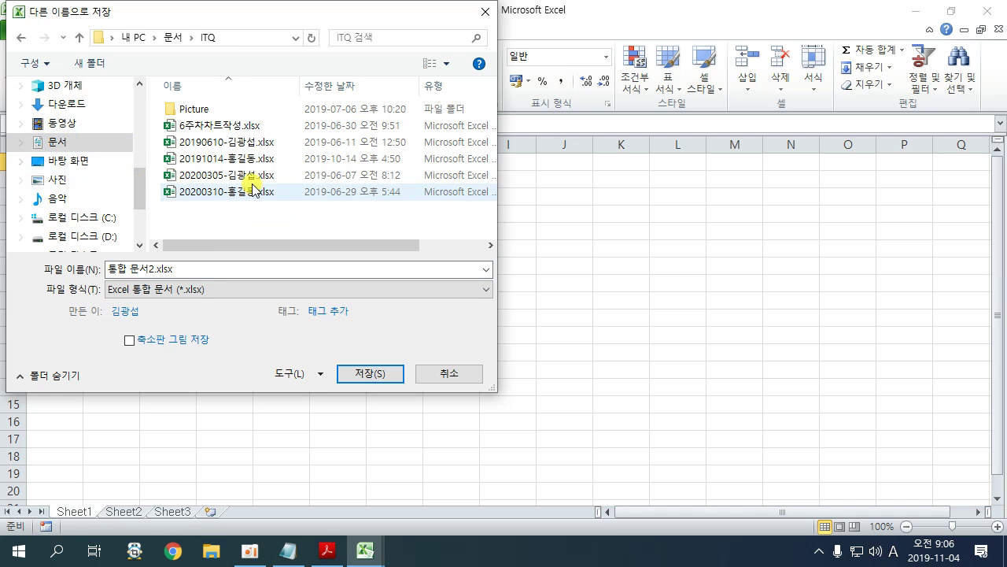
click(193, 269)
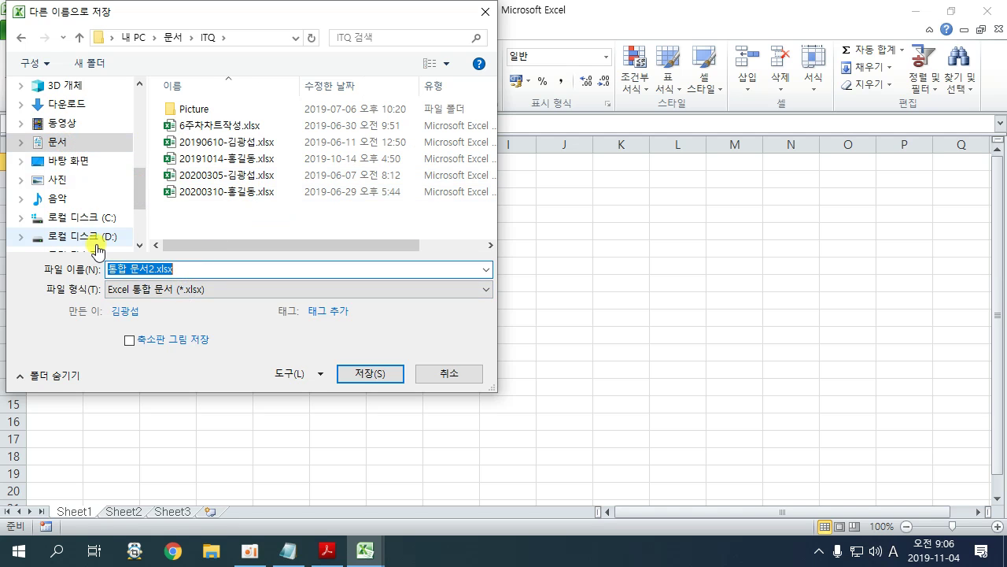
text(201910)
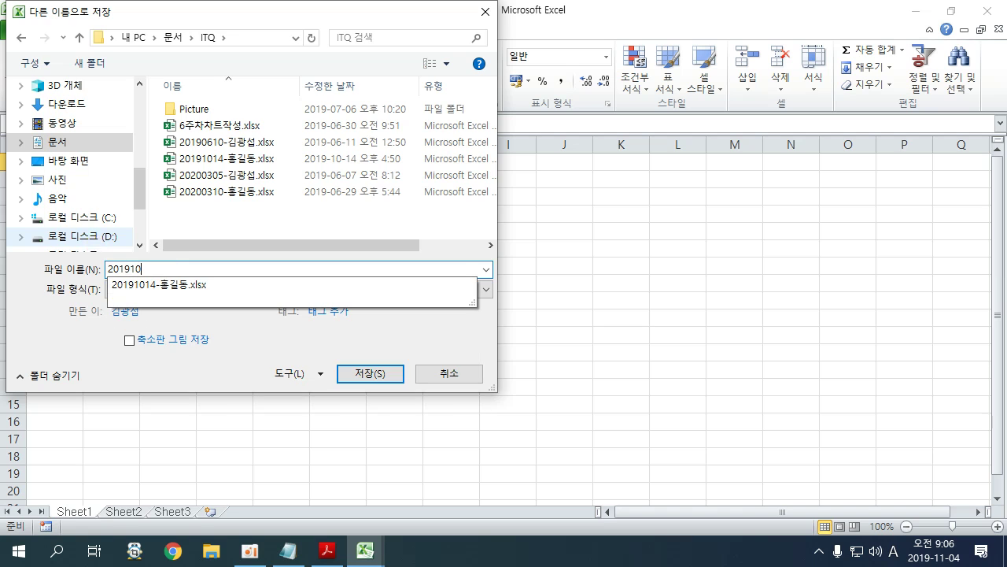
key(BackSpace)
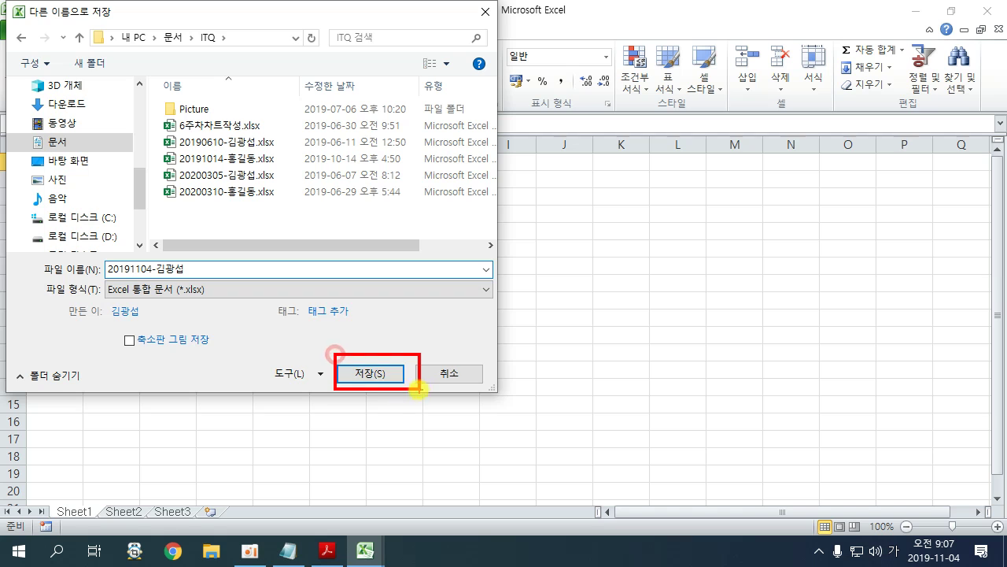
click(376, 373)
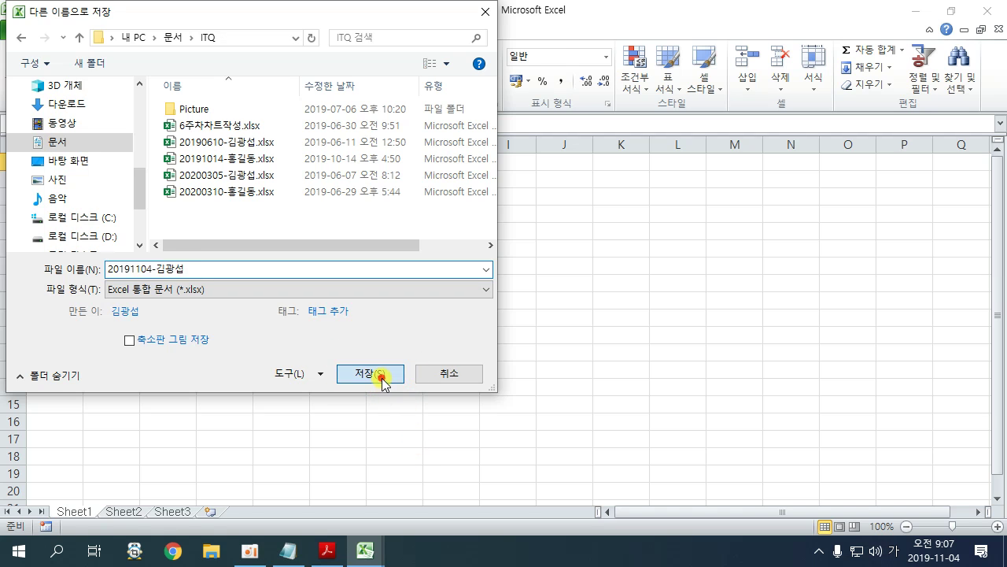
click(385, 376)
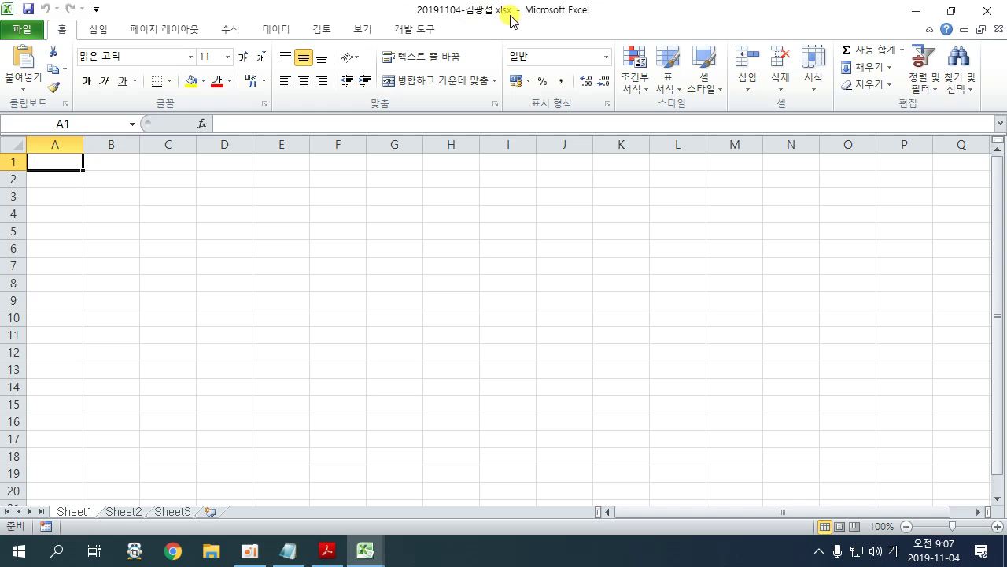
click(367, 286)
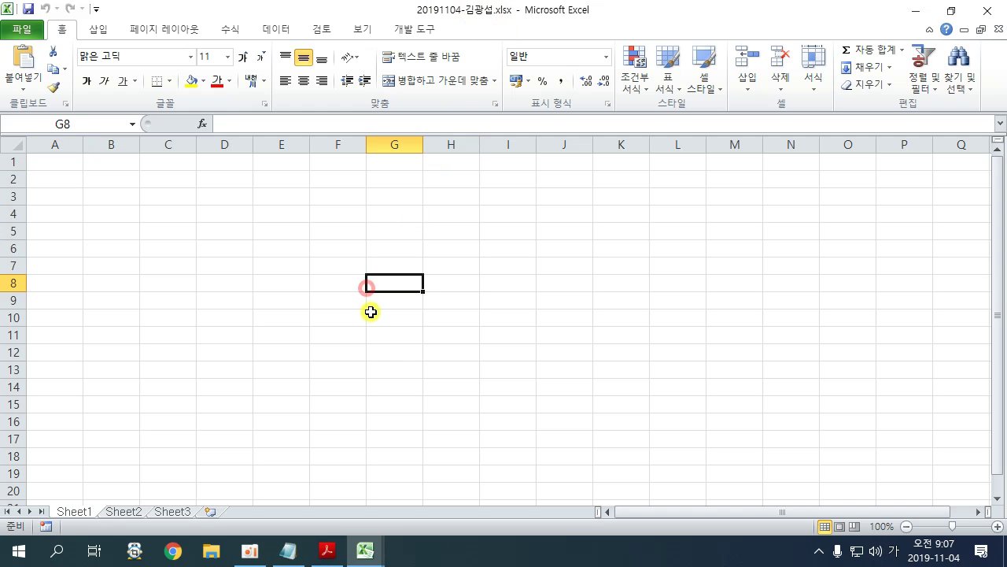
click(326, 548)
scroll(383, 311, down, 4)
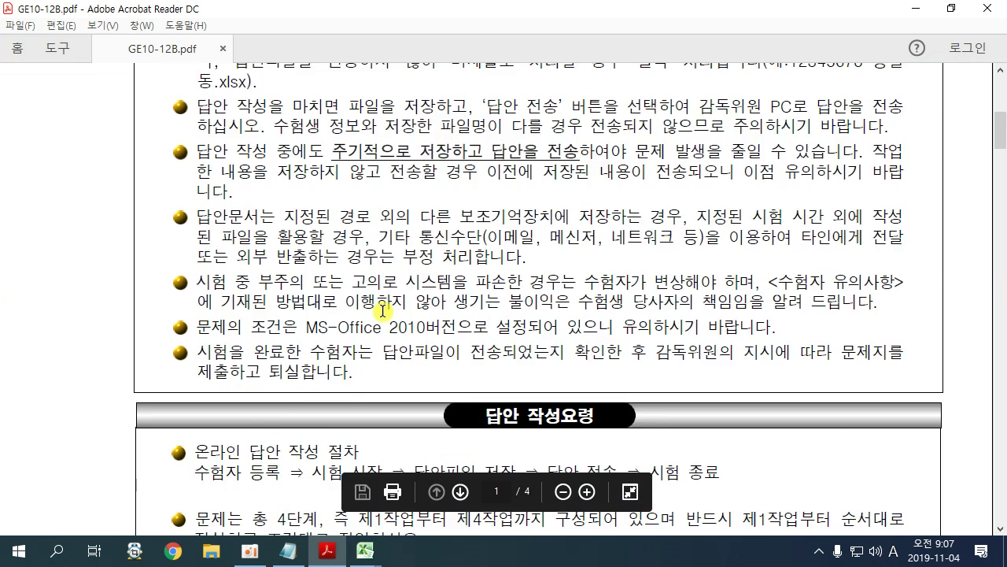
scroll(384, 315, down, 8)
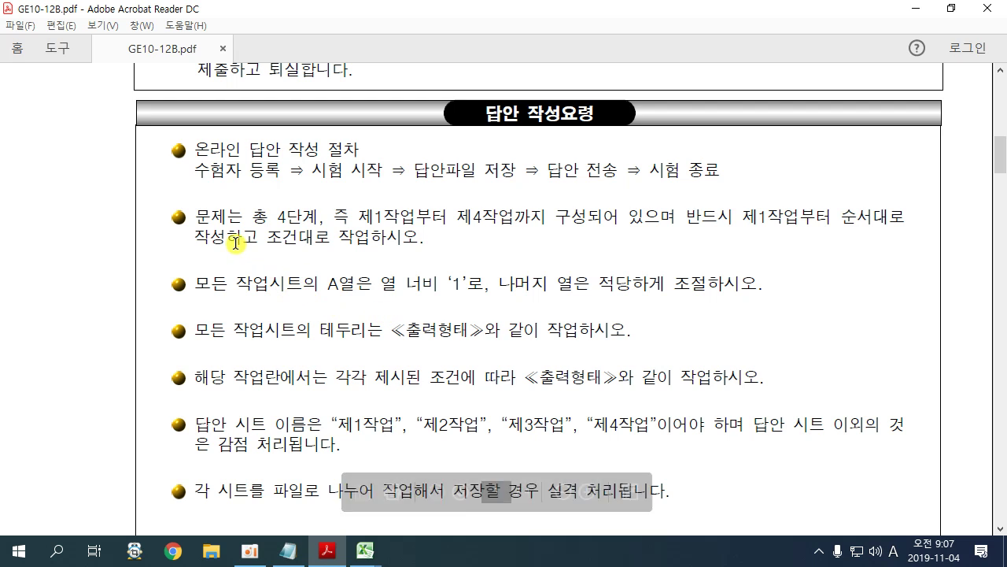
drag(196, 284, 461, 283)
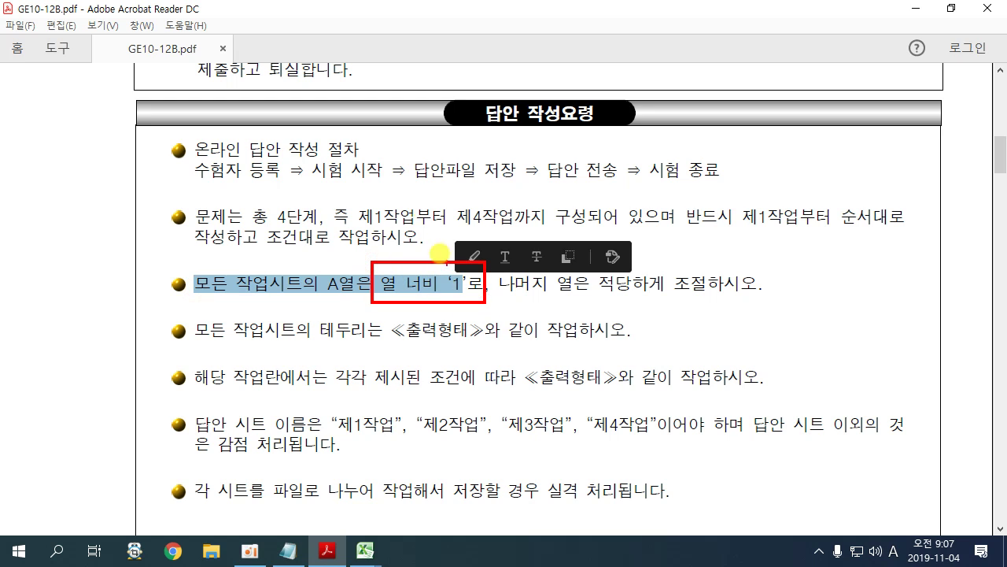
mouse_move(405, 191)
mouse_down()
mouse_move(389, 209)
mouse_move(437, 217)
mouse_move(444, 236)
mouse_up()
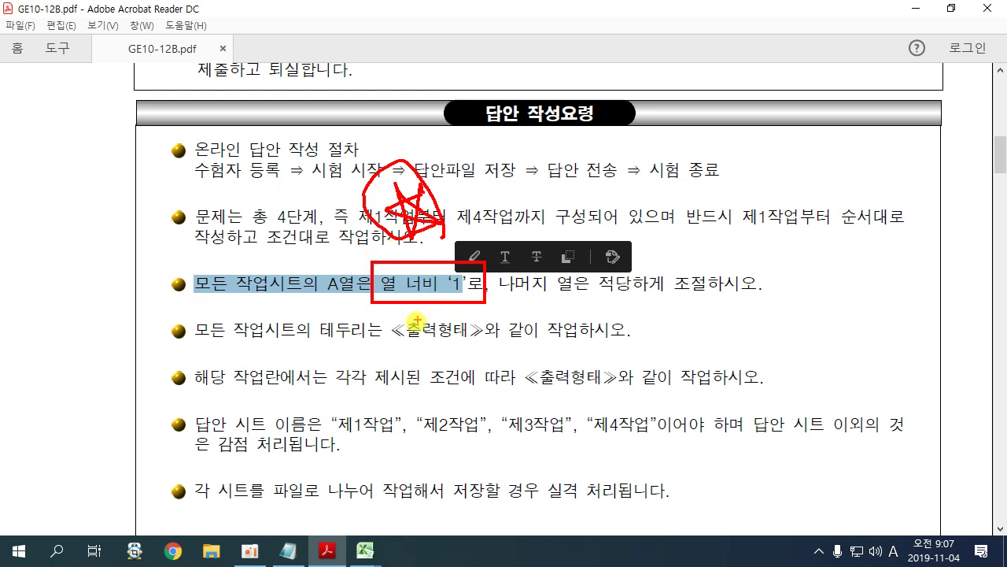
key(Escape)
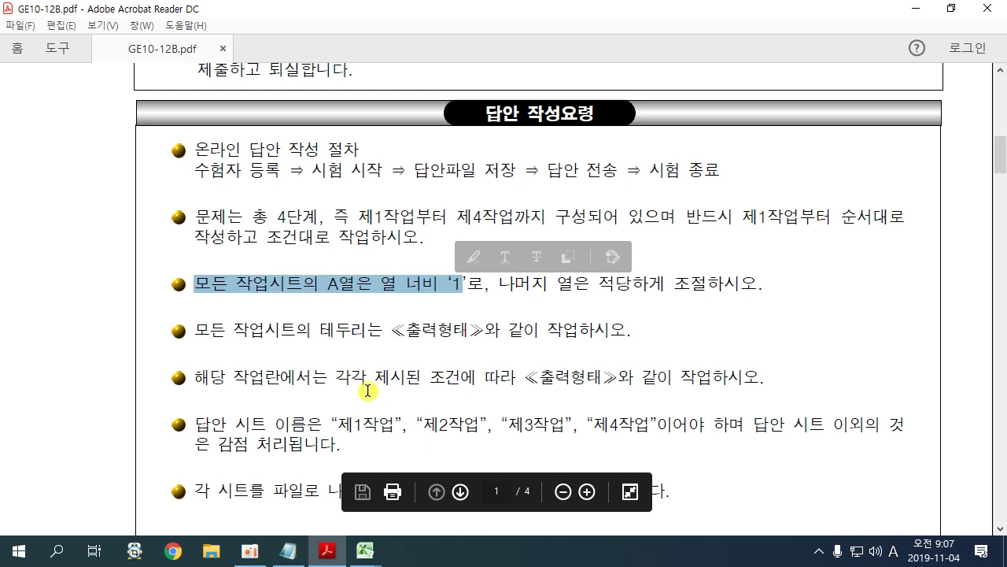
drag(236, 434, 565, 435)
key(Escape)
click(366, 551)
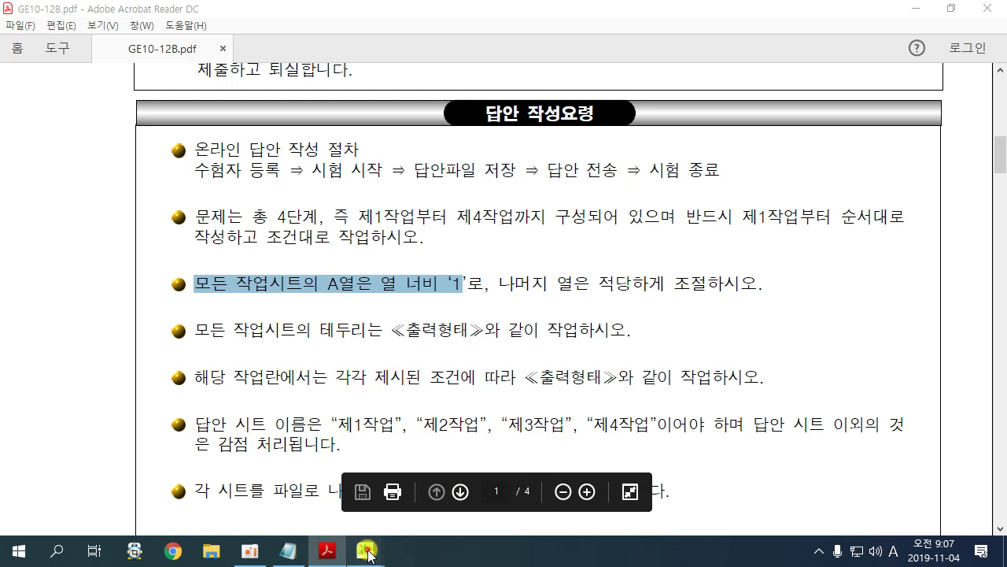
click(333, 385)
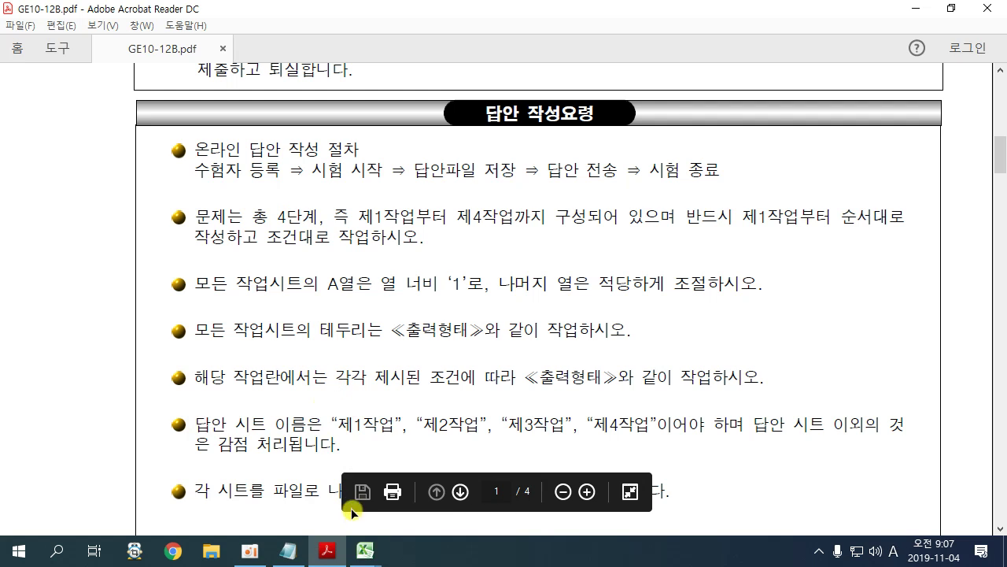
click(365, 551)
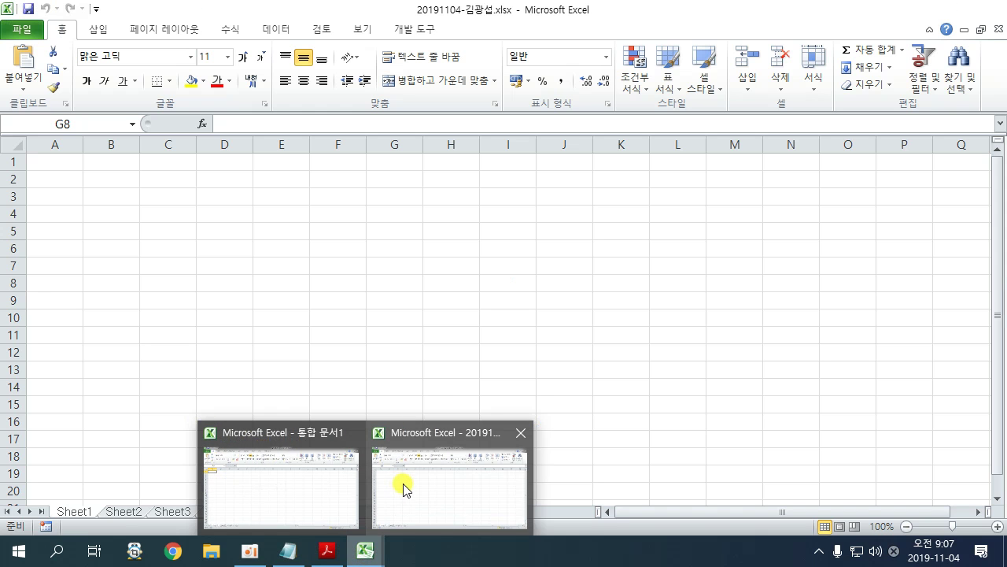
Step: Bring the 20191104 workbook forward and annotate a Shift reminder for grouping Sheet1 through Sheet3
click(403, 488)
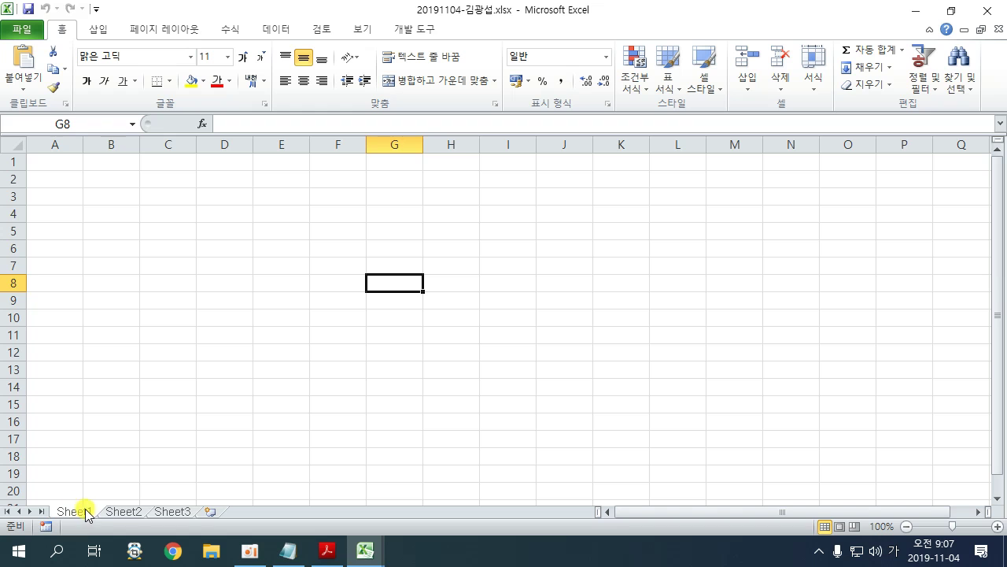
drag(191, 183, 348, 302)
mouse_move(247, 213)
mouse_down()
mouse_move(227, 263)
mouse_move(240, 265)
mouse_up()
drag(248, 204, 272, 265)
drag(293, 245, 293, 259)
mouse_move(283, 205)
mouse_down()
mouse_move(322, 215)
mouse_move(333, 267)
mouse_up()
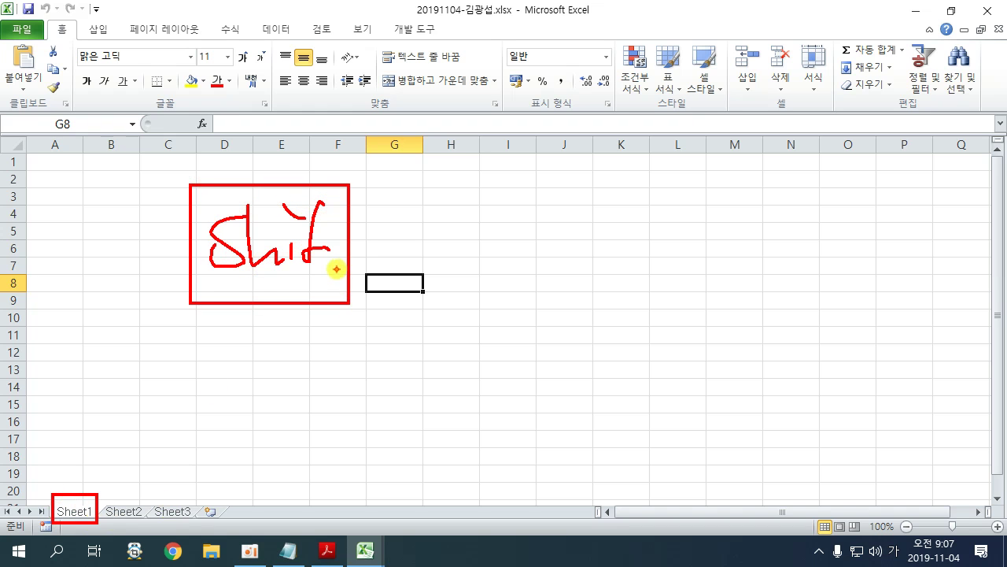
drag(350, 206, 350, 271)
mouse_move(370, 234)
mouse_down()
mouse_move(297, 268)
mouse_move(90, 305)
mouse_up()
drag(240, 268, 194, 355)
drag(155, 491, 222, 525)
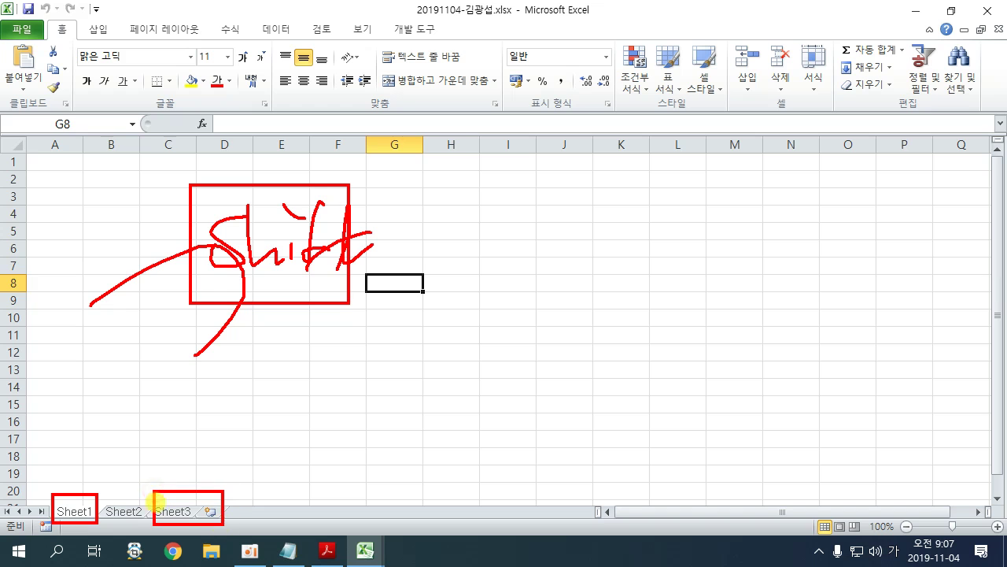
drag(81, 496, 196, 504)
key(Escape)
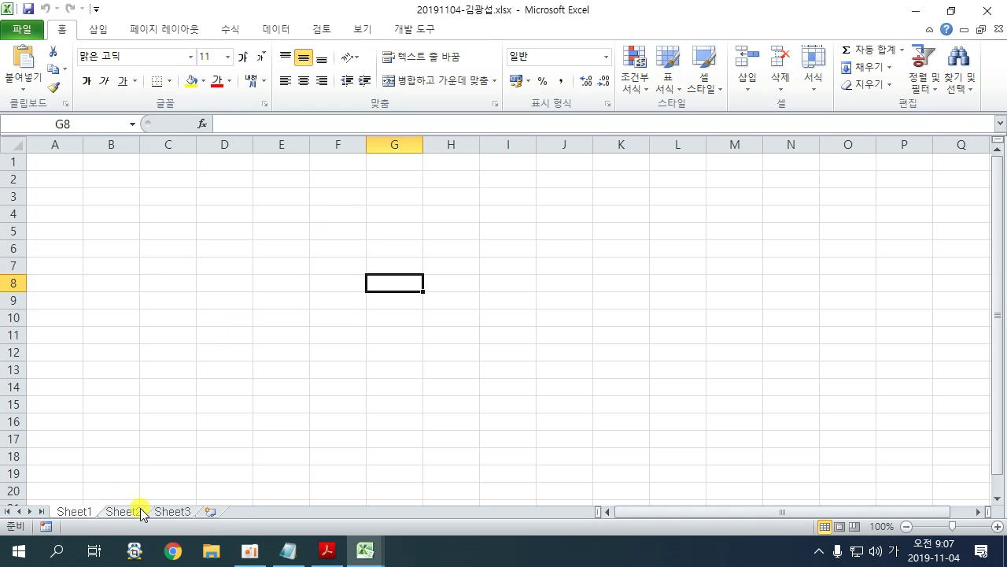
Step: Group Sheet1–Sheet3 and set column A width to 1, then bring up the reference PDF
shift+click(173, 511)
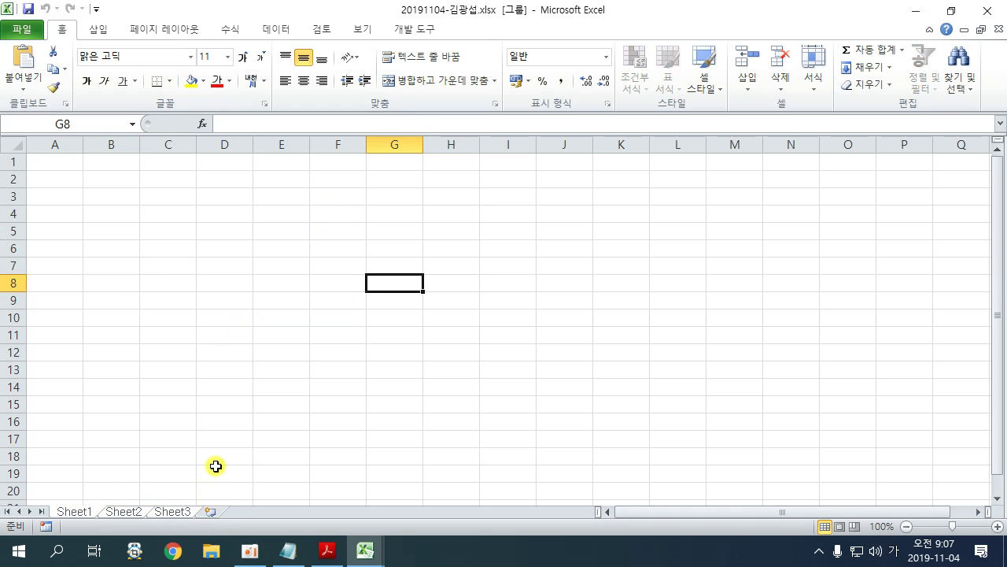
click(58, 144)
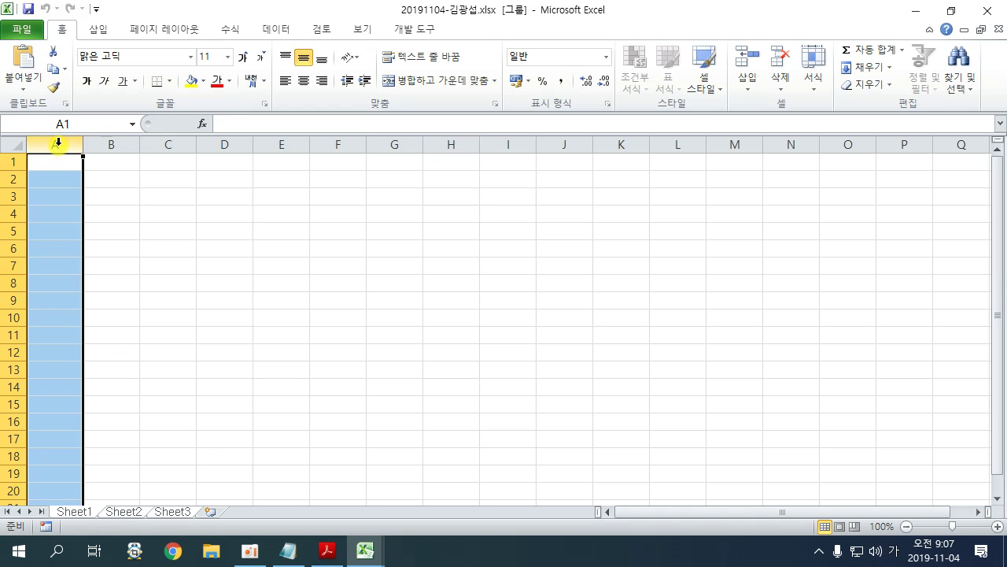
right_click(59, 144)
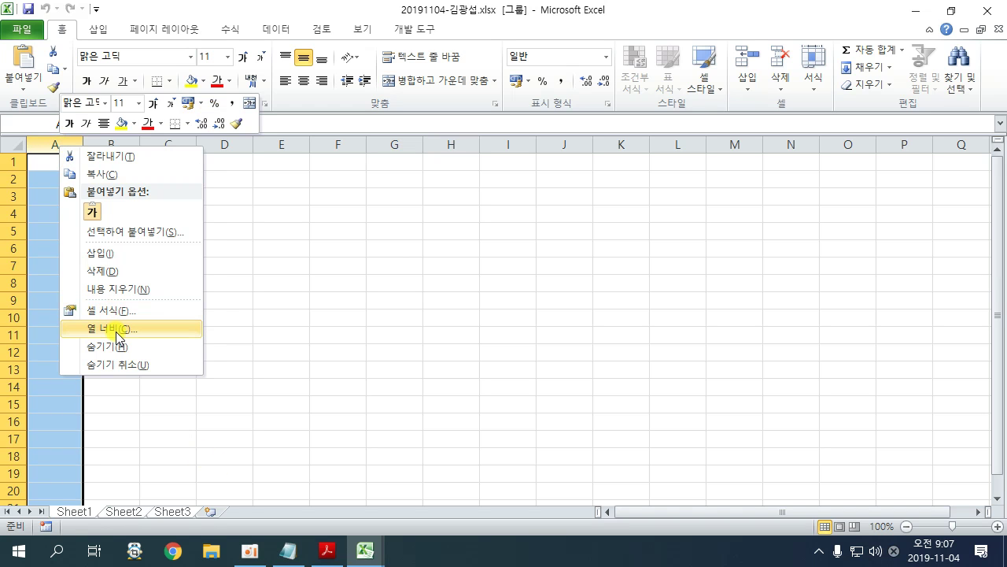
click(117, 329)
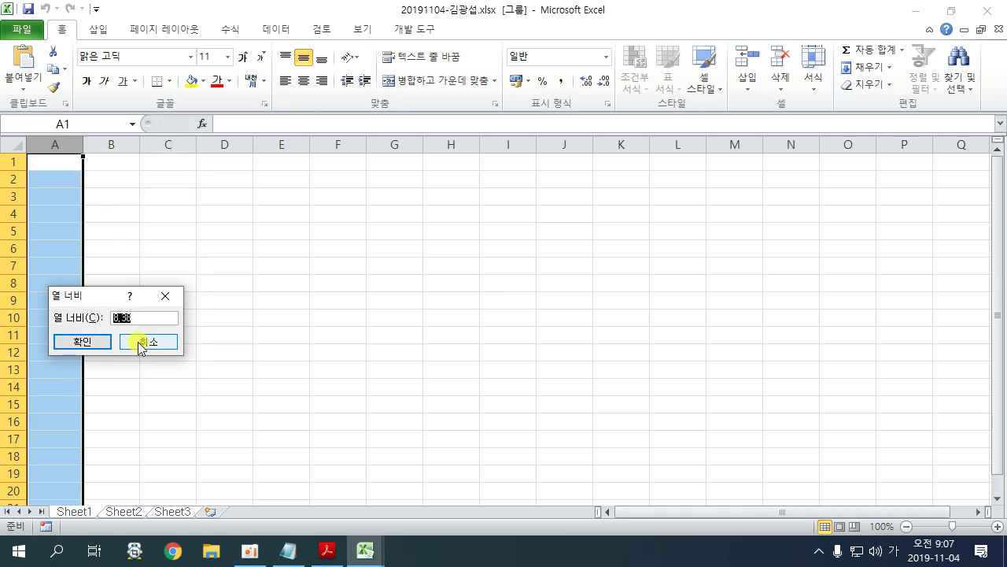
drag(102, 295, 415, 114)
click(406, 161)
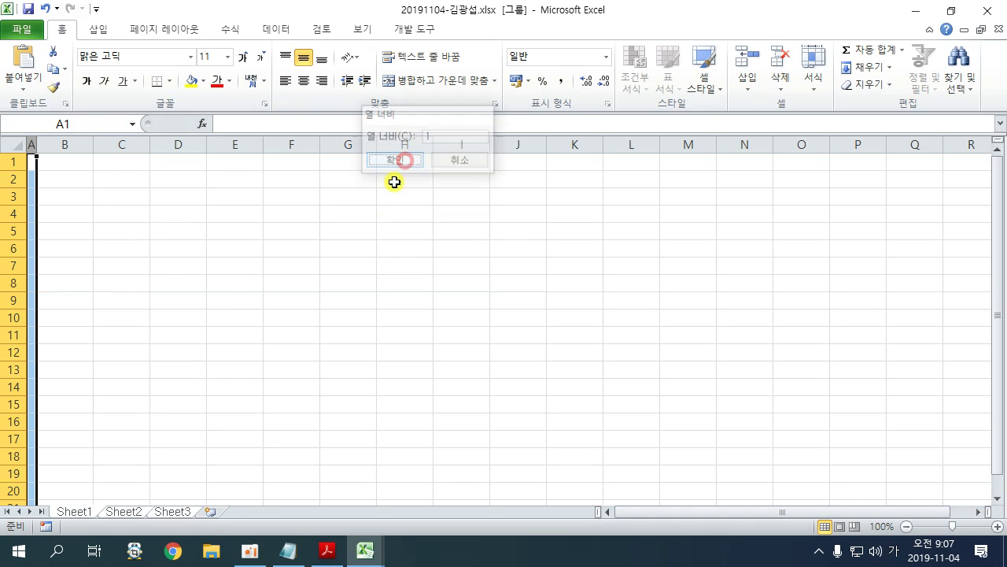
click(310, 541)
scroll(354, 396, down, 10)
Step: Find the 굴림 11pt font rule in the ≪조건≫ section, then go back to the Excel workbook
scroll(356, 398, down, 4)
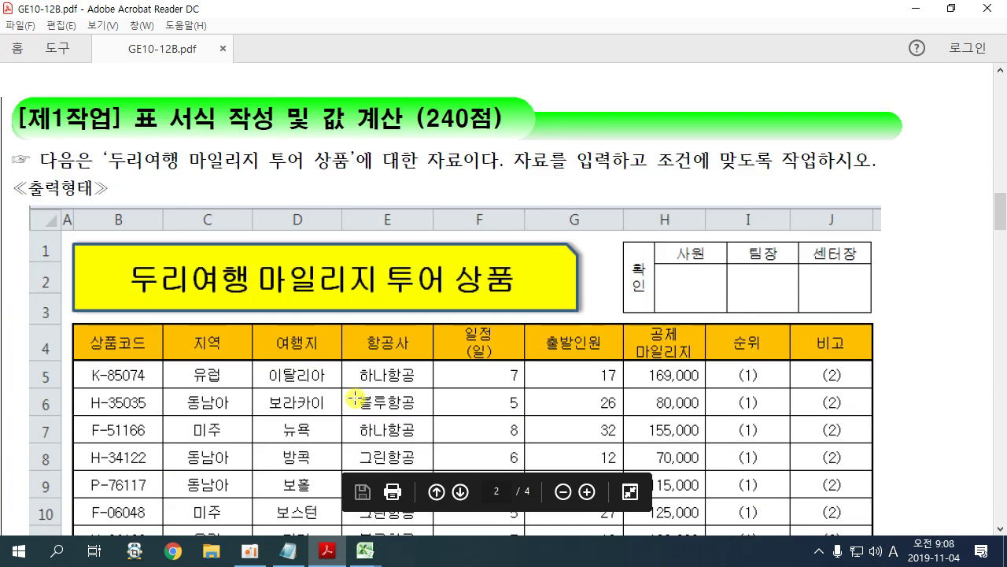
scroll(356, 397, up, 2)
scroll(356, 397, down, 4)
scroll(355, 397, down, 3)
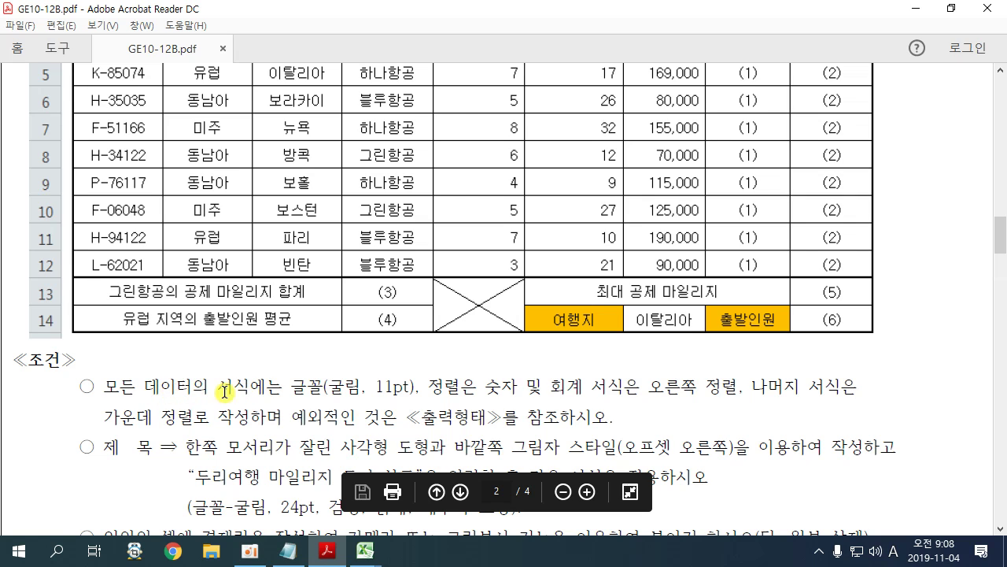
drag(294, 386, 420, 387)
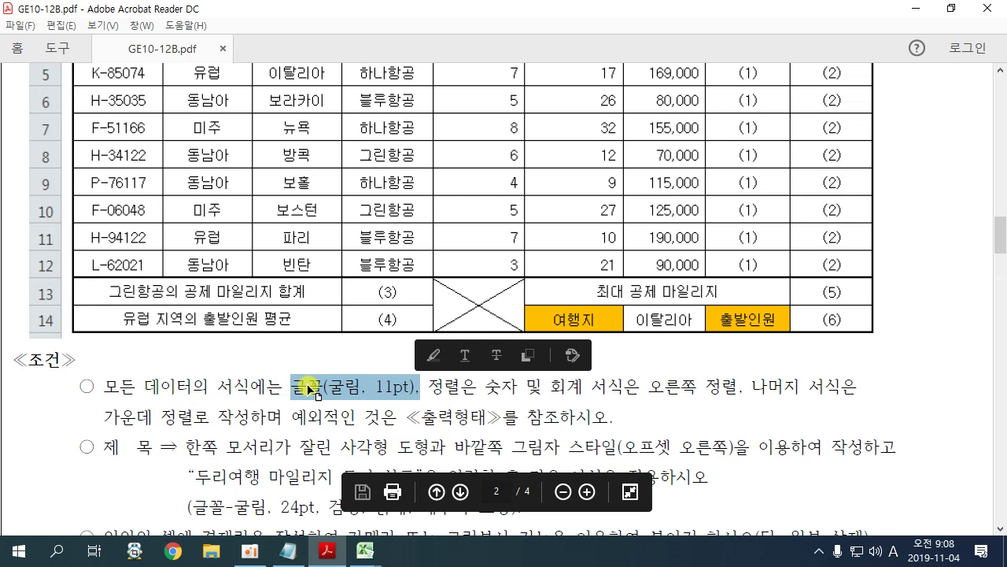
drag(311, 388, 354, 391)
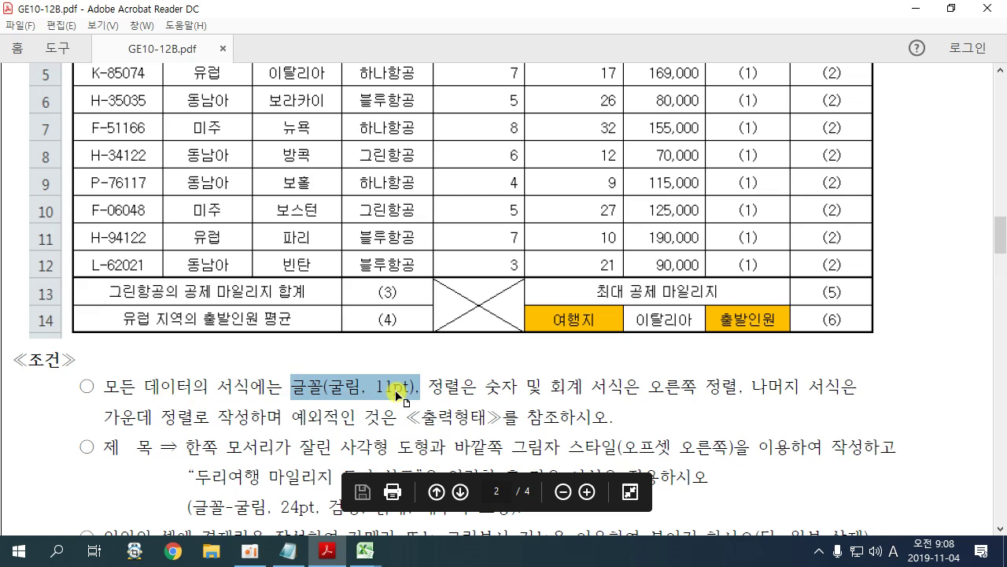
double_click(346, 387)
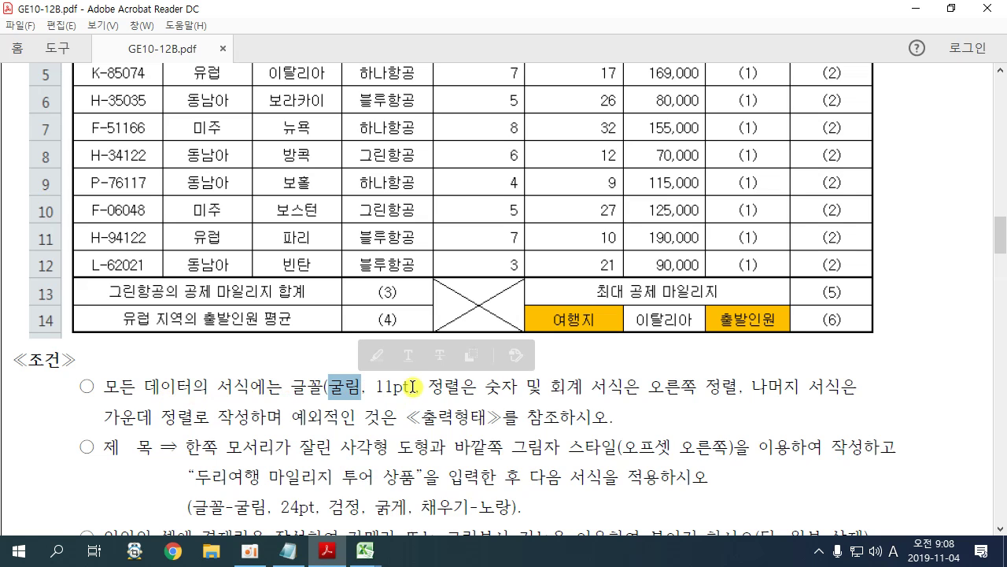
mouse_move(366, 555)
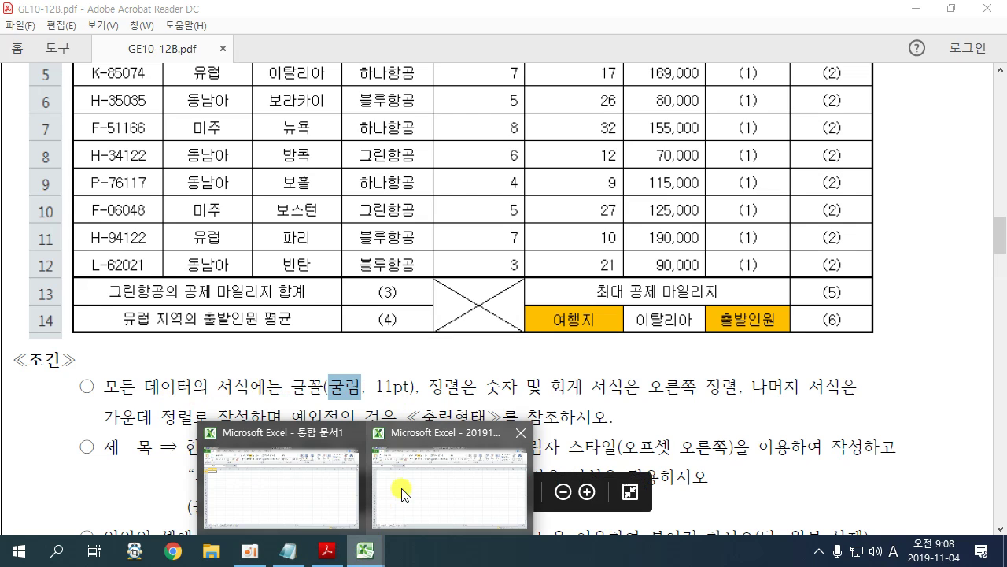
click(412, 456)
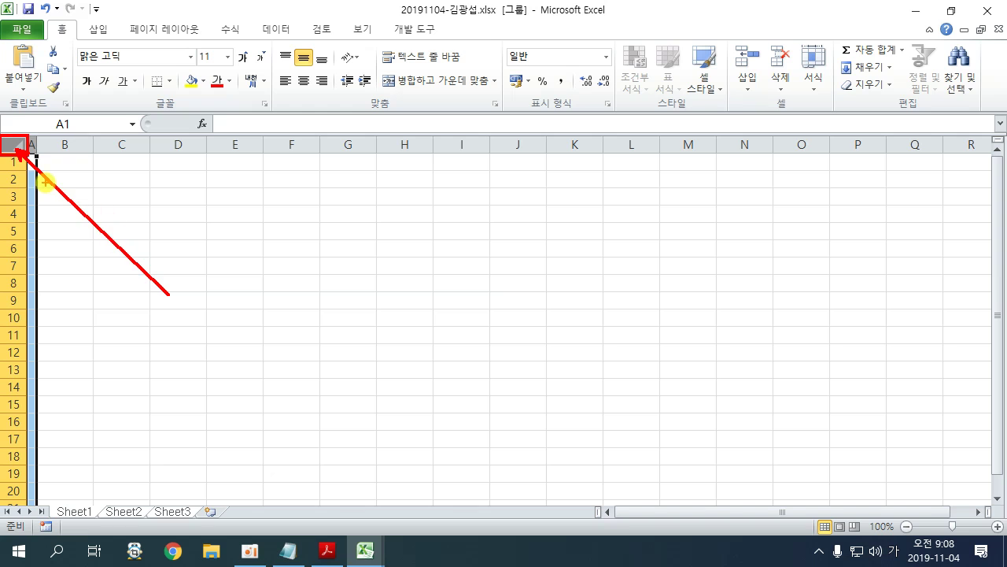
Step: Select all cells and apply the 굴림 font to the whole grouped sheet
click(16, 142)
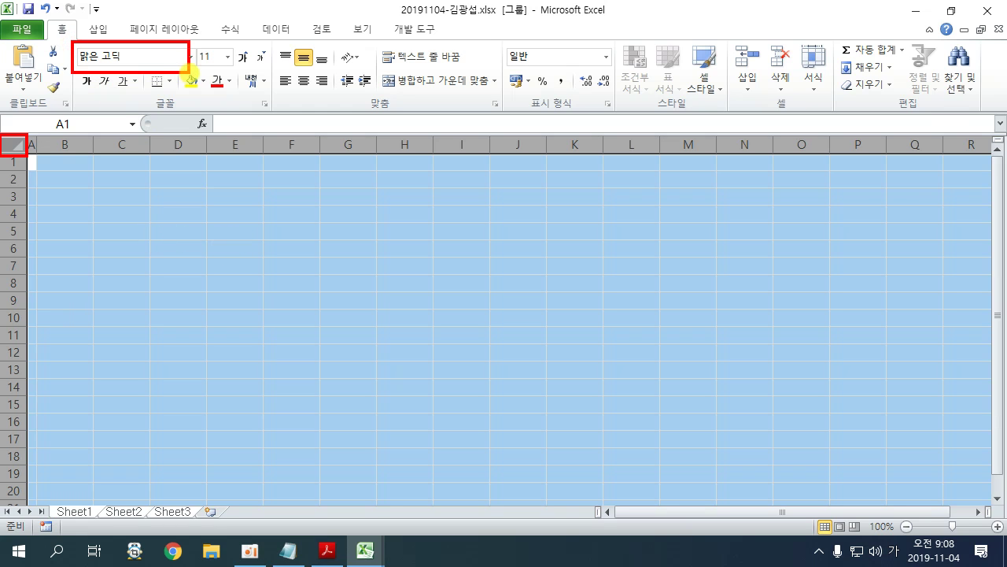
click(130, 63)
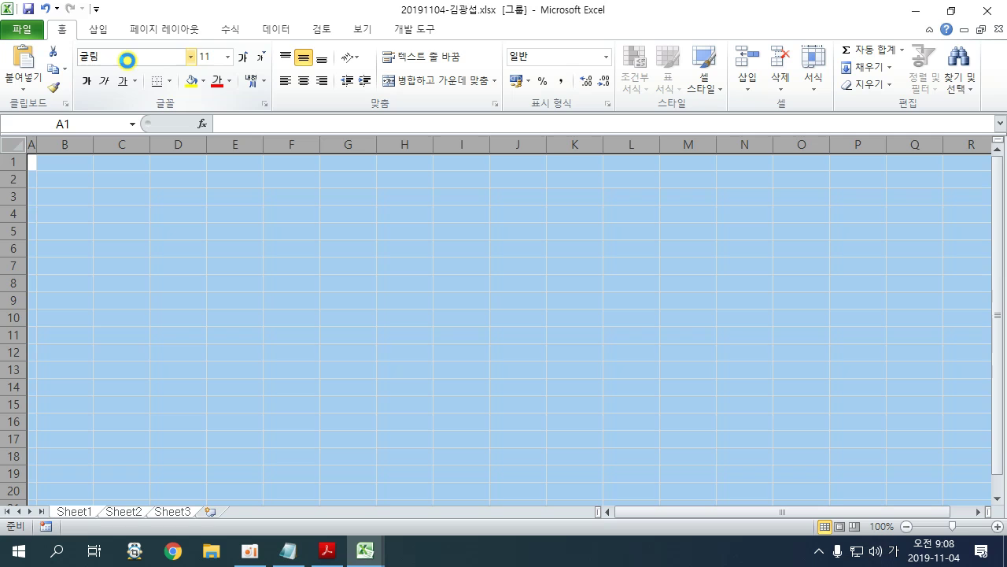
click(347, 259)
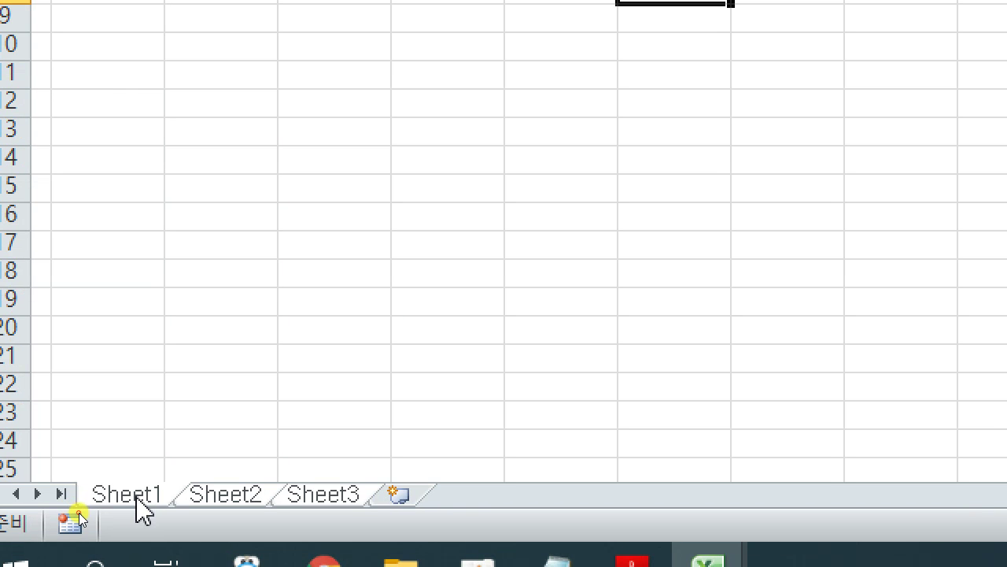
double_click(75, 512)
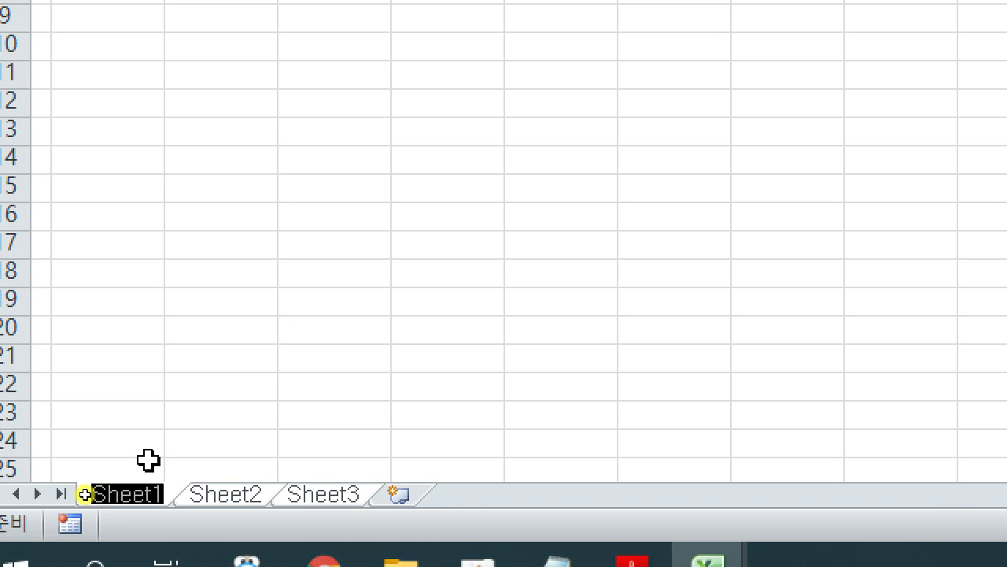
Step: Rename Sheet1, Sheet2 and Sheet3 tabs to 제1작업, 제2작업 and 제3작업
text(제1작업)
key(Return)
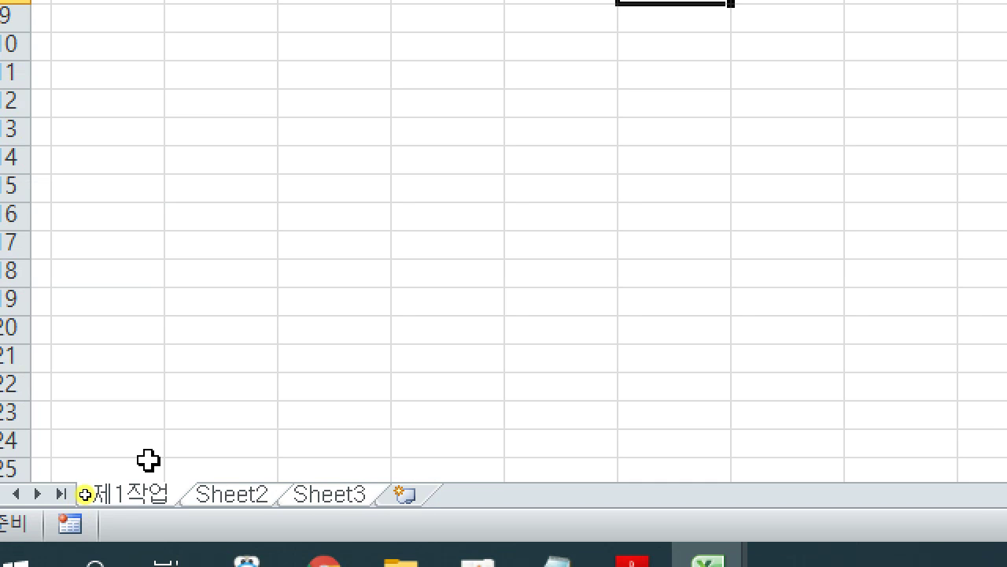
double_click(259, 498)
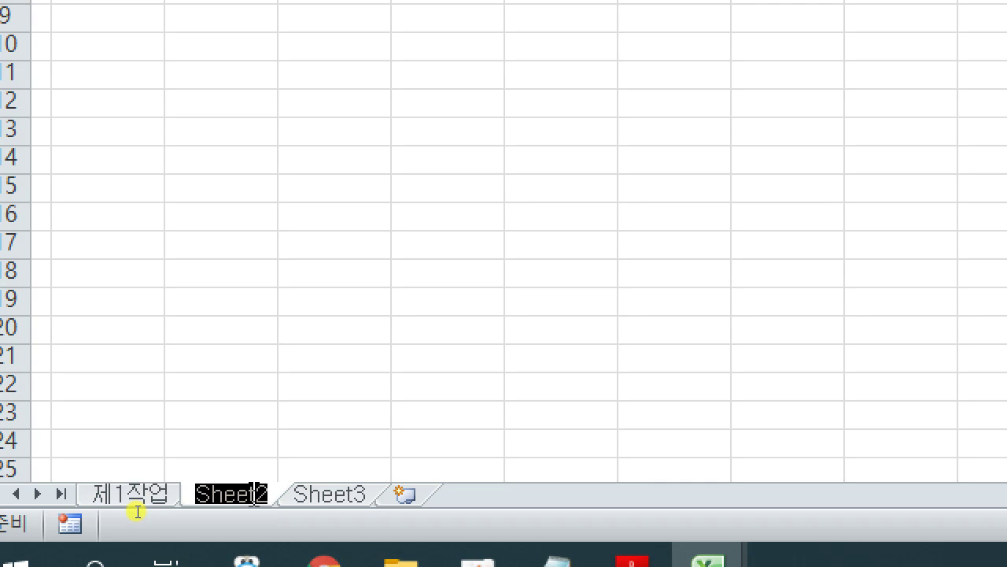
text(제2작업)
key(Return)
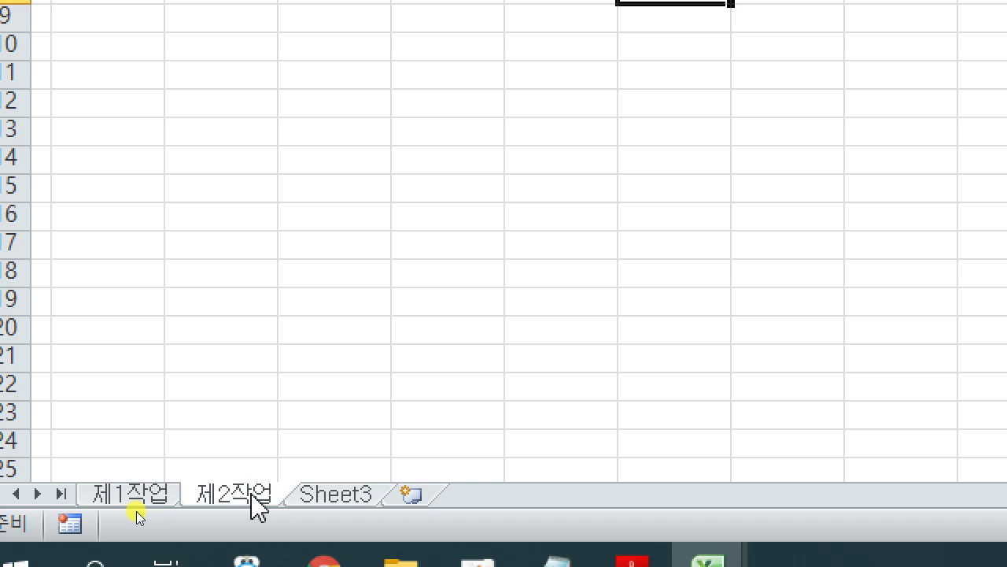
double_click(321, 496)
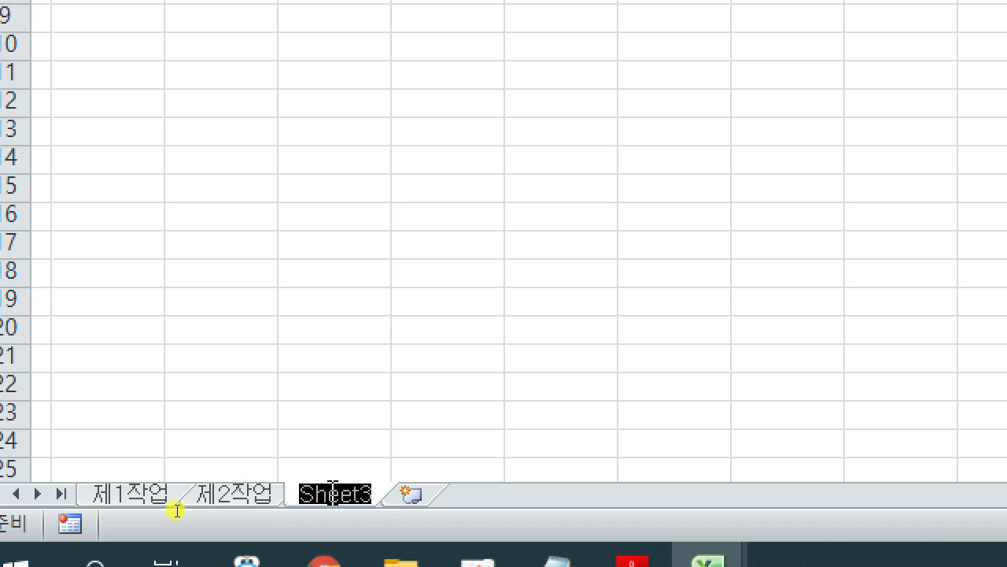
text(제3작업)
key(Return)
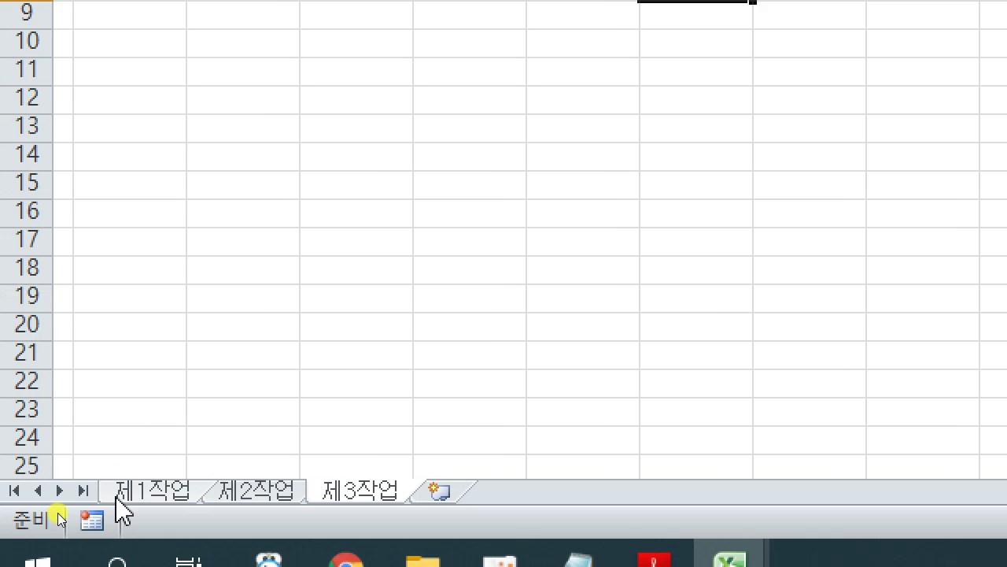
Step: Ungroup to 제1작업 alone and review the 두리여행 마일리지 투어 상품 table in the PDF
click(142, 460)
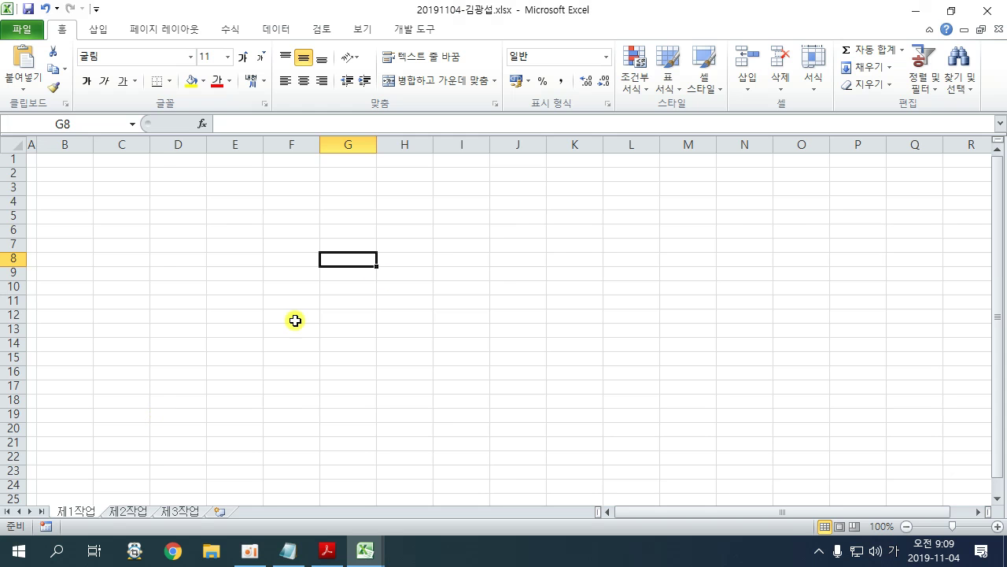
click(326, 551)
scroll(393, 317, up, 5)
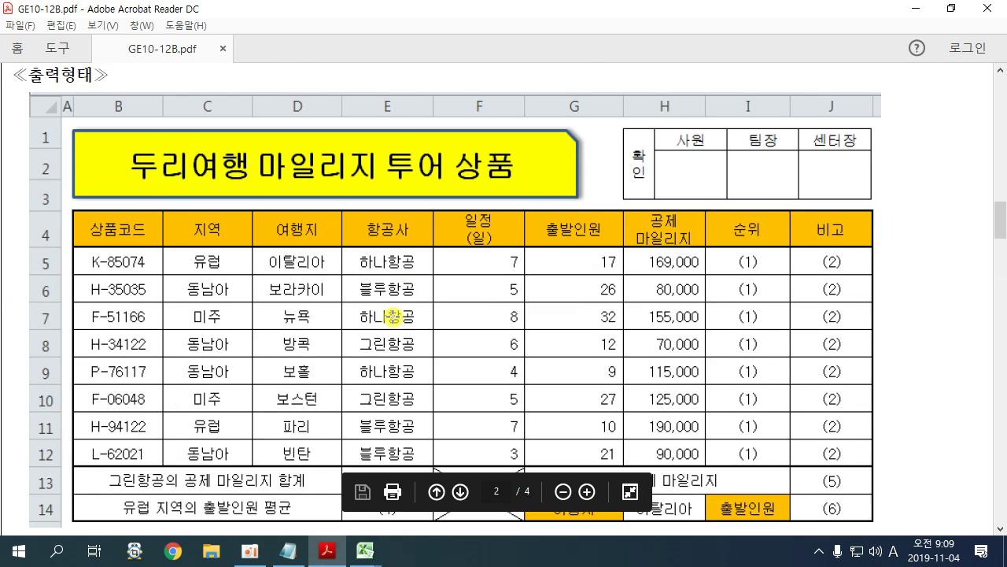
scroll(393, 317, up, 3)
scroll(392, 317, down, 3)
scroll(392, 317, up, 2)
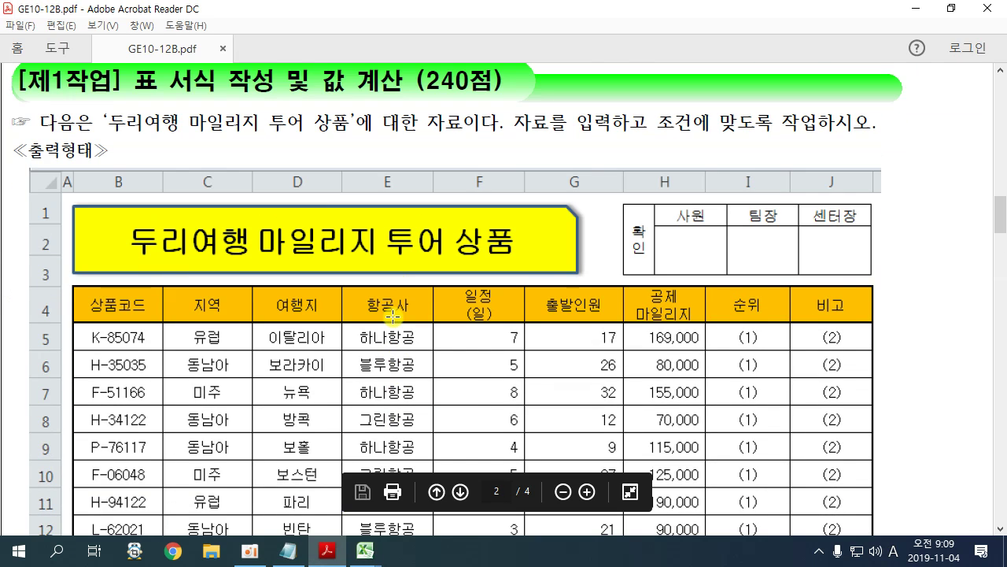
scroll(393, 317, down, 1)
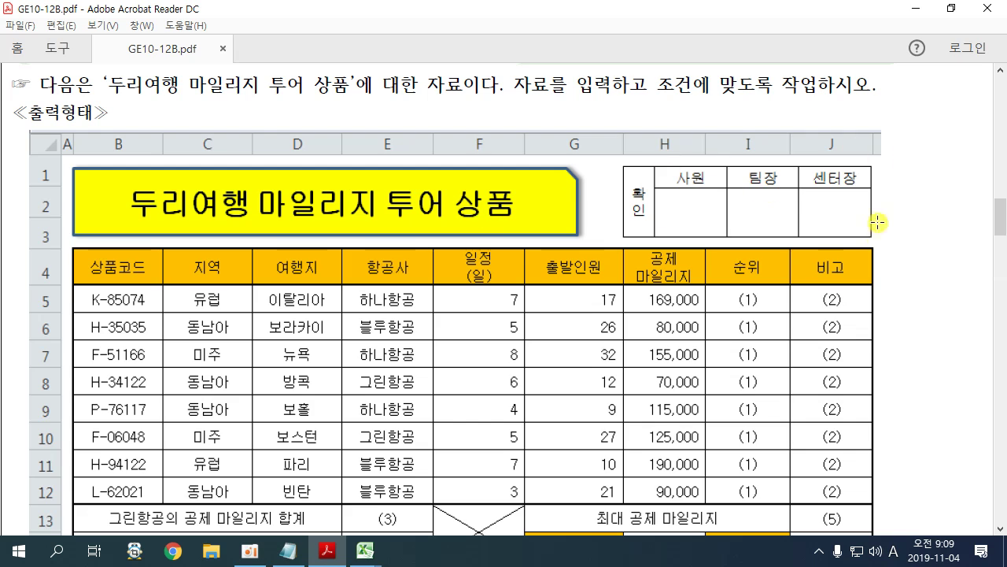
scroll(324, 187, down, 2)
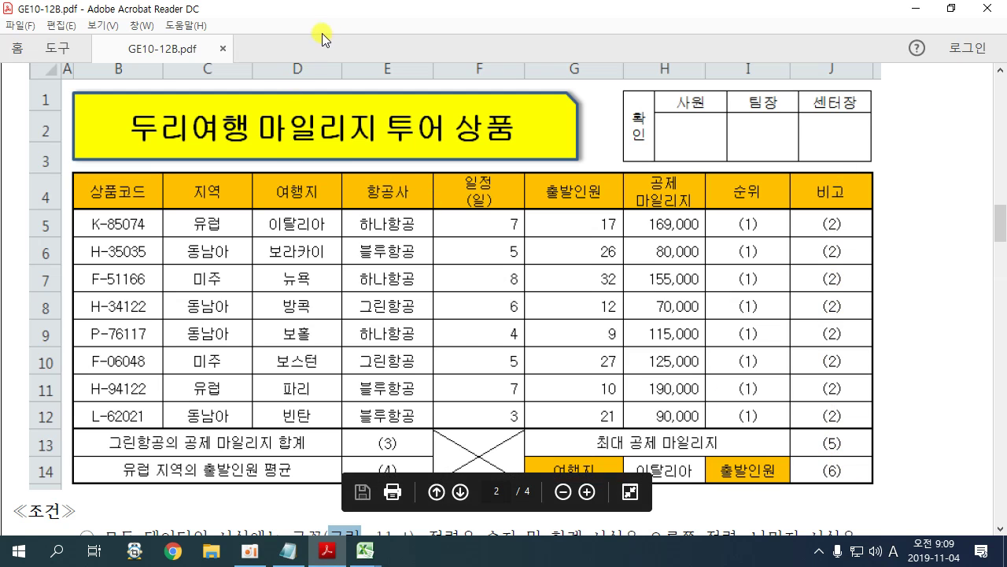
mouse_move(364, 549)
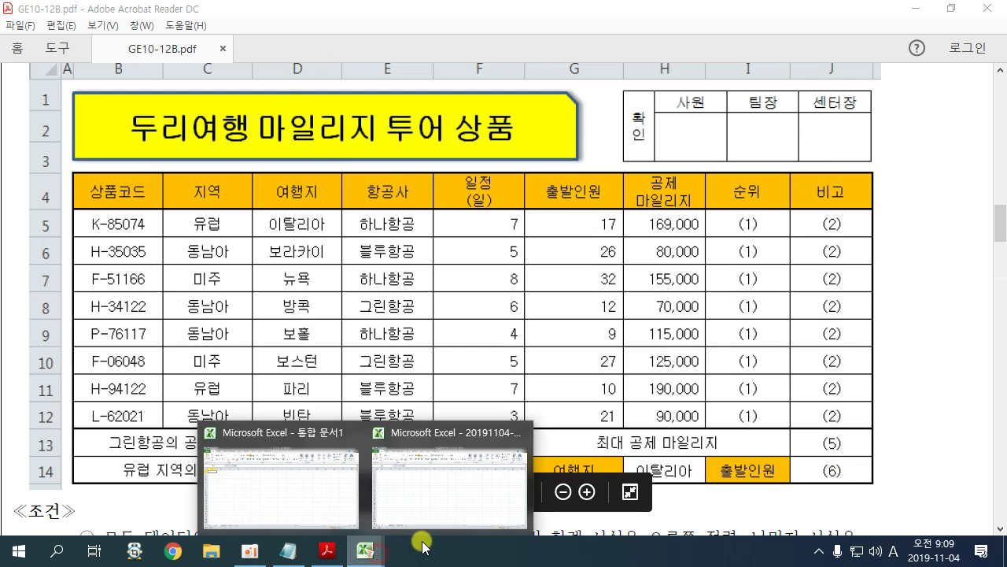
click(437, 480)
Step: Select B4:J14 and dock Excel on the right half of the screen
click(75, 198)
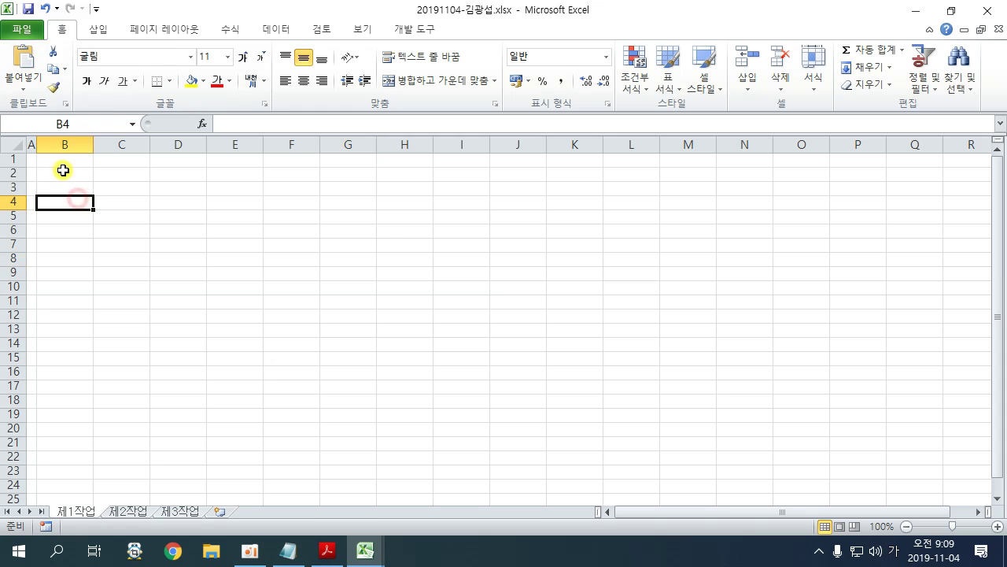
drag(61, 203, 512, 342)
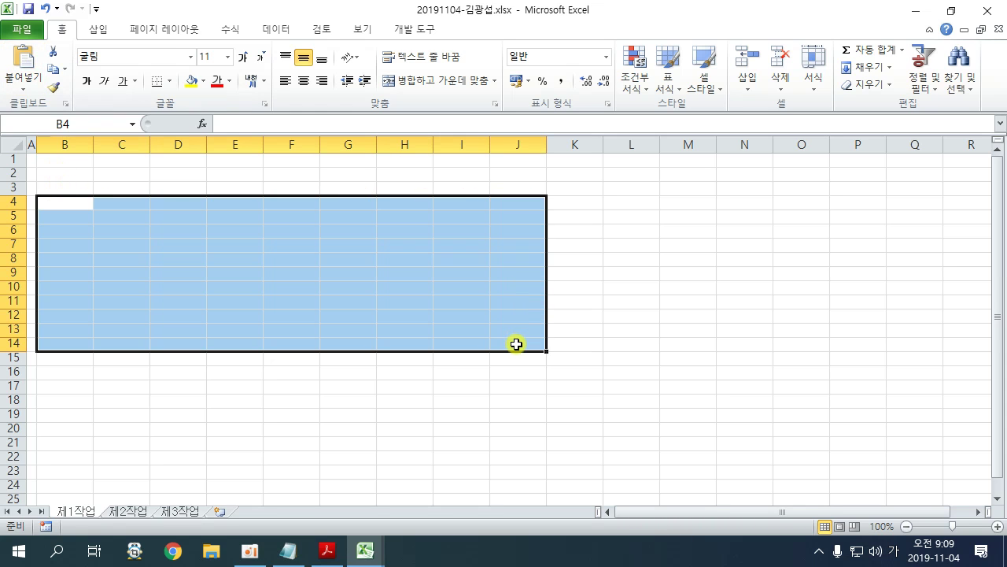
scroll(468, 332, up, 3)
drag(393, 11, 1006, 16)
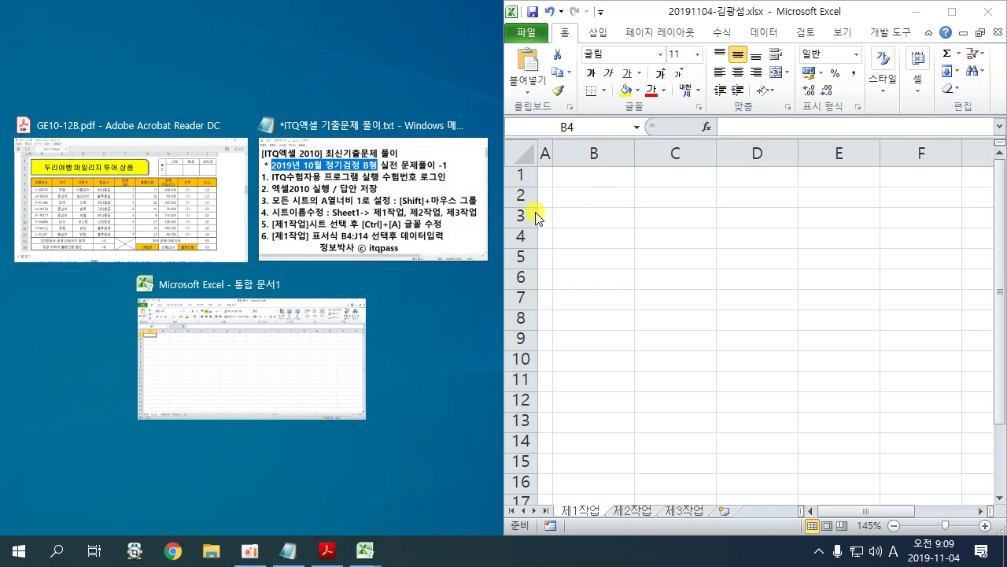
Step: Place the PDF on the left half, showing the reference table's title and left columns
click(183, 212)
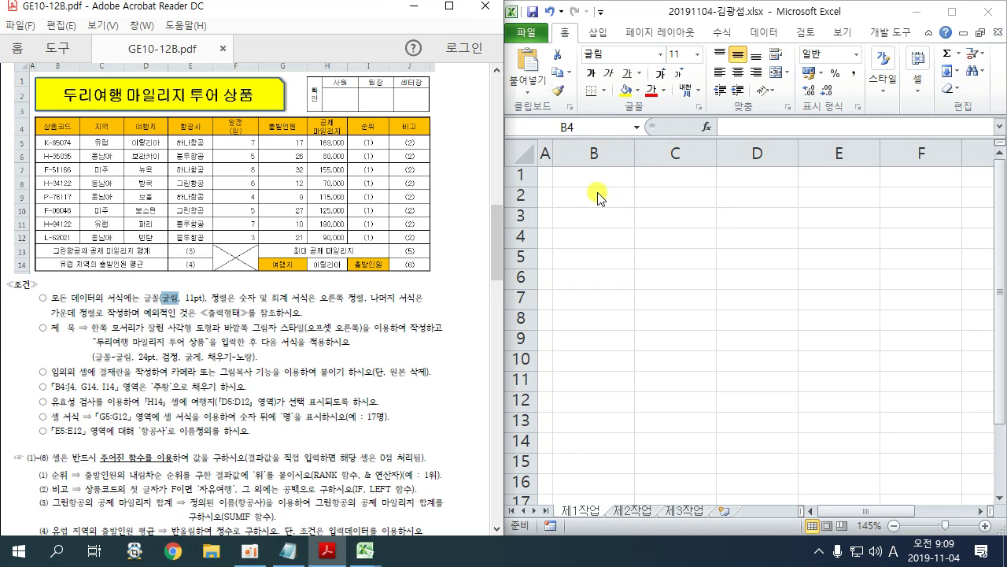
click(594, 236)
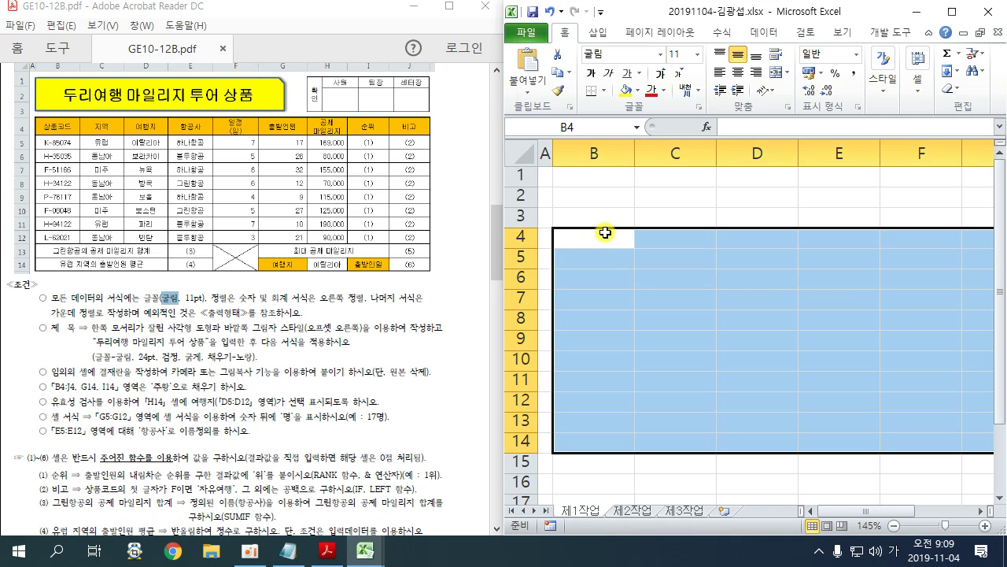
click(344, 191)
scroll(344, 192, up, 3)
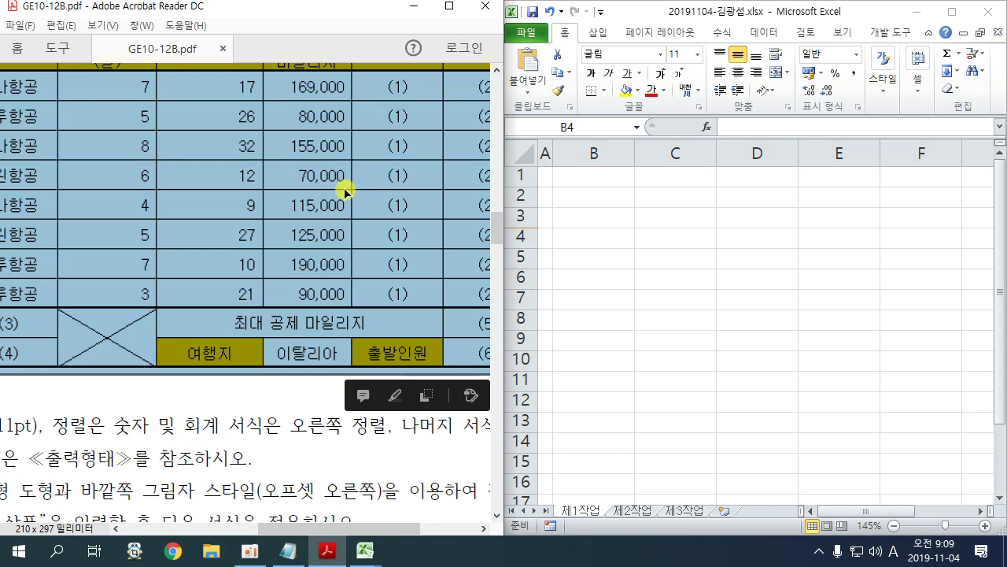
scroll(265, 427, left, 3)
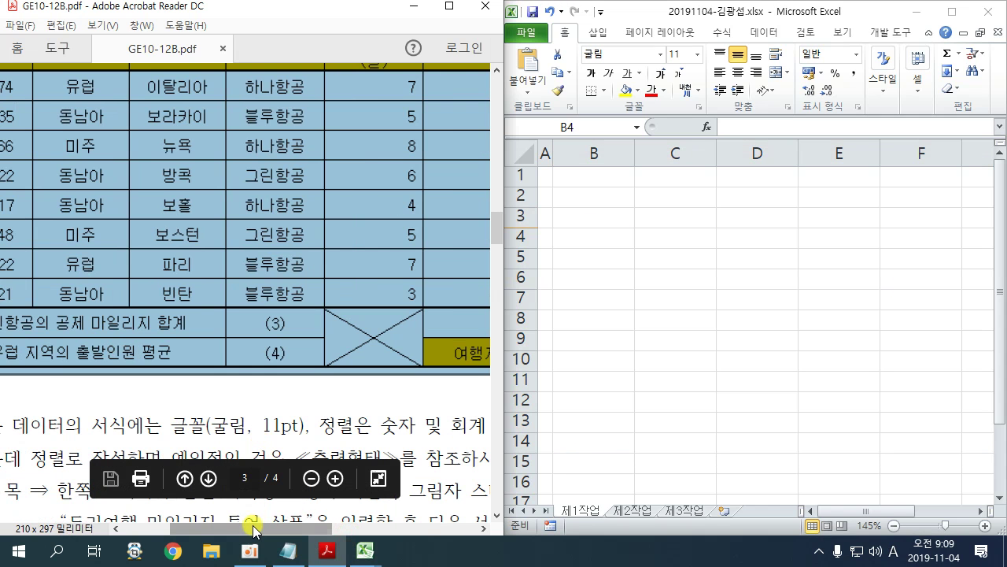
drag(254, 532, 135, 524)
scroll(189, 327, up, 4)
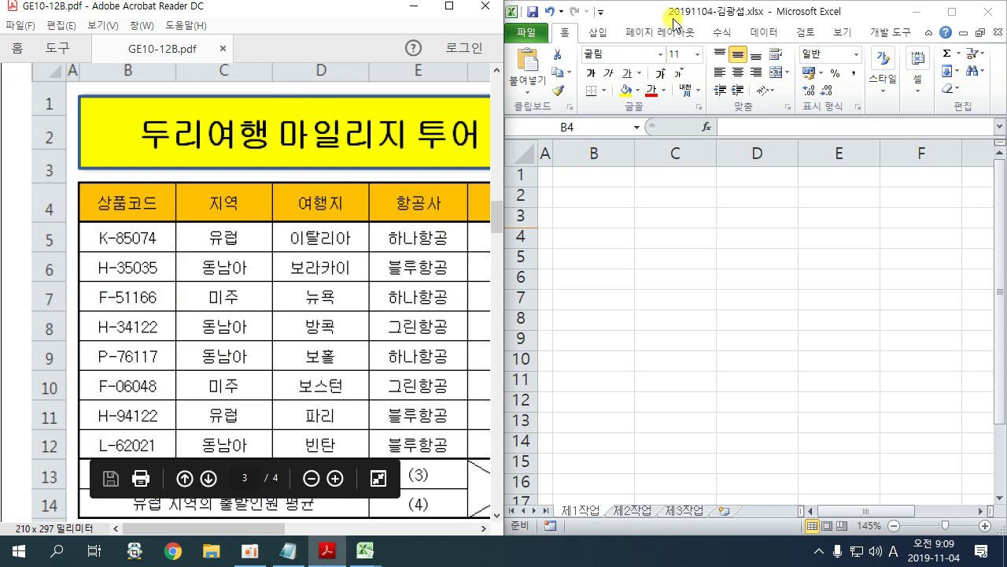
click(667, 11)
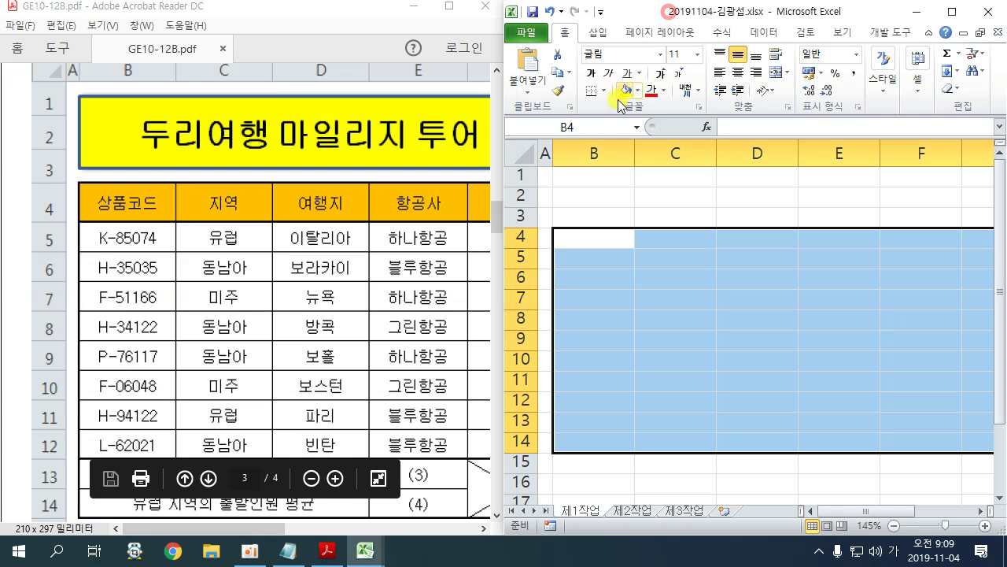
Step: Enter 상품코드 in B4 and codes K-85074, H-35035, F-51166, H-34122, P-76117 below it
text(상품코드)
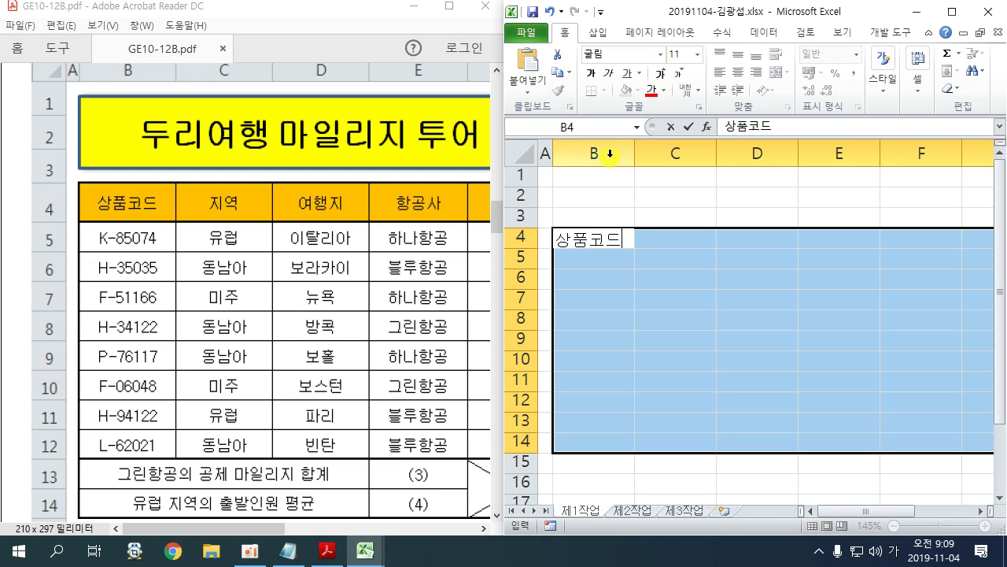
key(Return)
key(Hangul)
text(k)
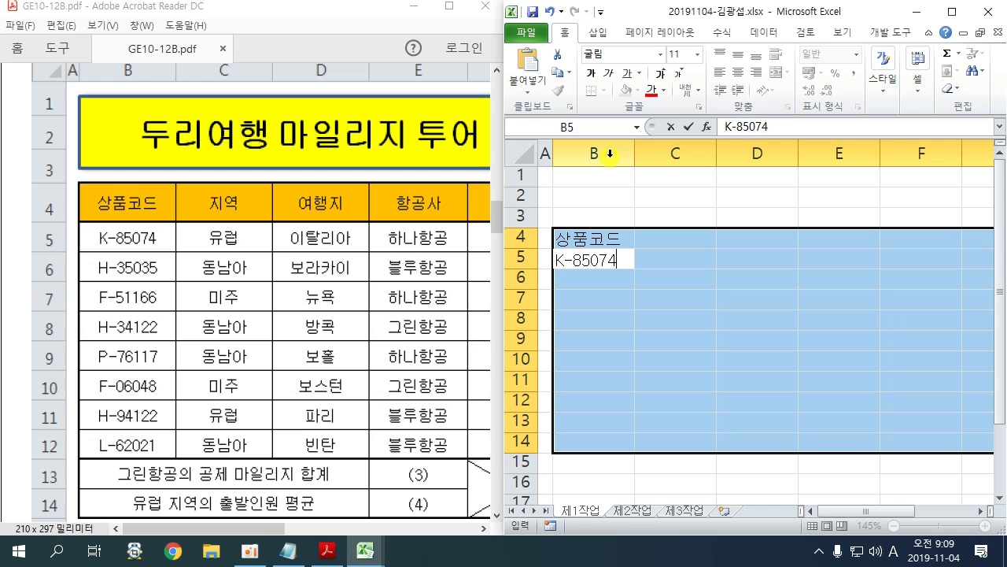
text(-85074)
key(Return)
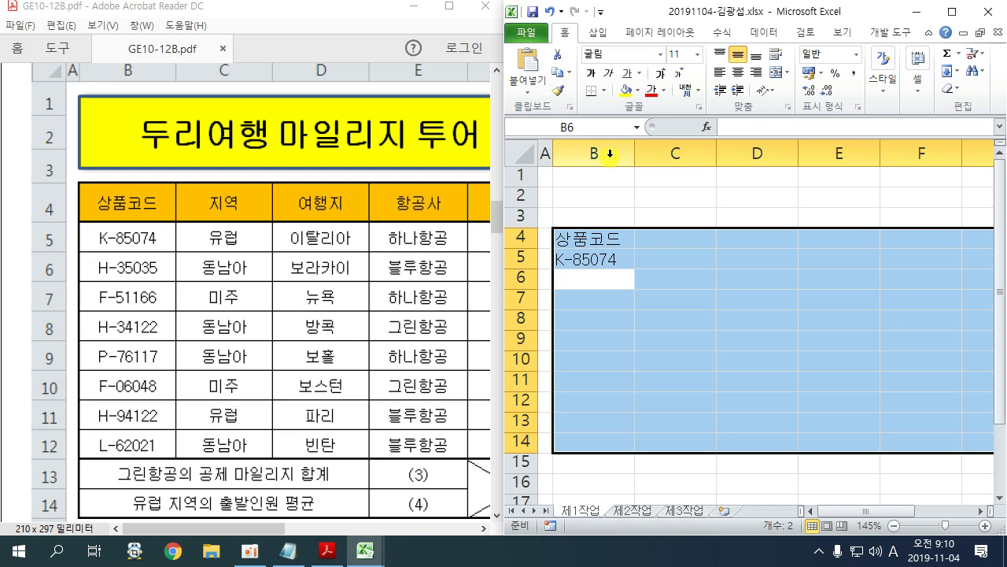
text(H-35)
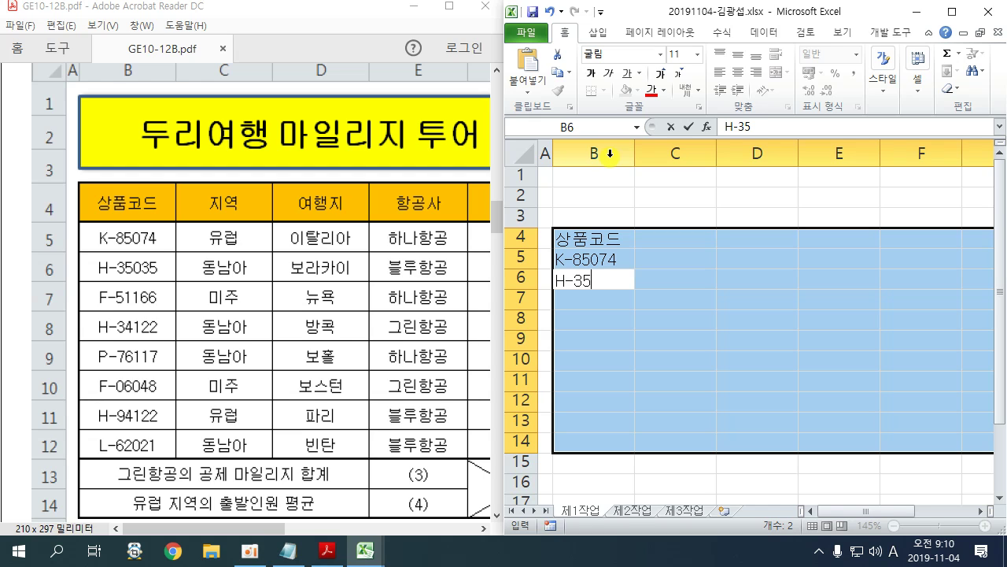
text(035)
key(Return)
text(F-511)
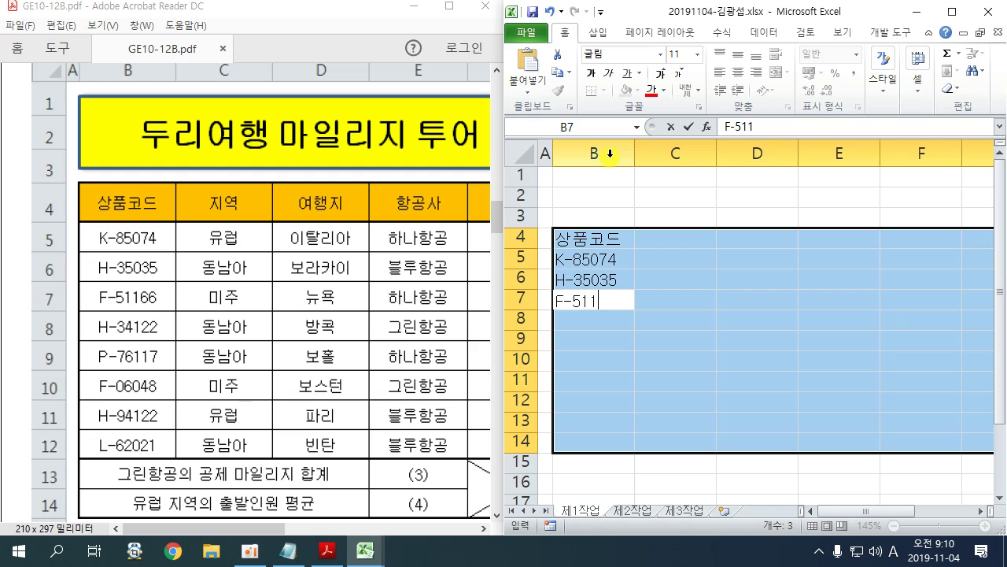
text(66)
key(Return)
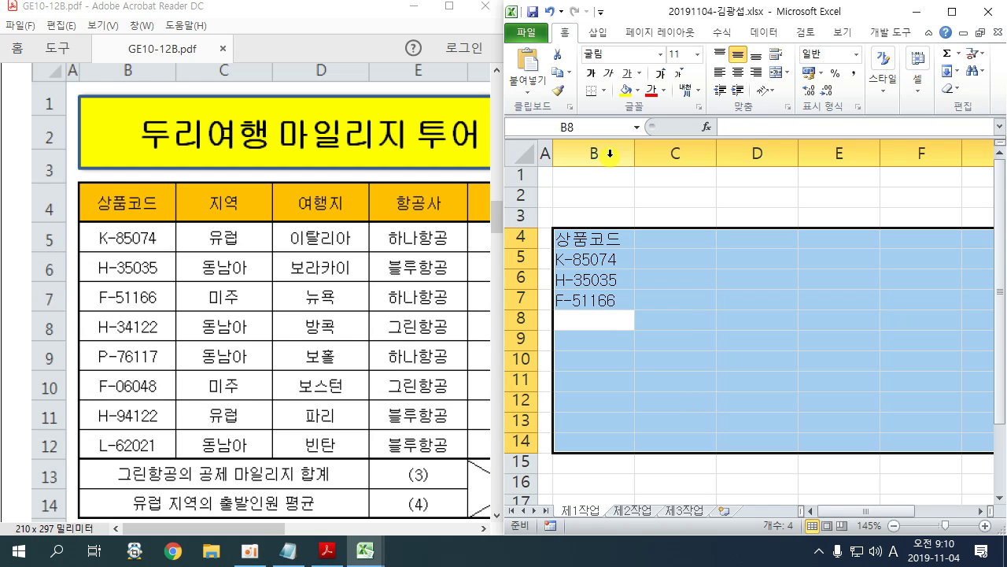
text(H-)
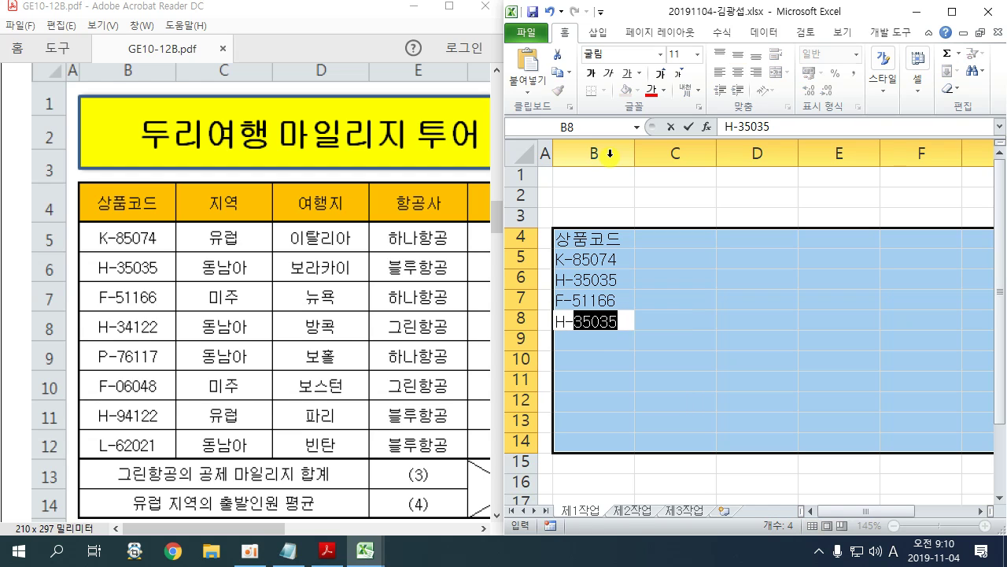
text(34122)
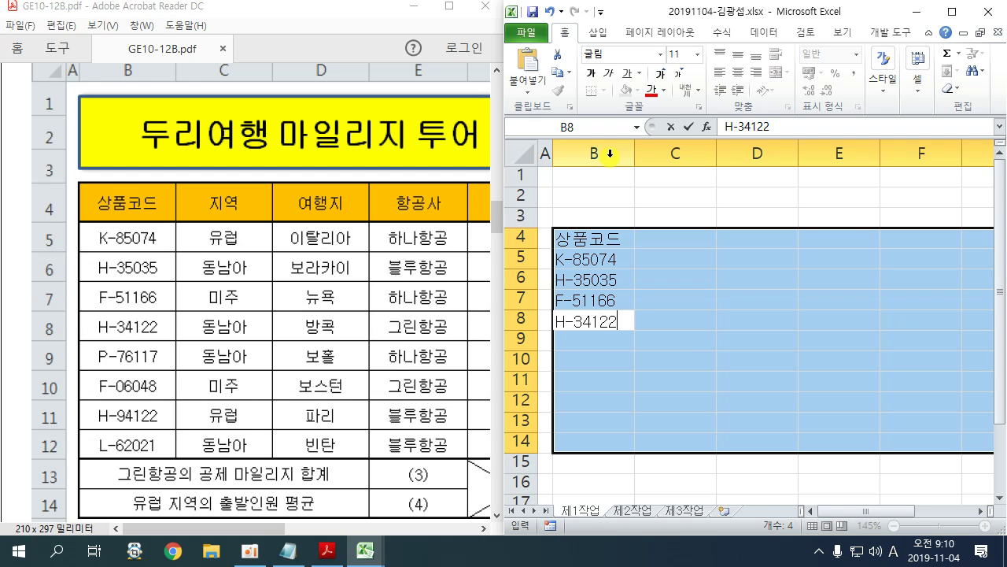
key(Return)
text(P-76117)
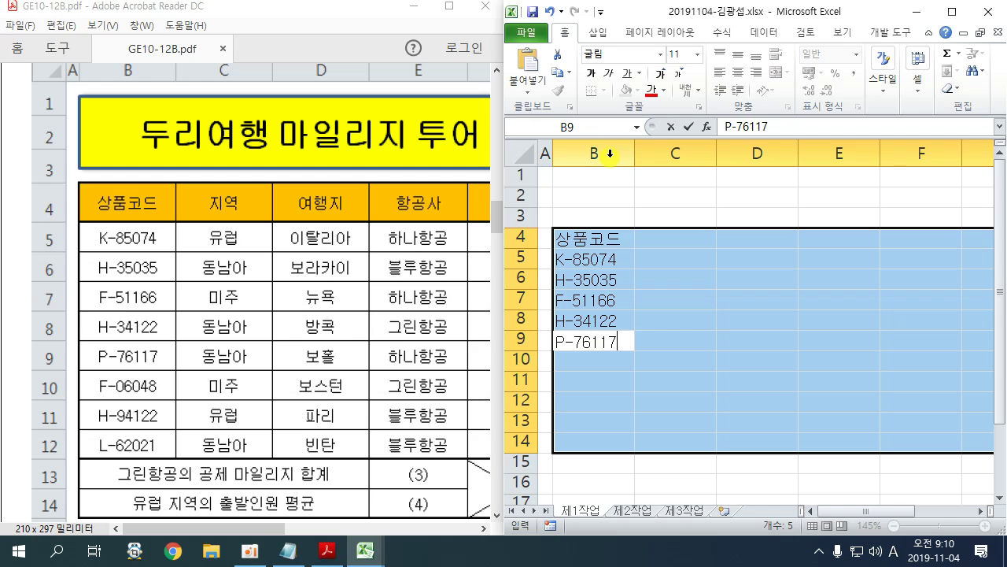
key(Return)
Step: Enter F-06048 in B10, correcting the autofilled code, then H-94122 and L-62021
text(F-)
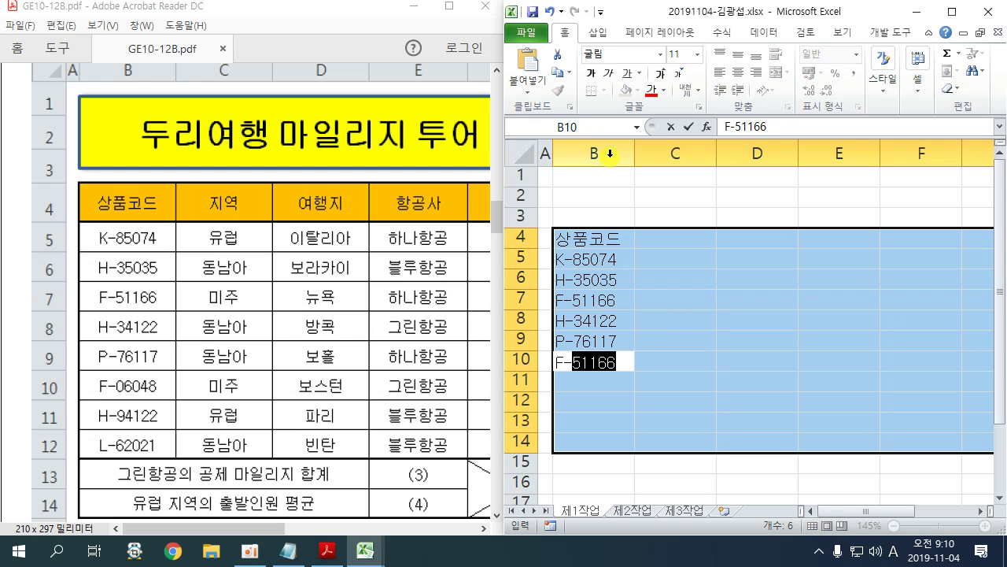
key(Right)
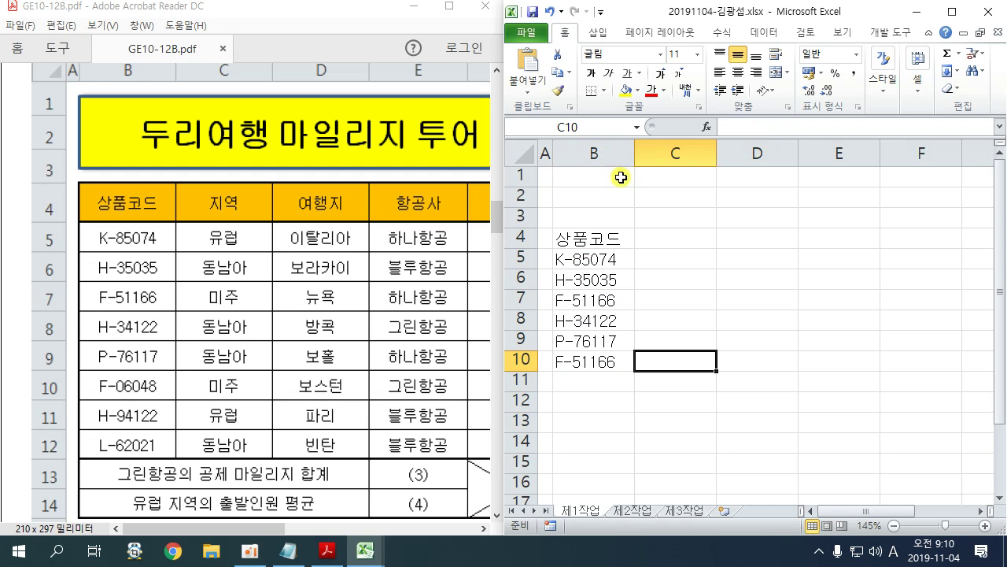
double_click(592, 361)
drag(629, 360, 568, 362)
text(06048)
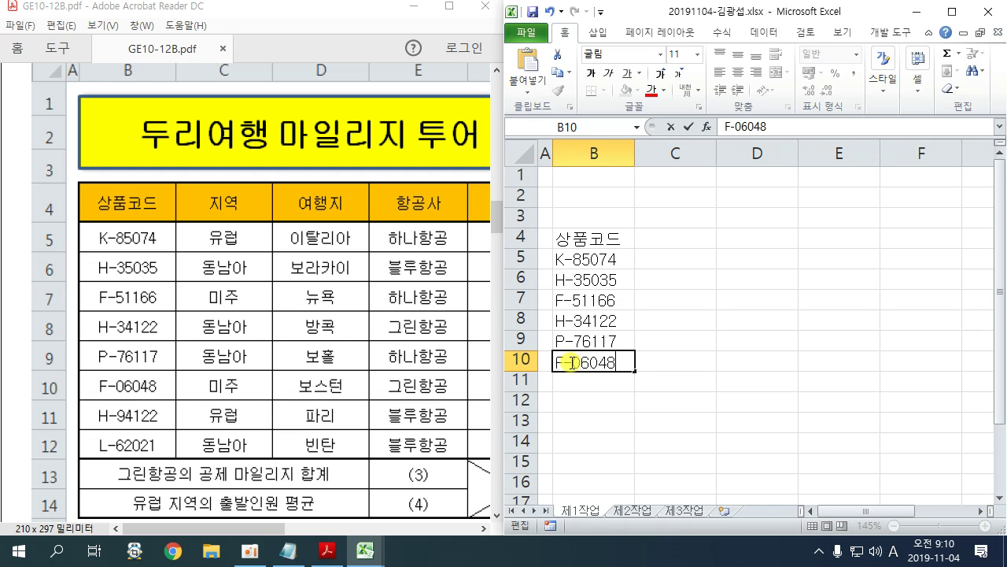
key(Return)
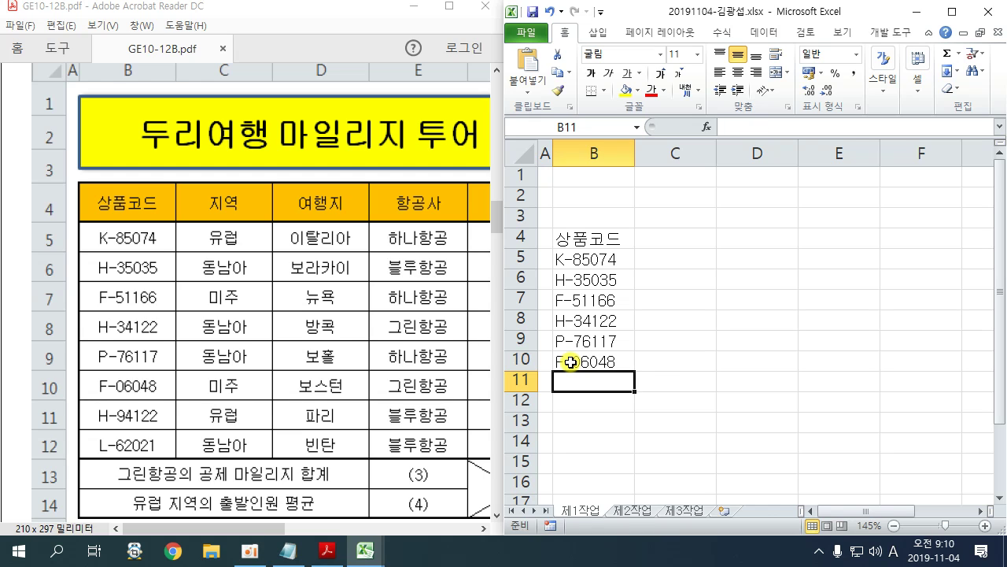
text(H-)
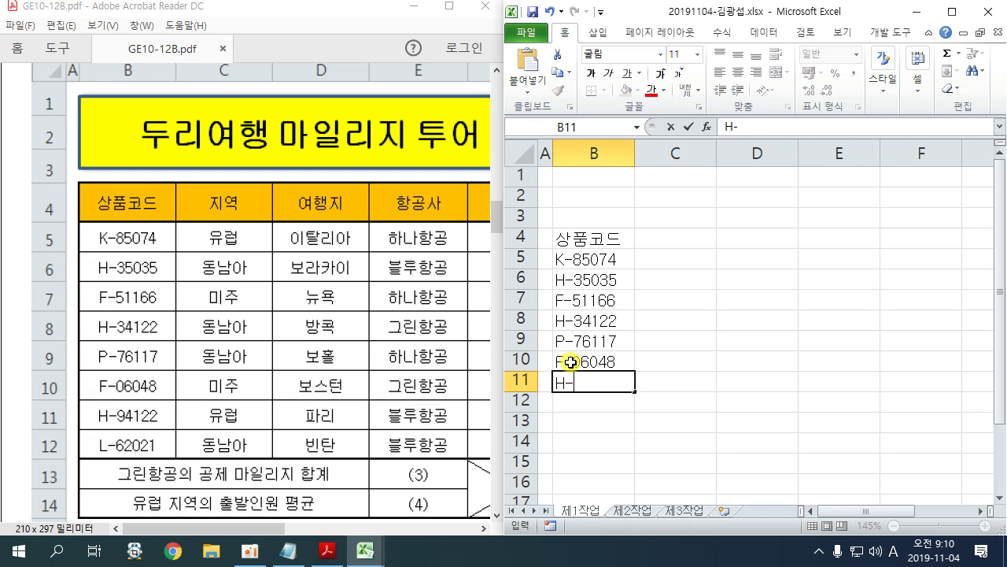
text(94122)
key(Return)
text(L)
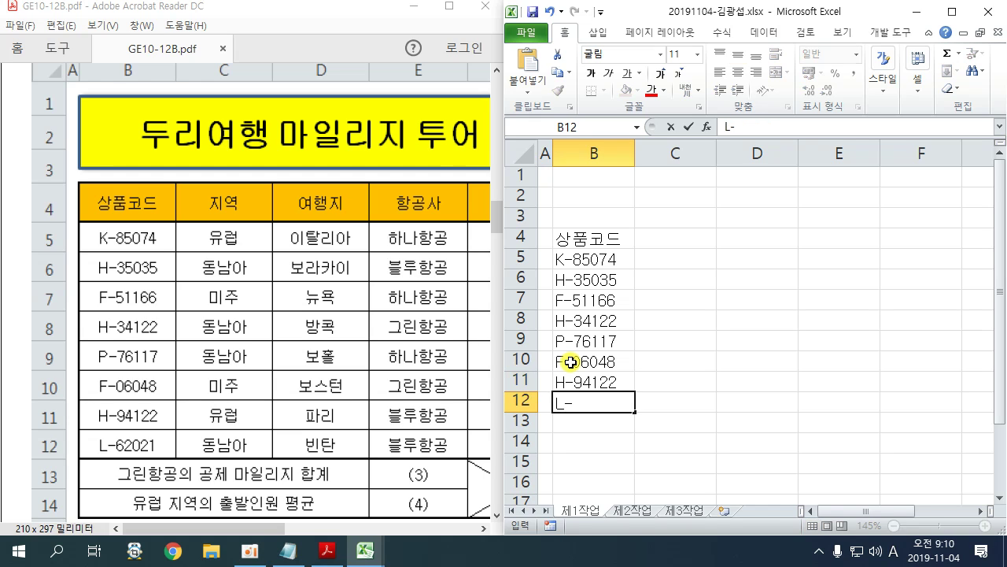
text(-62021)
key(Return)
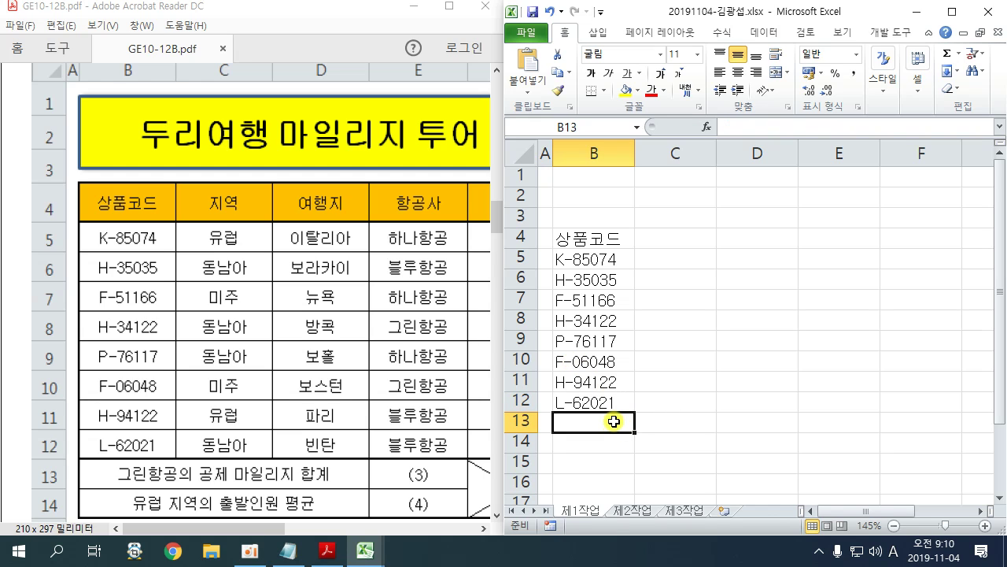
Step: Type the mileage-total label in B13 and the Europe average-departures label in B14
key(Hangul)
text(그릿항)
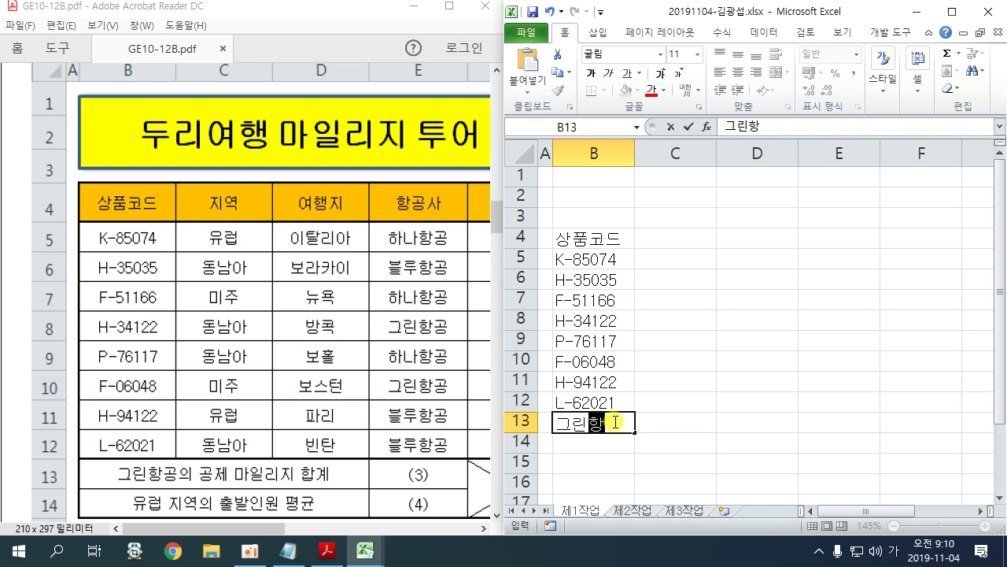
text(공의 공제 마일리지 합ㄱ)
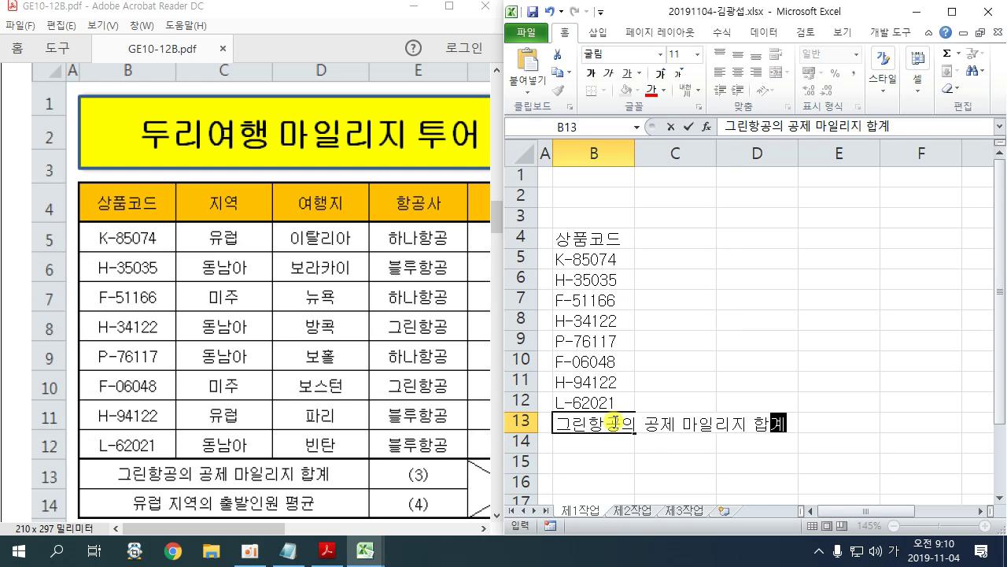
key(Return)
text(유럽 )
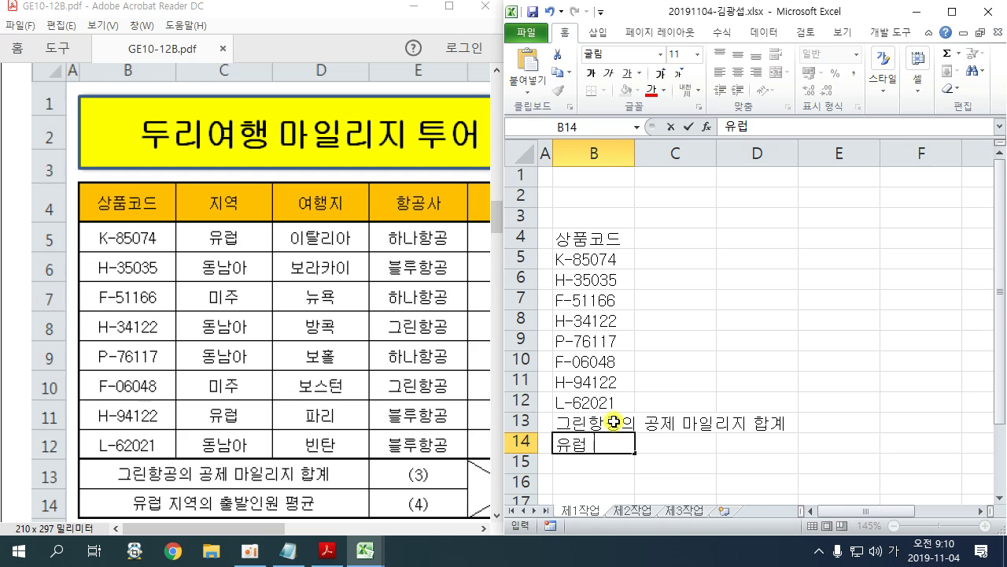
text(지역의 우)
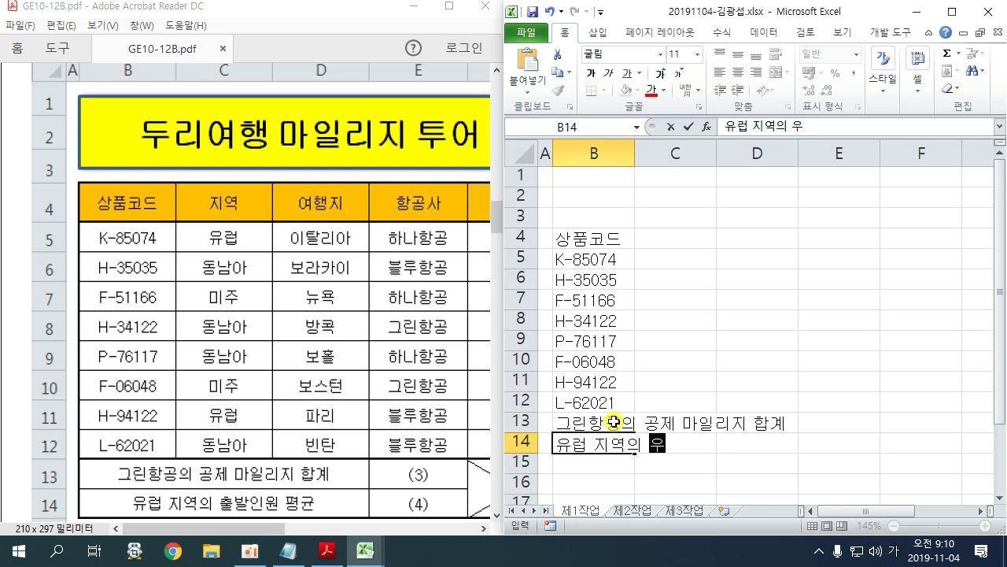
text(출발인원 평균)
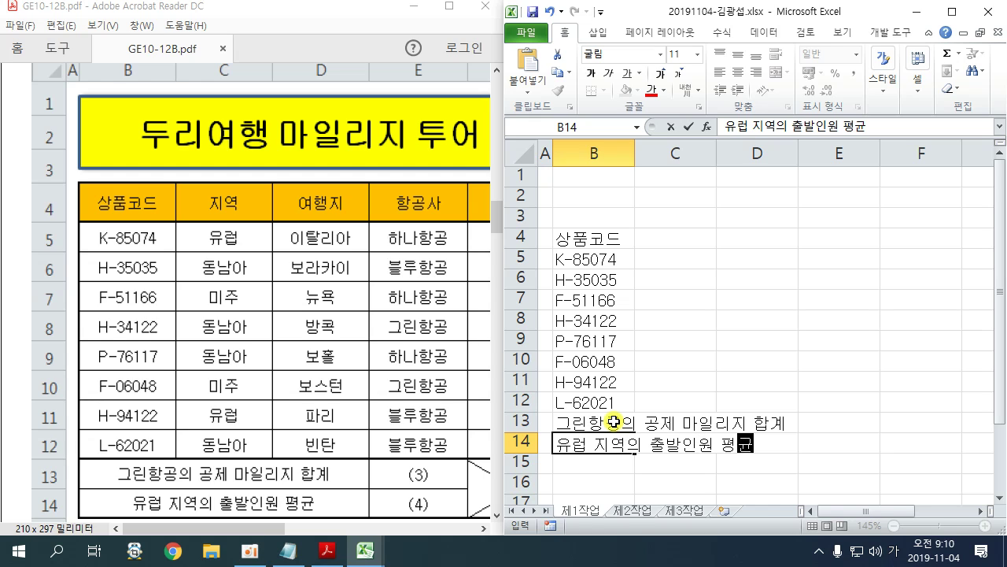
key(Return)
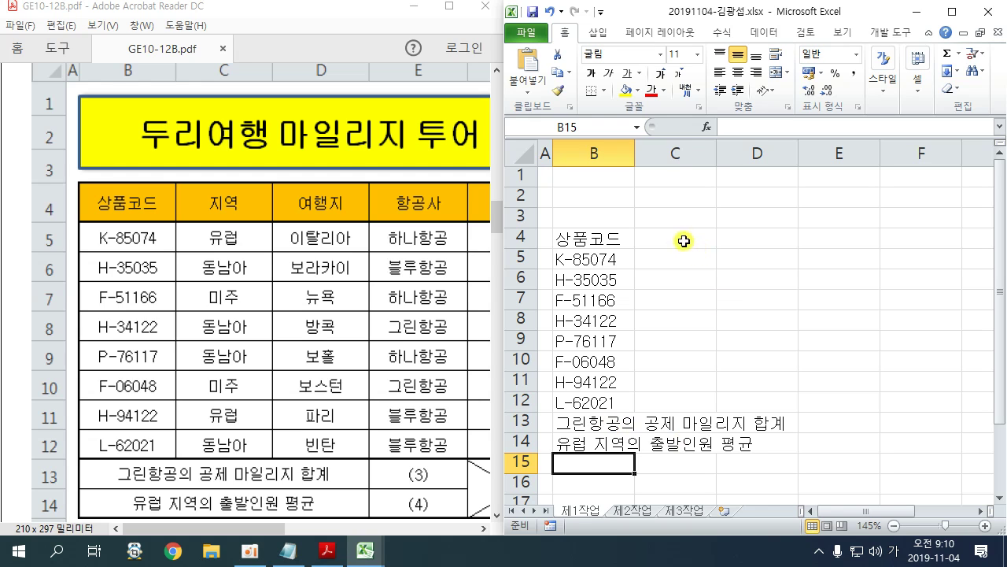
drag(681, 237, 895, 443)
Step: Fill the 지역 column: 유럽, 동남아, 미주, 동남아, 동남아, 미주, 유럽, 동남아
drag(906, 509, 818, 517)
text(지역)
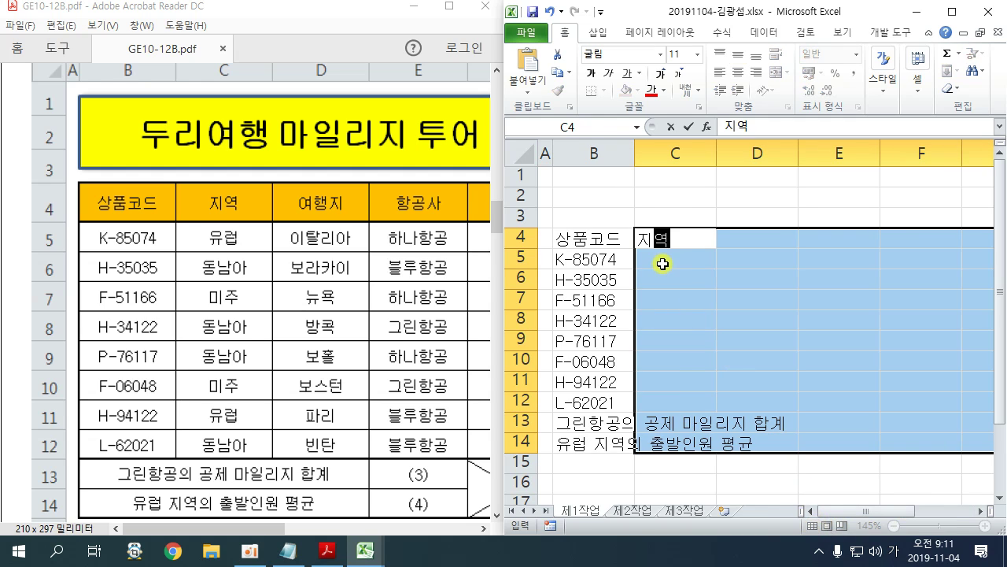
key(Return)
text(유럽)
key(Return)
text(동남아)
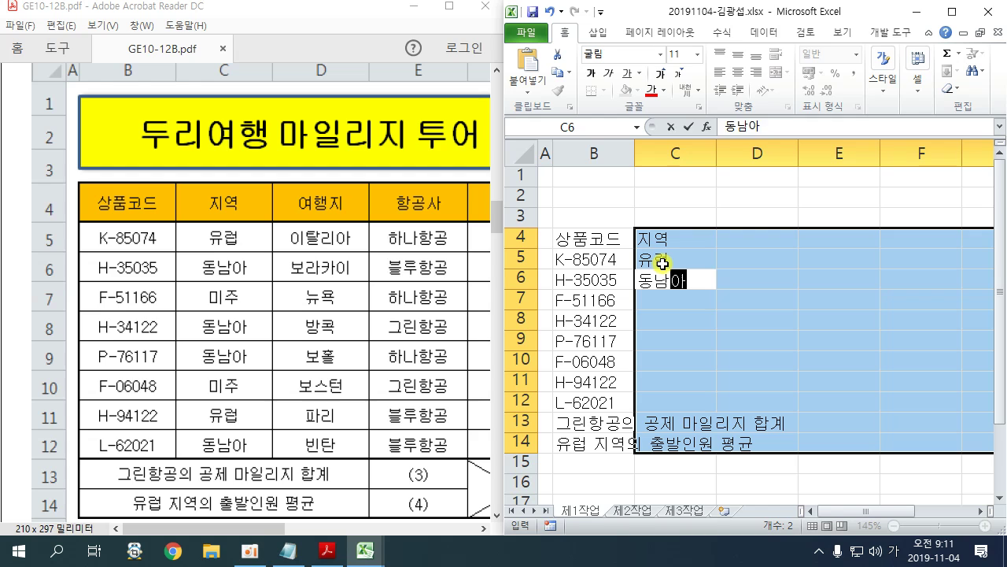
key(Return)
text(미주)
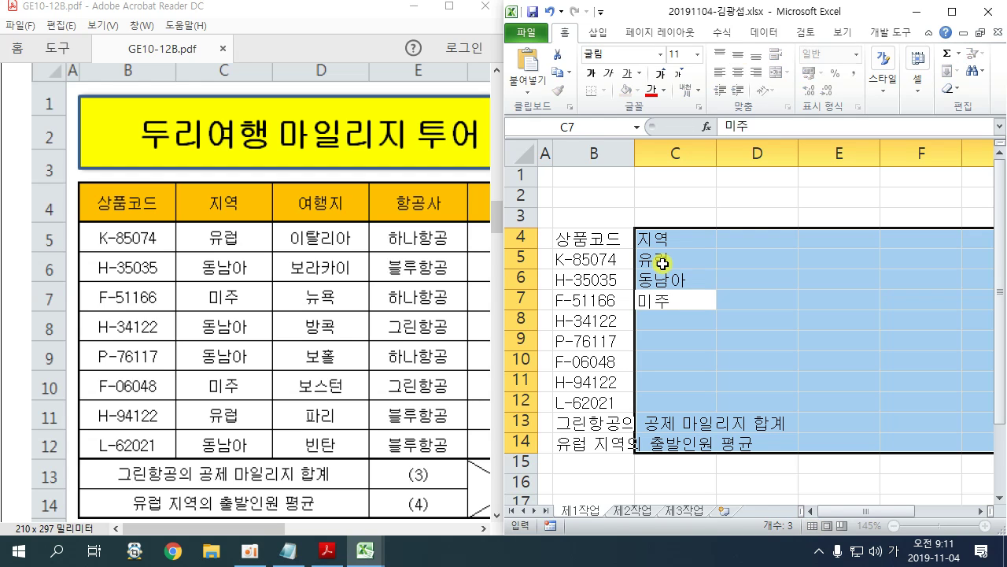
key(Return)
text(동남아)
key(Return)
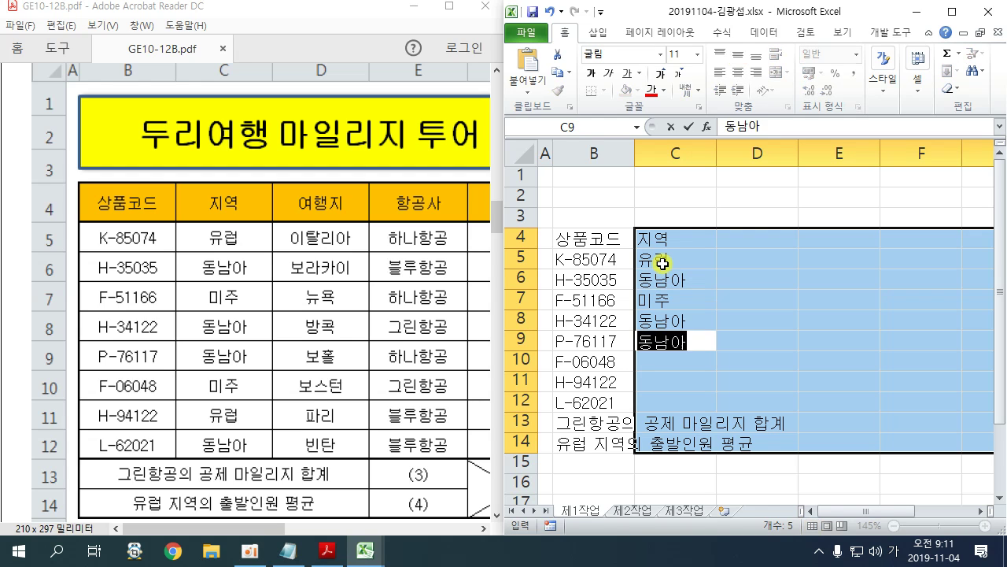
text(동)
key(Return)
text(ㄷ)
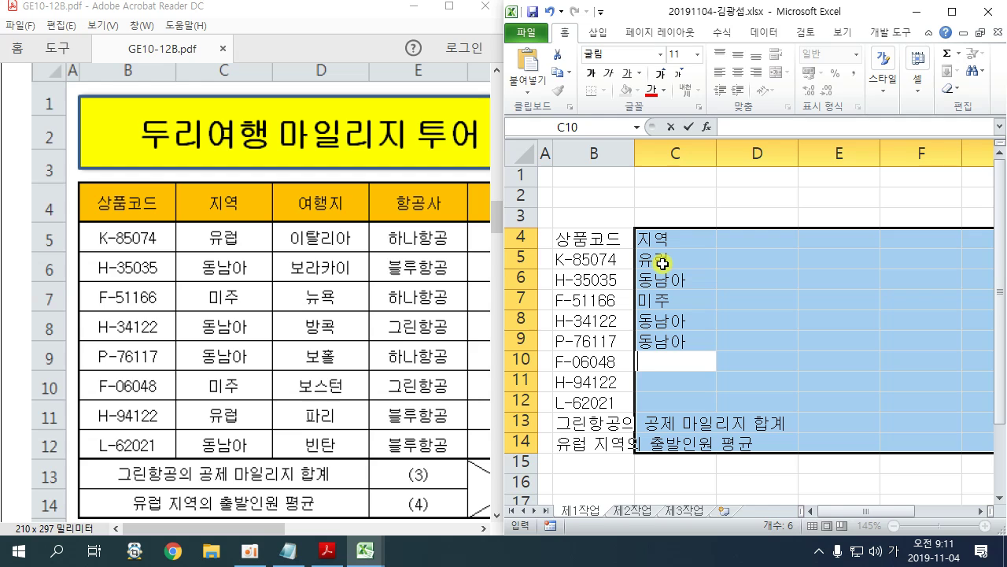
text(미주)
key(Return)
text(유럽)
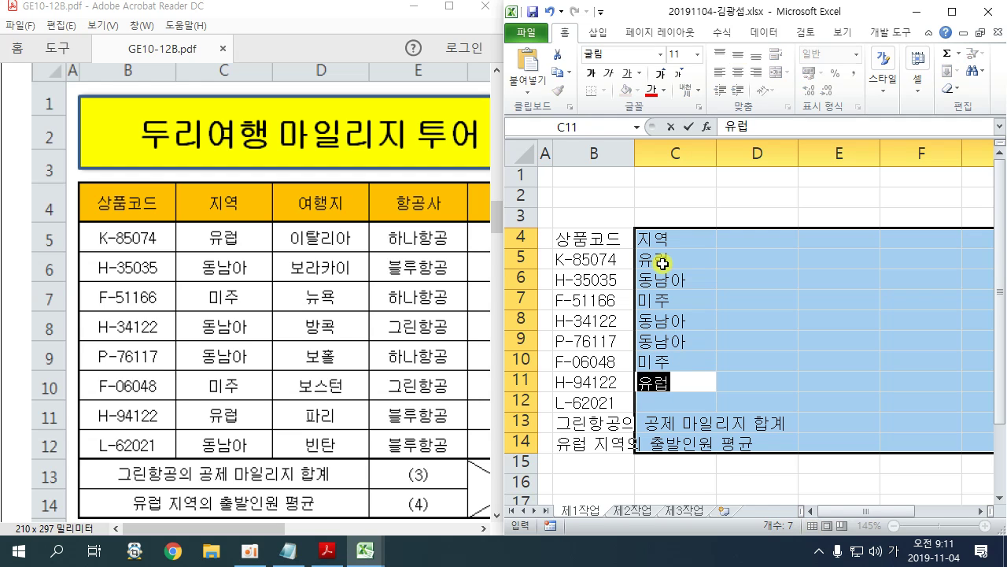
key(Return)
text(동)
key(Return)
key(Return)
key(Return)
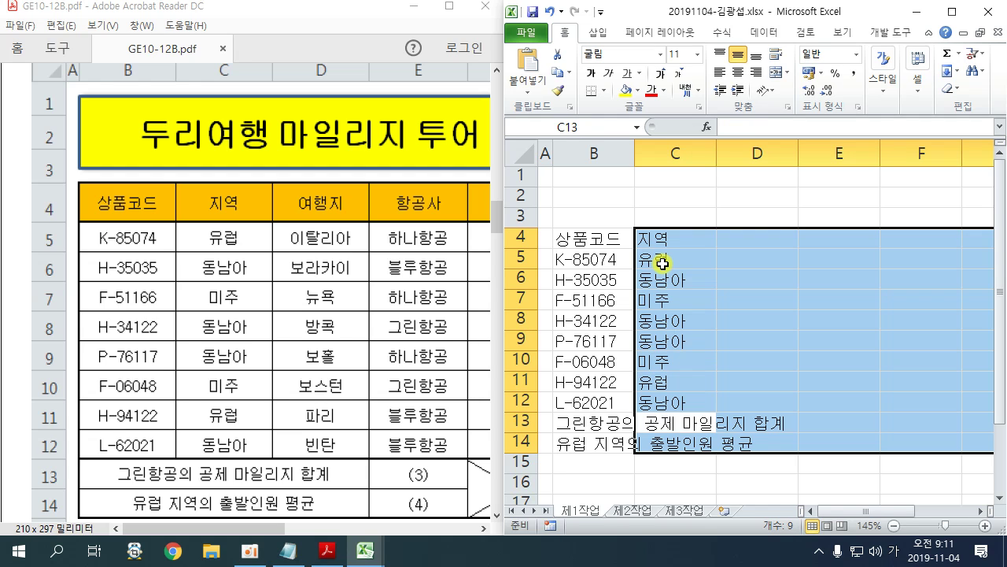
Step: Fill the 여행지 column: 이탈리아, 보라카이, 뉴욕, 방콕, 보홀, 보스턴, 파리, 빈탄
text(여행지)
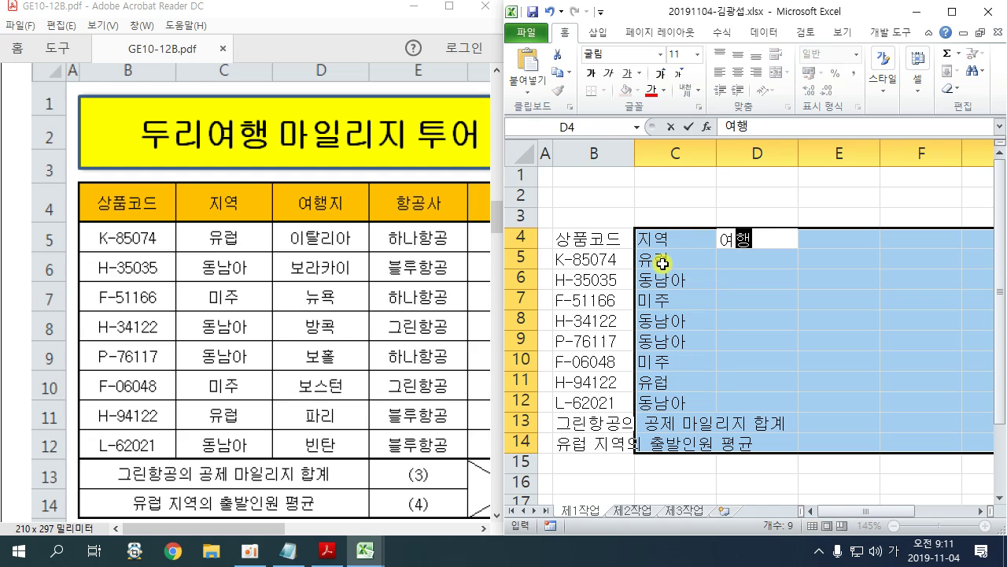
key(Return)
text(ㅇ)
key(BackSpace)
text(이탈리아)
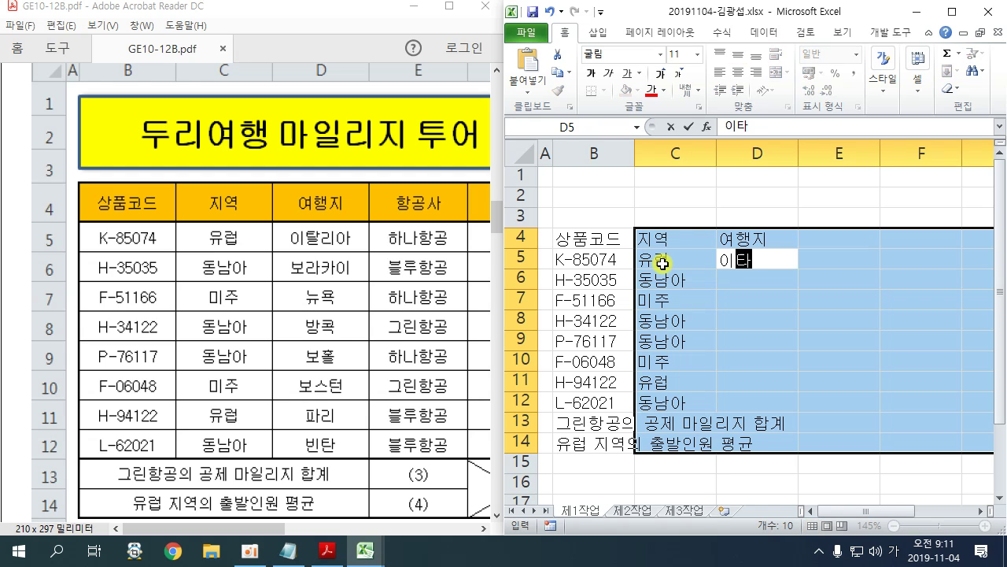
key(Return)
text(볼라카이)
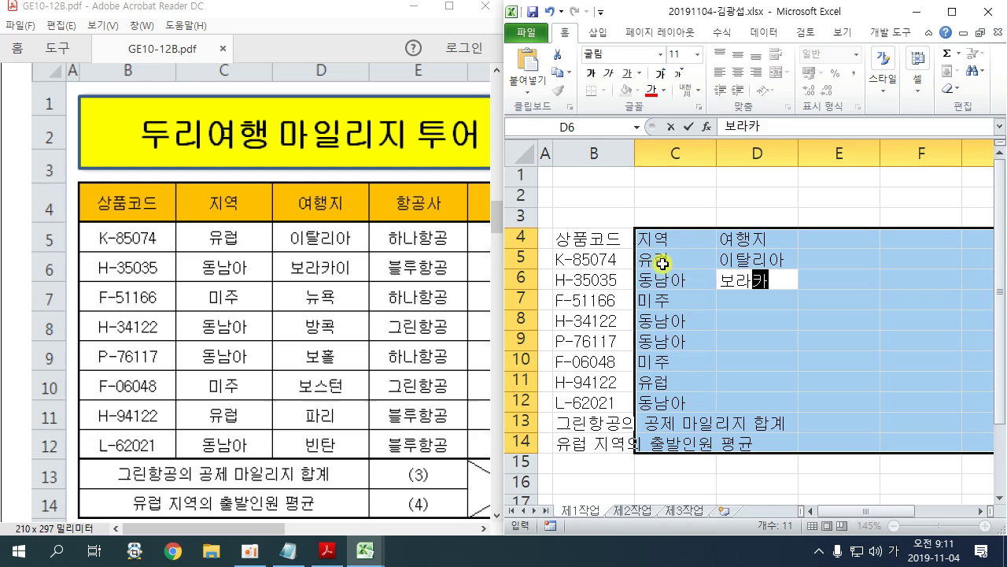
key(Return)
text(뉴욕)
key(Return)
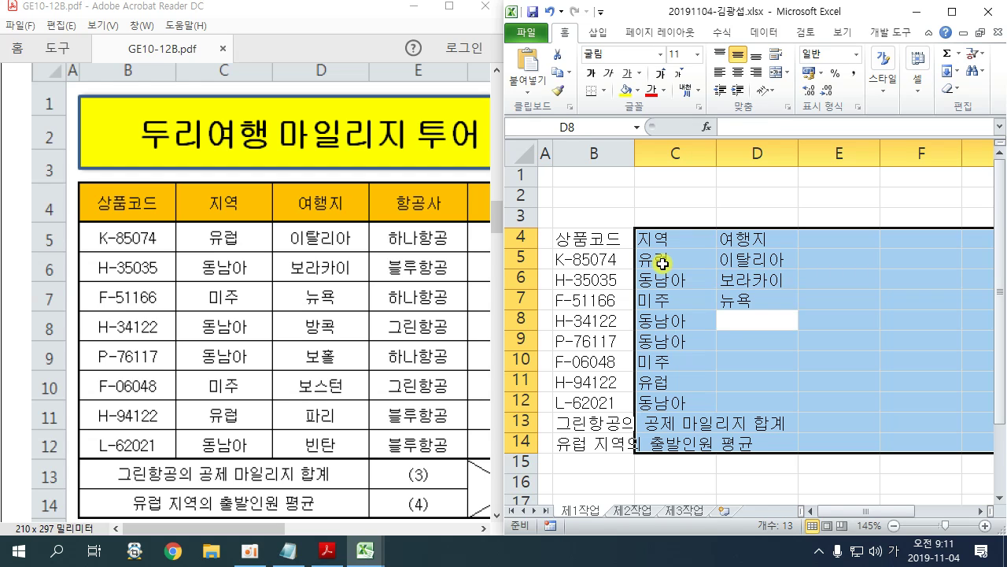
text(방콕)
key(Return)
text(보홀)
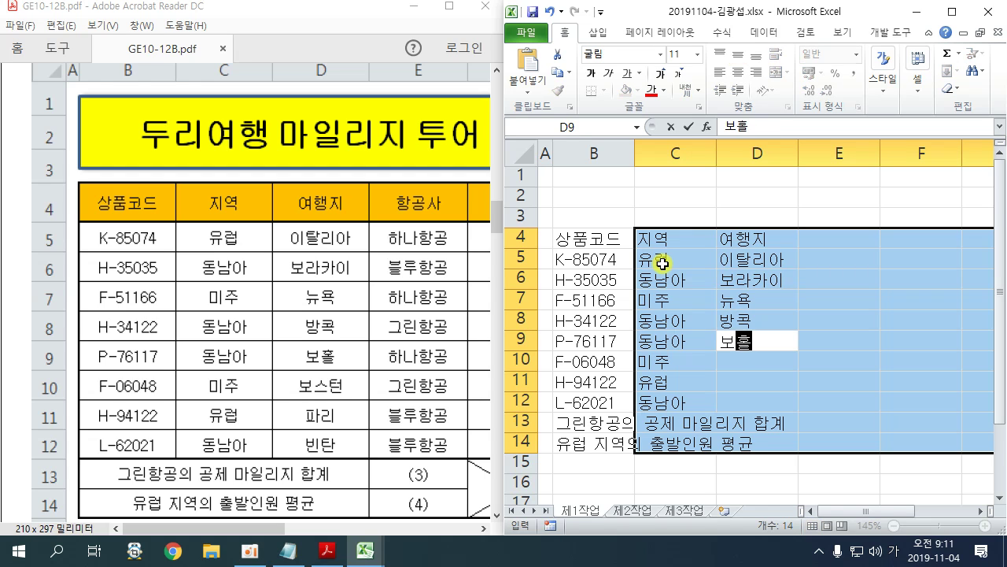
key(Return)
text(보스터)
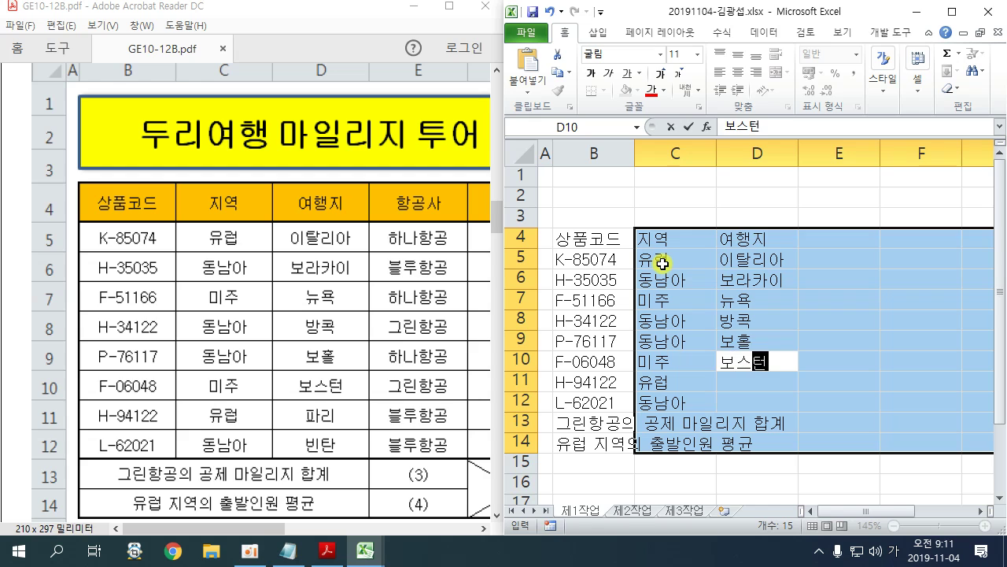
key(Return)
text(팡)
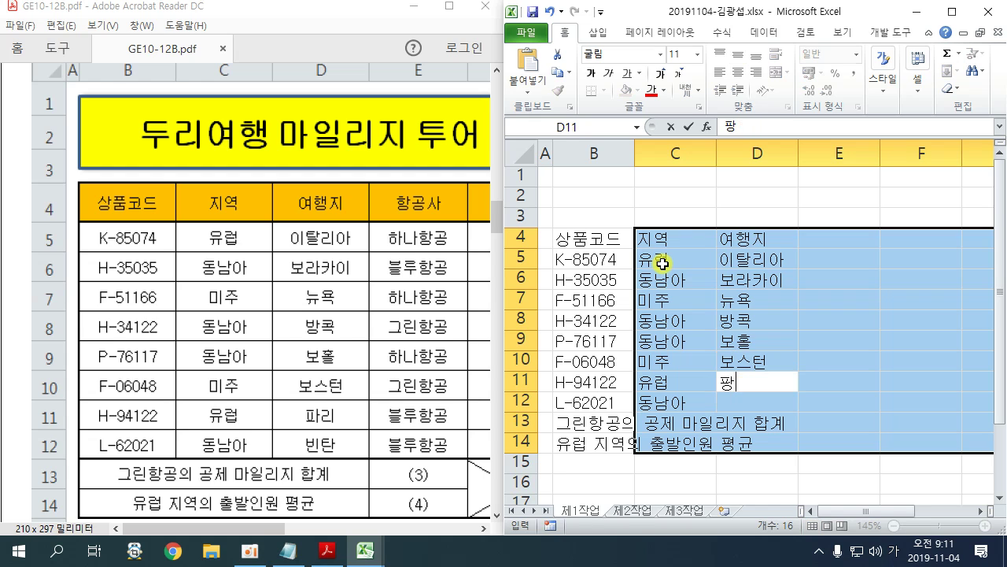
text(리)
key(Return)
text(빈ㅌ)
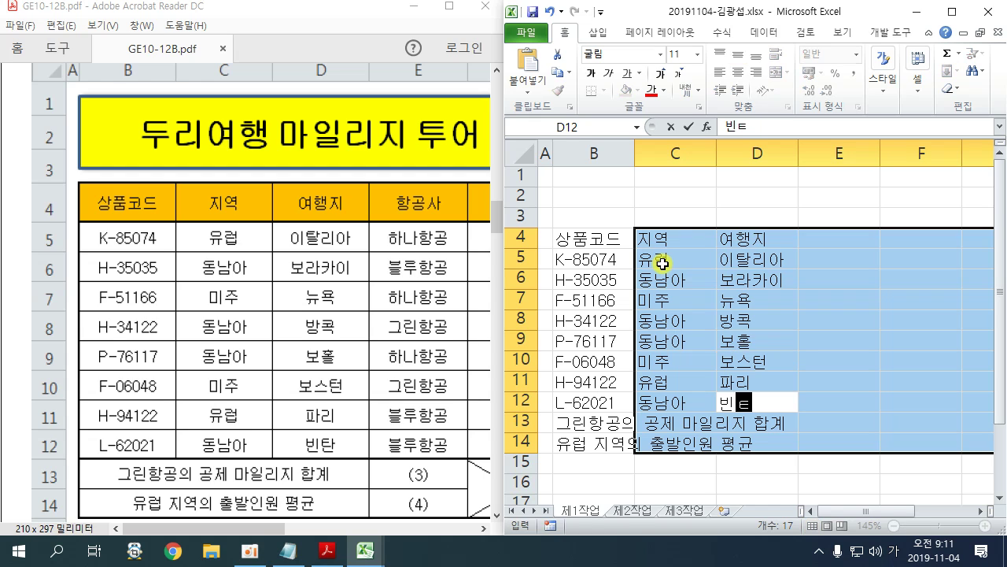
text(ㅏㄴ)
key(Return)
Step: Fill the 항공사 column: 하나항공, 블루항공, 하나항공, 그린항공, 하나항공, 그린항공, 블루항공, 블루항공
key(Return)
key(Return)
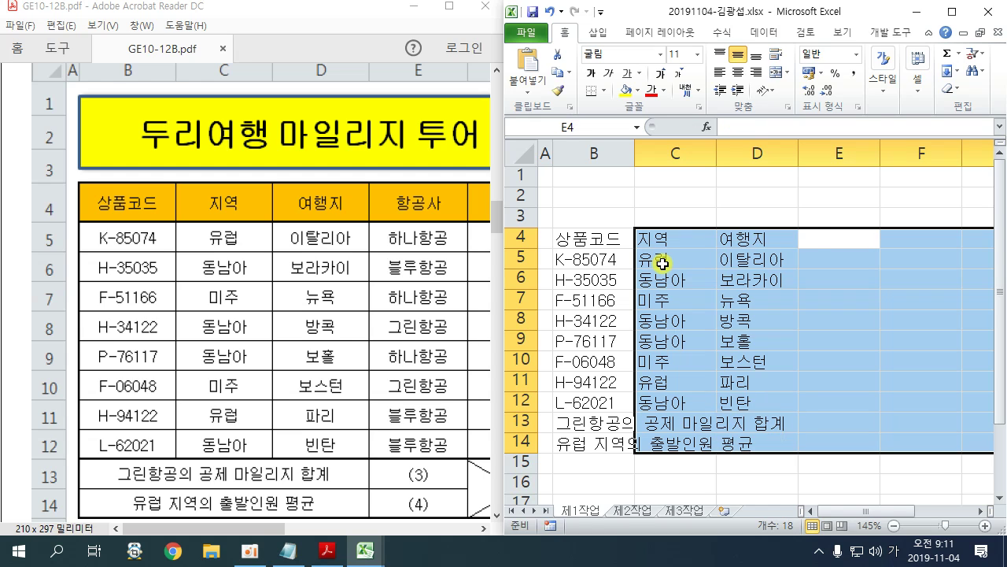
text(항공사)
key(Return)
text(하나)
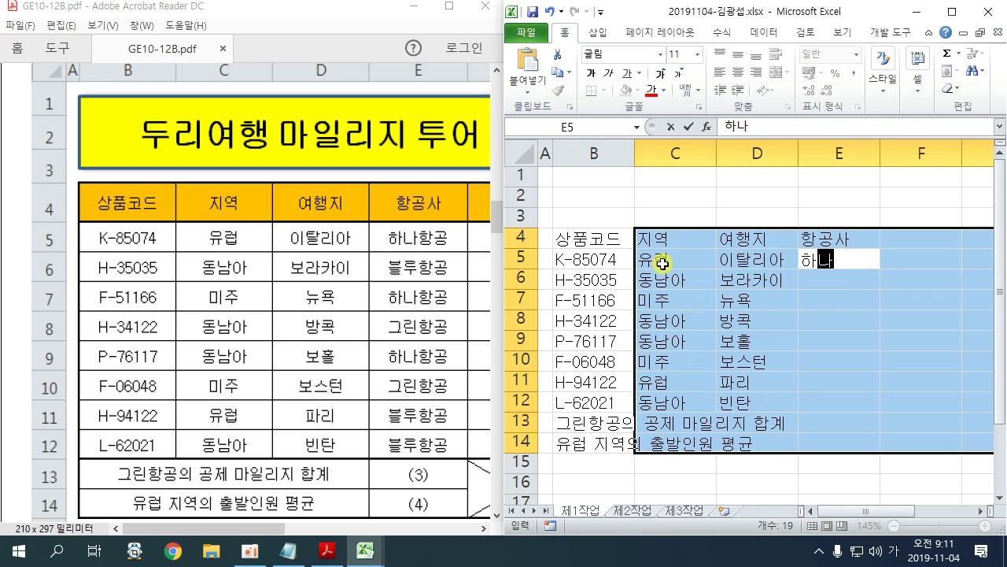
text(항공)
key(Return)
text(블)
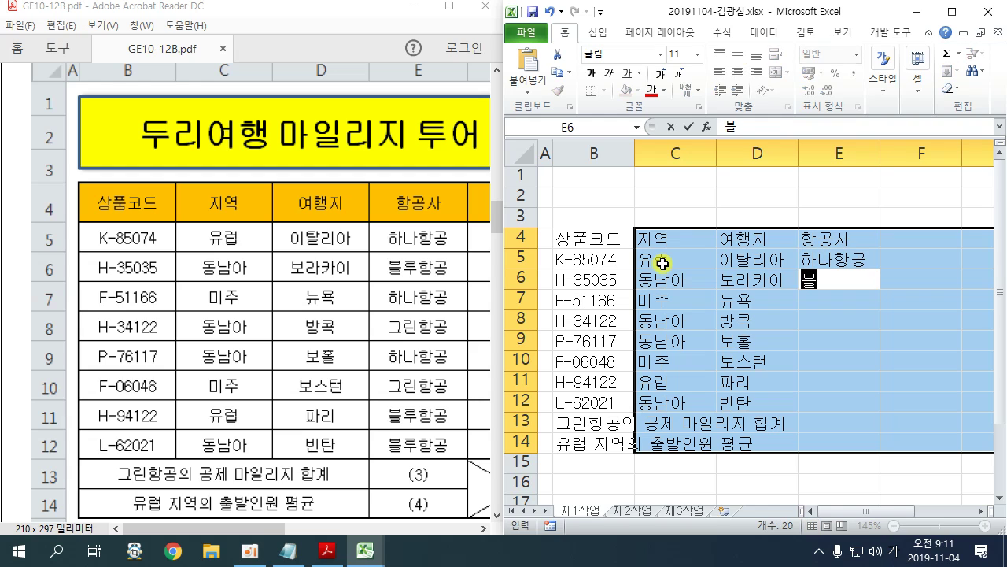
text(루항공)
key(Return)
text(ㅎ)
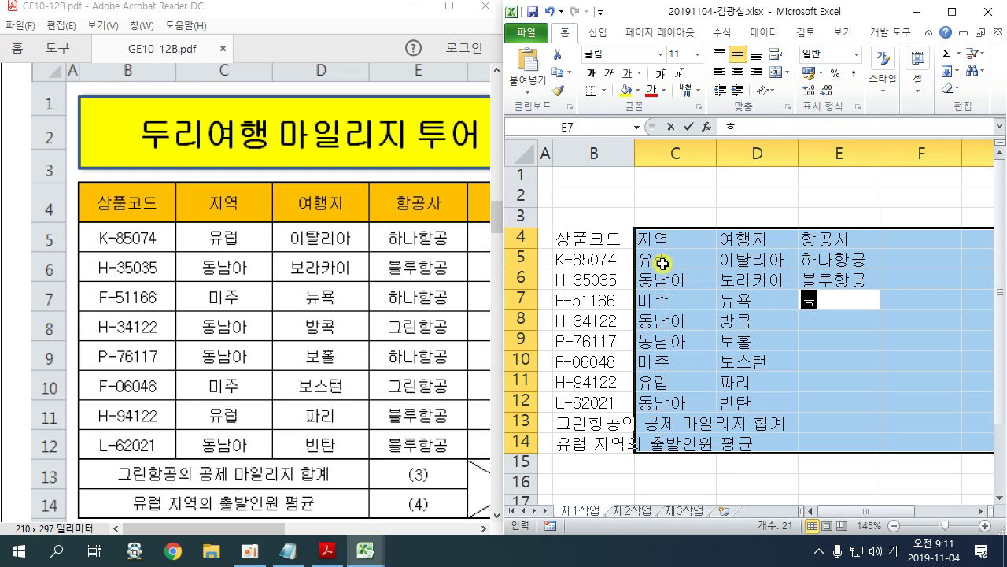
text(ㅏ나항공)
key(Return)
text(그린)
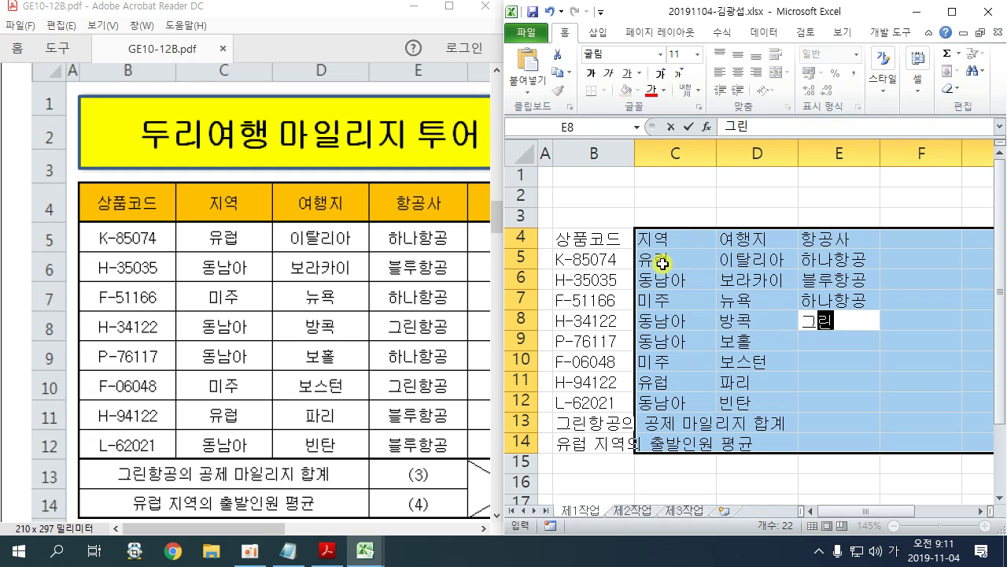
text(항ㄱㅗㅇ)
key(Return)
text(하나항공)
key(Return)
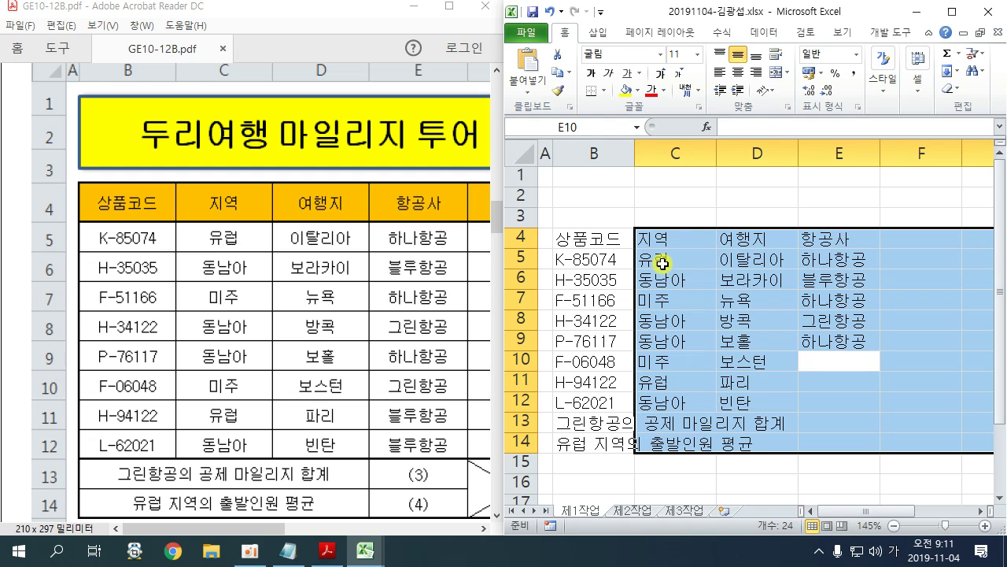
text(그린항공)
key(Return)
text(블루항공)
key(Return)
text(블루항공)
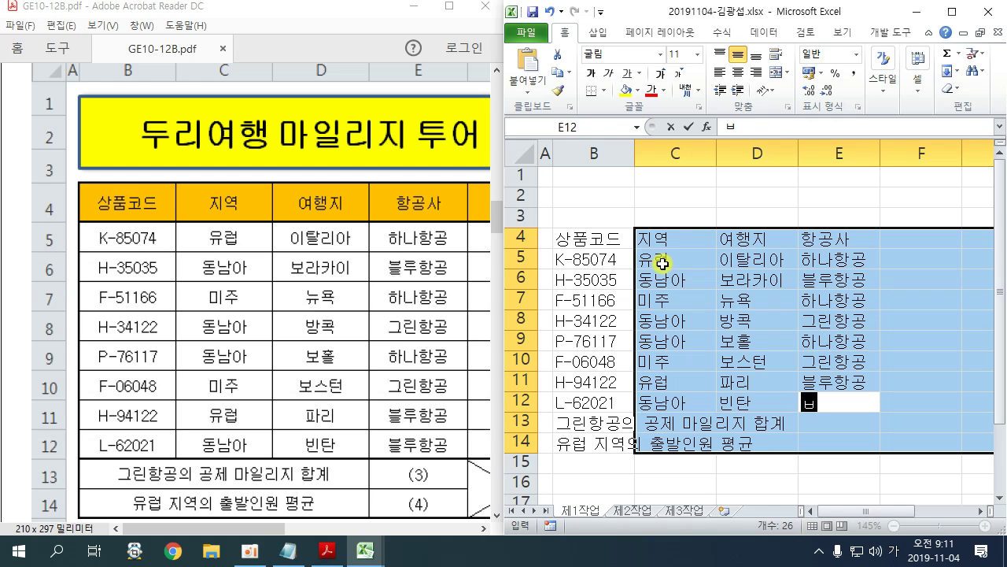
key(Return)
key(Return)
key(Return)
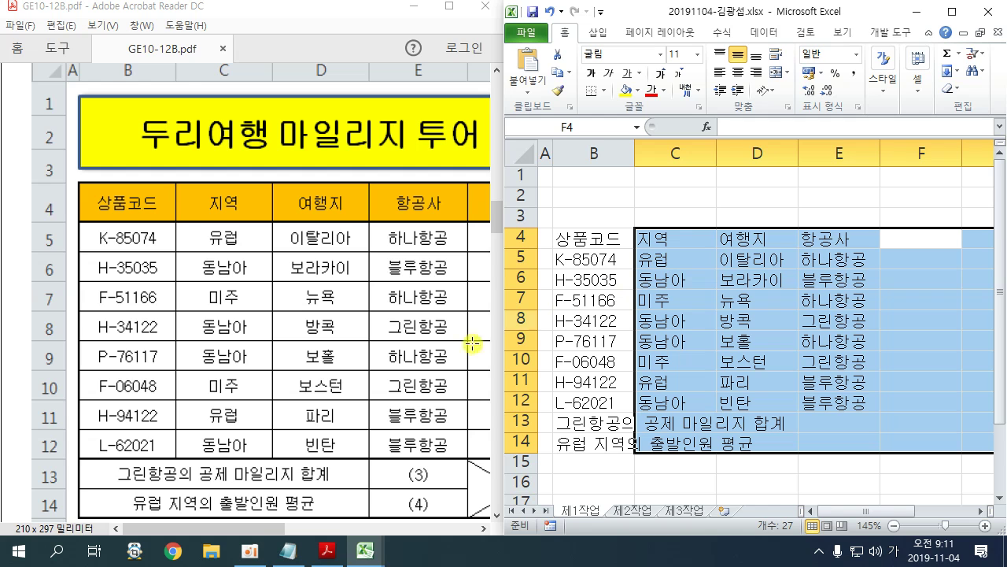
Step: Scroll the reference PDF to the next columns and type the 일정 header into F4
drag(265, 533, 393, 532)
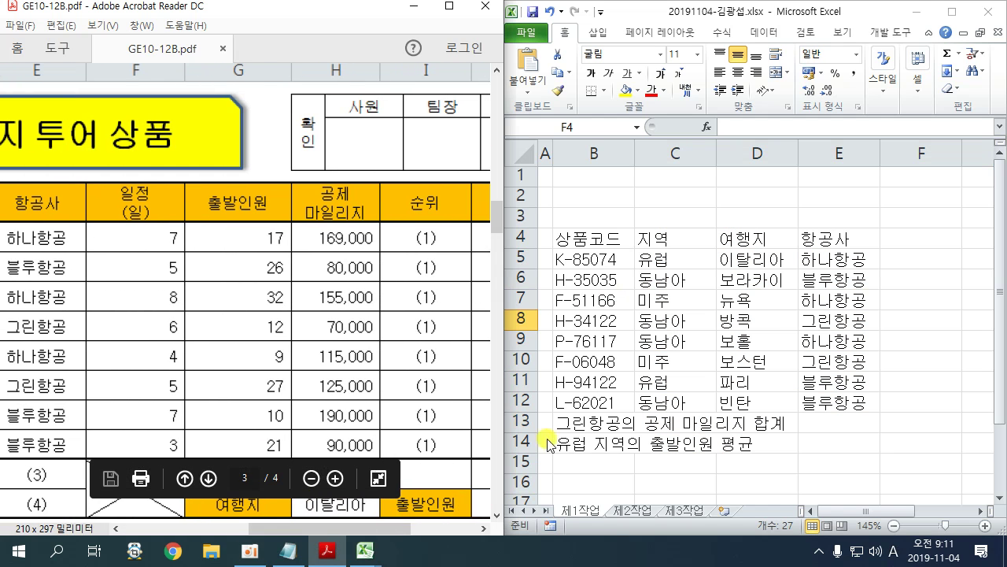
click(872, 12)
text(일저)
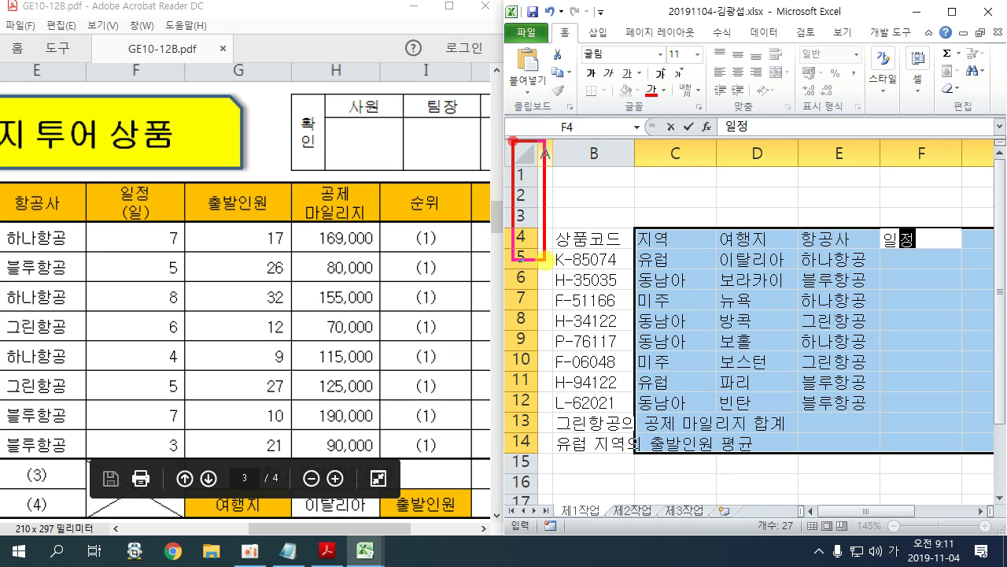
mouse_move(481, 191)
mouse_down()
mouse_move(540, 206)
mouse_move(583, 233)
mouse_move(634, 208)
mouse_move(680, 201)
mouse_move(735, 170)
mouse_move(827, 203)
mouse_move(880, 181)
mouse_up()
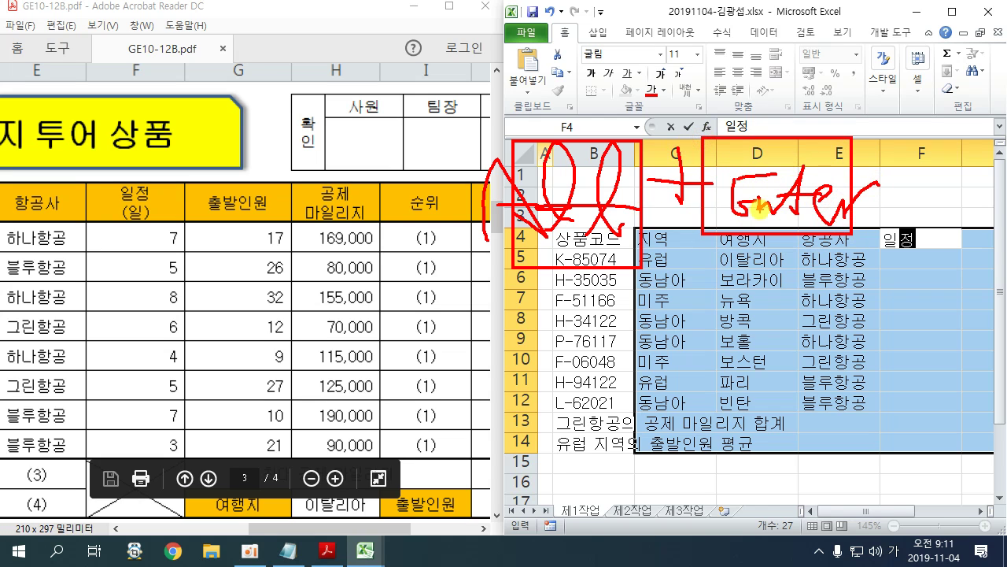
key(Escape)
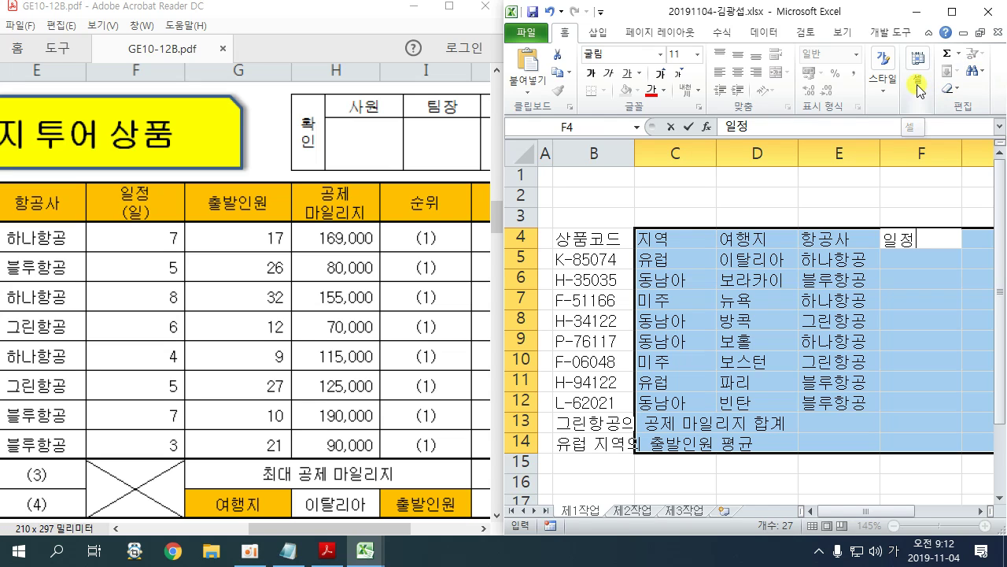
Step: Make F4 a two-line '일정 (일)' header and enter days 7, 5, 8, 6, 4, 5, 7, 3
key(Return)
text(()
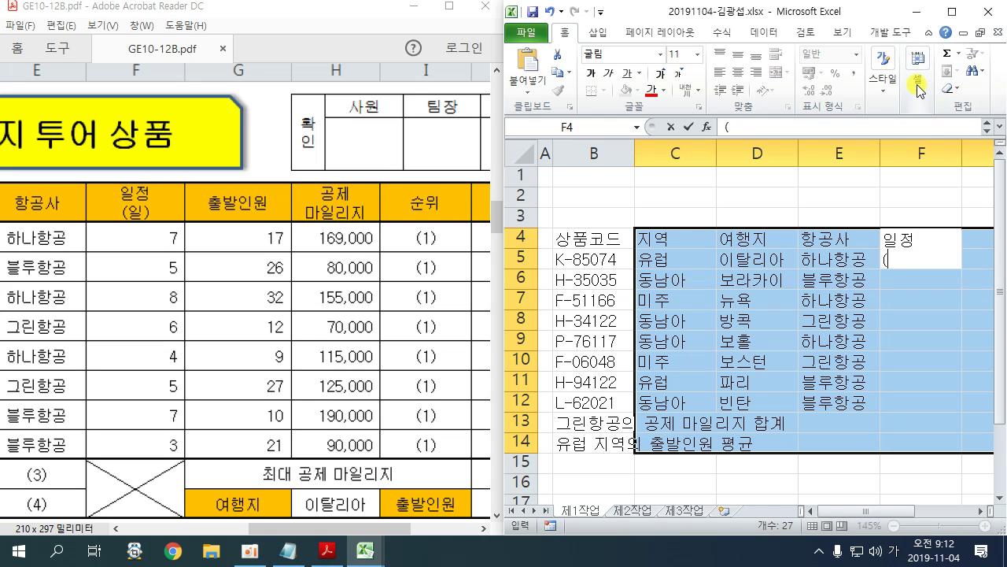
text(일))
key(Return)
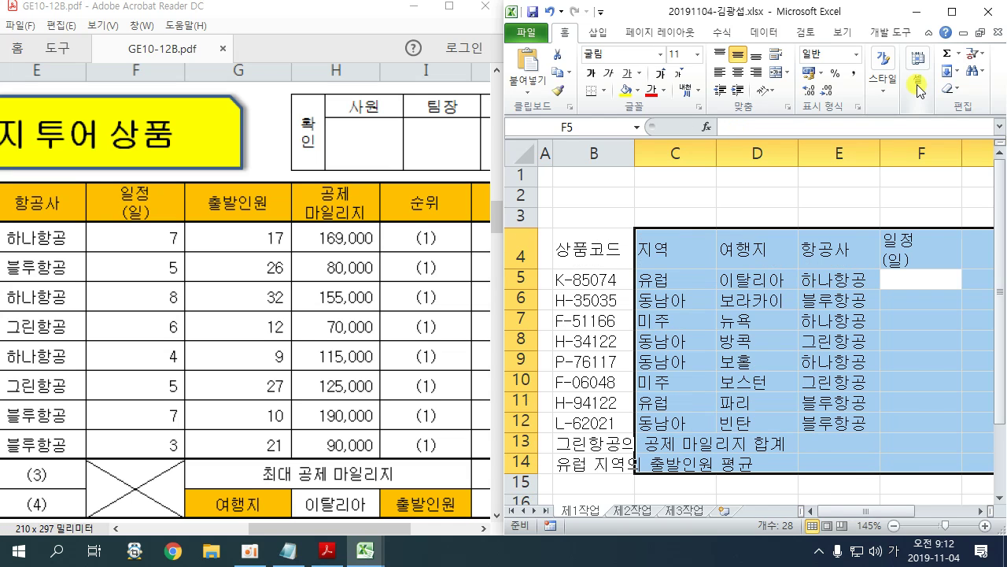
text(7)
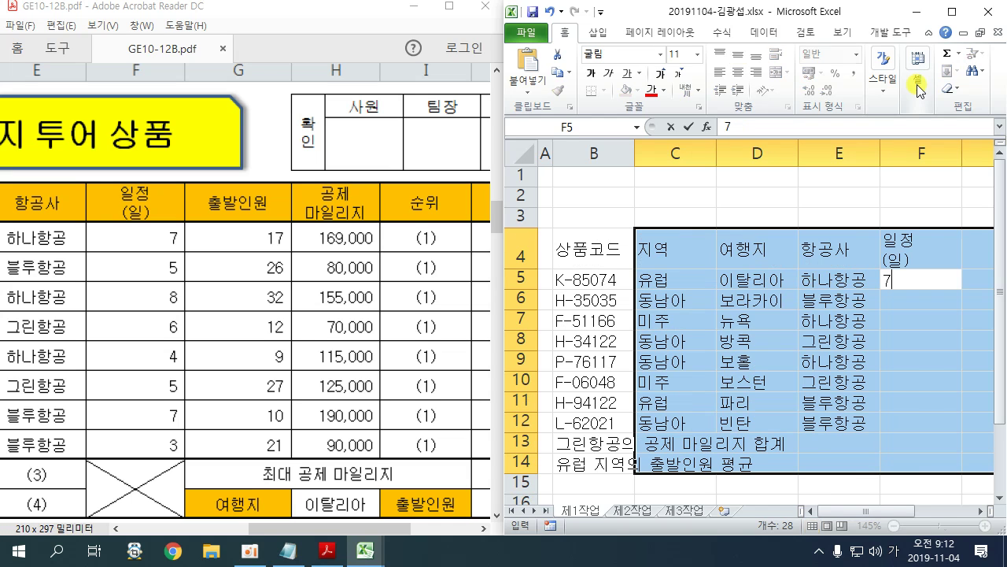
key(Return)
text(5)
key(Return)
text(8)
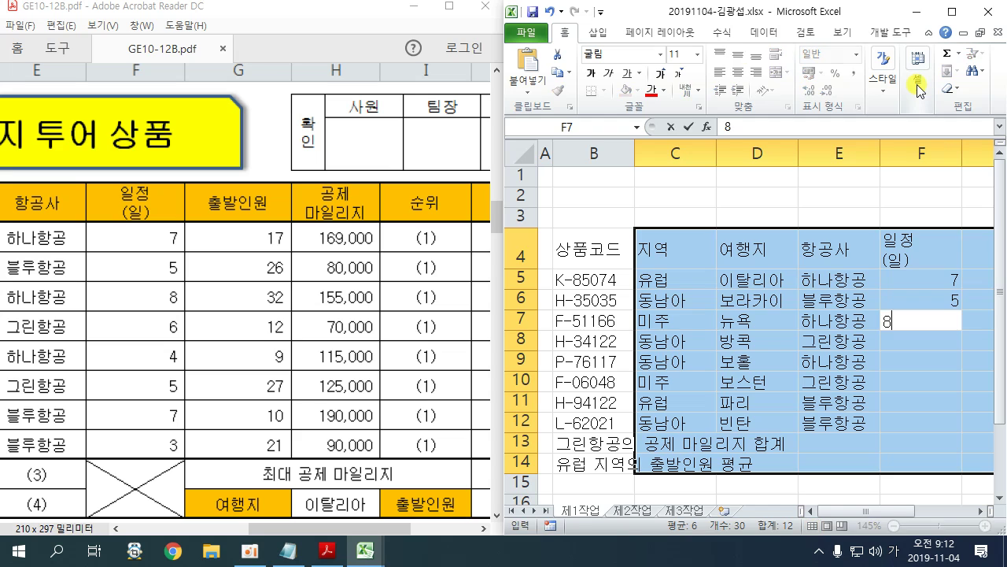
key(Return)
text(6)
key(Return)
text(74)
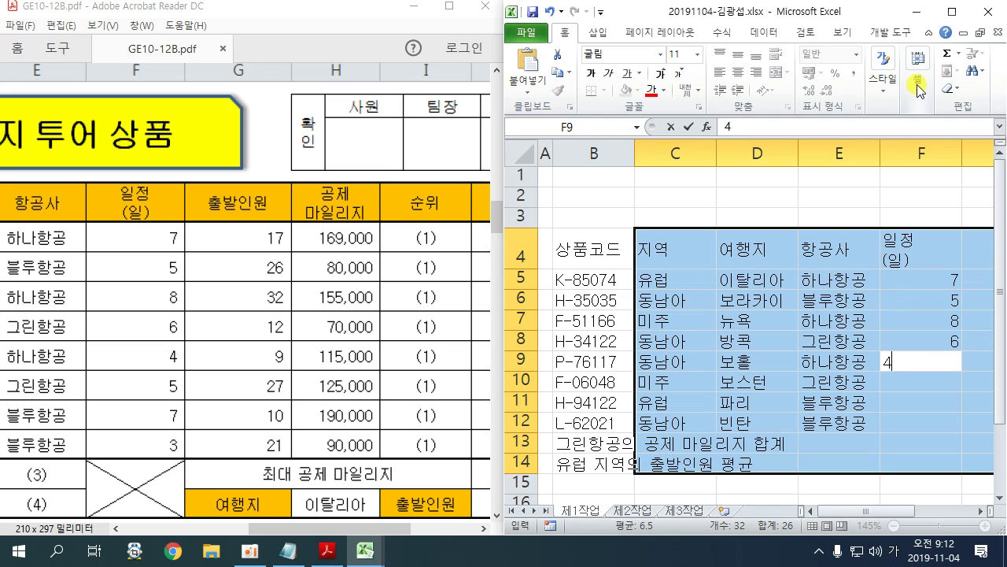
key(Return)
text(5)
key(Return)
text(7)
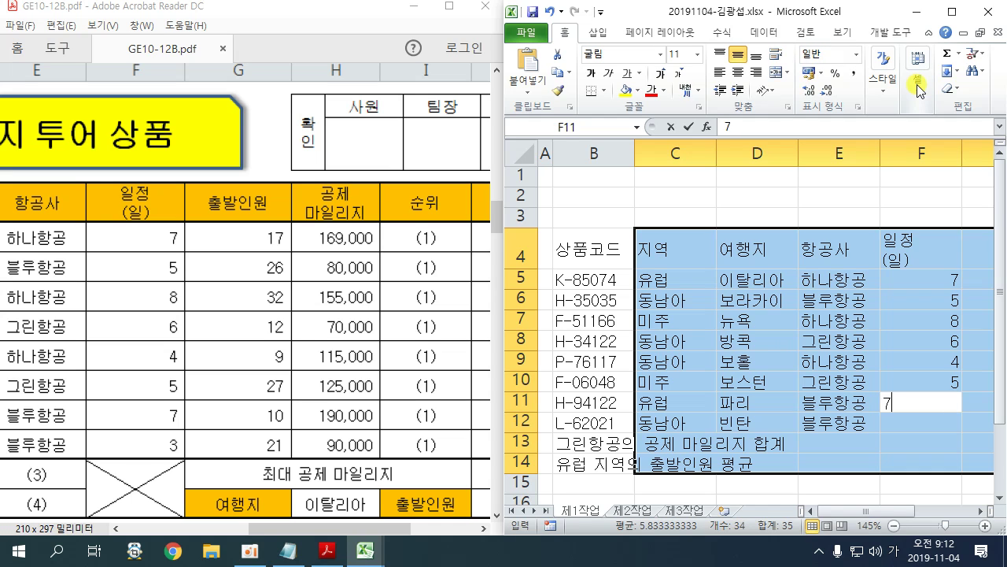
key(Return)
text(3)
key(Return)
key(Return)
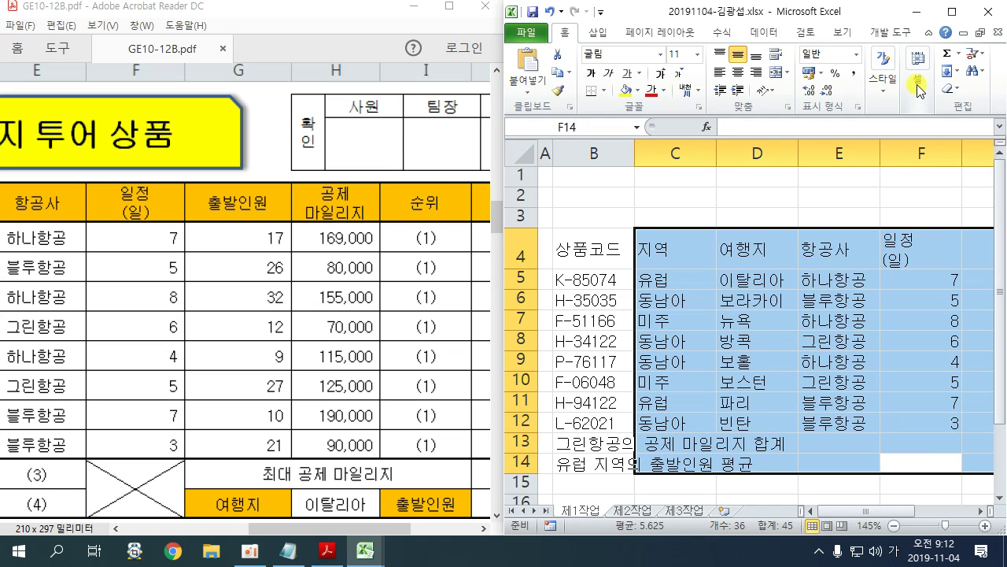
key(Return)
Step: Enter the 출발인원 header and values 17, 26, 32, 12, 9, 27, 10, 21
text(출발ㅇ)
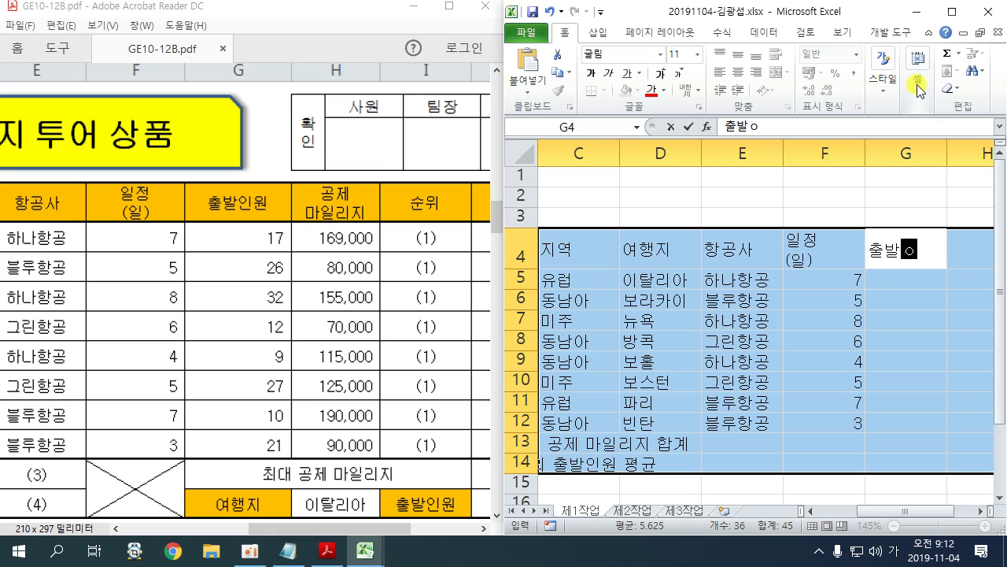
text(인원)
key(Return)
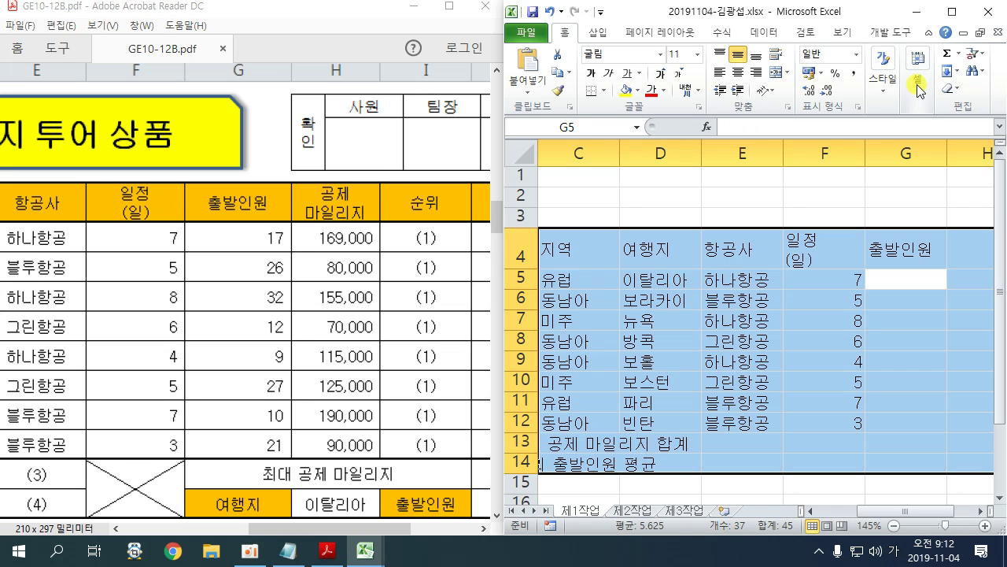
text(17)
key(Return)
text(2)
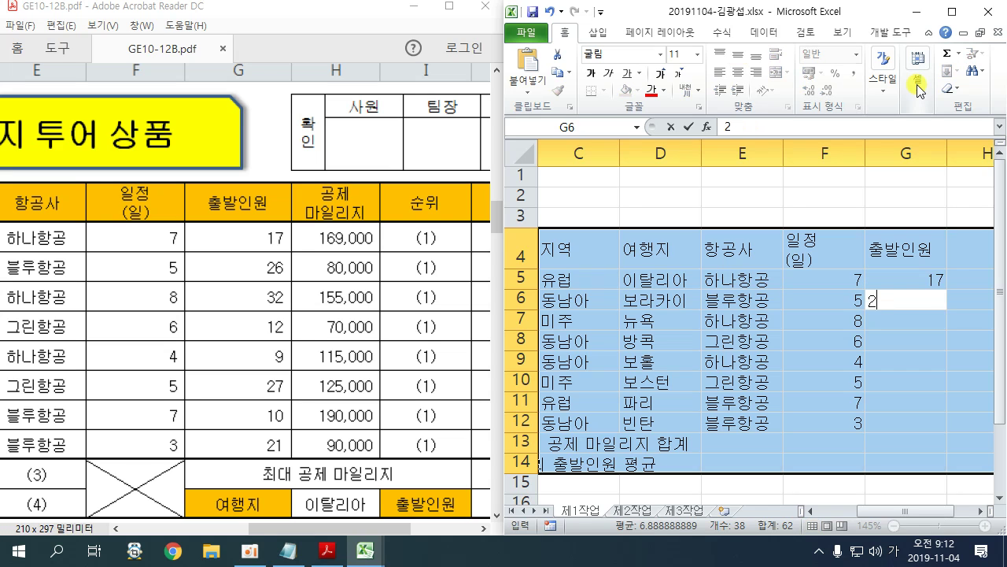
text(6)
key(Return)
text(32)
key(Return)
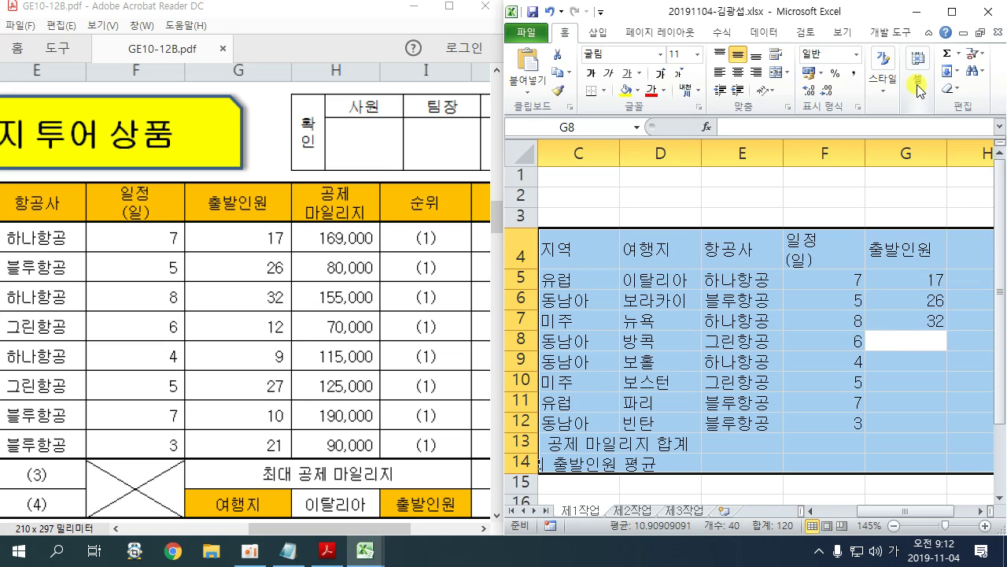
text(12)
key(Return)
text(9)
key(Return)
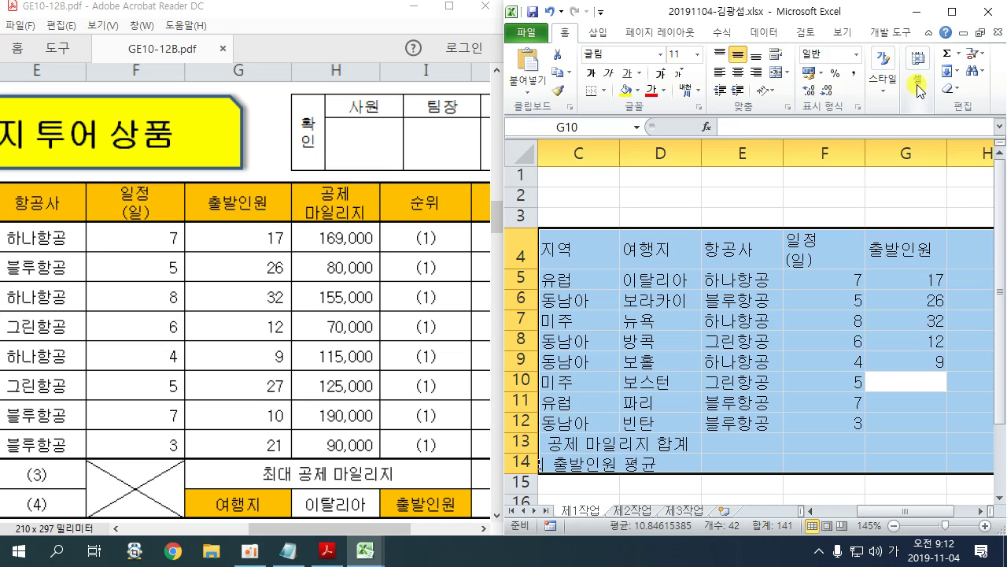
text(27)
key(Return)
text(10)
key(Return)
text(21)
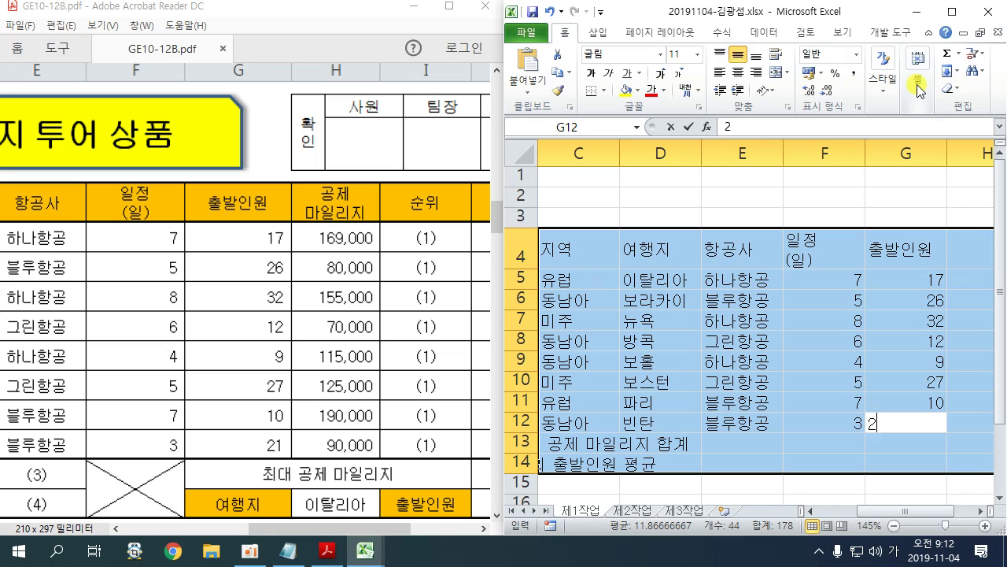
key(Return)
Step: Enter the row labels 최대 공제 마일리지 in G13 and 여행지 in G14
text(최대)
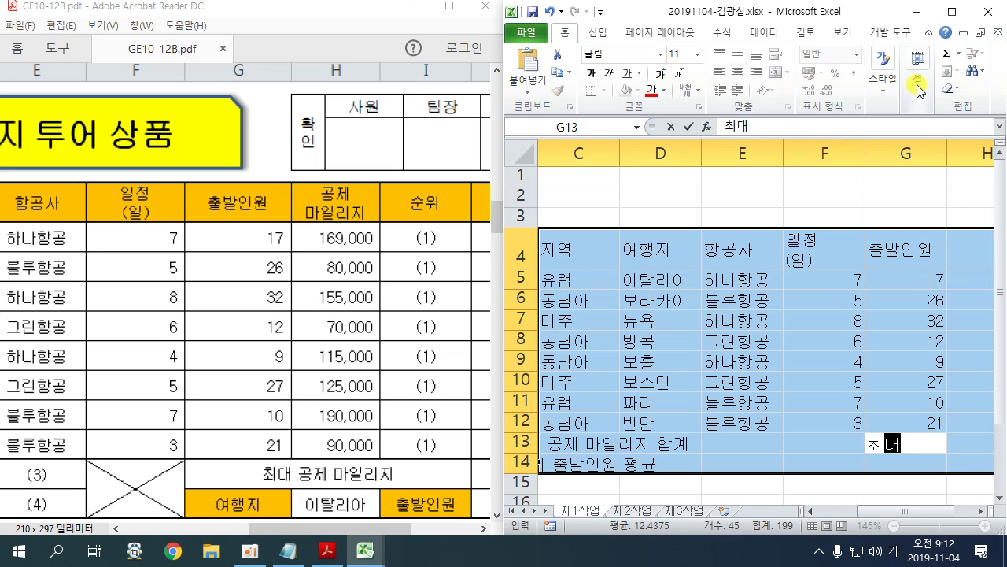
text( 공제 마)
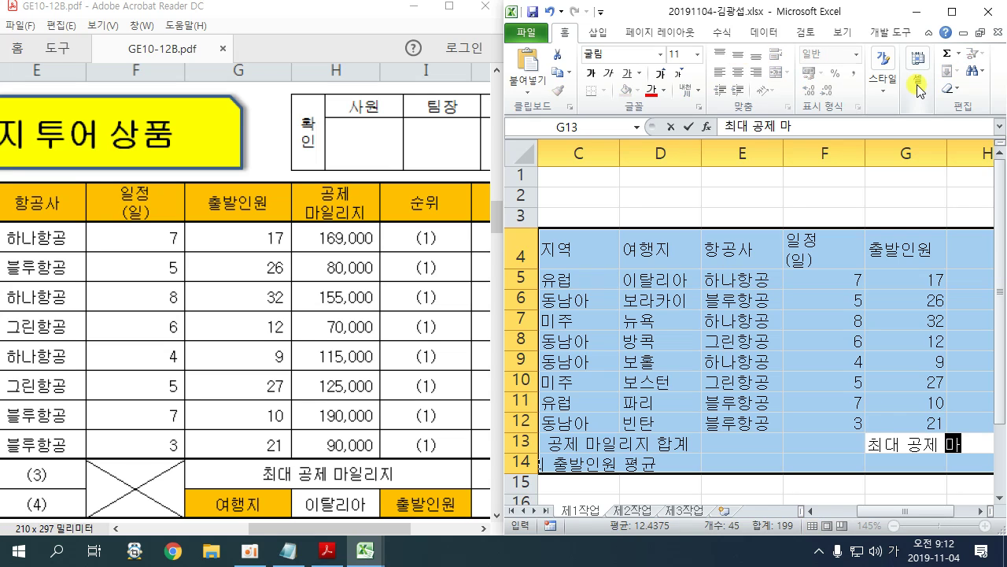
text(일릿지)
key(Return)
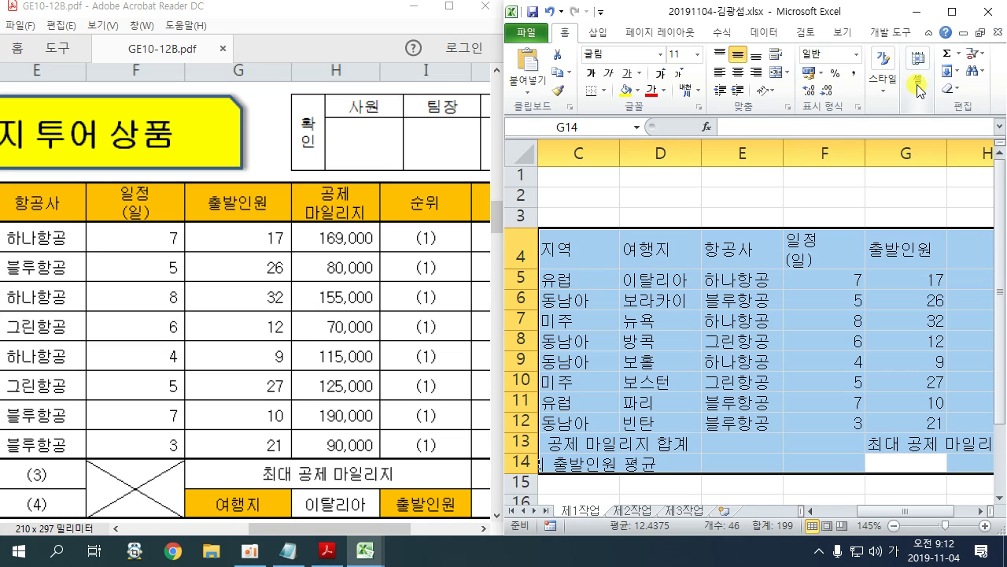
text(여행ㅈ)
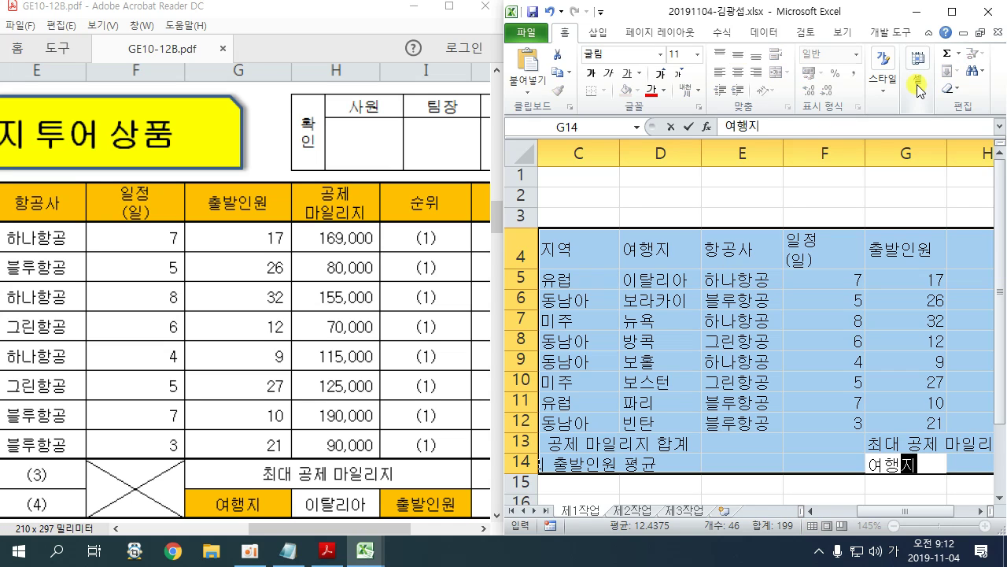
key(Return)
Step: Add the two-line 공제 마일리지 header with 169000, 80000, 155000, 70000, 115000, 125000, 190000, 90000
text(공제)
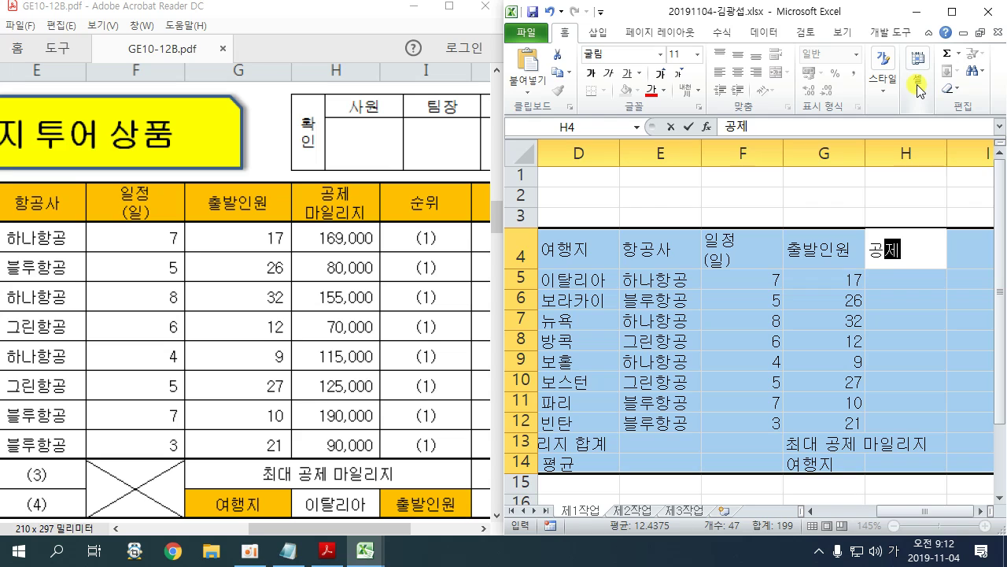
key(alt+Return)
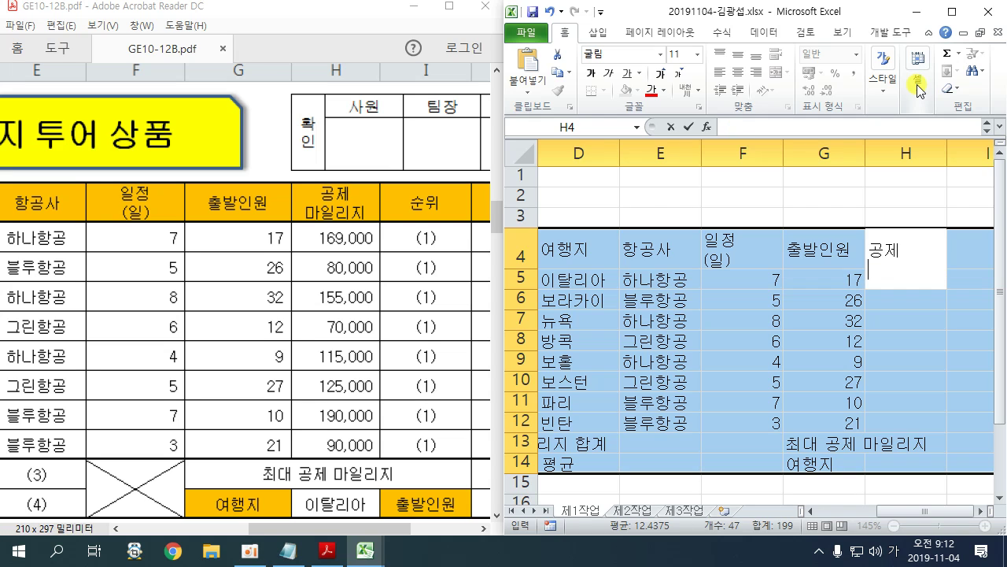
text(마일리지)
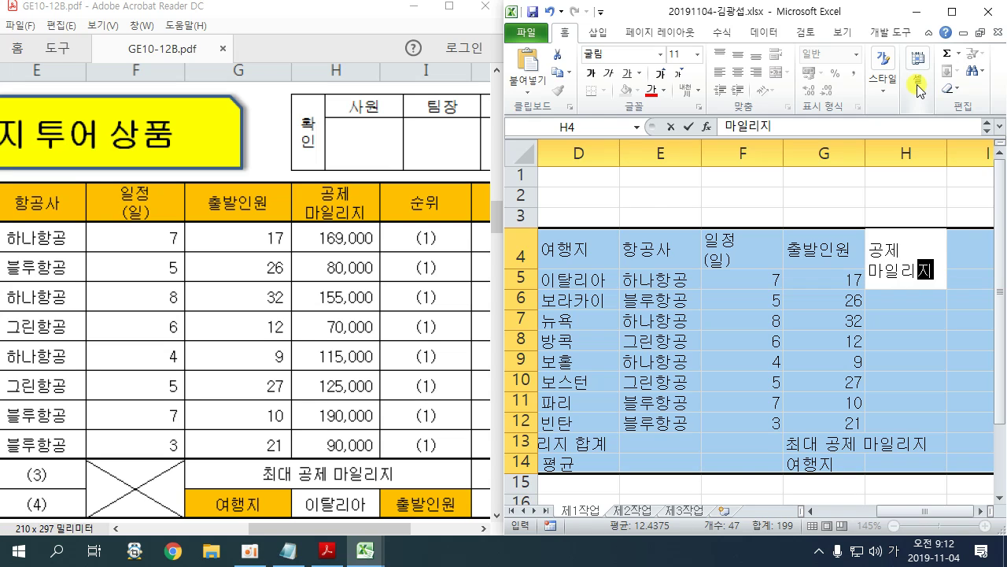
key(Return)
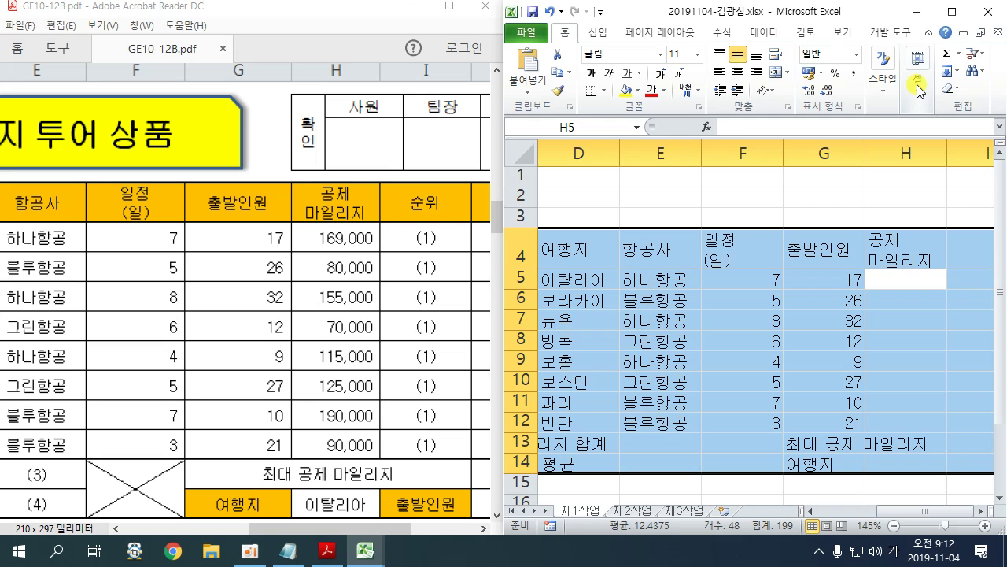
text(169000)
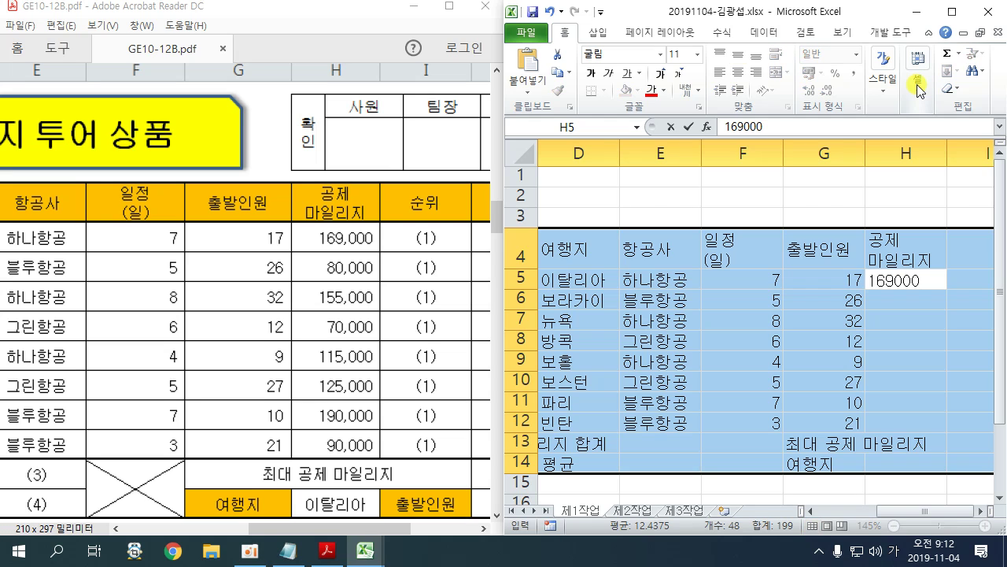
key(Return)
text(8)
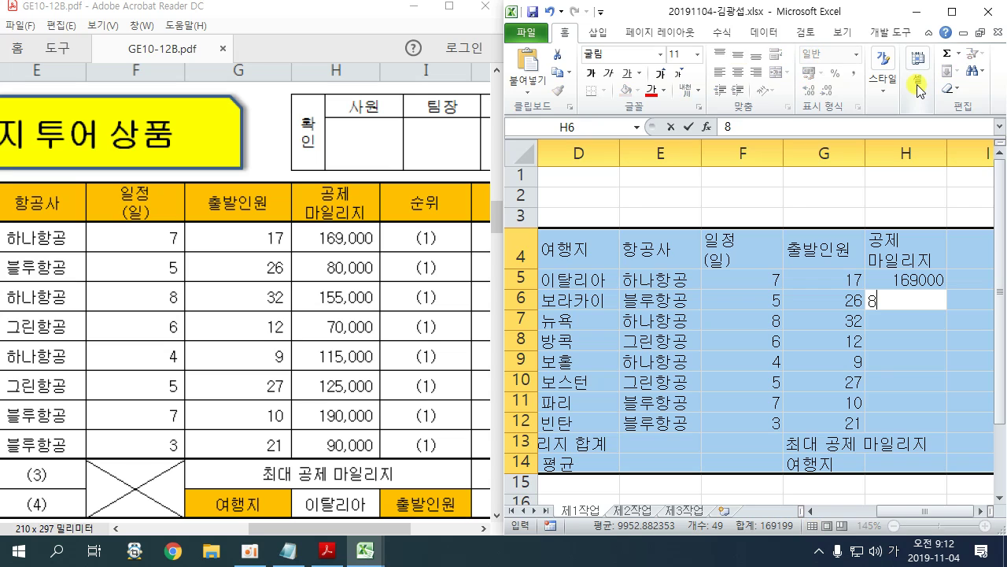
text(0000)
key(Return)
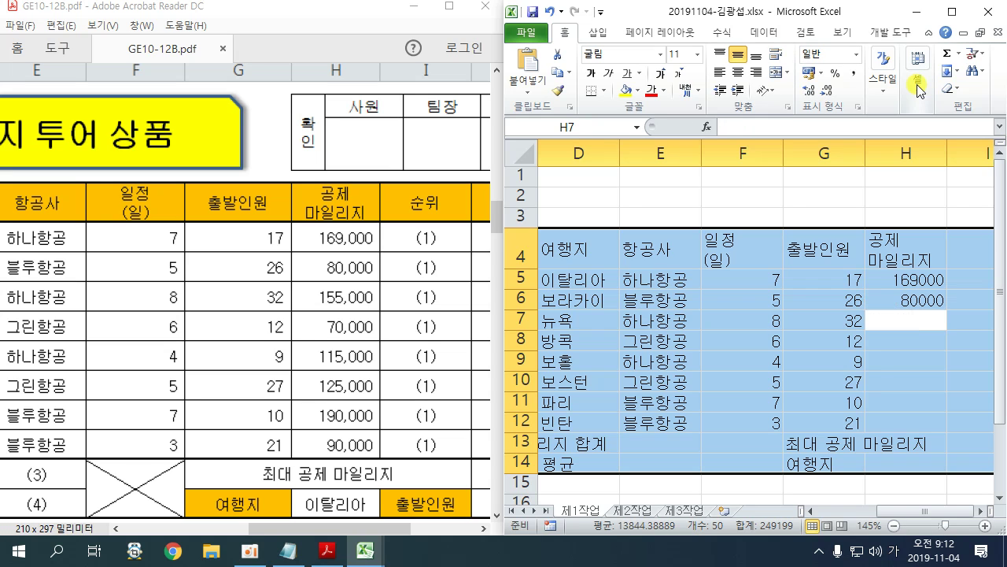
text(15500)
text(00)
key(Return)
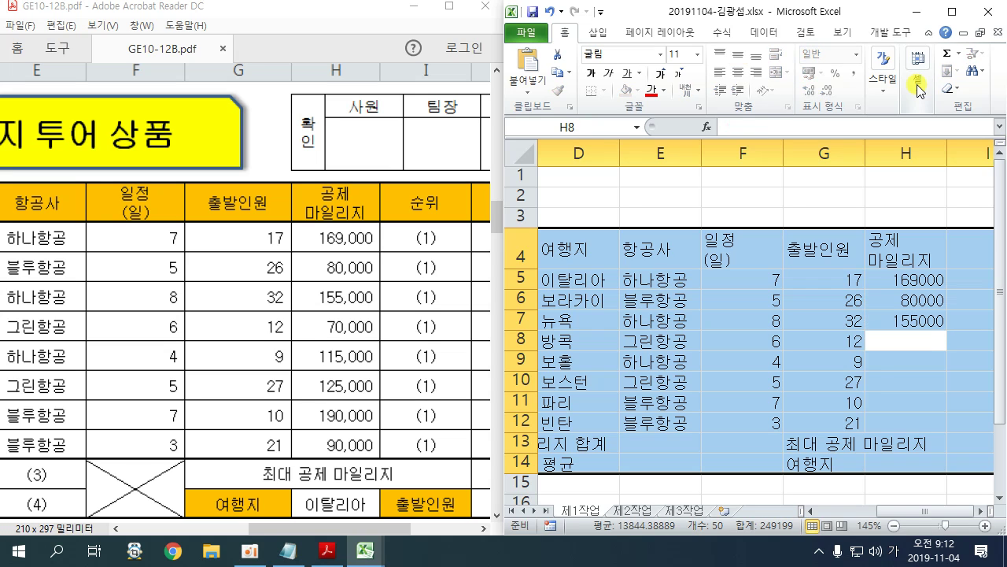
text(70000)
key(Return)
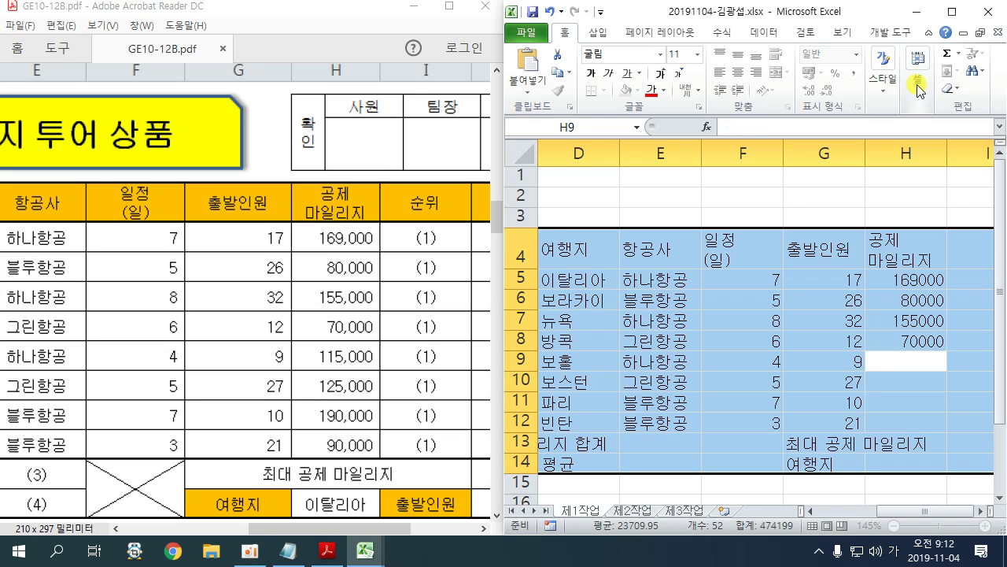
text(115000)
key(Return)
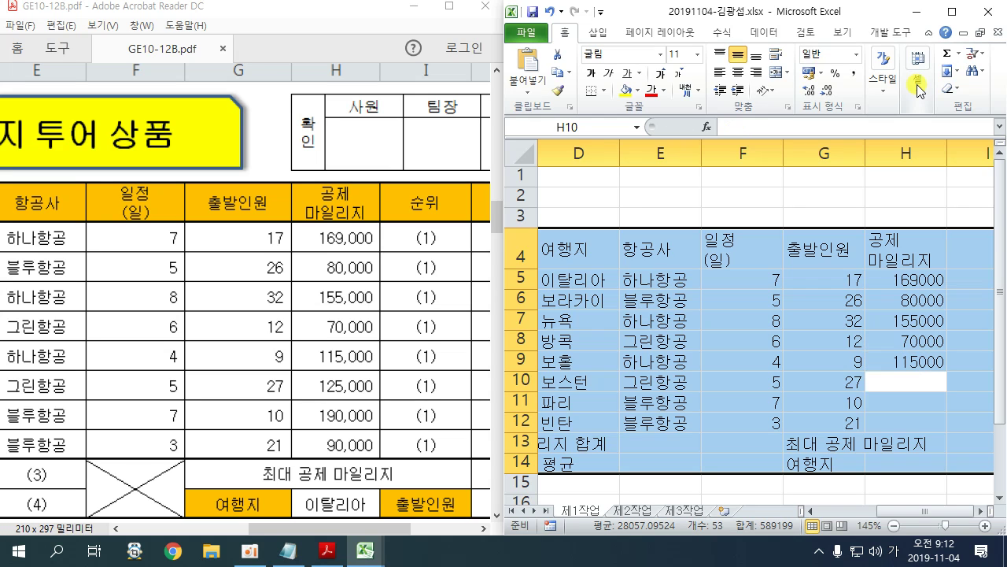
text(125000)
key(Return)
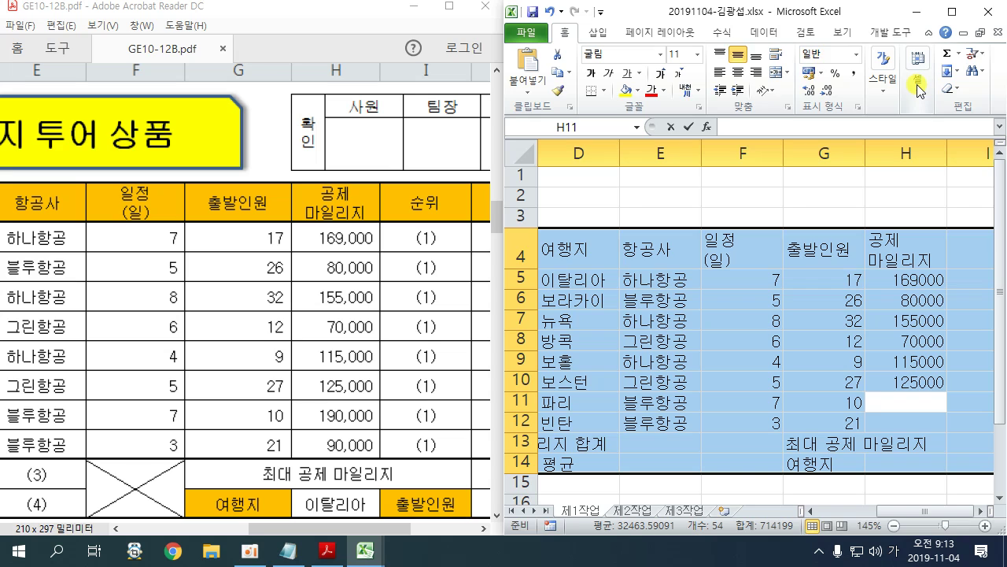
text(190000)
key(Return)
text(900)
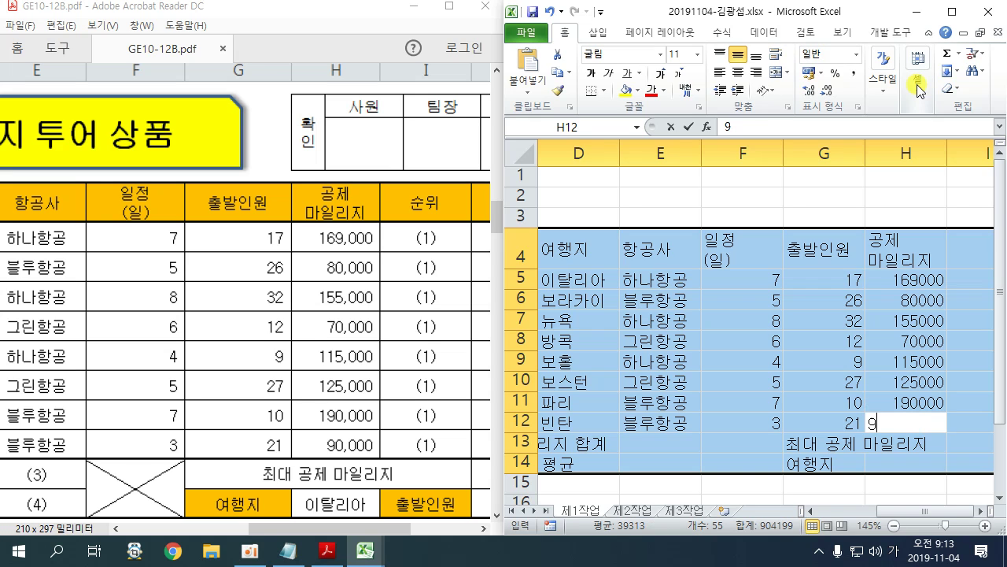
key(Return)
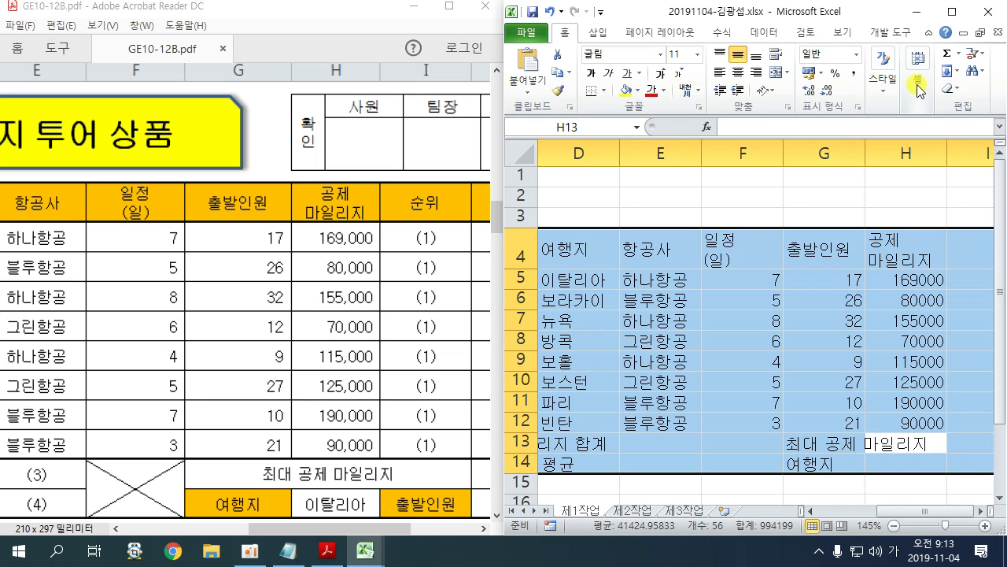
key(Return)
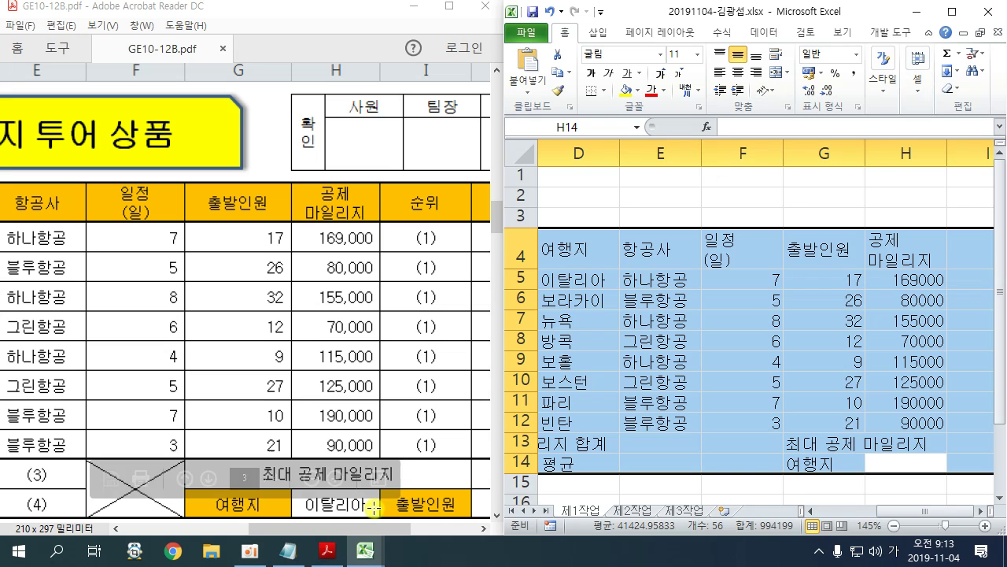
key(Return)
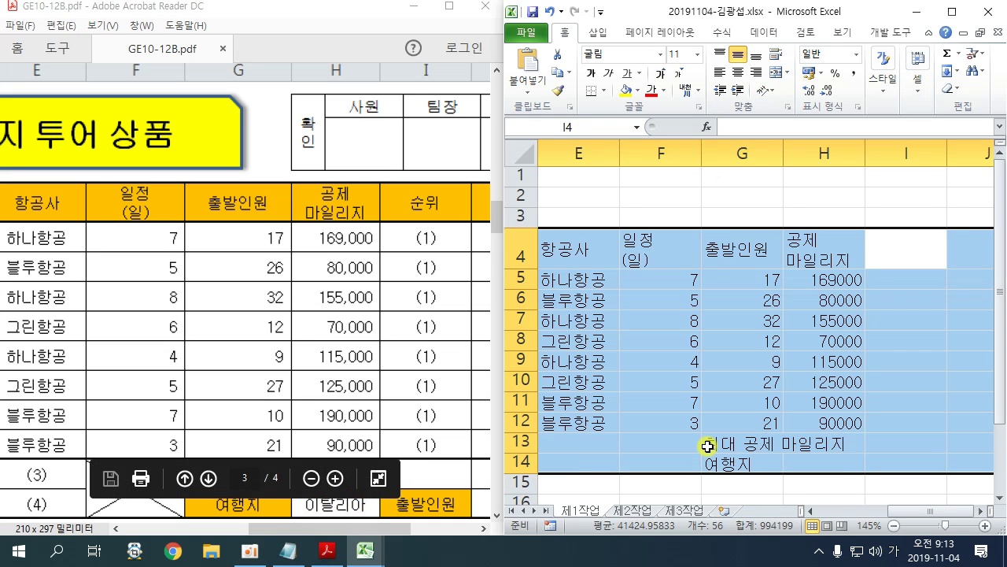
Step: Enter the 순위 header in I4 and the label 출발인원 in I14
text(순위)
key(Return)
key(Return)
key(Return)
key(Return)
key(Return)
key(Return)
key(Return)
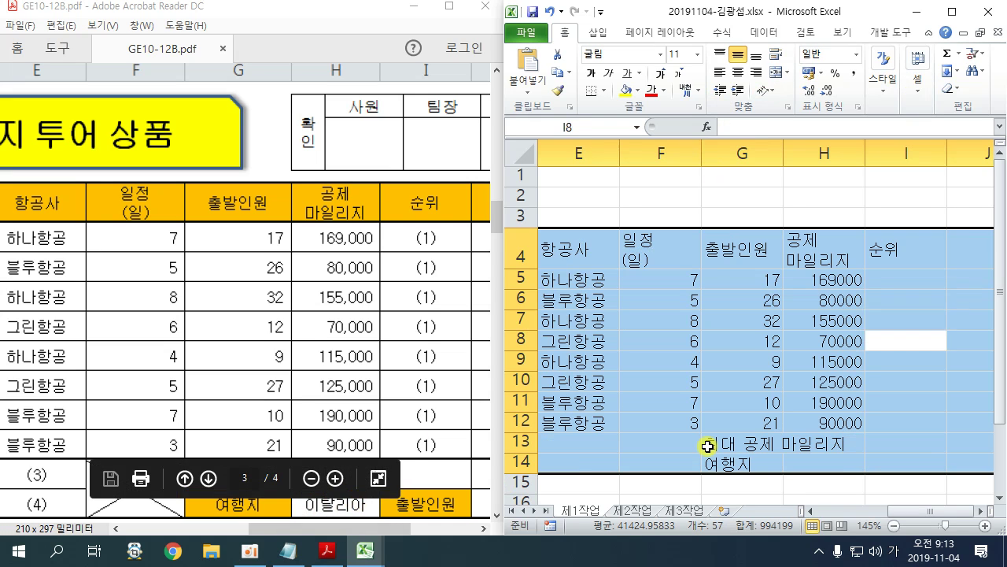
key(Return)
key(Return)
key(Return)
text(출)
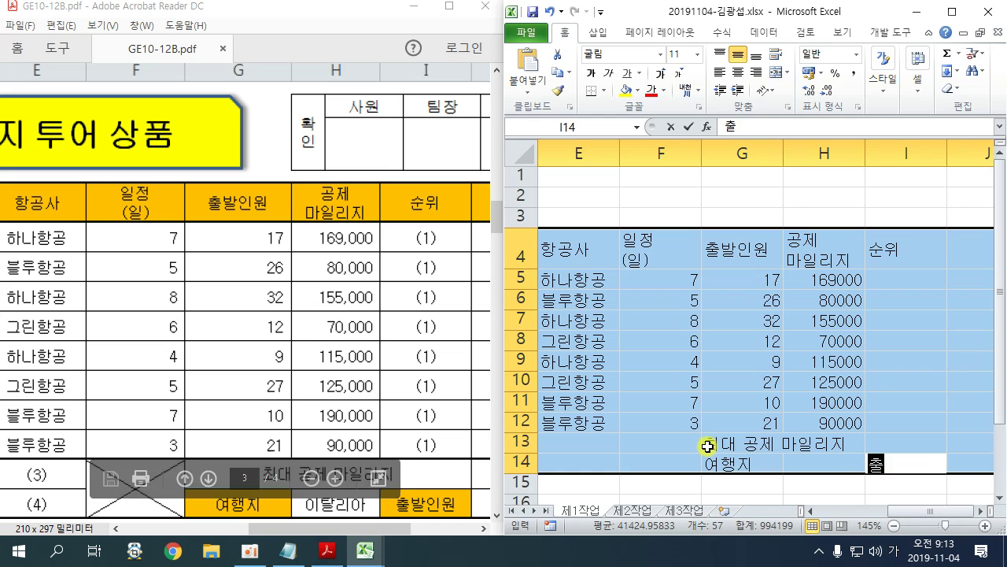
text(발인원)
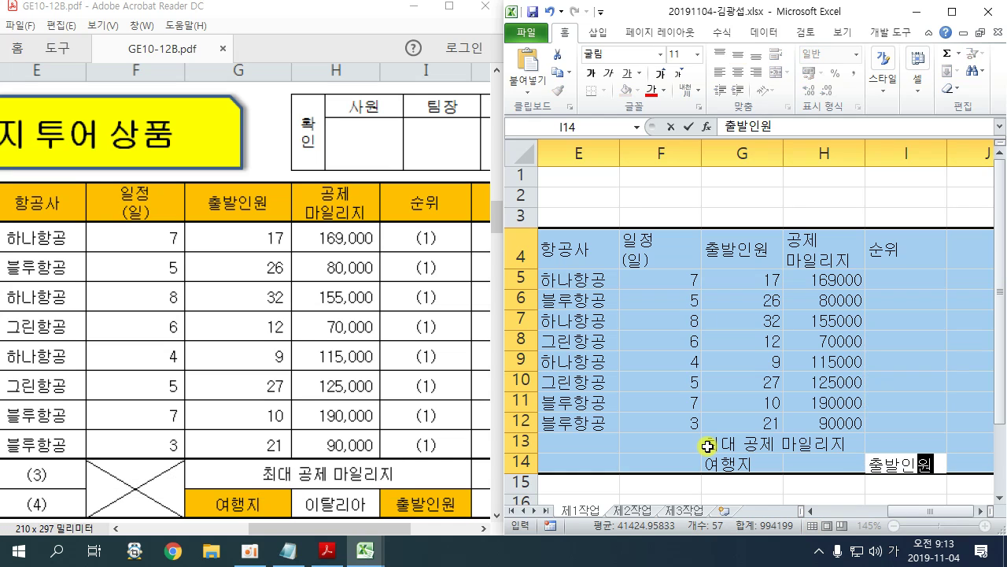
key(Return)
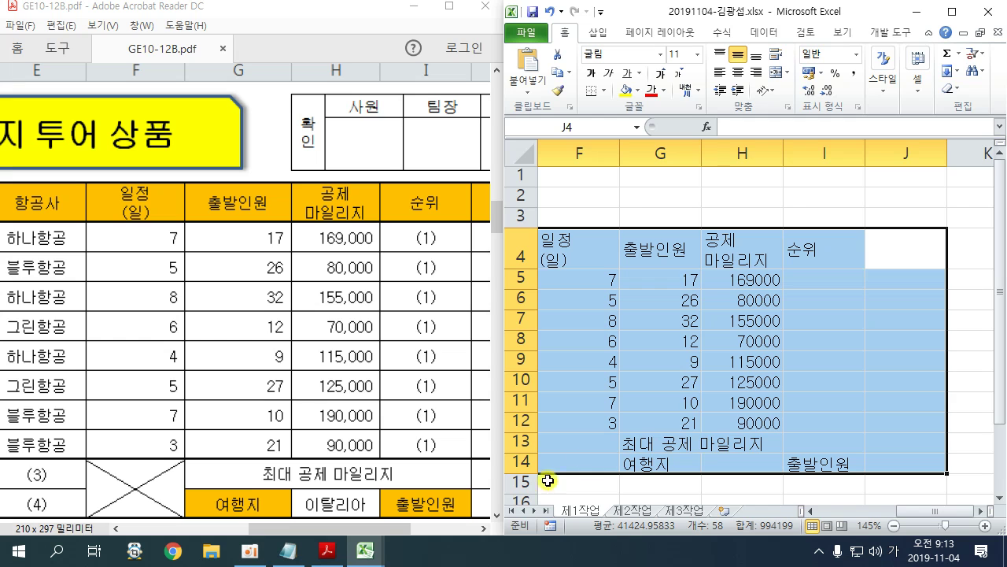
Step: Add the 비고 header in J4 and maximize the workbook window
drag(392, 528, 451, 529)
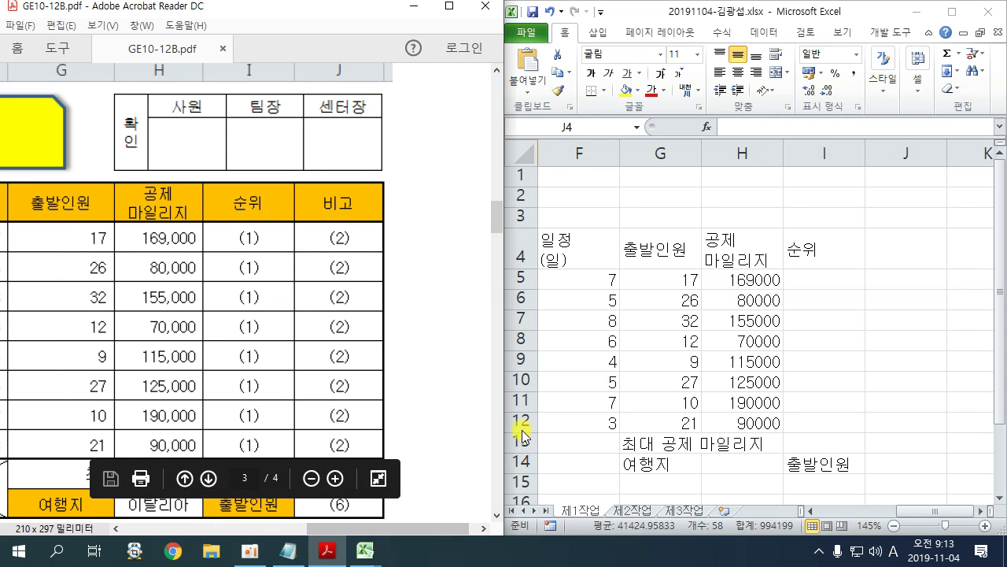
click(815, 6)
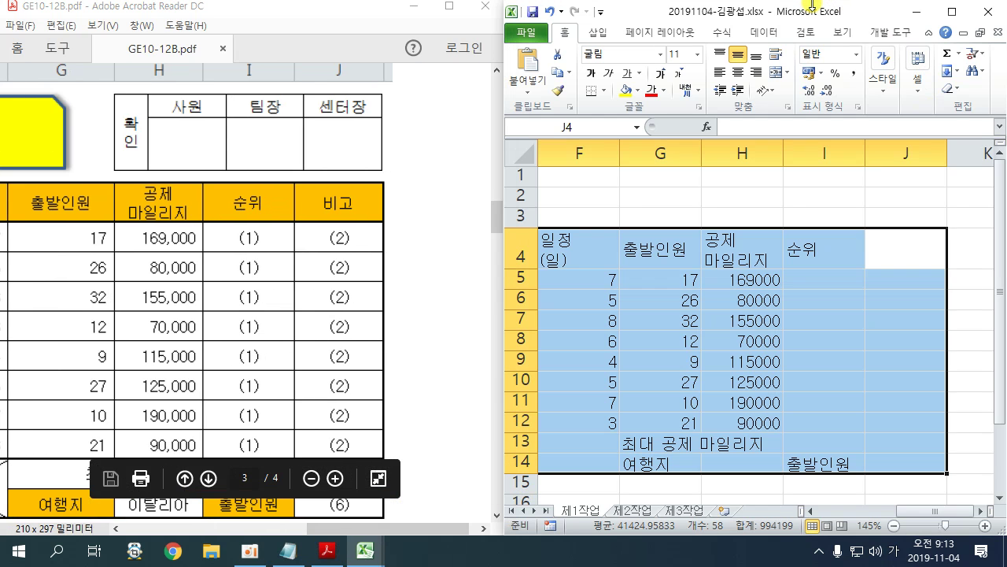
text(비고)
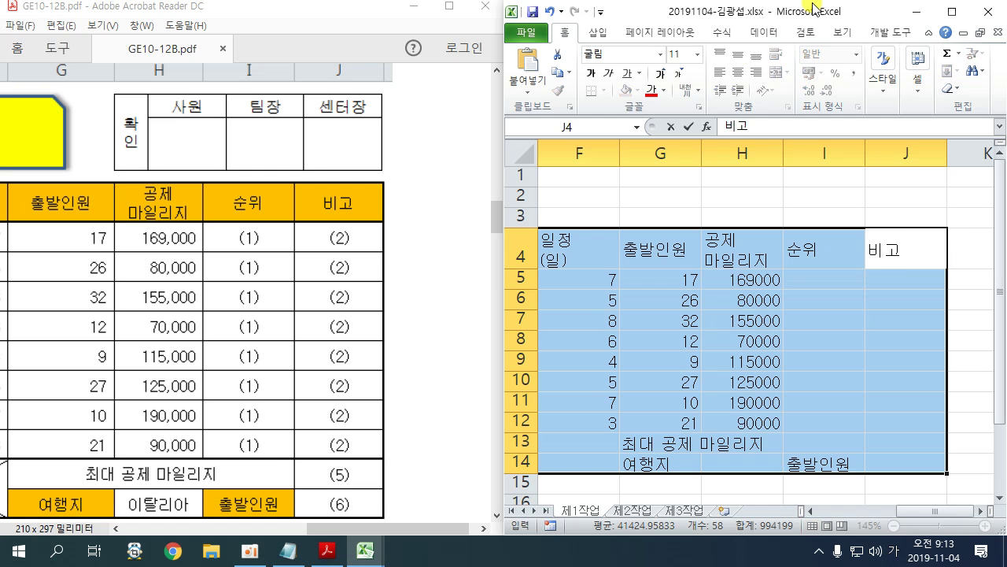
key(Return)
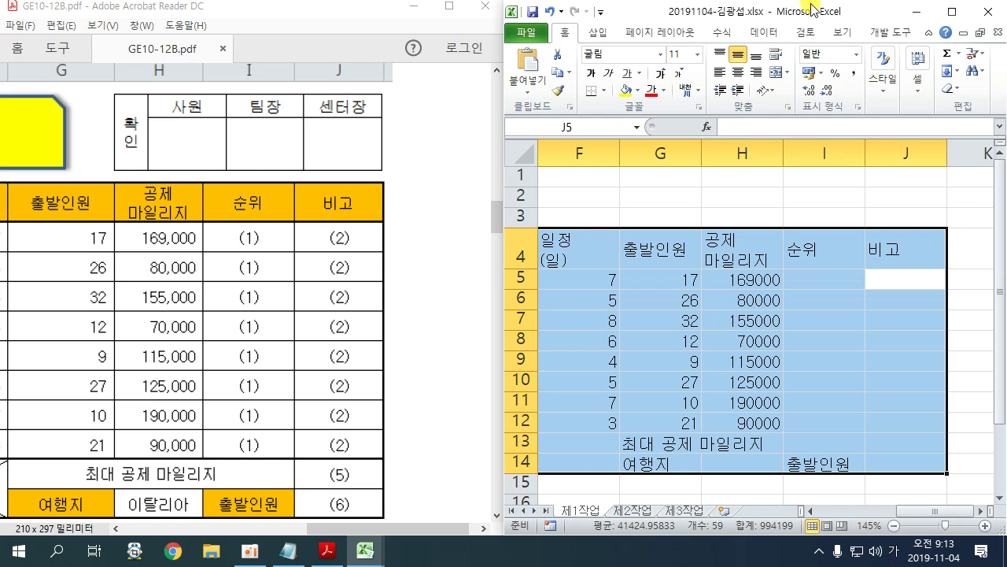
click(952, 12)
Step: Collapse the ribbon, zoom to 160% and scroll so all of B4:J14 is visible
drag(764, 511, 674, 515)
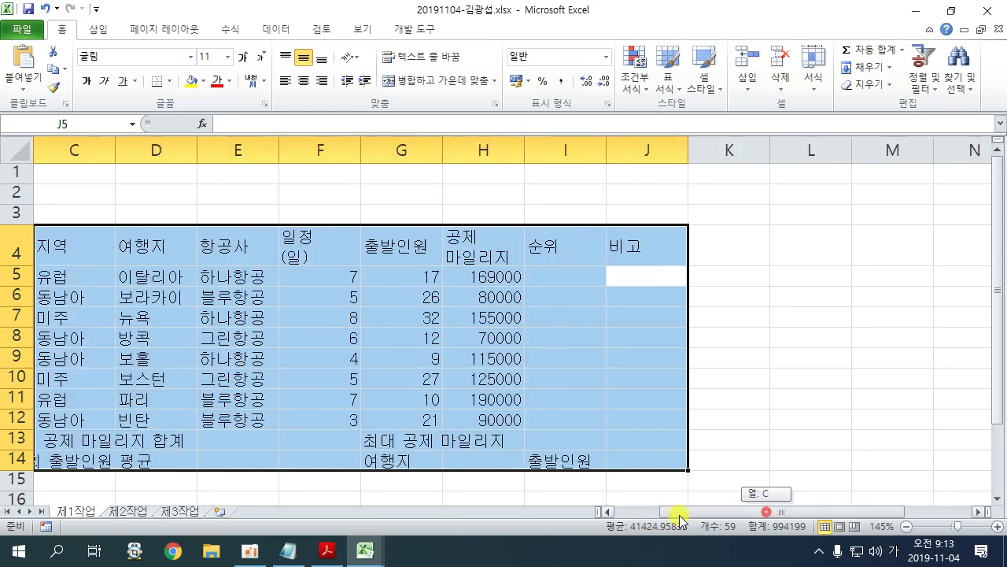
double_click(62, 29)
click(520, 265)
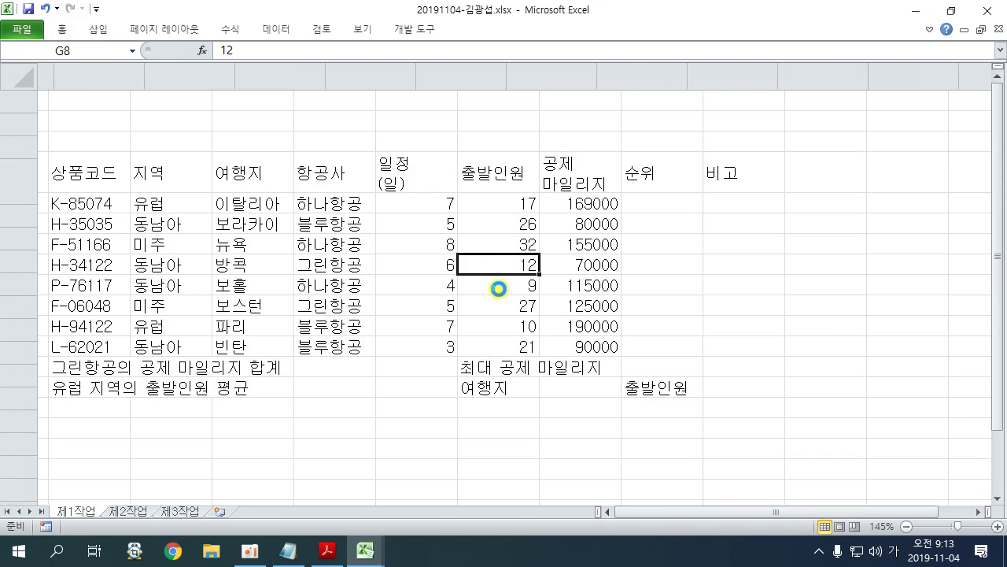
scroll(488, 295, up, 1)
drag(738, 515, 675, 512)
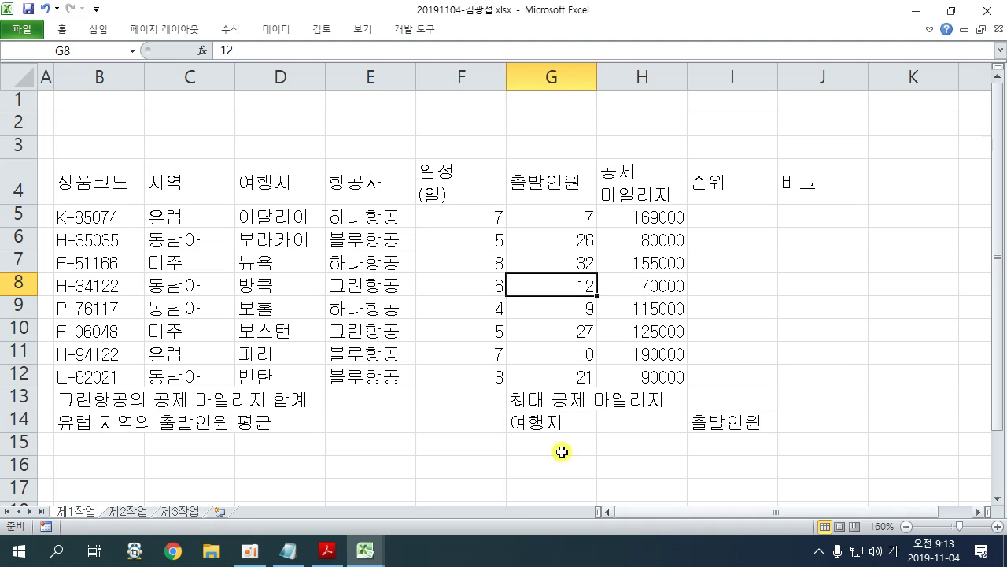
click(509, 487)
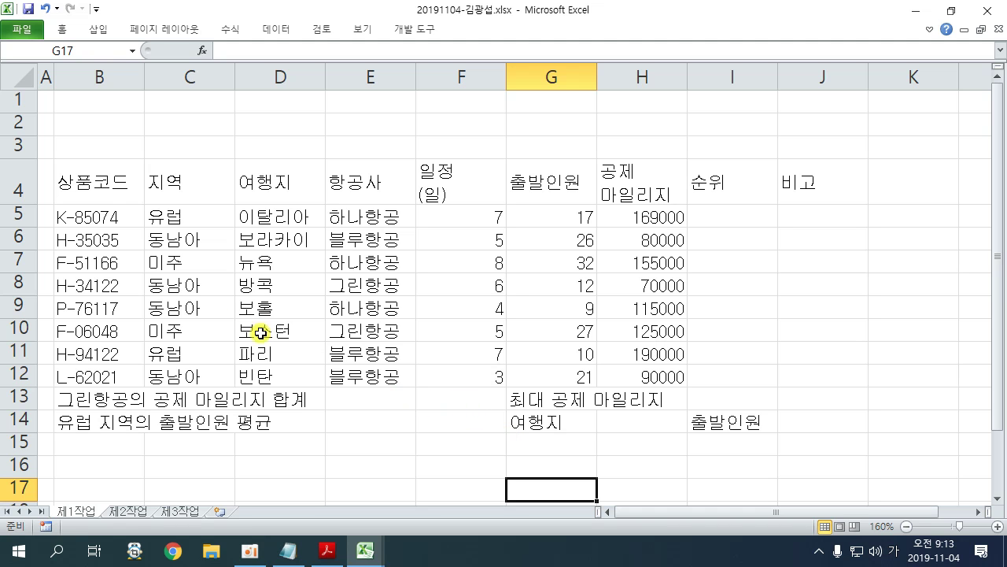
click(288, 550)
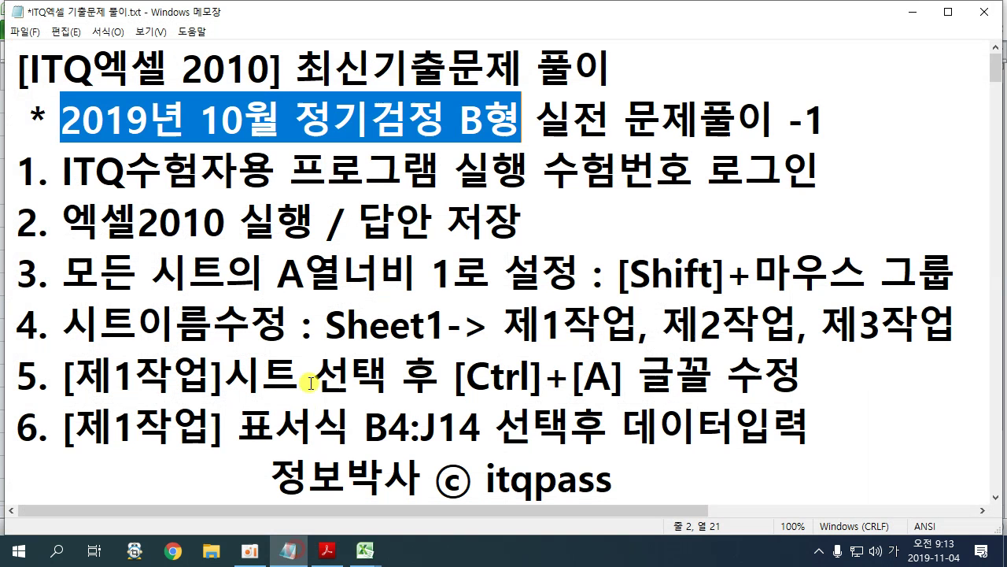
scroll(319, 336, down, 3)
scroll(317, 333, down, 1)
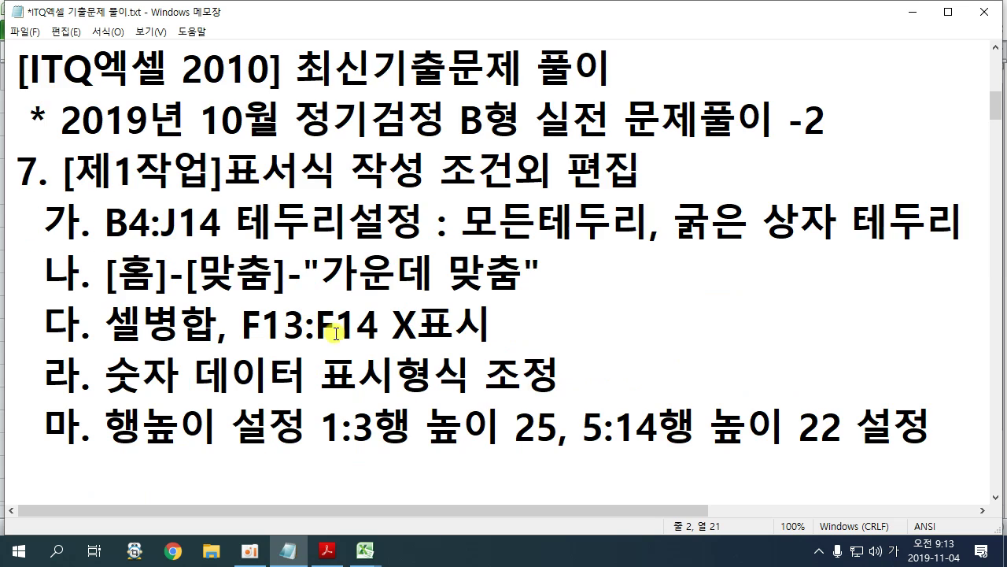
drag(76, 174, 211, 175)
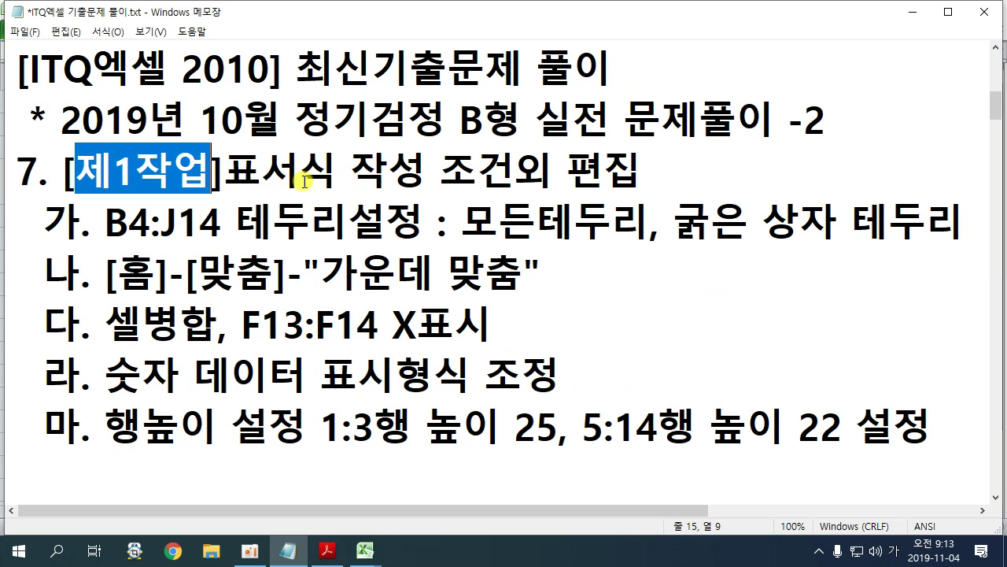
drag(439, 174, 516, 173)
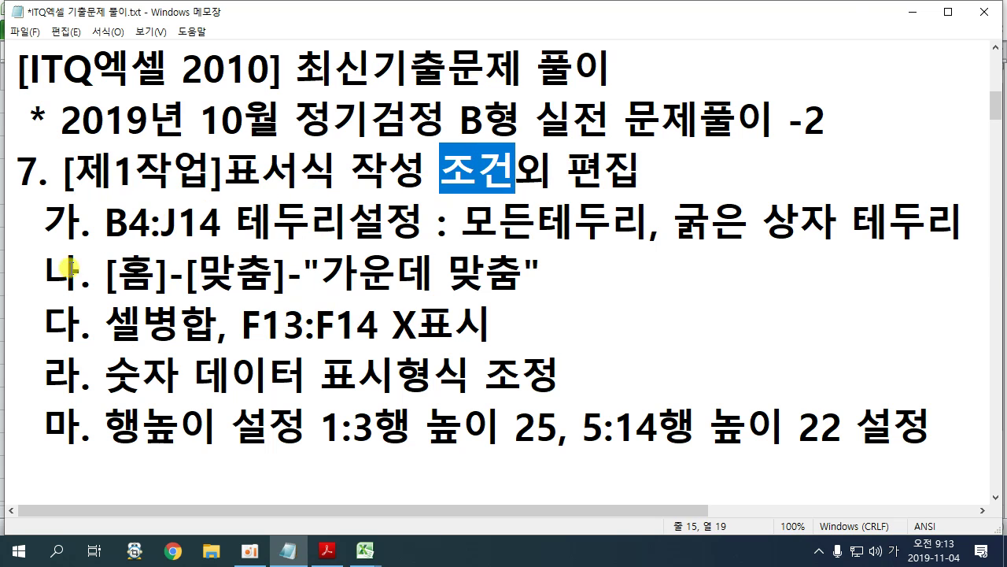
click(913, 12)
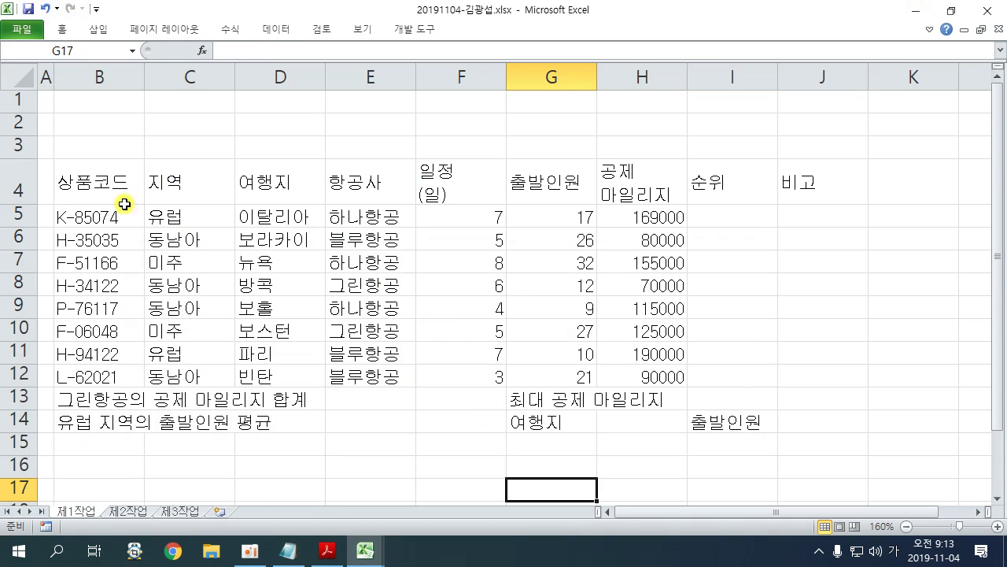
Step: Select B4:J14 and view the reference table maximized in Acrobat
drag(83, 184, 799, 423)
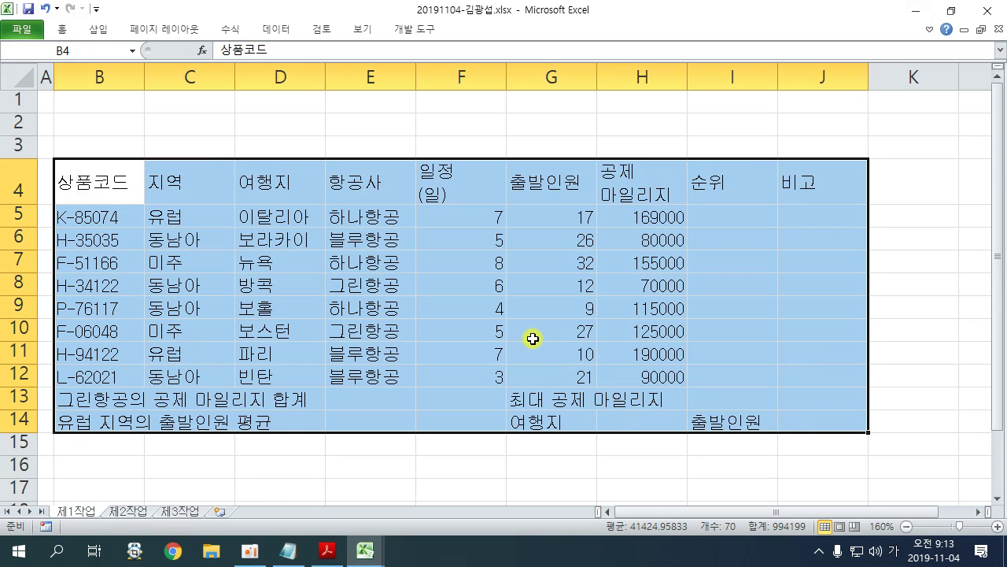
click(326, 548)
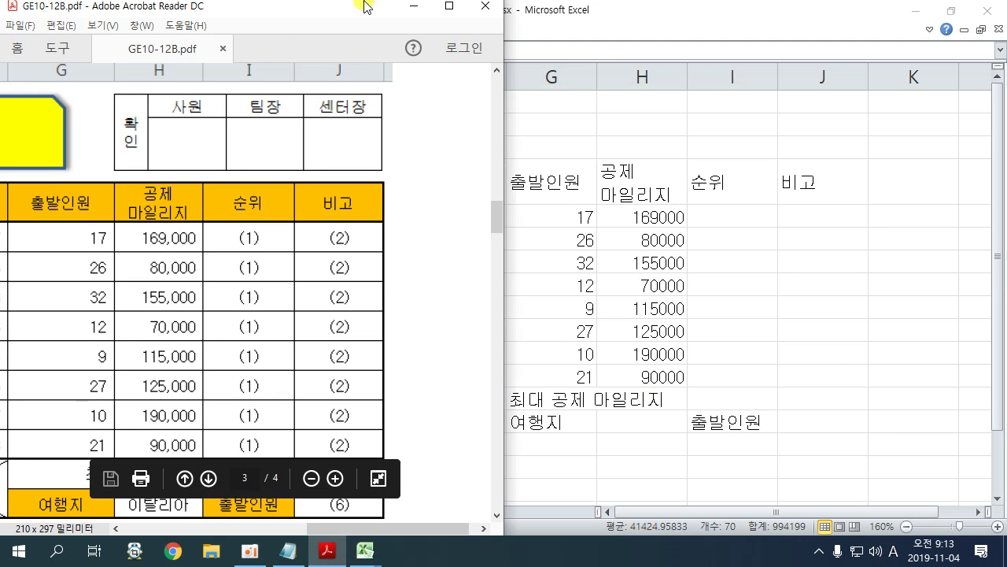
click(449, 8)
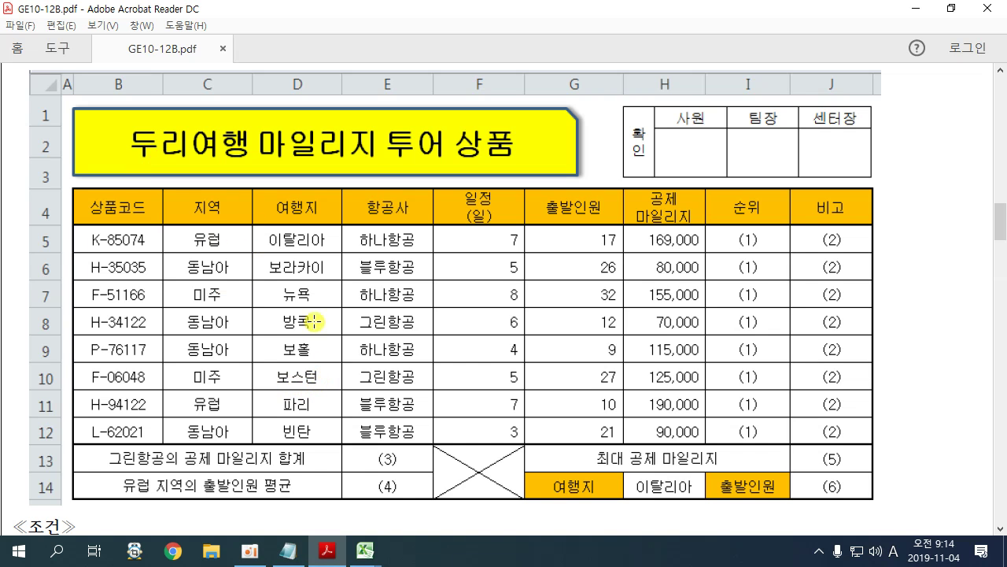
Step: Return to the 20191104 workbook and pin the ribbon open again
mouse_move(365, 549)
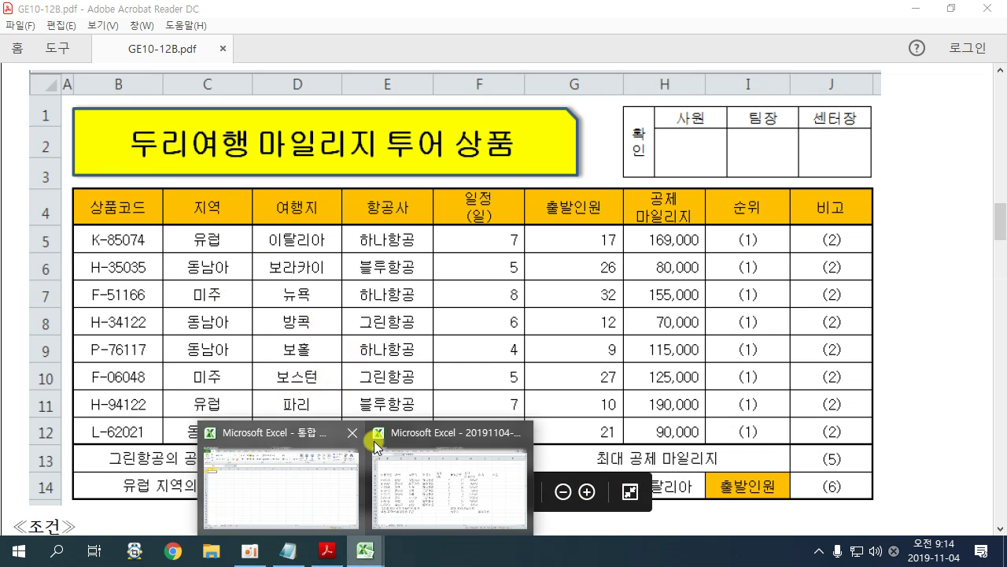
click(427, 484)
double_click(61, 30)
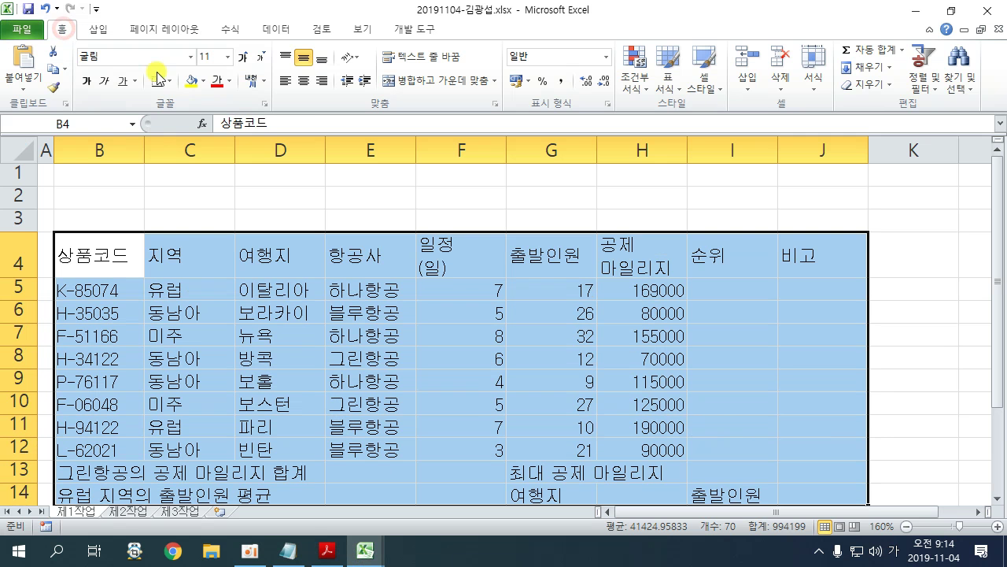
Step: Apply All Borders to B4:J14, add a Thick Box Border outline, then bring up the reference PDF
click(172, 81)
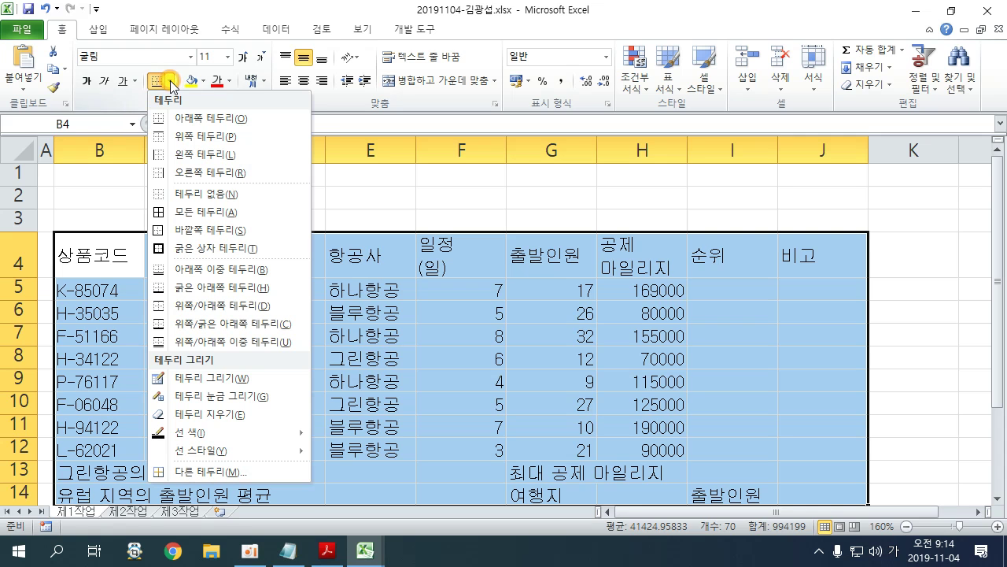
click(218, 212)
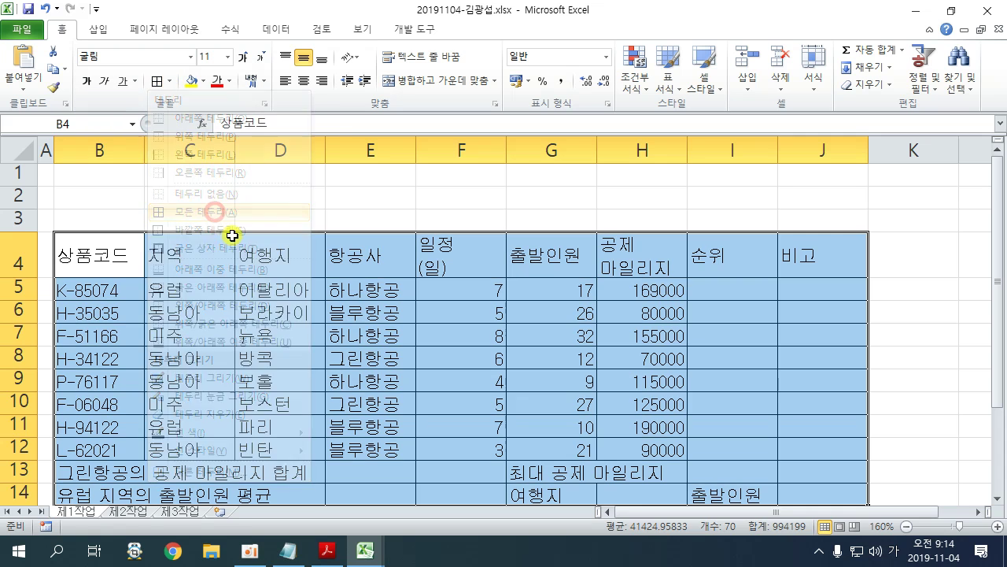
click(169, 82)
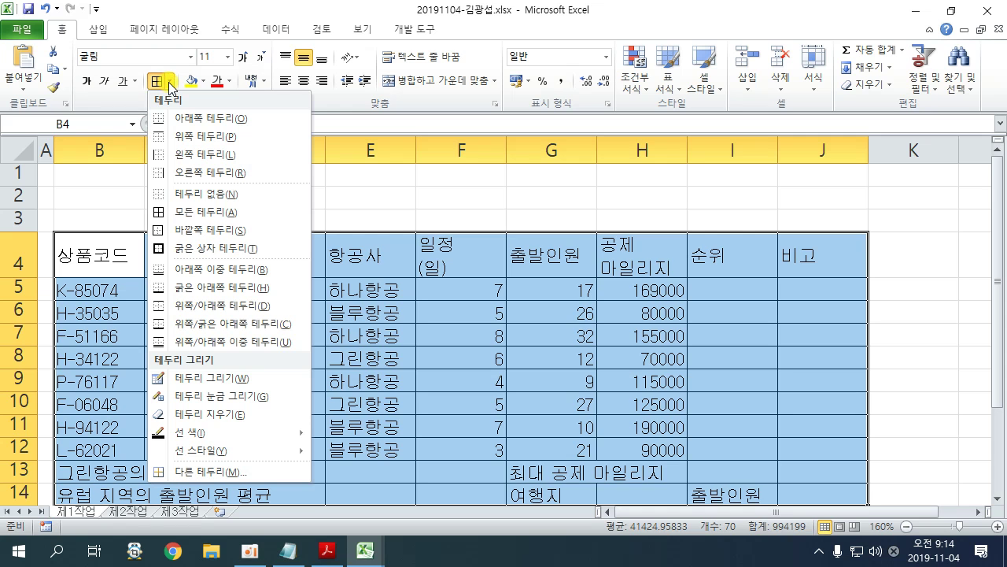
click(218, 249)
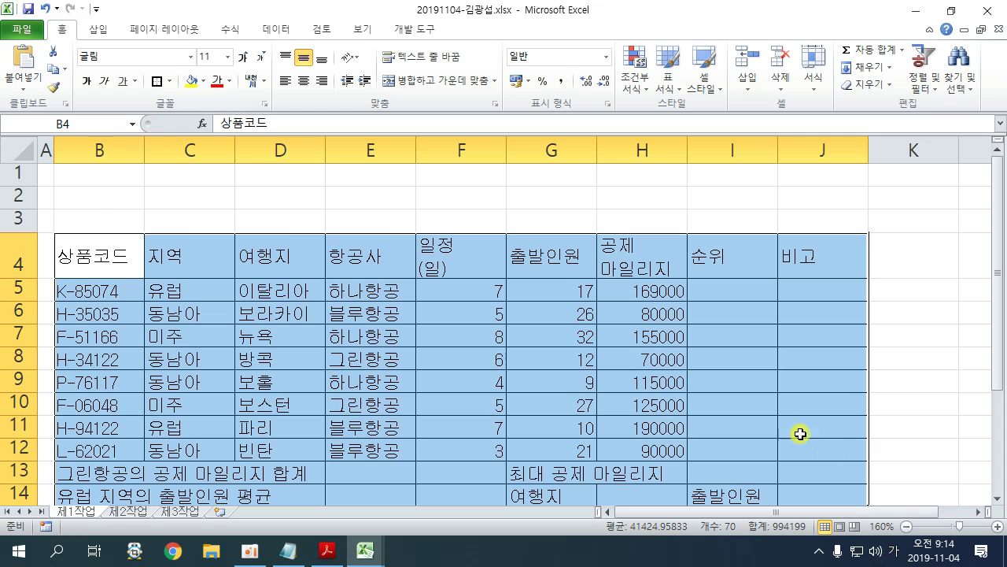
click(327, 550)
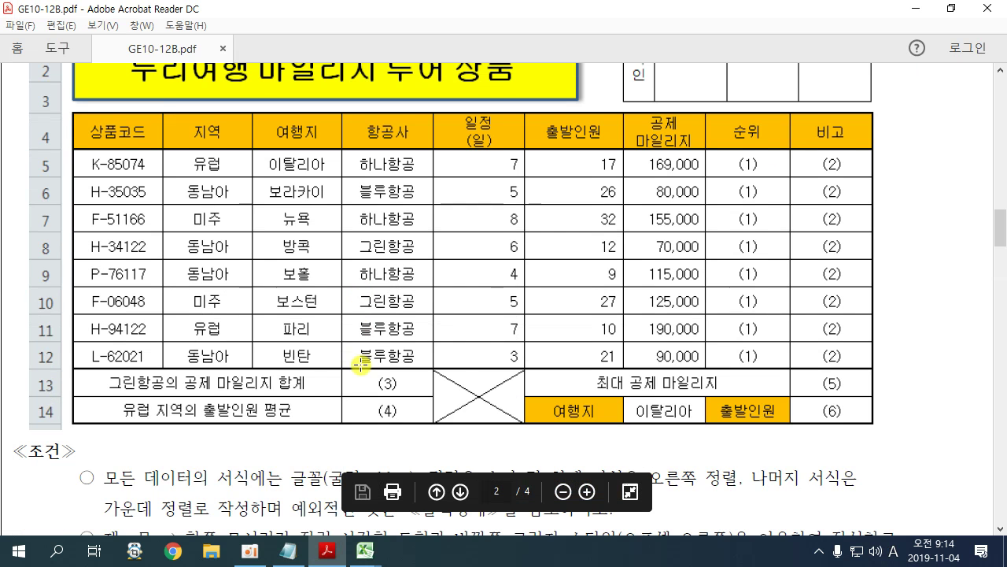
Step: Mark up the ≪조건≫ alignment rule (numbers right-aligned, others centered), then return to Excel
scroll(360, 364, down, 4)
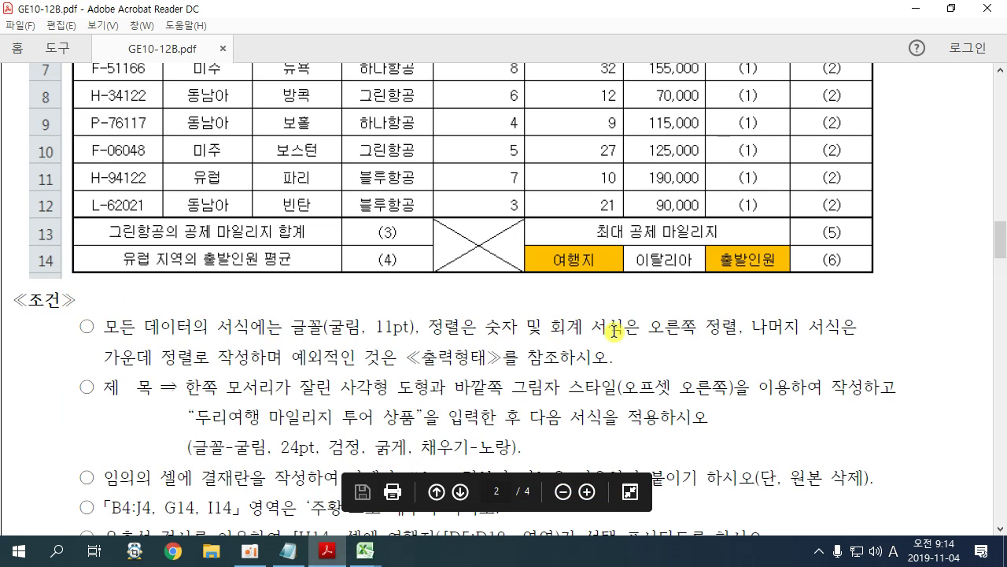
double_click(438, 321)
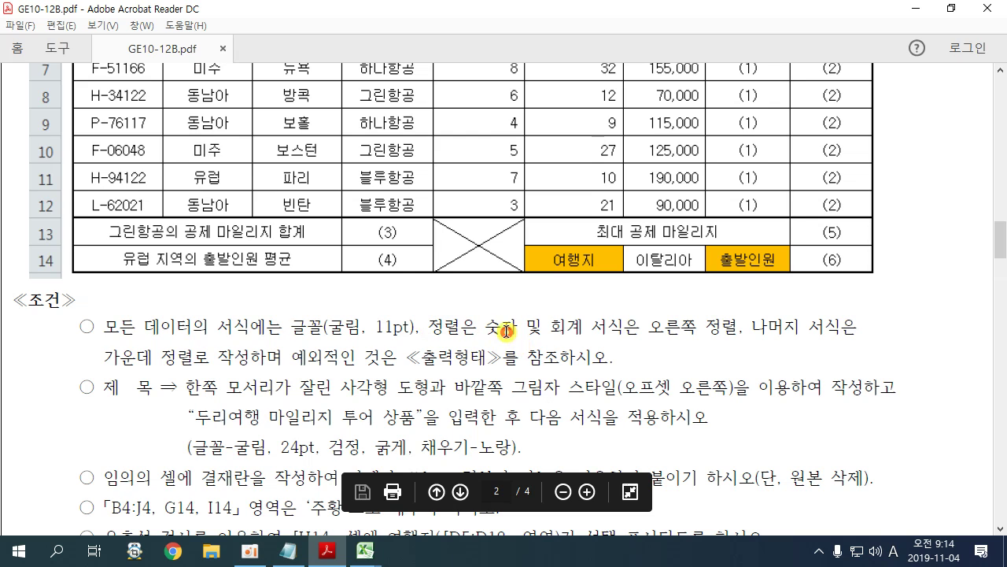
drag(496, 329, 735, 343)
drag(488, 339, 634, 342)
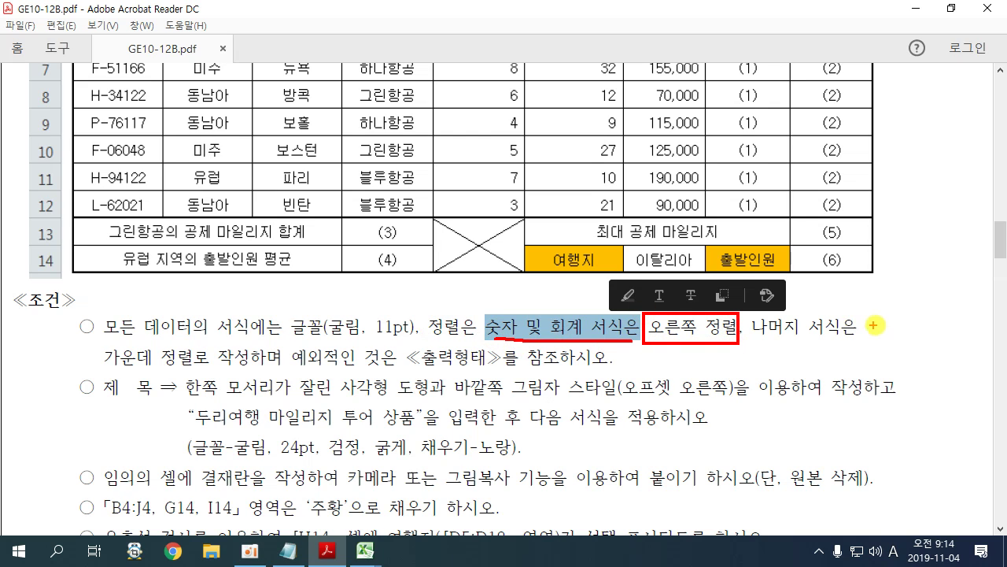
mouse_move(206, 370)
mouse_down()
mouse_move(178, 327)
mouse_move(220, 346)
mouse_up()
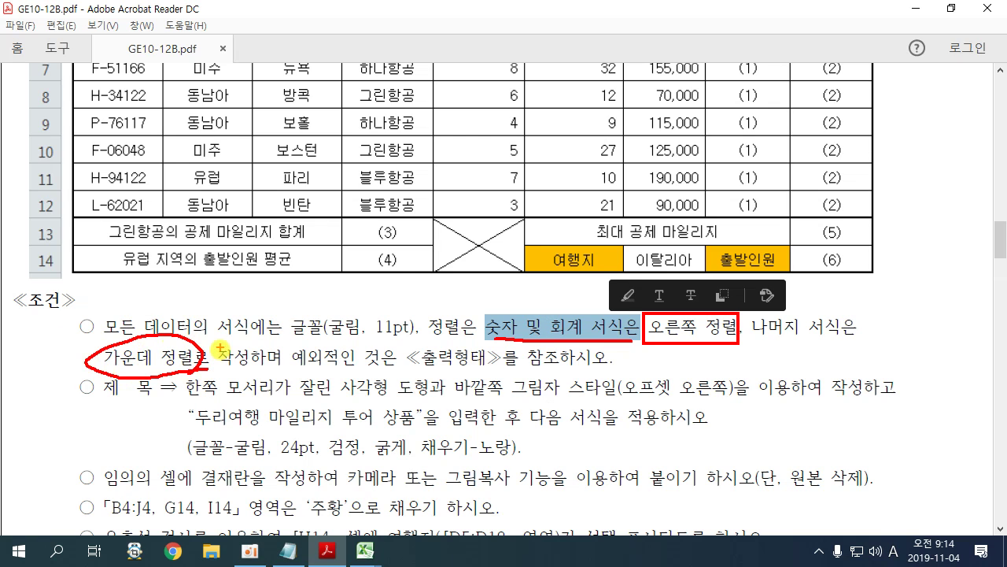
key(Escape)
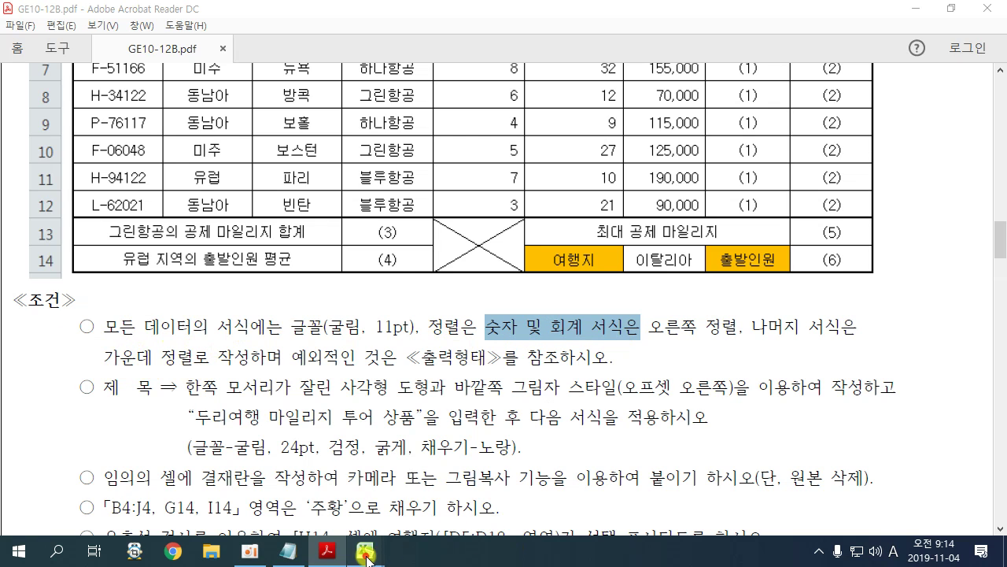
click(446, 492)
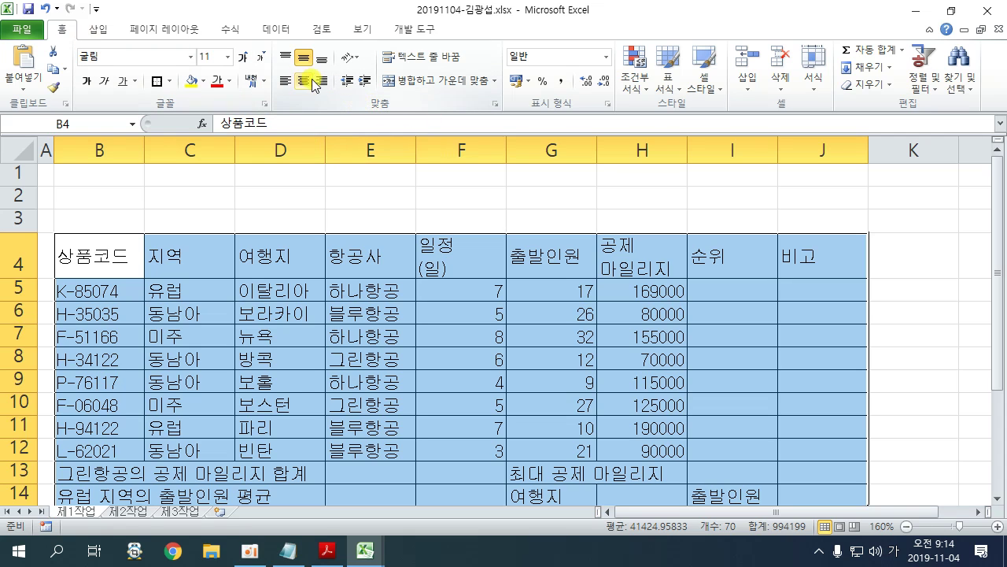
Step: Center-align every cell in B4:J14, check the result, then switch to the reference PDF
mouse_move(293, 70)
mouse_down()
mouse_move(320, 100)
mouse_move(352, 201)
mouse_up()
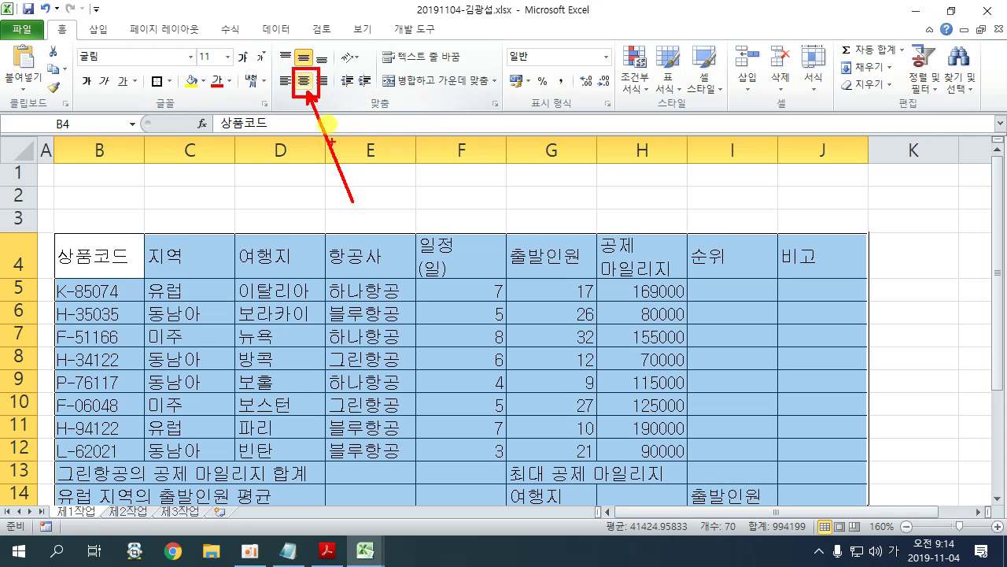
key(Escape)
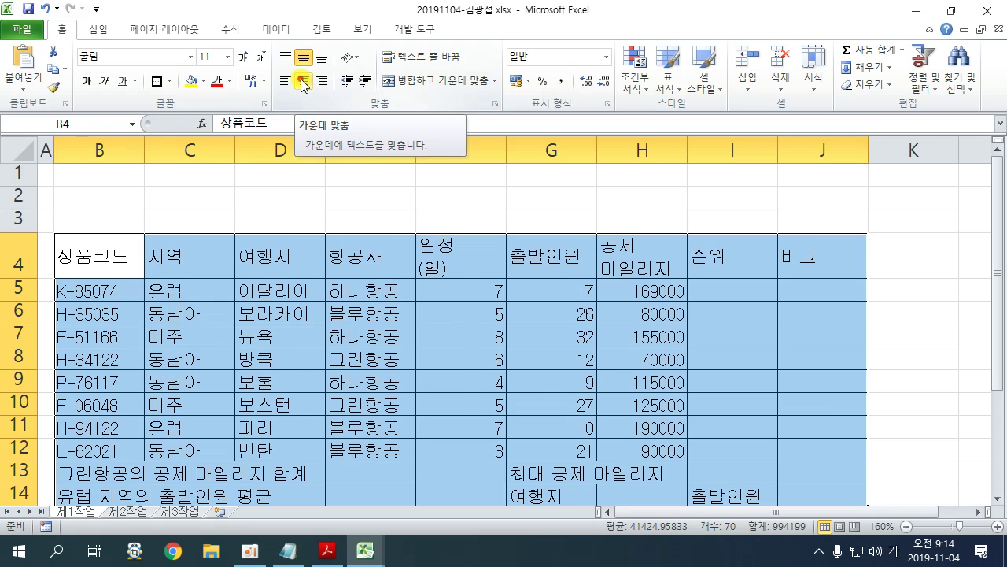
click(303, 82)
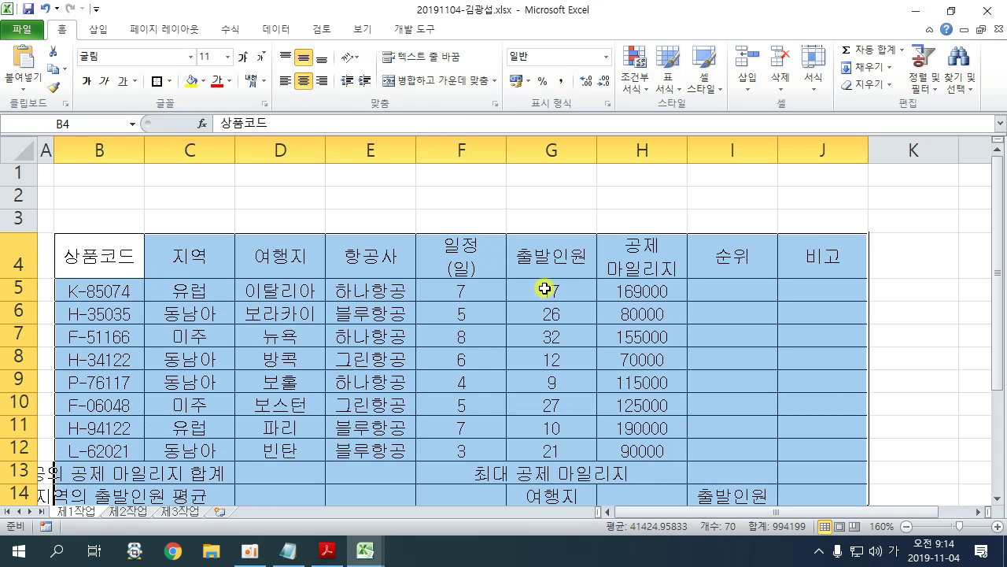
click(582, 202)
scroll(647, 244, down, 1)
scroll(622, 244, up, 1)
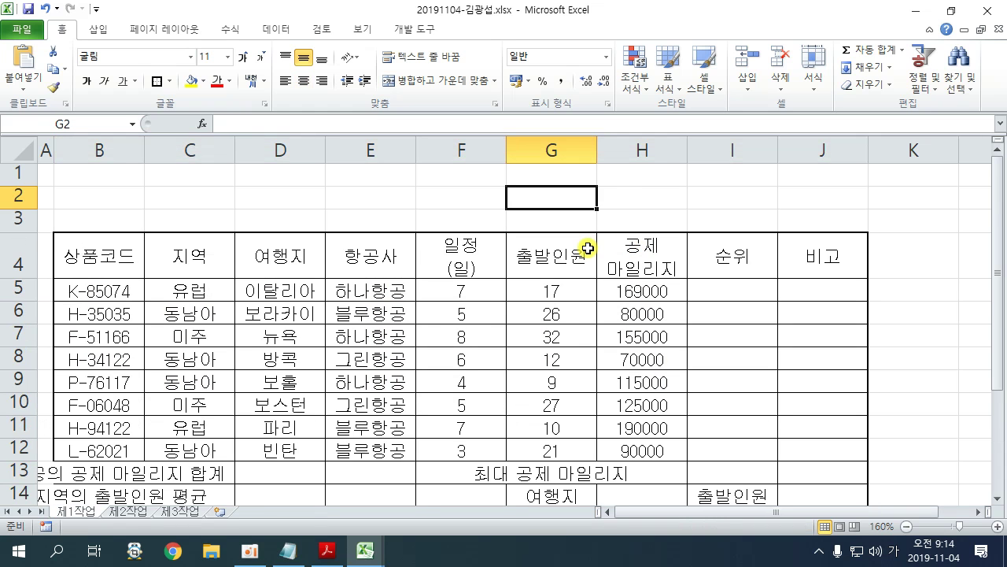
scroll(588, 250, down, 1)
scroll(482, 407, up, 1)
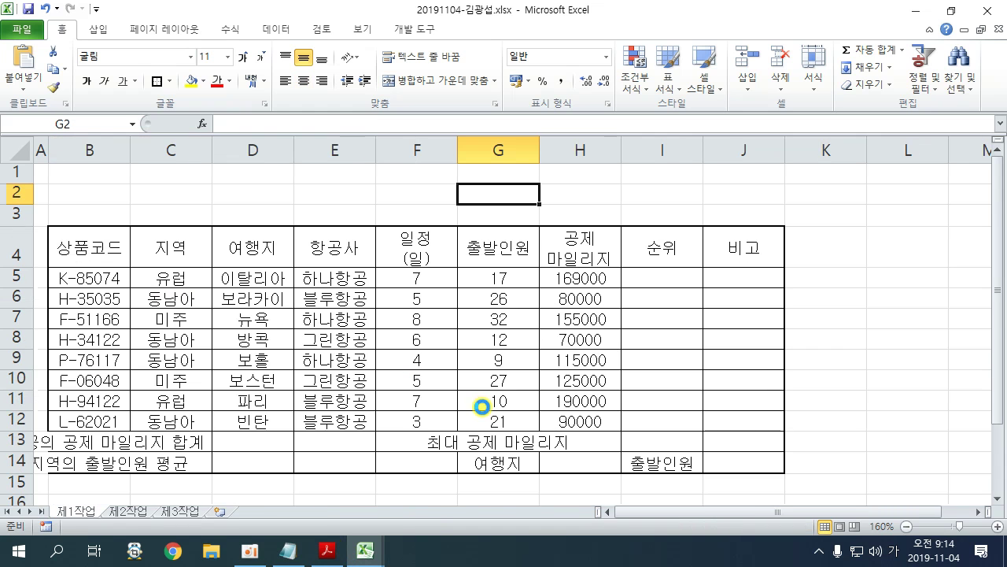
click(328, 551)
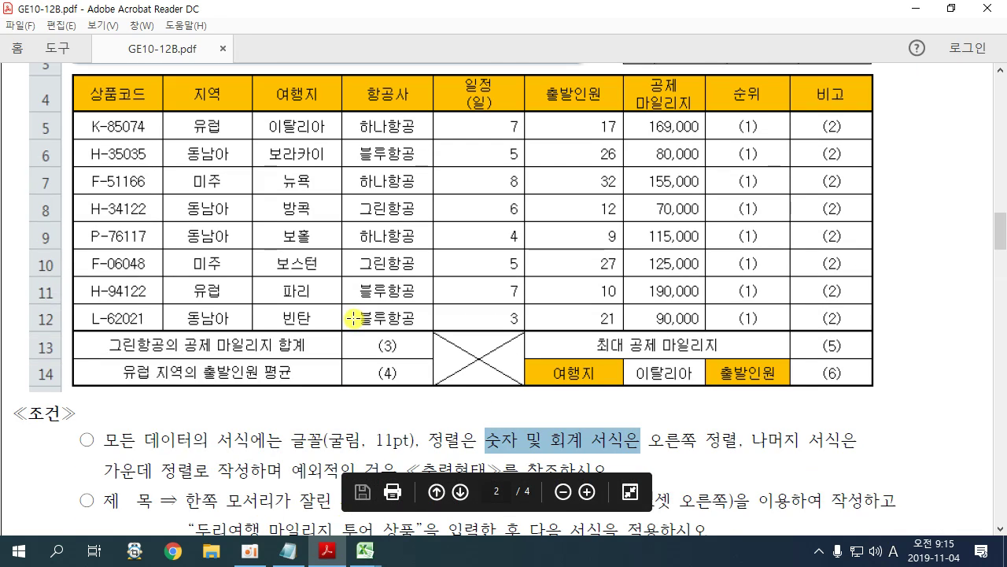
Step: Mark the centred cells of the reference table to compare their alignment
drag(232, 116, 307, 186)
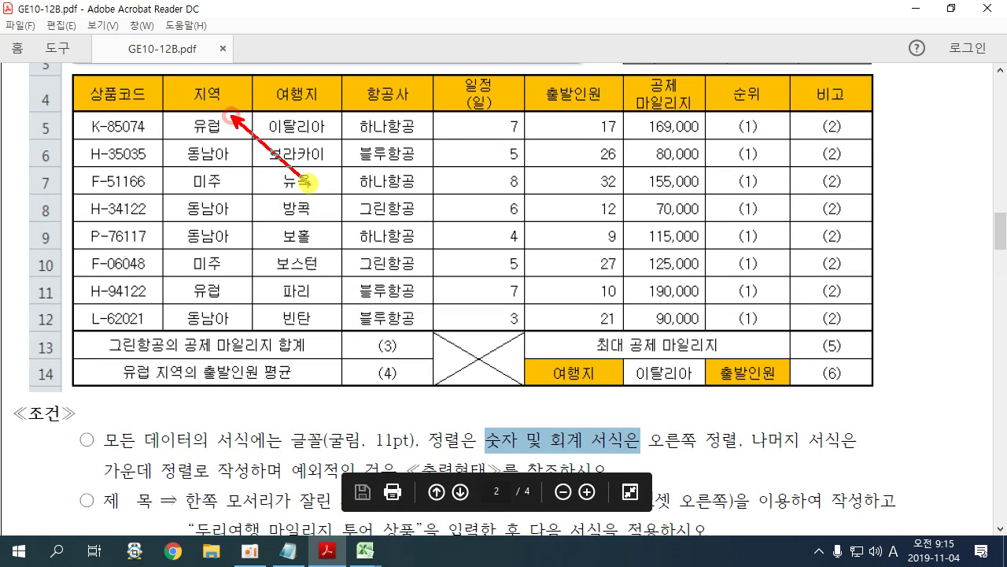
drag(233, 328, 305, 226)
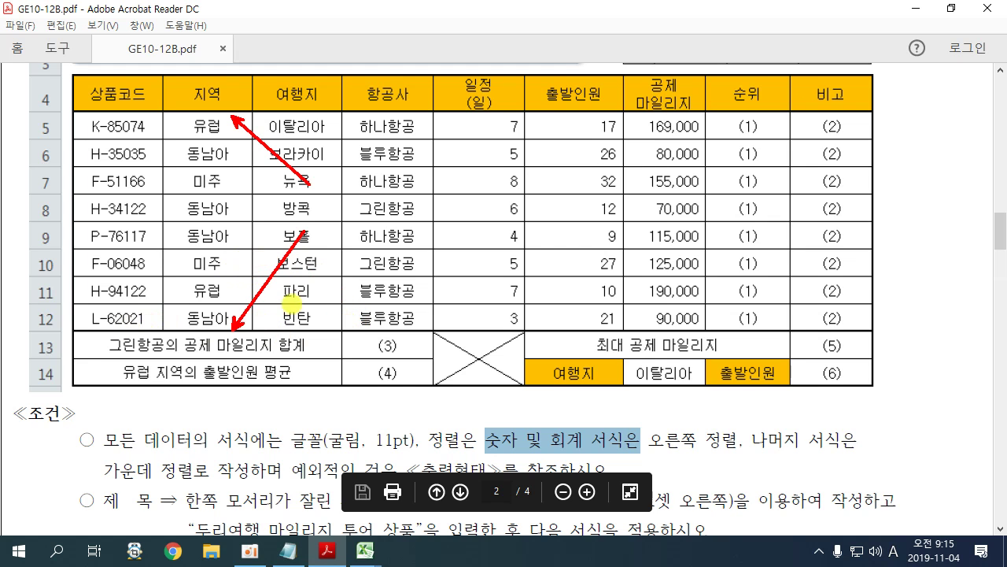
key(Escape)
Step: Back in the 20191104 workbook, select data rows B5:J12 and give them a Thick Box Border
mouse_move(365, 550)
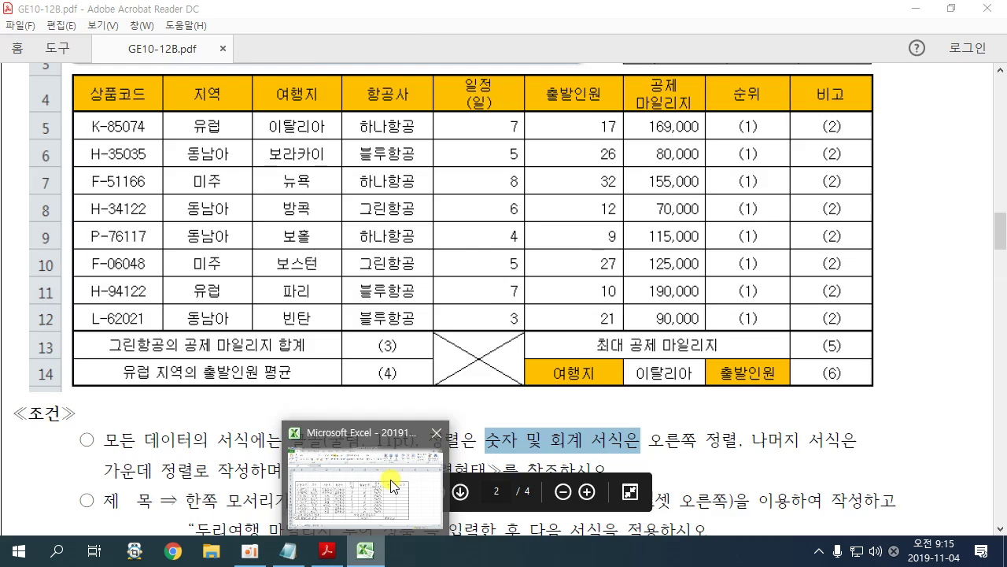
click(336, 425)
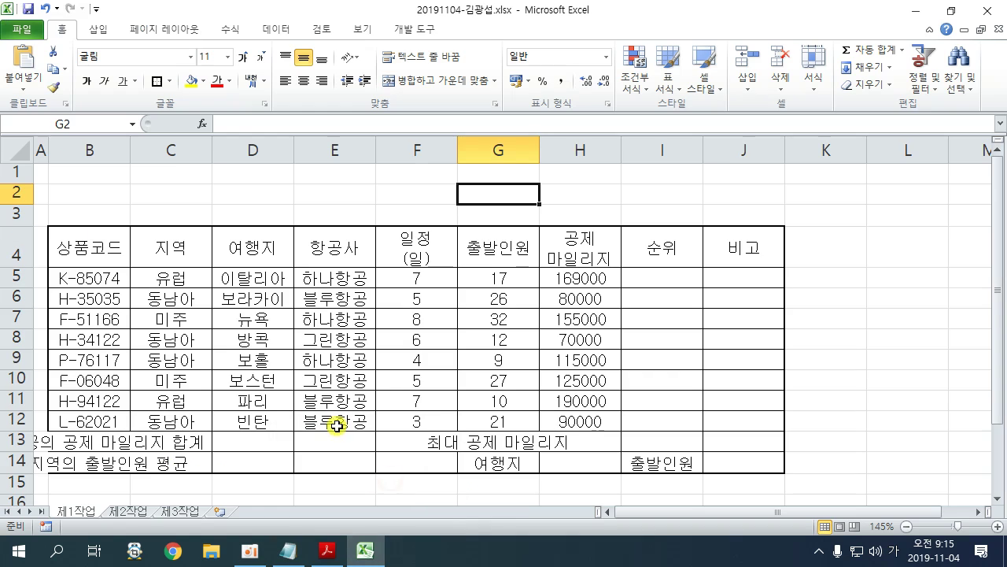
drag(71, 284, 858, 280)
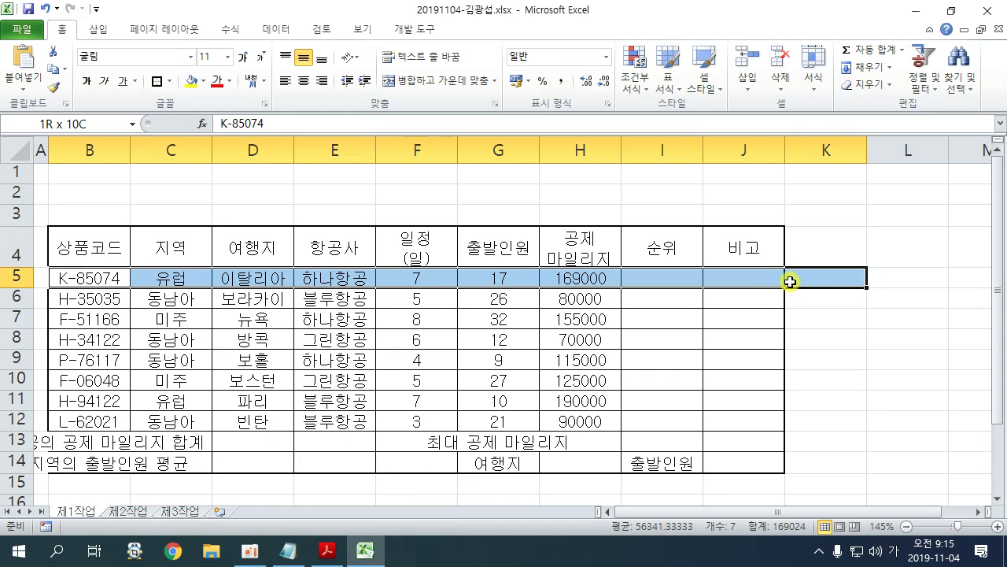
mouse_move(791, 281)
mouse_down()
mouse_move(697, 396)
mouse_move(760, 424)
mouse_up()
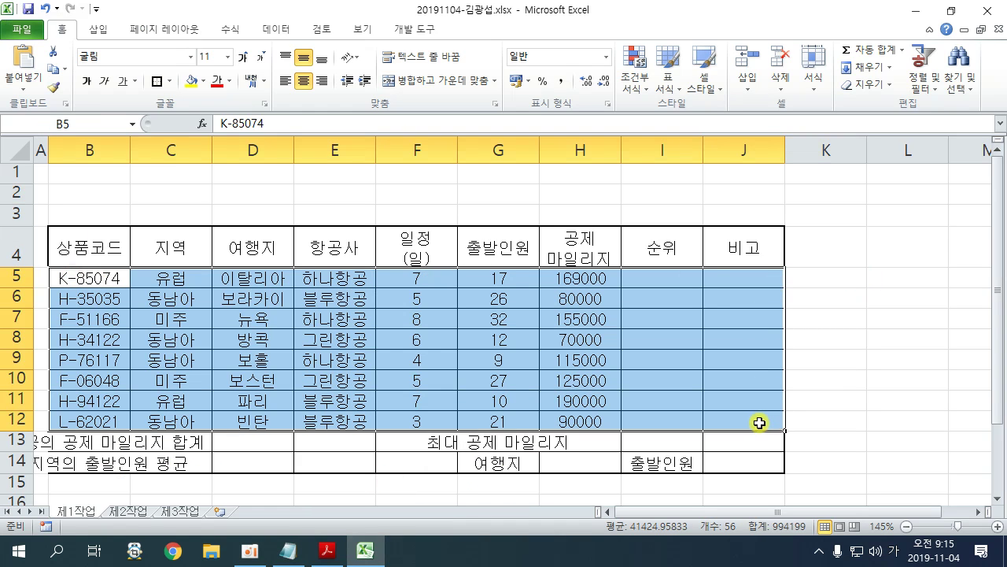
mouse_move(49, 267)
mouse_down()
mouse_move(366, 314)
mouse_move(753, 401)
mouse_move(783, 431)
mouse_up()
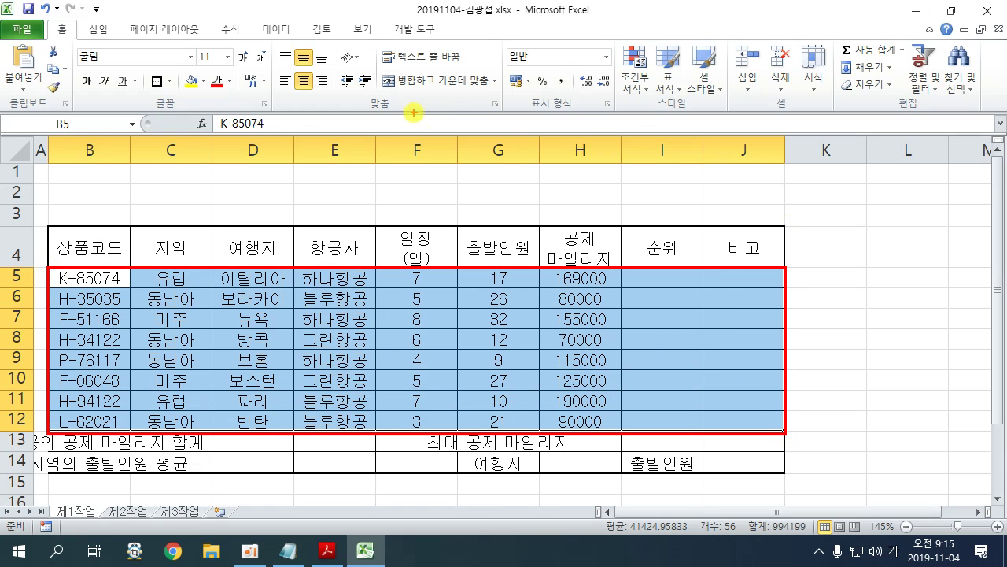
mouse_move(163, 100)
mouse_down()
mouse_move(177, 96)
mouse_move(200, 179)
mouse_up()
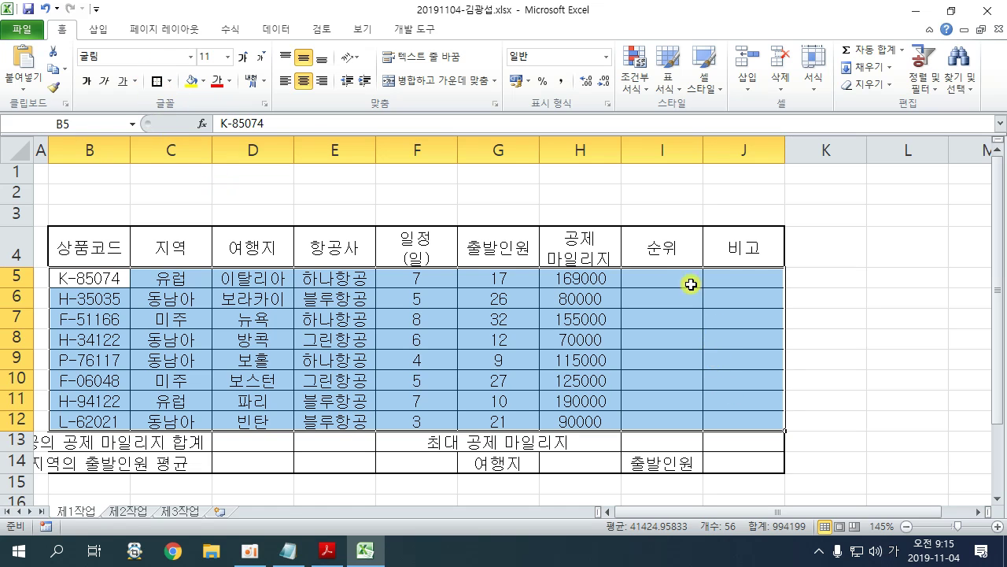
click(158, 81)
click(863, 312)
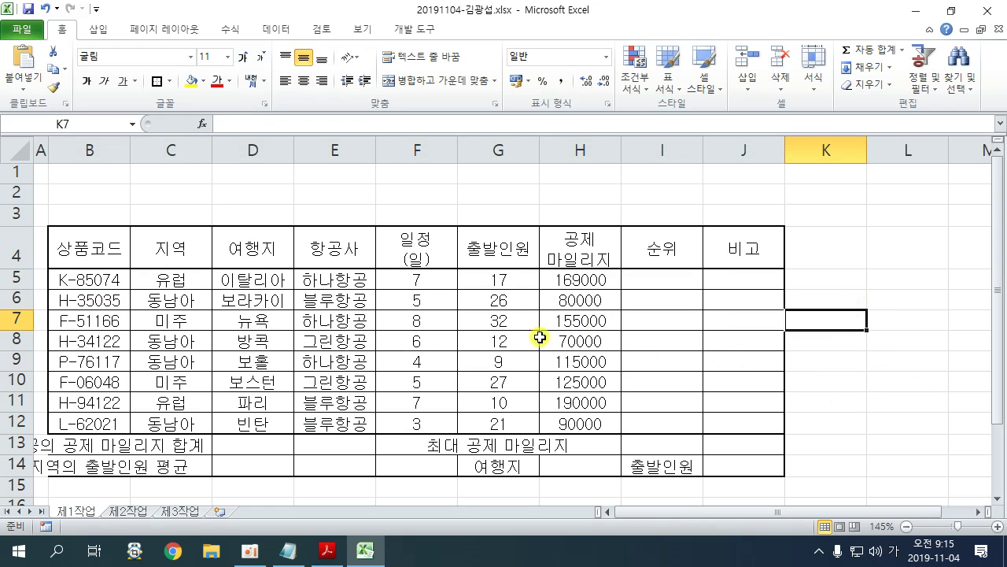
Step: Mark the PDF's merged areas B13:D13, B14:D14, F13:F14, G13:I13, then select B13:D13 in Excel
click(326, 549)
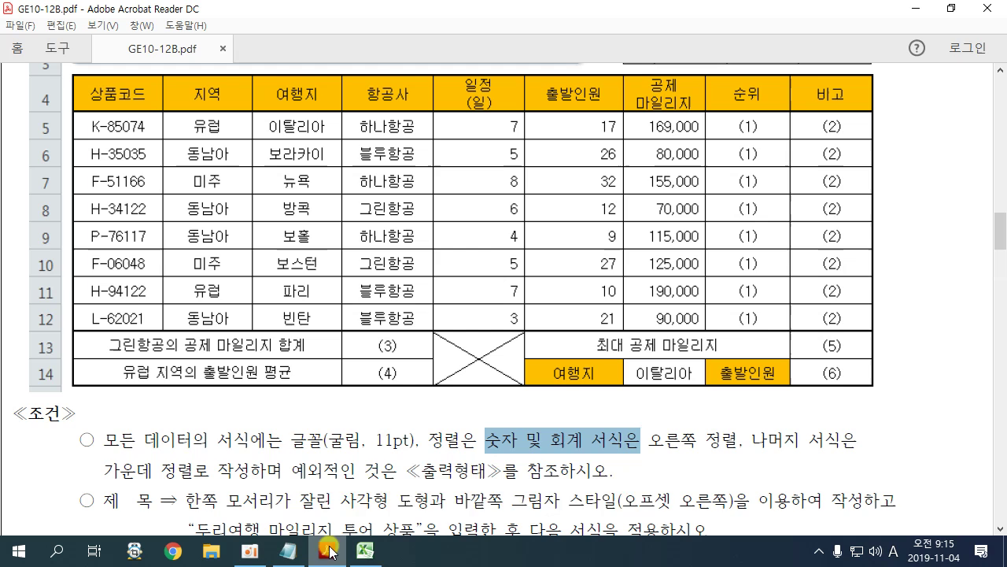
mouse_move(71, 328)
mouse_down()
mouse_move(228, 369)
mouse_move(343, 355)
mouse_up()
mouse_move(76, 359)
mouse_down()
mouse_move(348, 398)
mouse_move(341, 389)
mouse_up()
drag(433, 325, 526, 386)
mouse_move(533, 325)
mouse_down()
mouse_move(708, 356)
mouse_move(790, 355)
mouse_up()
drag(140, 337, 261, 225)
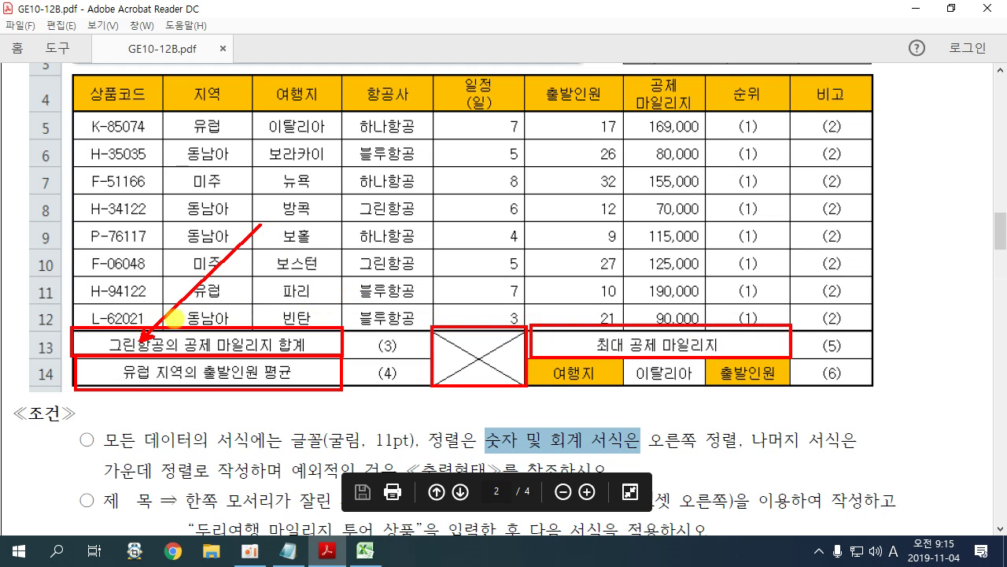
key(Escape)
scroll(153, 340, up, 1)
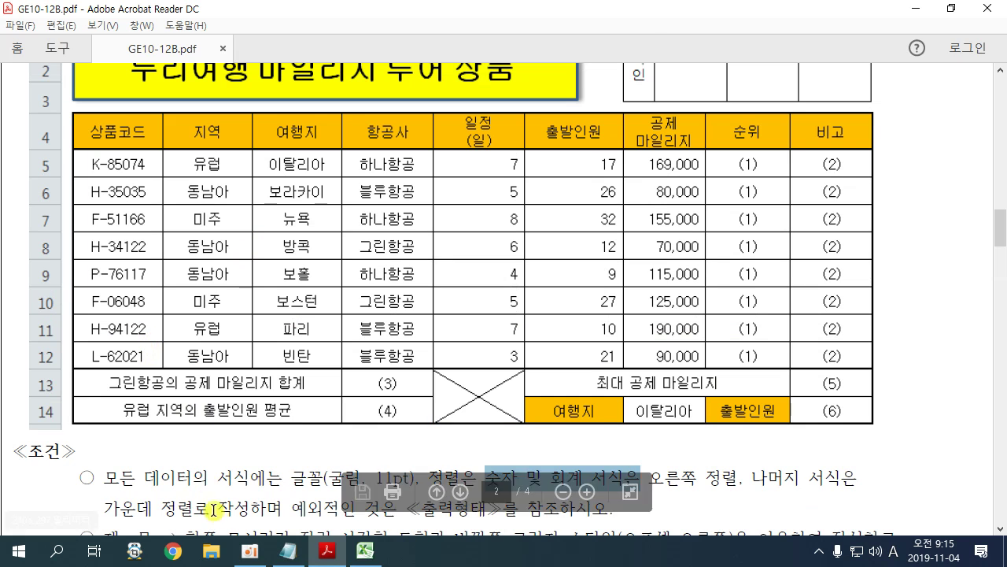
click(365, 550)
drag(69, 443, 271, 445)
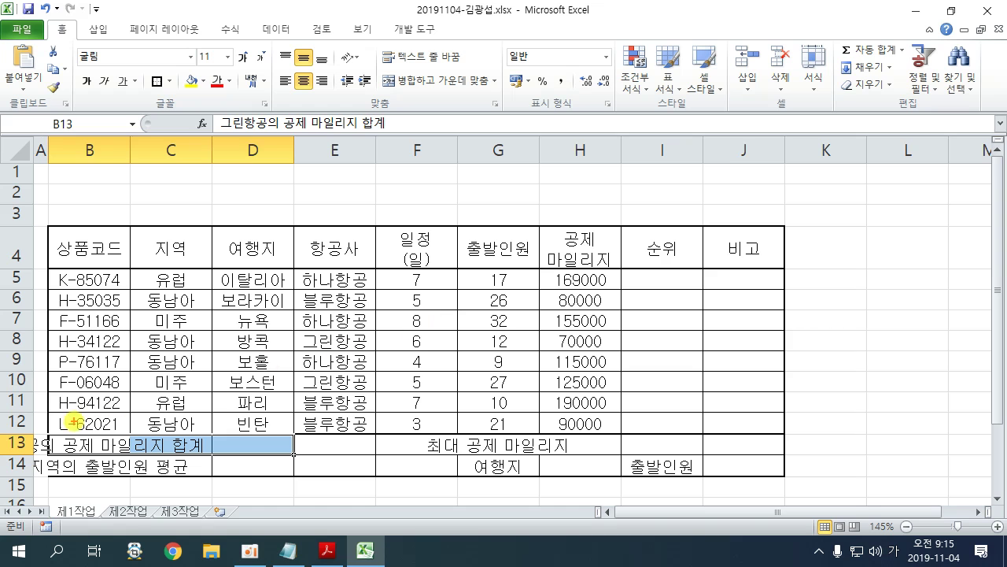
Step: Select B13:D13, B14:D14, F13:F14 and G13:I13 together as one multi-range selection
mouse_move(48, 432)
mouse_down()
mouse_move(253, 463)
mouse_move(297, 457)
mouse_up()
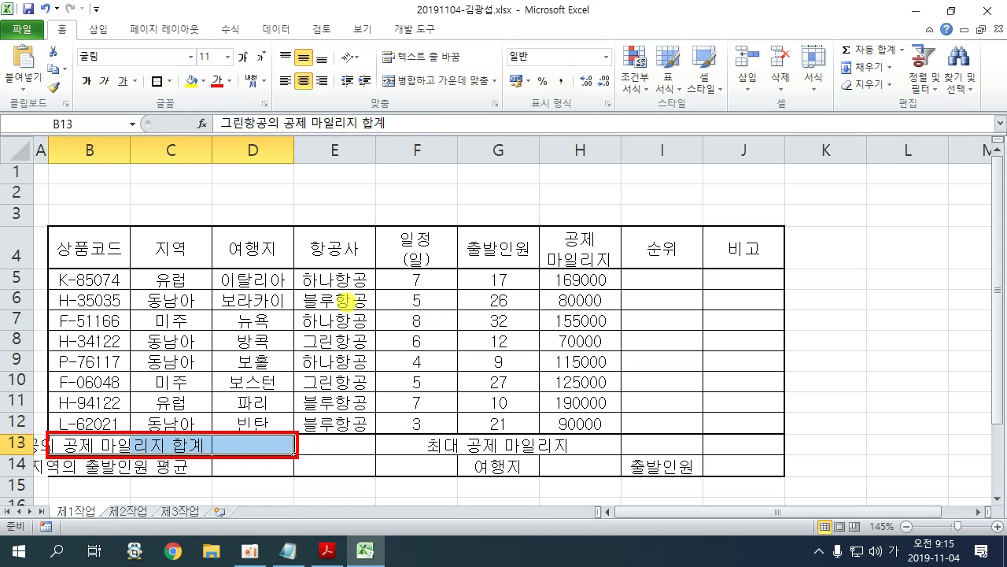
mouse_move(403, 117)
mouse_down()
mouse_move(405, 228)
mouse_move(580, 252)
mouse_up()
mouse_move(456, 151)
mouse_down()
mouse_move(513, 128)
mouse_move(495, 188)
mouse_up()
drag(469, 174, 554, 223)
drag(266, 283, 394, 363)
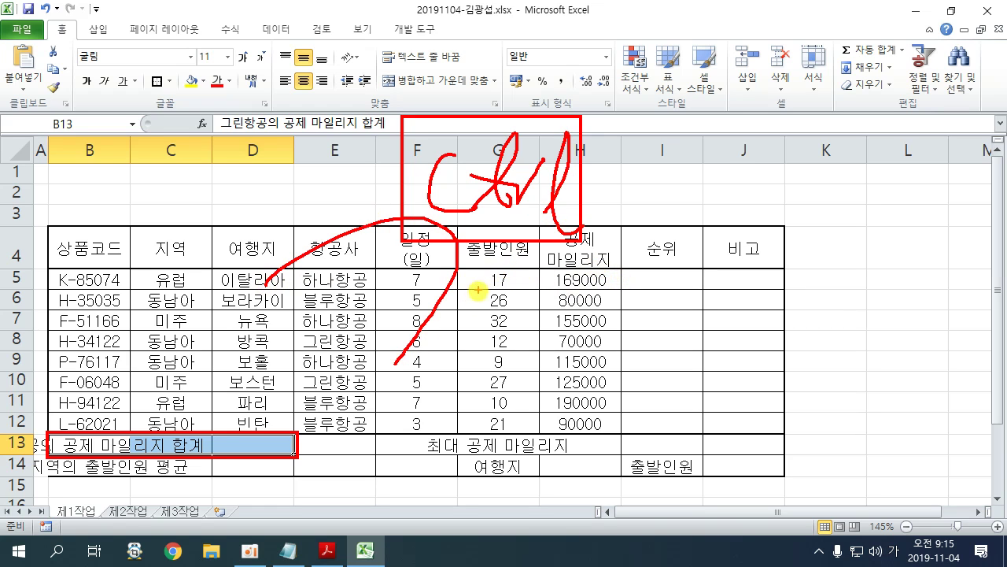
key(Escape)
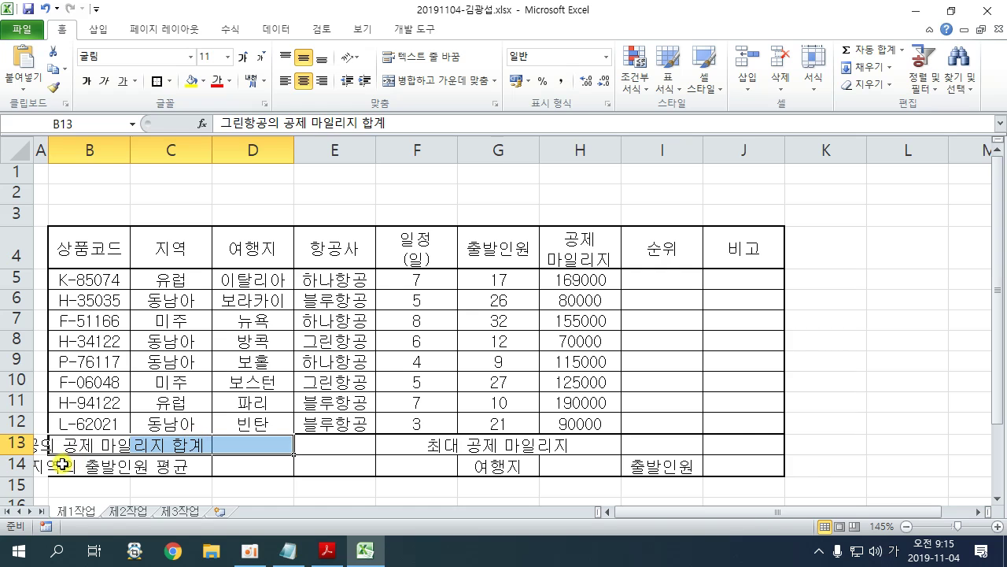
drag(62, 465, 262, 465)
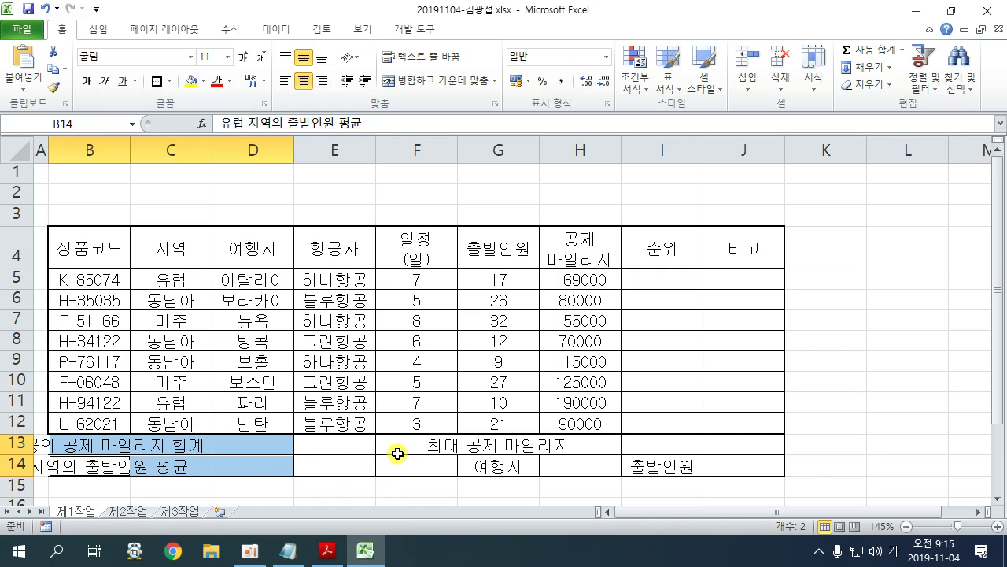
drag(430, 447, 417, 468)
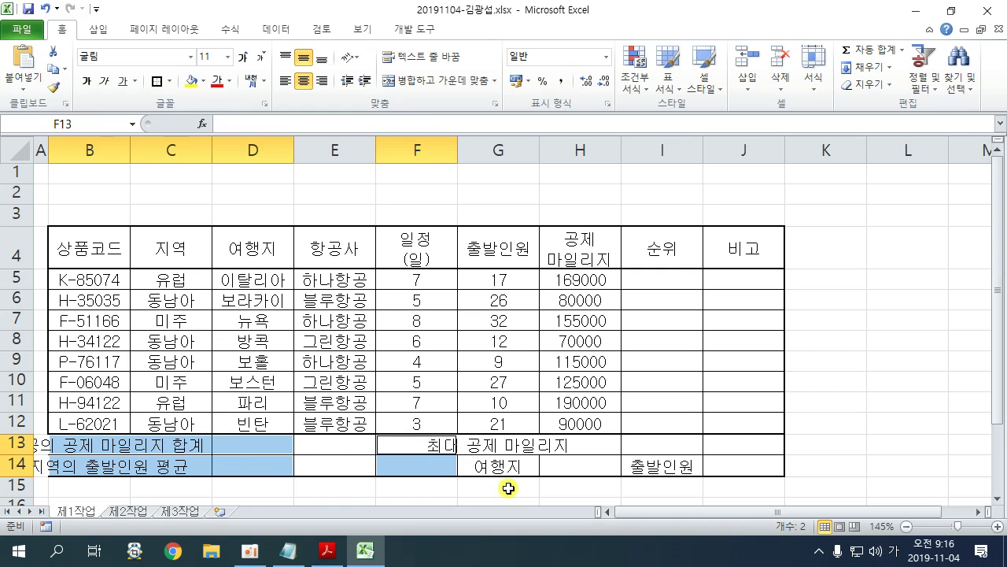
ctrl+click(502, 445)
drag(502, 445, 654, 441)
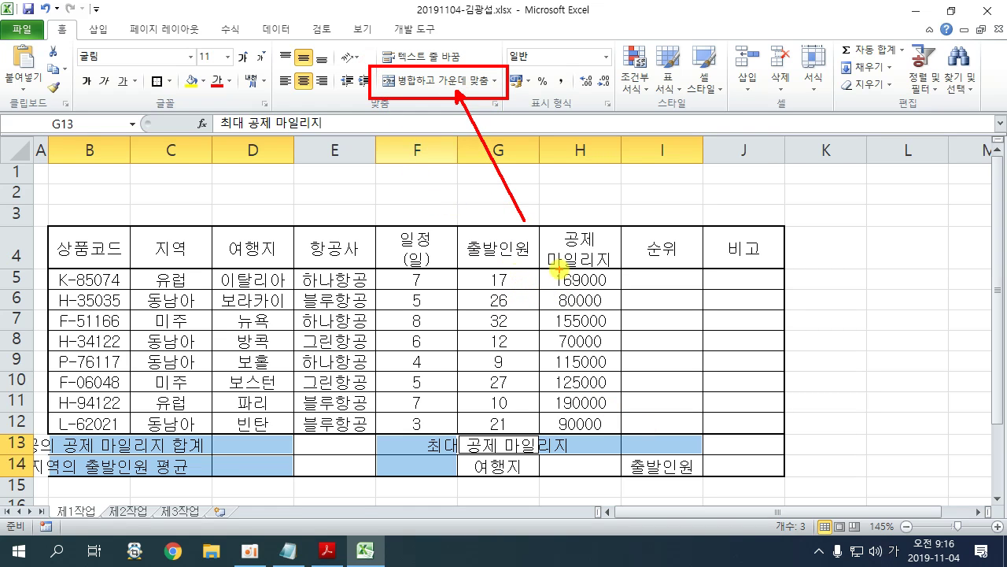
Step: Merge and center the four selected ranges and compare them with the reference PDF
click(455, 81)
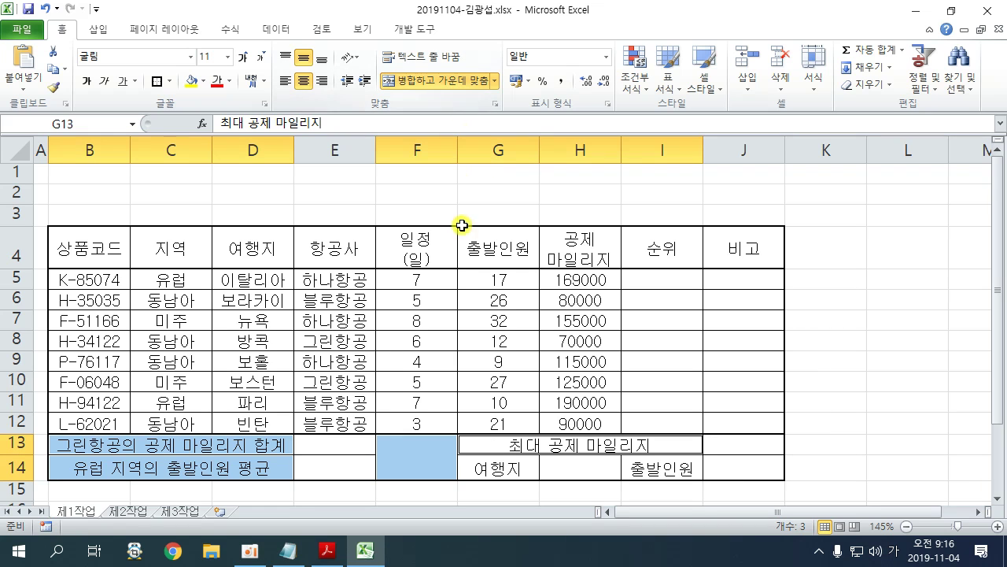
click(556, 343)
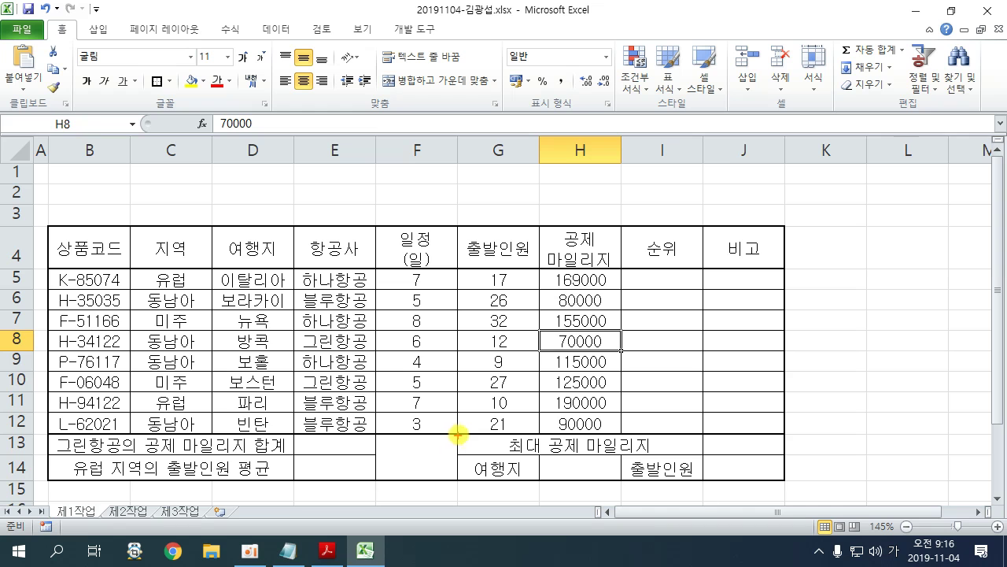
mouse_move(458, 435)
mouse_down()
mouse_move(382, 475)
mouse_move(461, 485)
mouse_up()
key(Escape)
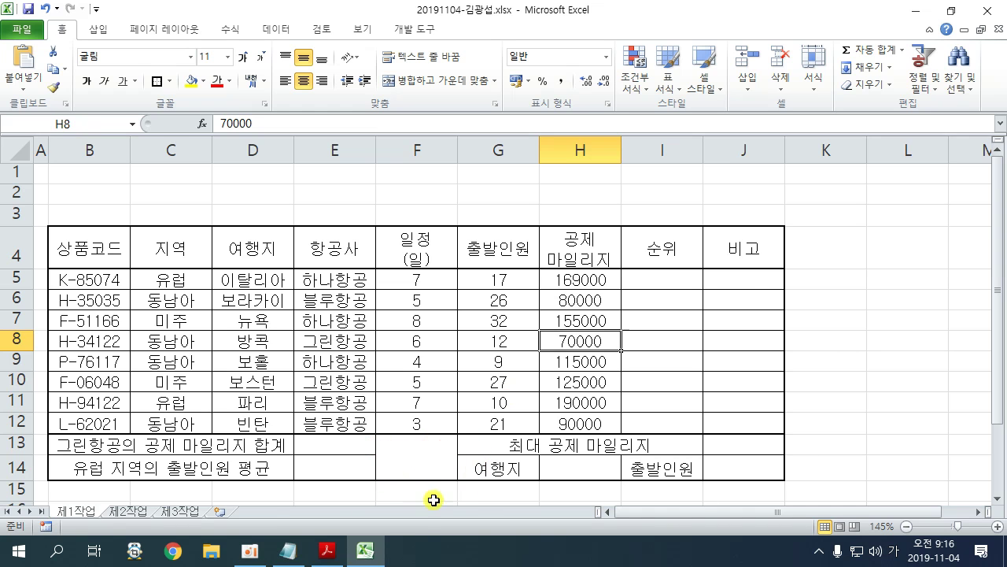
click(328, 550)
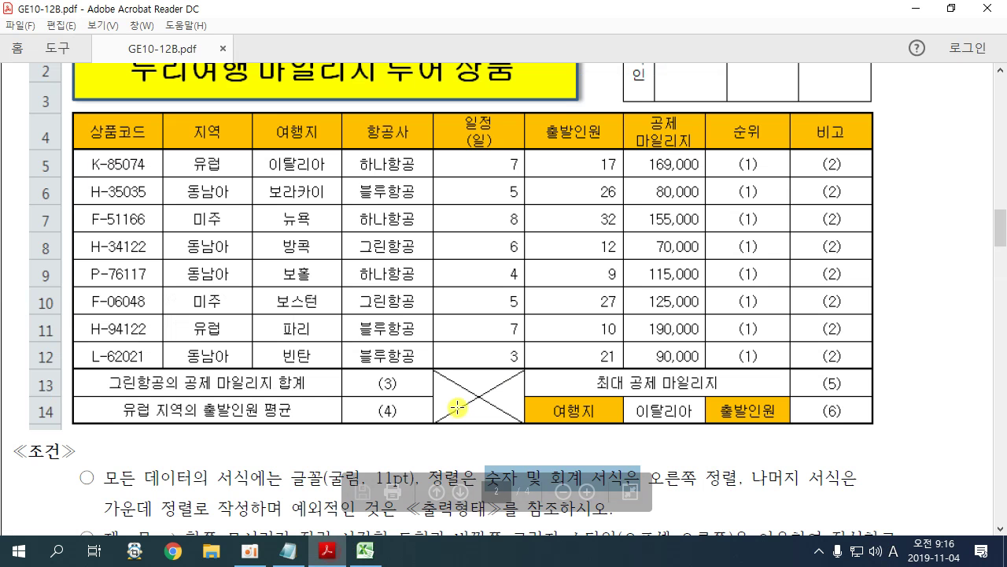
click(386, 553)
click(416, 447)
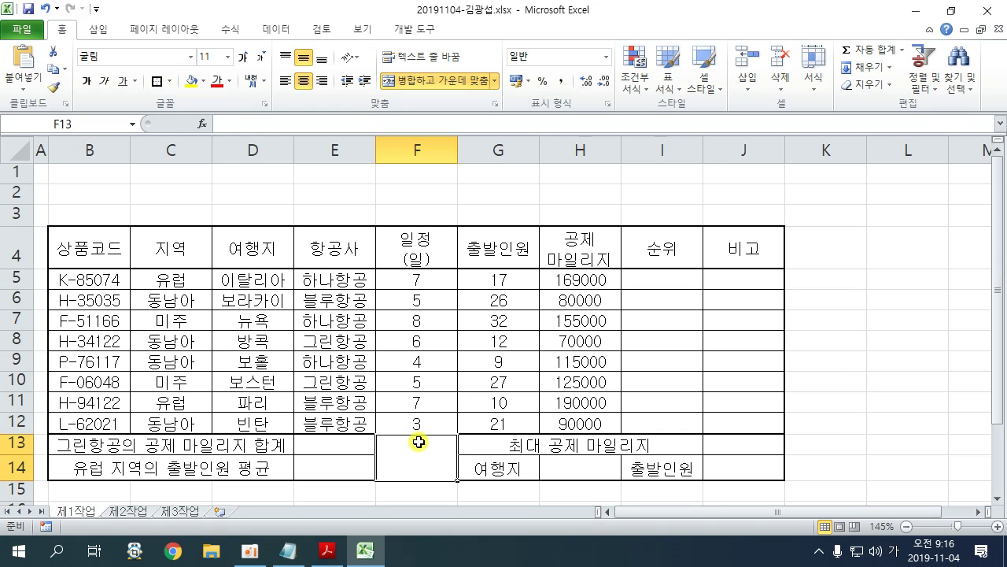
Step: Add both diagonal borders to merged cell F13:F14 through 셀 서식 > 테두리, forming an X
right_click(421, 443)
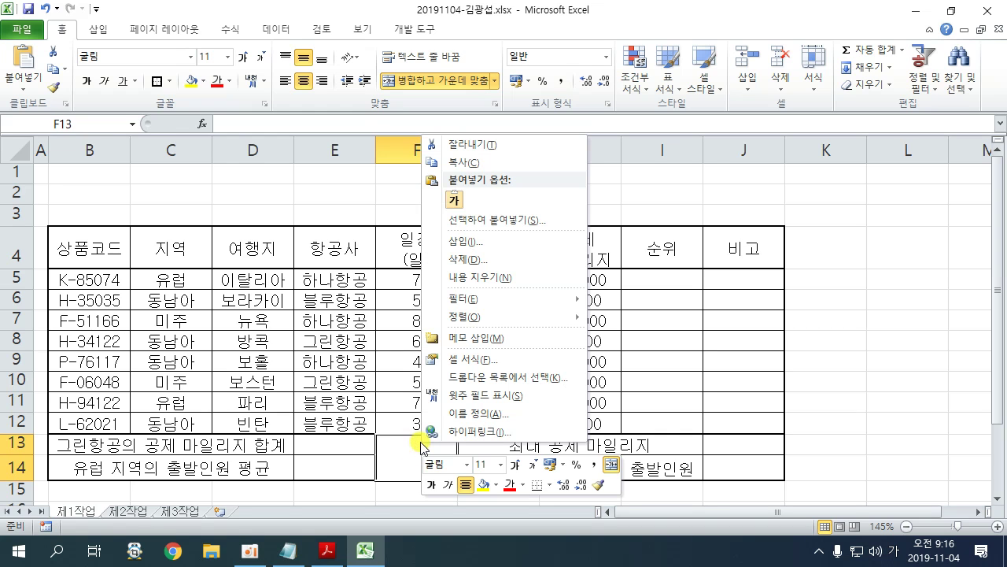
click(497, 360)
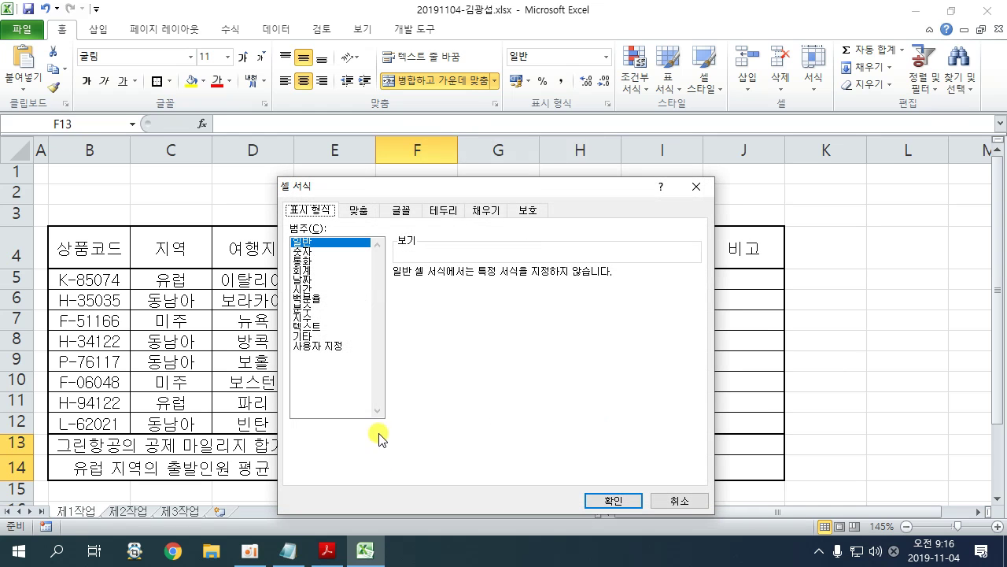
click(443, 210)
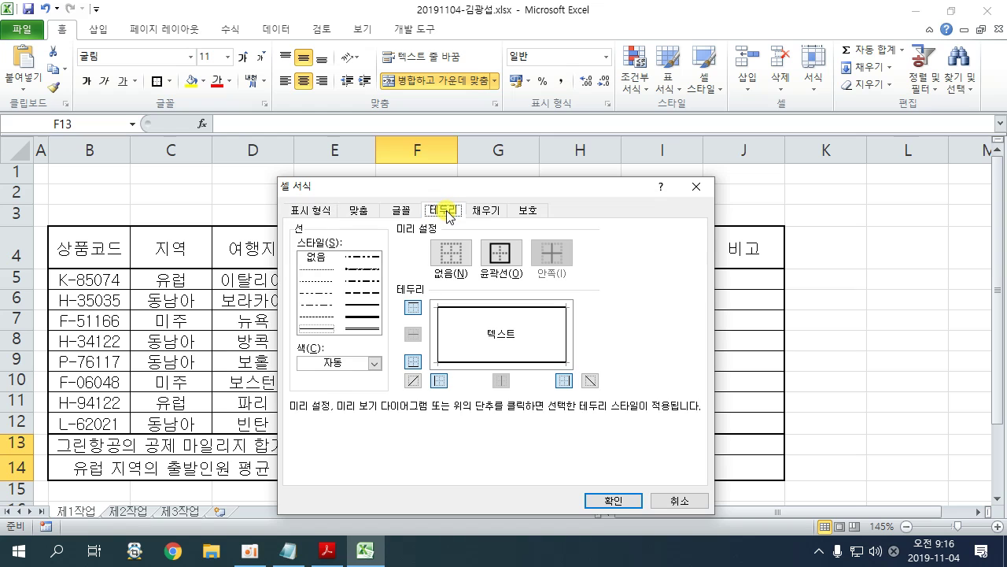
drag(424, 195, 473, 223)
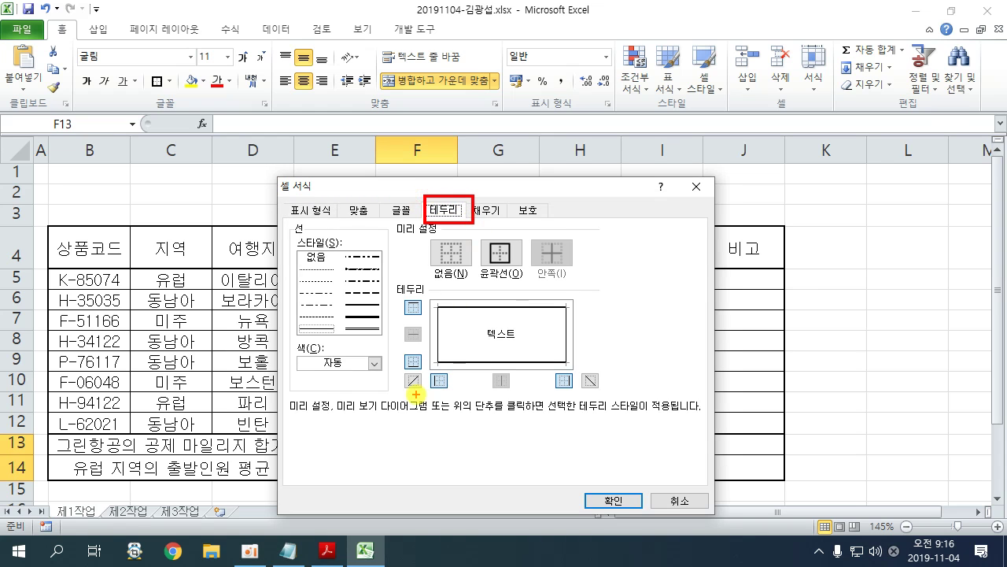
drag(417, 394, 429, 370)
drag(613, 392, 607, 388)
key(Escape)
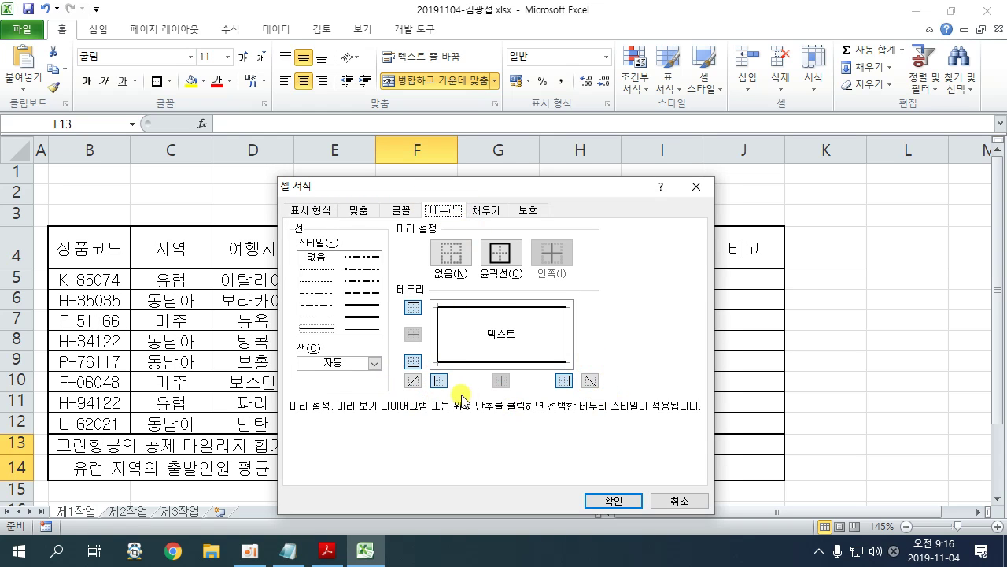
click(416, 381)
click(589, 381)
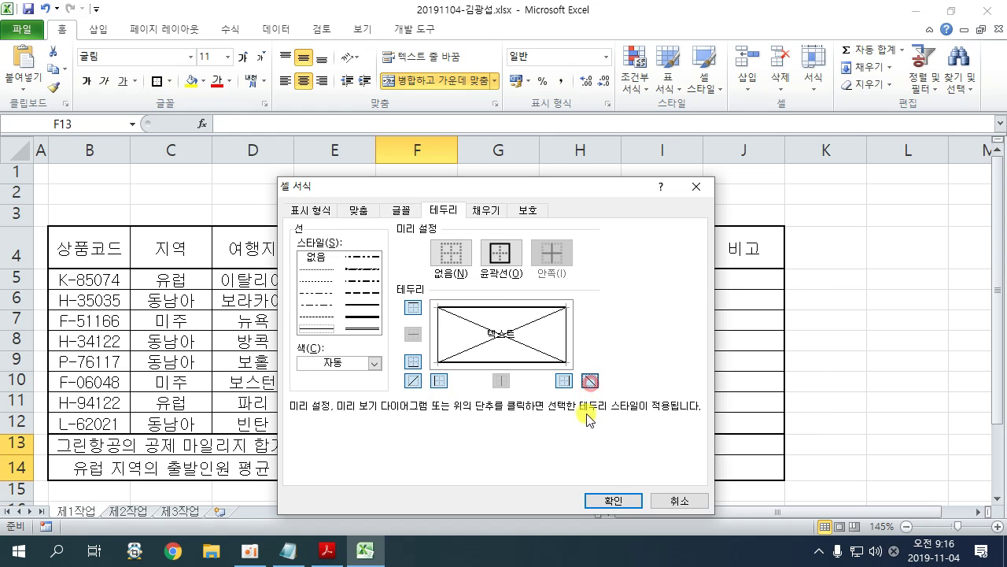
click(614, 501)
click(499, 384)
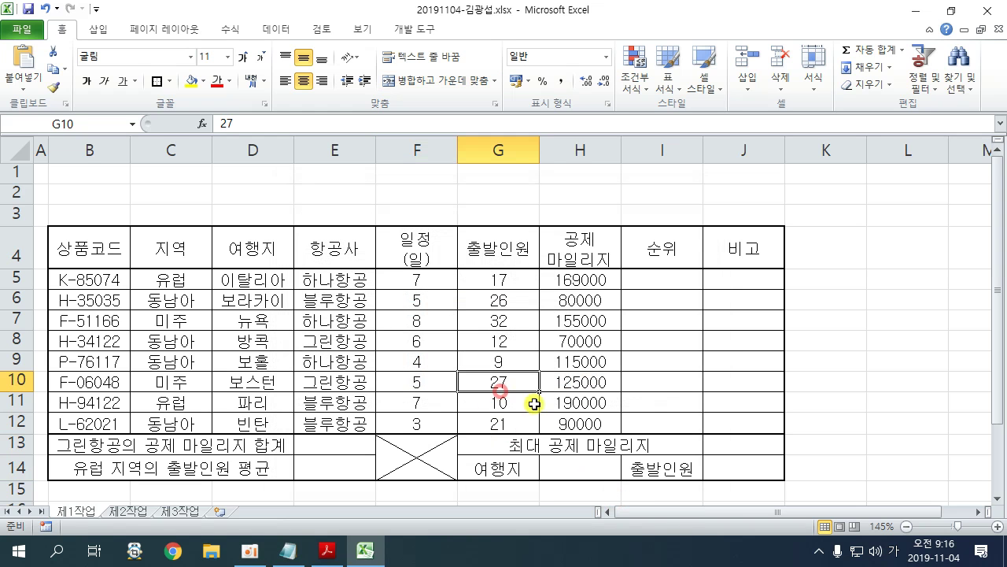
click(328, 551)
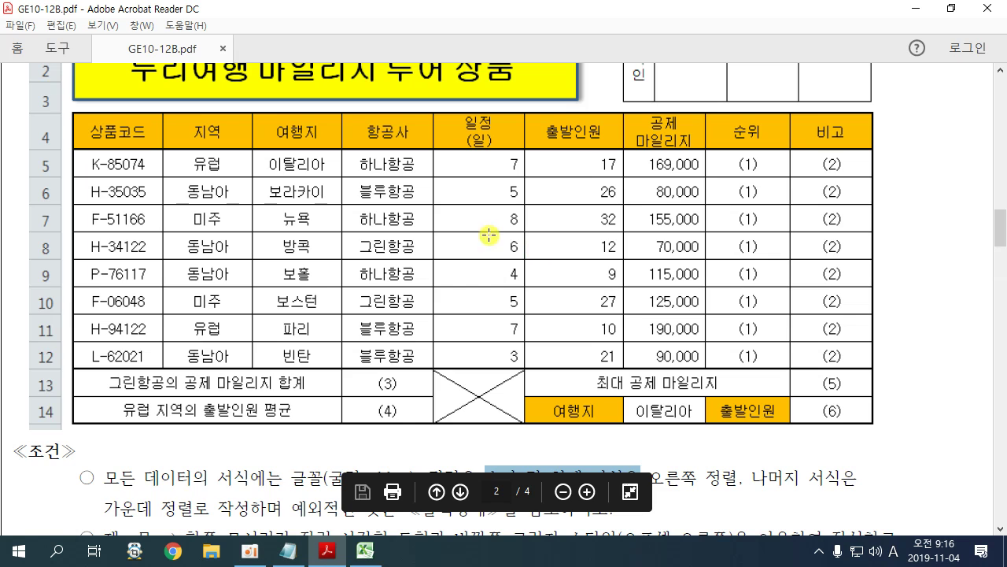
Step: Review the 일정, 출발인원 and 공제 마일리지 columns in the reference PDF, then return to Excel
drag(432, 148, 709, 369)
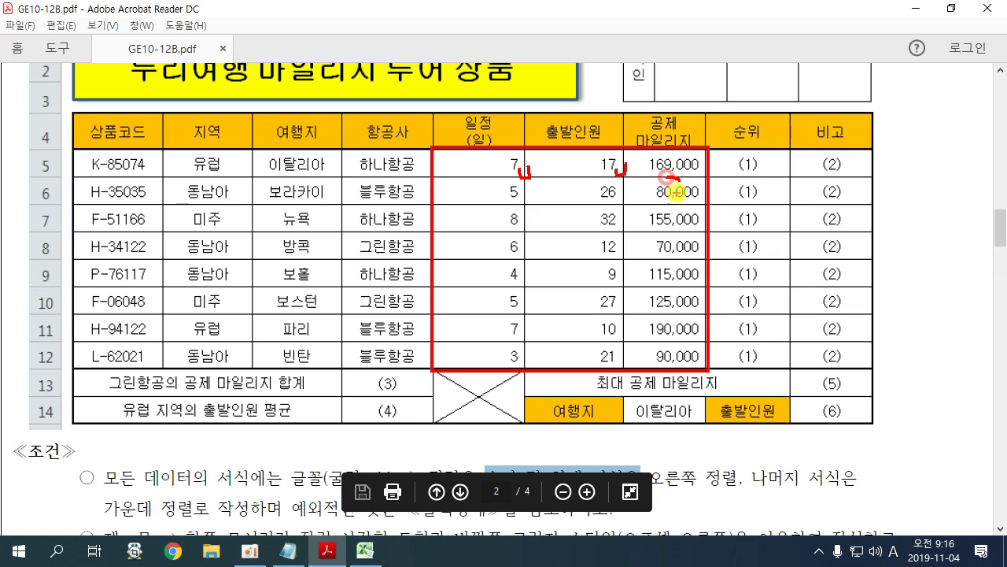
scroll(513, 247, up, 2)
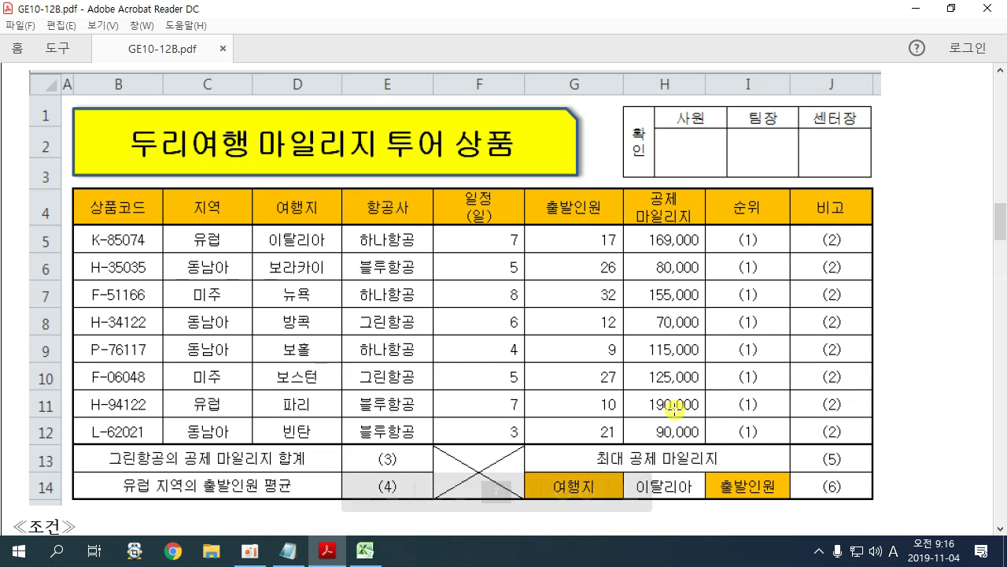
click(367, 552)
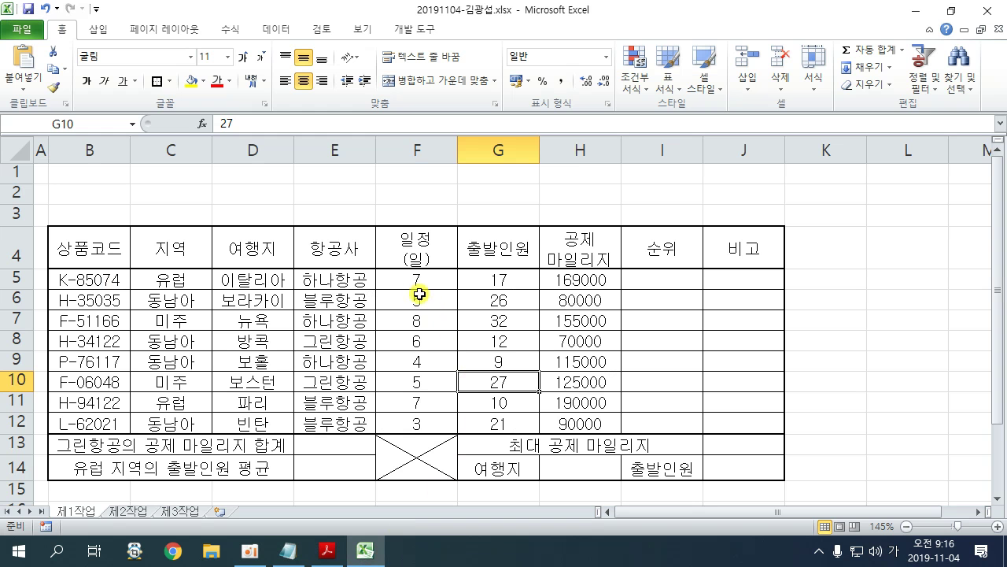
Step: Apply comma style to F5:H12 so the numbers show thousands separators
drag(406, 288, 577, 422)
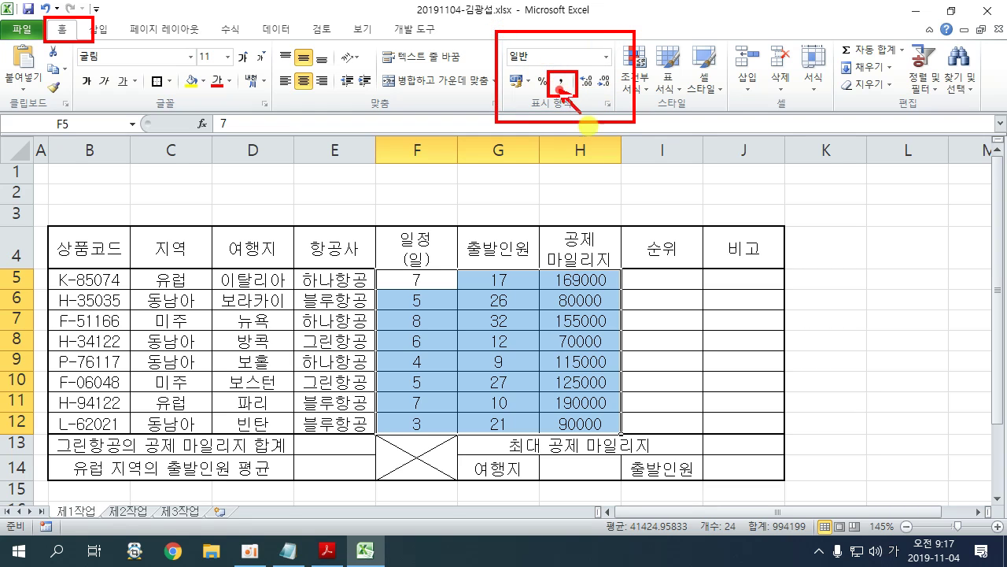
click(562, 83)
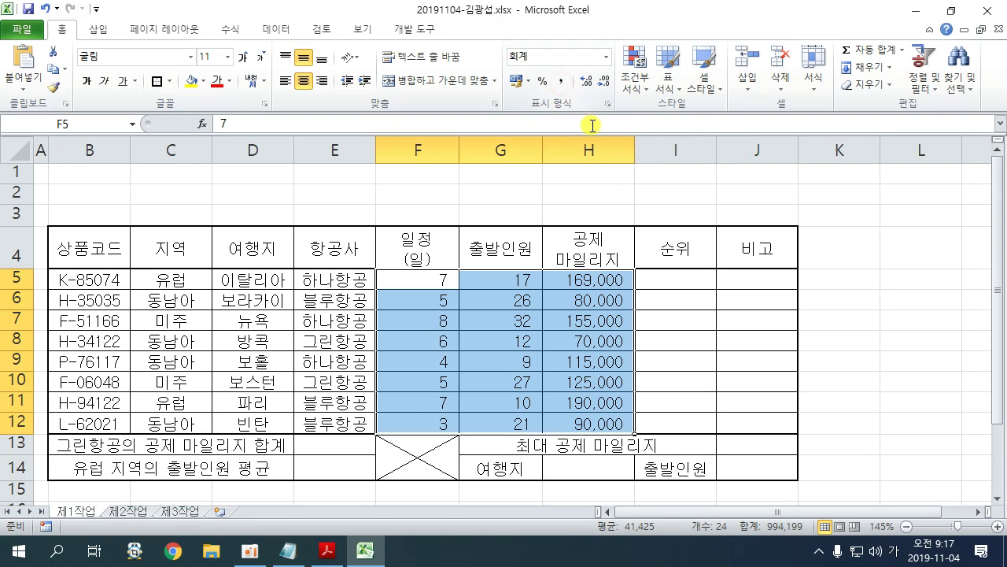
click(708, 381)
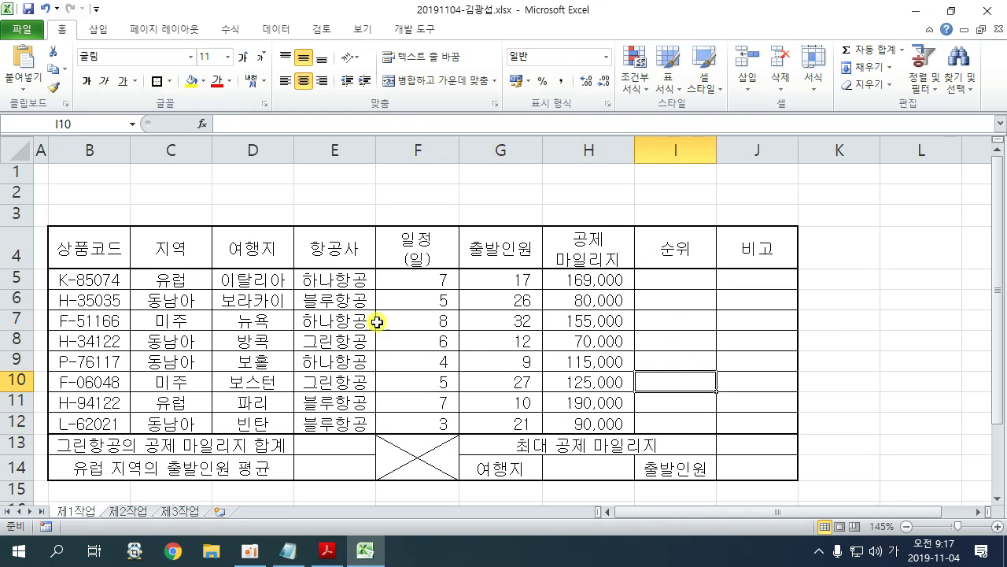
Step: Select rows 1–3 and compare them against the reference PDF
drag(19, 171, 22, 214)
click(320, 553)
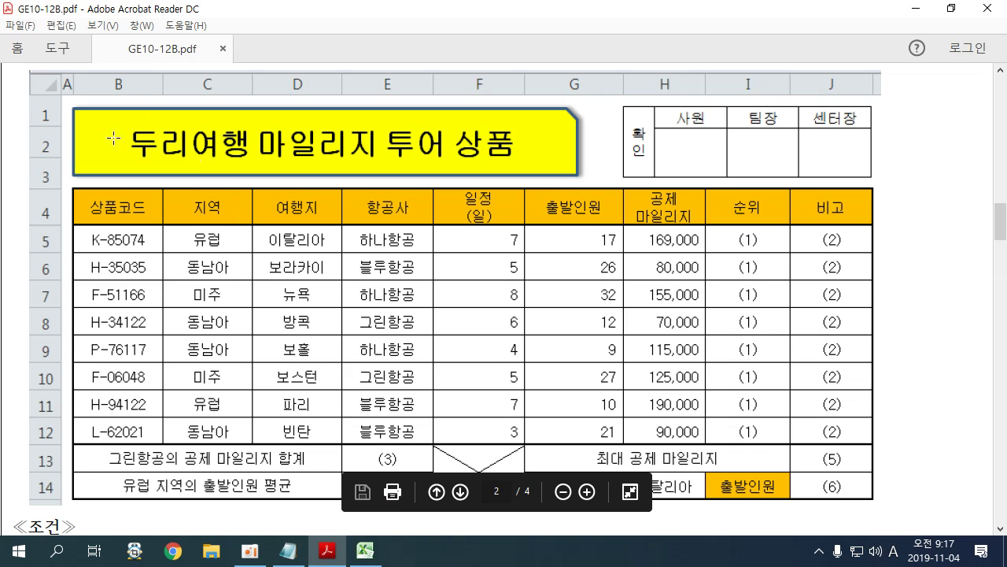
click(365, 550)
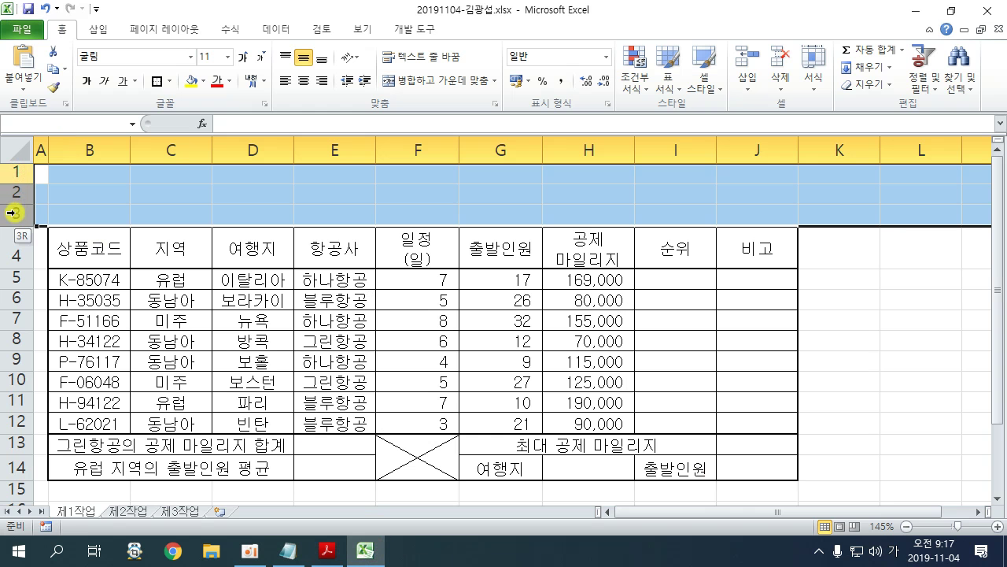
Step: Set the height of rows 1–3 to 25
right_click(18, 173)
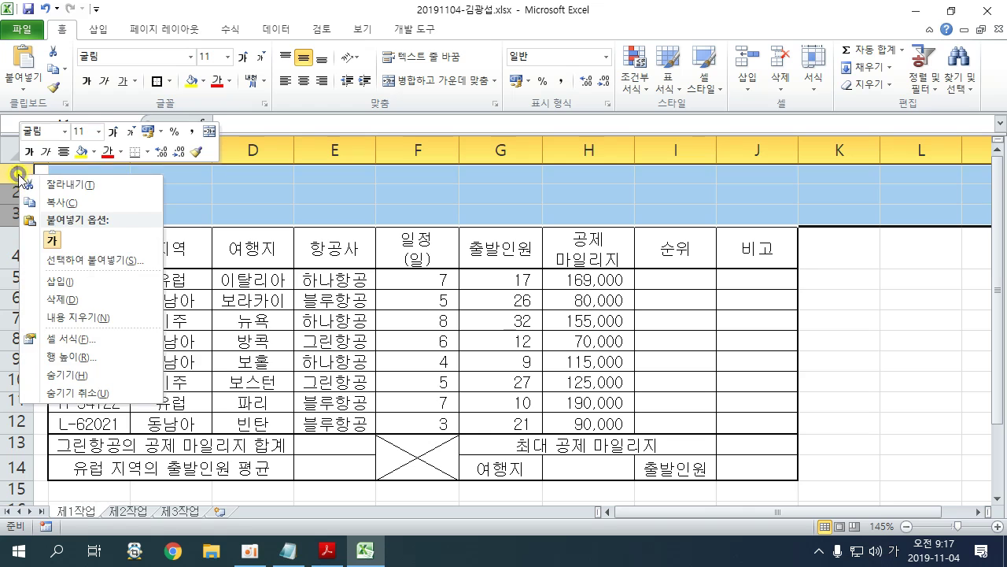
click(87, 356)
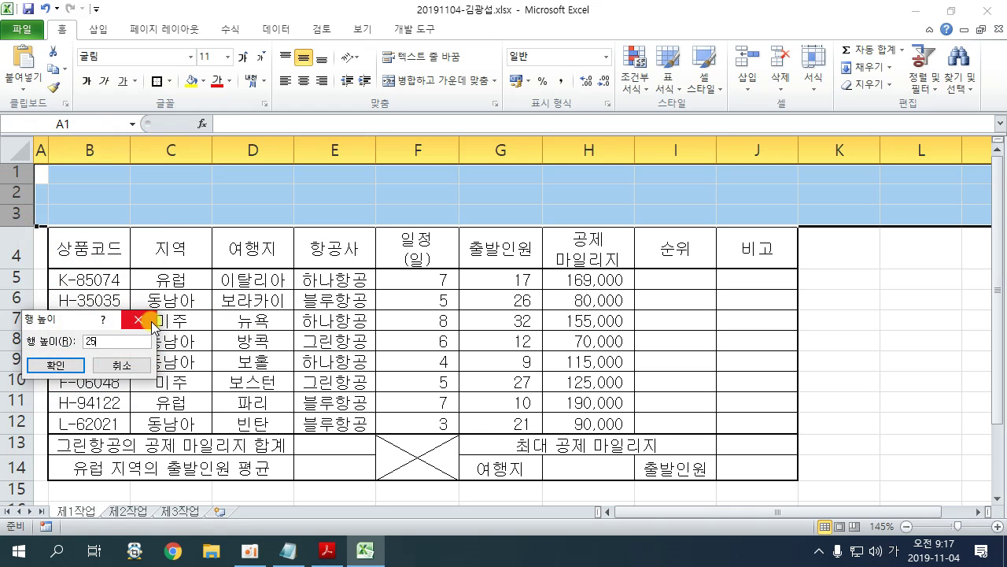
key(ctrl+2)
mouse_move(162, 150)
mouse_down()
mouse_move(163, 184)
mouse_move(205, 179)
mouse_up()
mouse_move(217, 130)
mouse_down()
mouse_move(220, 176)
mouse_move(196, 177)
mouse_up()
drag(207, 148, 254, 148)
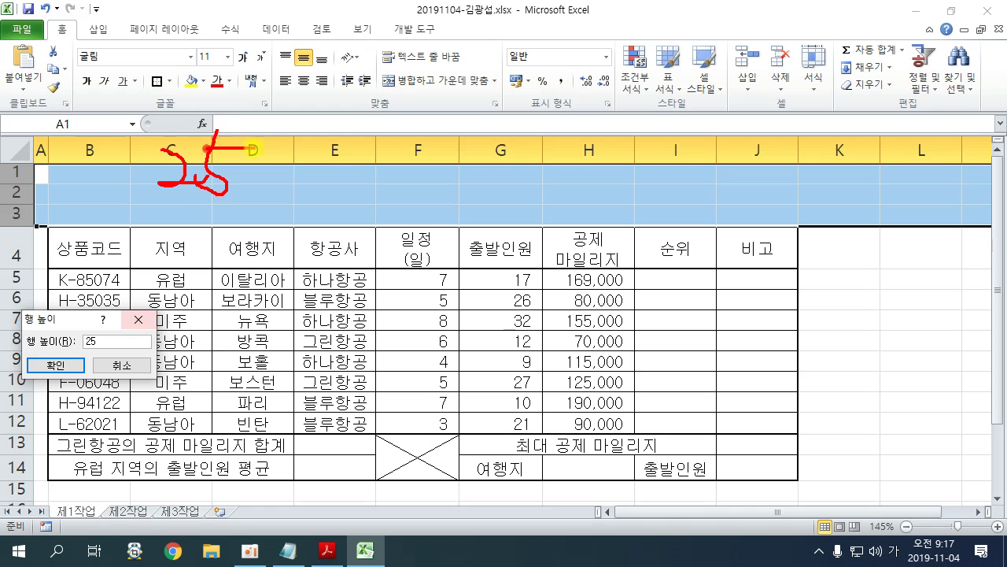
key(Escape)
click(71, 364)
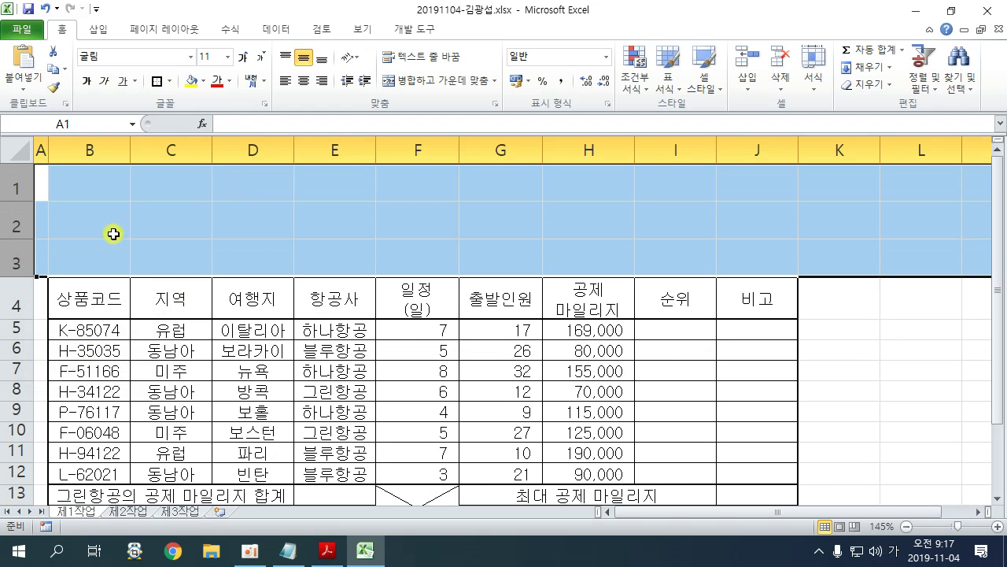
click(220, 303)
Step: Set the height of rows 5–14 to 22
click(16, 329)
drag(15, 329, 17, 441)
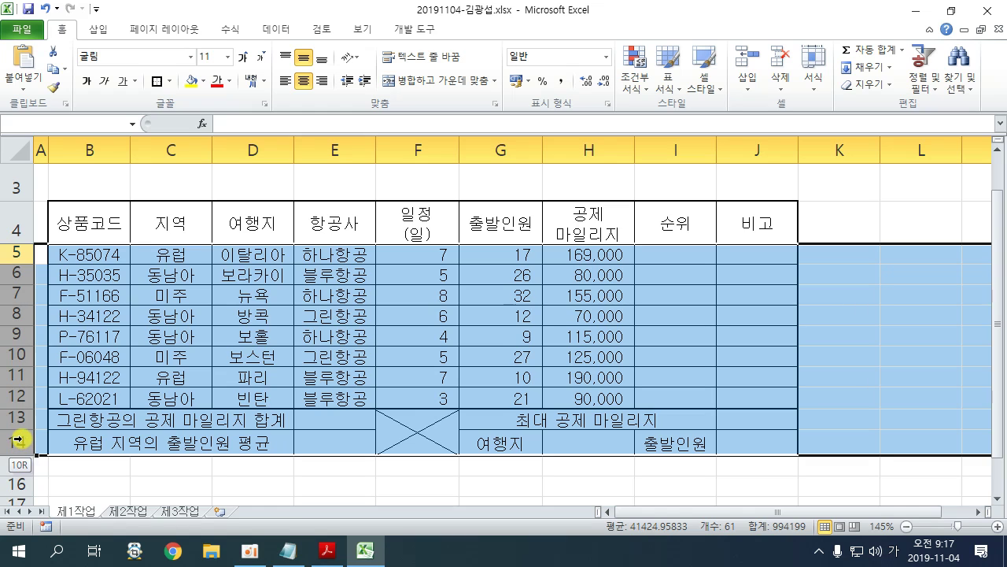
drag(17, 441, 17, 441)
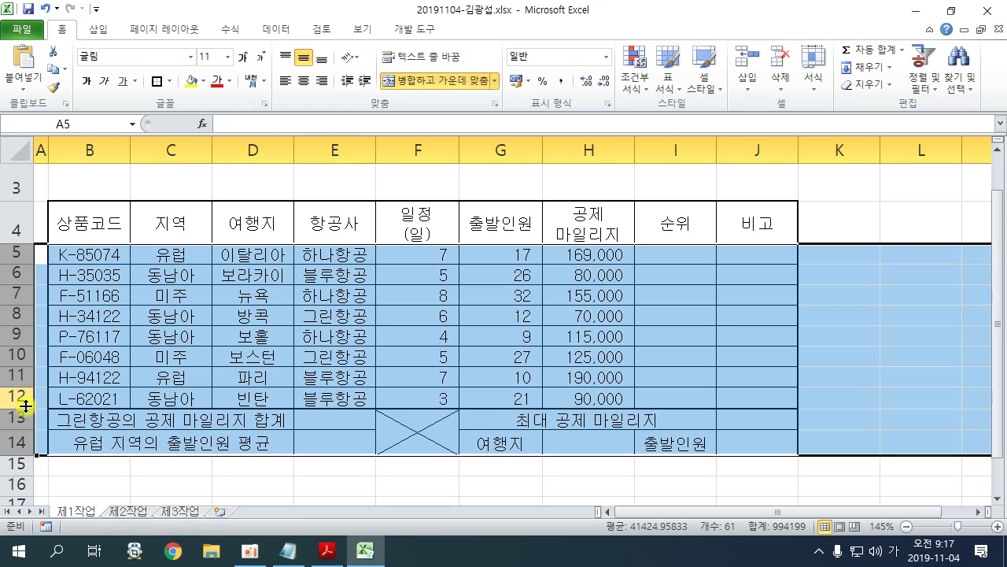
right_click(16, 271)
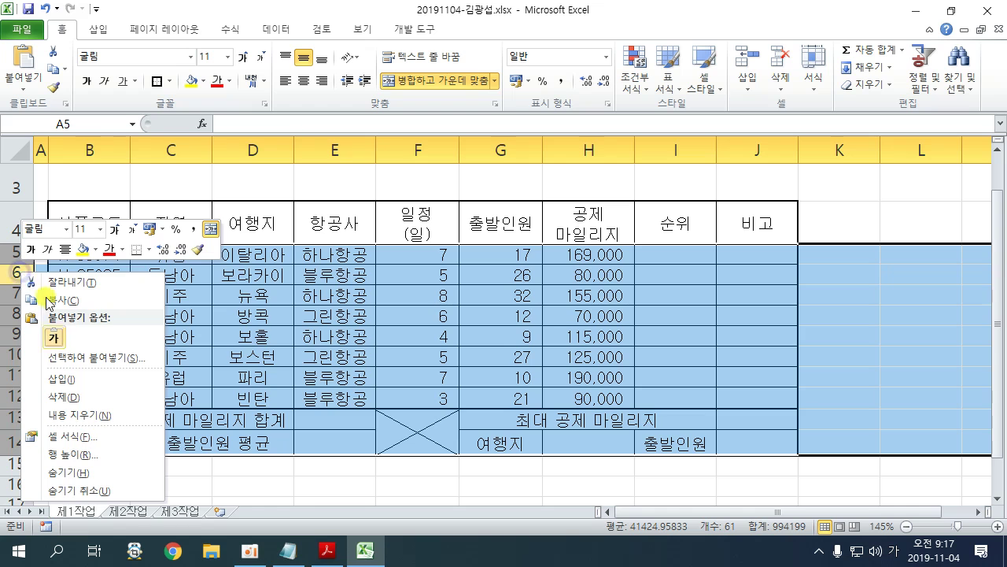
click(126, 390)
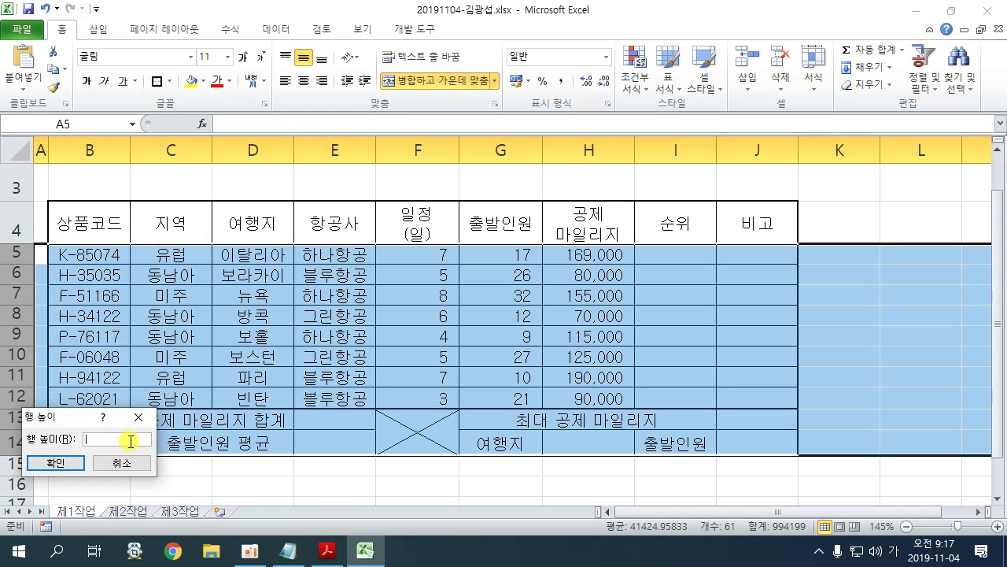
mouse_move(184, 218)
mouse_down()
mouse_move(229, 207)
mouse_move(217, 223)
mouse_move(307, 225)
mouse_move(320, 250)
mouse_up()
drag(156, 273, 417, 273)
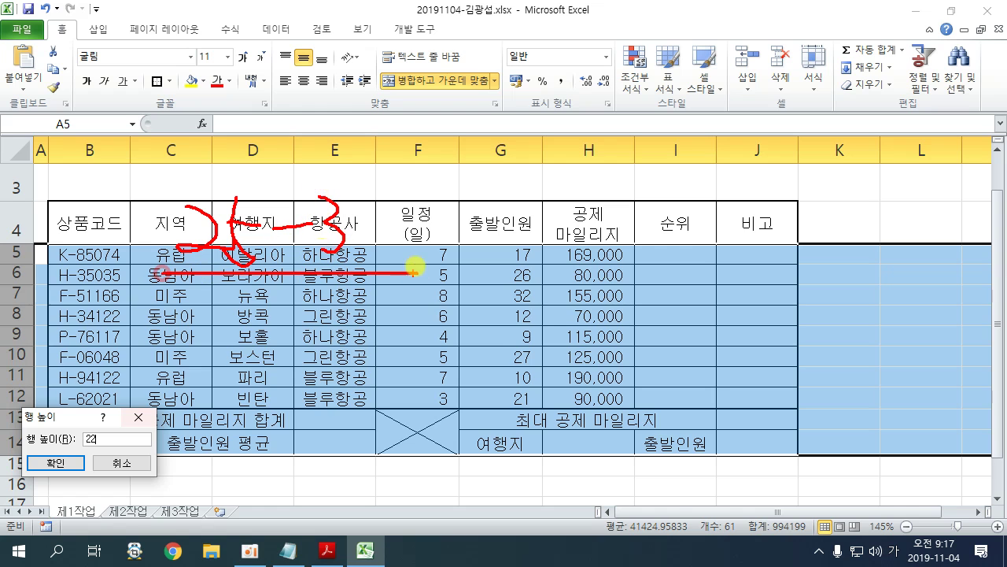
drag(391, 225, 417, 225)
drag(390, 236, 547, 231)
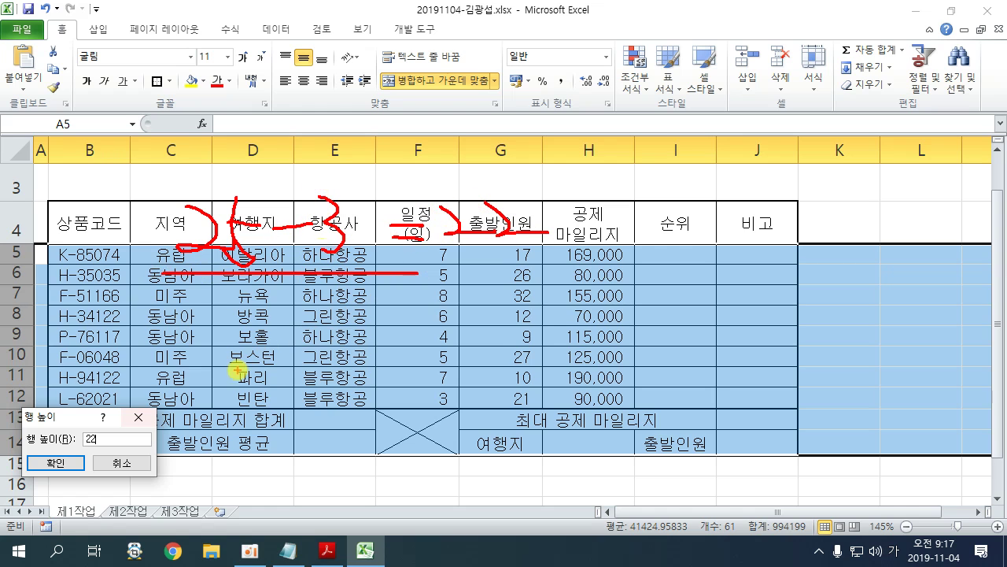
drag(223, 297, 226, 308)
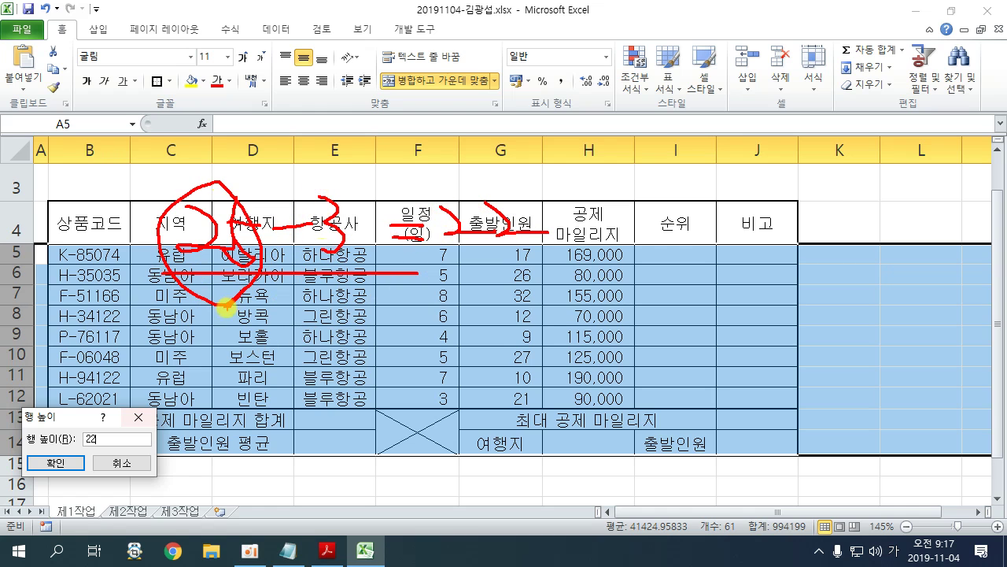
click(56, 463)
click(203, 415)
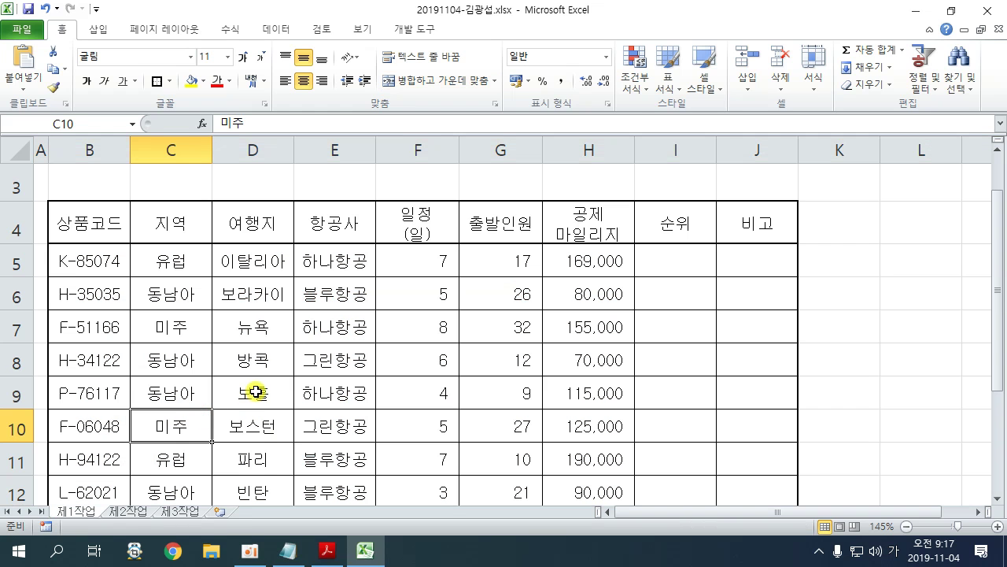
ctrl+scroll(255, 388, down, 2)
Step: Widen column B to match the reference PDF
click(352, 368)
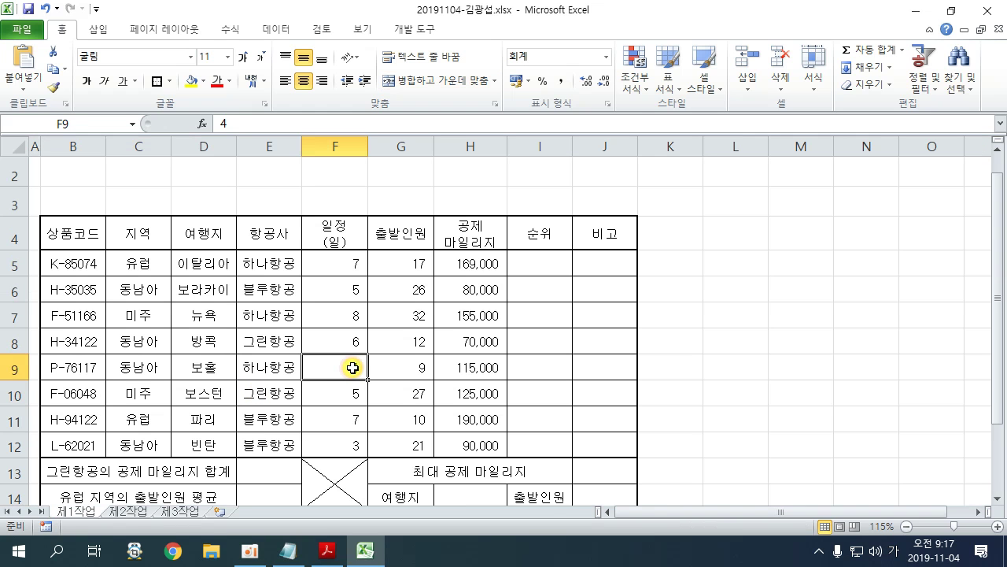
click(735, 334)
scroll(735, 332, up, 1)
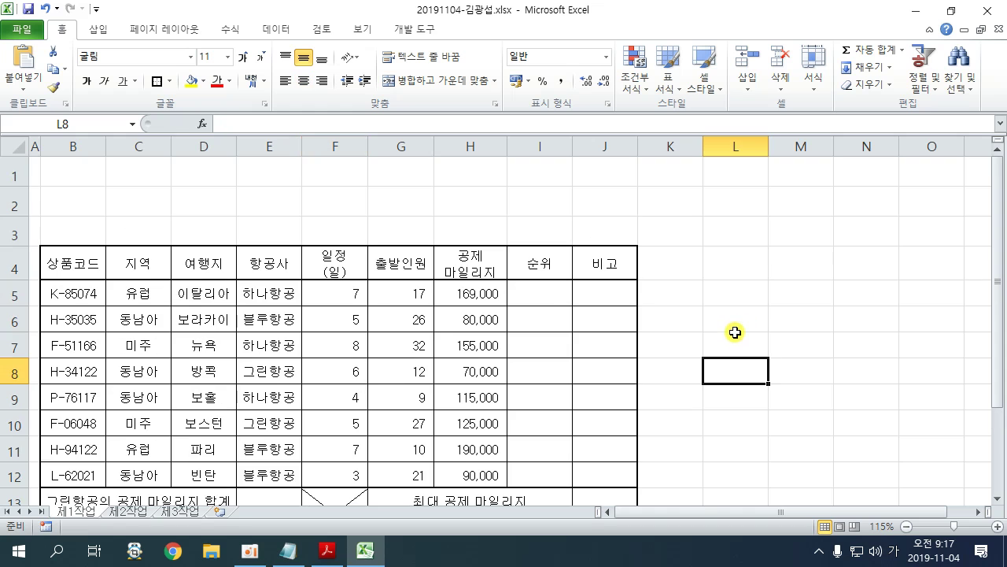
scroll(735, 332, down, 2)
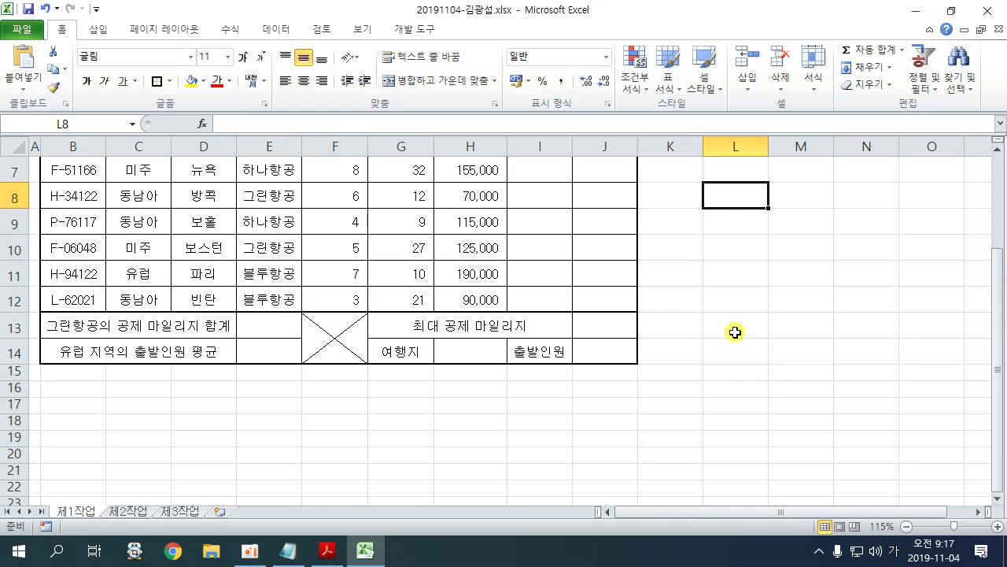
scroll(735, 332, up, 2)
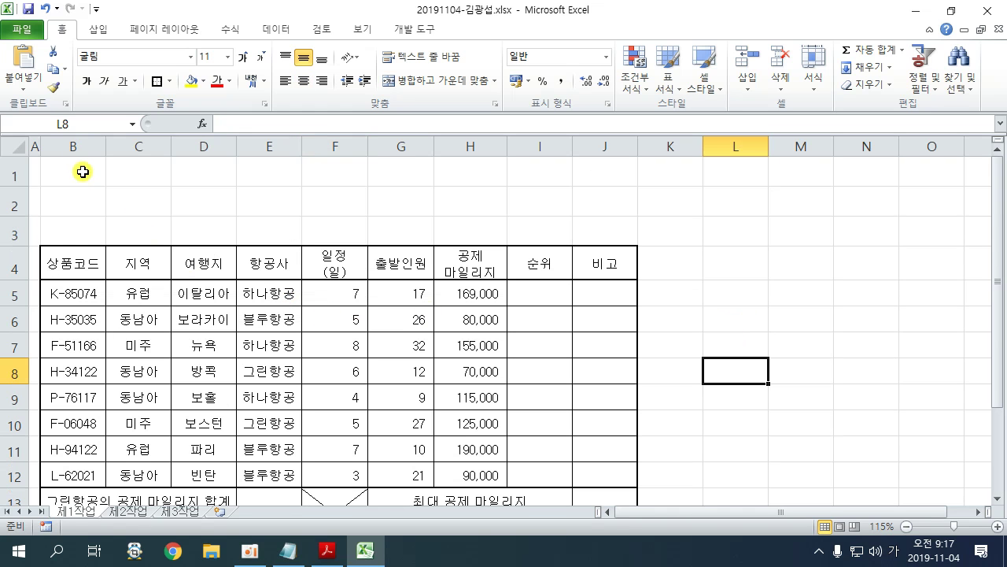
click(328, 550)
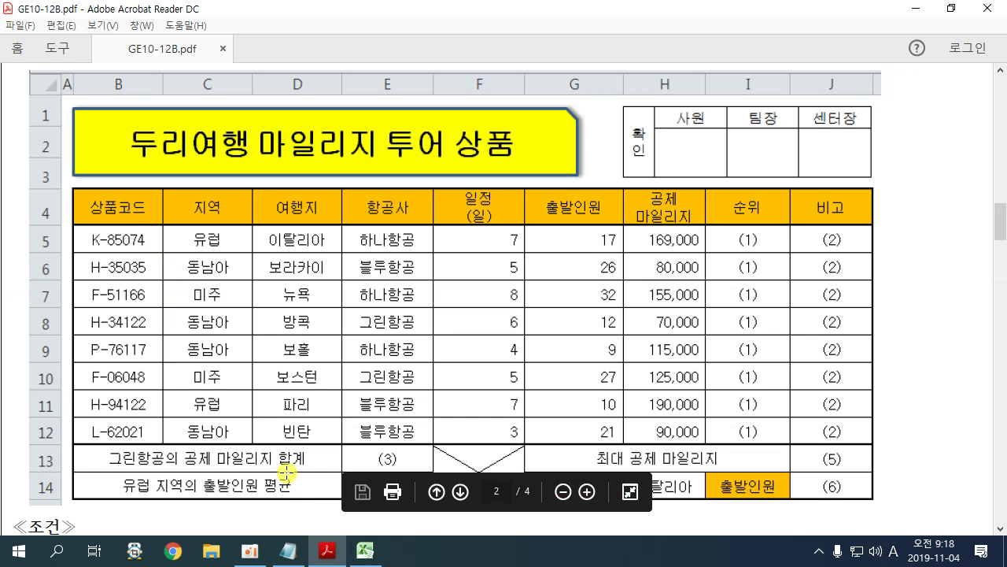
click(362, 550)
drag(106, 147, 113, 147)
click(328, 550)
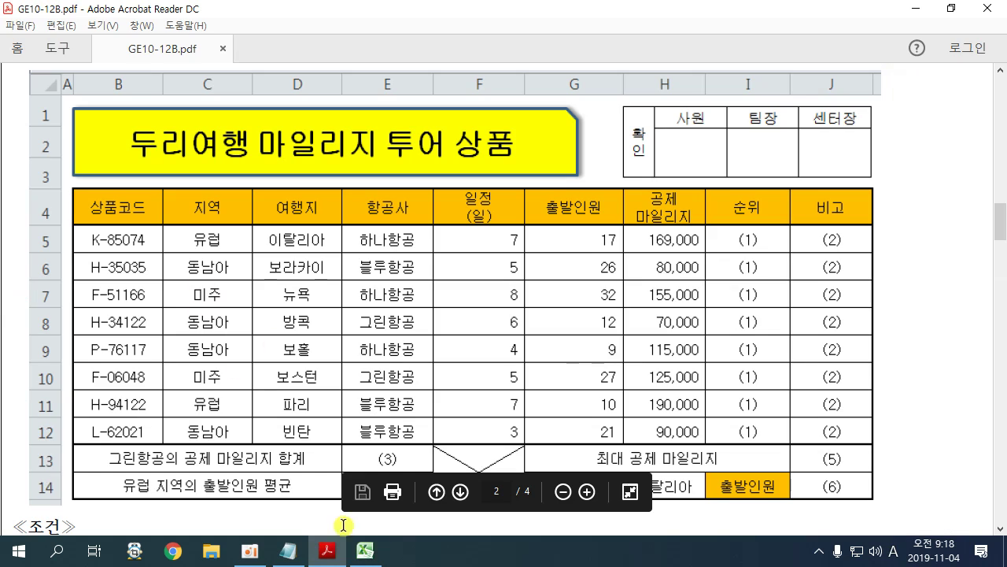
click(365, 550)
Step: Widen columns C and D, checking each against the reference PDF
drag(143, 147, 184, 147)
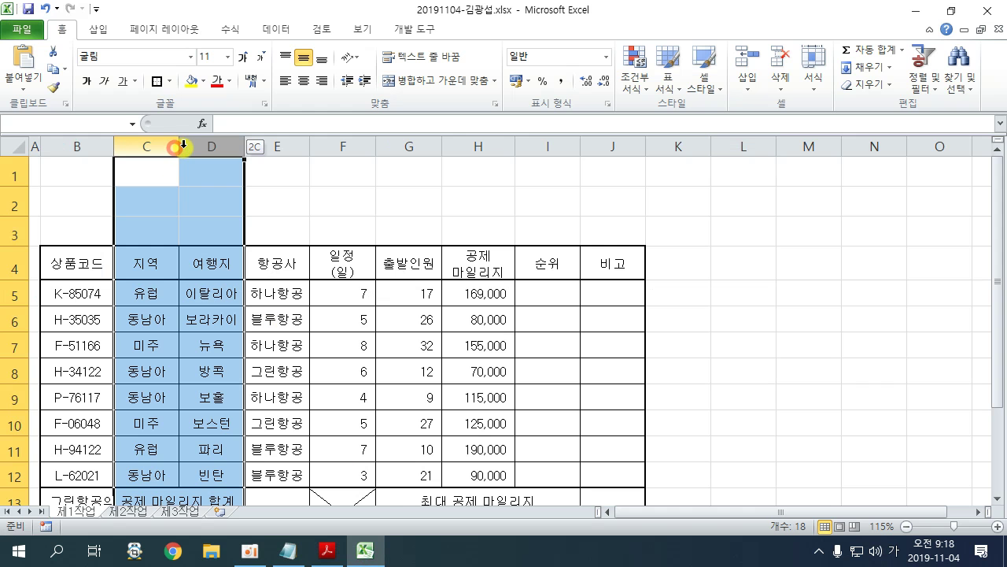
click(147, 145)
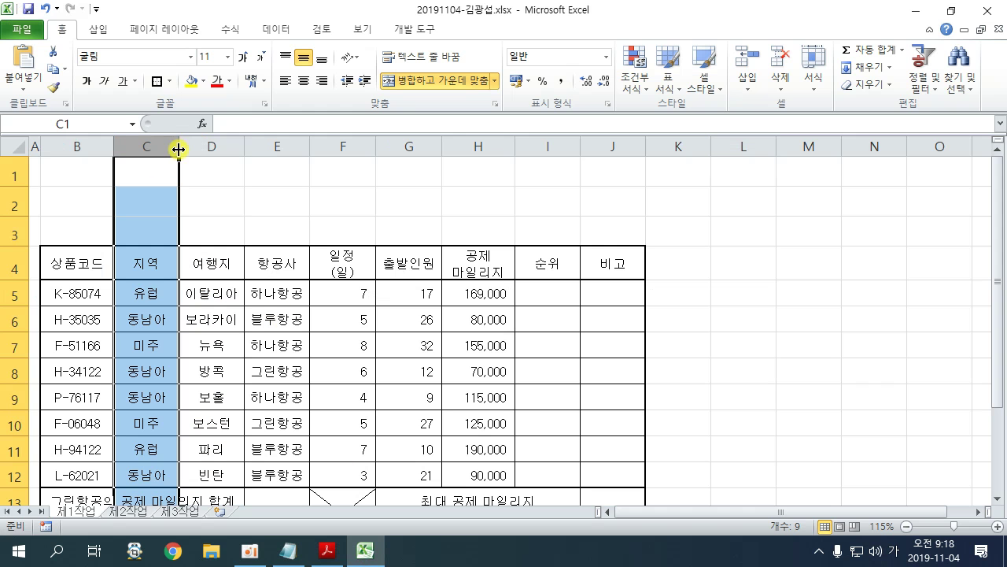
drag(178, 151, 192, 151)
click(244, 293)
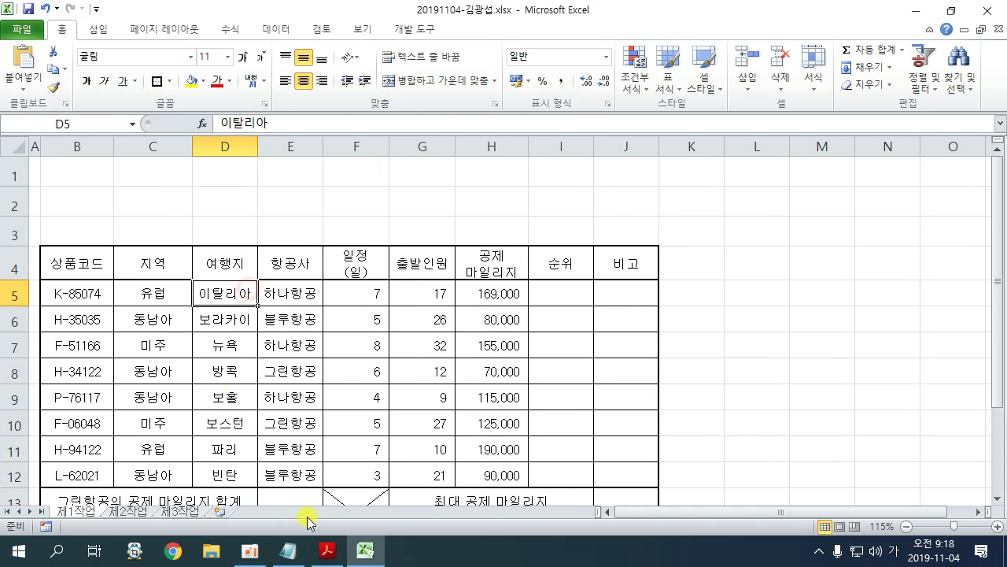
click(328, 551)
click(364, 550)
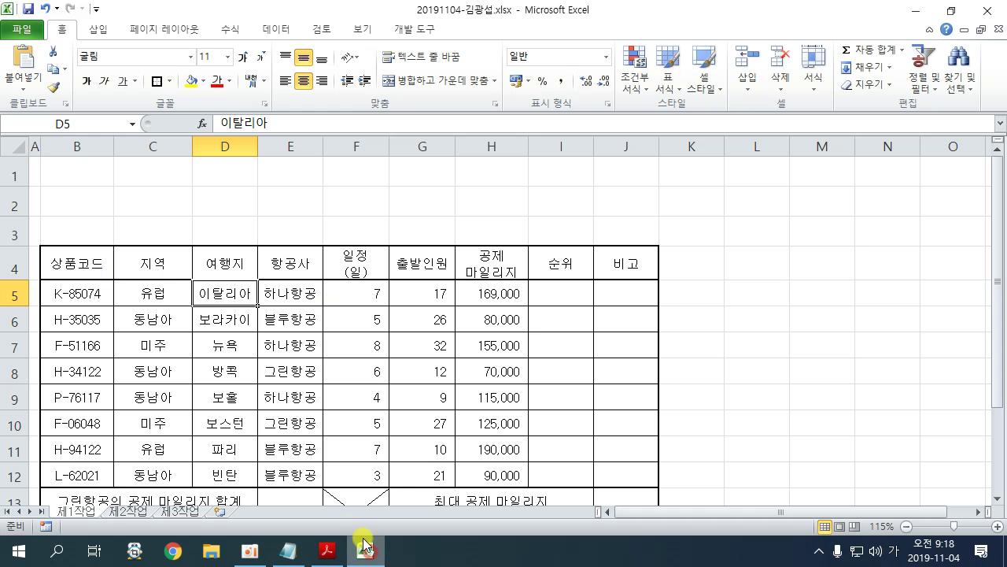
click(253, 147)
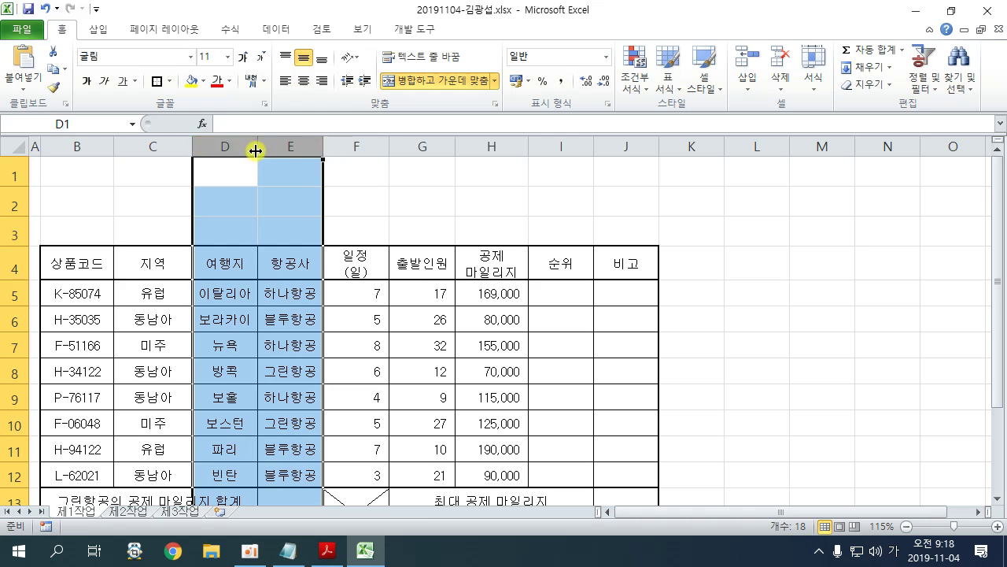
drag(258, 154, 265, 153)
click(335, 318)
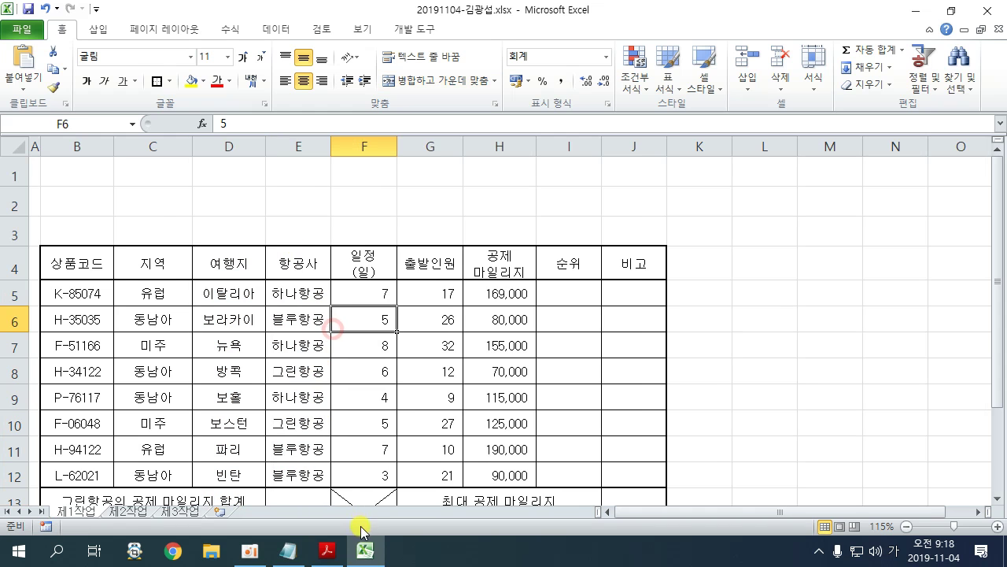
click(325, 555)
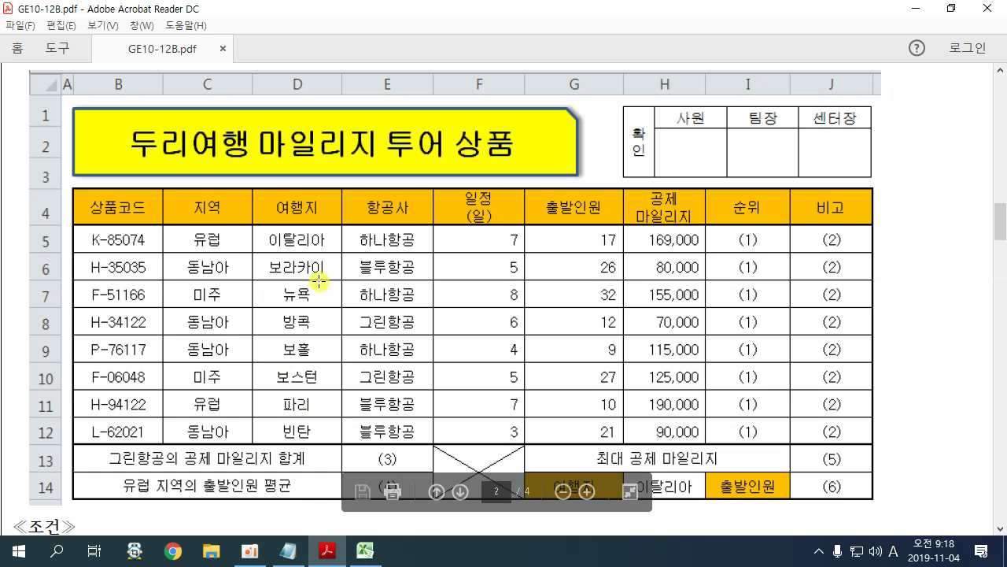
click(364, 550)
Step: Widen columns E, F (to 11.25) and G to match the reference
click(384, 347)
drag(331, 149, 340, 147)
click(325, 555)
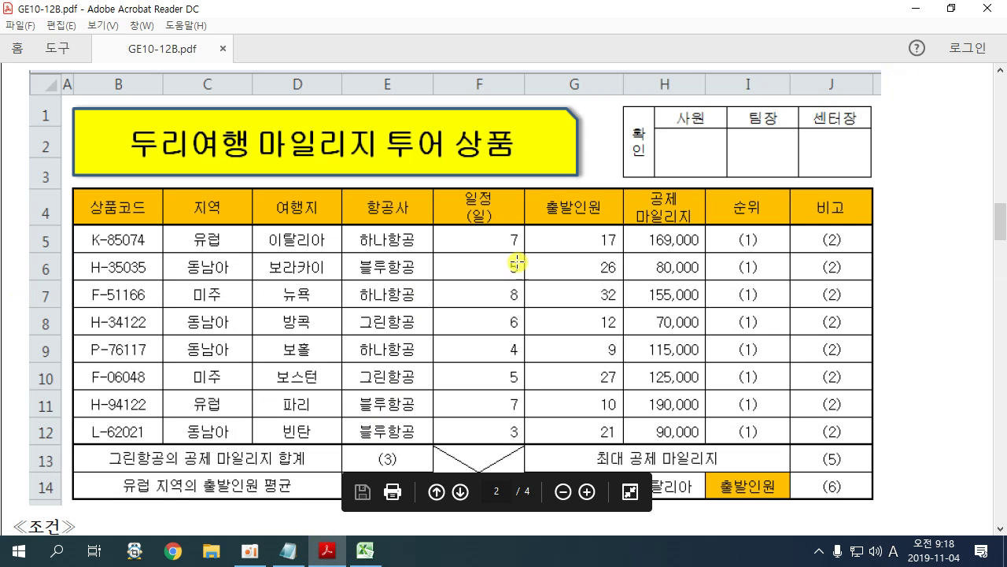
click(365, 550)
drag(407, 148, 427, 147)
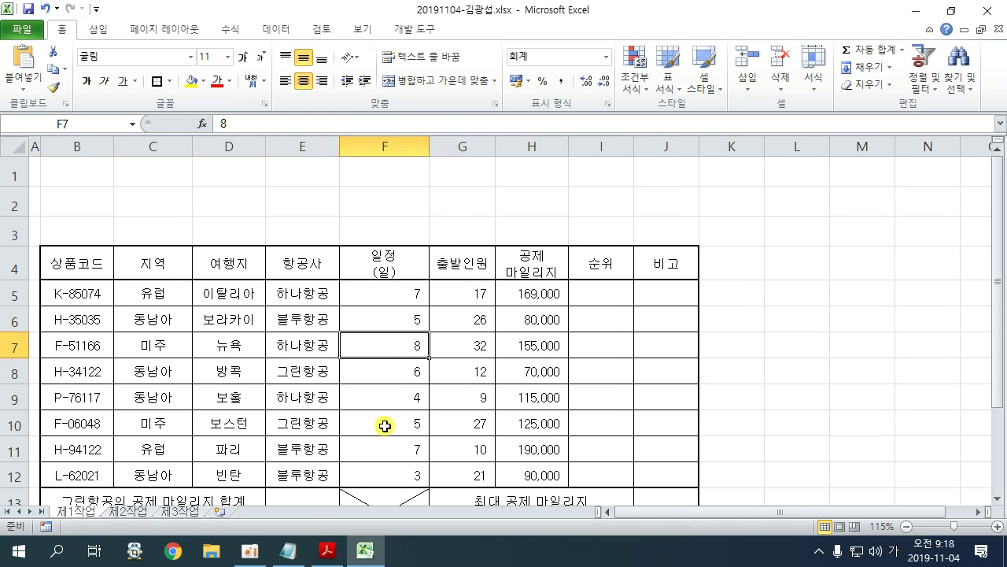
click(325, 550)
click(364, 551)
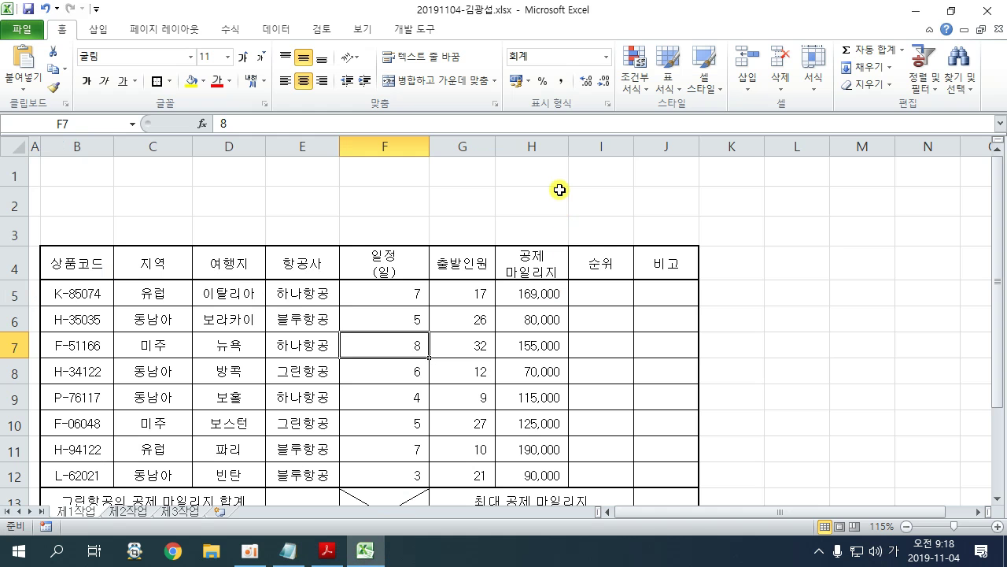
drag(498, 143, 509, 142)
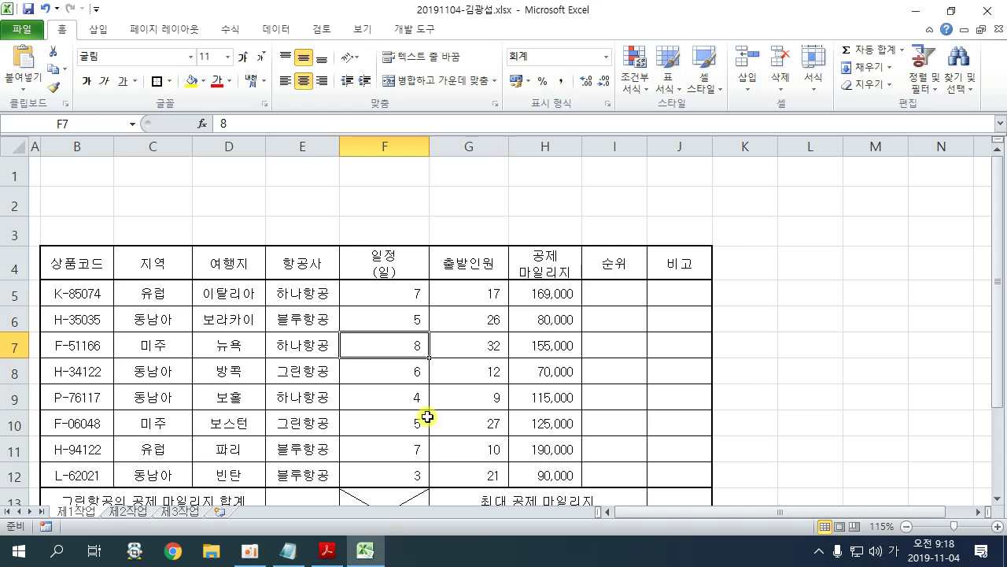
click(325, 551)
click(364, 550)
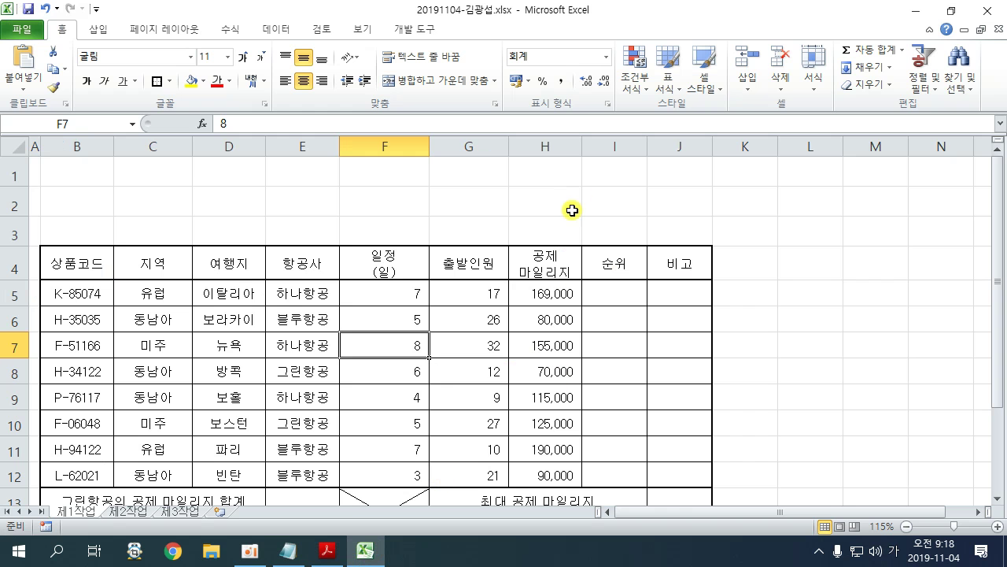
Step: Widen columns H, I and J to match the reference layout
drag(583, 150, 589, 150)
click(325, 550)
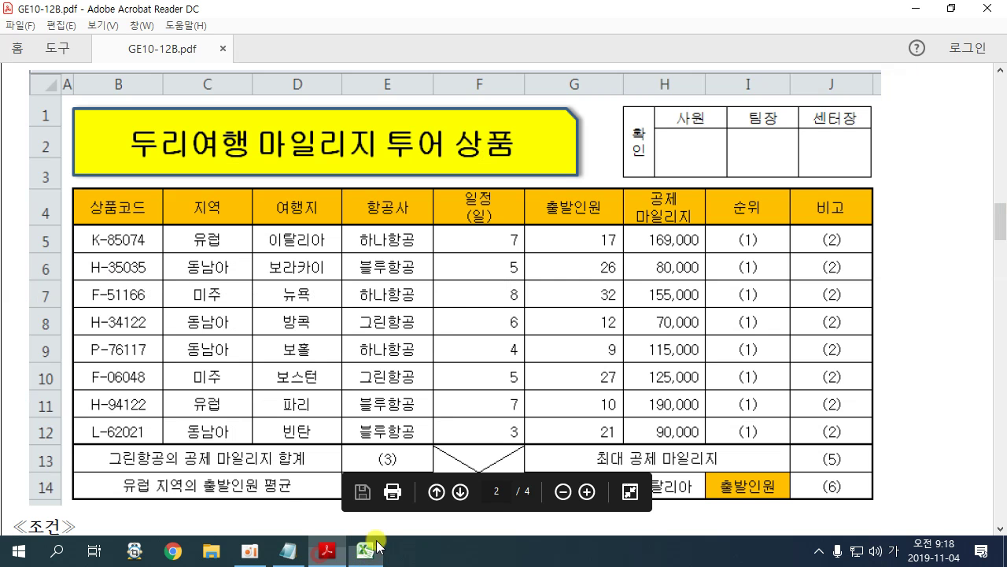
click(365, 550)
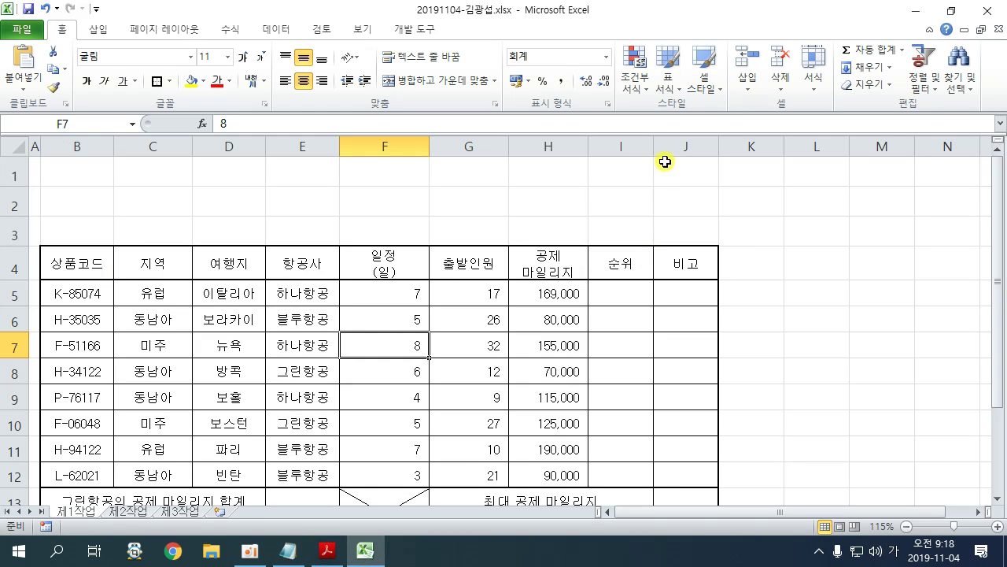
drag(655, 150, 656, 150)
drag(719, 147, 729, 147)
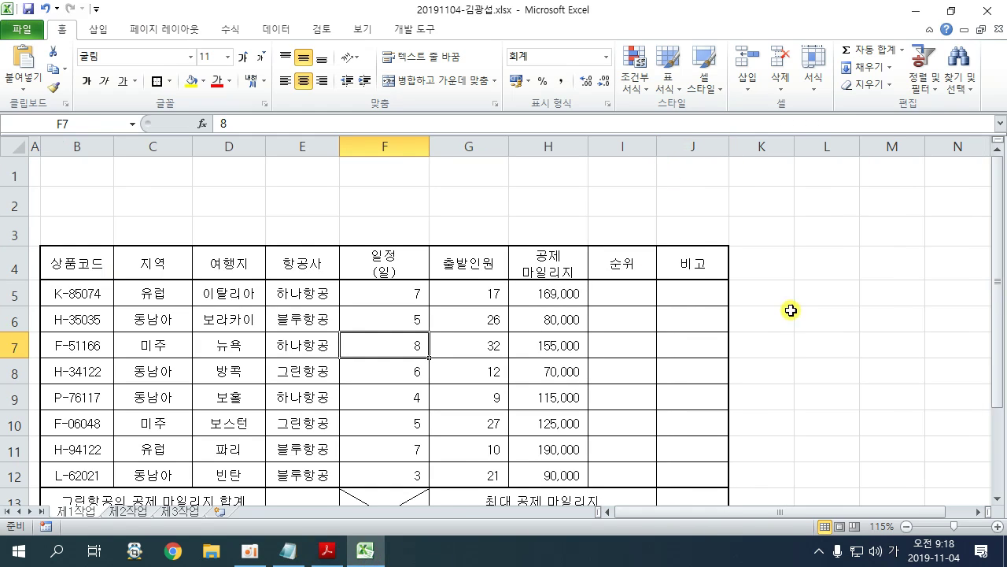
click(787, 315)
scroll(584, 338, down, 4)
scroll(587, 337, up, 4)
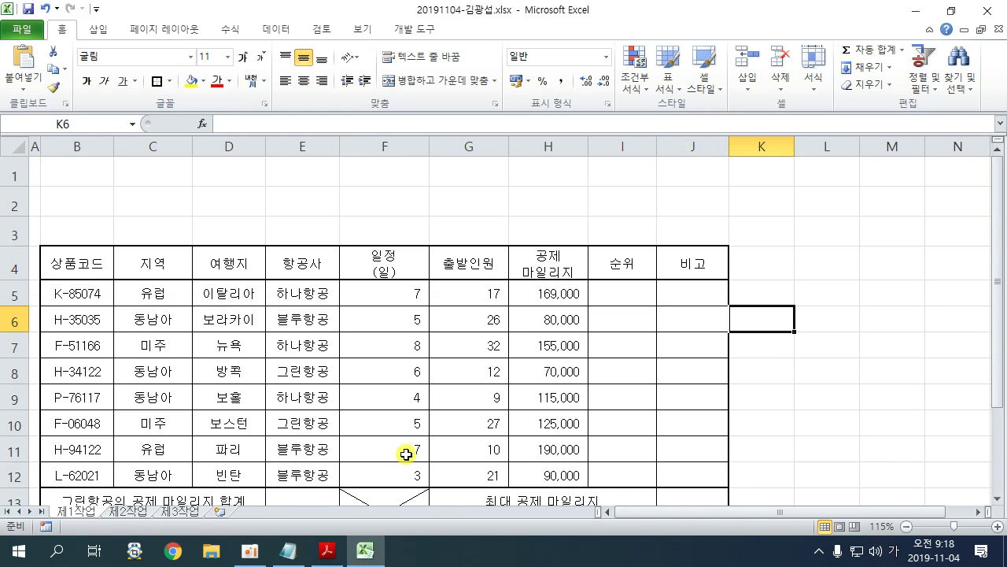
Step: Find the 2019년 10월 정기검정 B형 round and its 조건 편집 heading in Notepad, then switch to the PDF
click(289, 550)
scroll(513, 410, down, 3)
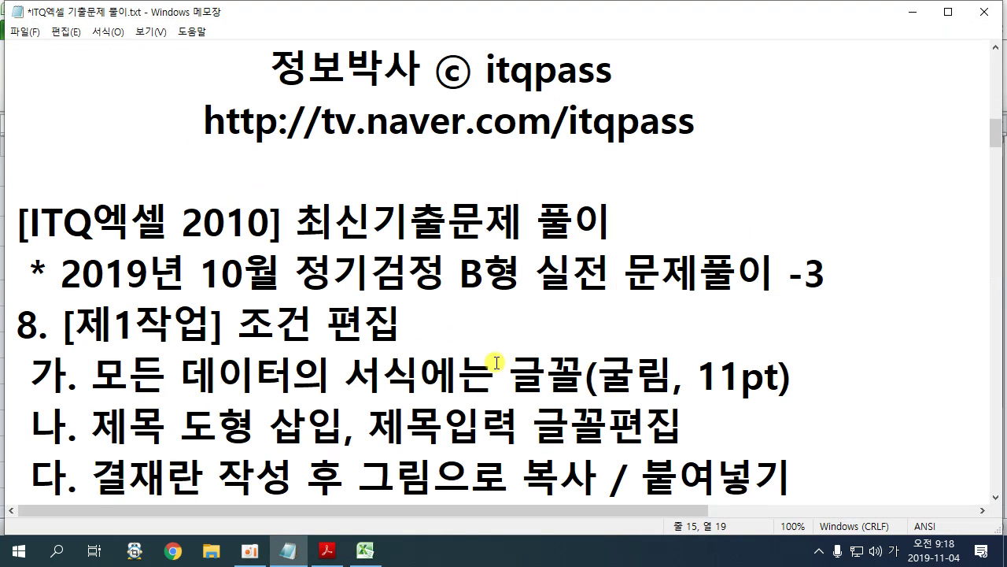
scroll(496, 362, down, 1)
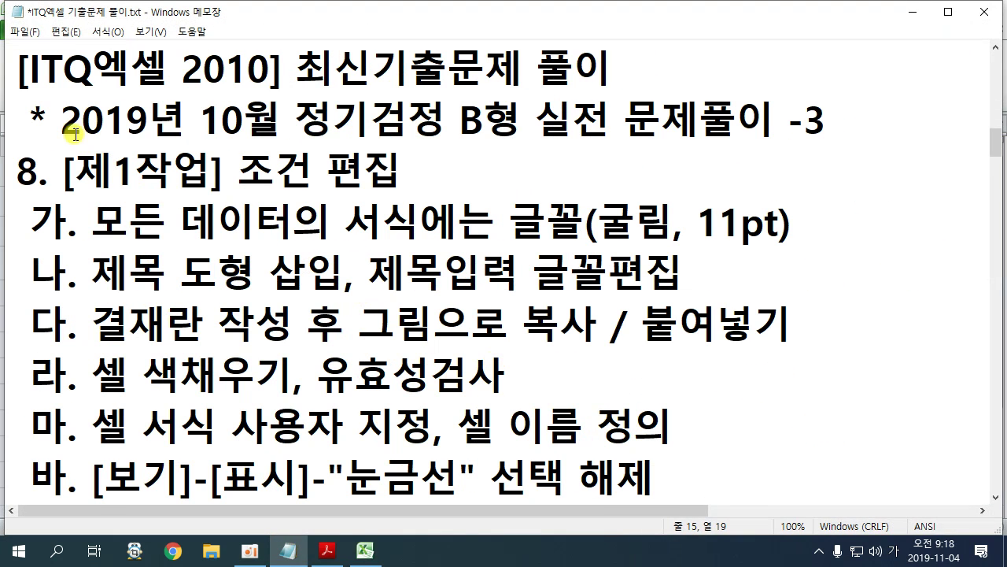
drag(75, 134, 508, 135)
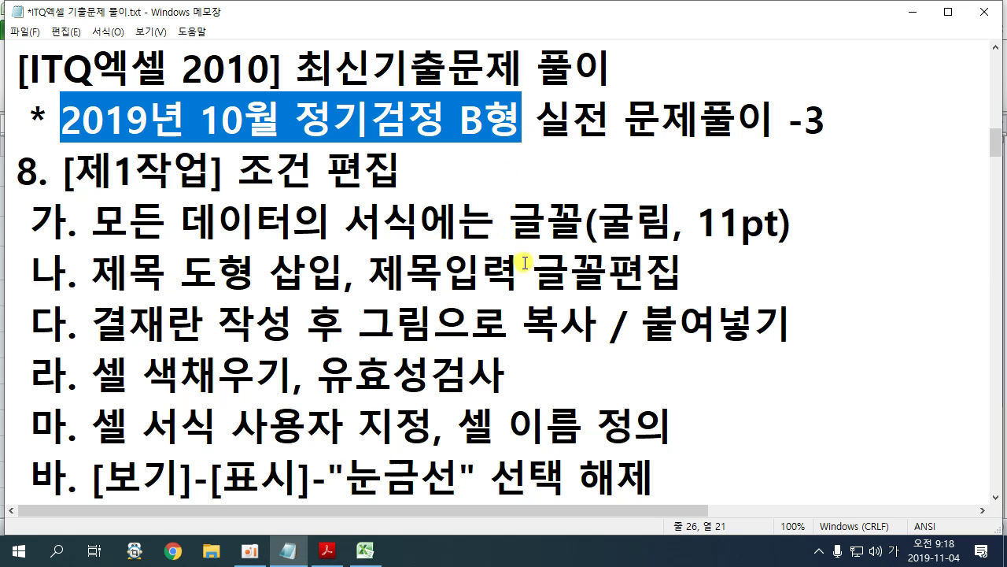
drag(236, 168, 400, 167)
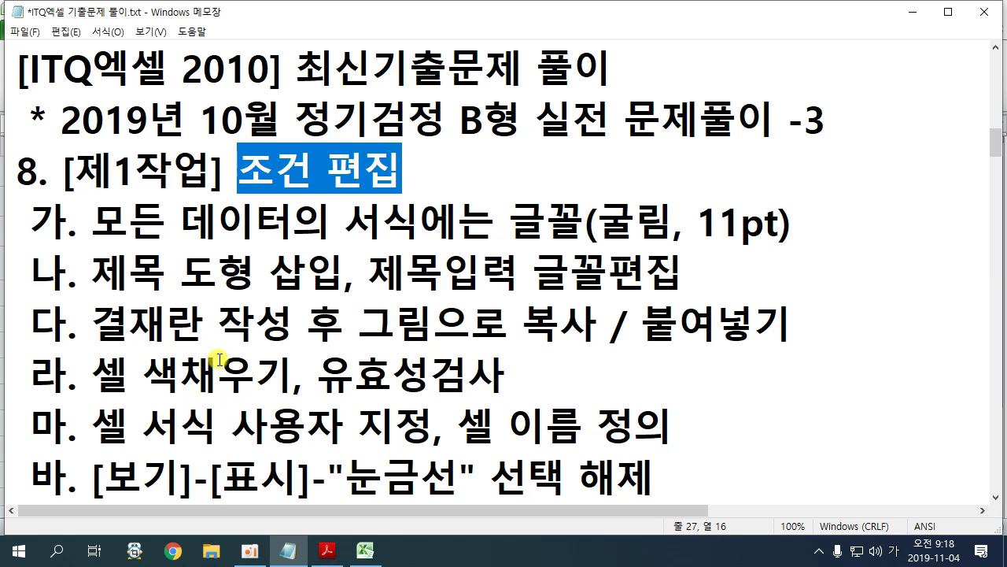
click(327, 551)
scroll(329, 344, down, 2)
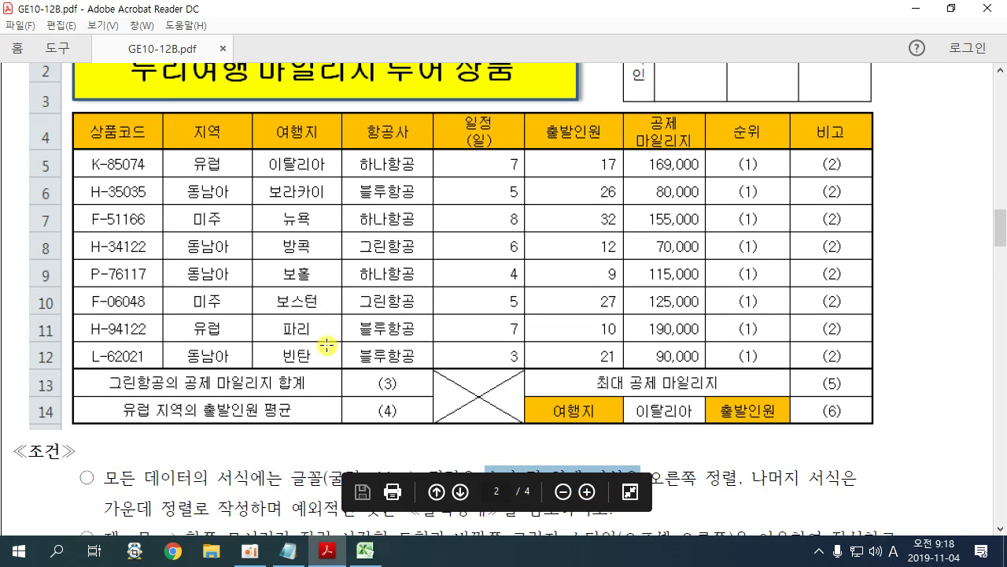
scroll(326, 344, down, 9)
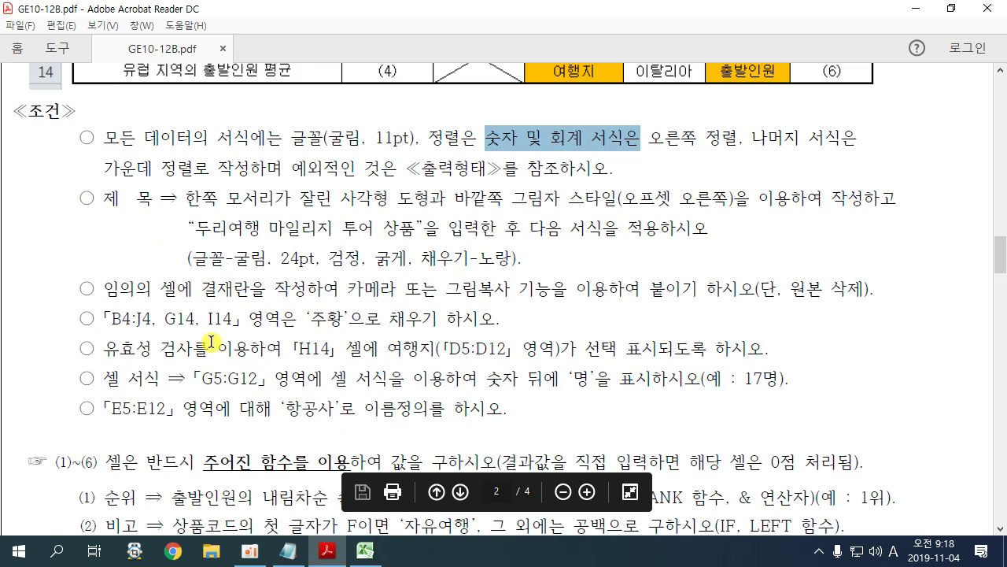
drag(55, 183, 708, 175)
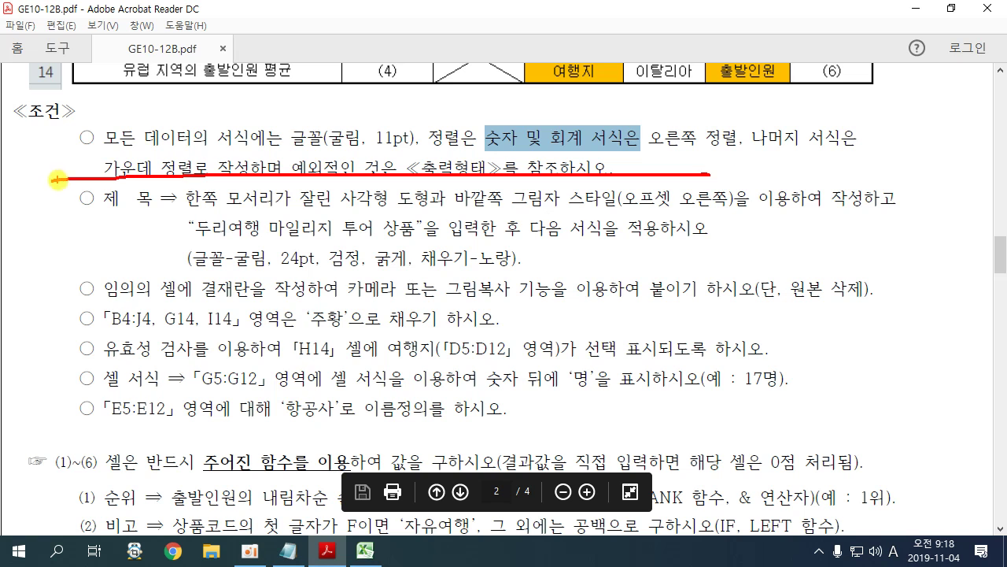
drag(56, 181, 53, 225)
mouse_move(52, 385)
mouse_down()
mouse_move(52, 429)
mouse_move(557, 432)
mouse_up()
key(Escape)
scroll(315, 260, up, 14)
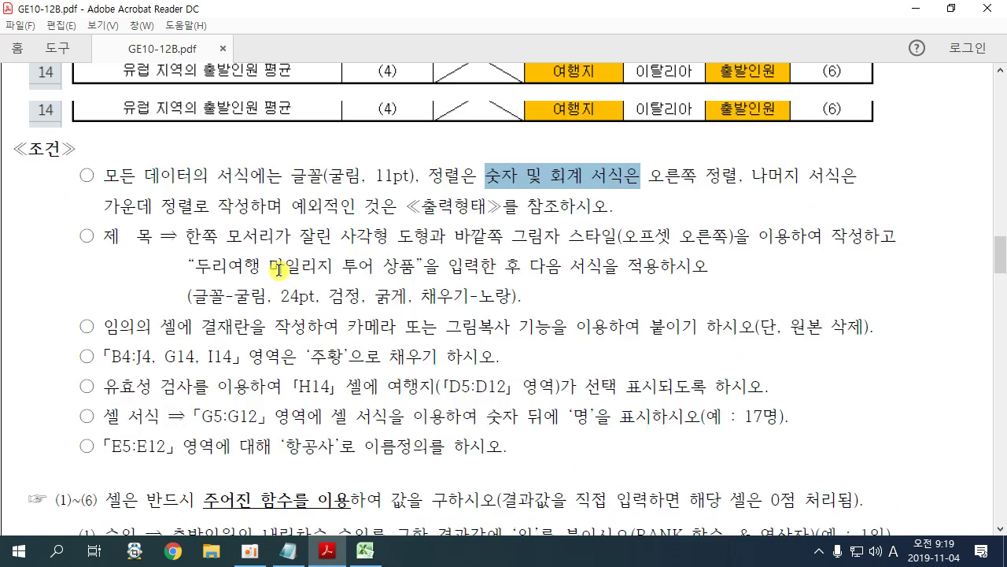
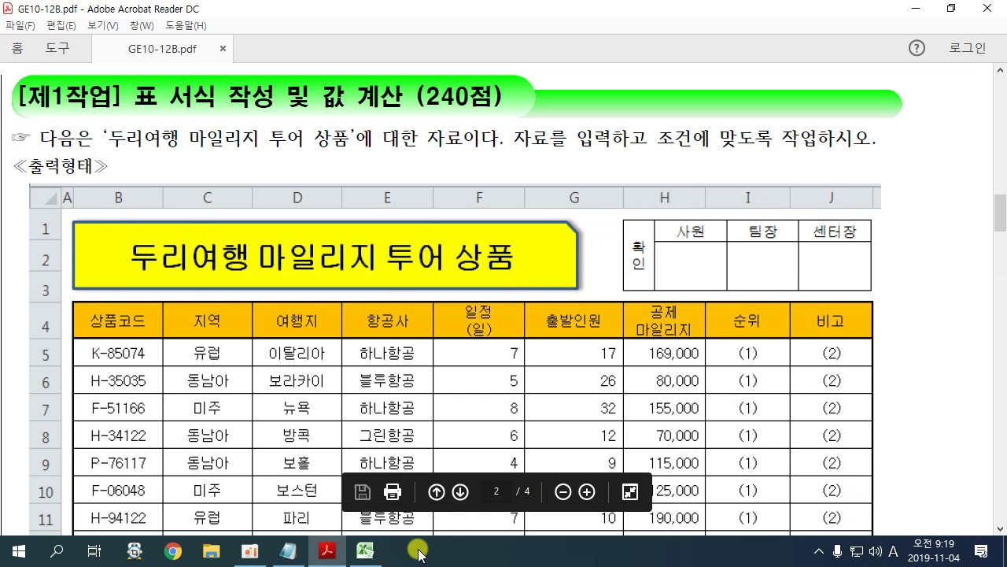
Step: Draw a Snip Single Corner Rectangle spanning B1:G3 above the mileage table
click(365, 550)
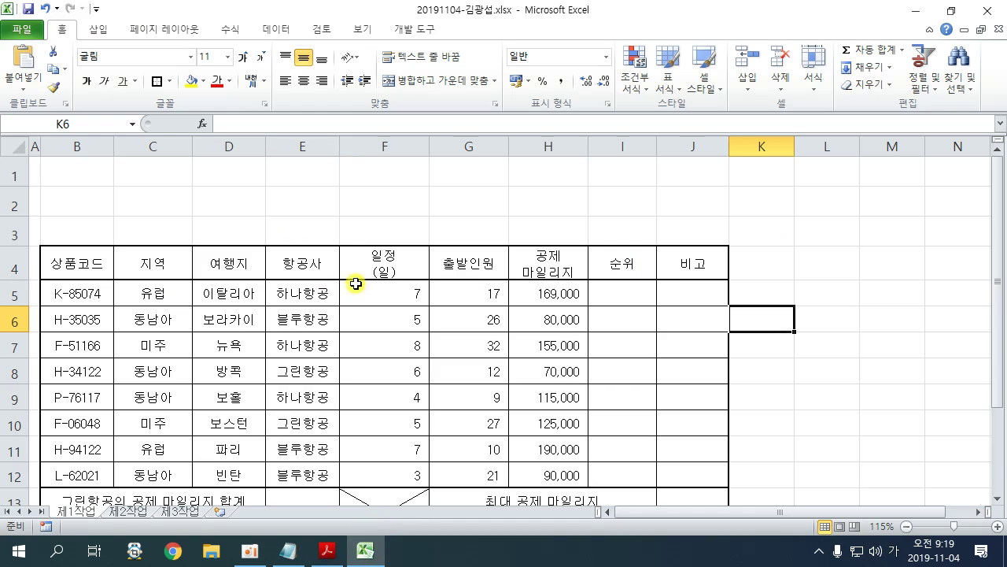
click(98, 29)
click(165, 78)
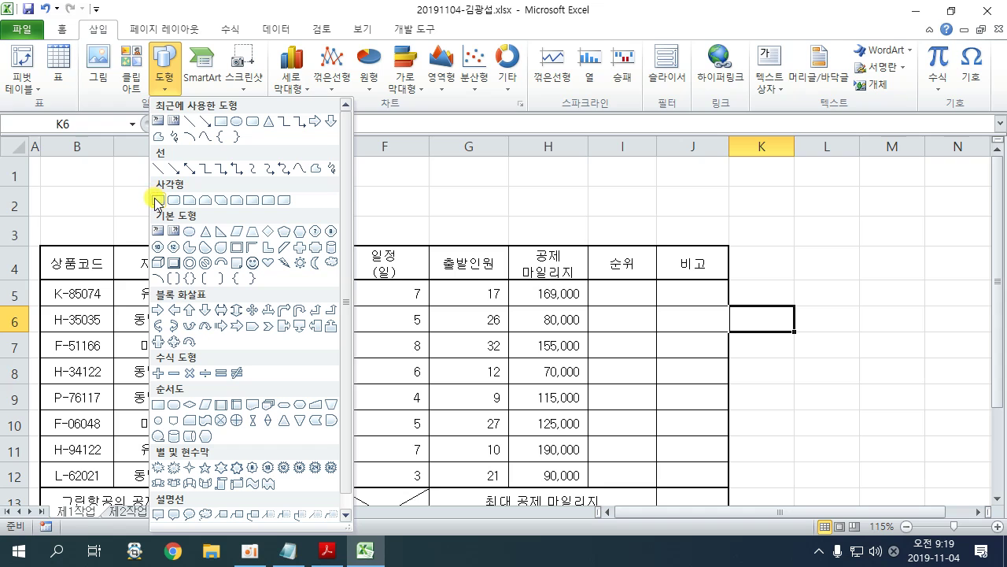
click(189, 200)
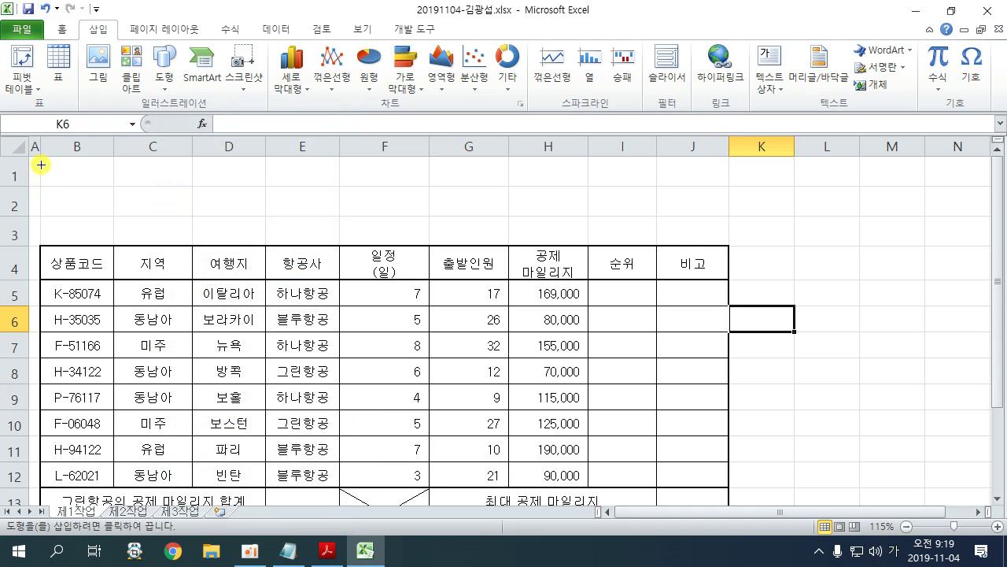
mouse_move(44, 170)
mouse_down()
mouse_move(418, 197)
mouse_move(472, 223)
mouse_move(472, 236)
mouse_up()
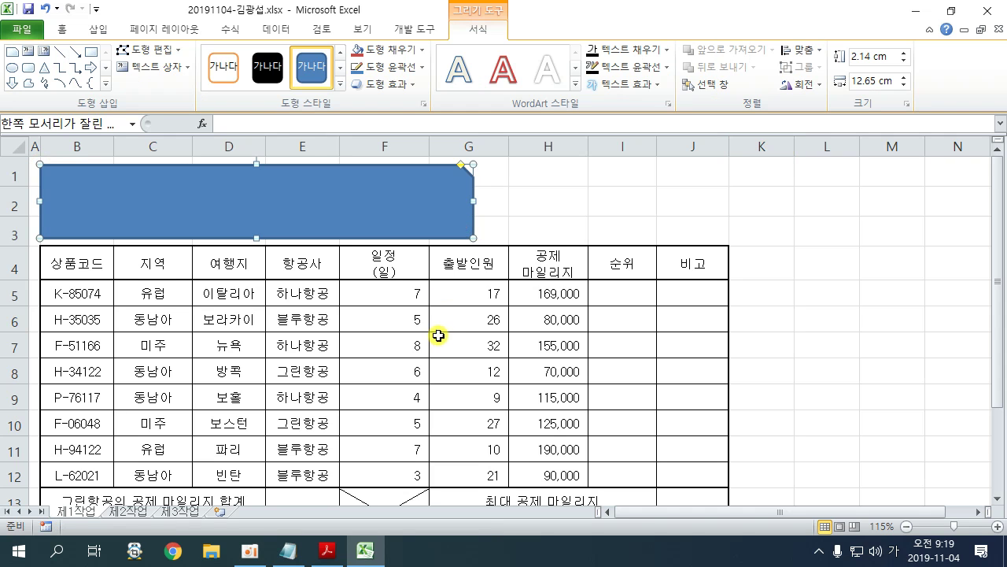
Step: Restore and tile the Excel and PDF windows so the instructions sit below the workbook
click(940, 12)
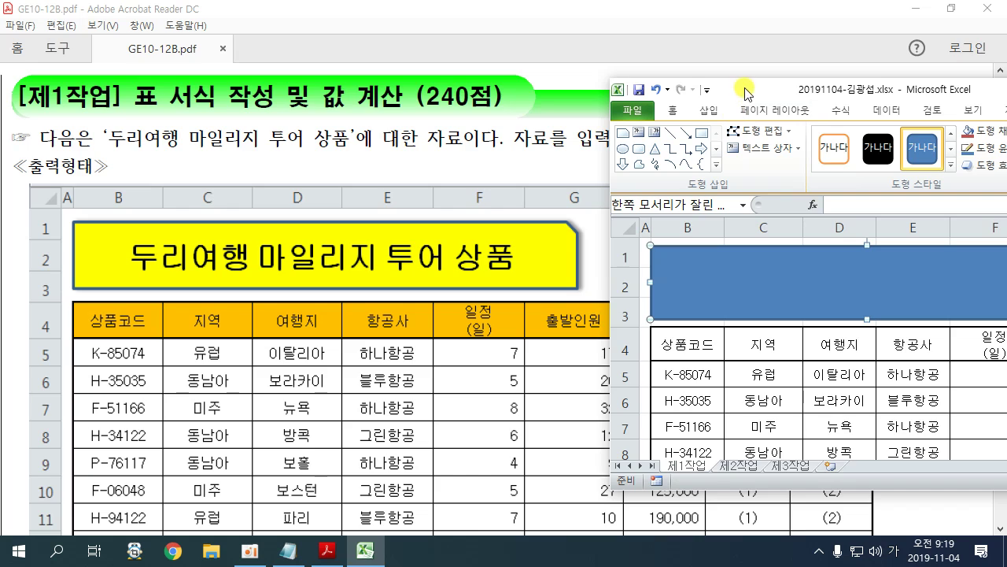
drag(739, 89, 125, 0)
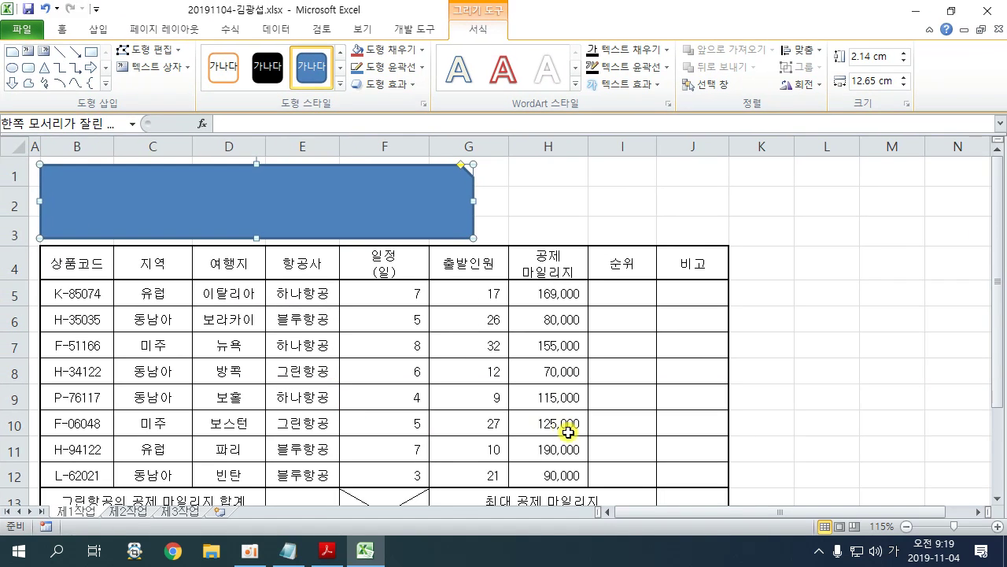
click(326, 551)
click(951, 11)
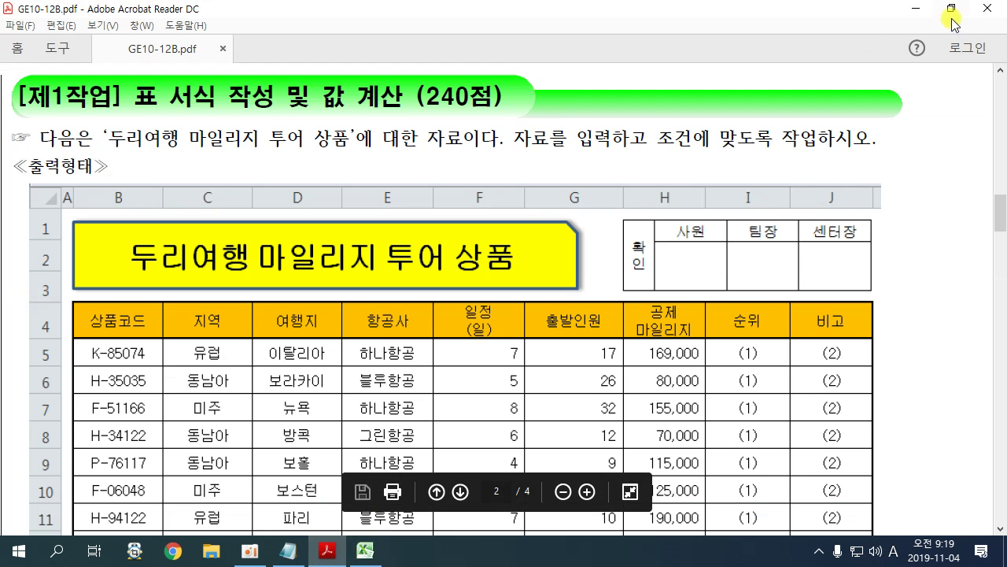
drag(383, 7, 367, 306)
drag(516, 433, 1004, 434)
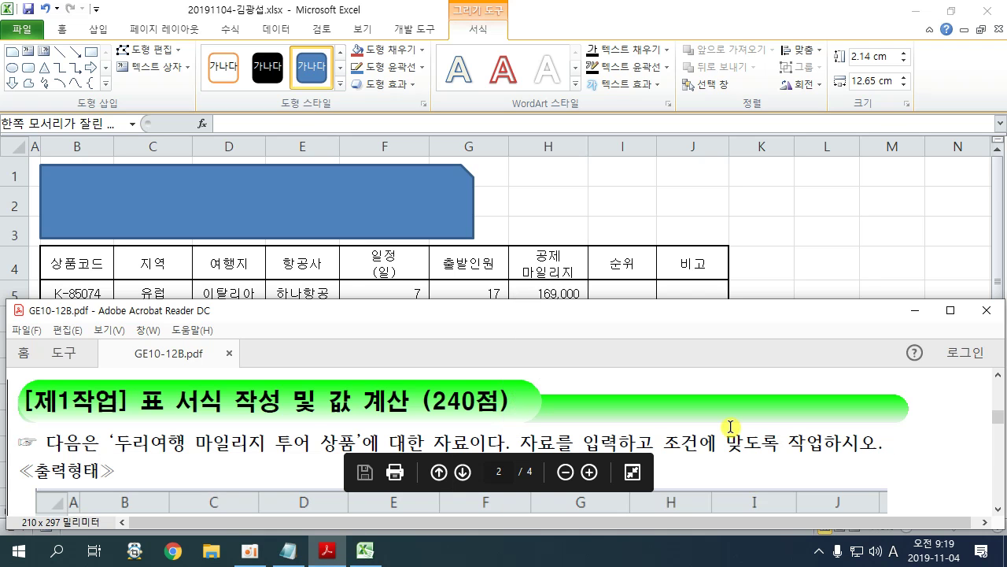
scroll(622, 441, down, 6)
scroll(601, 445, down, 8)
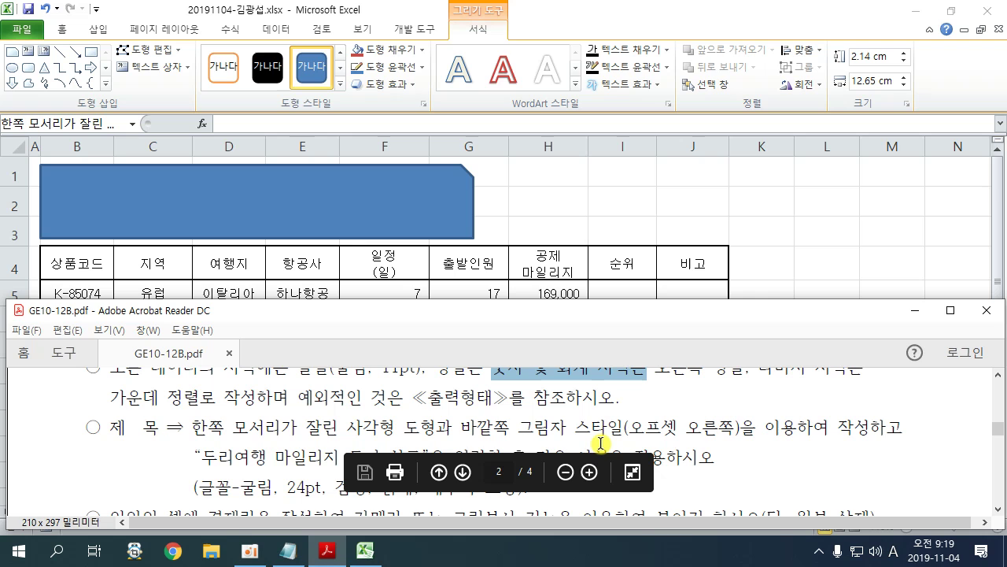
Step: Mark the shadow-style requirement in the PDF and position Excel above it
drag(462, 428, 734, 428)
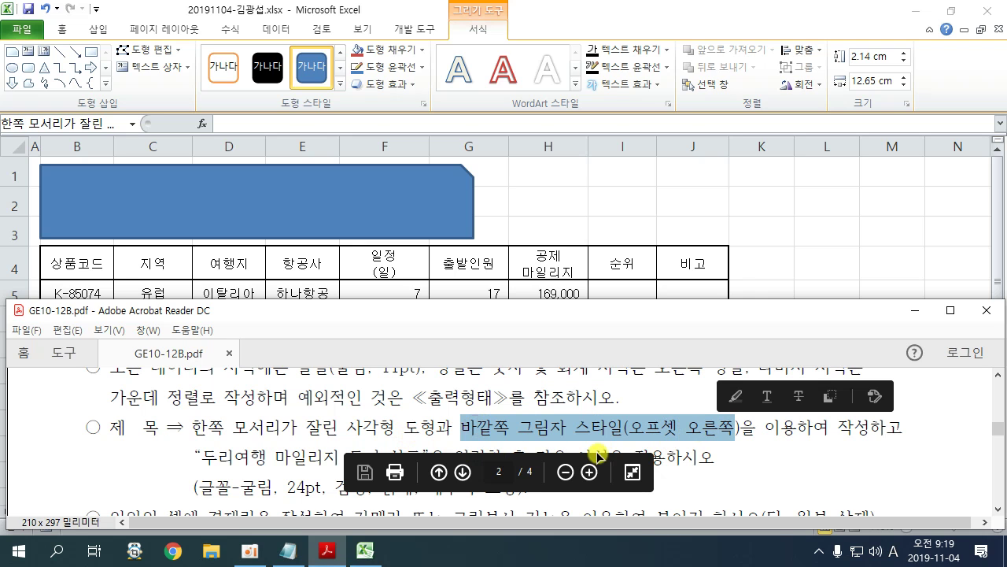
click(365, 551)
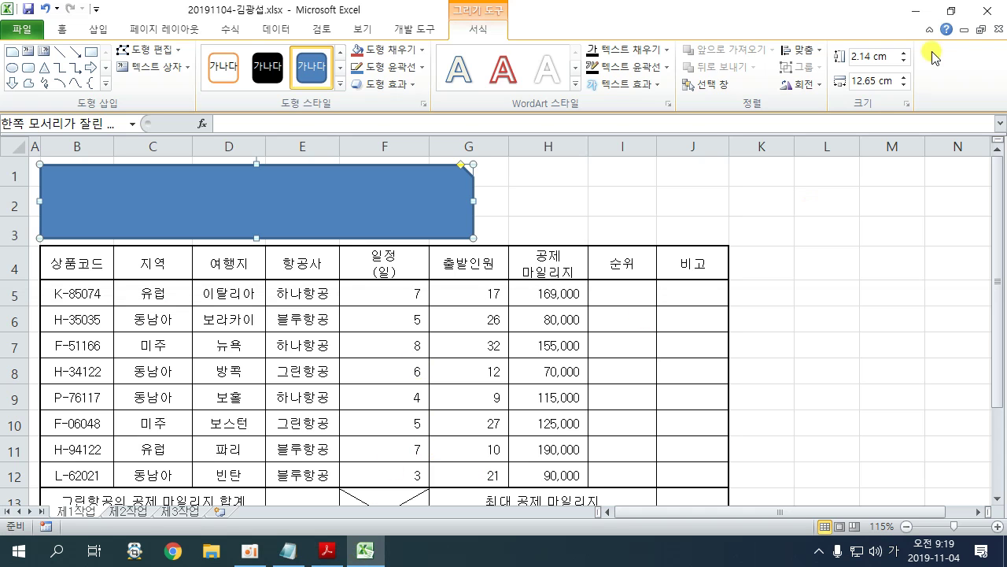
click(952, 11)
drag(764, 85, 153, 14)
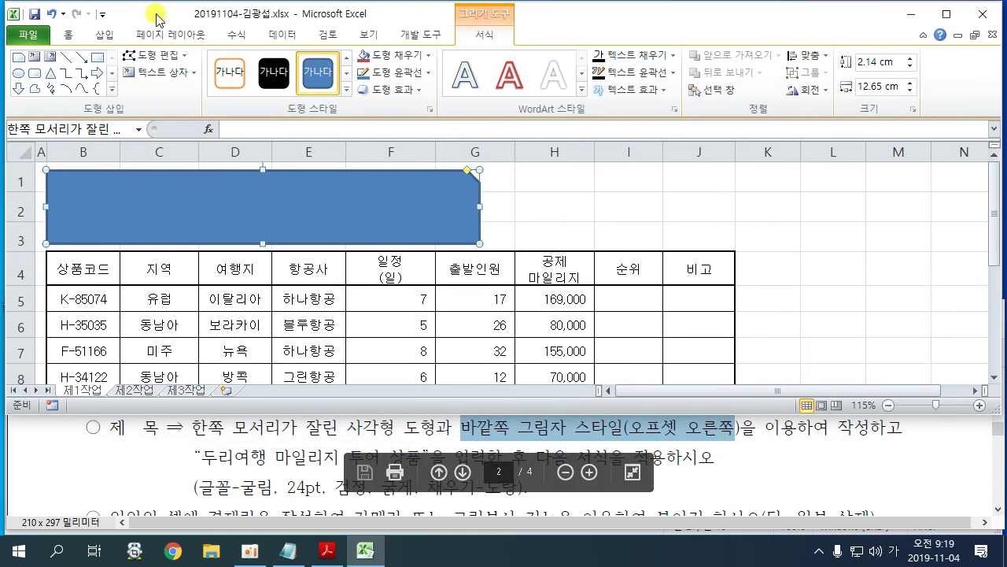
click(393, 96)
Step: Give the shape an Offset Right outer shadow and type the title 두리여행 마일리지 투어 상품
mouse_move(425, 159)
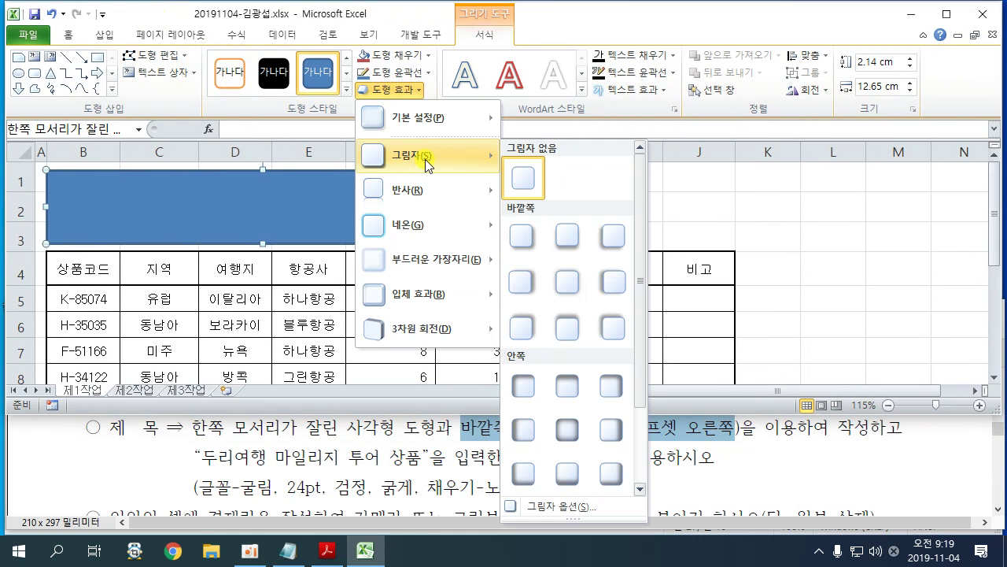
click(522, 285)
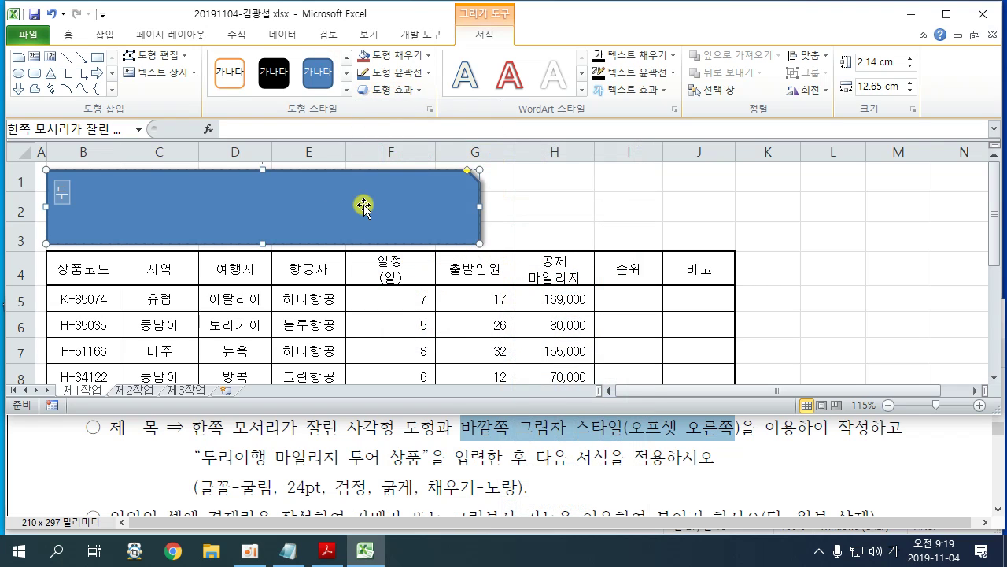
text(여행)
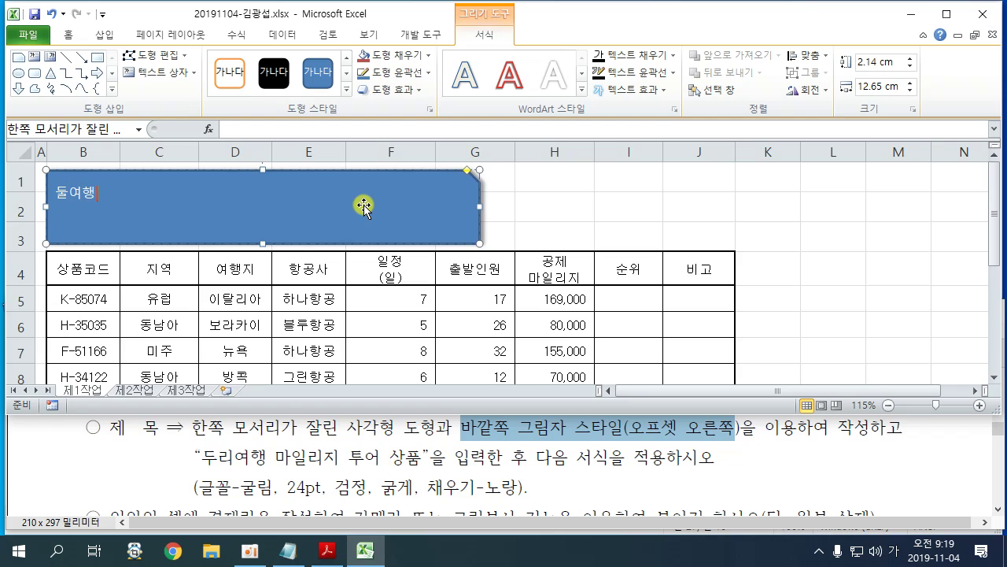
text(두리여행 마일리지 투어 상품)
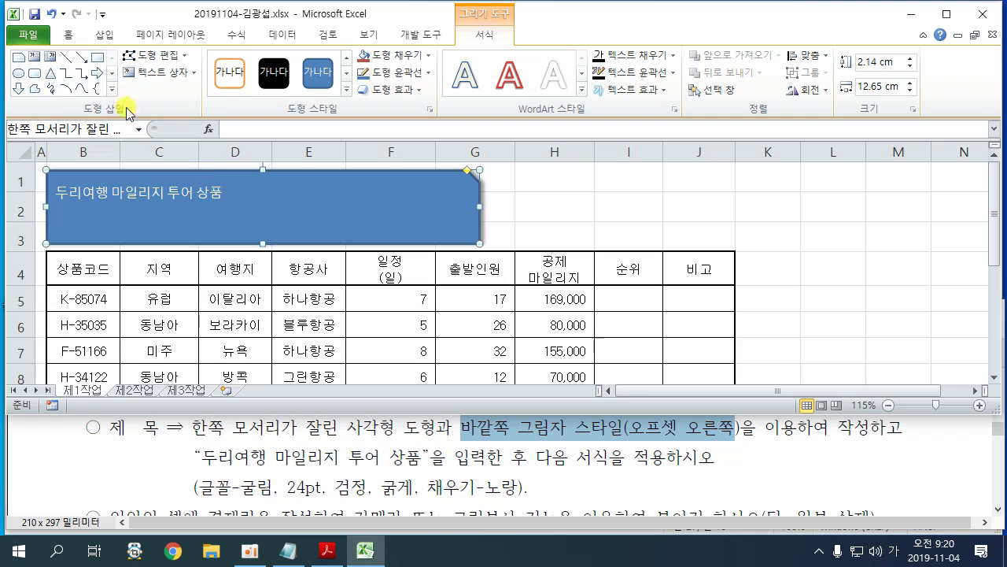
Step: Format the title as 24 pt black 굴림 text on a yellow shape fill
click(69, 34)
click(155, 62)
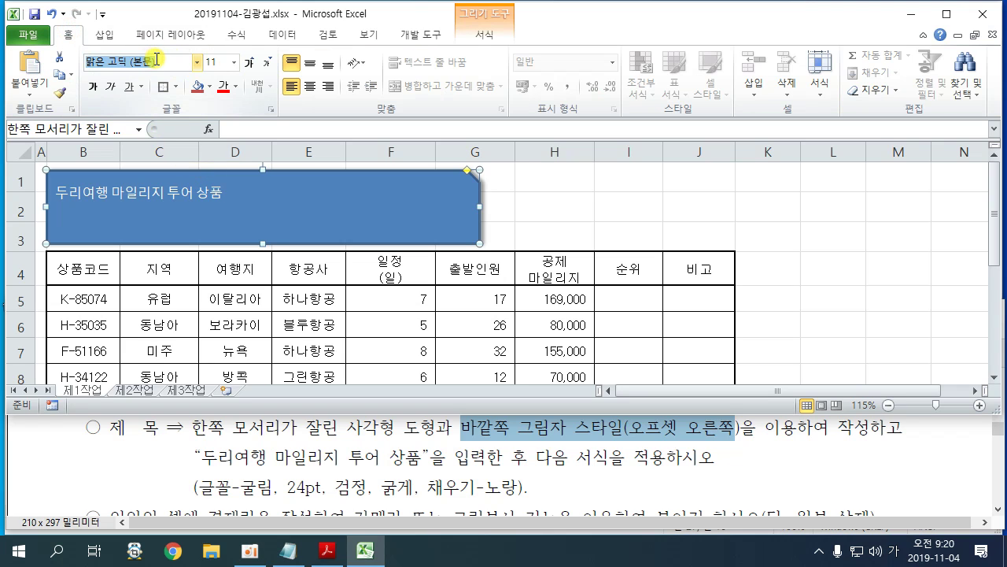
text(ㄱ)
text(굴림)
key(Return)
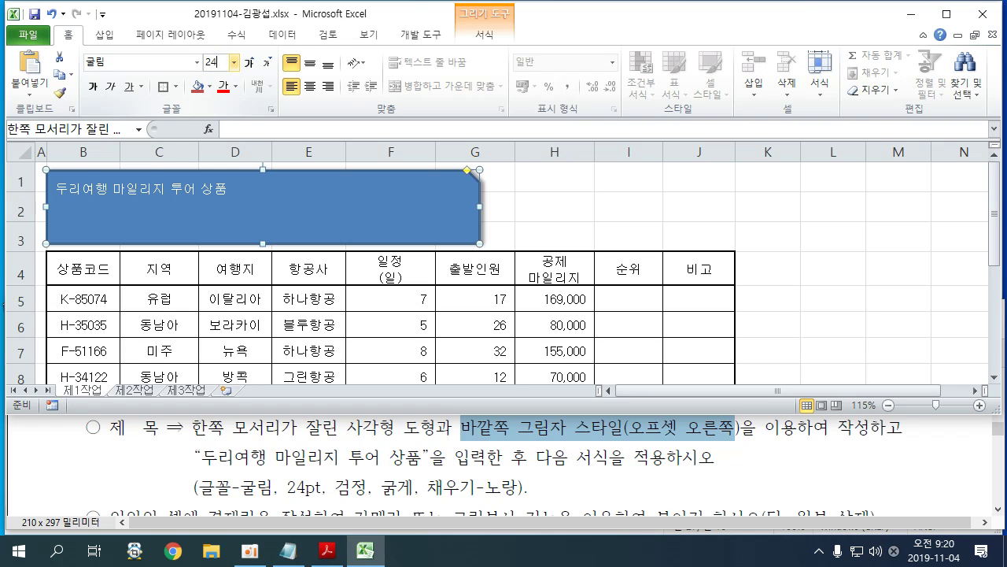
click(219, 61)
text(24)
key(Return)
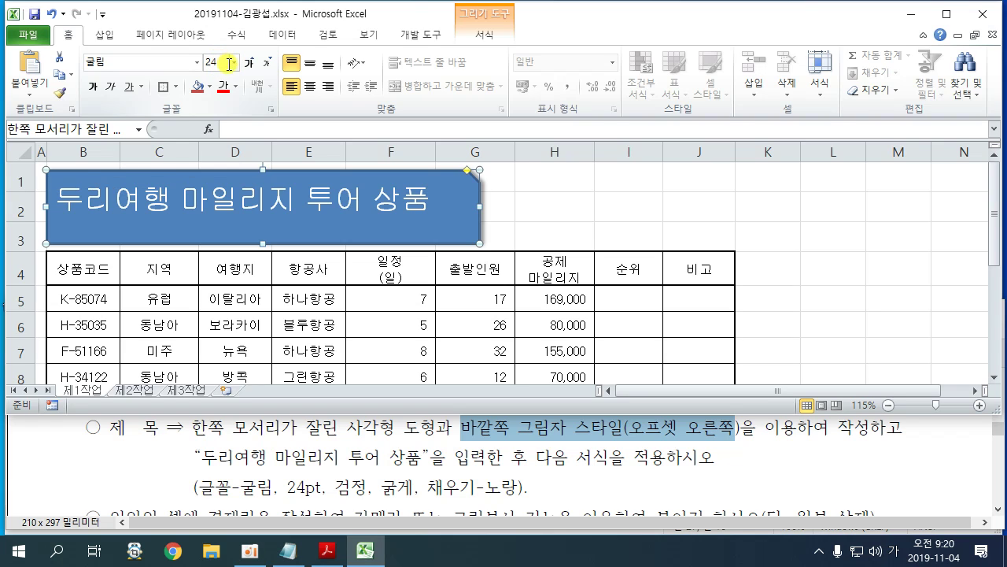
click(235, 86)
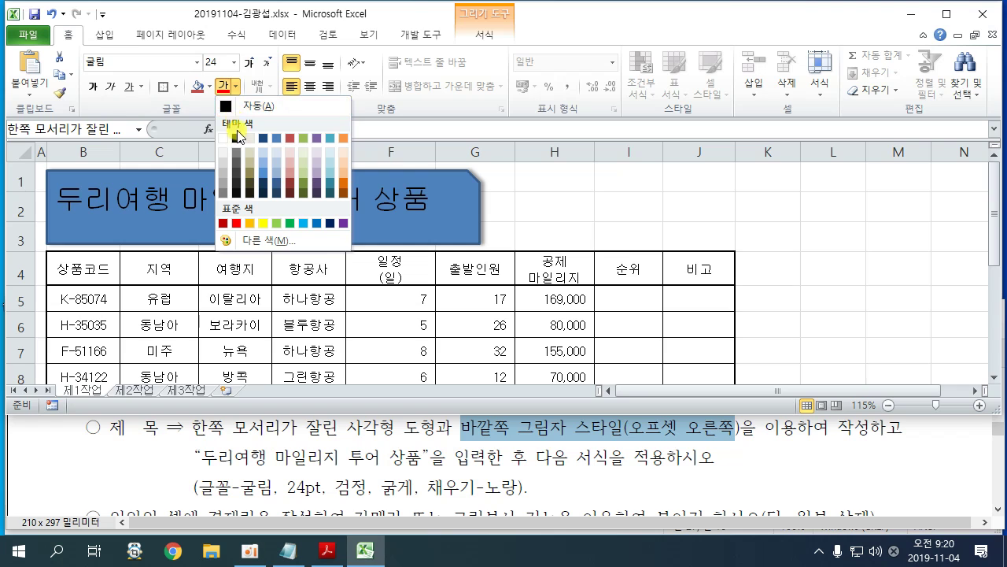
click(236, 138)
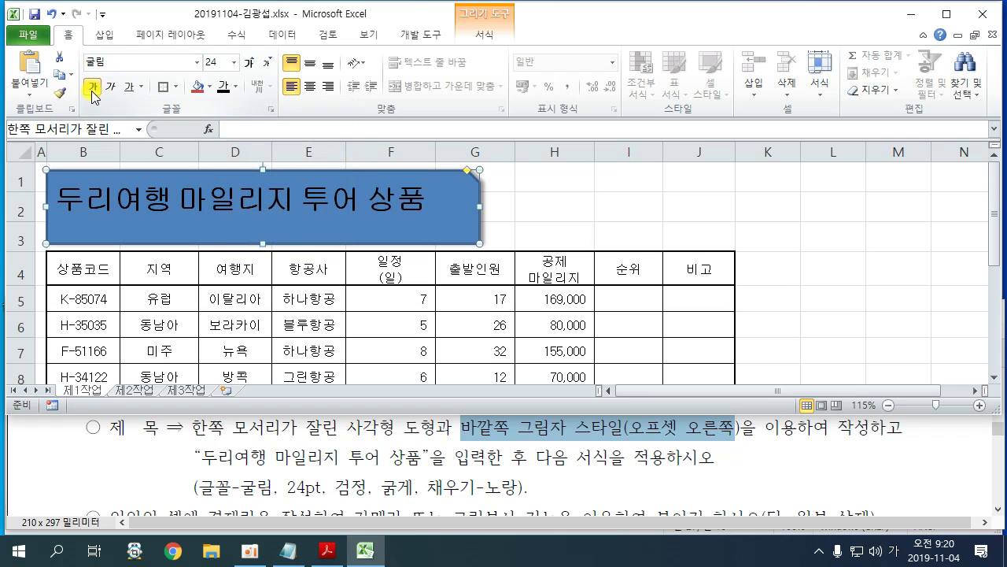
click(210, 87)
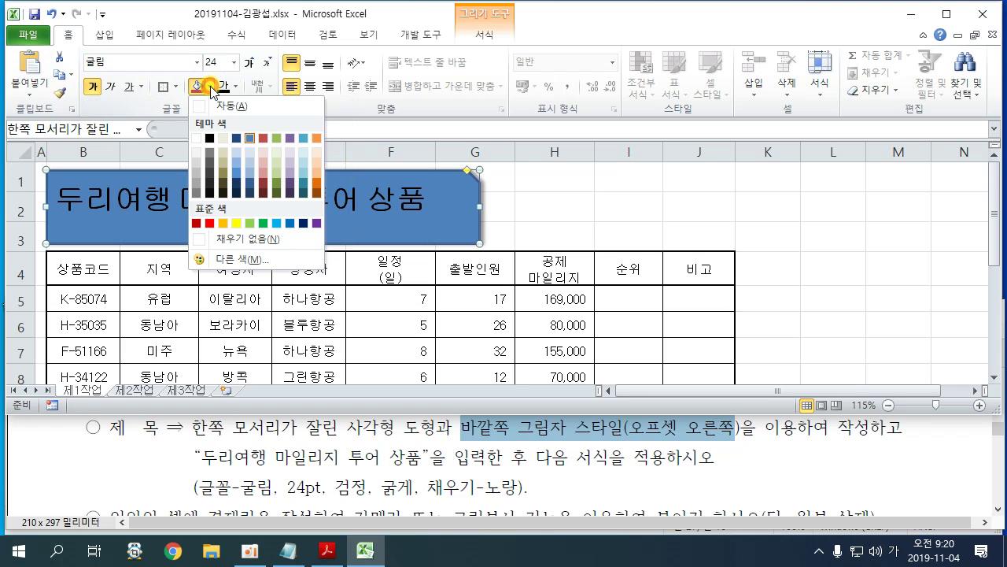
click(239, 229)
Step: Check the PDF sample, then center the title text vertically and horizontally
click(460, 442)
scroll(466, 442, up, 3)
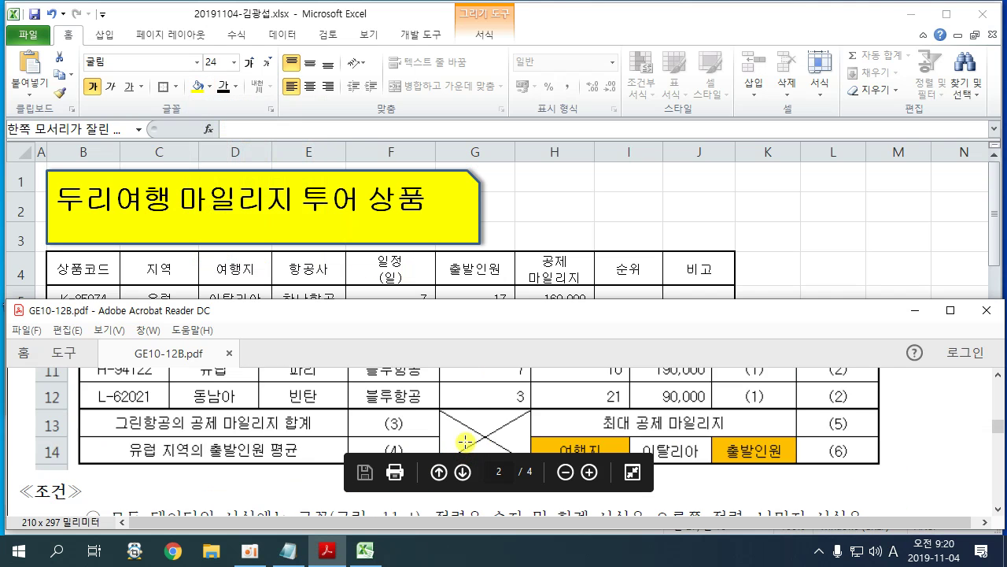
scroll(465, 442, up, 10)
scroll(467, 438, down, 1)
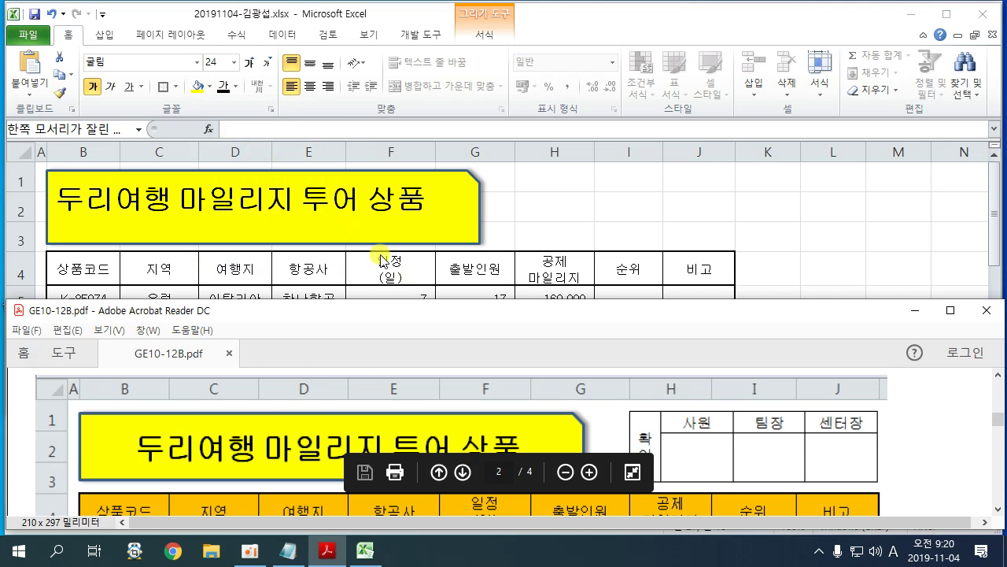
click(335, 177)
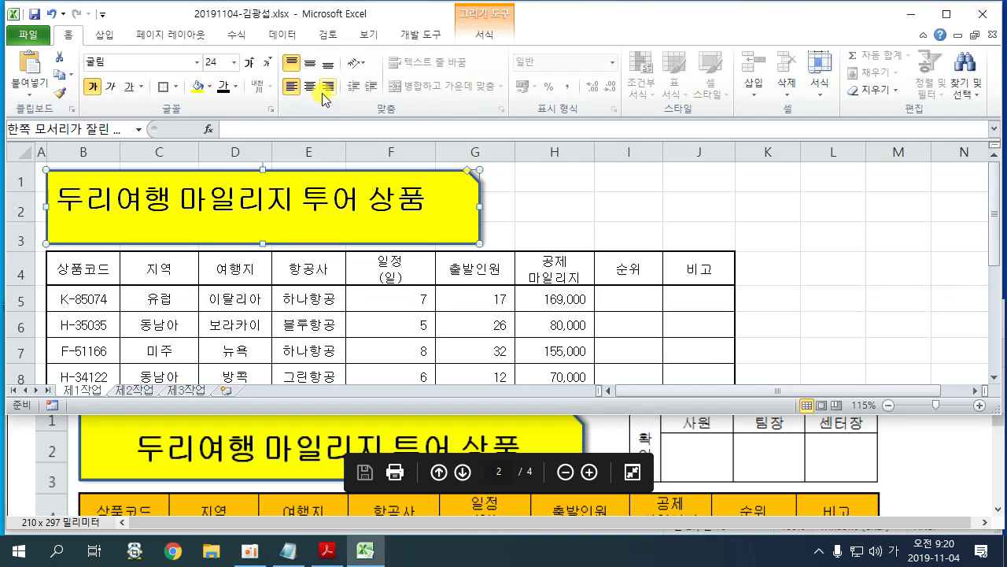
click(311, 67)
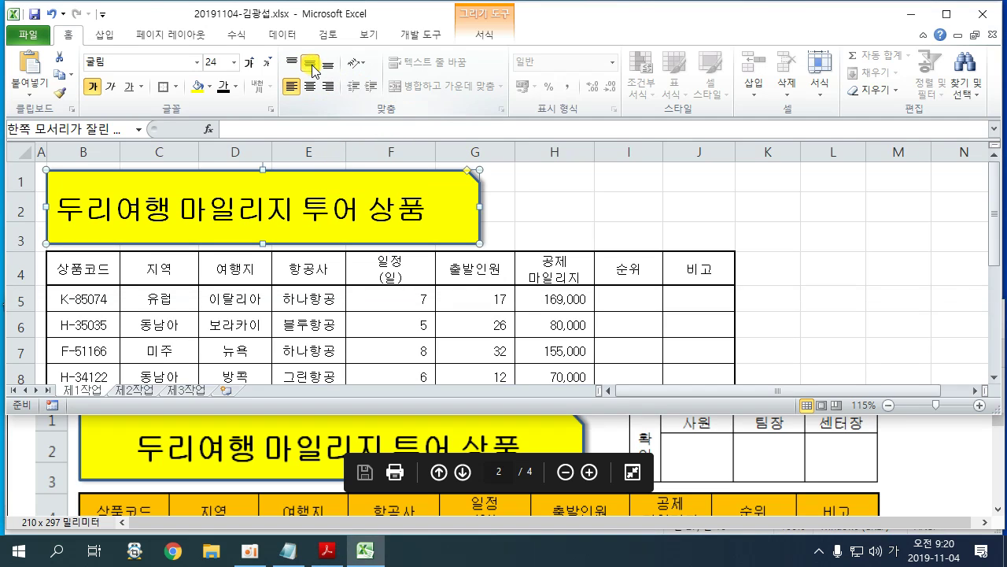
click(312, 89)
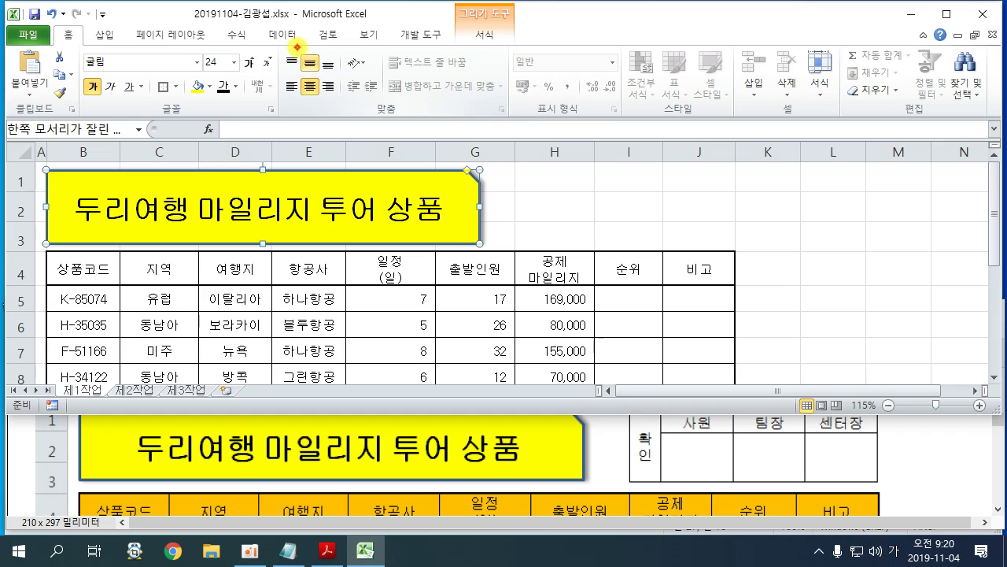
drag(298, 47, 324, 102)
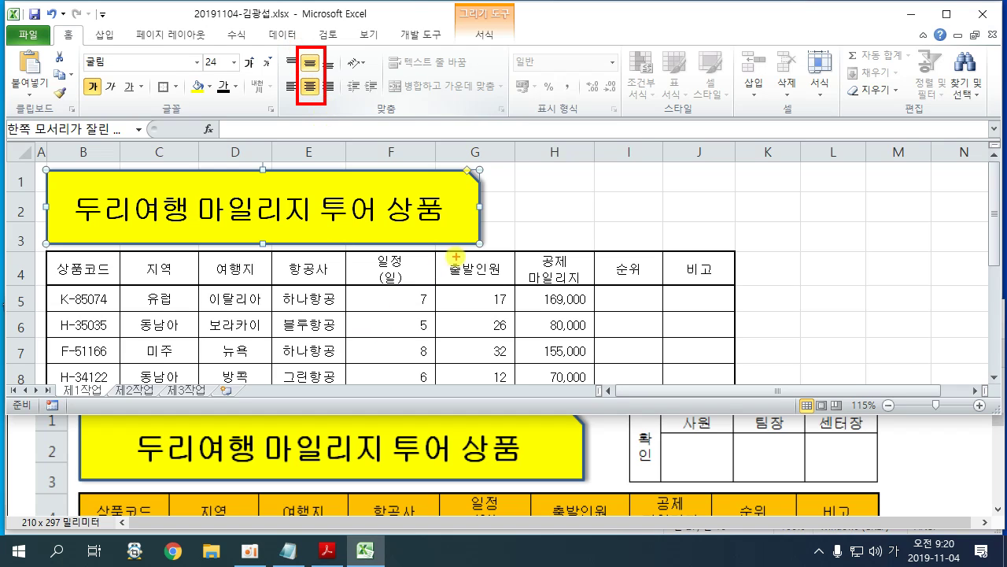
key(Escape)
click(567, 211)
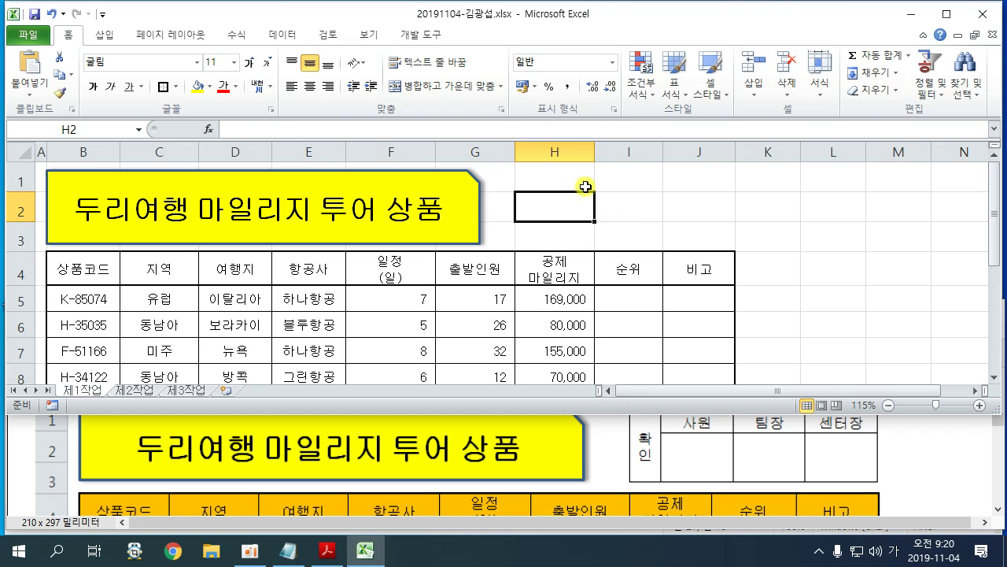
Step: Read the PDF's approval-box instruction and sample layout, then go to the empty 제2작업 sheet
click(798, 268)
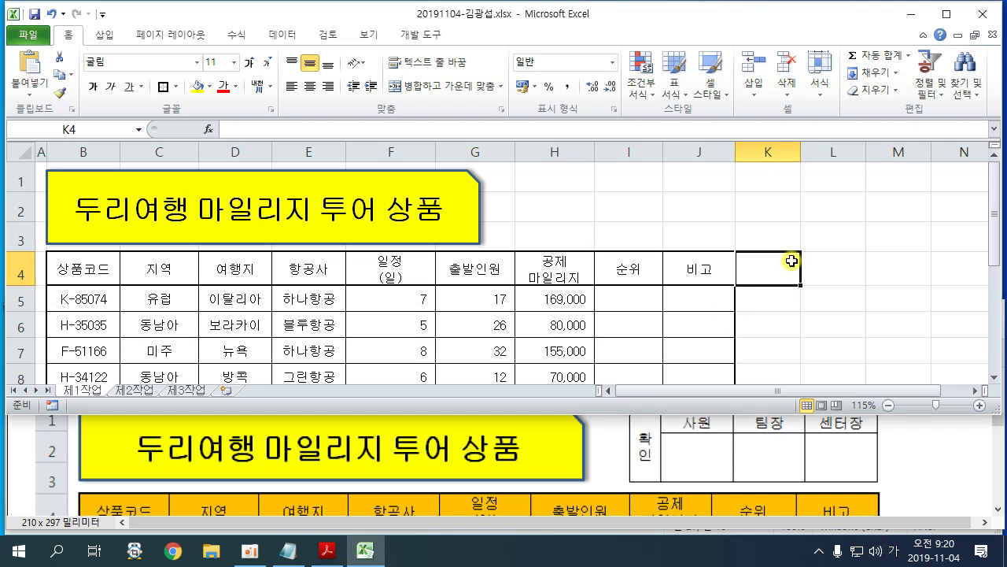
click(901, 445)
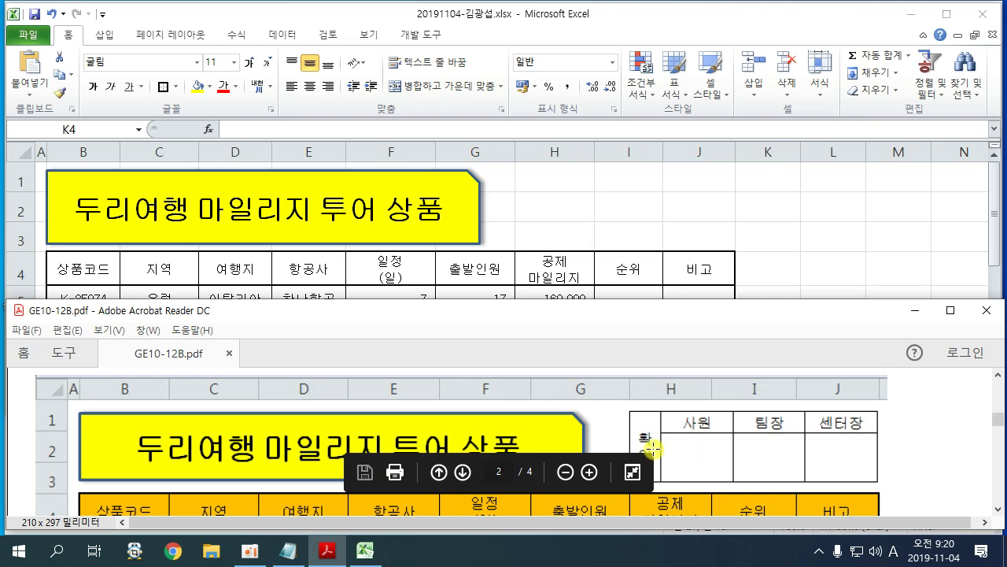
scroll(846, 425, down, 5)
scroll(841, 416, down, 10)
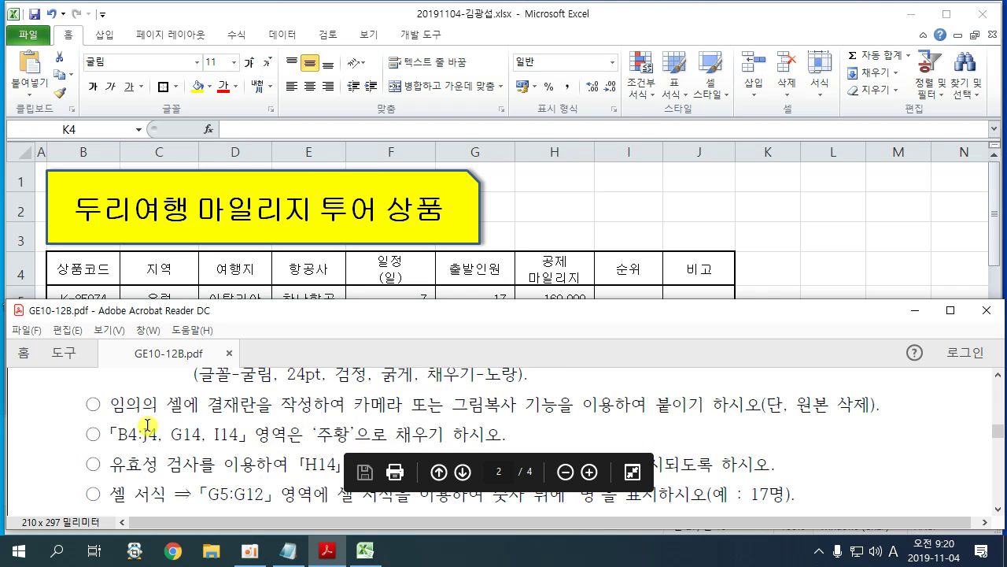
drag(111, 406, 875, 408)
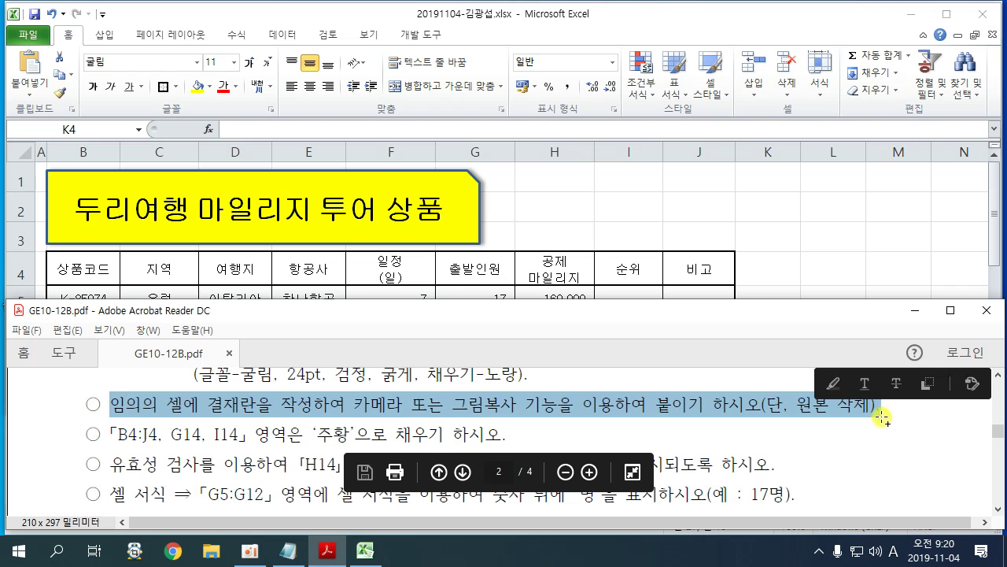
scroll(866, 438, up, 3)
scroll(862, 445, up, 15)
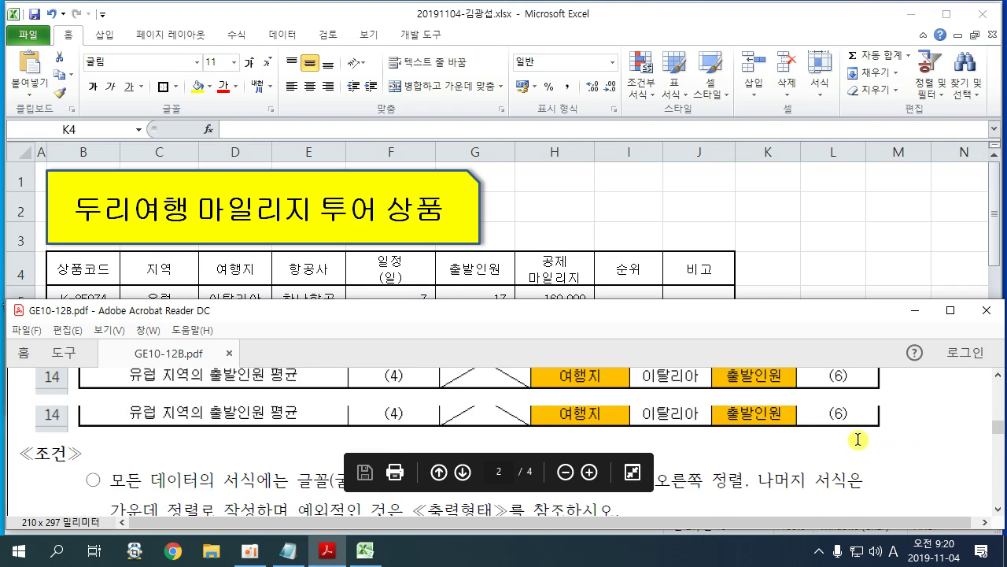
scroll(854, 440, down, 1)
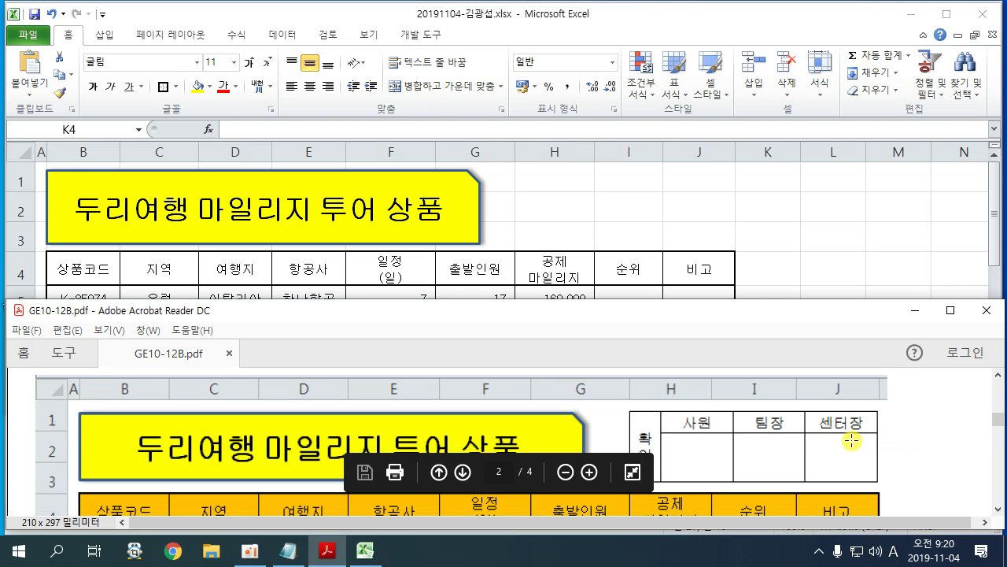
click(787, 258)
click(146, 386)
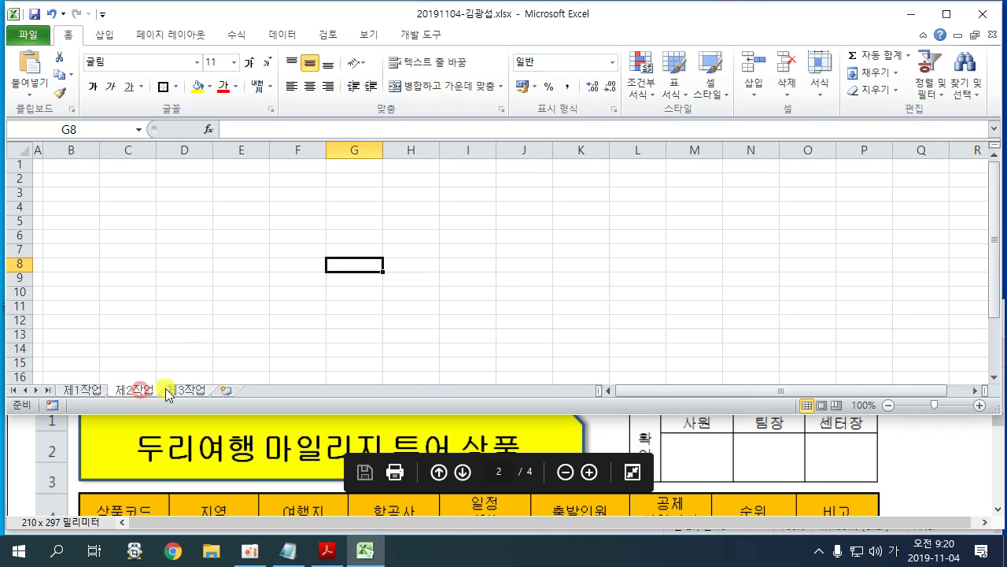
Step: Enter 확인, 사원, 팀장 and 센터장 across C2:F2
click(234, 275)
scroll(234, 275, up, 5)
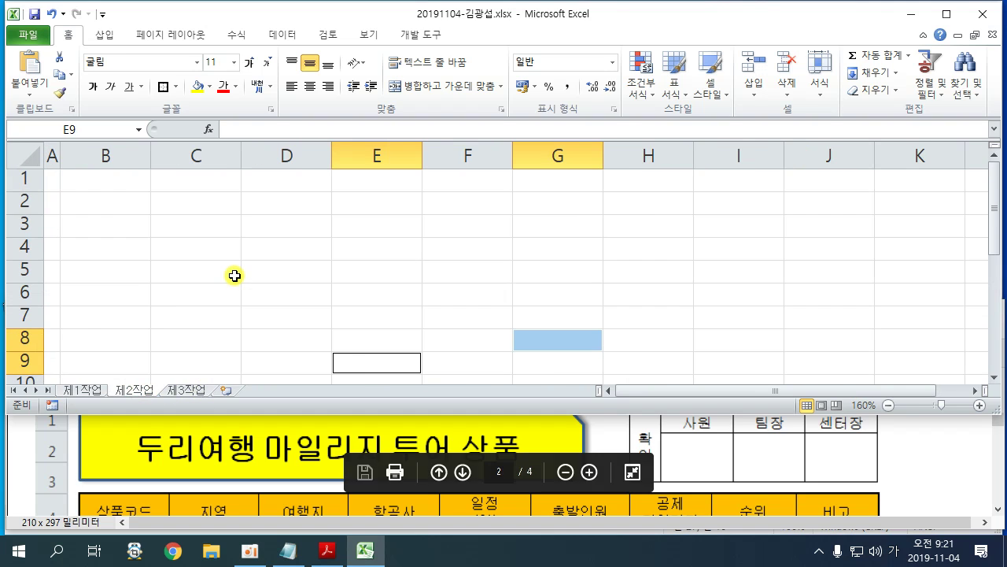
scroll(266, 226, up, 1)
click(203, 209)
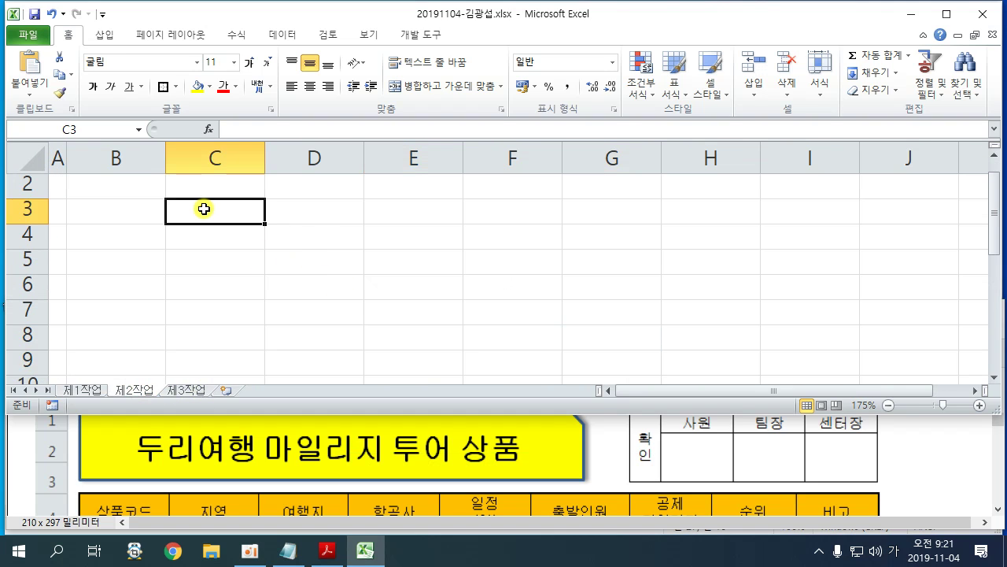
click(218, 228)
drag(210, 211, 551, 234)
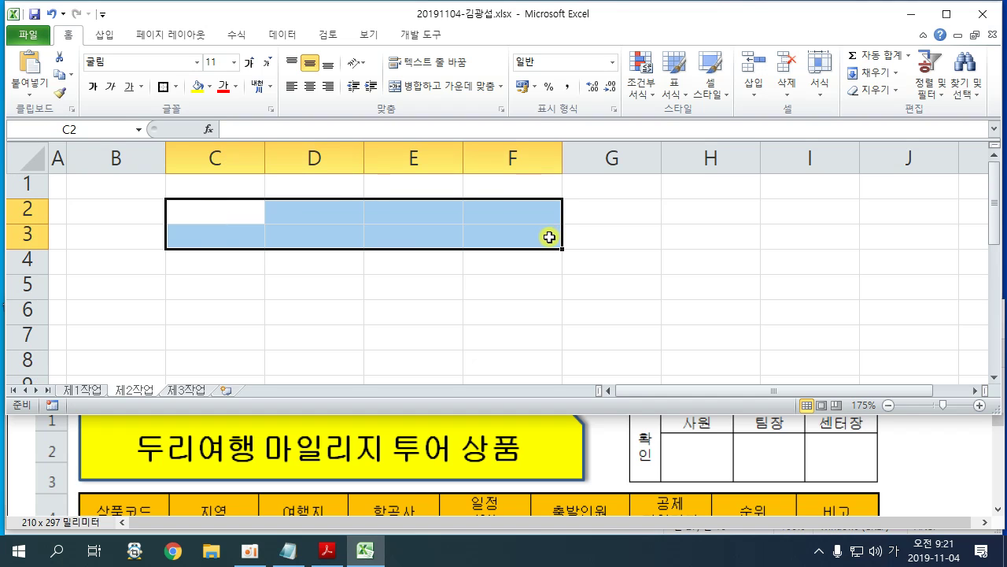
text(확인)
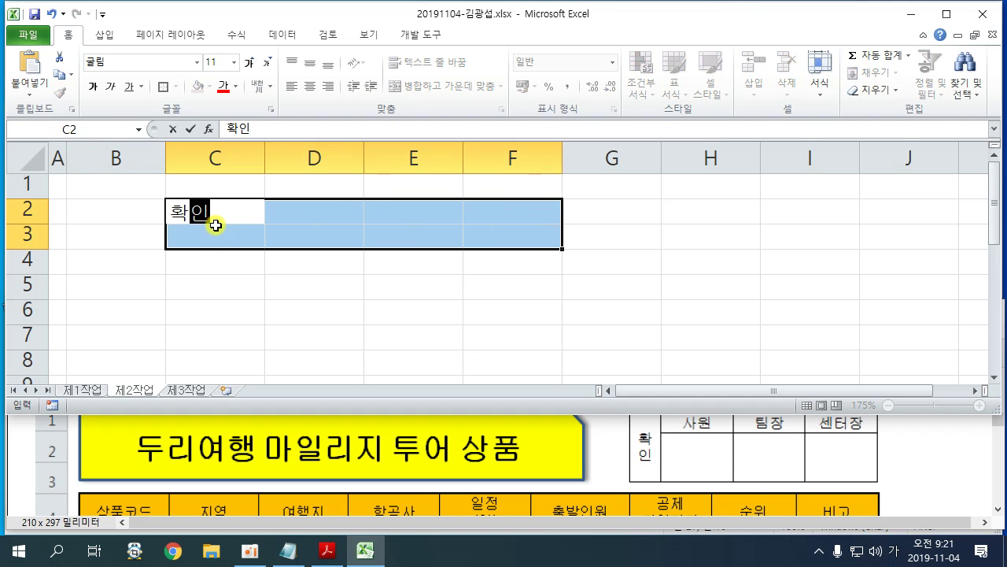
key(Right)
text(사원)
key(Right)
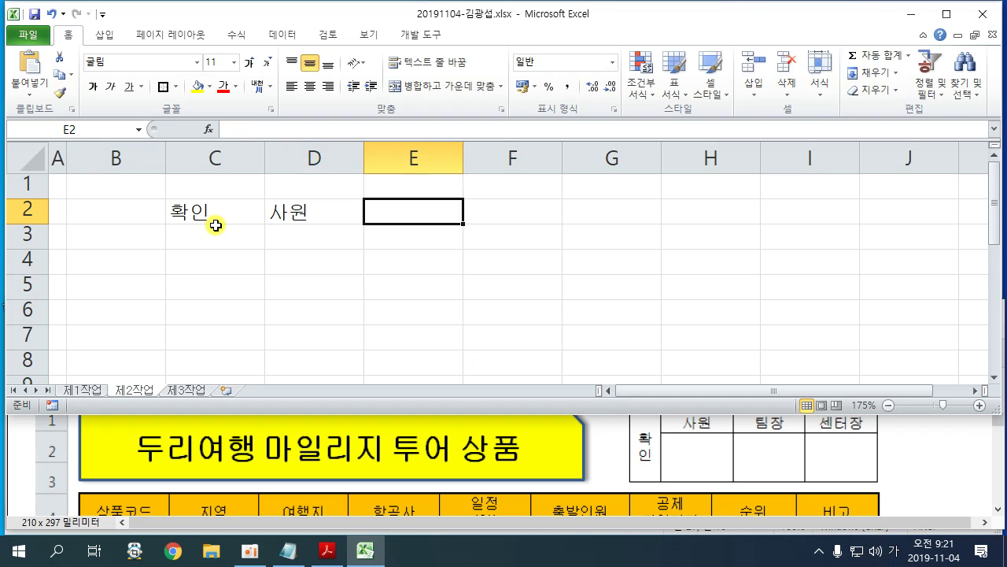
text(팀장)
key(Right)
text(센터자)
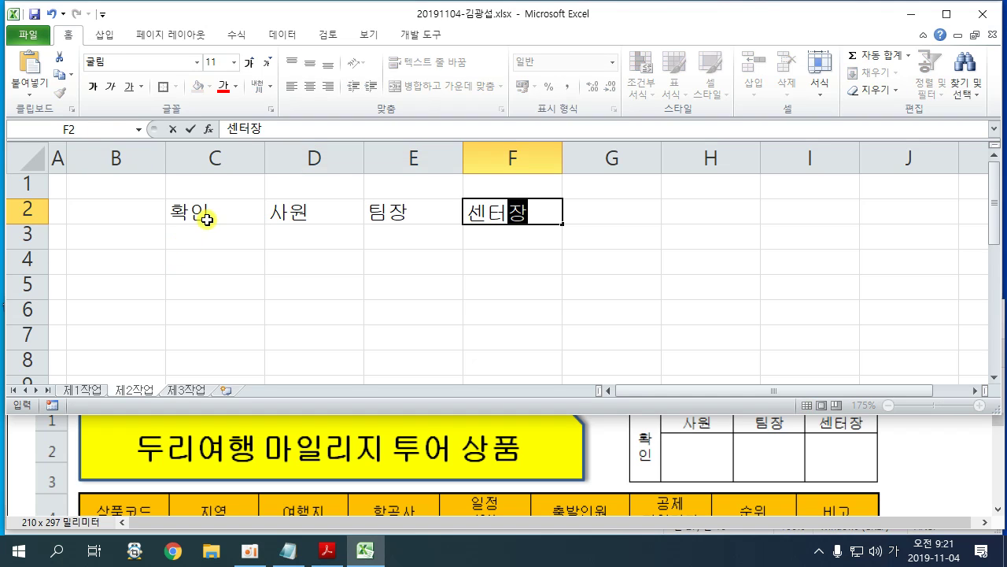
Step: Apply All Borders to C2:F3 and center its text
drag(213, 219, 508, 236)
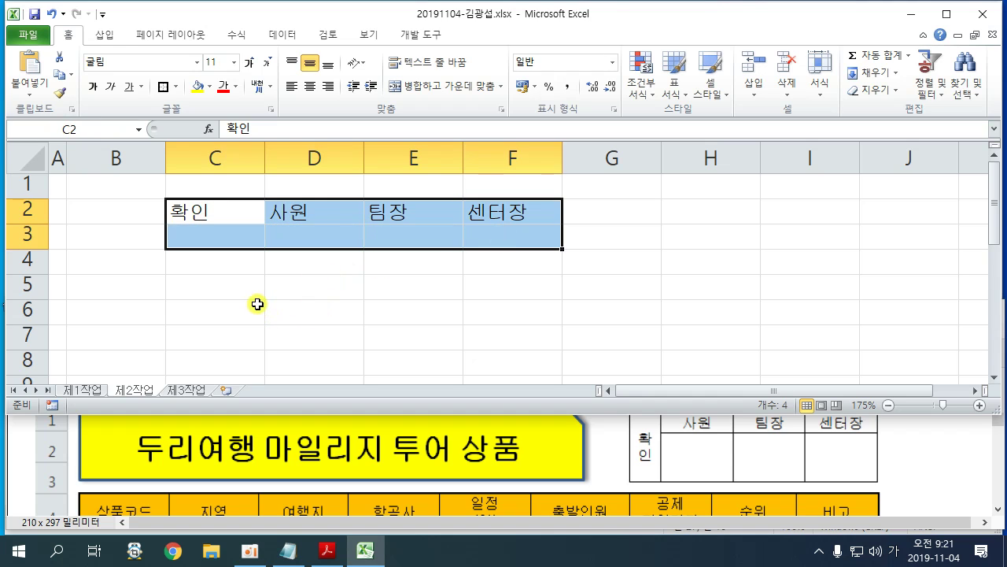
click(177, 87)
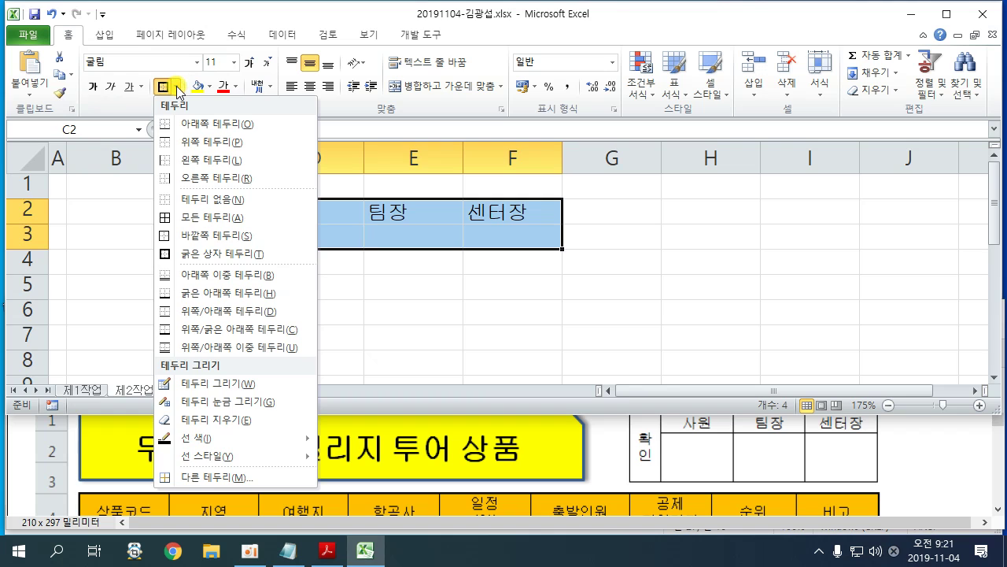
click(208, 218)
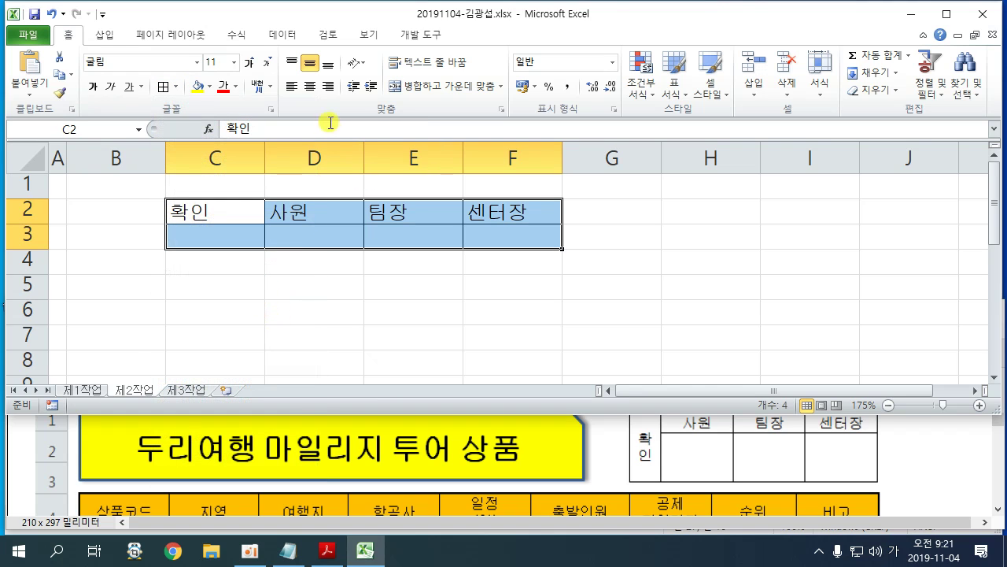
click(311, 87)
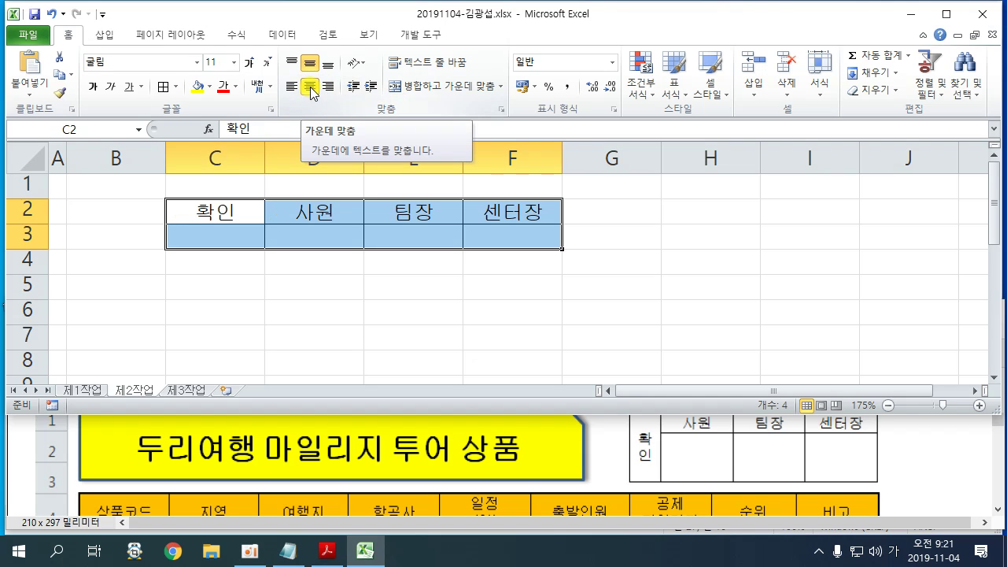
drag(232, 202, 233, 235)
Step: Merge and center C2:C3 into one cell
click(918, 439)
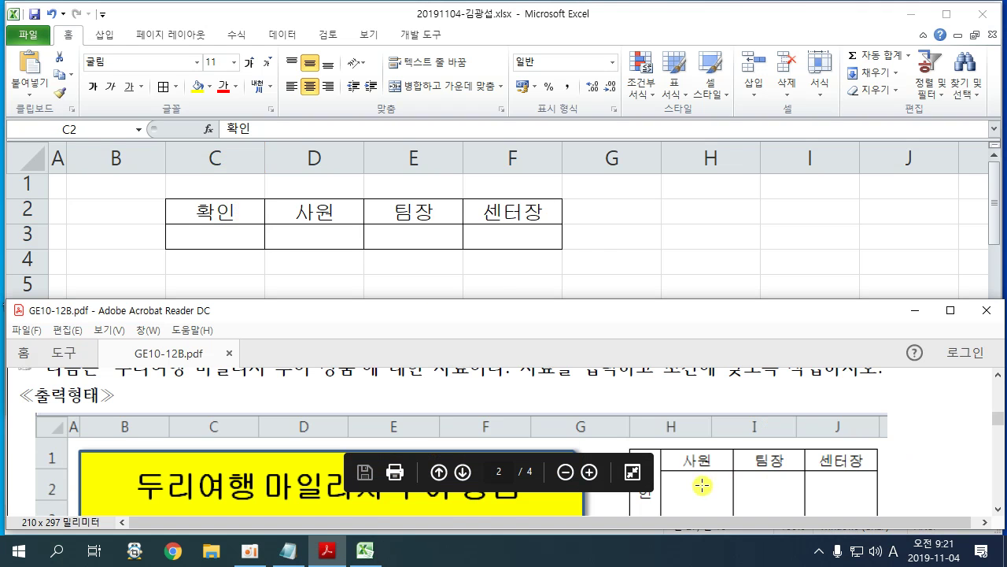
click(211, 214)
drag(213, 211, 221, 237)
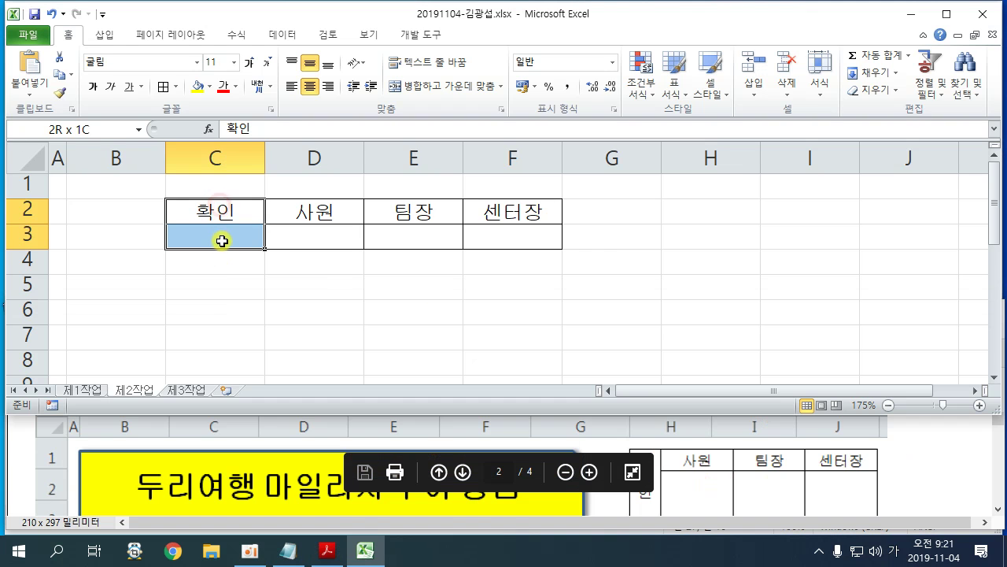
click(460, 88)
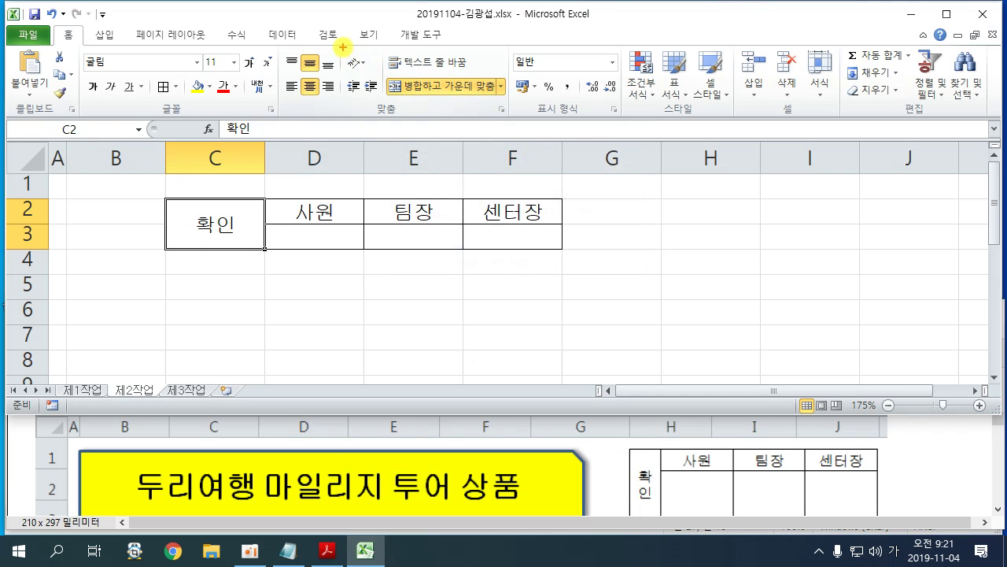
Step: Set the merged 확인 cell to Vertical Text orientation
drag(342, 44, 378, 79)
drag(275, 186, 307, 186)
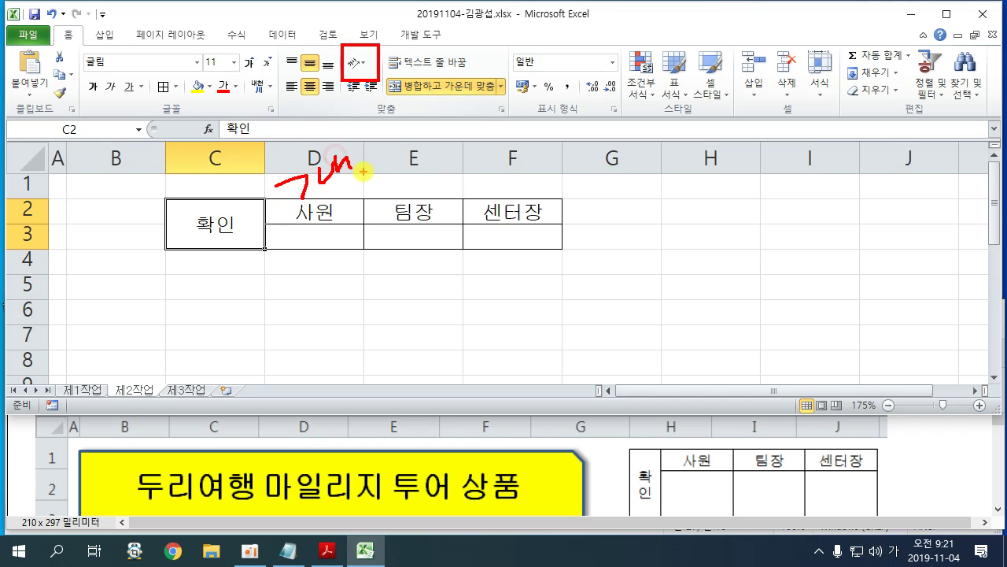
drag(362, 171, 319, 222)
drag(280, 151, 393, 226)
drag(367, 89, 367, 161)
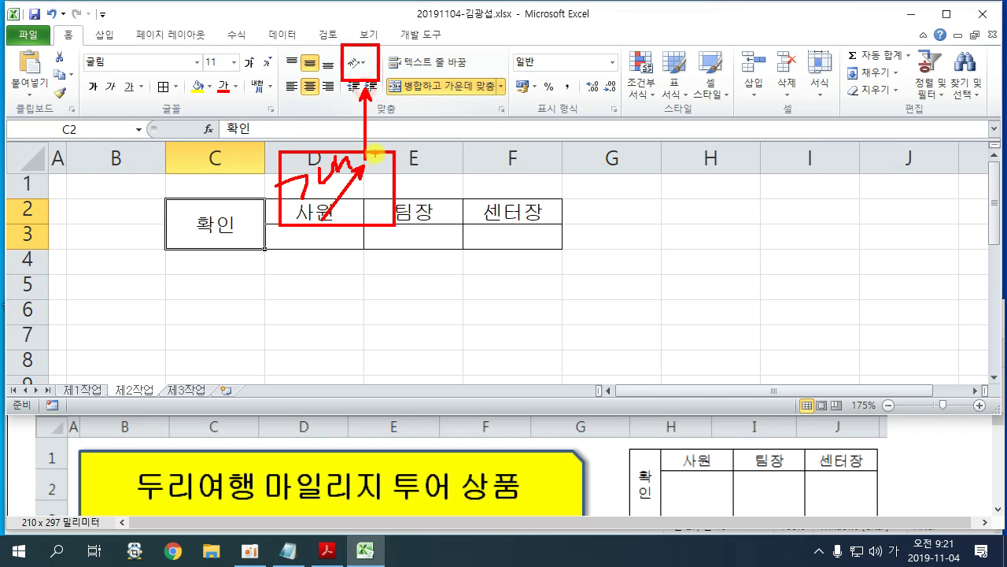
key(Escape)
click(358, 61)
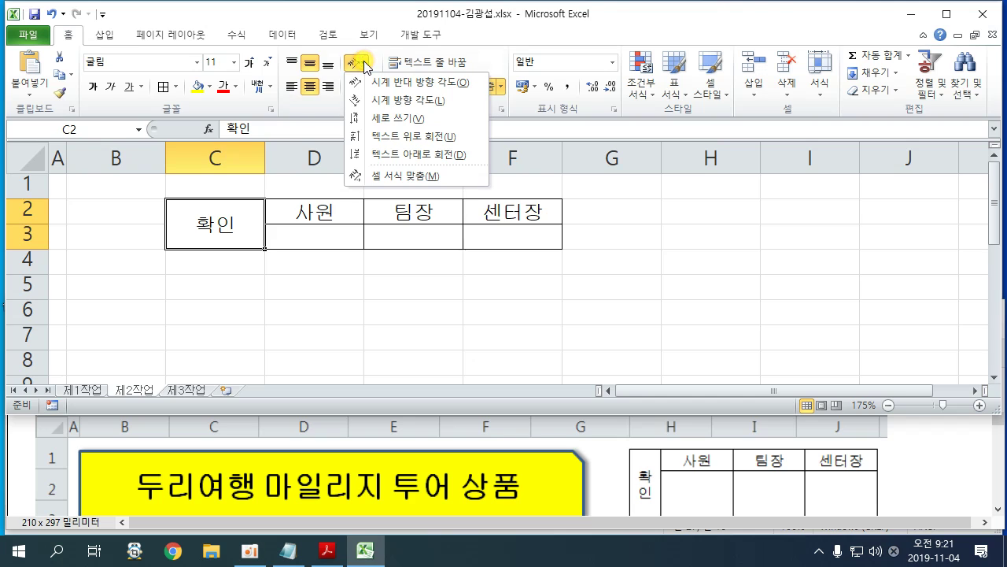
click(396, 121)
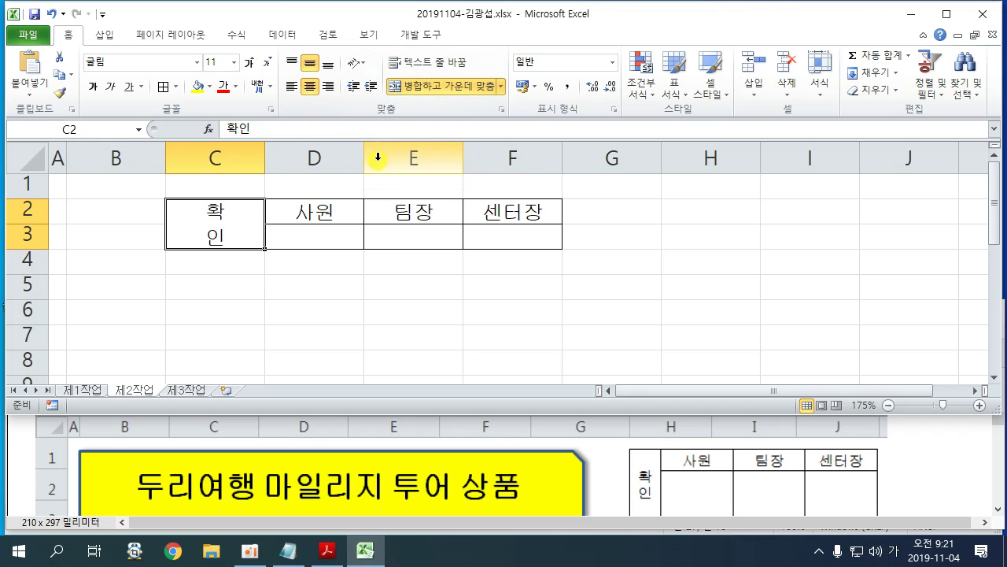
click(348, 302)
click(905, 453)
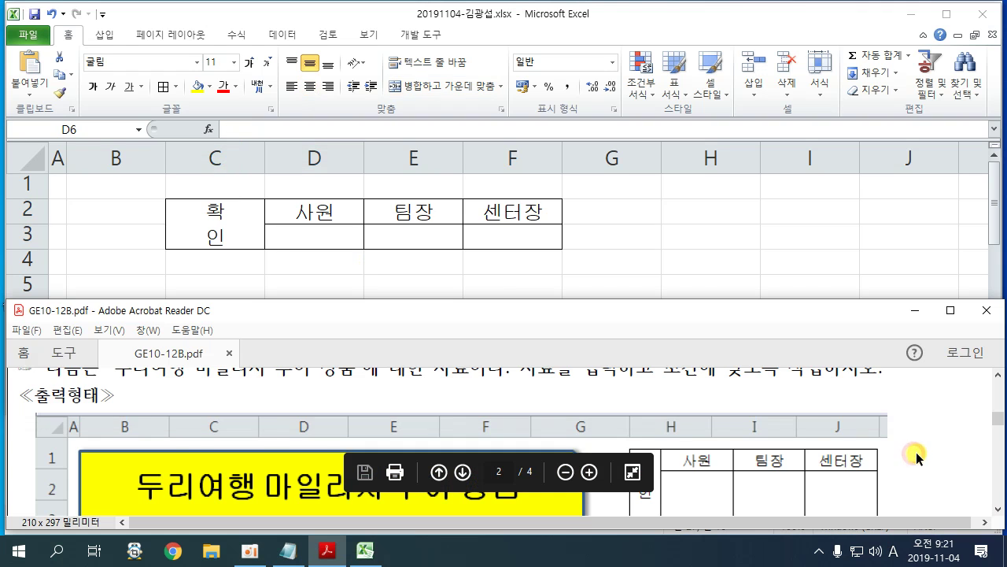
scroll(902, 448, down, 1)
Step: Set column C width to 4 and columns D–F width to 7.5
click(292, 213)
click(216, 157)
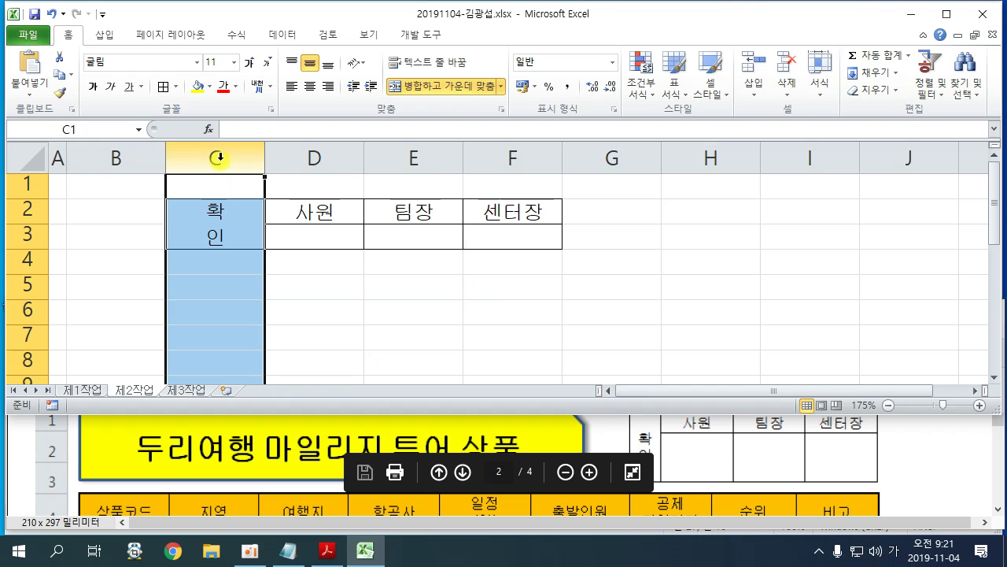
right_click(219, 152)
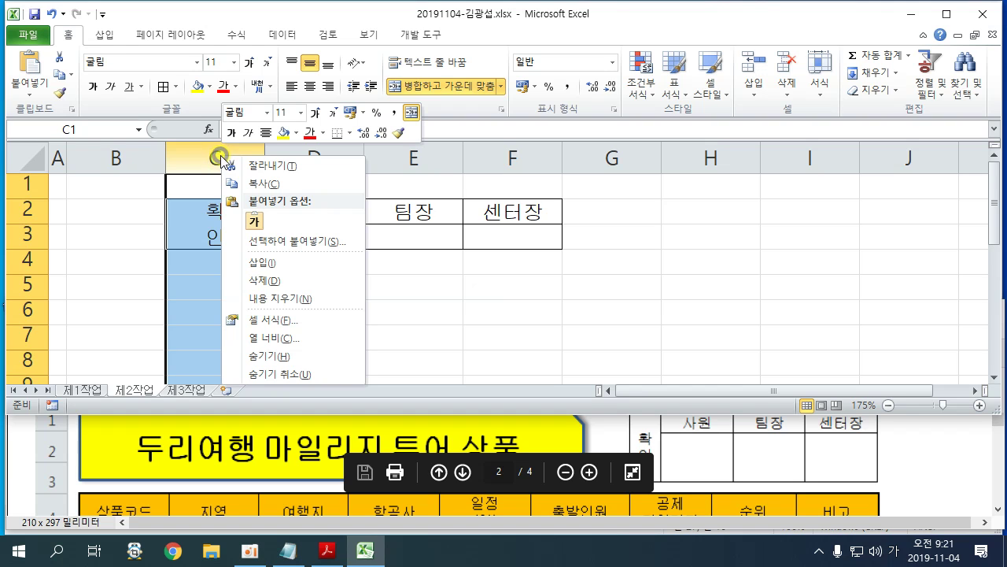
click(284, 337)
key(Return)
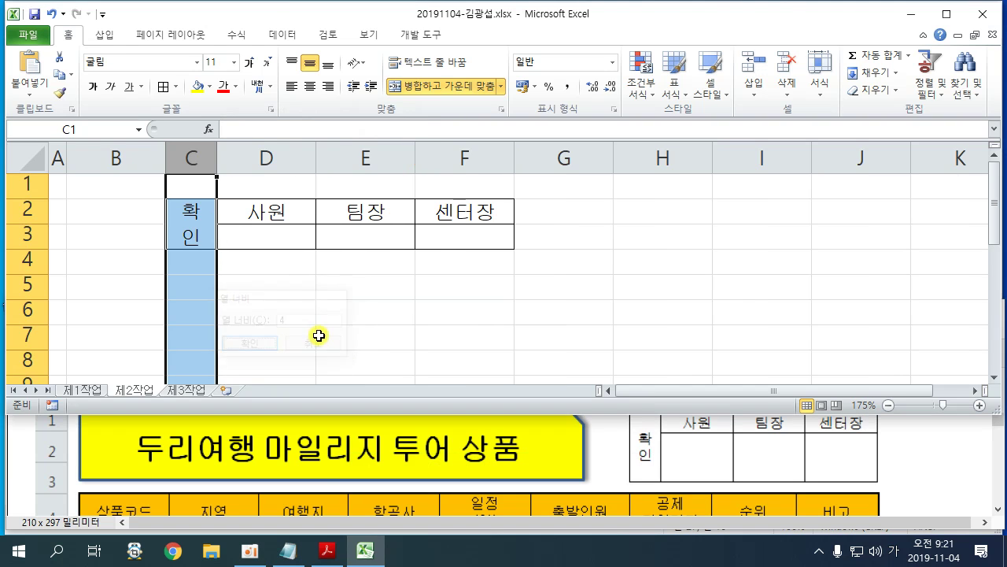
drag(281, 160, 459, 150)
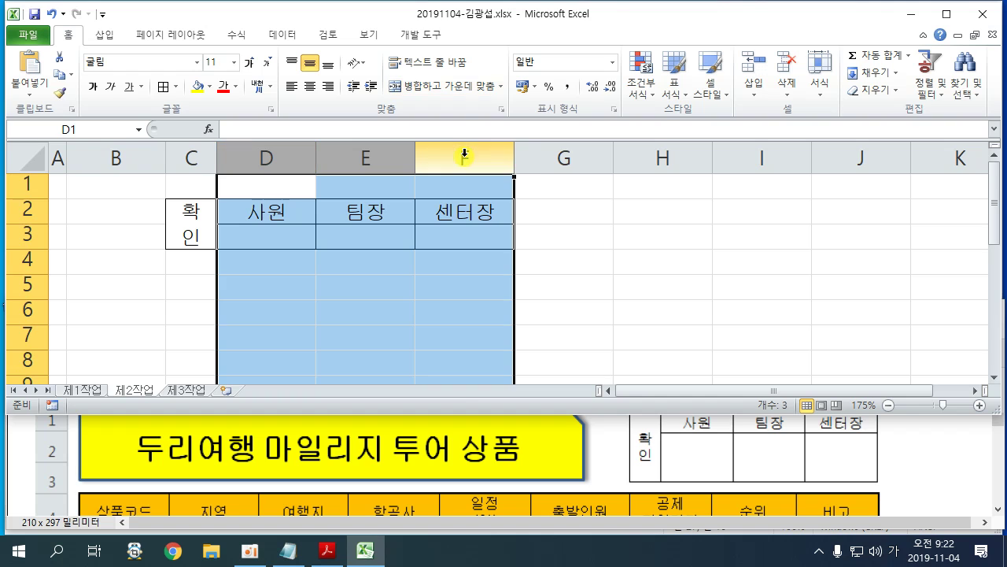
right_click(461, 152)
click(541, 339)
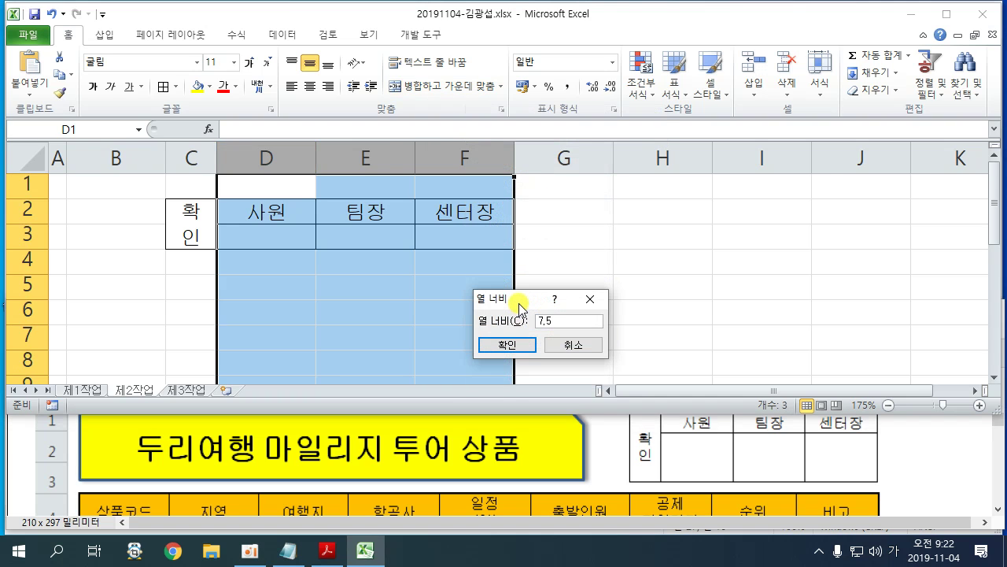
key(Return)
Step: Set row 2 height to 17.5 and row 3 height to 40
click(28, 209)
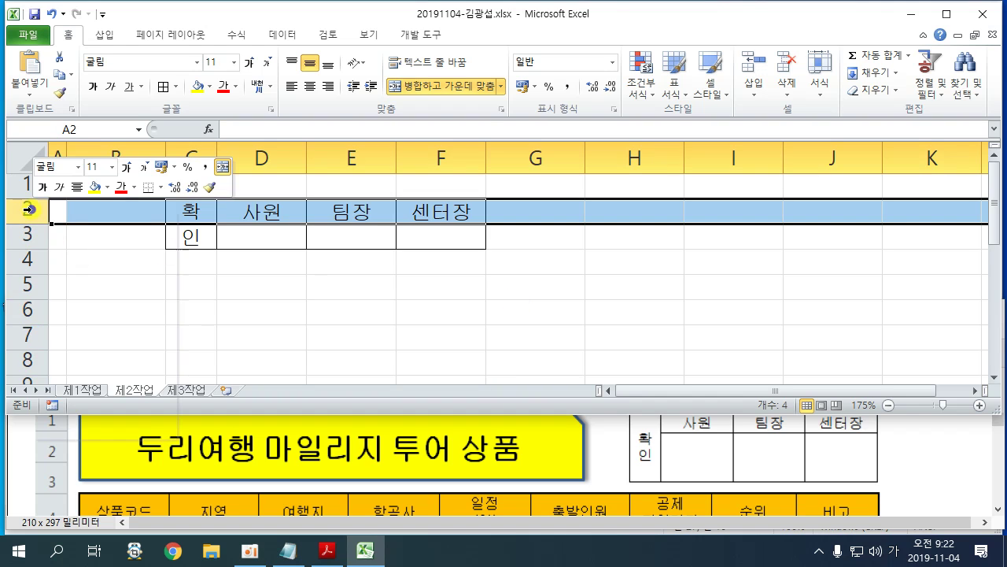
right_click(27, 209)
click(69, 386)
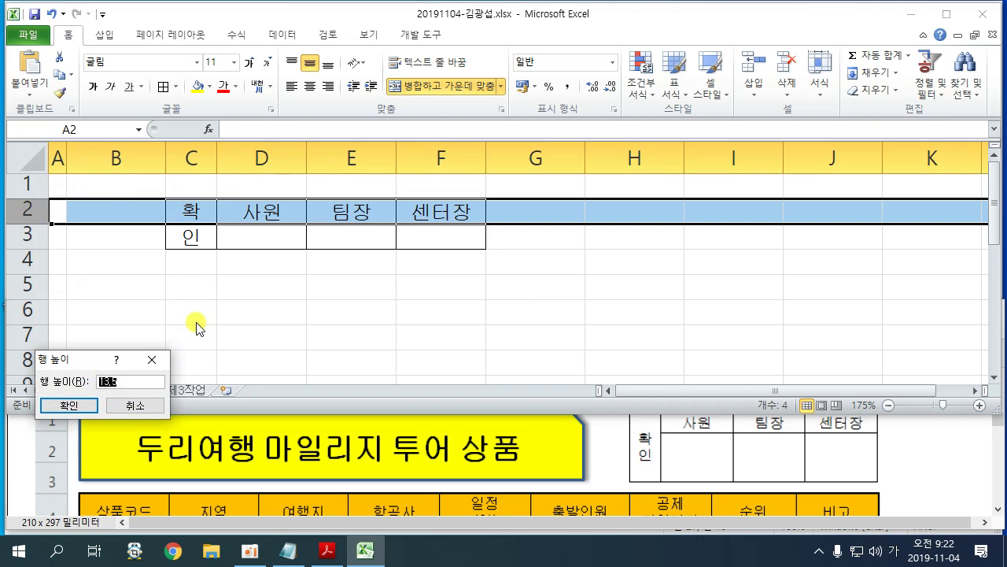
key(Return)
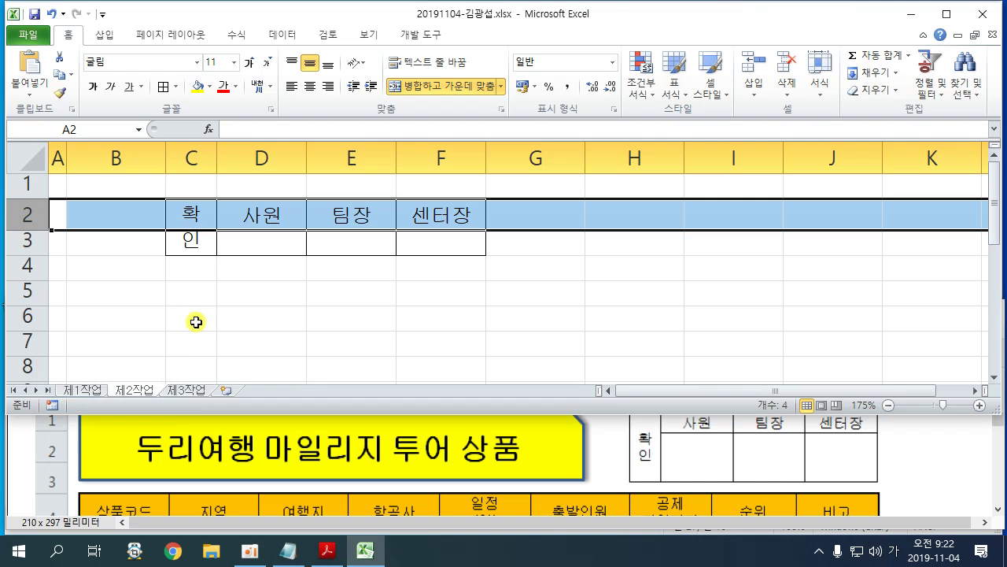
click(33, 243)
right_click(33, 244)
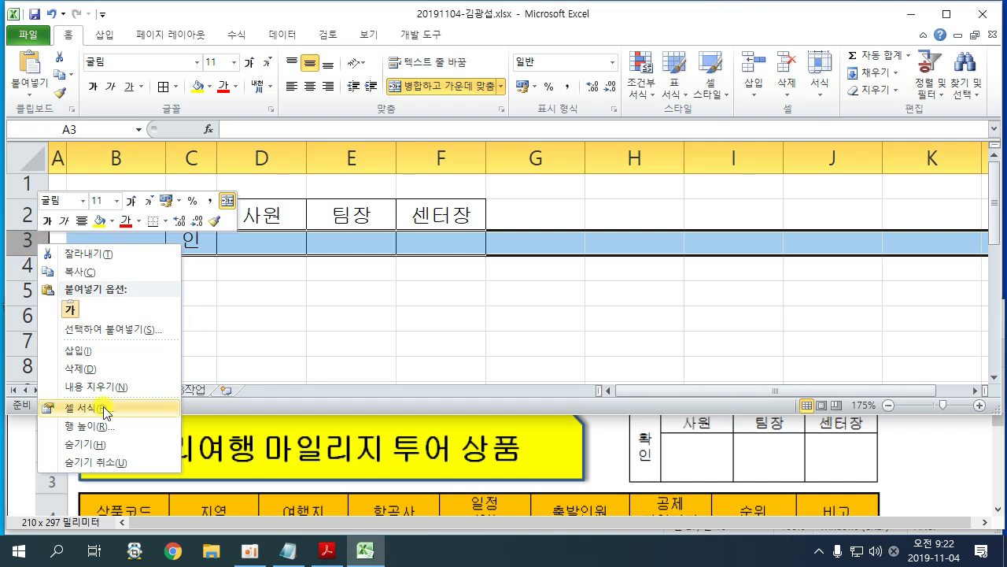
click(79, 408)
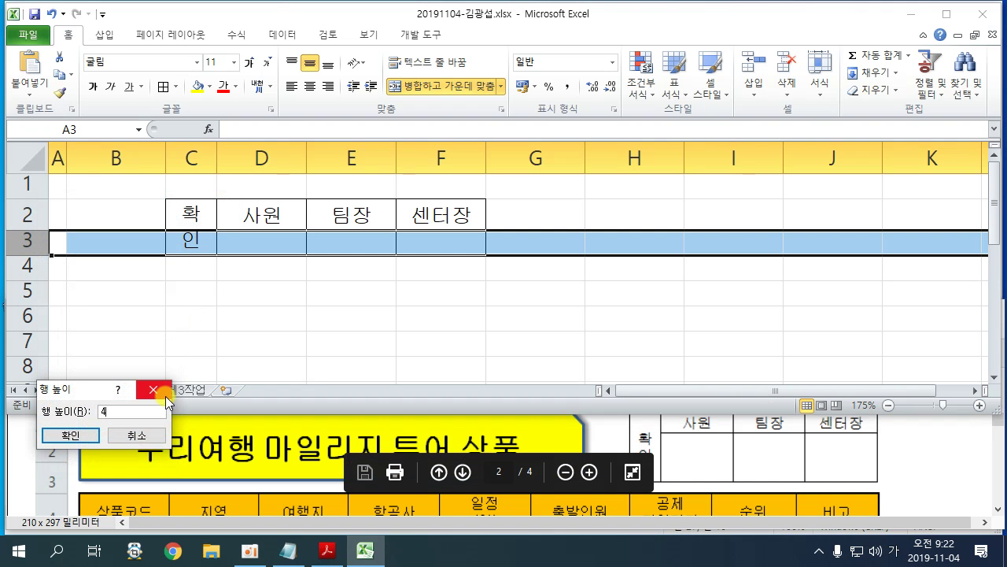
key(Return)
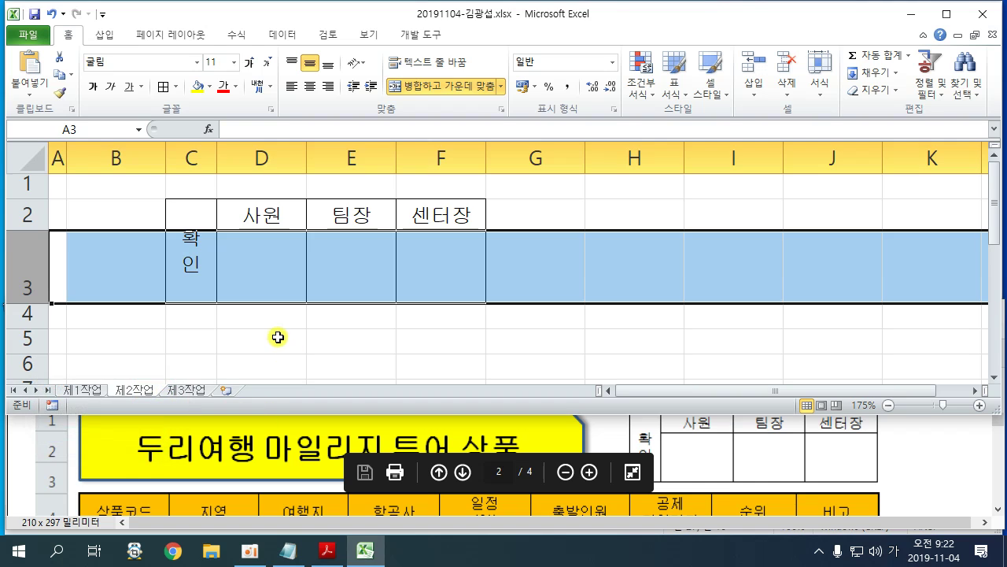
click(285, 334)
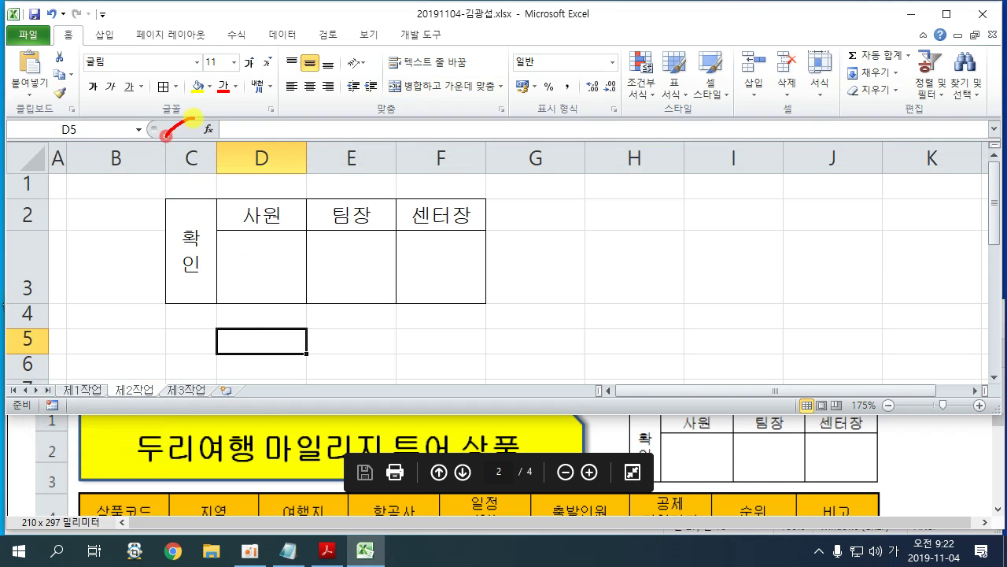
Step: Sketch red on-screen notes of the column widths and row heights, then select C2:F3
drag(195, 118, 222, 142)
mouse_move(188, 63)
mouse_down()
mouse_move(175, 96)
mouse_move(206, 98)
mouse_up()
mouse_move(200, 72)
mouse_down()
mouse_move(191, 118)
mouse_move(407, 145)
mouse_move(478, 143)
mouse_up()
mouse_move(369, 61)
mouse_down()
mouse_move(389, 71)
mouse_move(380, 101)
mouse_move(395, 100)
mouse_up()
drag(417, 63, 441, 100)
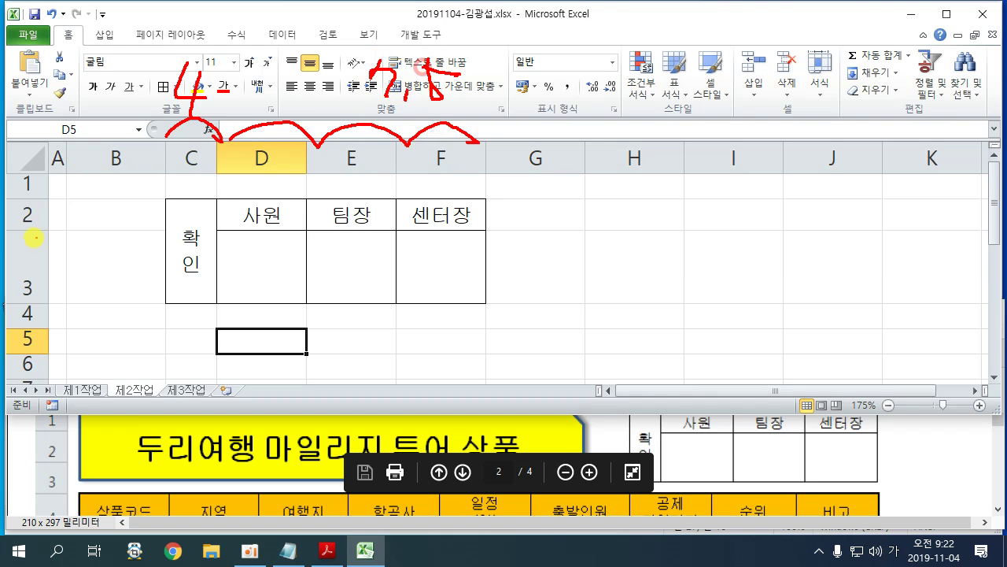
drag(46, 223, 46, 228)
mouse_move(52, 192)
mouse_down()
mouse_move(79, 187)
mouse_move(66, 222)
mouse_up()
click(88, 209)
mouse_move(98, 185)
mouse_down()
mouse_move(101, 202)
mouse_move(131, 184)
mouse_up()
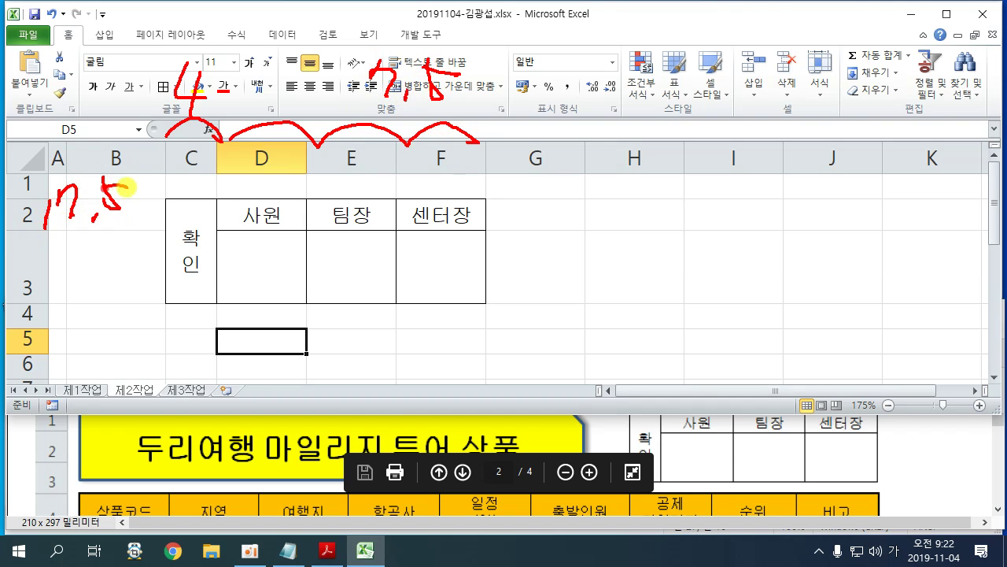
drag(68, 250, 101, 273)
mouse_move(96, 258)
mouse_down()
mouse_move(93, 297)
mouse_move(107, 262)
mouse_up()
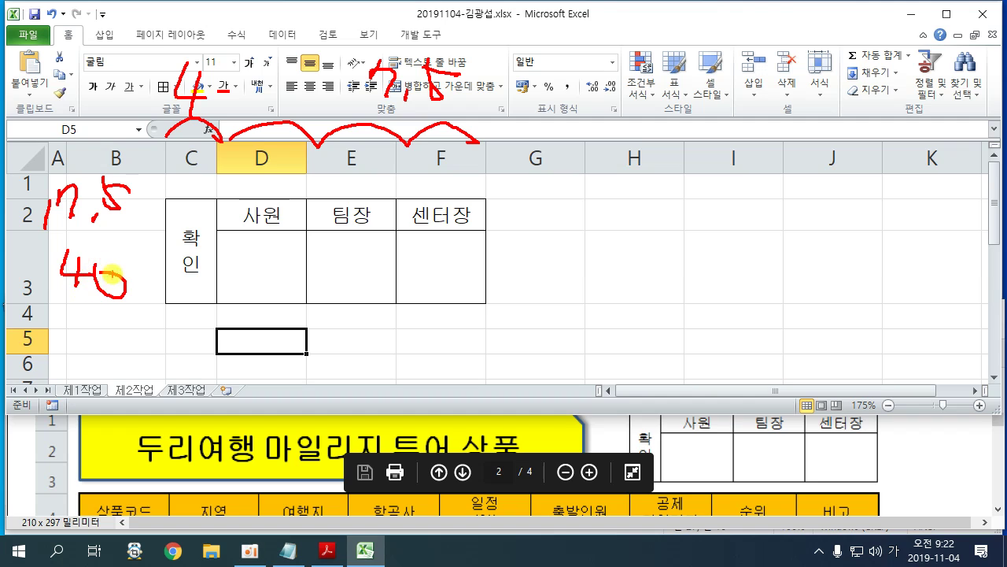
key(Escape)
drag(173, 256, 460, 248)
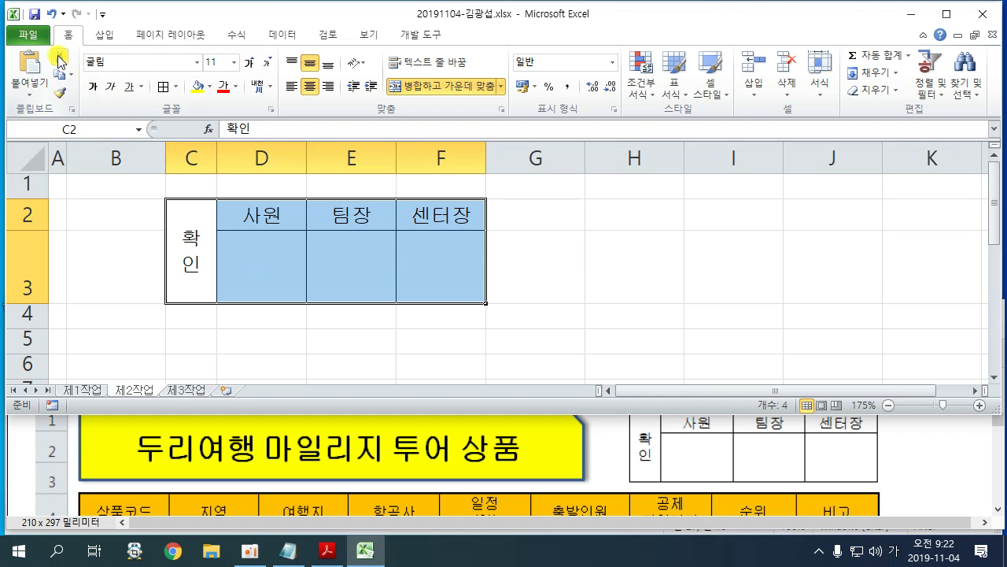
Step: Copy C2:F3 as a picture, as shown on screen
click(71, 77)
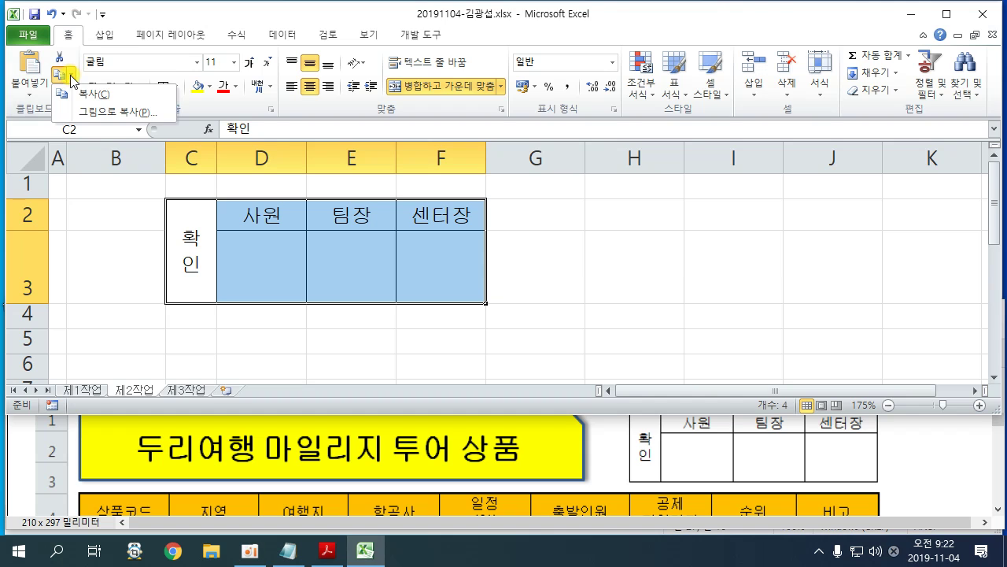
click(95, 115)
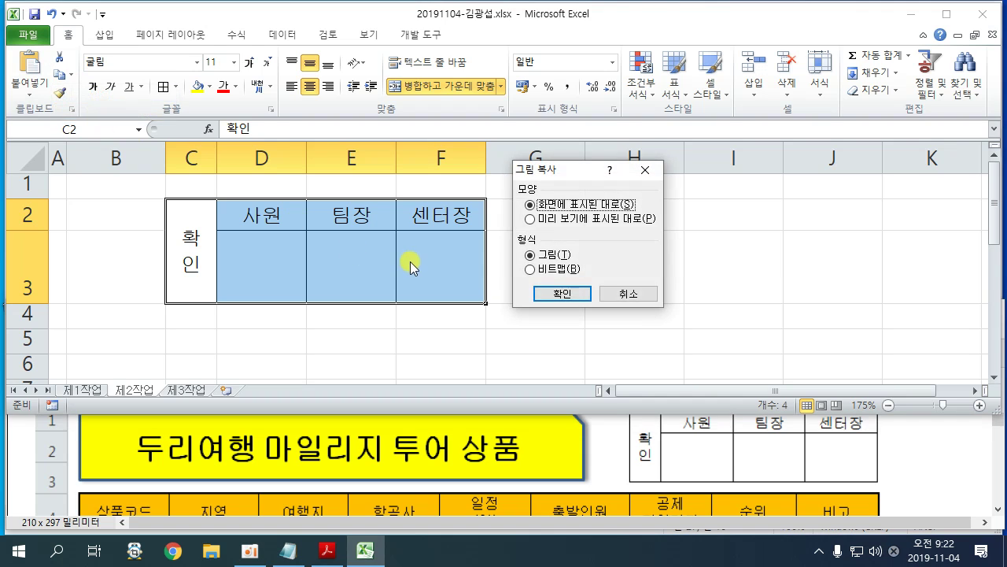
drag(536, 169, 400, 75)
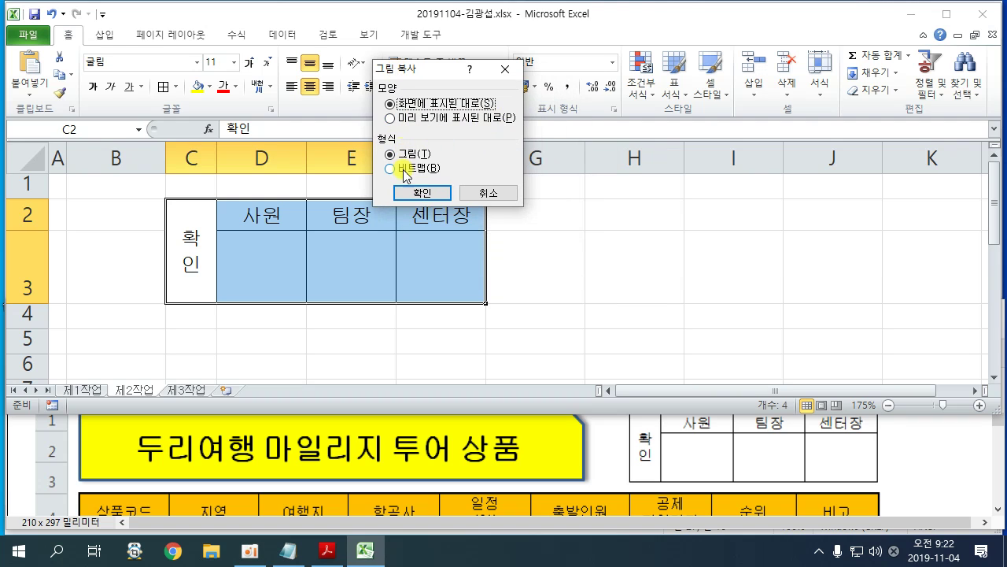
click(422, 194)
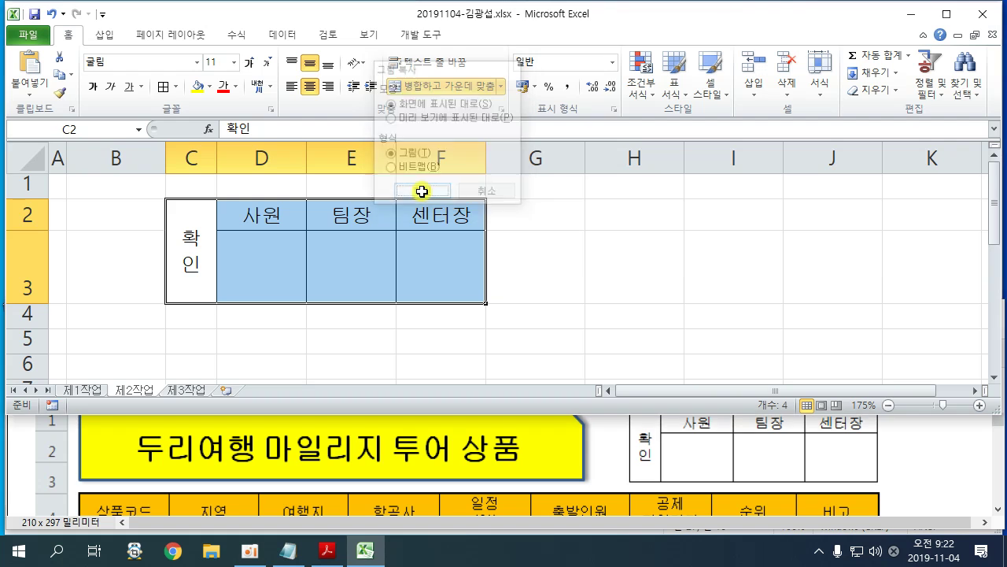
Step: Paste the approval-box picture at H1 on 제1작업 and move it into H1:J3
click(93, 391)
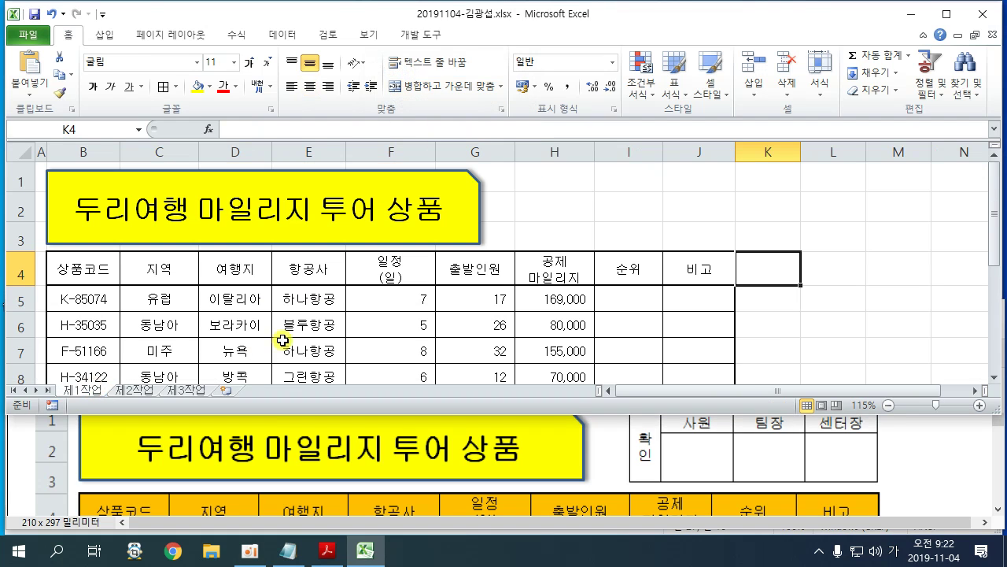
click(551, 176)
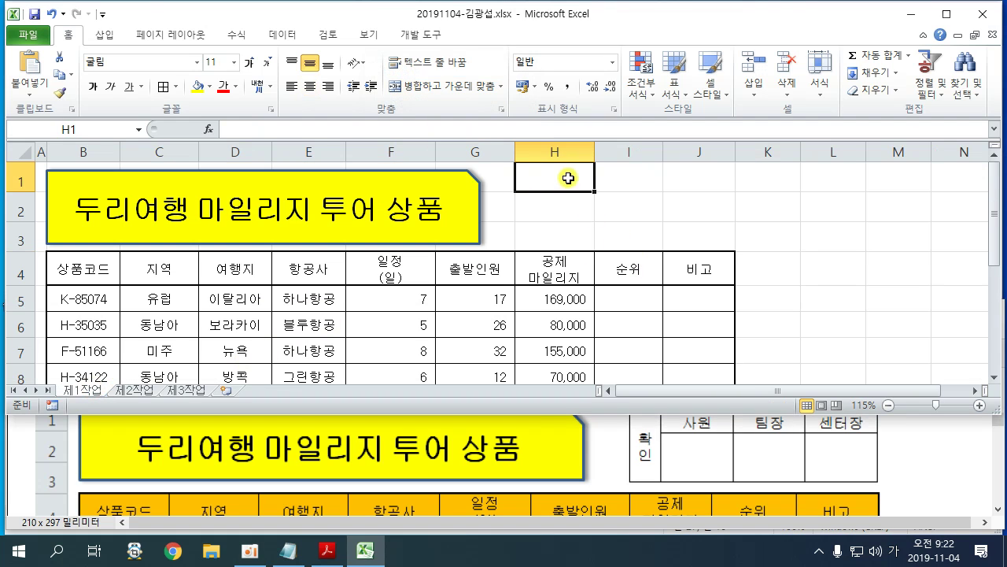
right_click(554, 179)
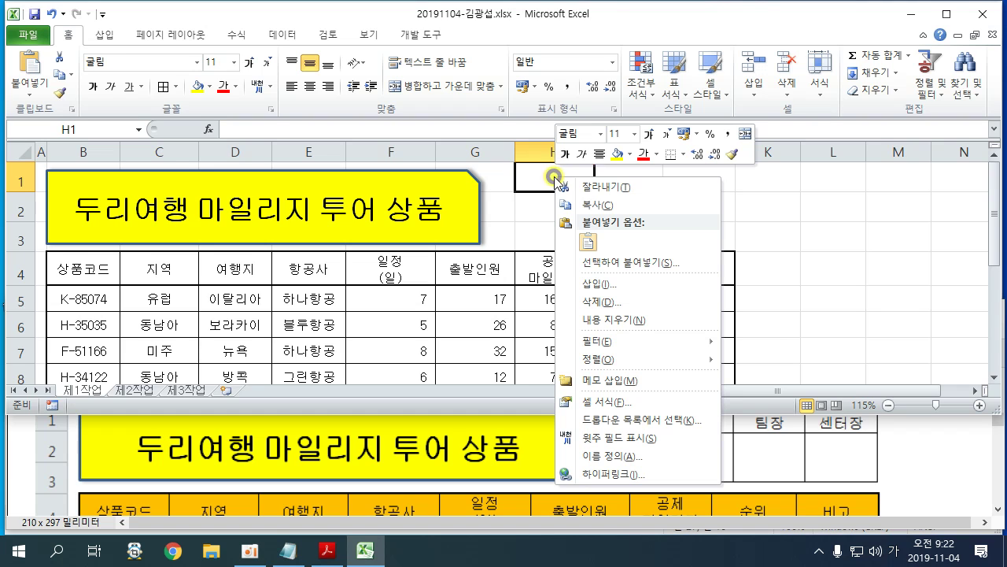
click(588, 246)
mouse_move(724, 232)
mouse_down()
mouse_move(702, 214)
mouse_move(711, 224)
mouse_up()
click(797, 228)
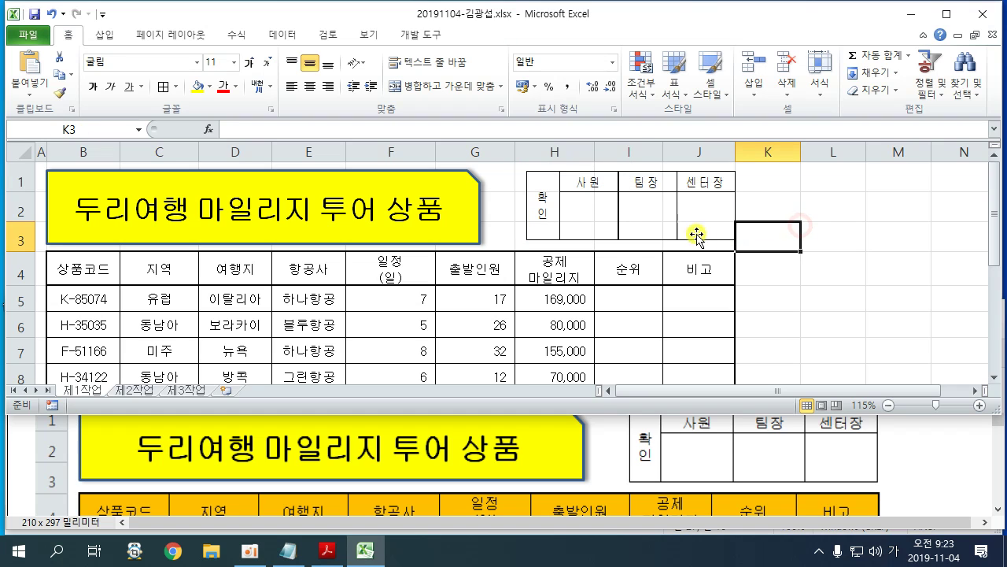
Step: Stretch the picture's left edge to line up with column H
click(928, 458)
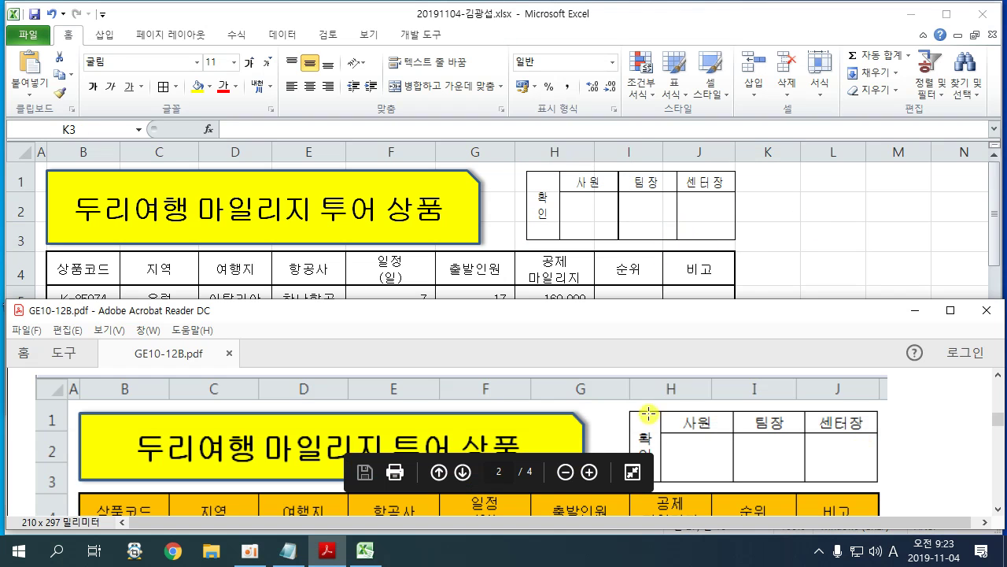
click(543, 197)
click(546, 217)
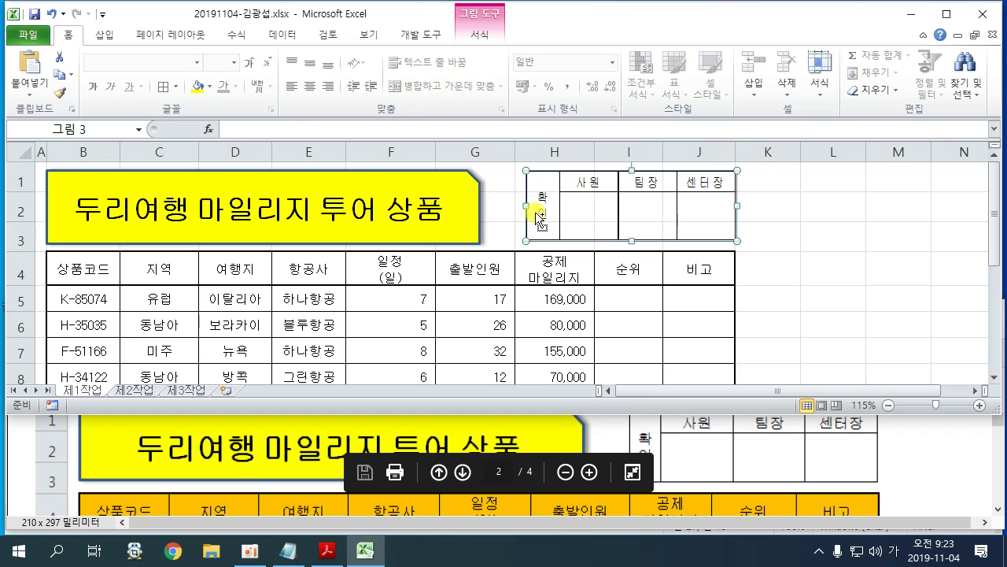
mouse_move(526, 211)
mouse_down()
mouse_move(517, 142)
mouse_move(517, 243)
mouse_move(526, 230)
mouse_up()
key(Escape)
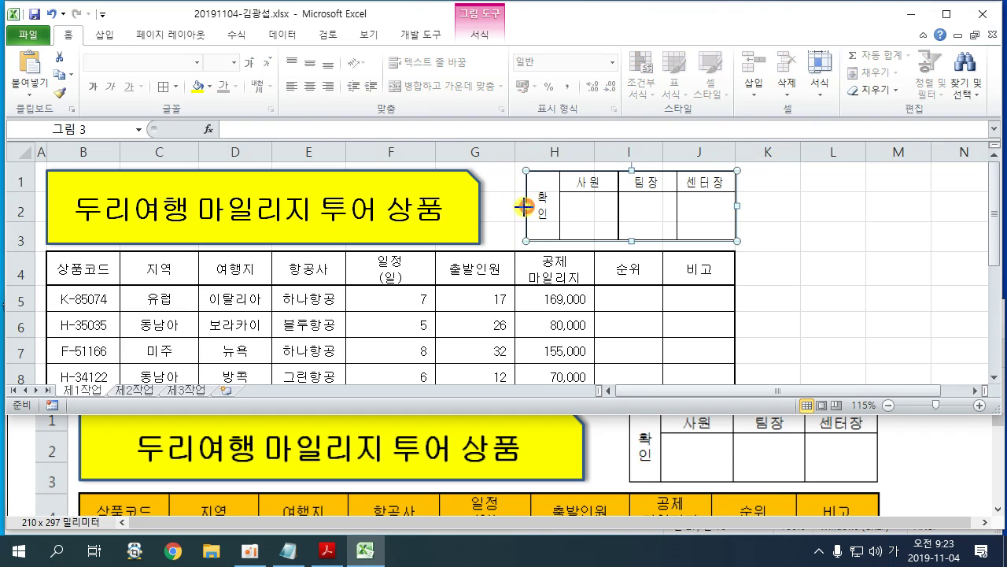
drag(513, 207, 514, 206)
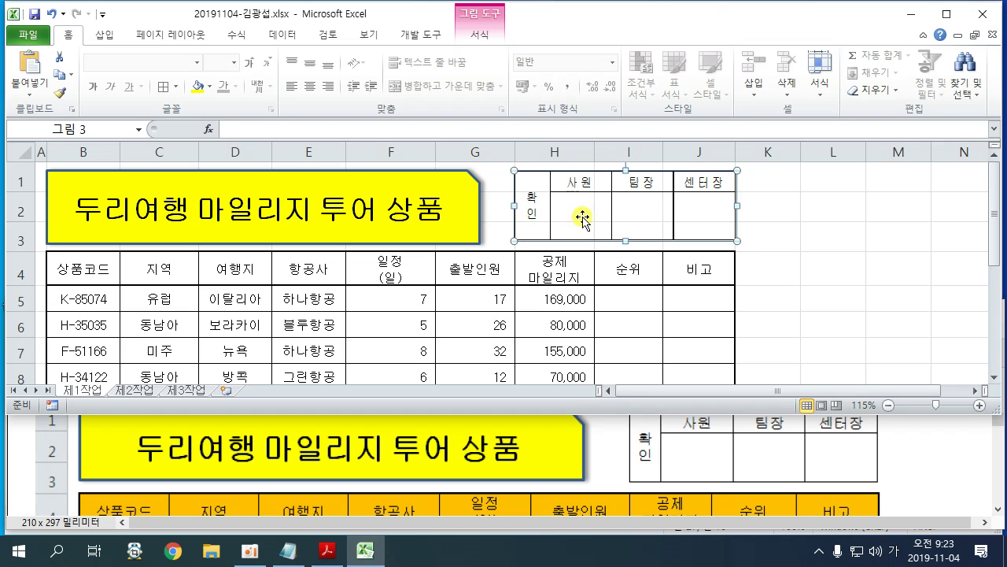
click(809, 229)
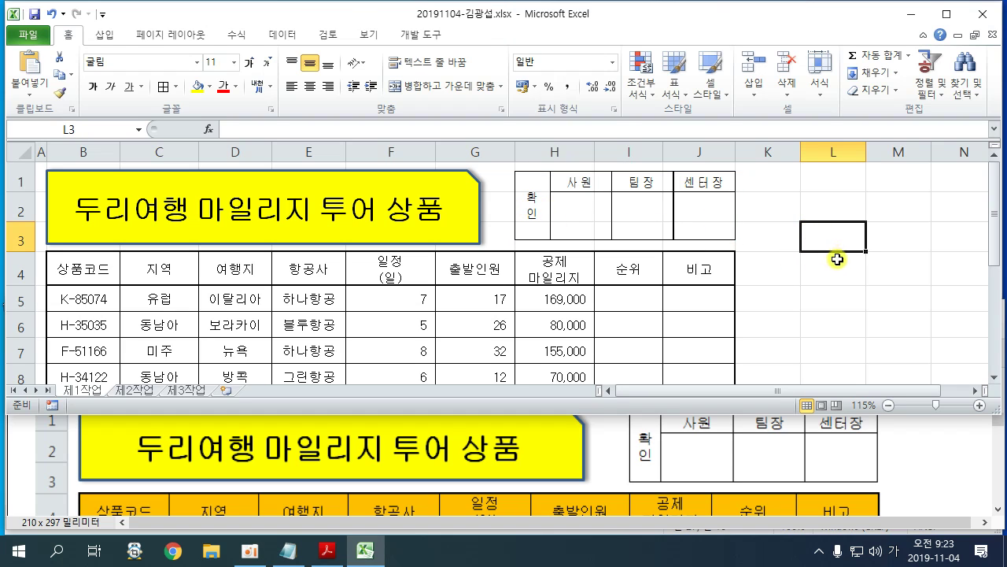
click(843, 262)
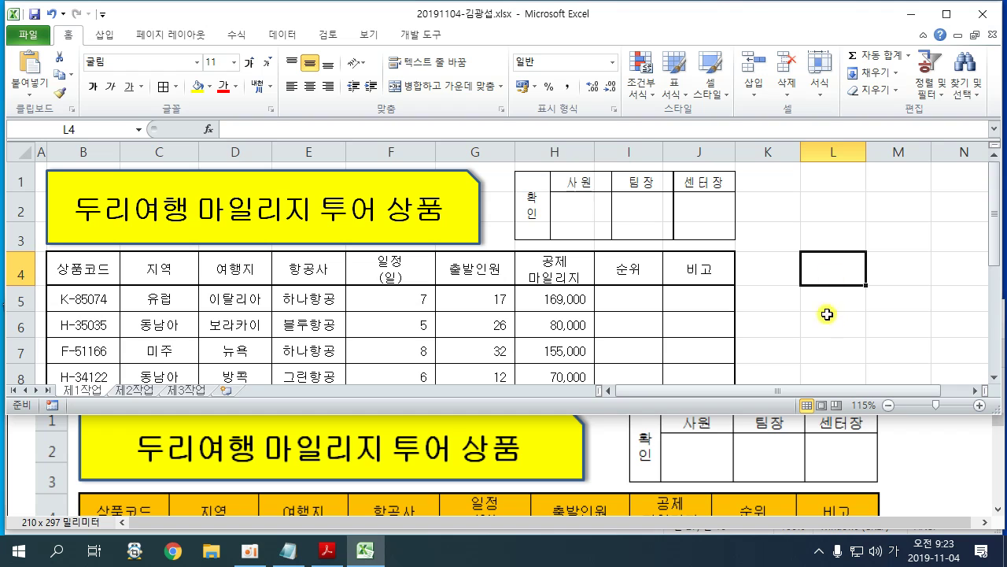
Step: Scroll the task PDF's ≪조건≫ list and mark the orange-fill condition for B4:J4, G14, I14
click(909, 438)
scroll(909, 438, down, 10)
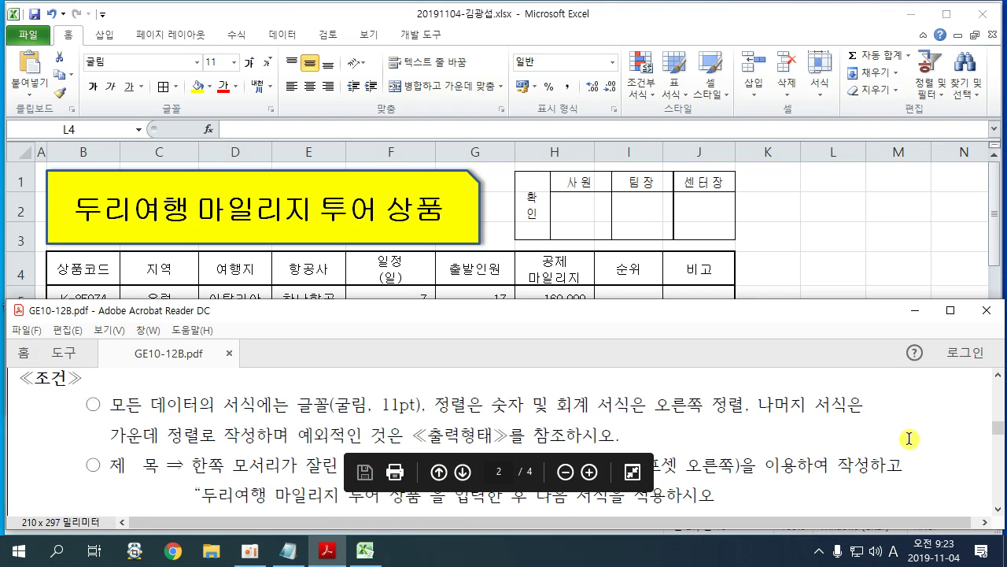
scroll(909, 439, down, 4)
scroll(472, 440, down, 1)
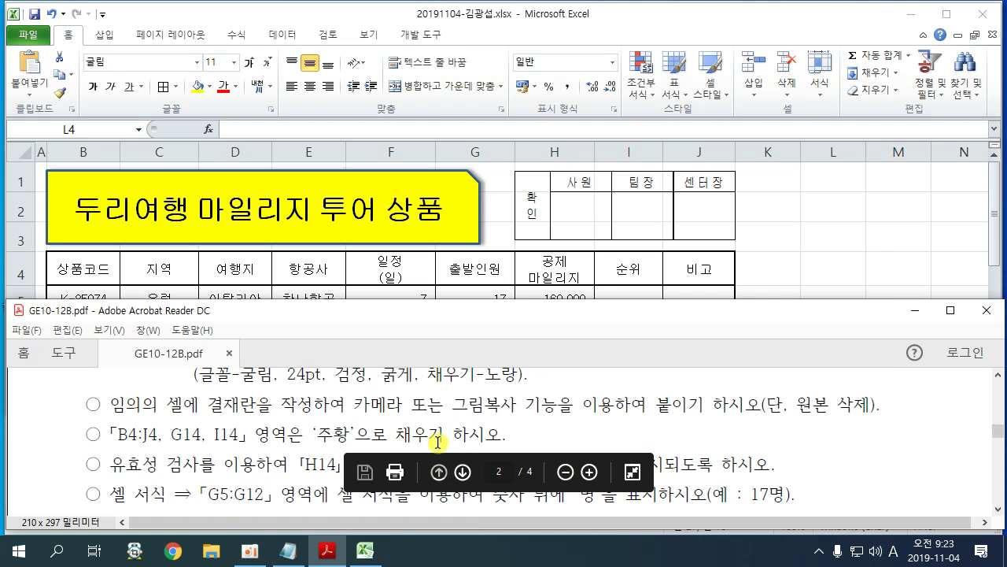
scroll(438, 443, down, 1)
scroll(252, 437, up, 1)
drag(111, 434, 248, 433)
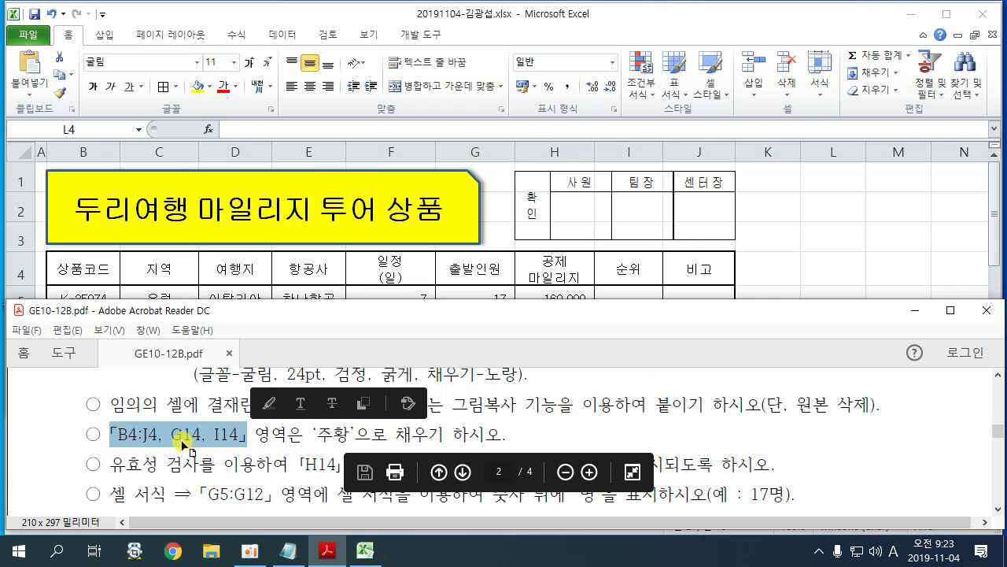
click(228, 435)
drag(353, 434, 371, 435)
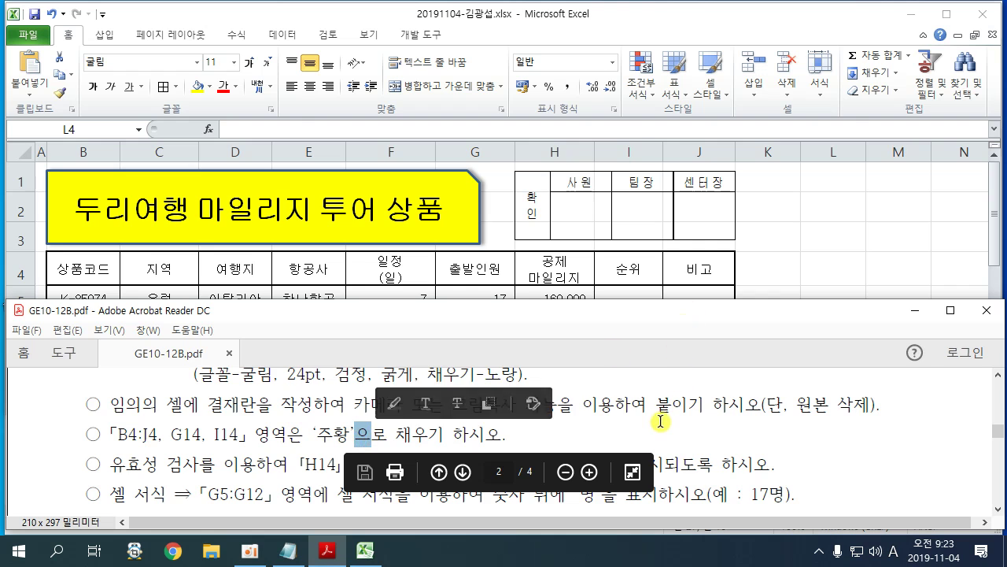
scroll(660, 421, up, 10)
scroll(209, 466, down, 10)
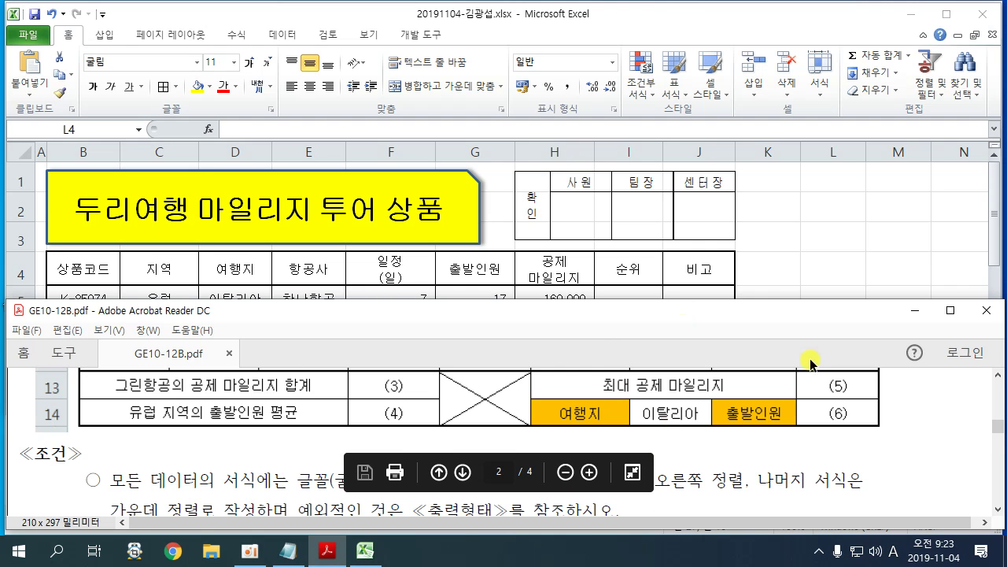
Step: Select the header row B4:J4, collapsing the ribbon to show more rows
click(840, 256)
click(85, 268)
drag(85, 267, 692, 268)
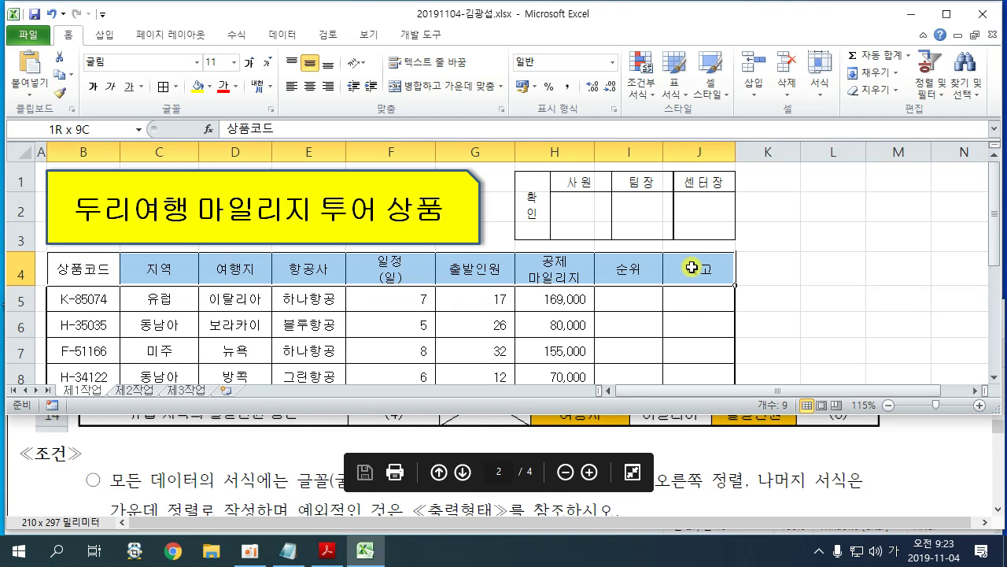
double_click(64, 38)
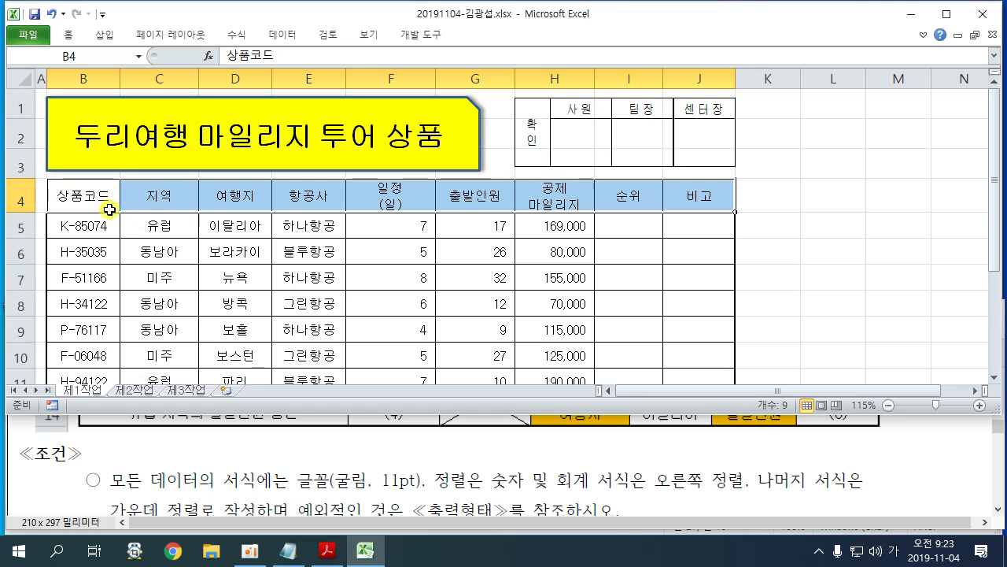
drag(91, 198, 692, 197)
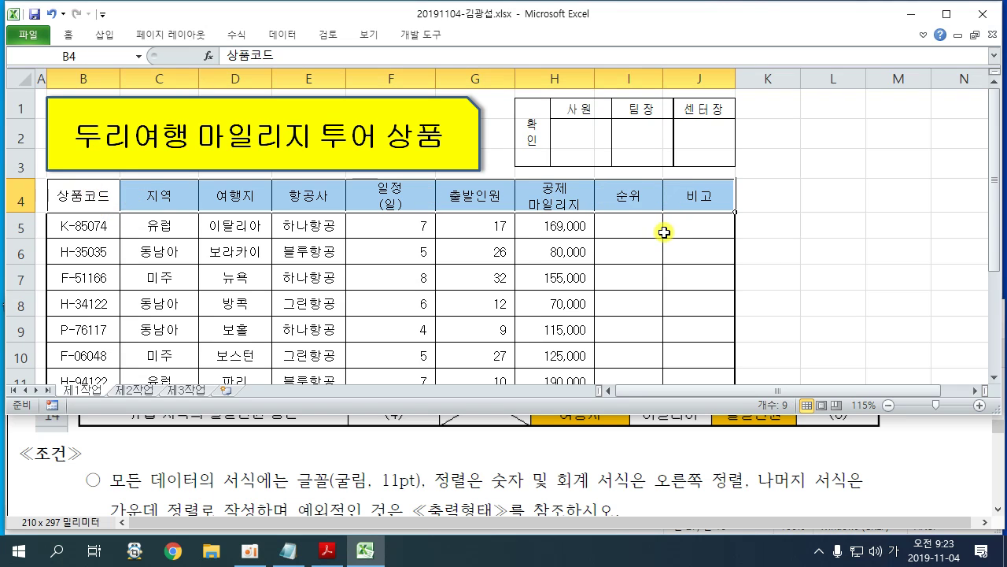
scroll(665, 232, down, 1)
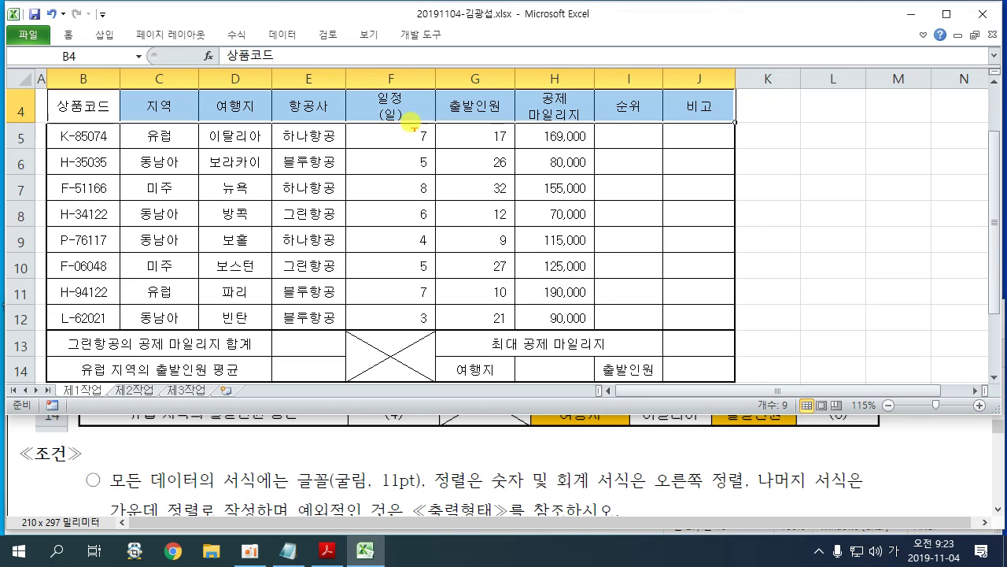
Step: Mark up the sheet in red pen and add G14 and I14 to the header selection
drag(385, 77, 534, 196)
mouse_move(415, 120)
mouse_down()
mouse_move(448, 135)
mouse_move(502, 100)
mouse_up()
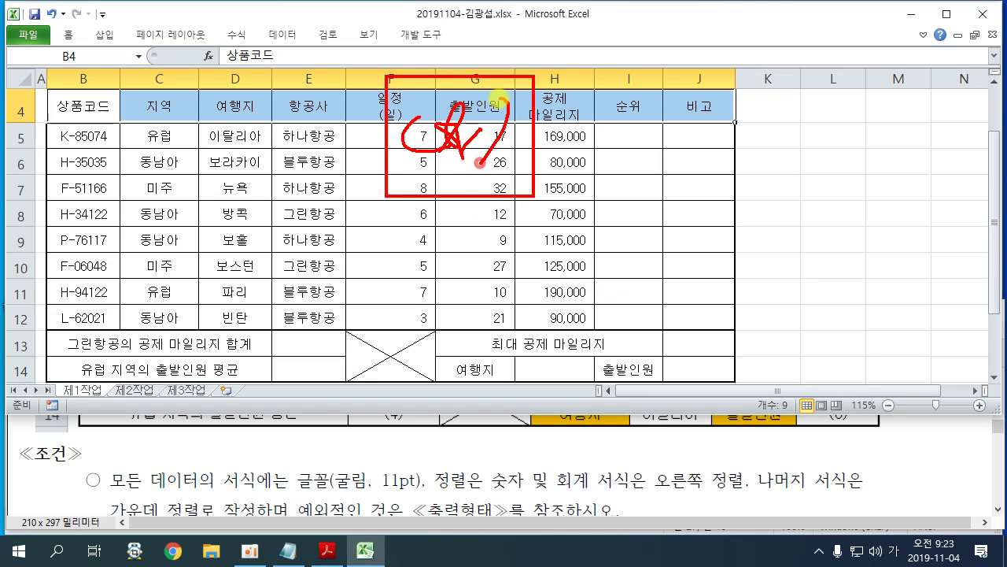
drag(479, 162, 500, 170)
mouse_move(293, 214)
mouse_down()
mouse_move(386, 197)
mouse_move(353, 277)
mouse_up()
mouse_move(472, 359)
mouse_down()
mouse_move(472, 384)
mouse_move(498, 389)
mouse_up()
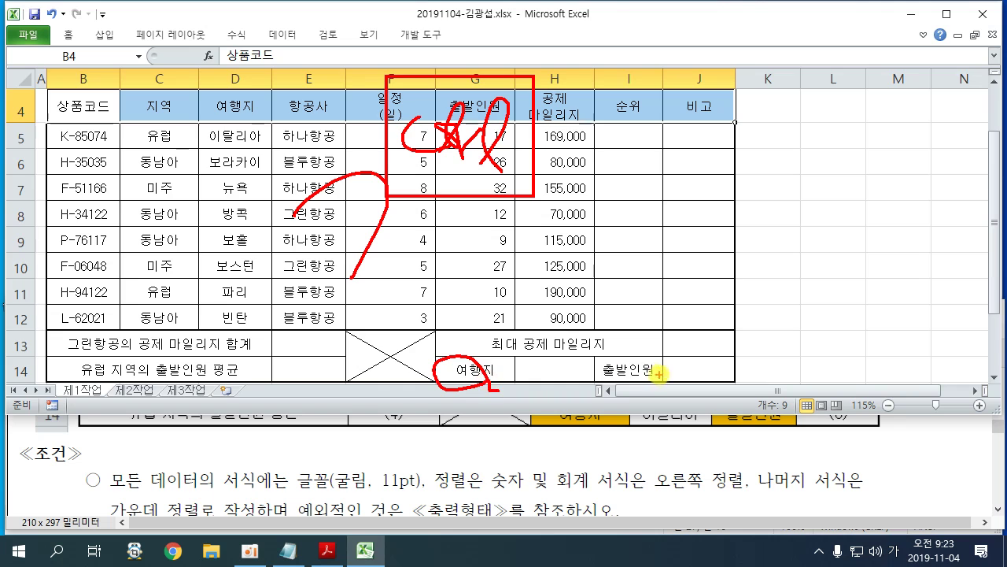
drag(658, 375, 651, 368)
key(Escape)
ctrl+click(486, 366)
ctrl+click(628, 369)
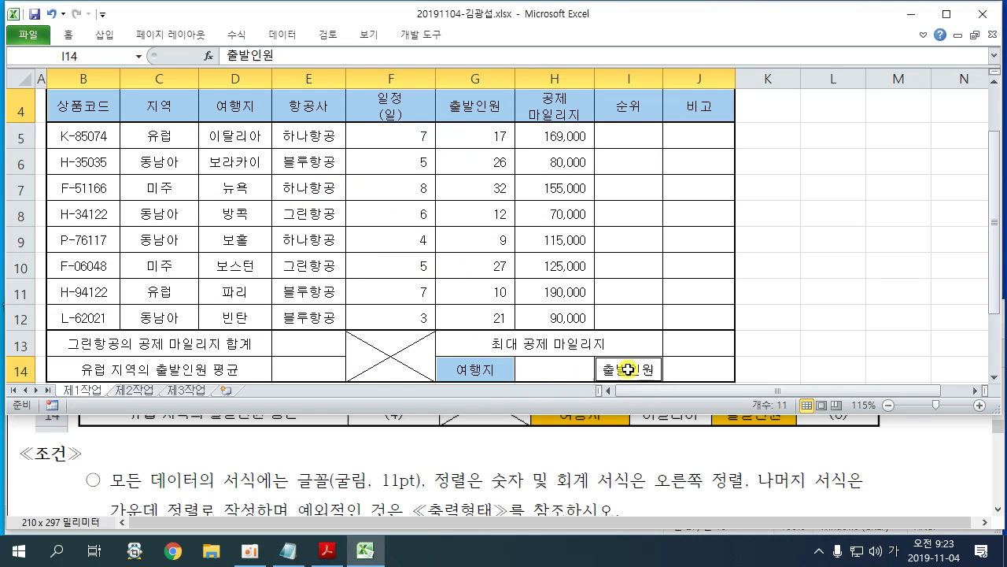
Step: Fill B4:J4, G14 and I14 with orange (주황) and check the result
double_click(70, 36)
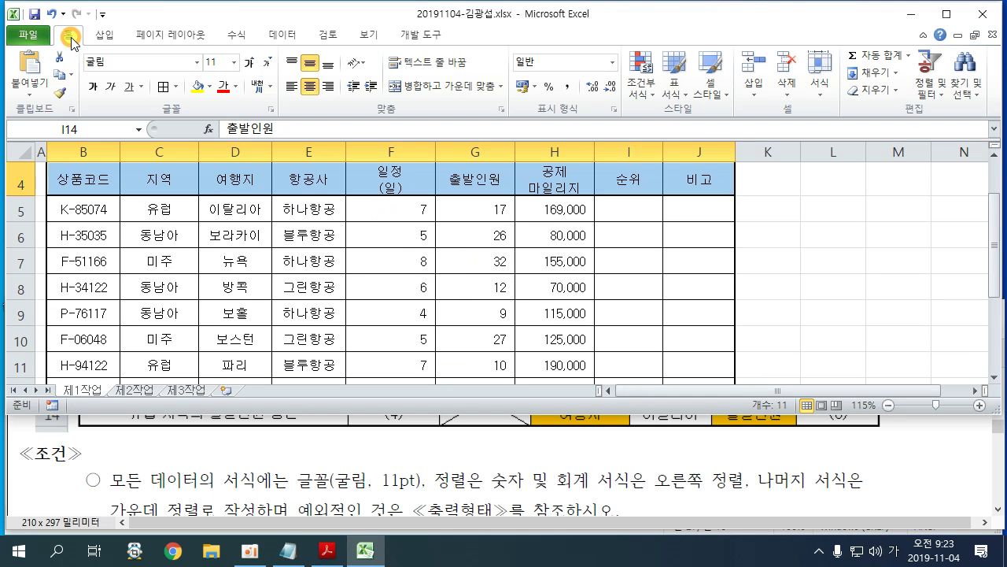
click(209, 86)
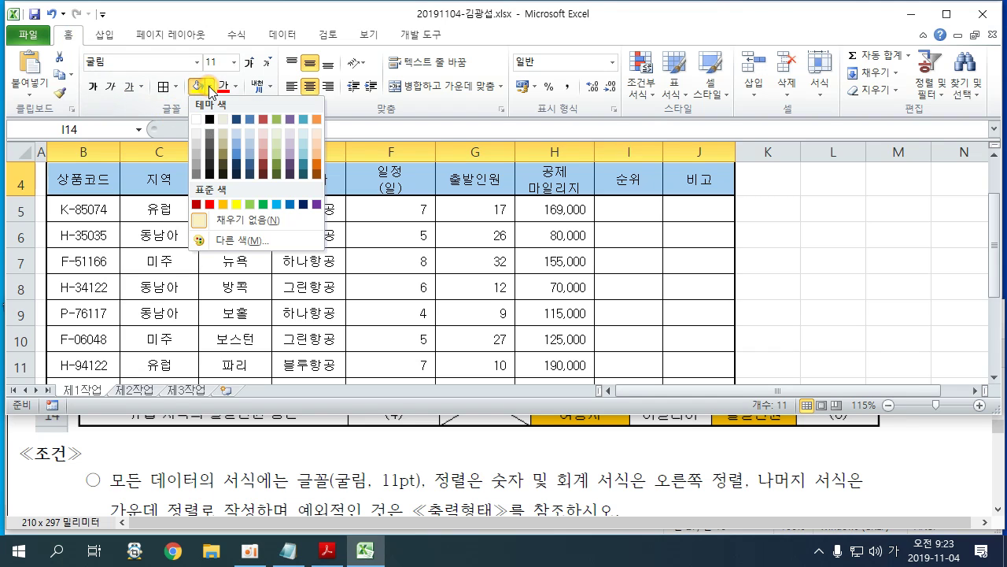
click(224, 205)
scroll(758, 344, down, 2)
click(771, 331)
scroll(772, 330, up, 3)
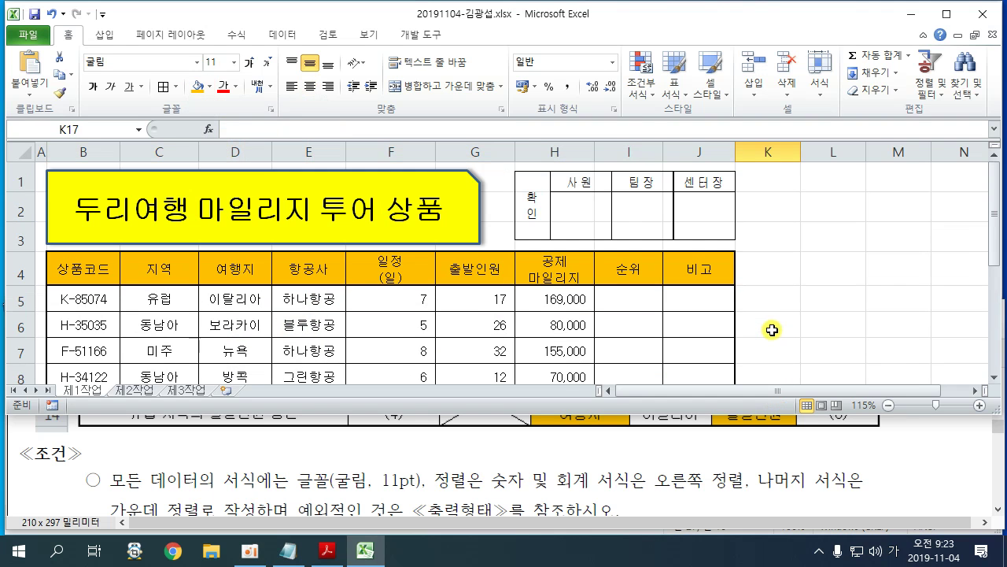
scroll(771, 328, down, 3)
click(815, 462)
Step: Find the PDF instruction that H14 must list the destinations from D5:D12
scroll(843, 467, down, 3)
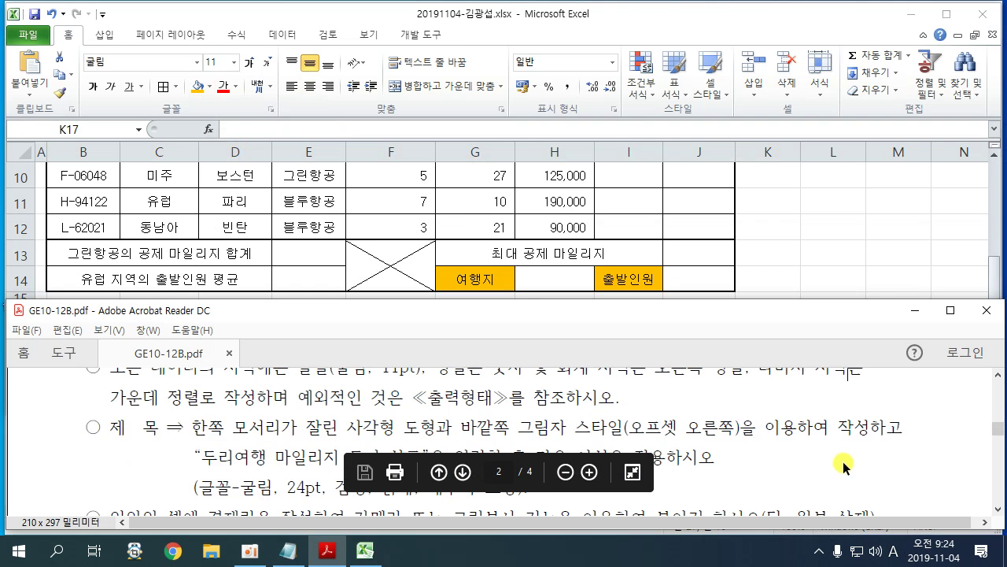
scroll(842, 467, down, 4)
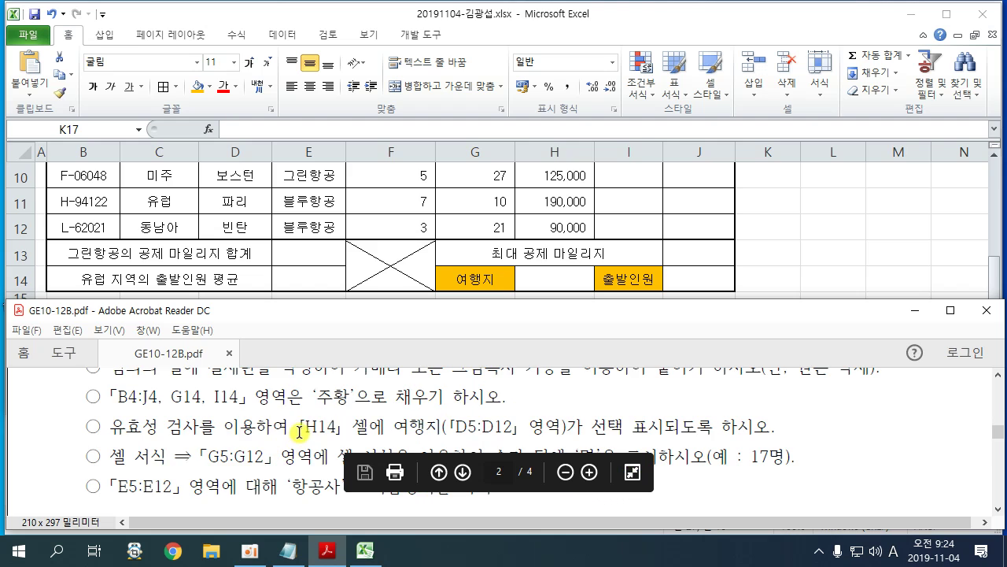
drag(300, 432, 441, 429)
drag(449, 427, 513, 427)
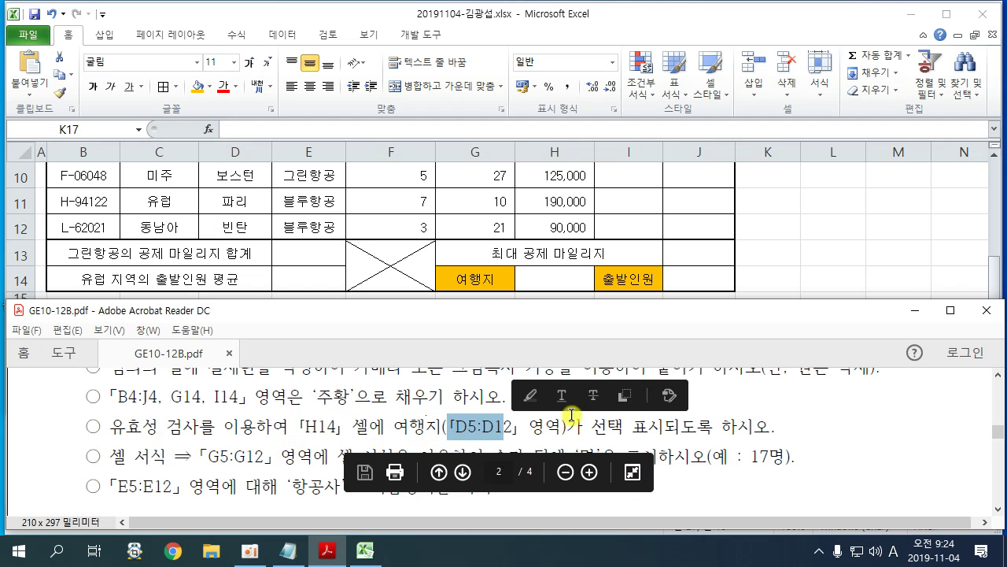
Step: Select H14 in Excel and compare it with the PDF's sample table
click(819, 252)
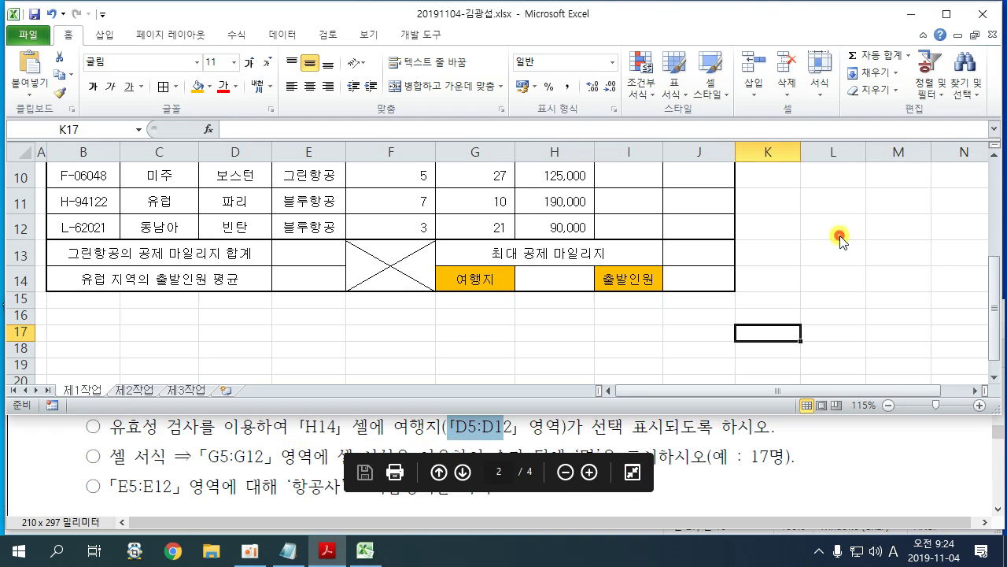
click(553, 278)
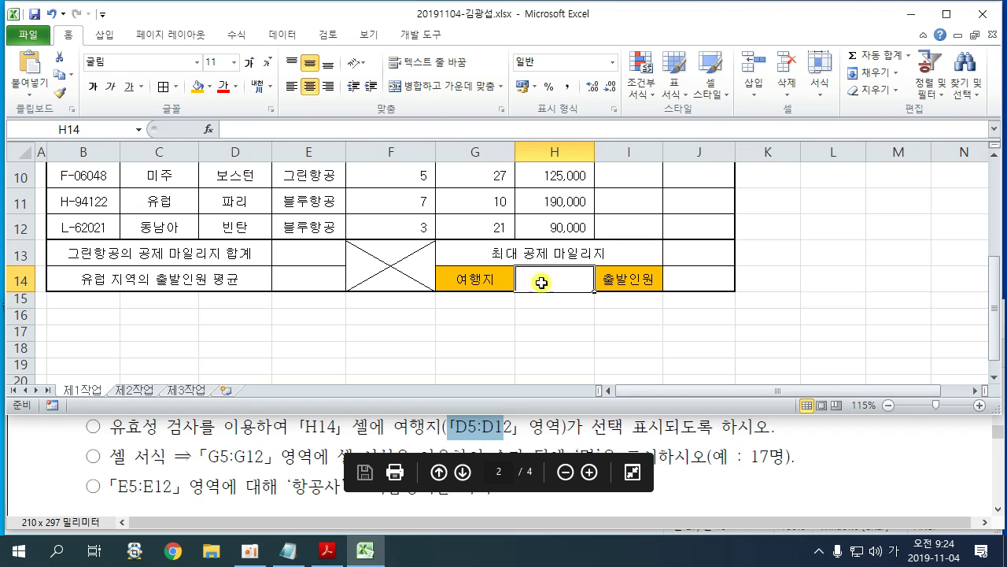
click(706, 434)
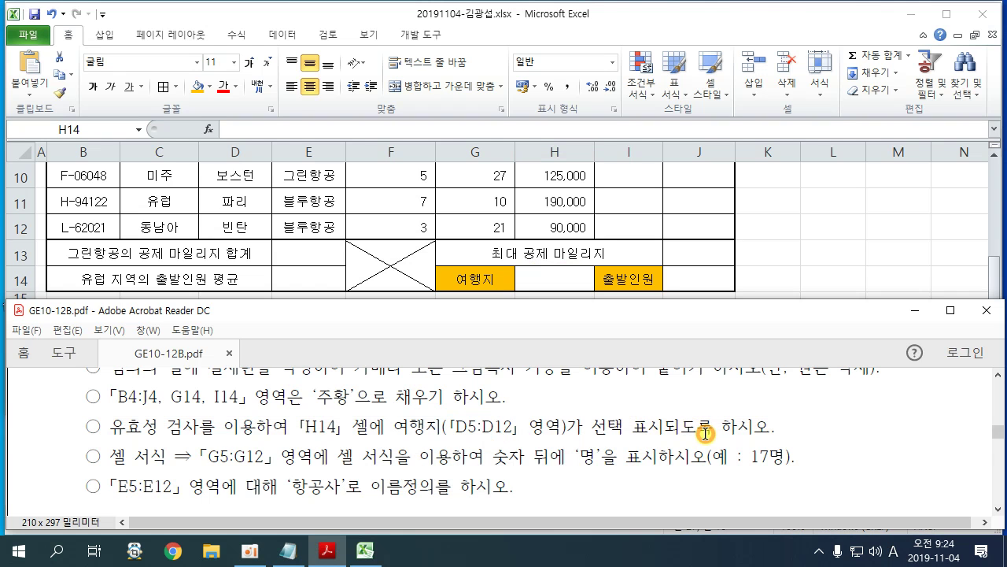
scroll(705, 433, up, 5)
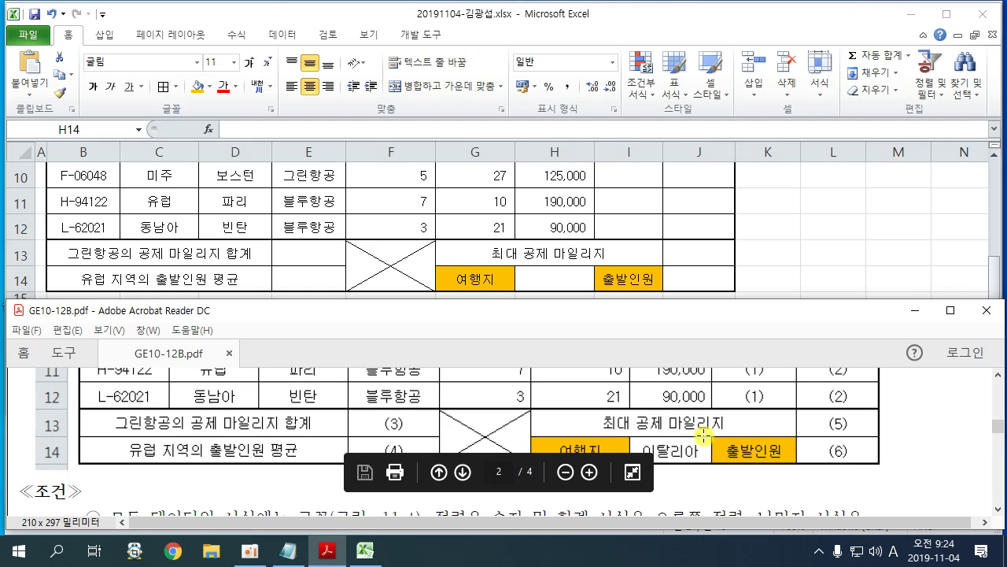
click(540, 281)
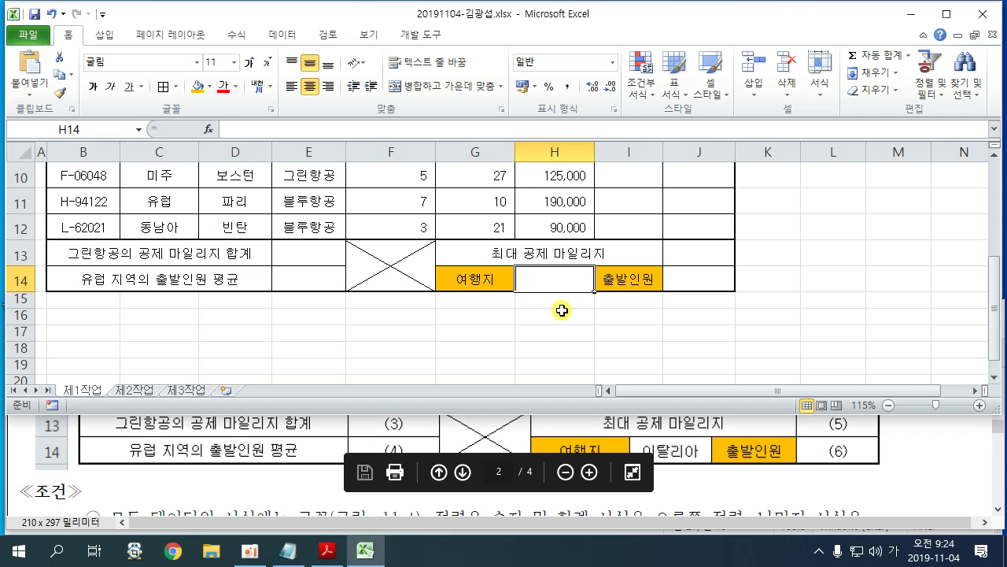
Step: Give H14 a List data validation with source =$D$5:$D$12
click(279, 37)
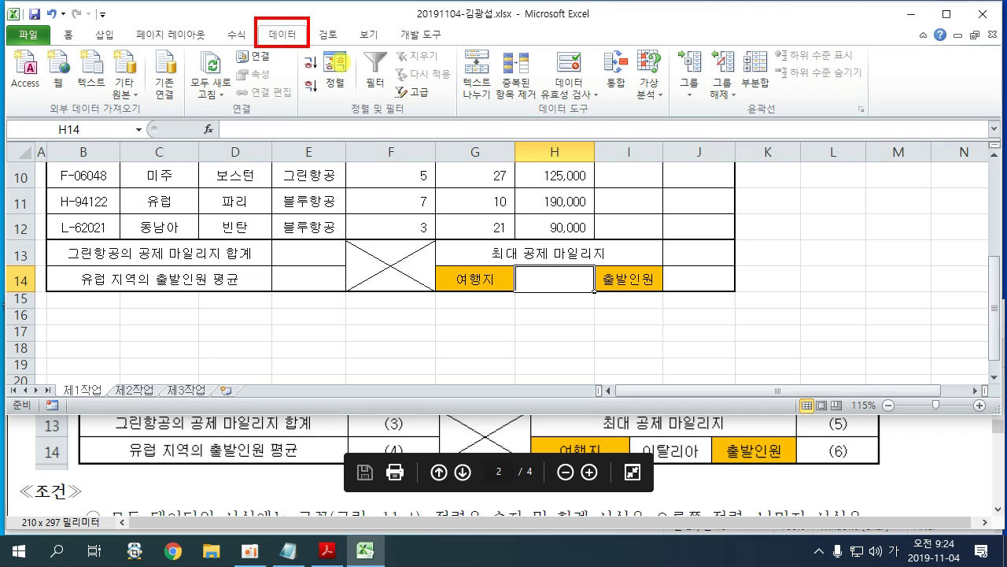
click(580, 64)
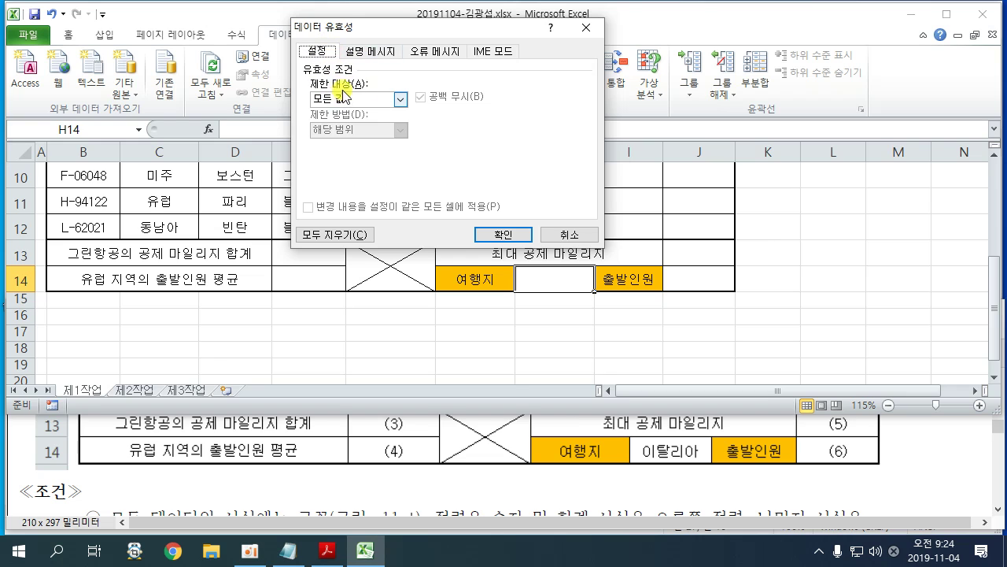
click(401, 101)
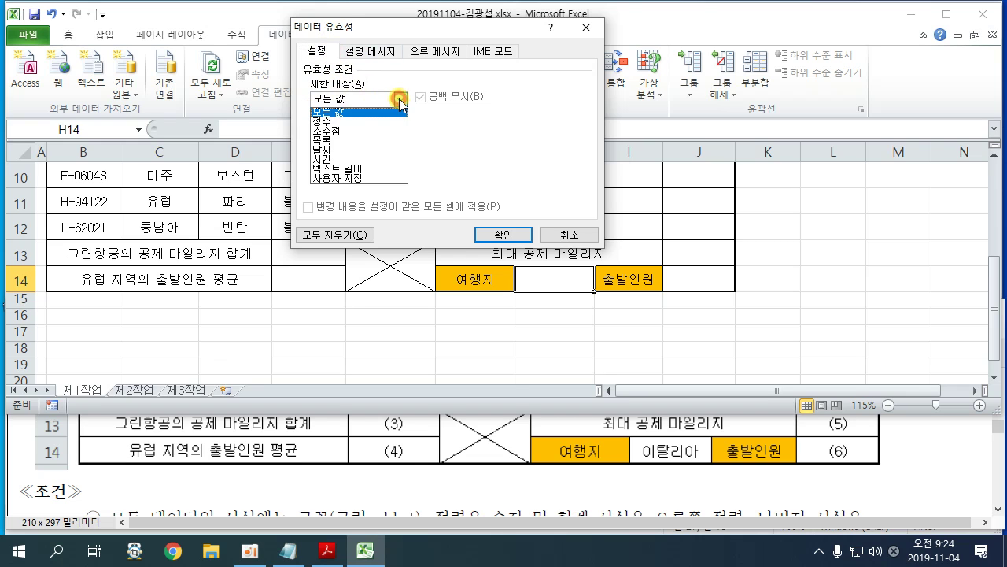
click(373, 141)
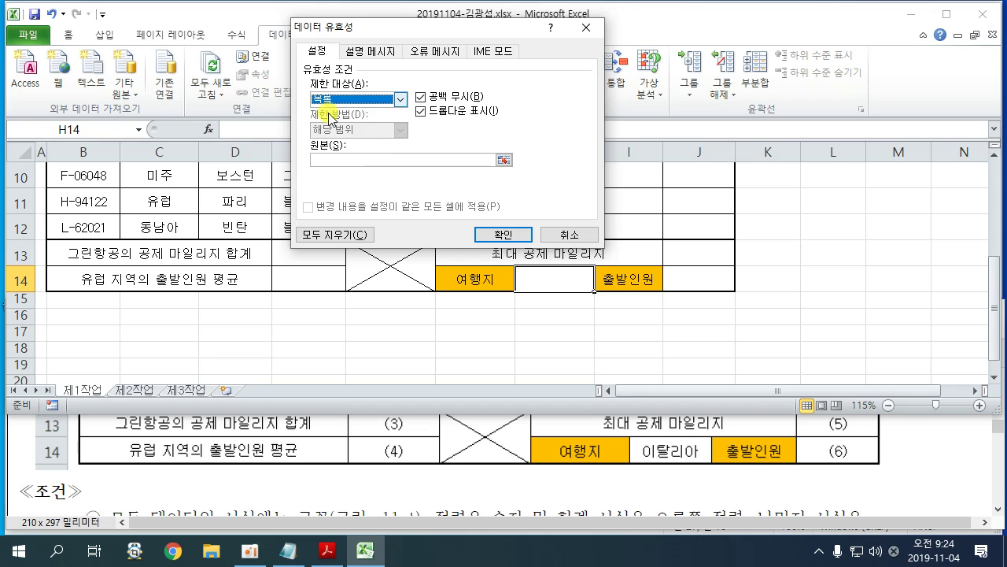
click(334, 159)
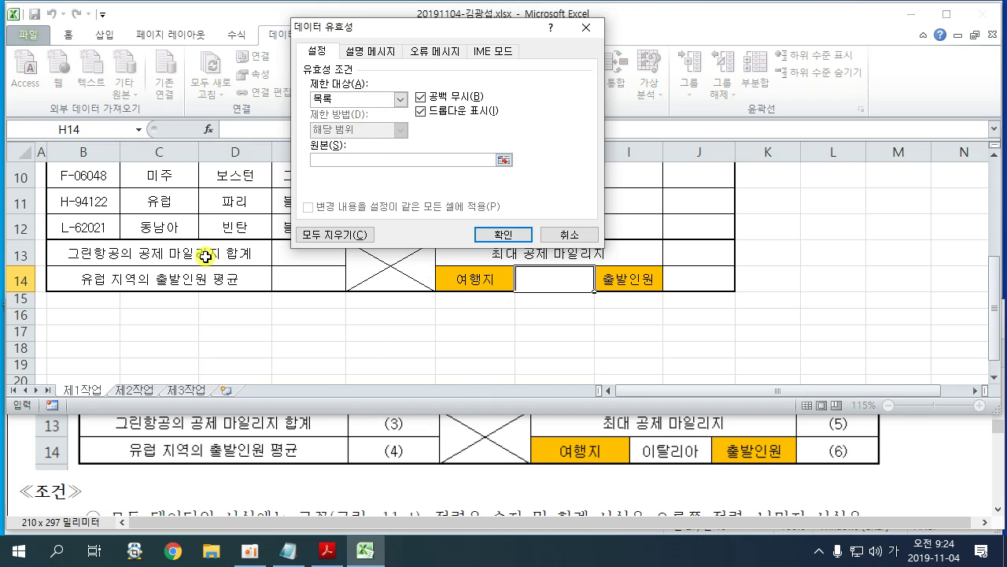
scroll(189, 252, up, 3)
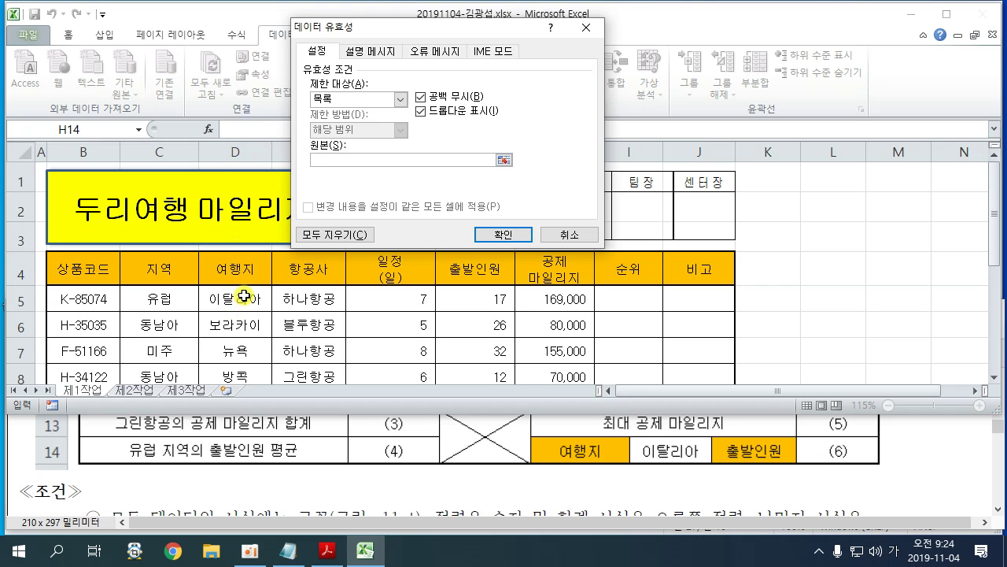
mouse_move(244, 296)
mouse_down()
mouse_move(236, 374)
mouse_move(241, 311)
mouse_up()
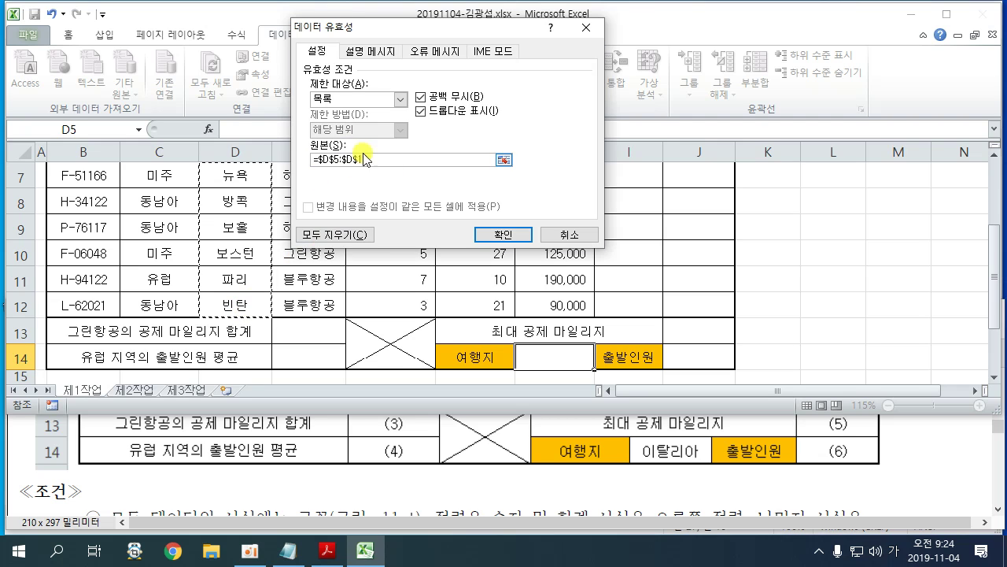
click(503, 234)
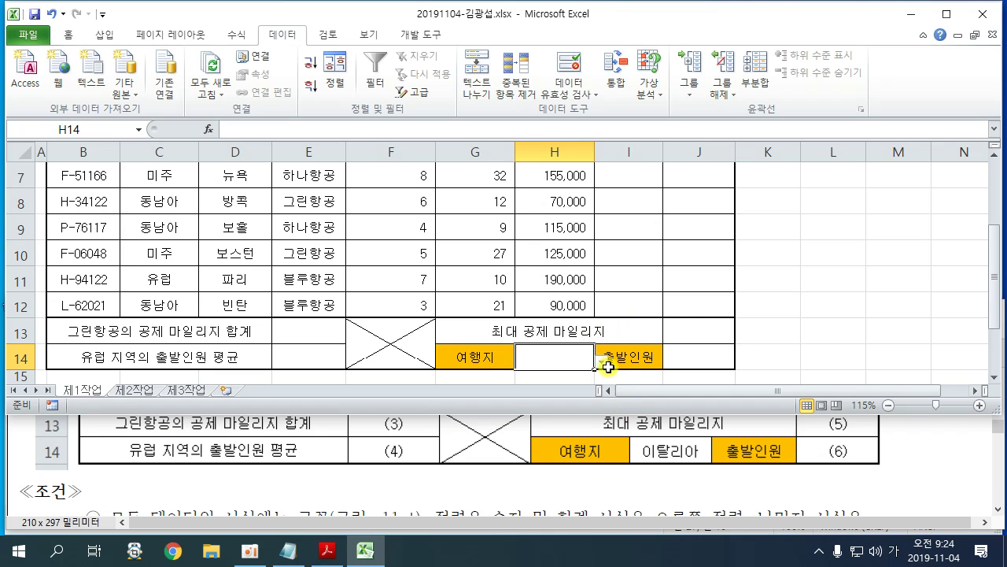
Step: Pick 이탈리아 from H14's drop-down list
click(606, 365)
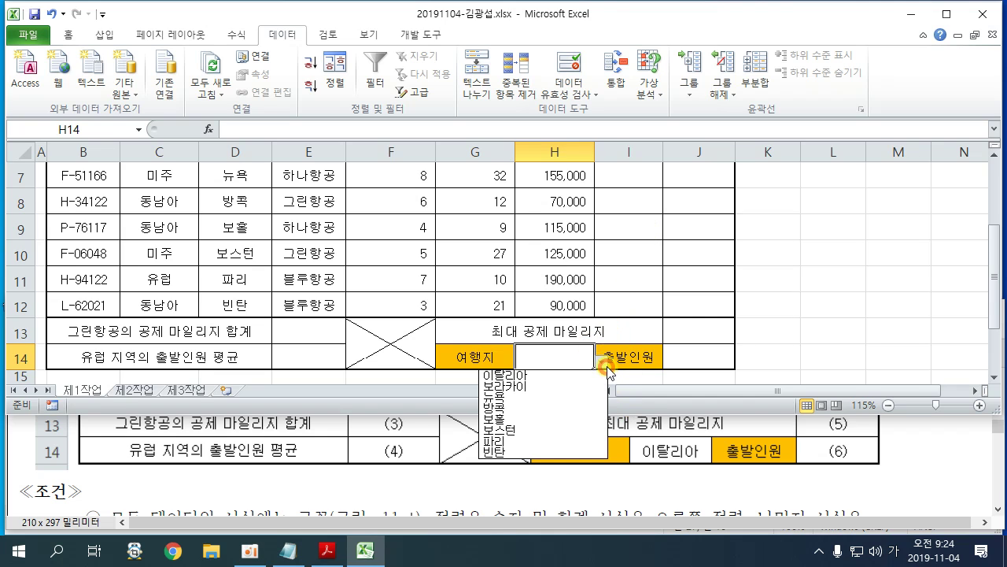
click(562, 375)
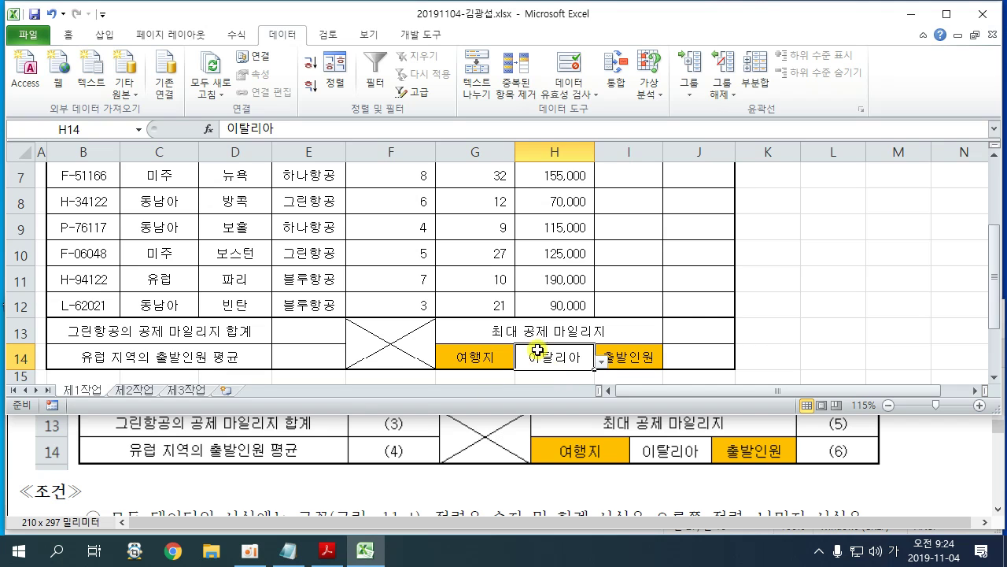
click(777, 338)
Step: Locate the PDF's 셀 서식 item requiring a 명 suffix on G5:G12, then return to Excel
click(926, 472)
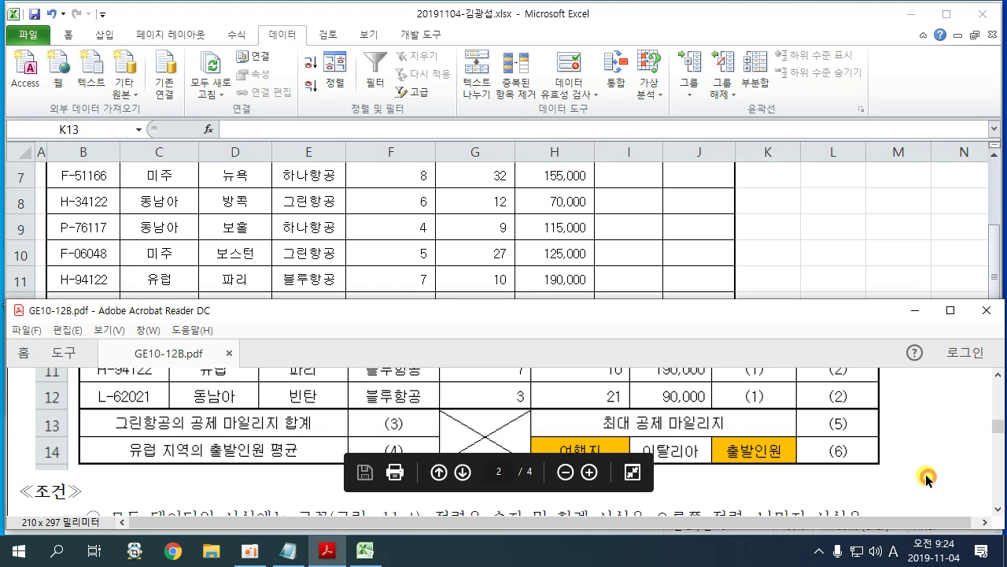
scroll(922, 477, down, 3)
scroll(922, 477, down, 4)
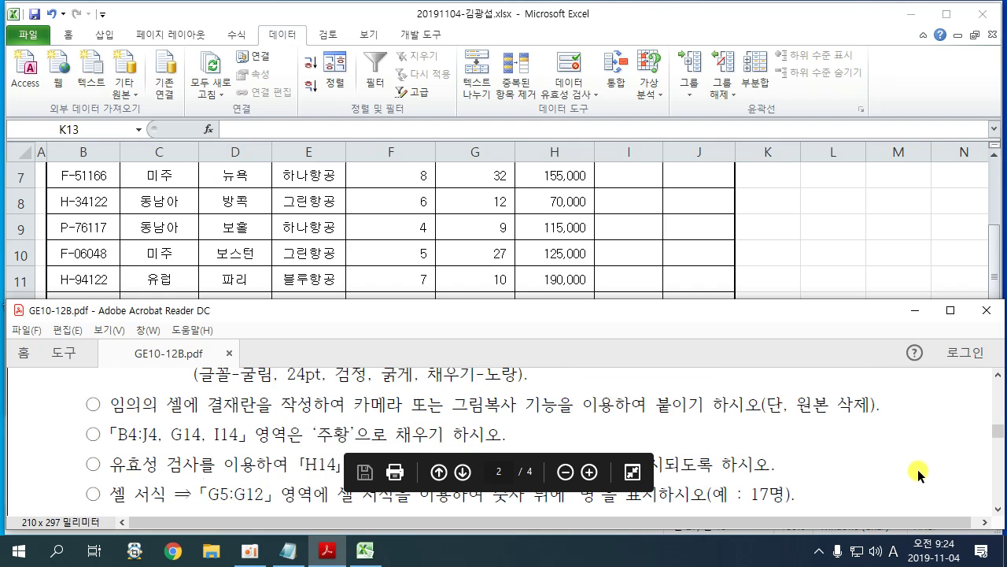
scroll(245, 477, down, 2)
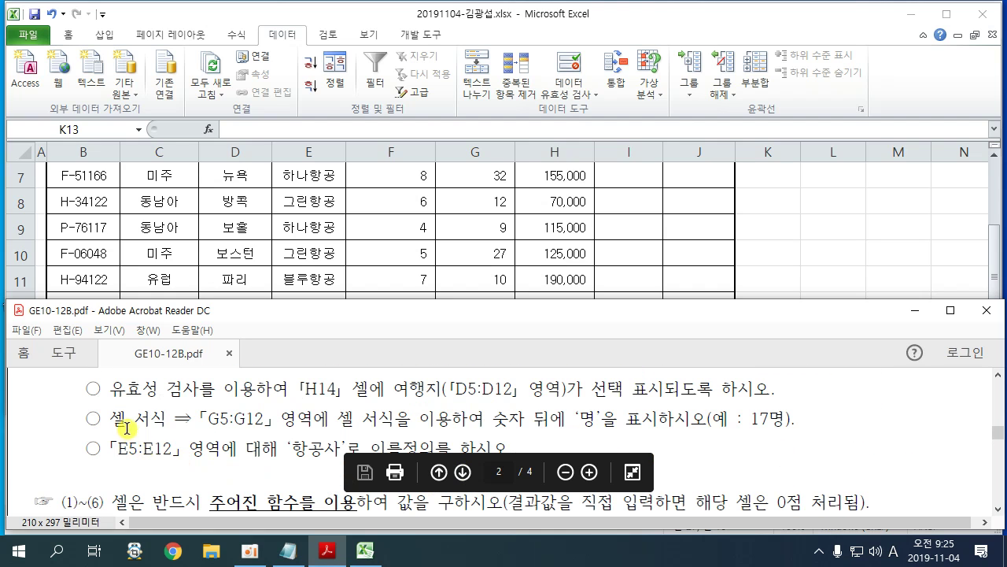
drag(200, 418, 273, 417)
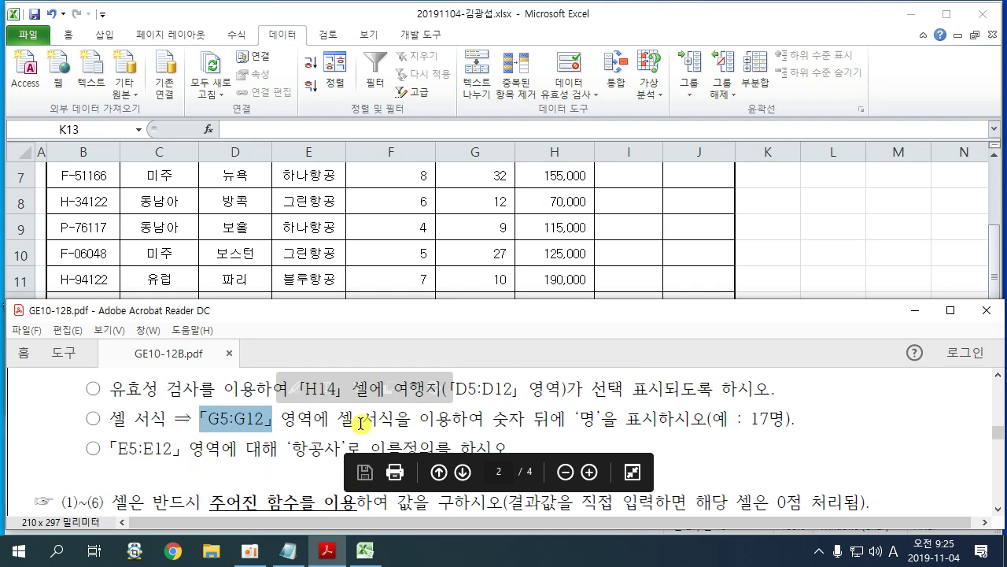
drag(494, 418, 796, 418)
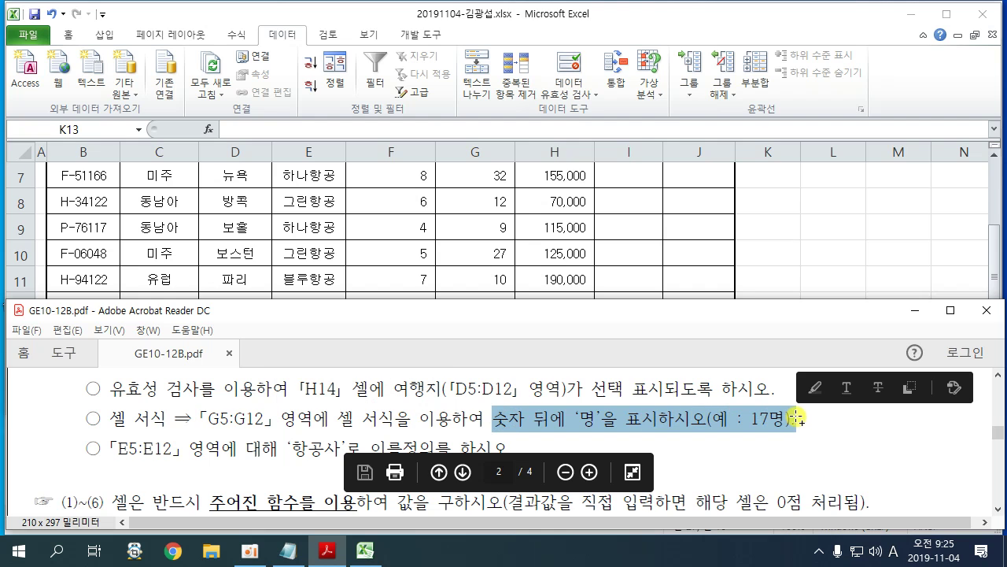
click(814, 236)
scroll(494, 239, up, 1)
scroll(494, 239, up, 1)
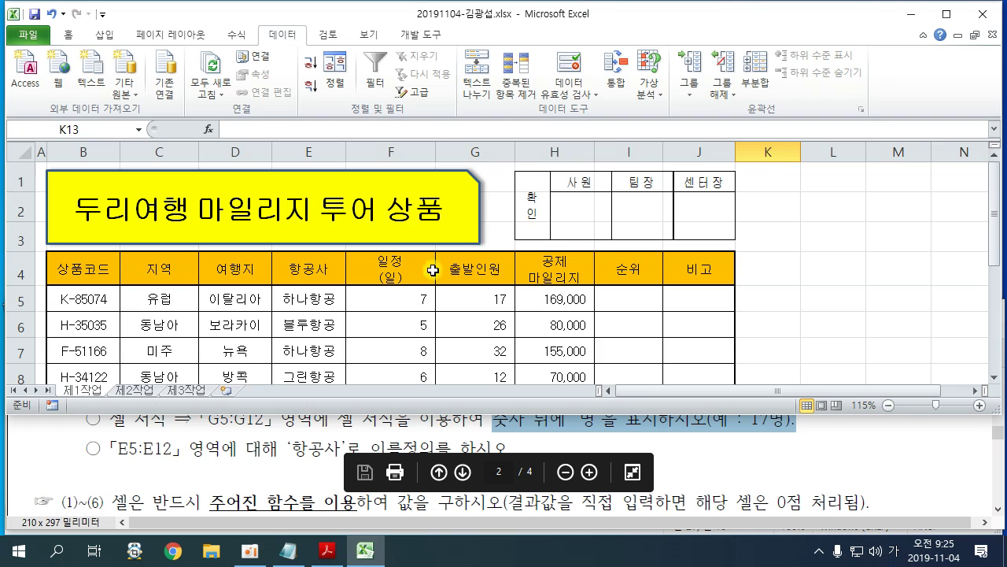
scroll(432, 270, down, 1)
Step: Select G5:G12 and open Format Cells at the 사용자 지정 number category
drag(474, 209, 471, 280)
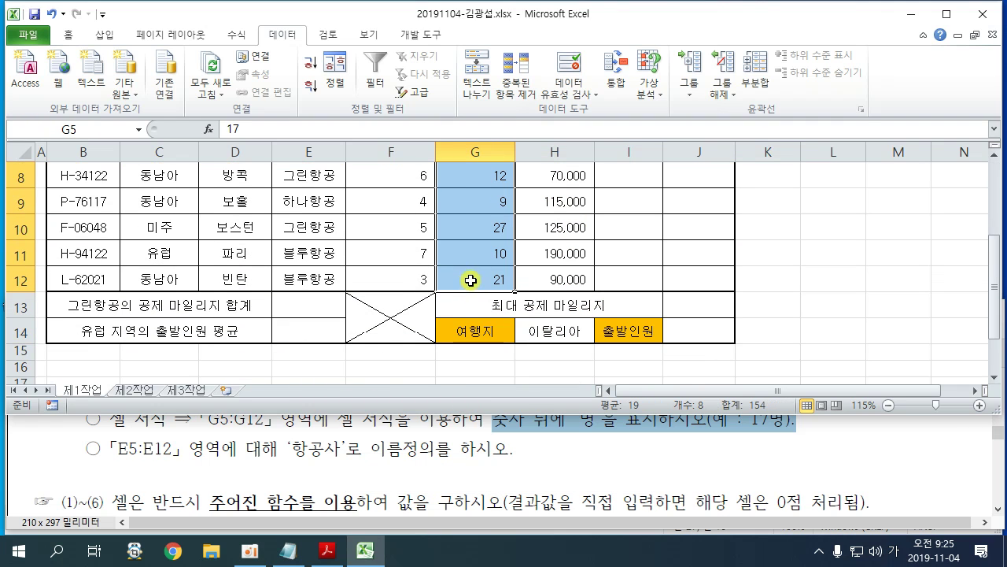
right_click(469, 195)
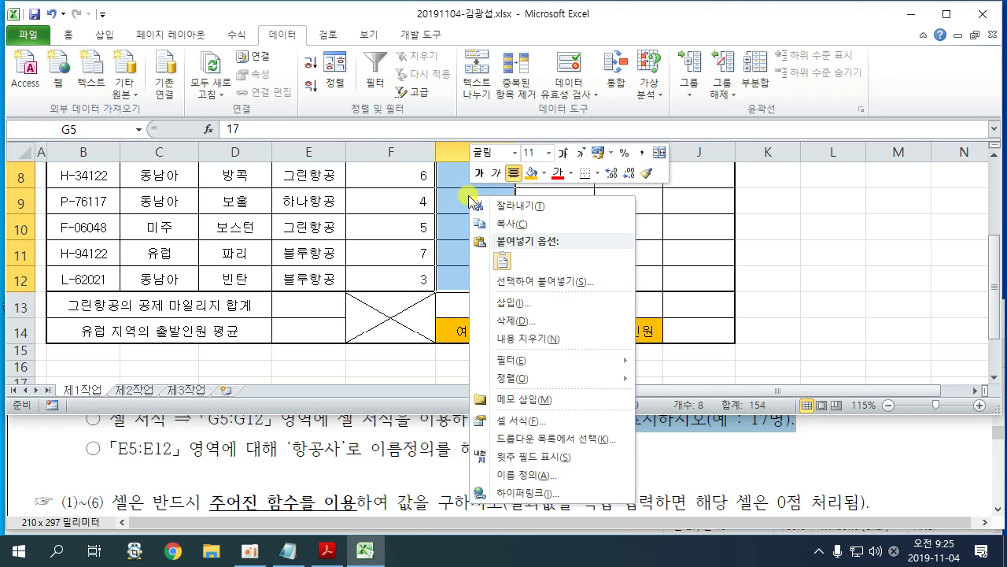
click(540, 421)
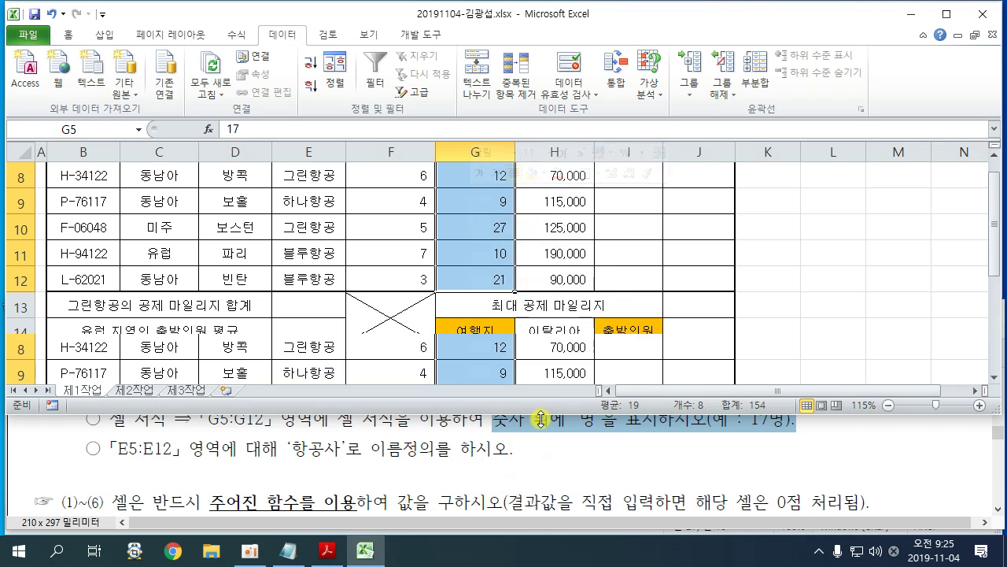
drag(438, 203, 622, 32)
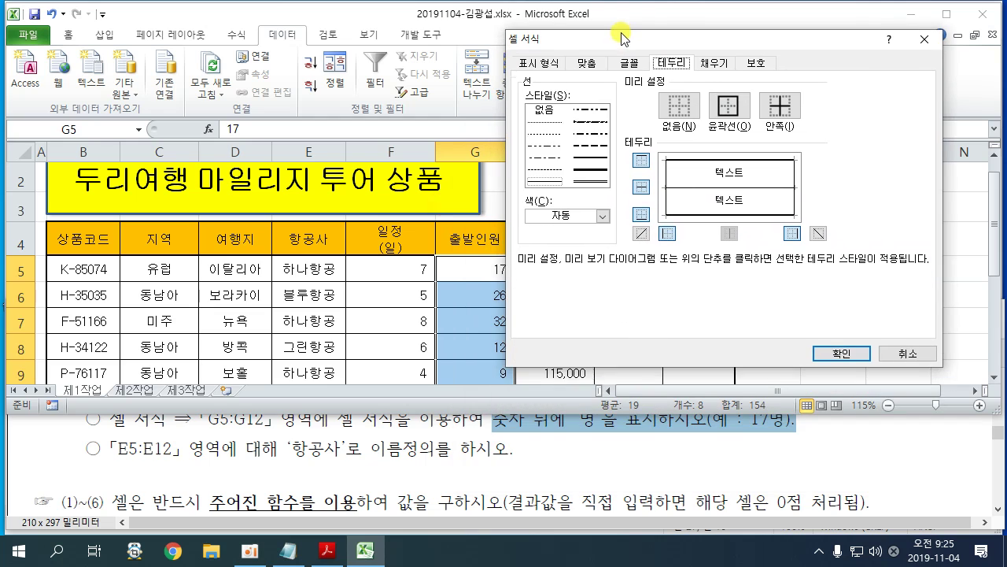
click(534, 59)
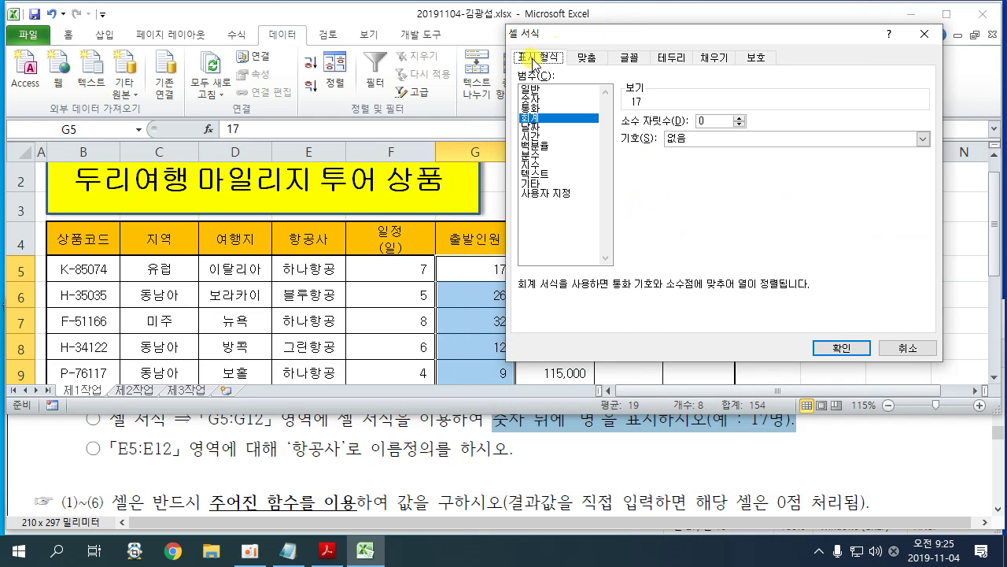
drag(508, 43, 583, 71)
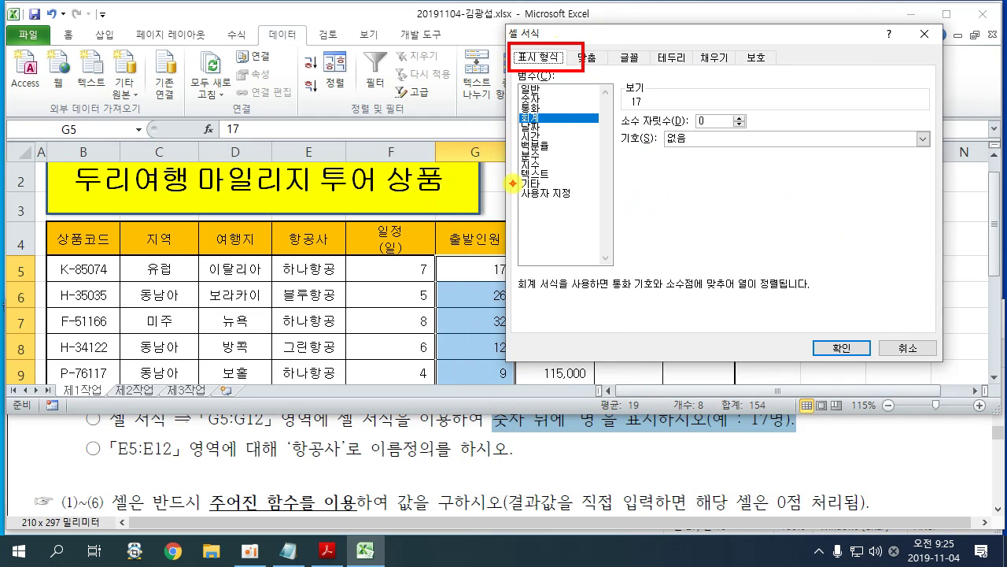
mouse_move(512, 184)
mouse_down()
mouse_move(591, 213)
mouse_move(572, 319)
mouse_up()
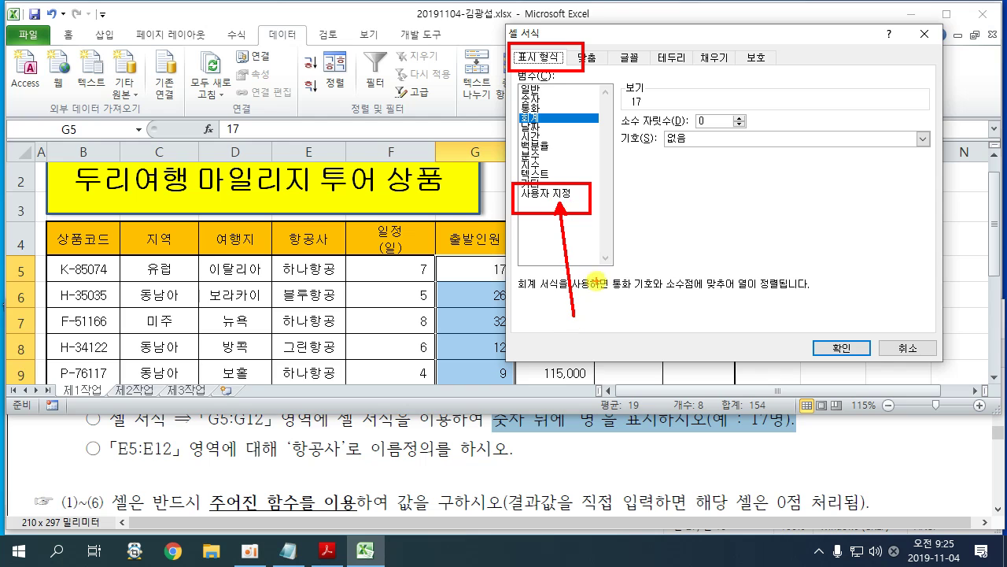
key(Escape)
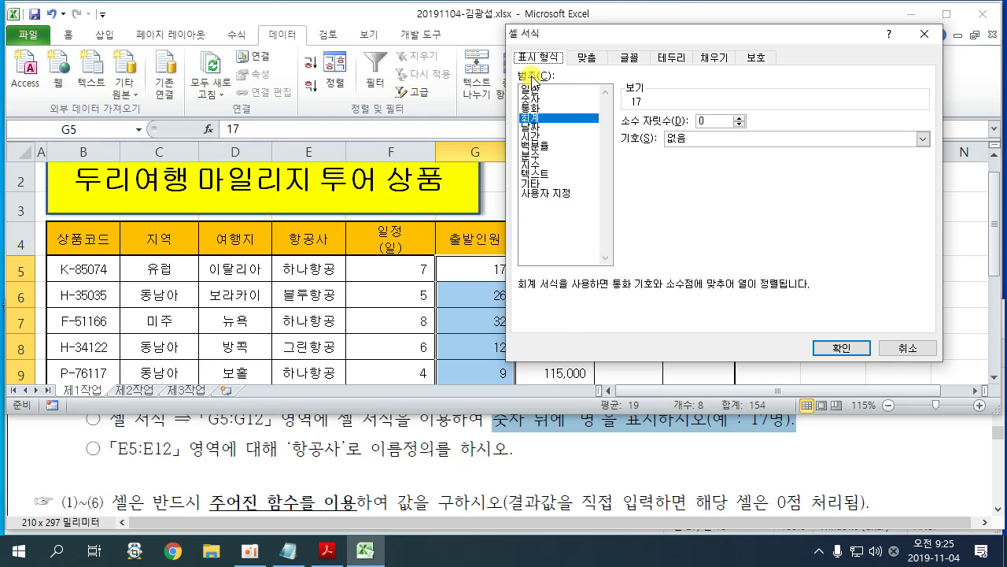
click(555, 193)
Step: Apply the custom format G/표준"명" so values read 17명, 26명, 32명
drag(640, 36, 133, 34)
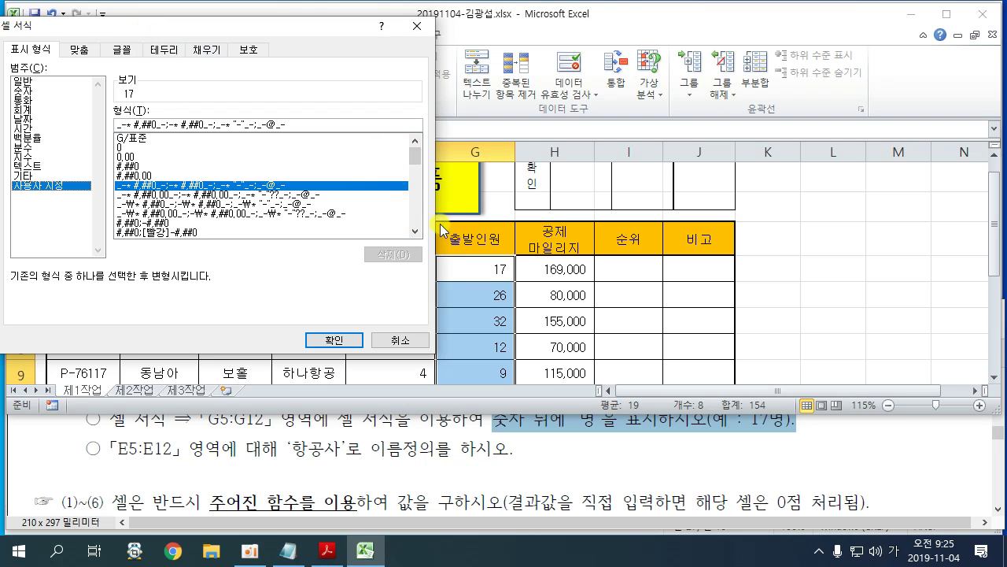
click(130, 139)
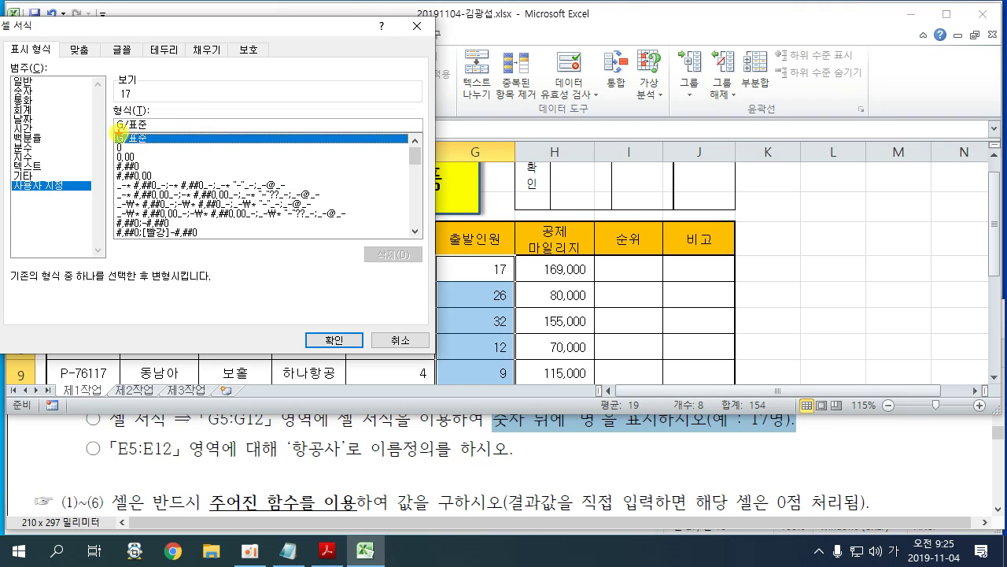
drag(111, 125, 156, 147)
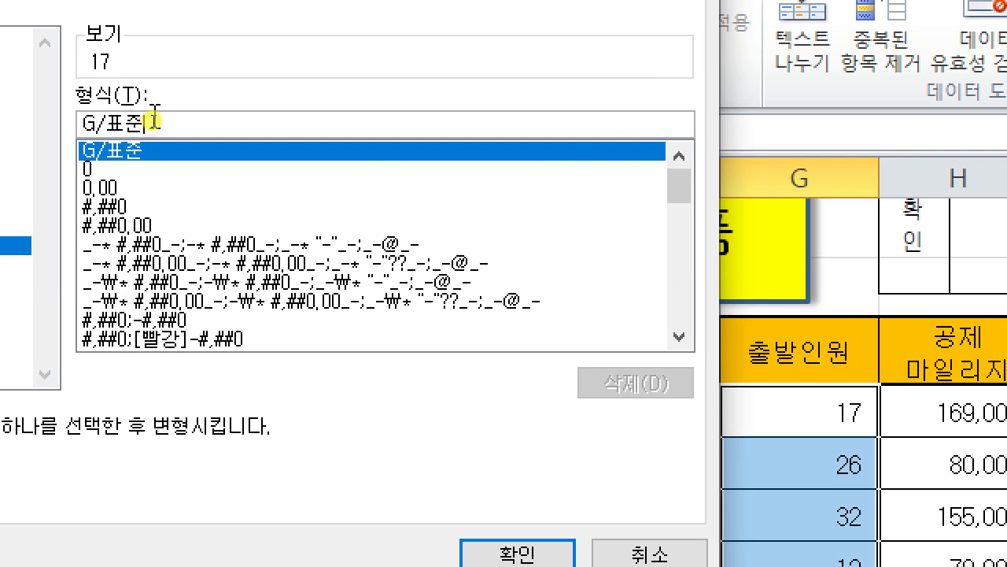
text("명)
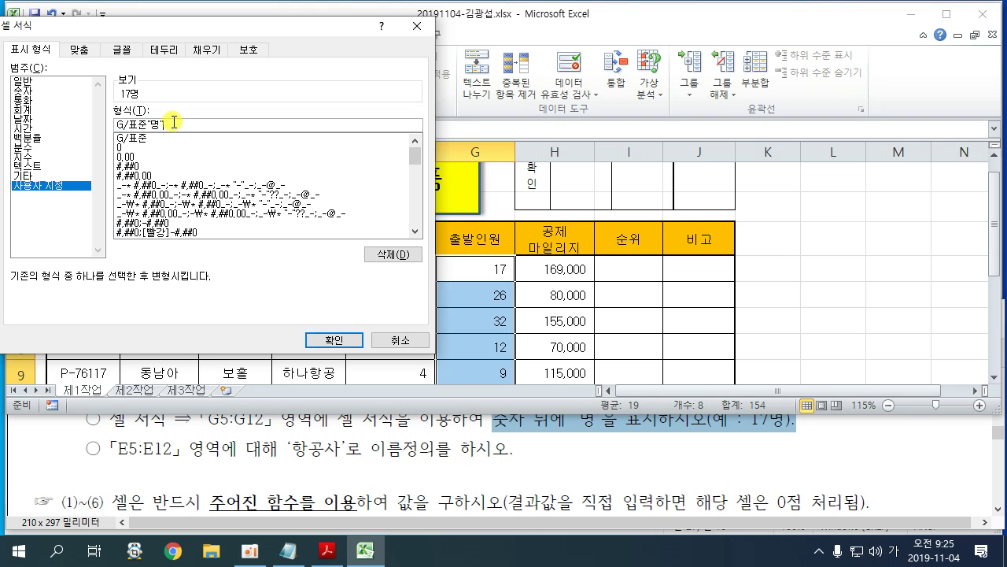
click(335, 340)
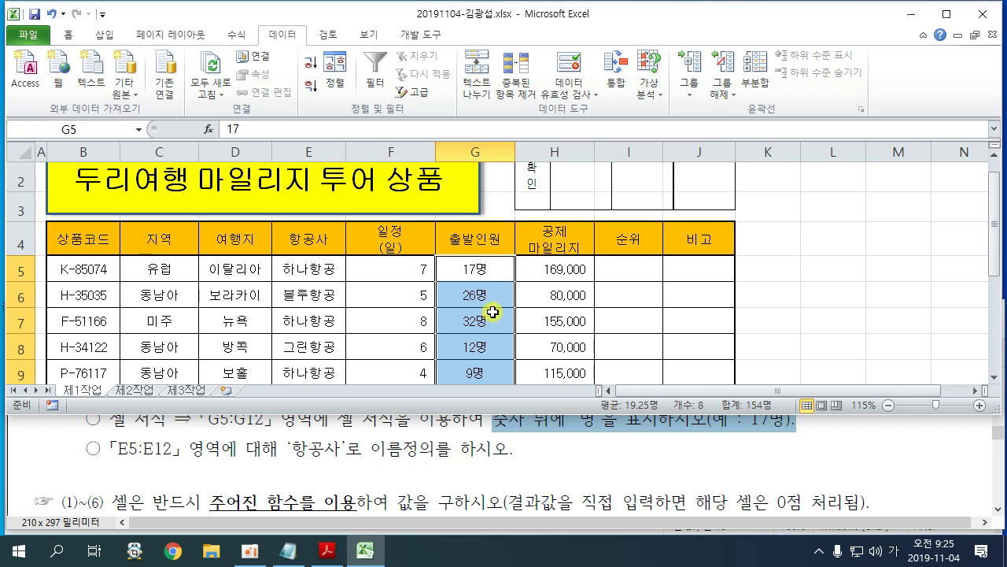
click(790, 470)
Step: Review a PDF instruction line, then return to Excel's Home tab and select empty cell L5
scroll(789, 466, up, 5)
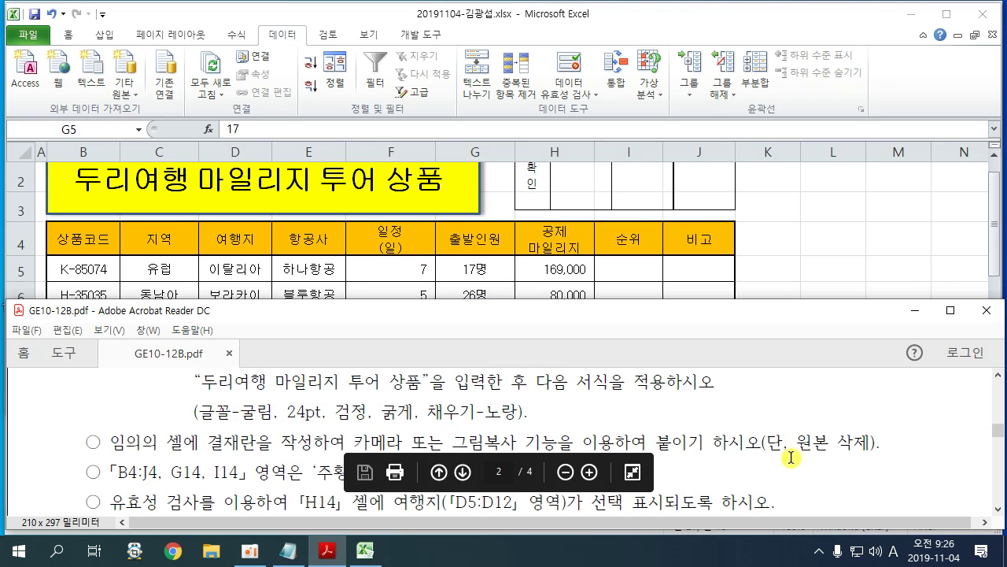
scroll(790, 463, up, 2)
scroll(633, 457, down, 1)
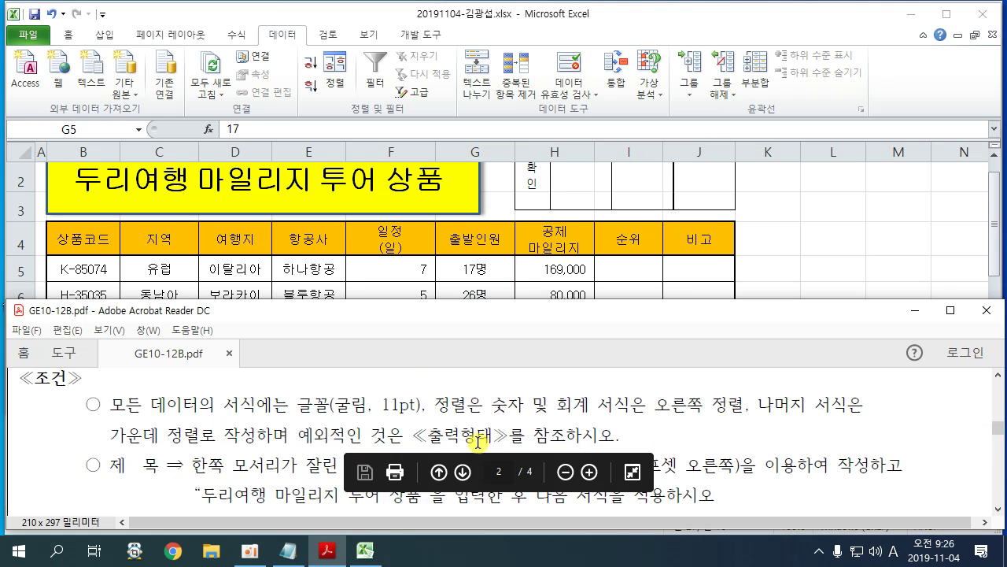
drag(455, 405, 697, 404)
click(683, 26)
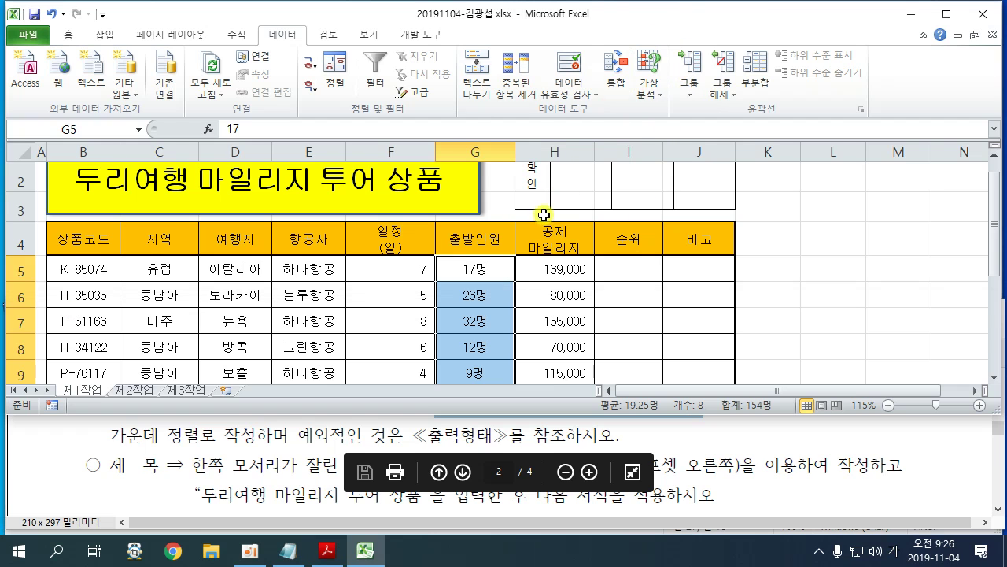
scroll(500, 284, down, 2)
scroll(500, 284, up, 1)
scroll(500, 284, up, 1)
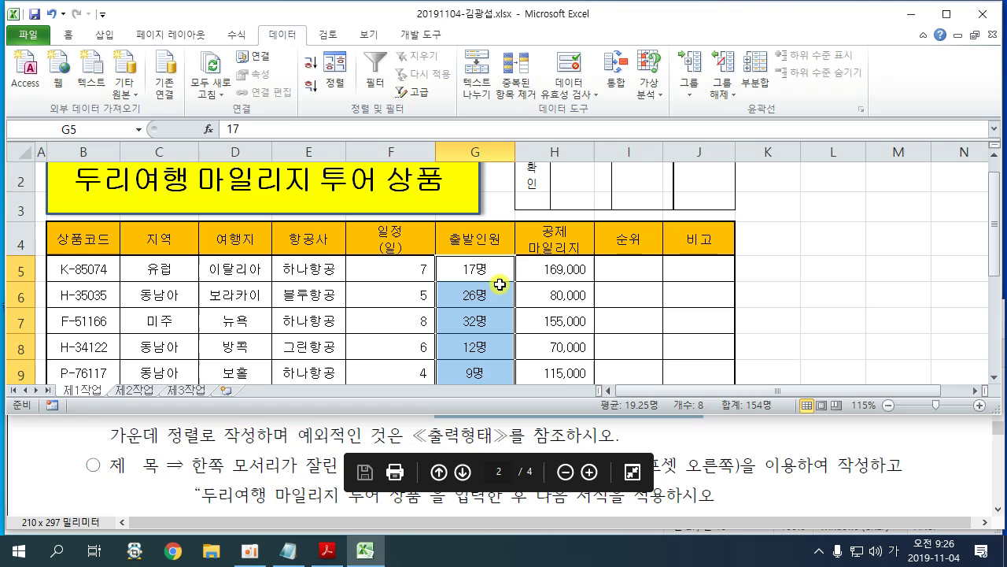
click(68, 34)
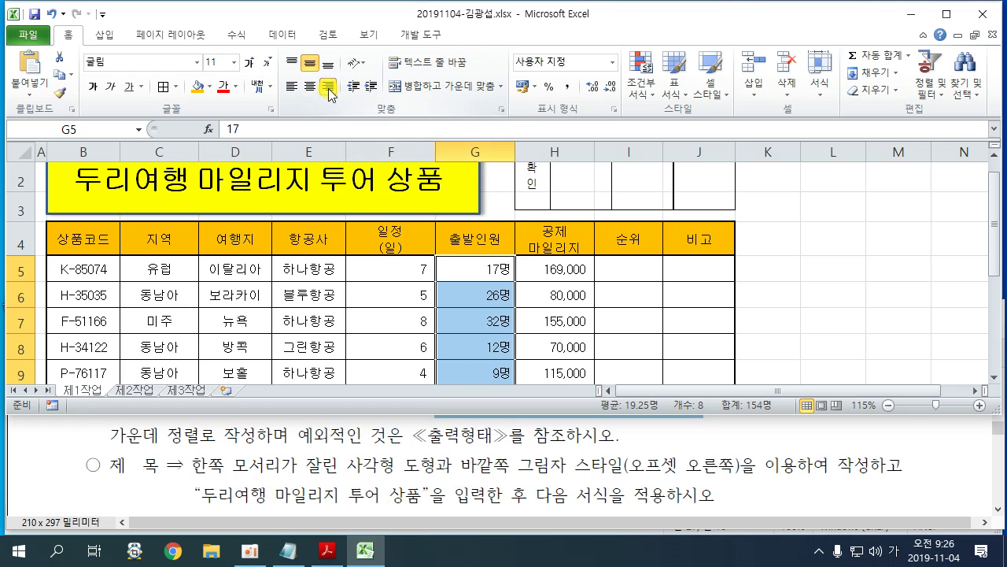
click(812, 269)
scroll(812, 269, down, 1)
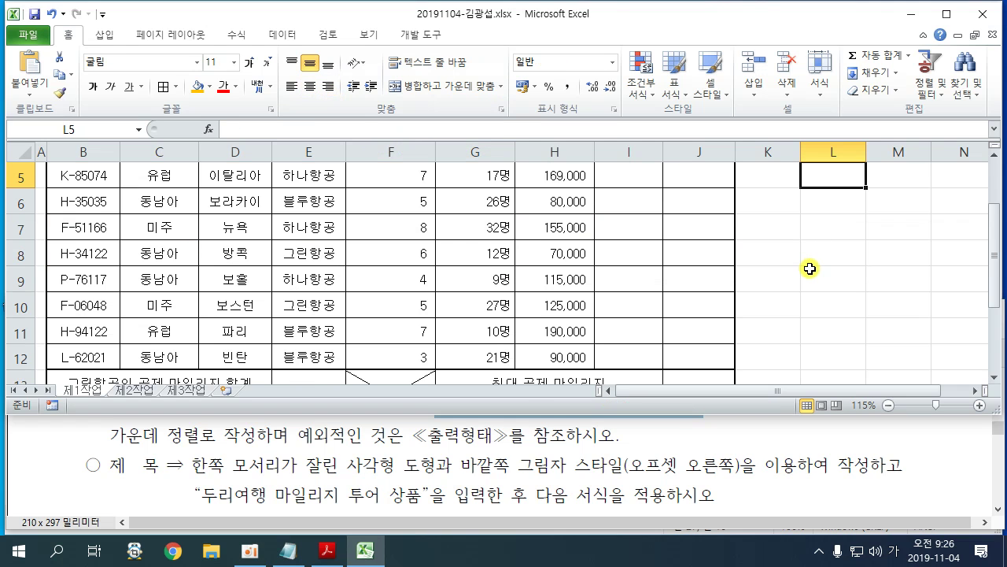
Step: Find the PDF instruction naming E5:E12 as 항공사, then return to the workbook
click(756, 437)
scroll(760, 440, down, 4)
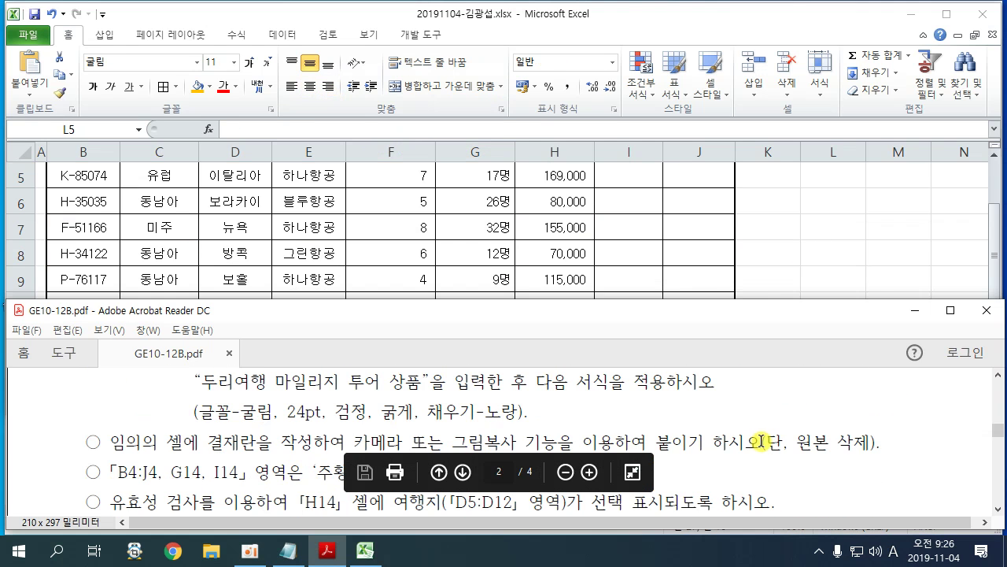
scroll(761, 441, down, 2)
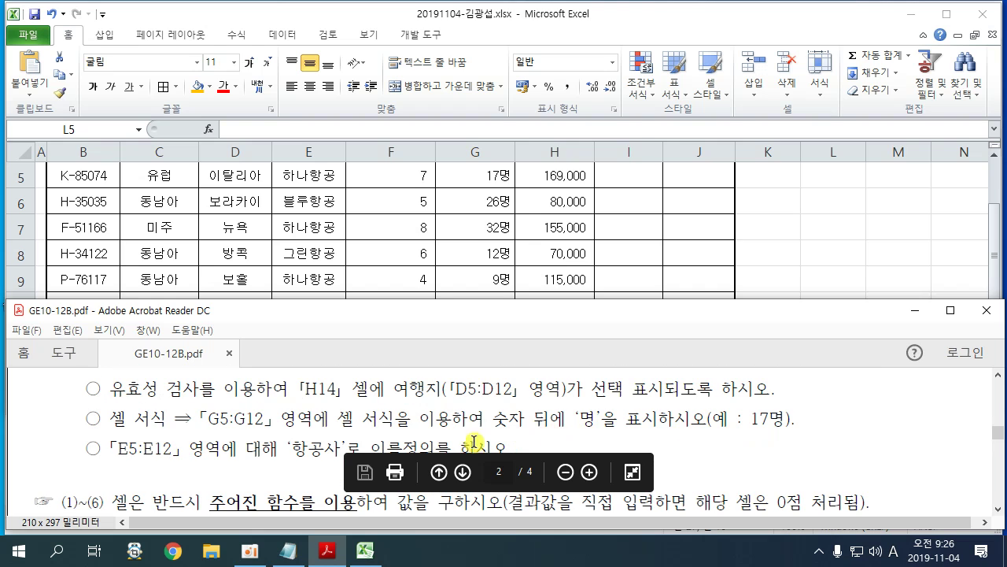
drag(122, 451, 175, 450)
drag(308, 450, 322, 450)
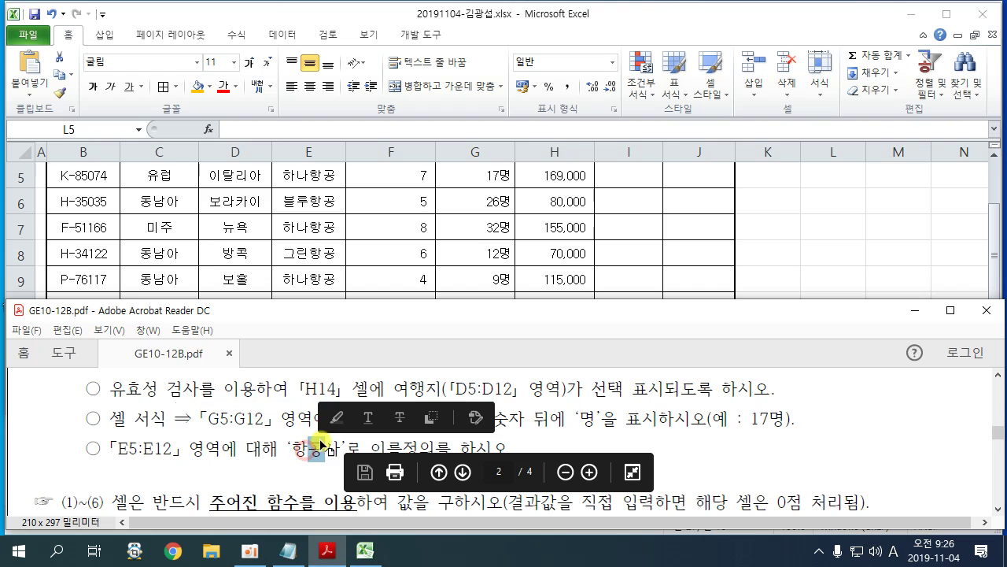
click(743, 235)
scroll(693, 254, up, 2)
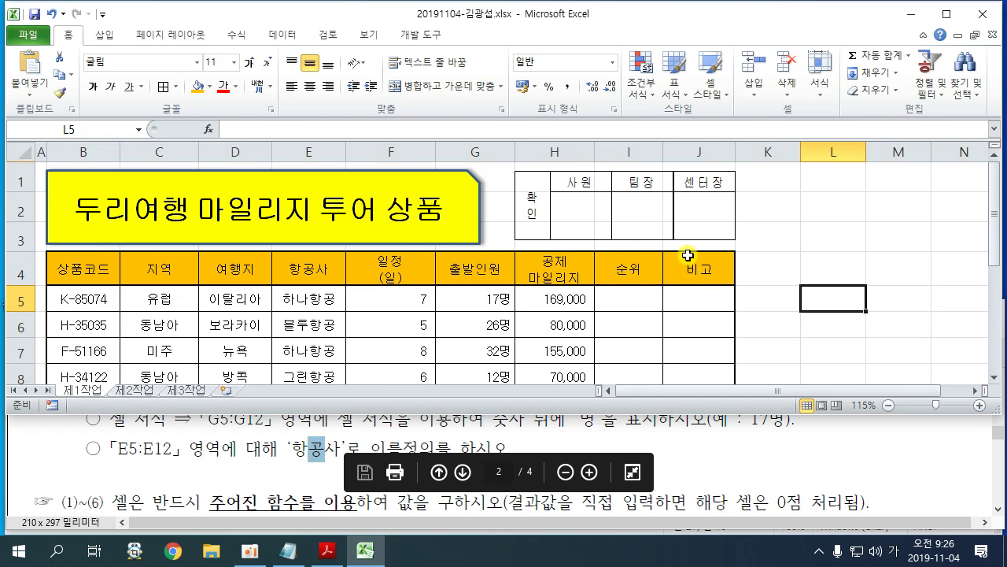
Step: Select E5:E12 and enter 항공사 in the Name Box as its range name
mouse_move(301, 297)
mouse_down()
mouse_move(296, 423)
mouse_move(306, 303)
mouse_up()
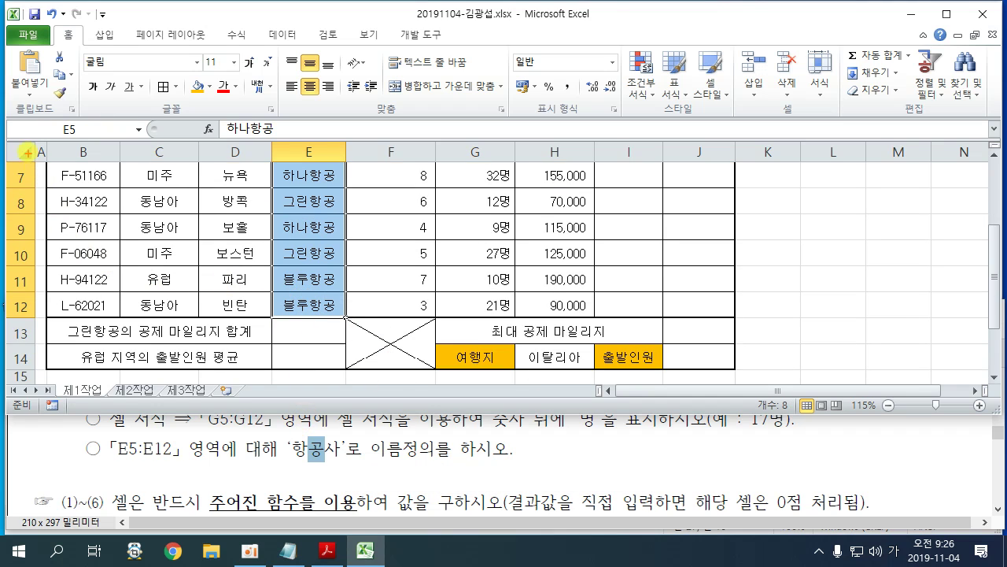
drag(6, 115, 155, 140)
drag(74, 134, 149, 235)
mouse_move(336, 473)
mouse_down()
mouse_move(354, 464)
mouse_move(334, 478)
mouse_up()
key(Escape)
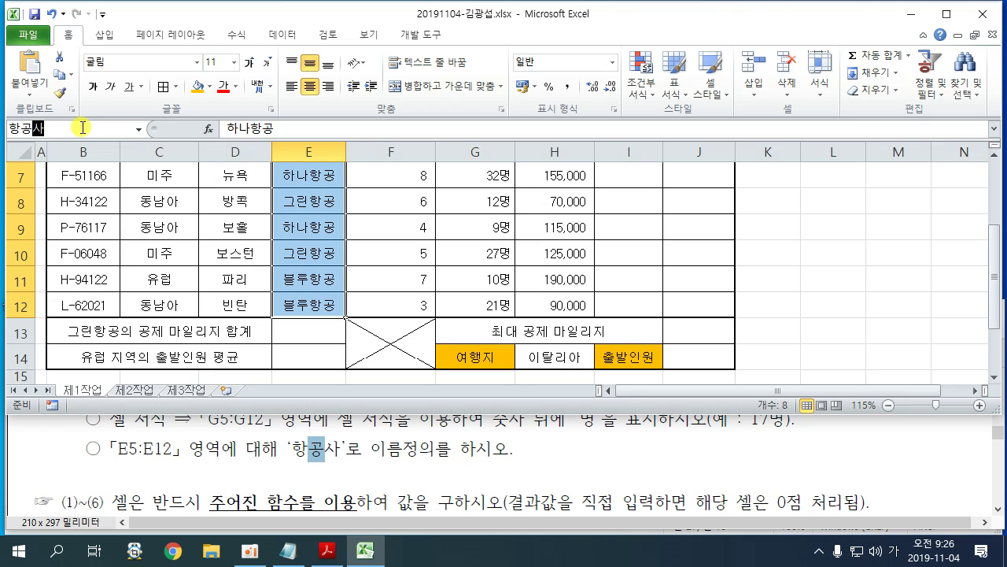
key(Return)
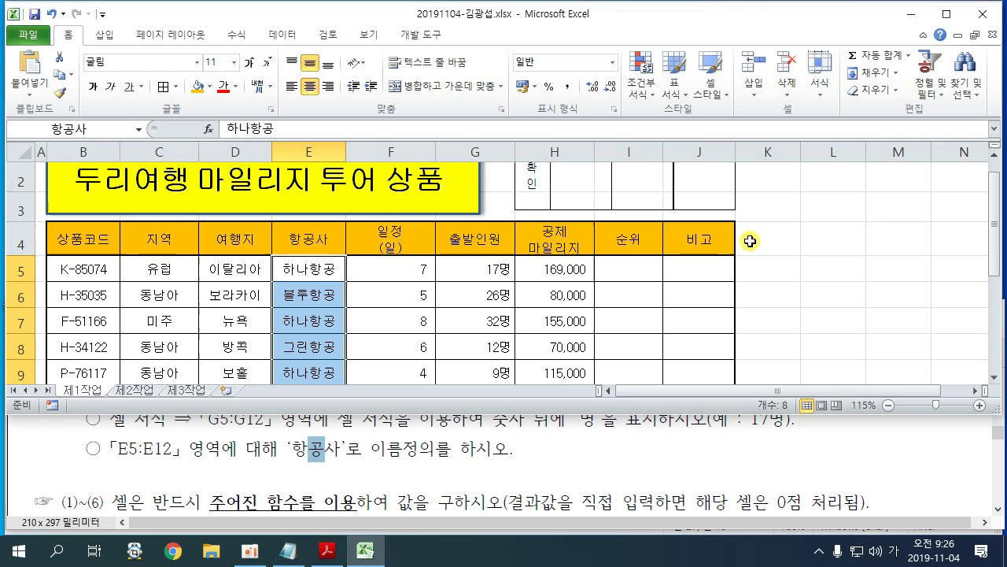
click(851, 239)
Step: Maximize Excel and sketch pen notes (240, 100) above the 제1작업 sheet
click(947, 16)
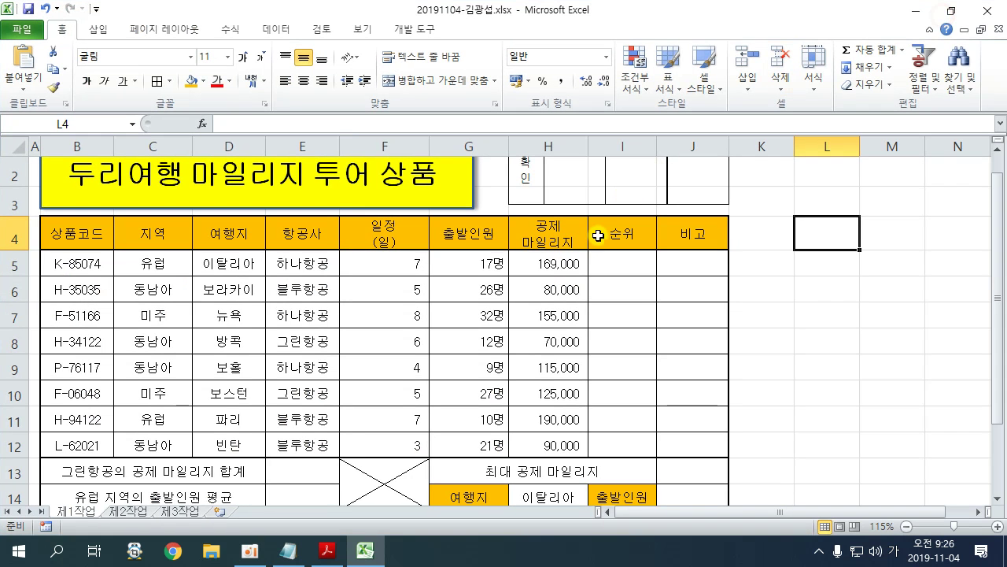
click(795, 306)
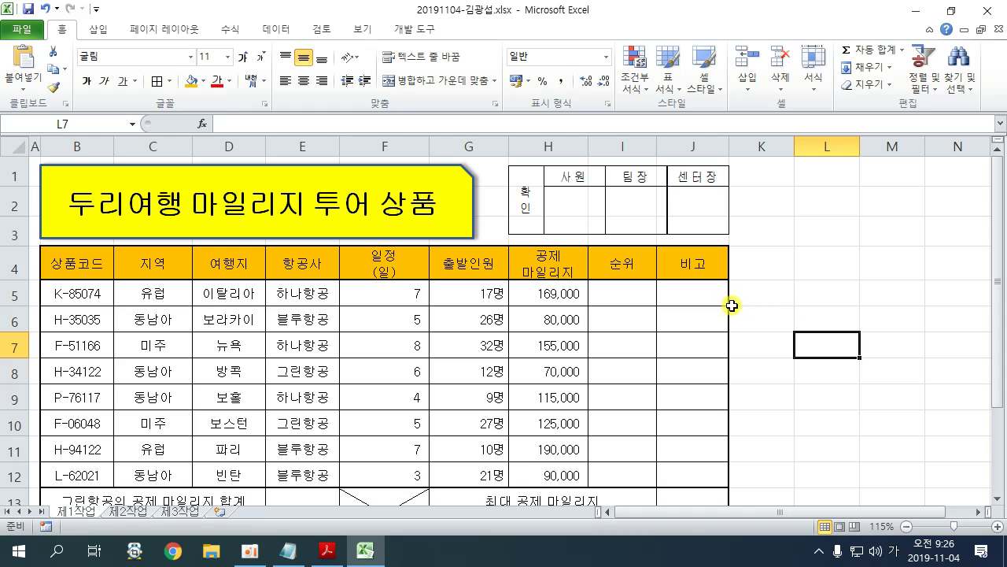
mouse_move(423, 122)
mouse_down()
mouse_move(442, 122)
mouse_move(471, 166)
mouse_move(539, 127)
mouse_move(563, 183)
mouse_up()
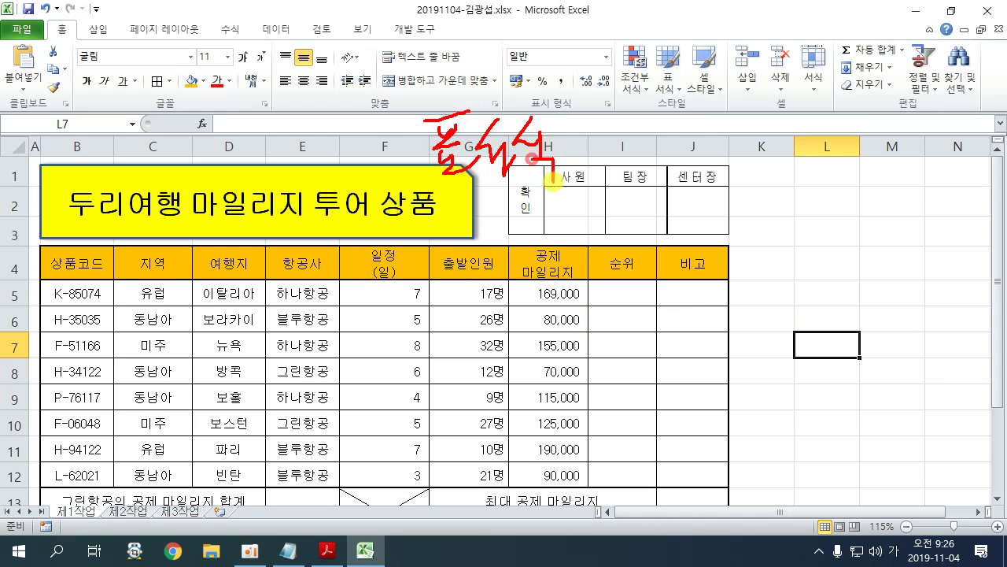
mouse_move(747, 130)
mouse_down()
mouse_move(724, 167)
mouse_move(831, 165)
mouse_move(823, 147)
mouse_up()
drag(751, 62, 667, 235)
mouse_move(610, 129)
mouse_down()
mouse_move(592, 169)
mouse_move(629, 136)
mouse_move(669, 124)
mouse_up()
drag(555, 173, 589, 181)
drag(589, 181, 692, 181)
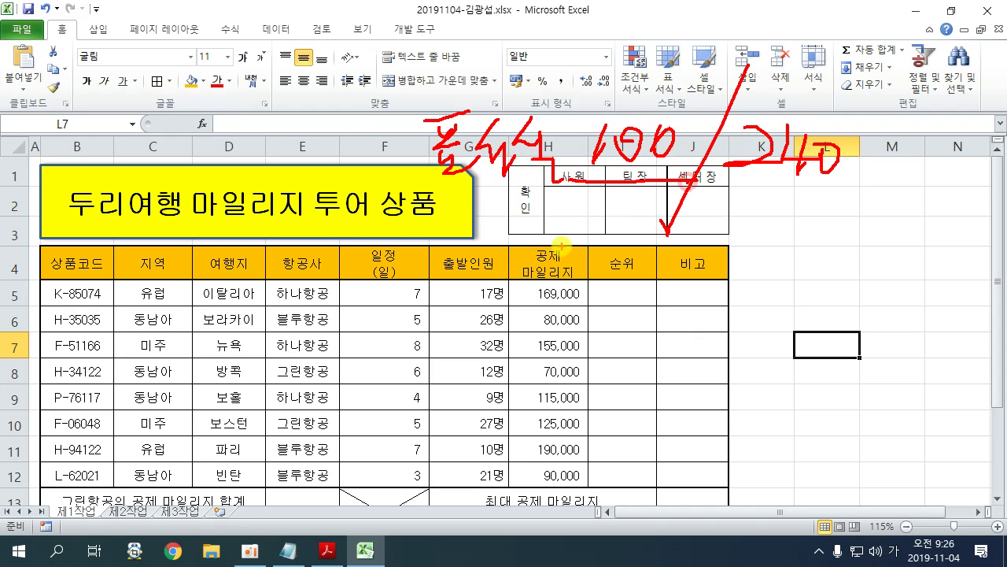
key(Escape)
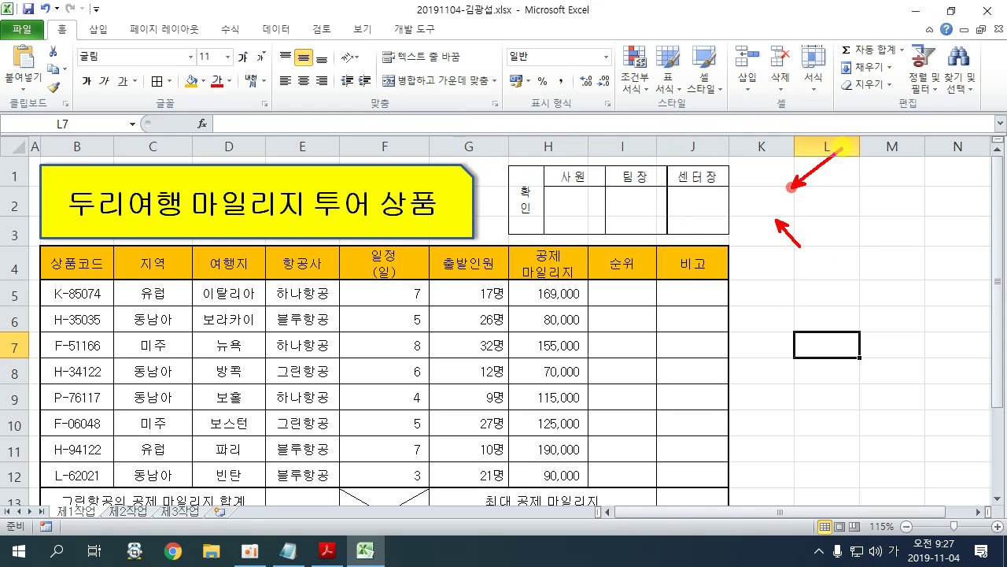
Step: Hide the worksheet gridlines by unchecking 눈금선 on the 보기 tab
click(356, 29)
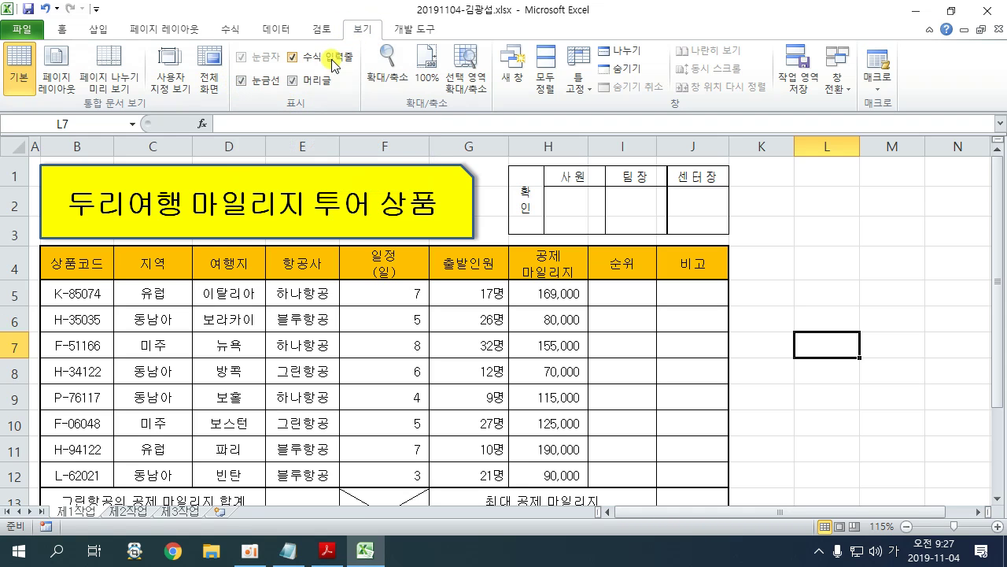
click(245, 84)
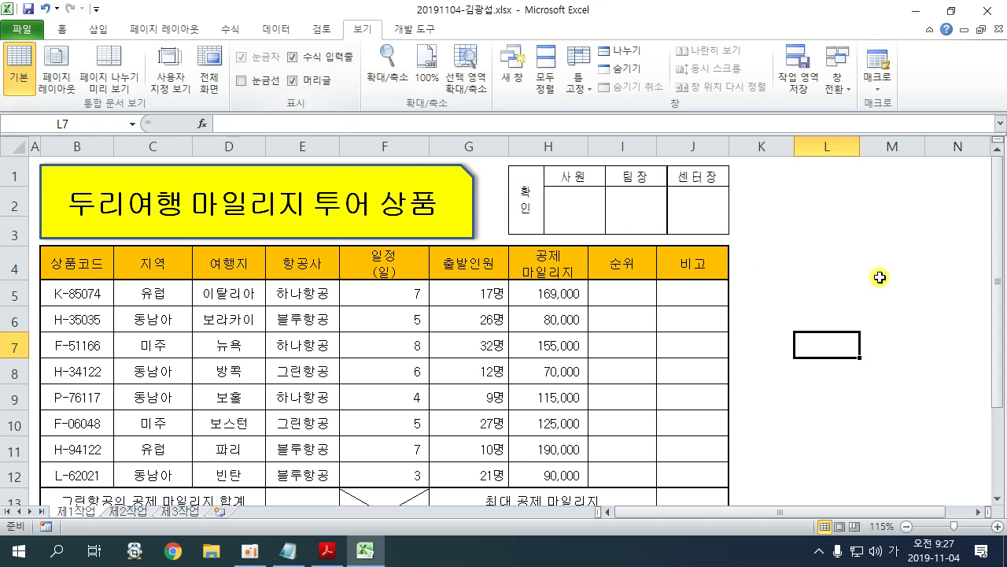
click(848, 272)
scroll(840, 302, down, 3)
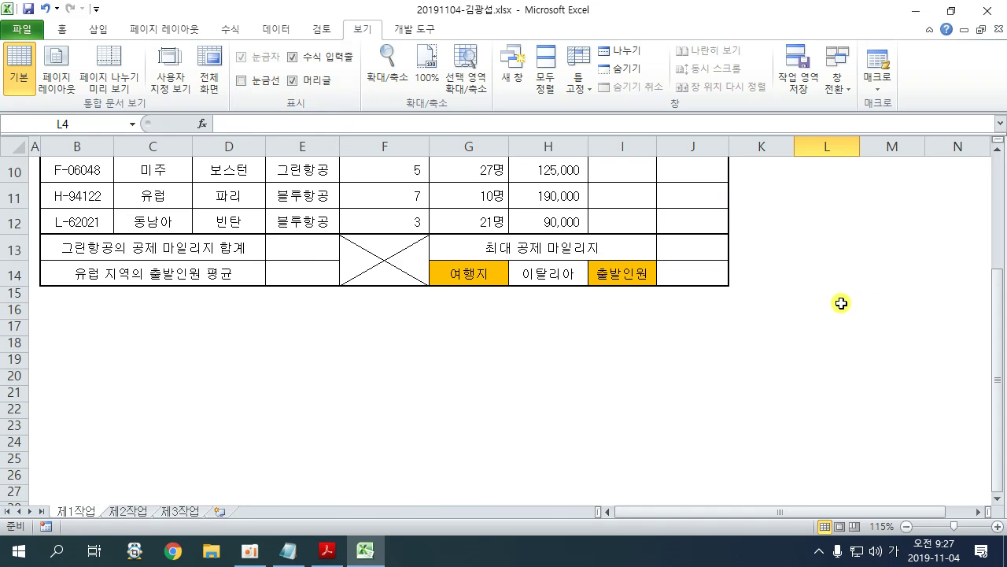
scroll(841, 303, up, 3)
click(803, 352)
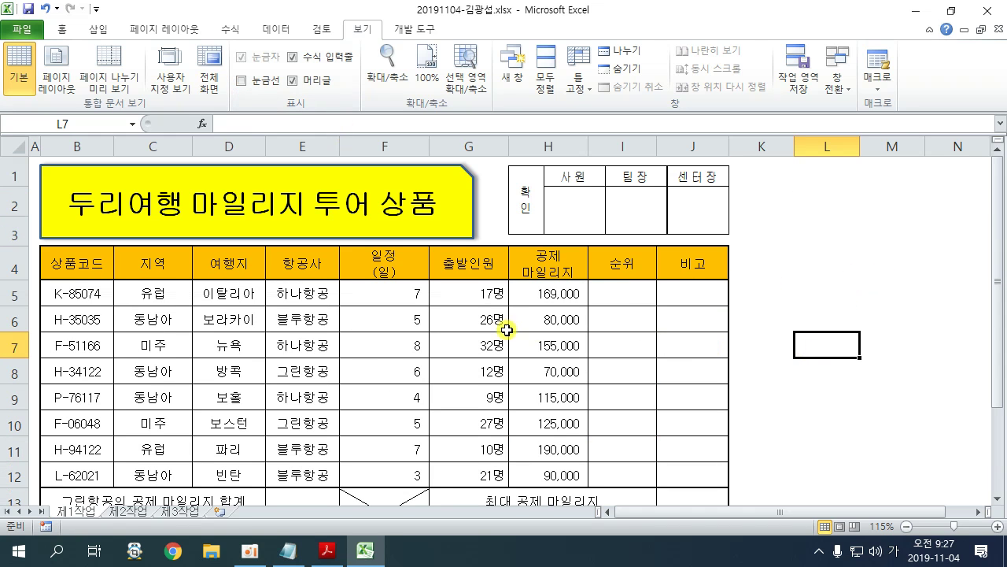
click(288, 551)
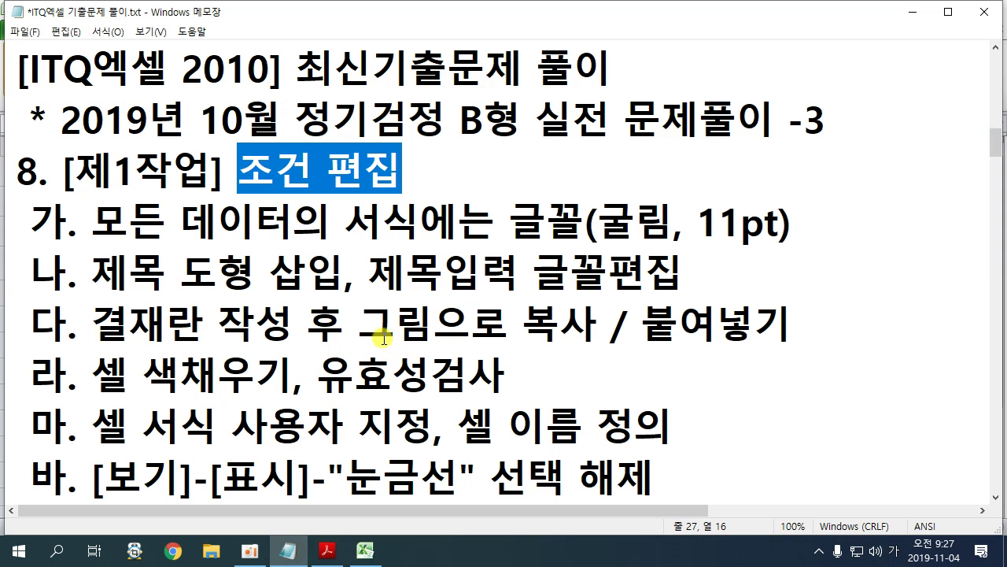
Step: Highlight Notepad outline lines, including 함수1번~함수6번 Skip and 7번 조건부
drag(517, 130, 778, 126)
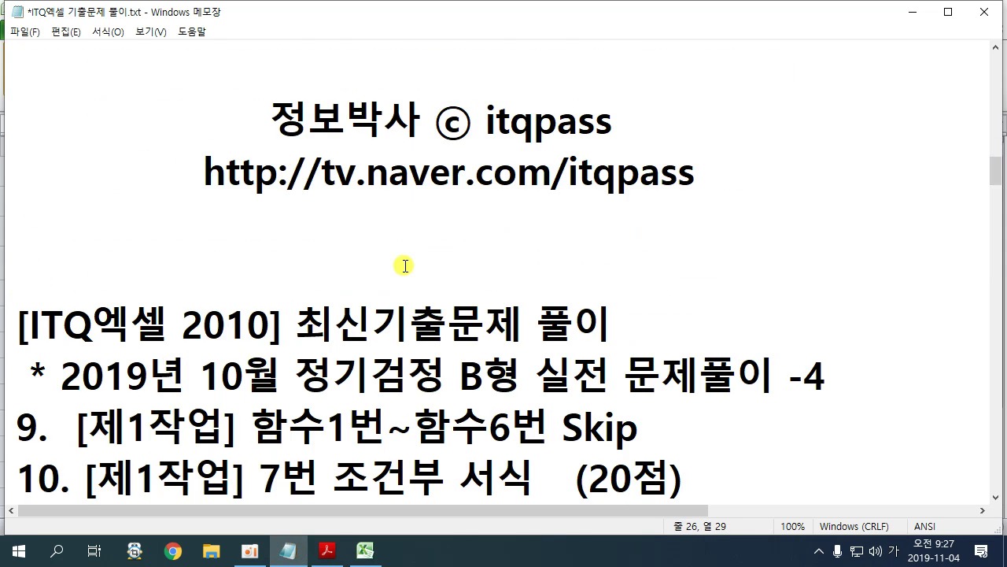
scroll(404, 266, up, 1)
drag(250, 275, 640, 273)
click(621, 273)
click(145, 285)
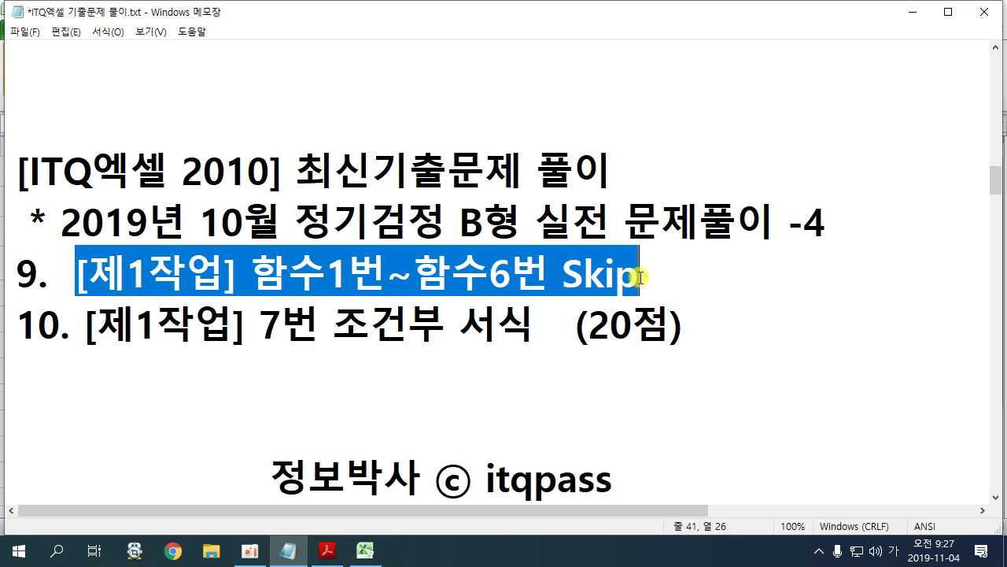
drag(244, 335, 455, 337)
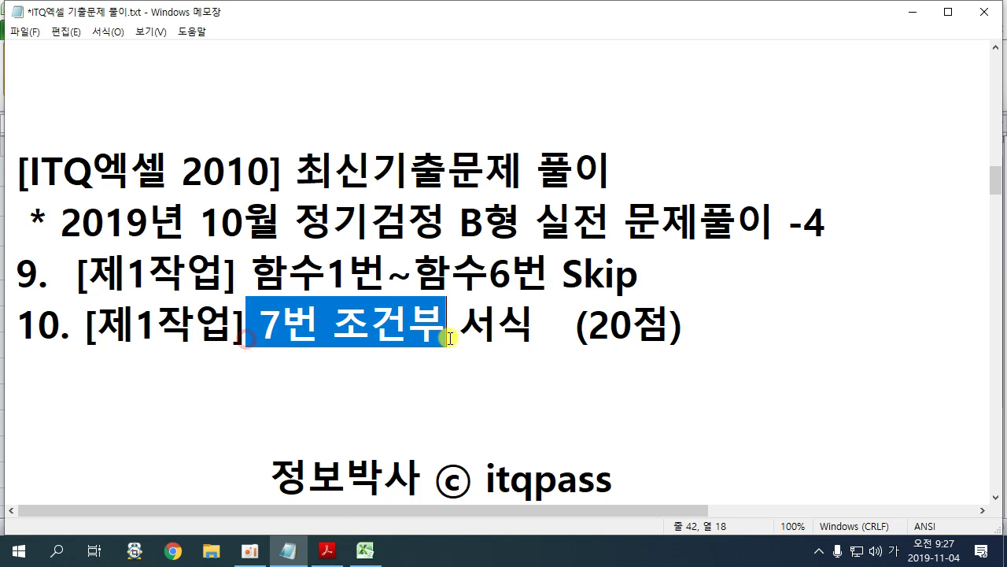
click(456, 336)
Step: Read exam item (7): formula-based conditional formatting with blue, bold font
click(343, 543)
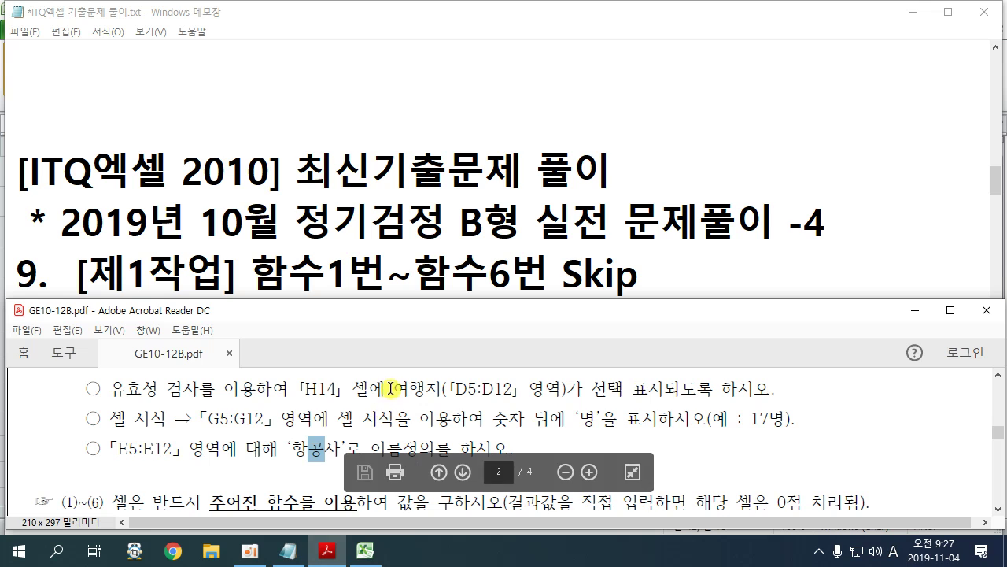
click(951, 318)
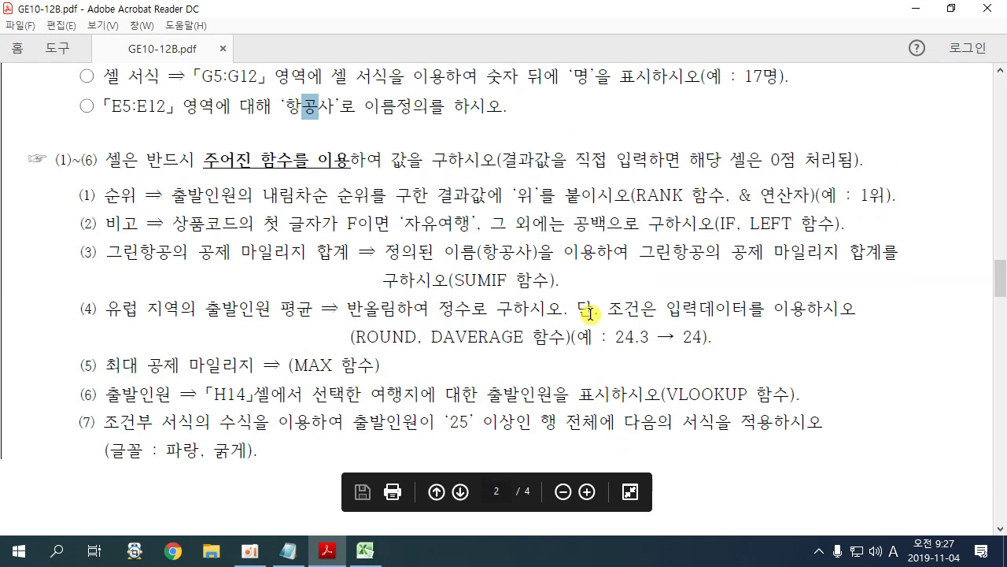
drag(86, 424, 822, 425)
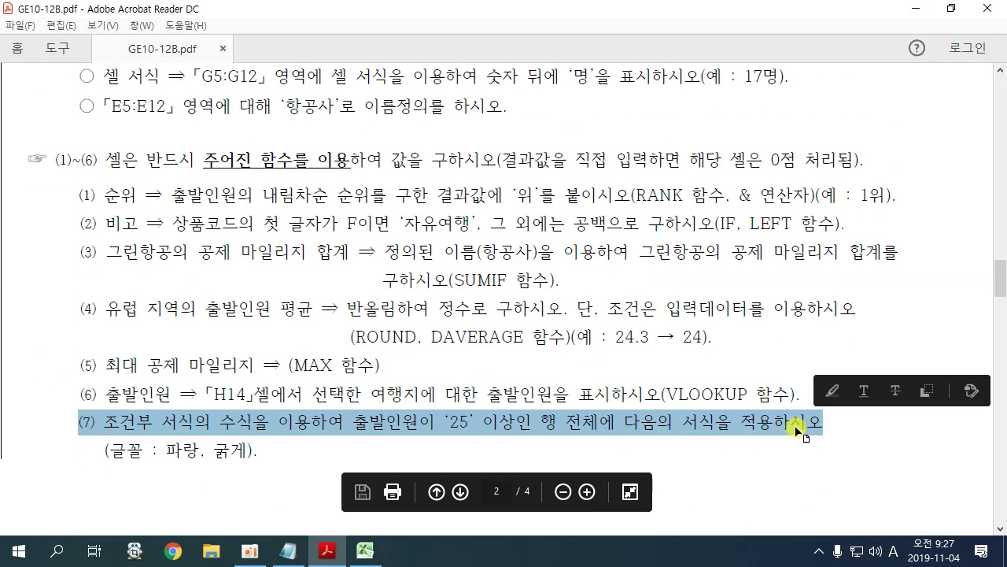
click(344, 432)
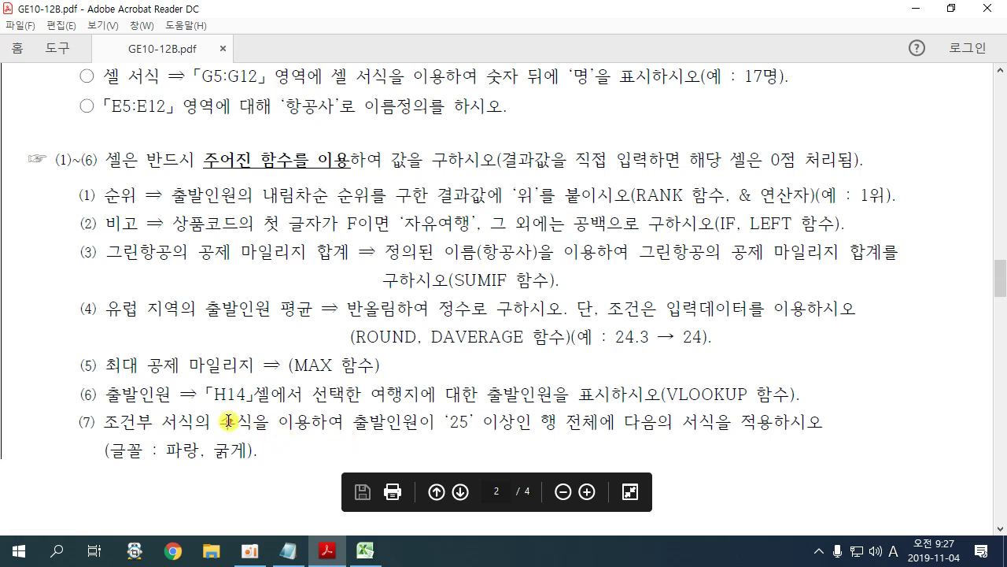
drag(227, 422, 436, 423)
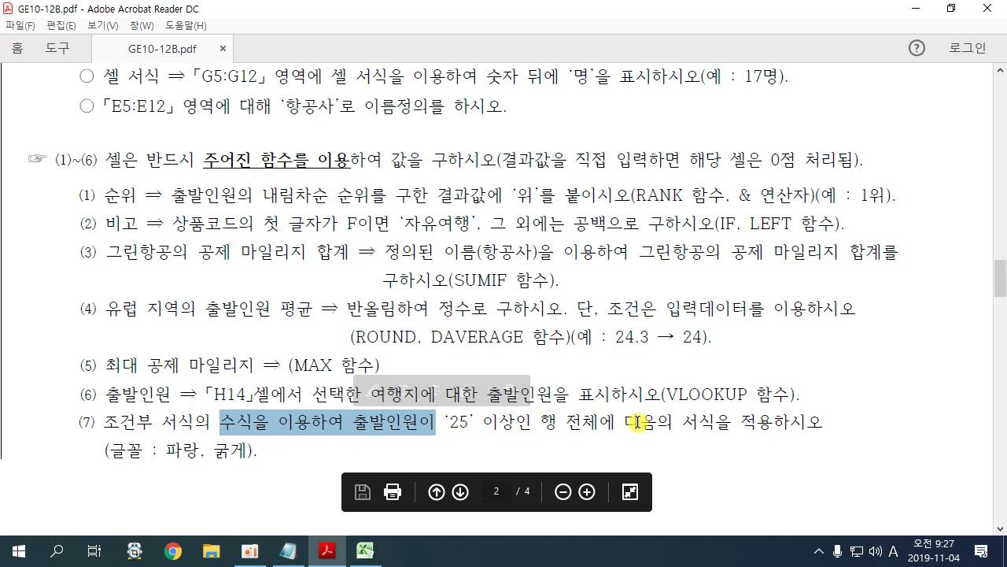
drag(166, 451, 253, 450)
click(259, 451)
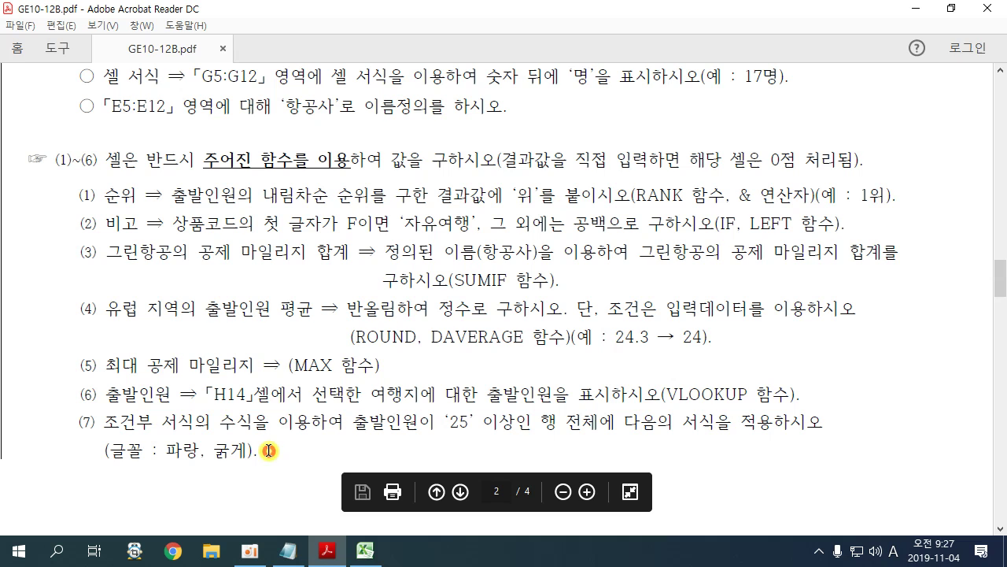
click(366, 551)
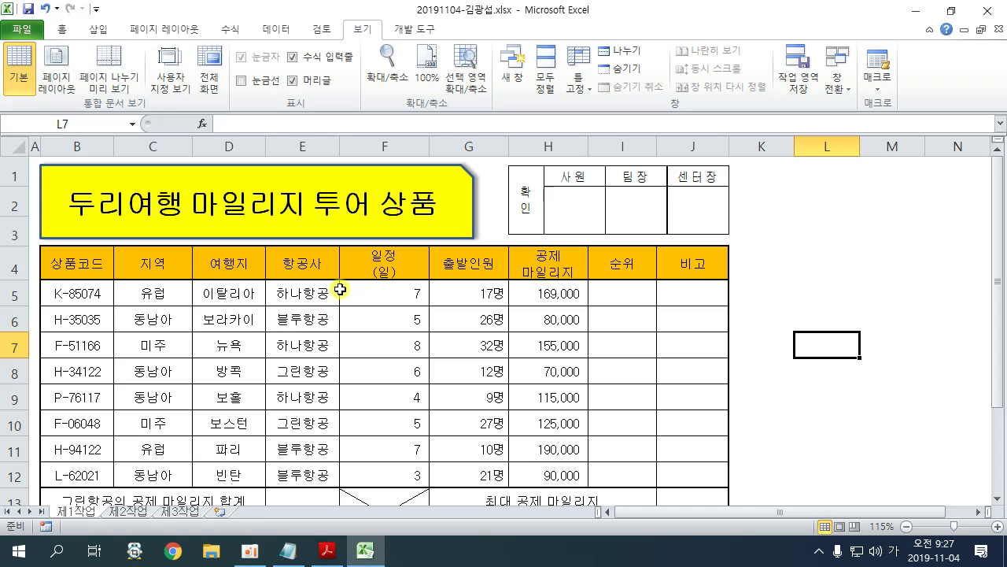
Step: Select the data rows B5:J12 of the 제1작업 table
drag(33, 259, 785, 259)
mouse_move(44, 282)
mouse_down()
mouse_move(98, 450)
mouse_move(202, 481)
mouse_move(718, 480)
mouse_move(725, 489)
mouse_up()
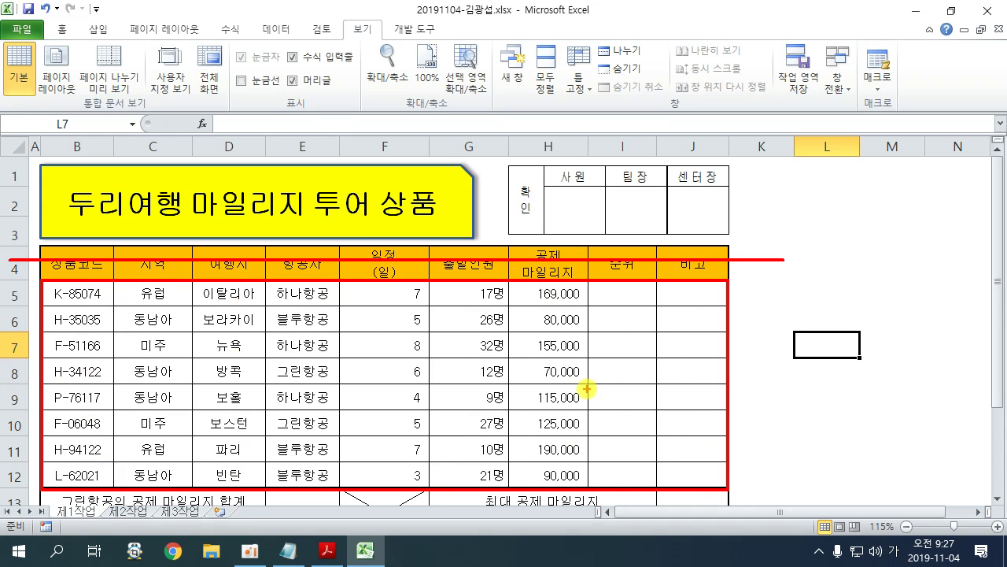
key(Escape)
drag(65, 293, 695, 472)
scroll(696, 464, down, 1)
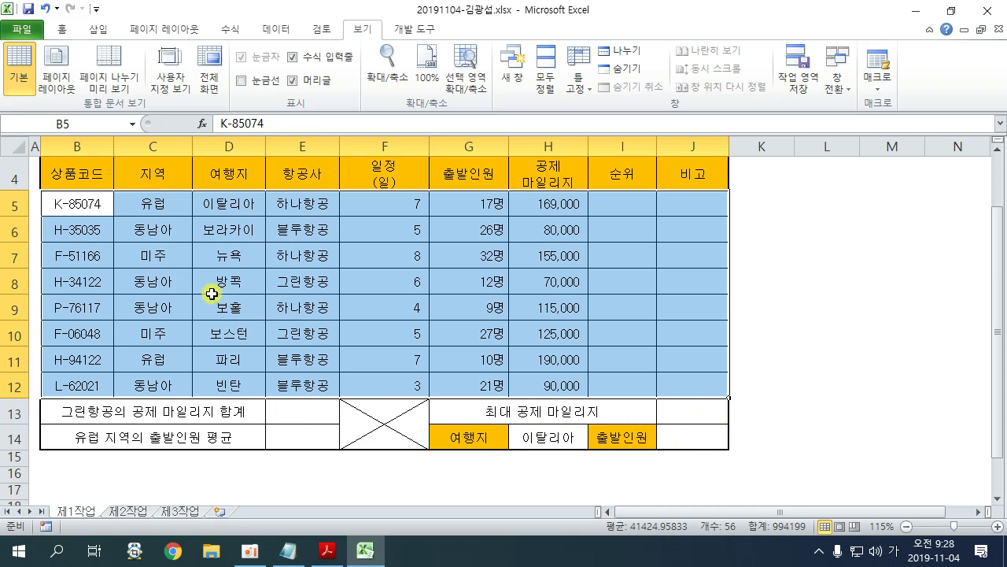
Step: Mark the B5:J12 range in red and point out Conditional Formatting on the Home tab
mouse_move(37, 189)
mouse_down()
mouse_move(429, 318)
mouse_move(728, 399)
mouse_up()
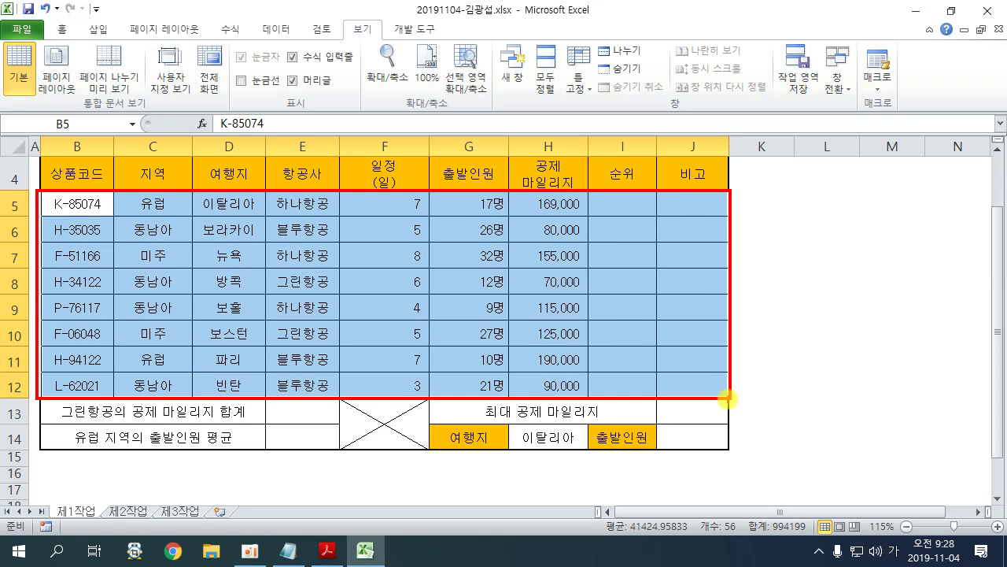
mouse_move(364, 210)
mouse_down()
mouse_move(347, 268)
mouse_move(386, 209)
mouse_move(390, 272)
mouse_move(439, 257)
mouse_move(522, 202)
mouse_move(553, 254)
mouse_move(589, 253)
mouse_up()
drag(323, 288, 573, 290)
click(470, 266)
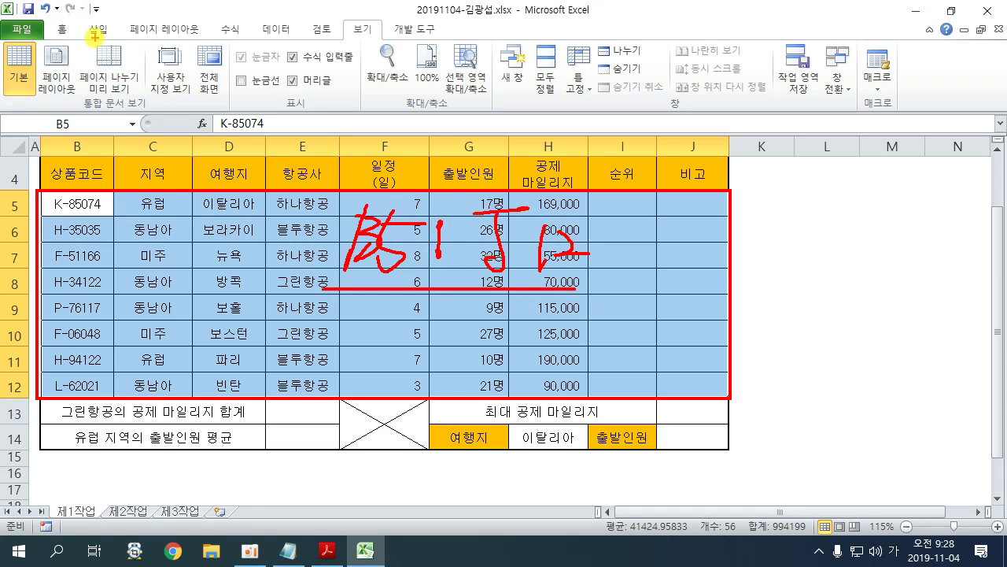
key(Escape)
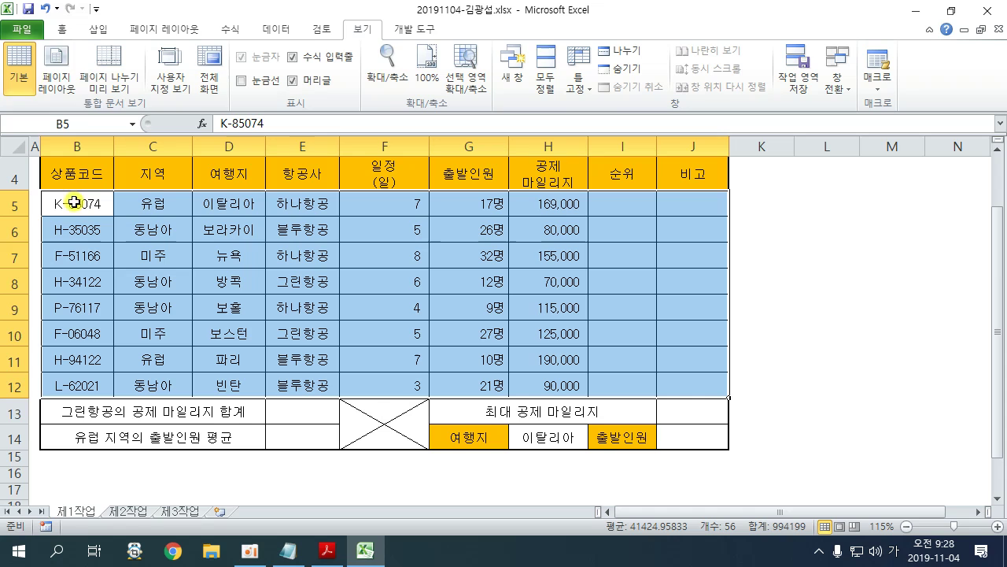
click(60, 30)
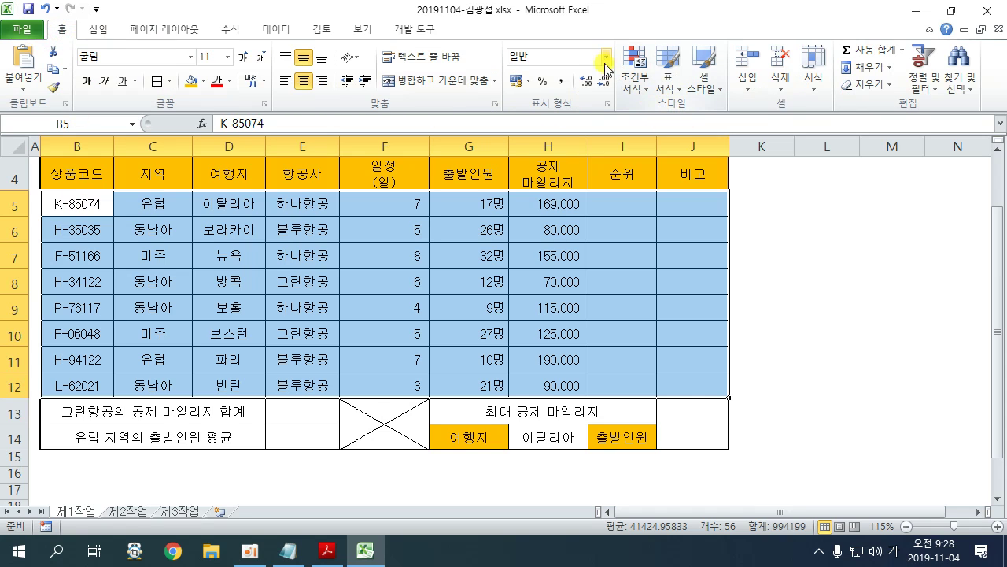
mouse_move(616, 61)
mouse_down()
mouse_move(663, 102)
mouse_move(689, 227)
mouse_up()
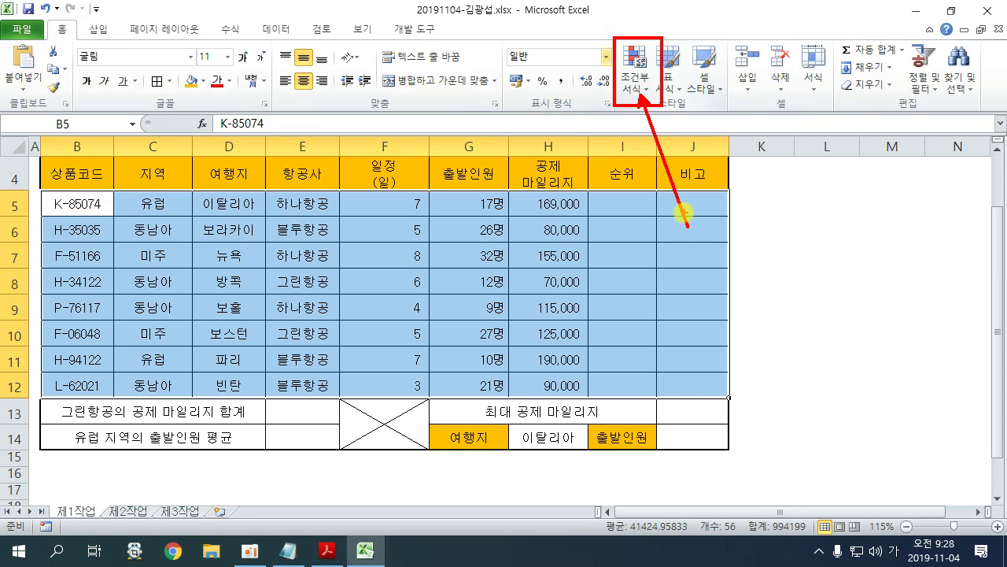
key(Escape)
Step: Start a new conditional formatting rule that uses a formula to choose the formatted cells
click(635, 79)
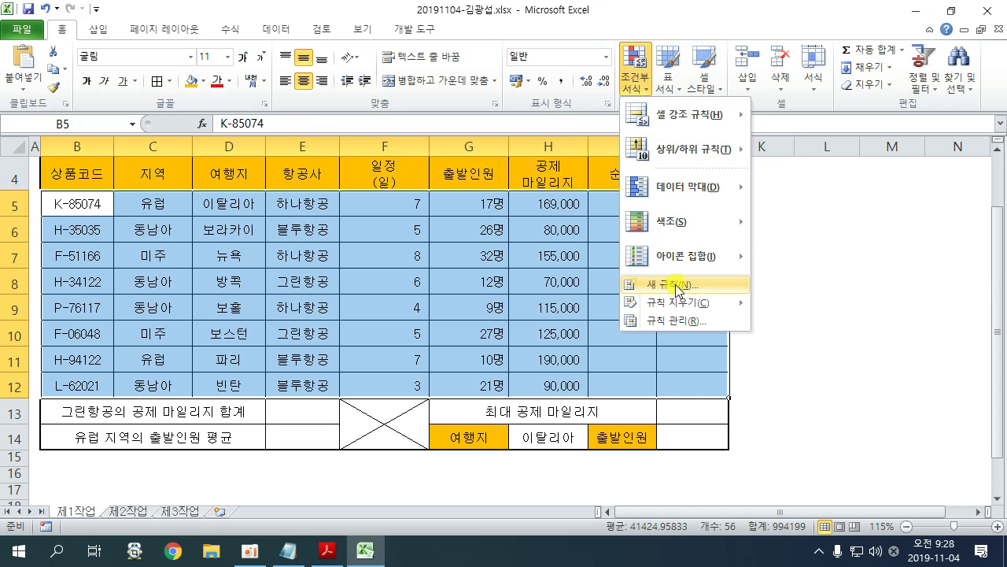
click(677, 288)
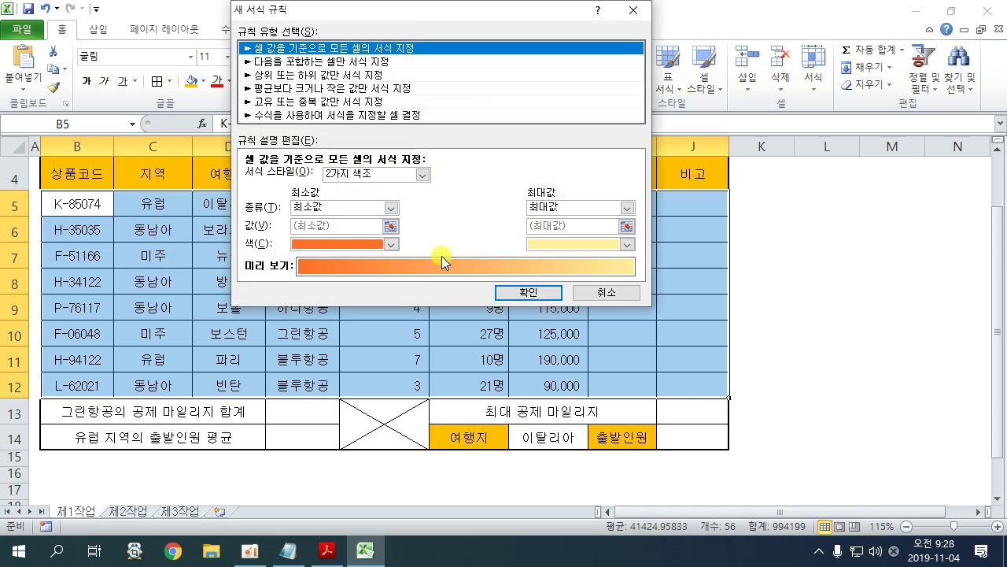
drag(362, 14, 375, 73)
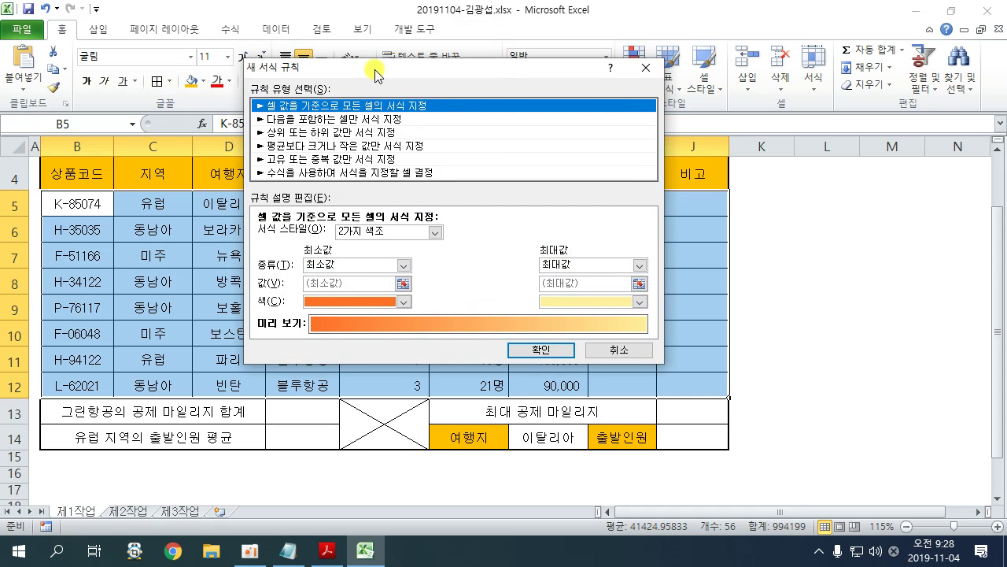
click(338, 173)
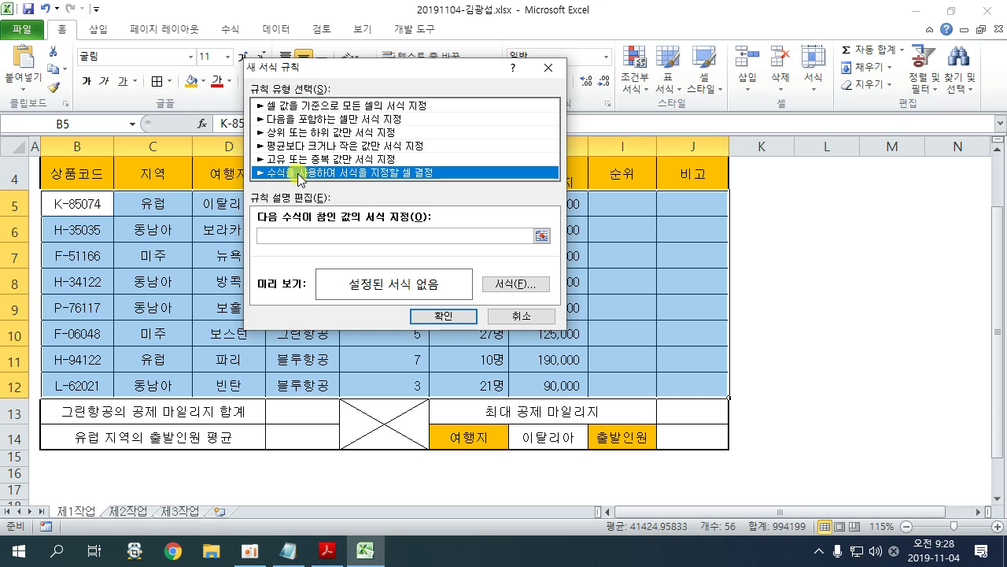
click(278, 235)
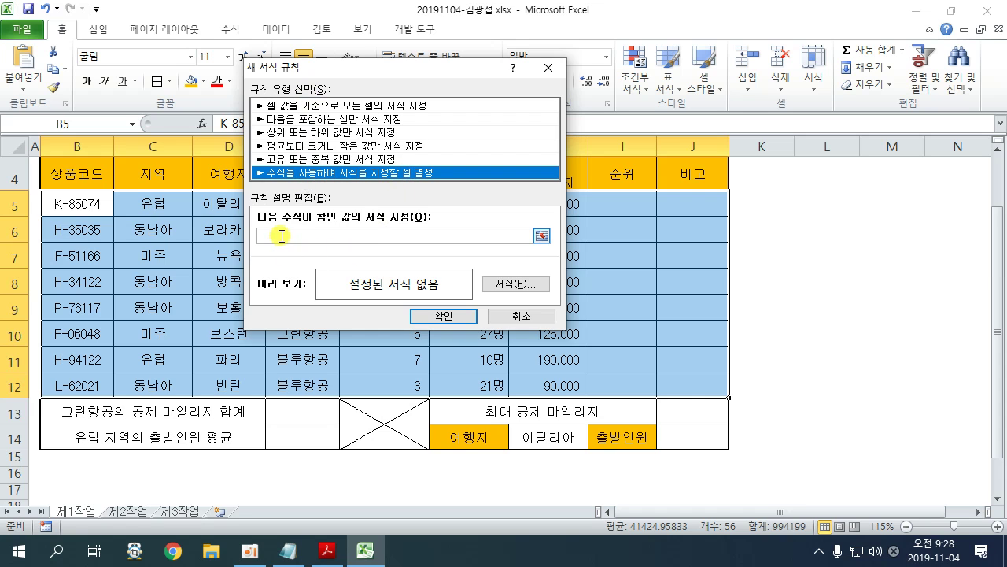
drag(333, 69, 624, 58)
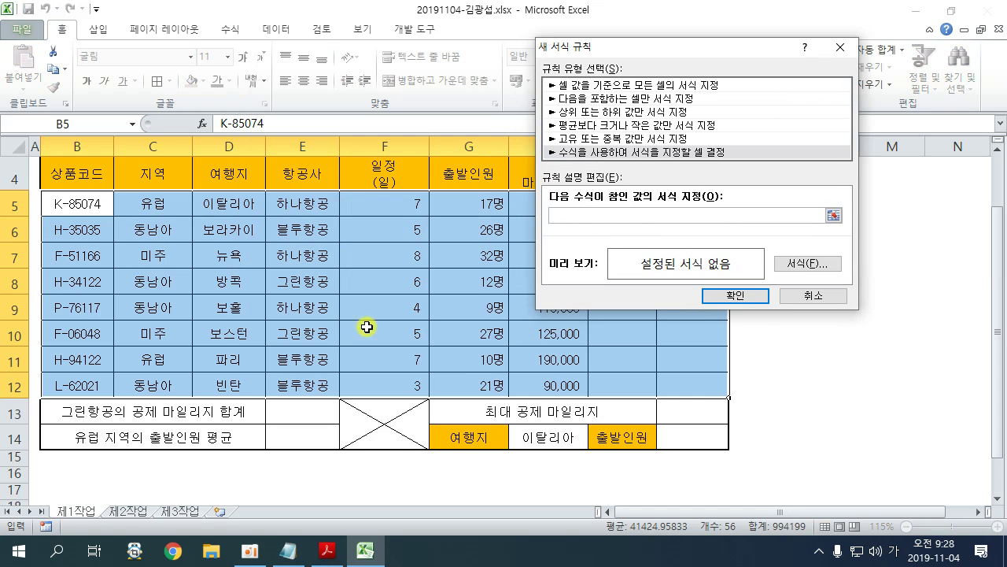
click(328, 550)
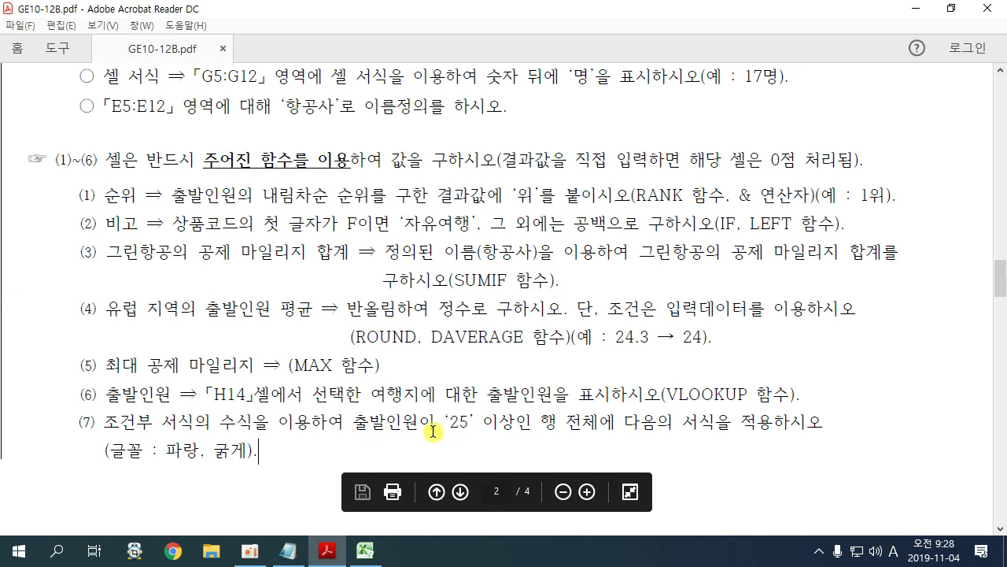
click(368, 551)
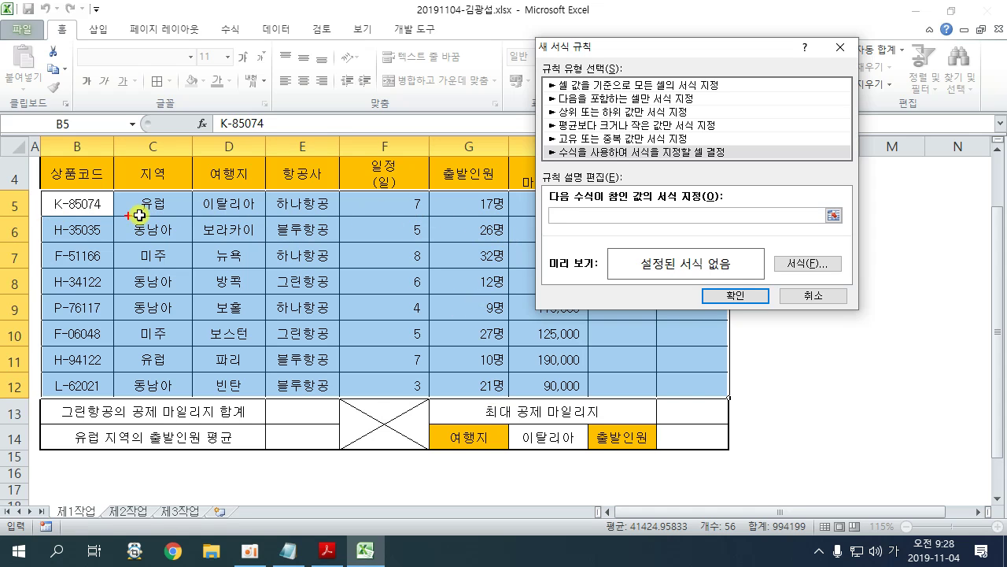
Step: Reference cell G5 in the rule formula, which inserts =$G$5, while marking row 5 in red
mouse_move(42, 190)
mouse_down()
mouse_move(398, 228)
mouse_move(575, 217)
mouse_up()
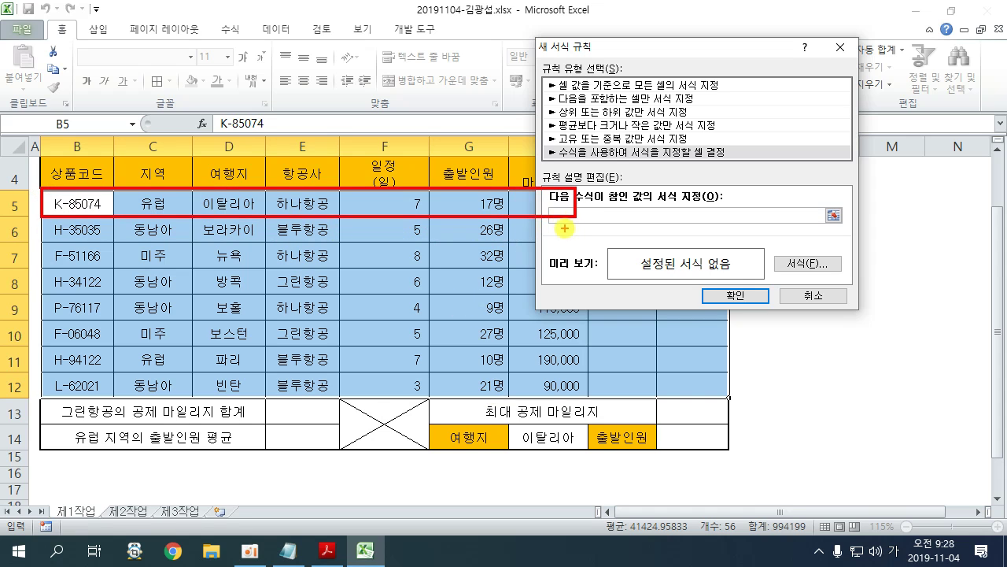
mouse_move(437, 192)
mouse_down()
mouse_move(492, 227)
mouse_move(510, 221)
mouse_move(514, 91)
mouse_up()
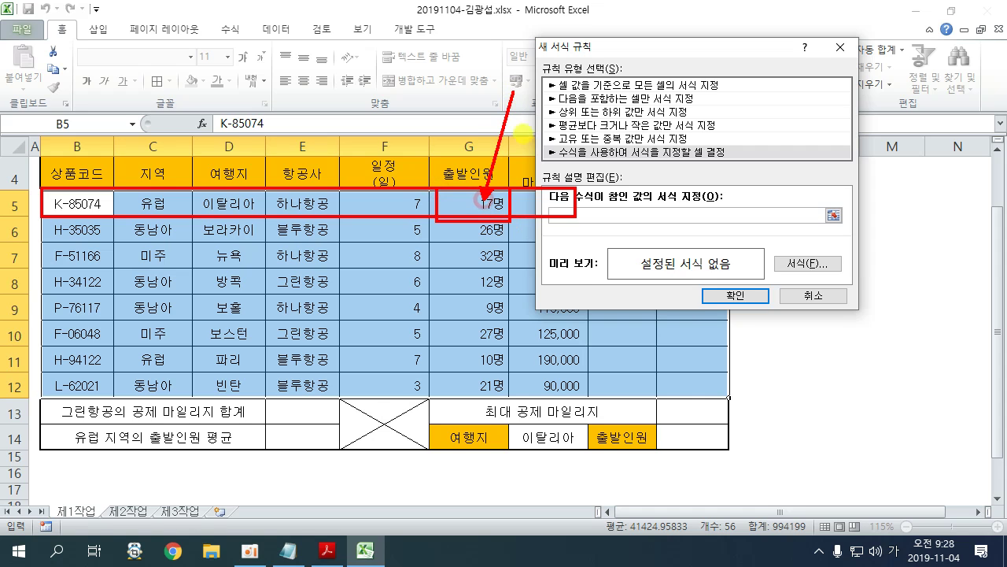
key(Escape)
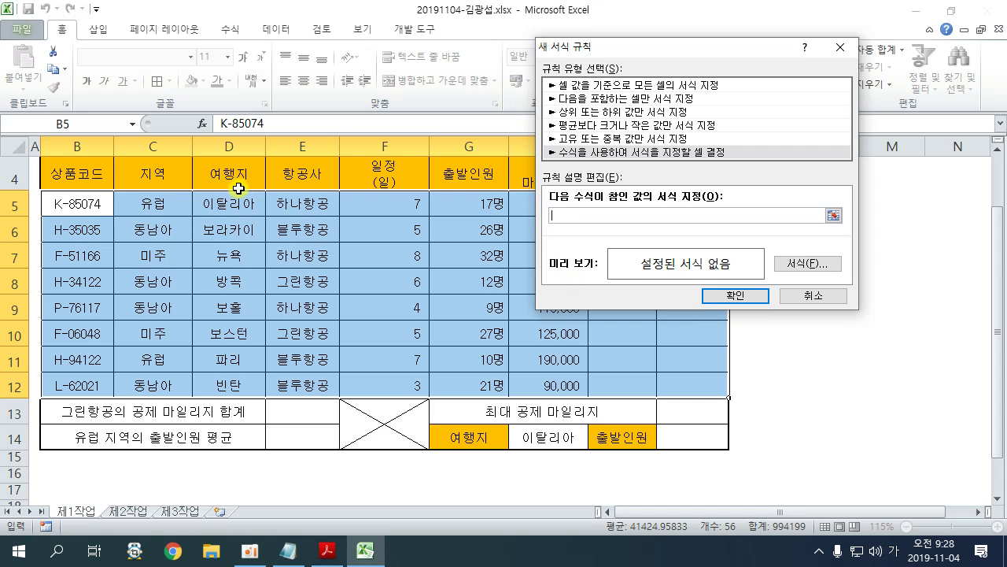
click(481, 206)
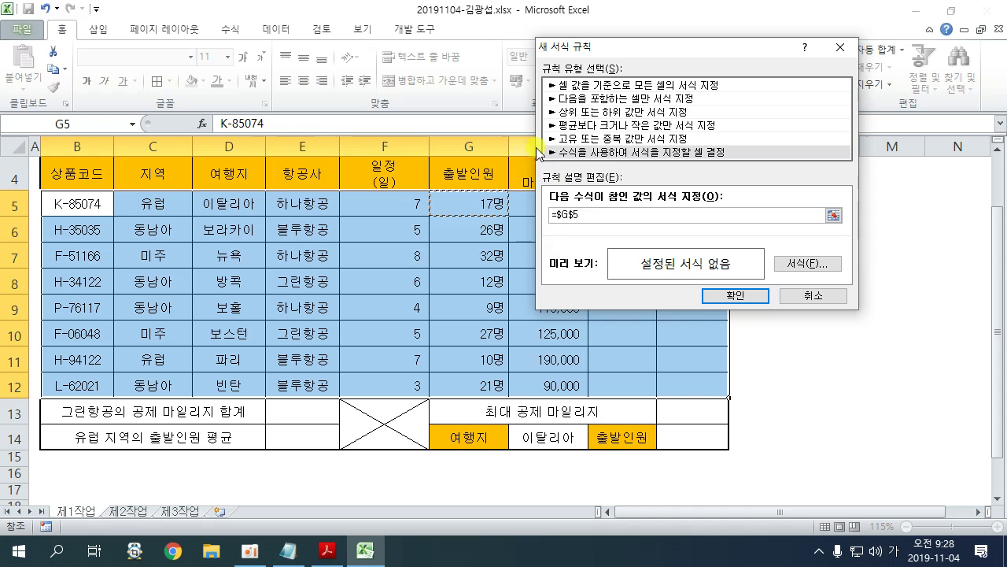
key(ctrl+2)
mouse_move(459, 87)
mouse_down()
mouse_move(495, 89)
mouse_move(509, 111)
mouse_up()
drag(583, 62, 540, 116)
drag(544, 57, 572, 121)
drag(620, 68, 611, 118)
mouse_move(602, 102)
mouse_down()
mouse_move(620, 100)
mouse_move(629, 120)
mouse_up()
drag(682, 76, 634, 123)
drag(662, 55, 655, 128)
mouse_move(694, 55)
mouse_down()
mouse_move(693, 115)
mouse_move(748, 72)
mouse_up()
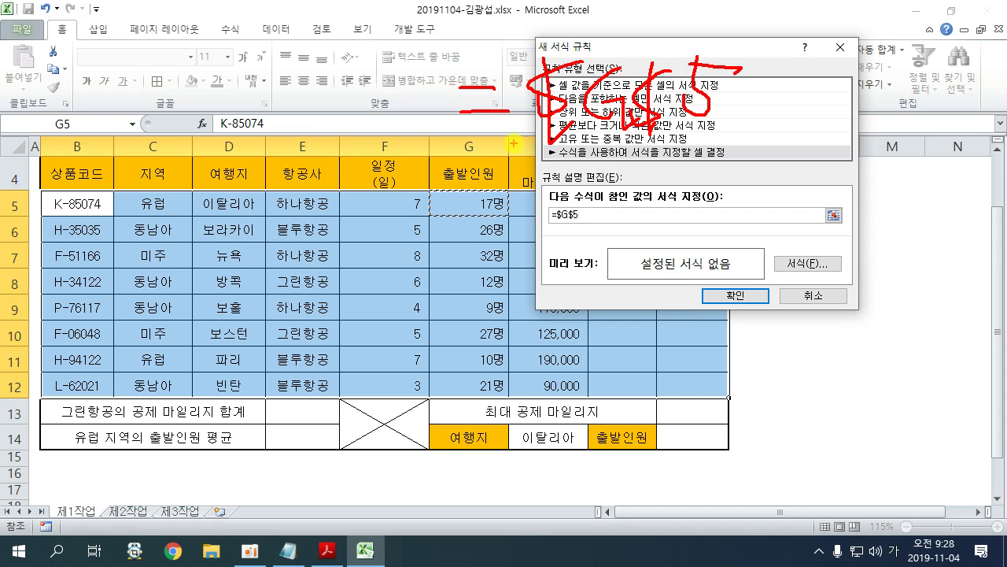
drag(513, 143, 740, 141)
mouse_move(433, 191)
mouse_down()
mouse_move(432, 212)
mouse_move(410, 237)
mouse_move(416, 363)
mouse_up()
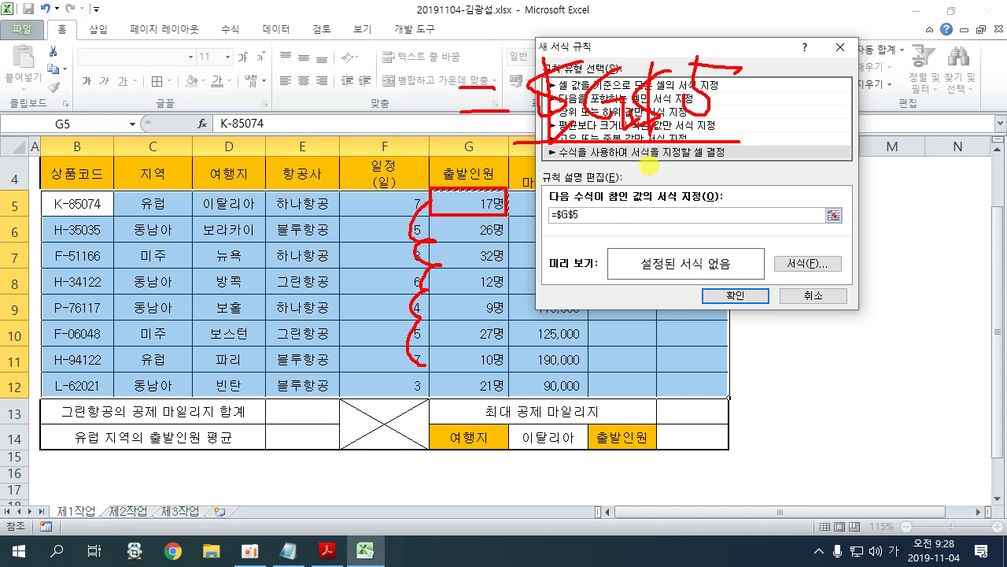
mouse_move(637, 148)
mouse_down()
mouse_move(629, 94)
mouse_move(658, 39)
mouse_move(700, 10)
mouse_move(787, 1)
mouse_up()
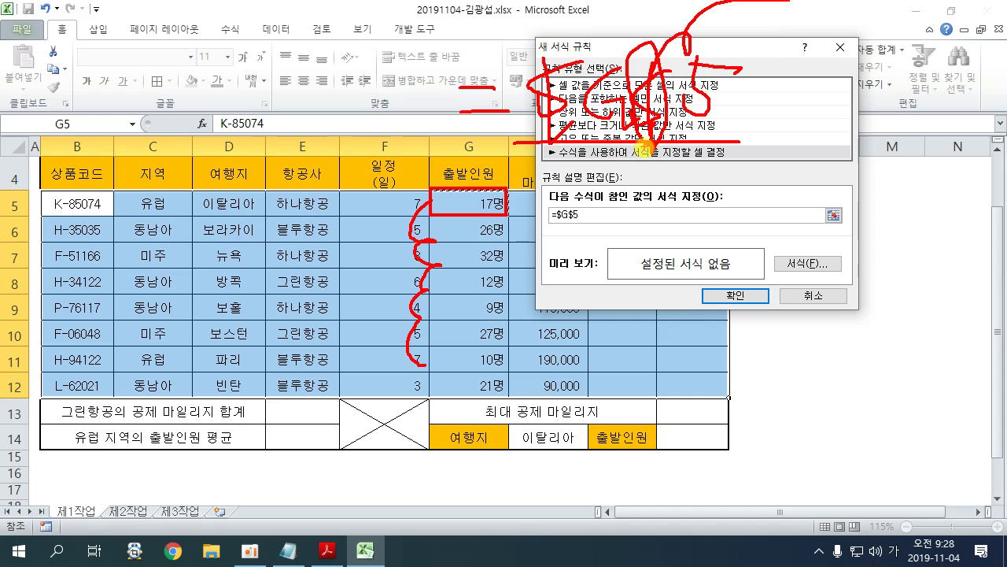
key(Escape)
Step: Lock only the column so the rule formula reads =$G5>=25
key(BackSpace)
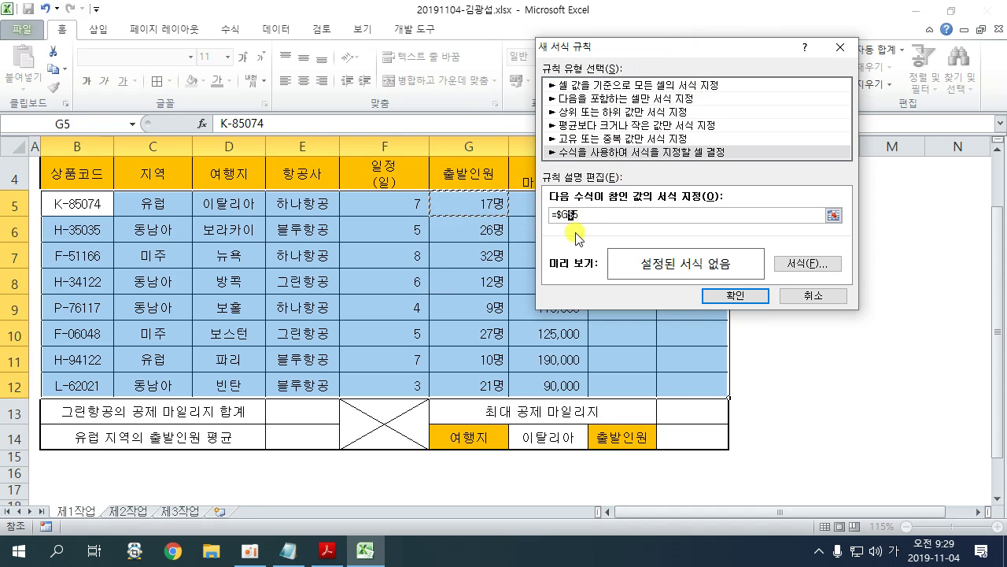
drag(712, 51, 840, 189)
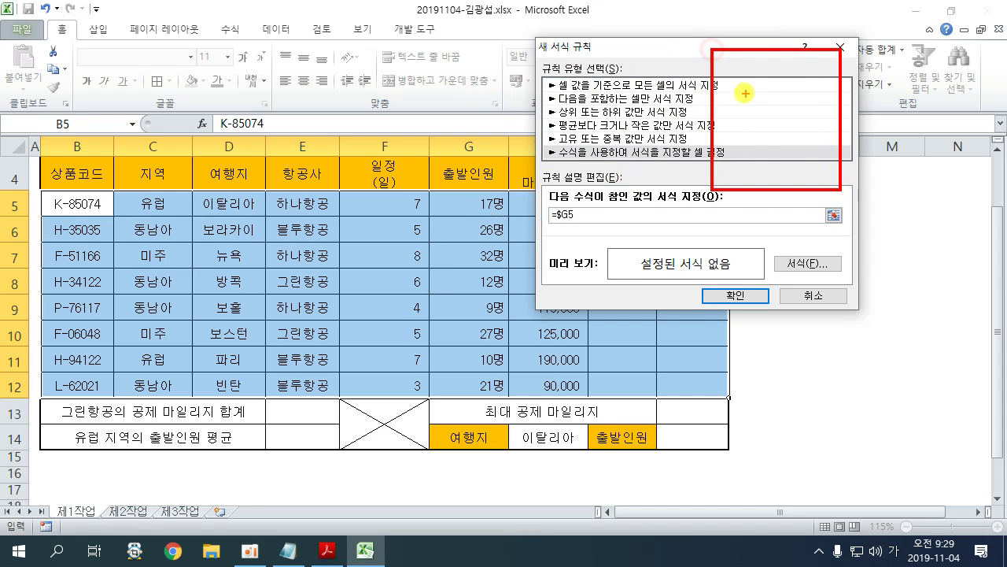
drag(744, 93, 778, 91)
mouse_move(740, 98)
mouse_down()
mouse_move(739, 146)
mouse_move(771, 126)
mouse_up()
mouse_move(791, 98)
mouse_down()
mouse_move(818, 137)
mouse_move(804, 161)
mouse_up()
drag(897, 96, 875, 134)
mouse_move(869, 95)
mouse_down()
mouse_move(899, 140)
mouse_move(889, 148)
mouse_up()
drag(863, 127, 957, 122)
key(Escape)
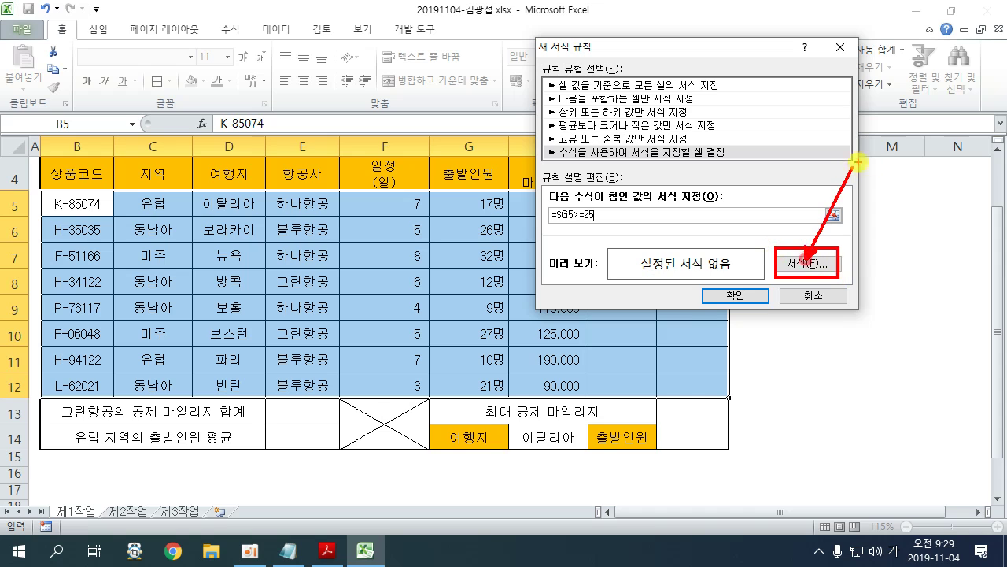
Step: Give the rule a bold blue font (굵게, 파랑) and apply it
click(808, 263)
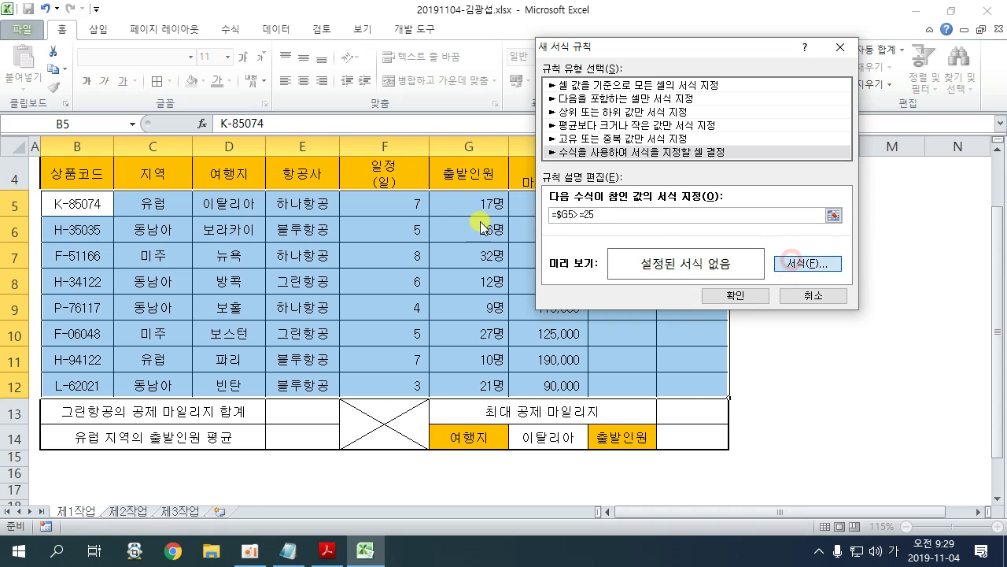
drag(431, 16, 264, 16)
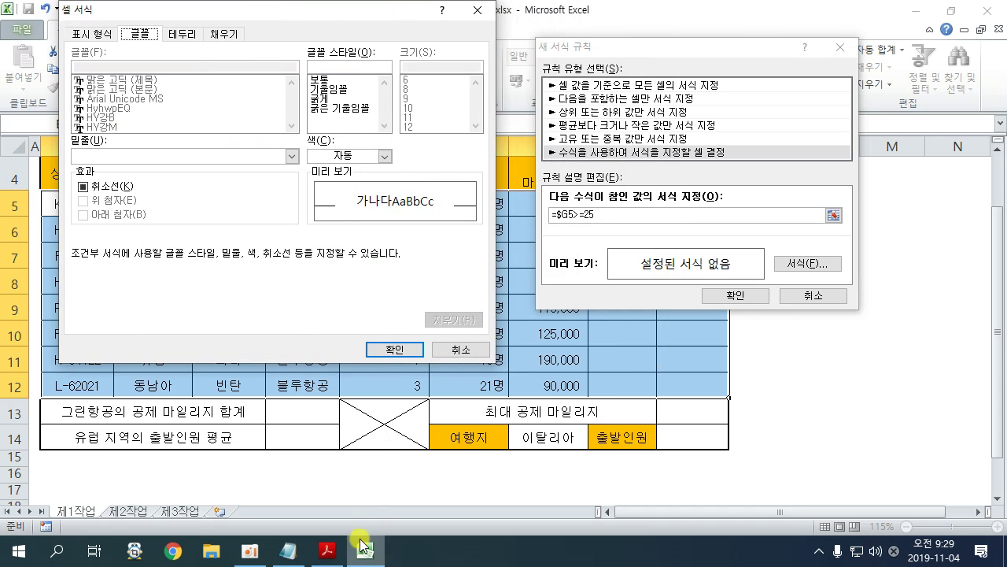
click(327, 550)
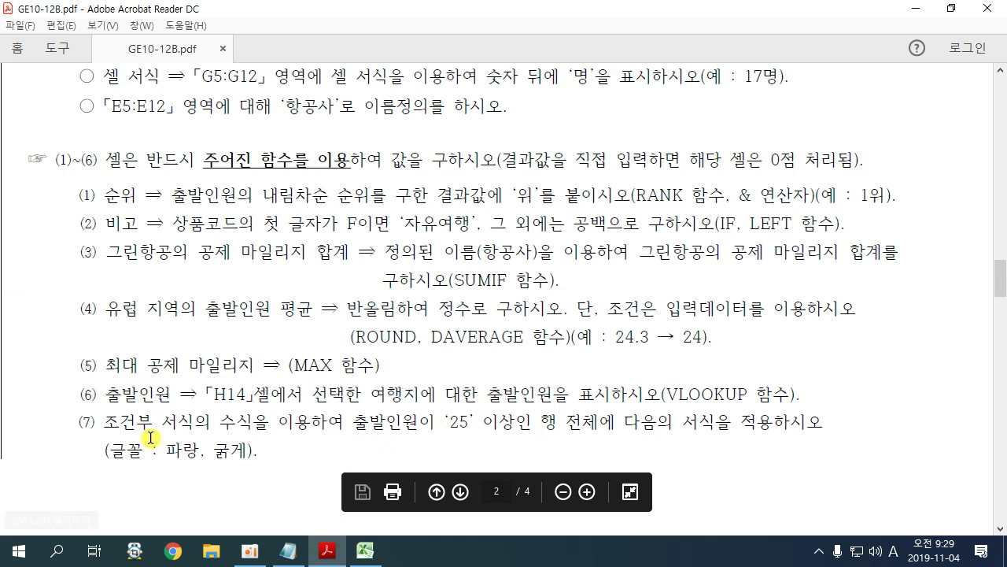
drag(166, 451, 259, 451)
click(367, 551)
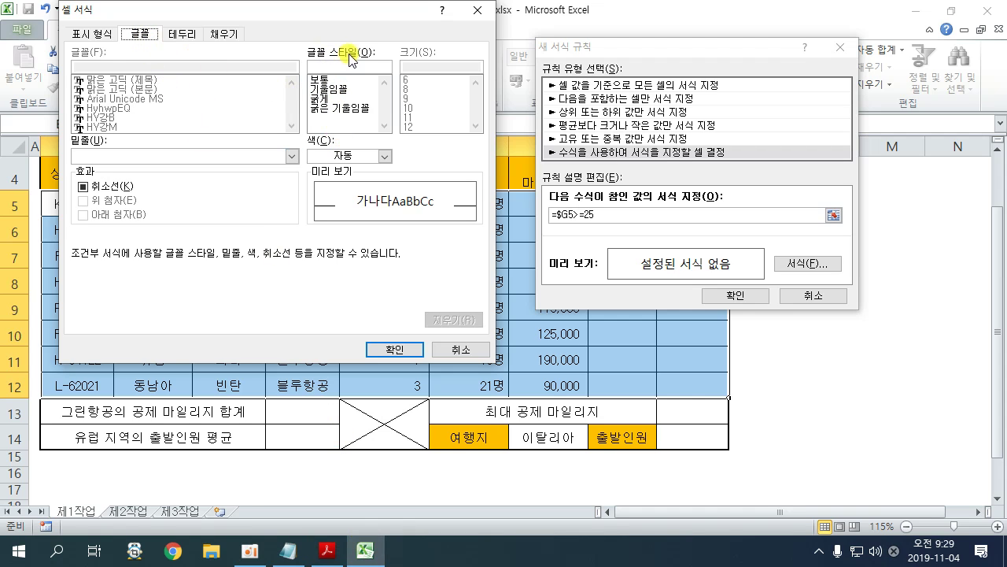
click(329, 101)
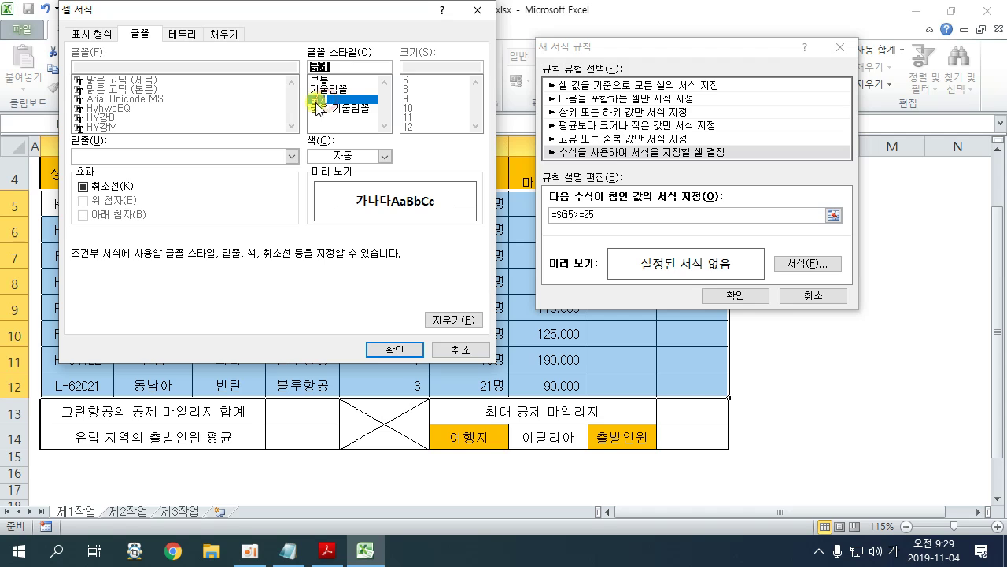
click(385, 157)
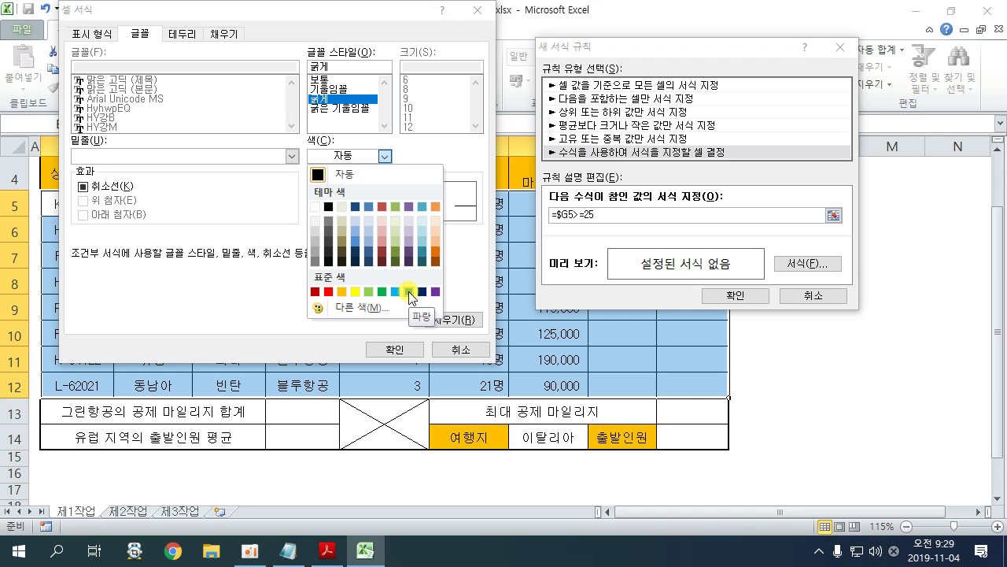
click(410, 292)
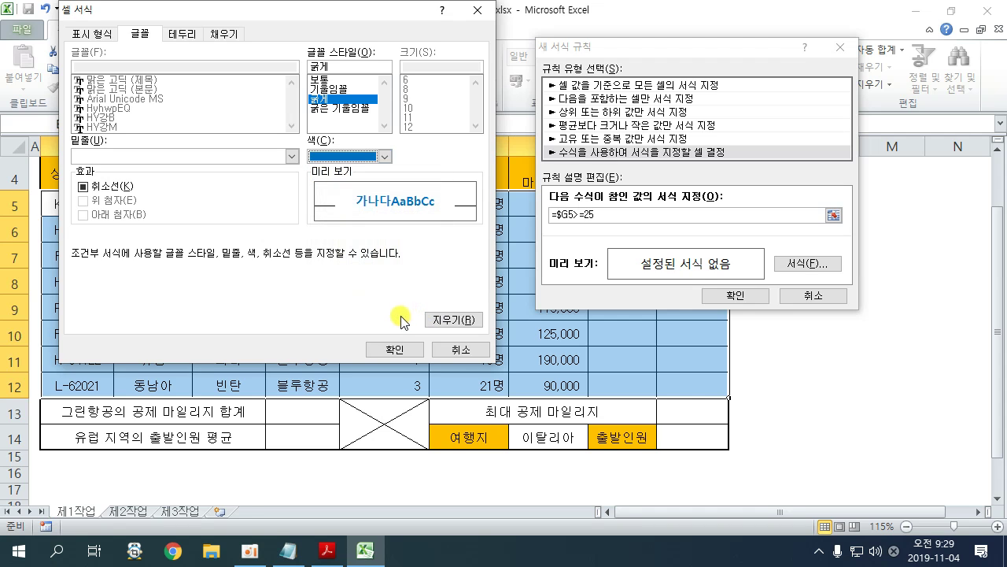
click(398, 356)
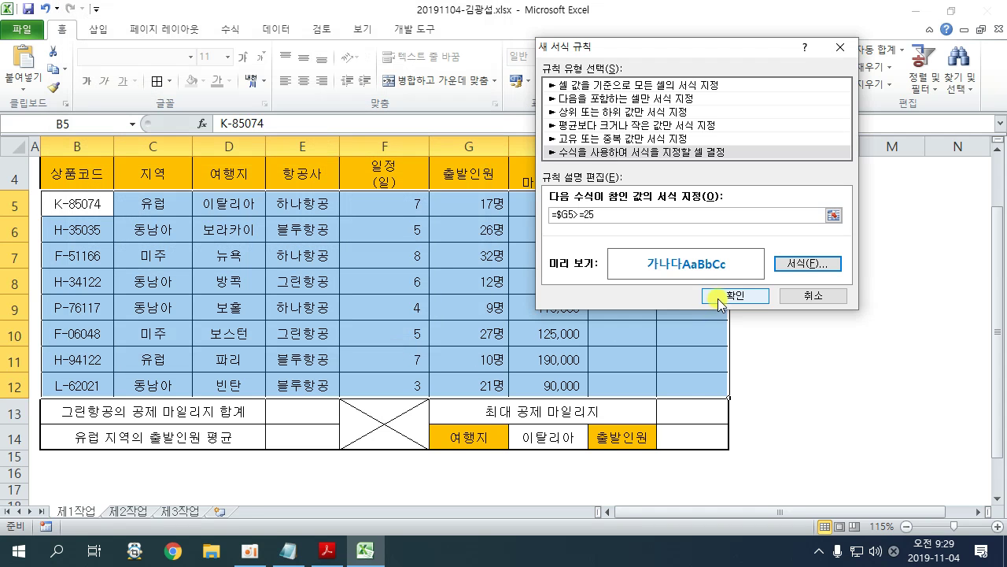
click(732, 296)
Step: Check that the rows with 26명 and 27명 turned bold blue and the 12명 row did not
click(784, 313)
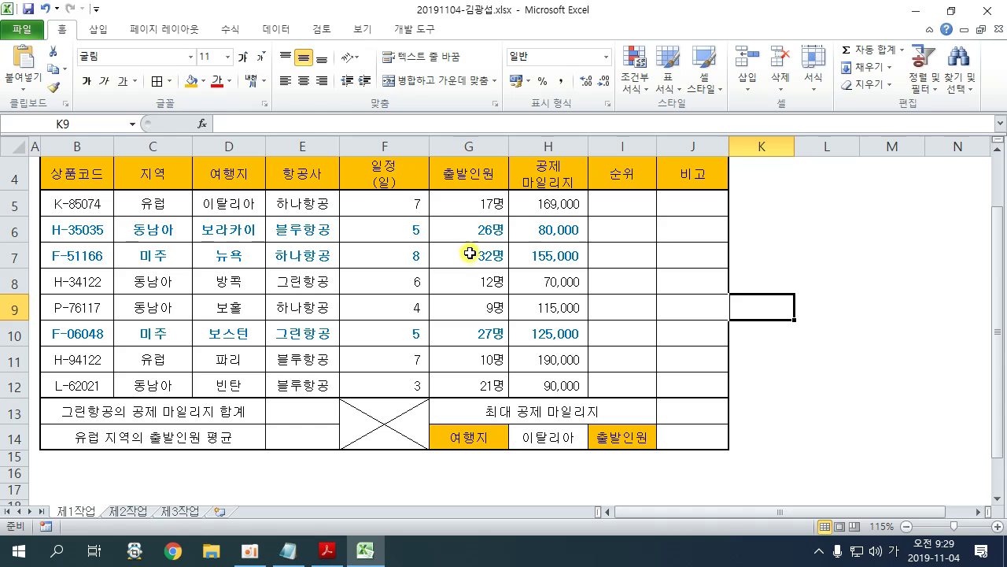
click(467, 229)
click(473, 271)
click(480, 334)
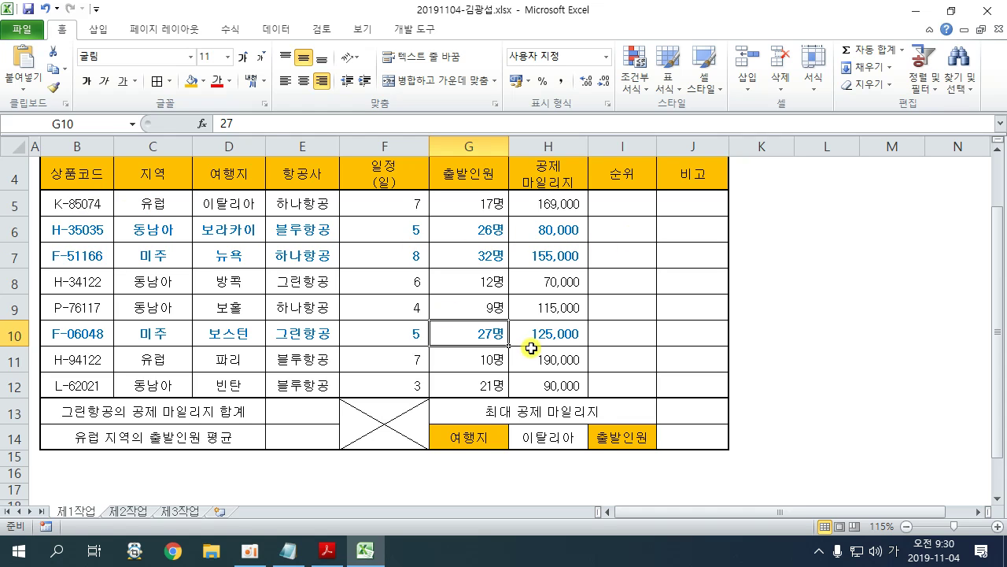
click(761, 331)
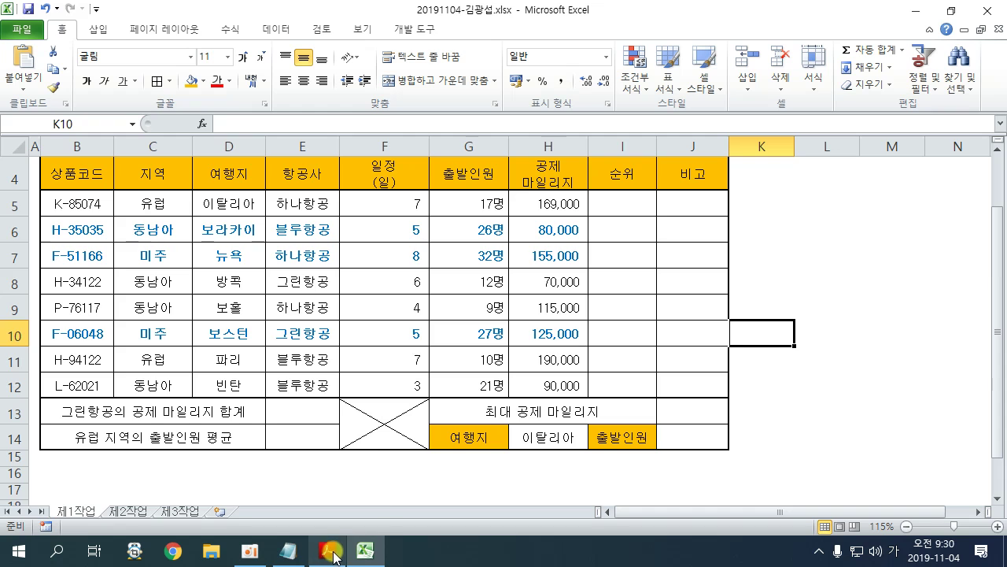
mouse_move(328, 549)
click(338, 393)
scroll(338, 392, down, 10)
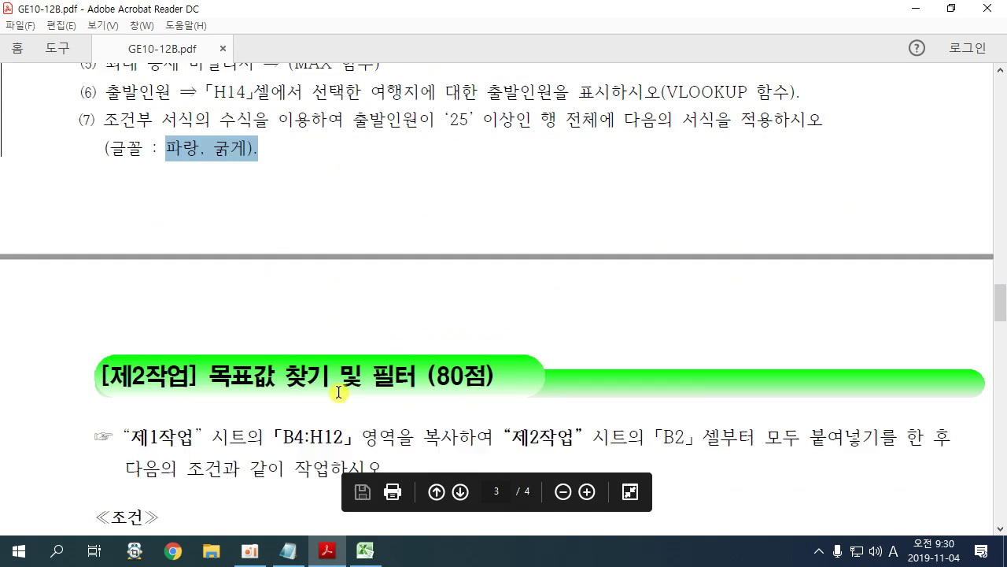
scroll(339, 391, up, 1)
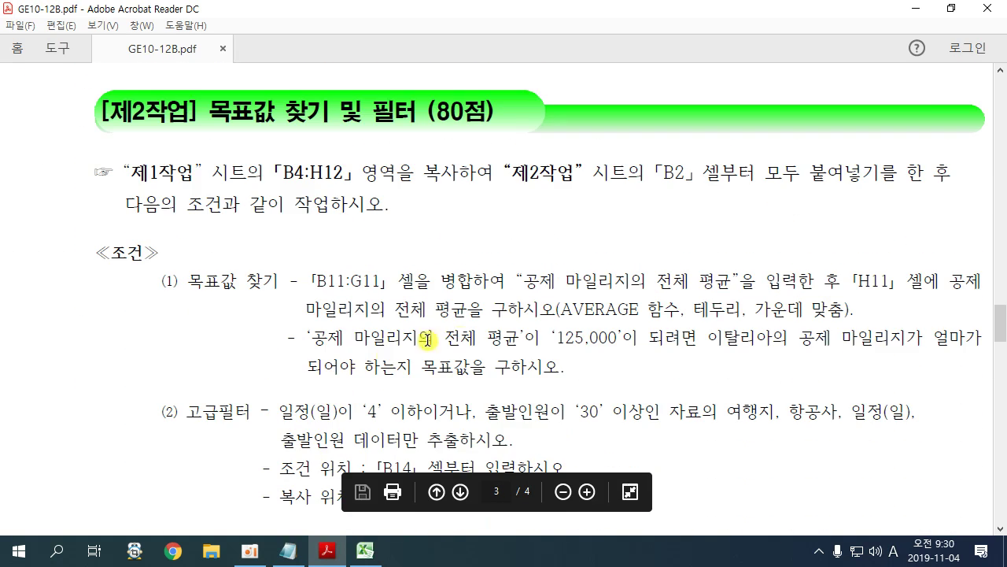
drag(198, 115, 398, 129)
click(389, 127)
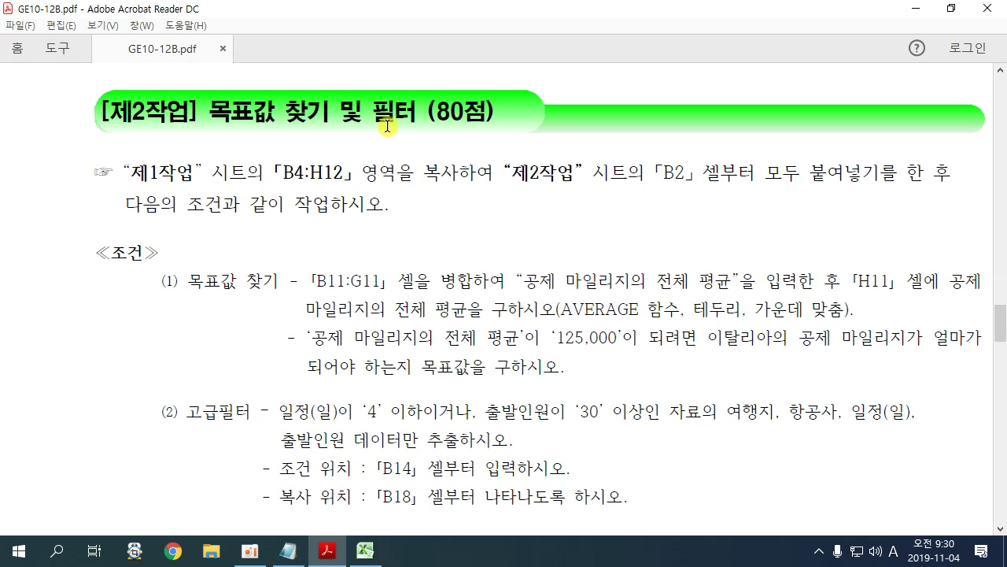
drag(200, 123, 388, 134)
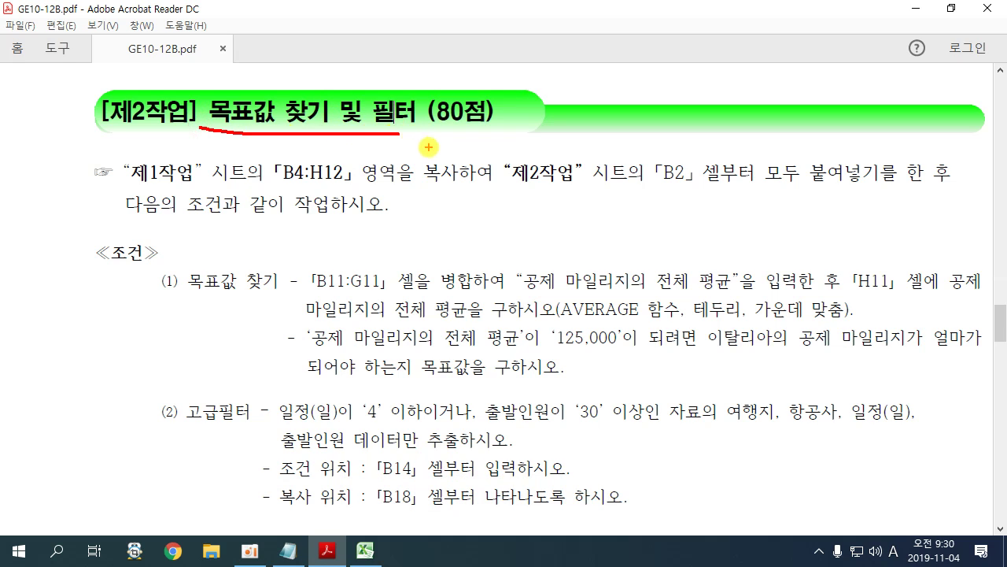
mouse_move(267, 431)
mouse_down()
mouse_move(185, 455)
mouse_move(256, 417)
mouse_move(236, 444)
mouse_up()
mouse_move(174, 335)
mouse_down()
mouse_move(134, 356)
mouse_move(170, 385)
mouse_up()
mouse_move(249, 260)
mouse_down()
mouse_move(275, 205)
mouse_move(370, 197)
mouse_move(394, 181)
mouse_move(405, 209)
mouse_move(421, 201)
mouse_move(439, 230)
mouse_up()
drag(335, 237, 470, 230)
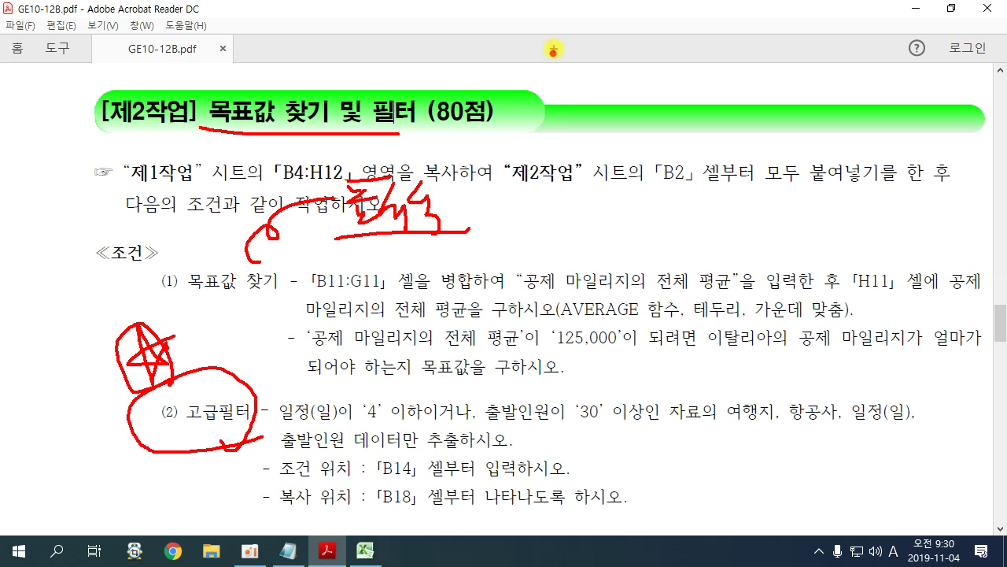
mouse_move(583, 62)
mouse_down()
mouse_move(594, 110)
mouse_move(584, 73)
mouse_up()
drag(488, 114, 654, 117)
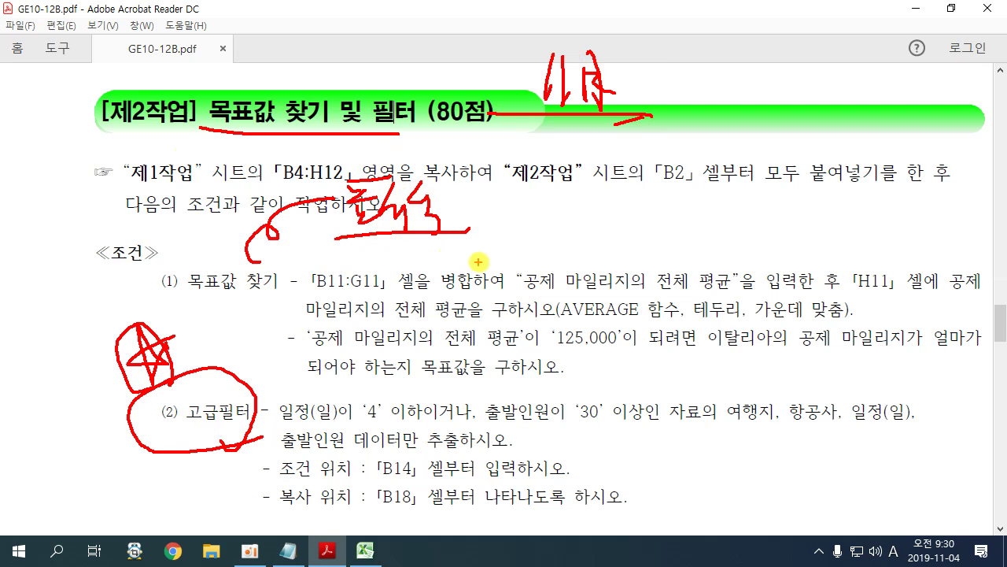
key(Escape)
scroll(400, 234, down, 5)
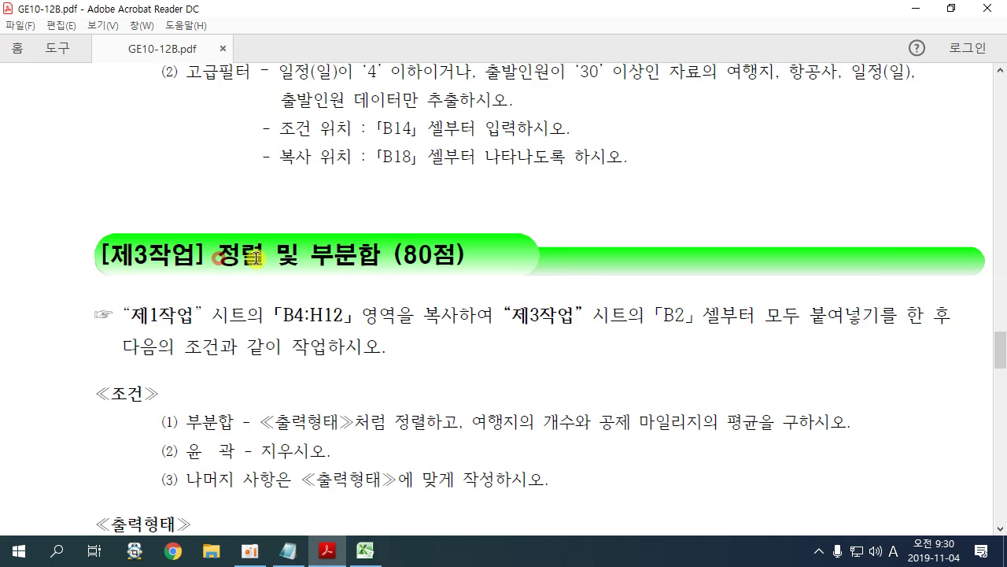
drag(256, 257, 381, 260)
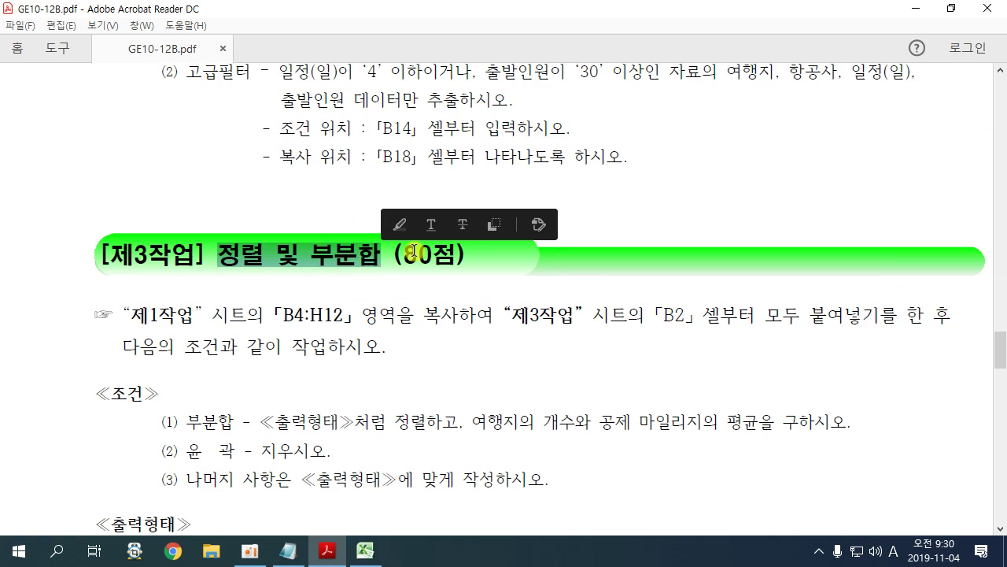
mouse_move(551, 166)
mouse_down()
mouse_move(570, 184)
mouse_move(606, 162)
mouse_move(639, 174)
mouse_move(652, 207)
mouse_move(677, 166)
mouse_move(698, 192)
mouse_move(766, 157)
mouse_move(791, 209)
mouse_up()
drag(563, 231, 752, 231)
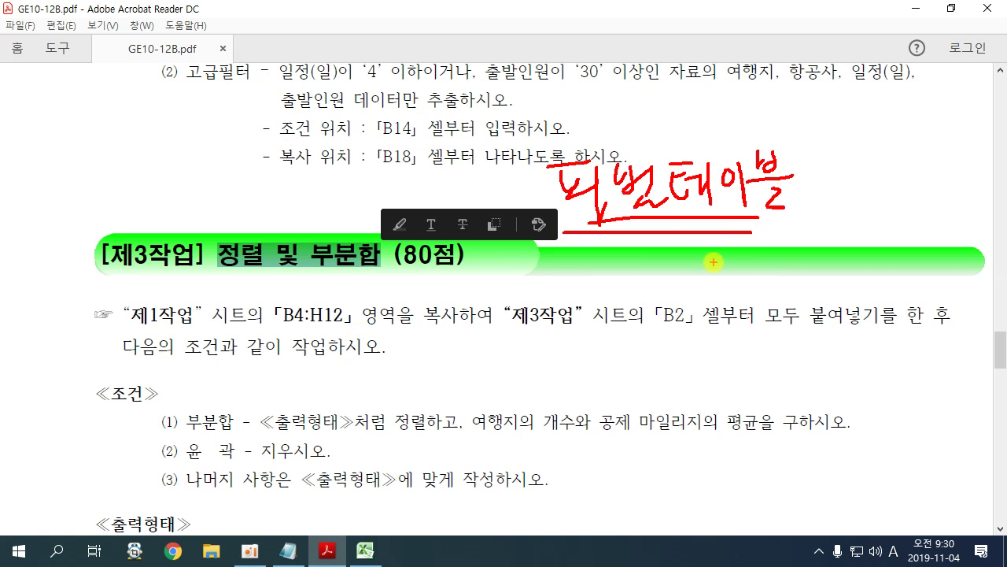
key(Escape)
scroll(339, 265, up, 8)
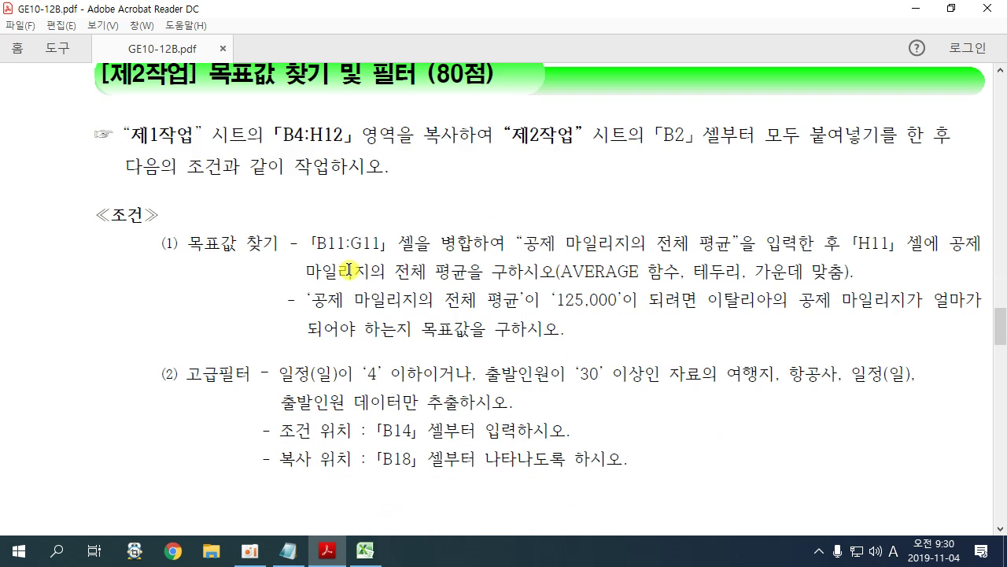
scroll(349, 270, up, 1)
drag(124, 173, 394, 176)
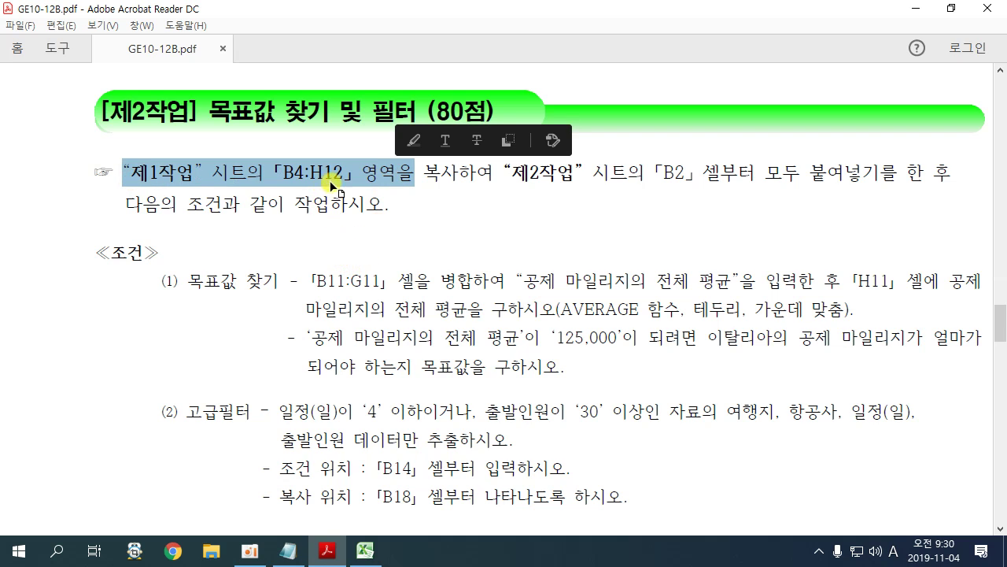
drag(512, 172, 758, 173)
key(alt+Tab)
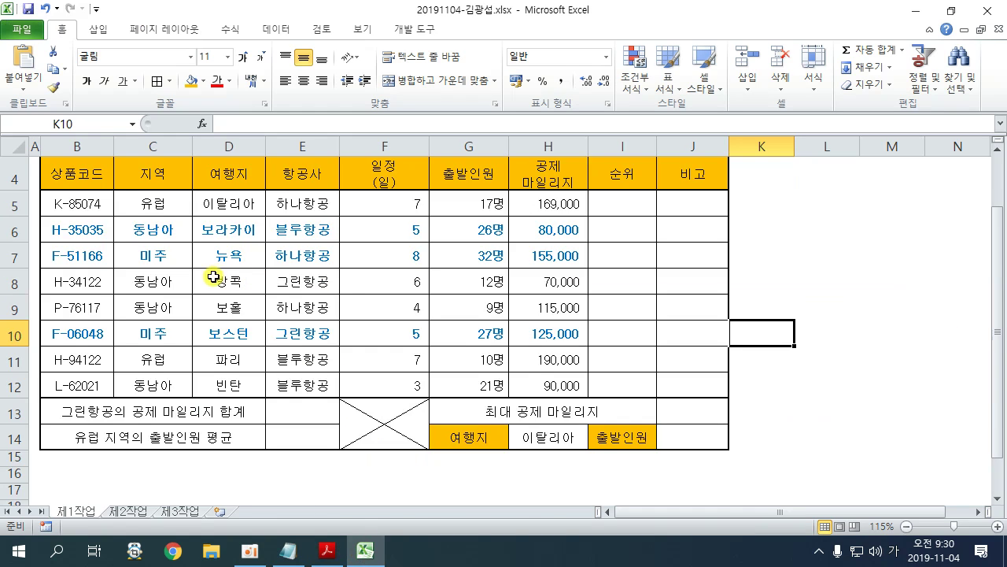
Step: Select and copy the B4:H12 table on 제1작업
scroll(214, 277, up, 1)
drag(68, 264, 527, 465)
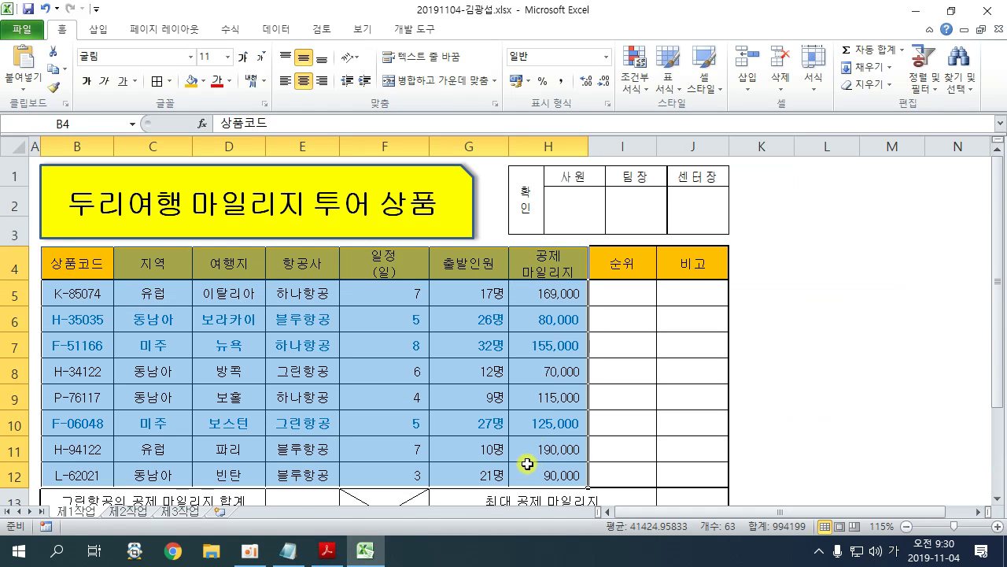
right_click(353, 303)
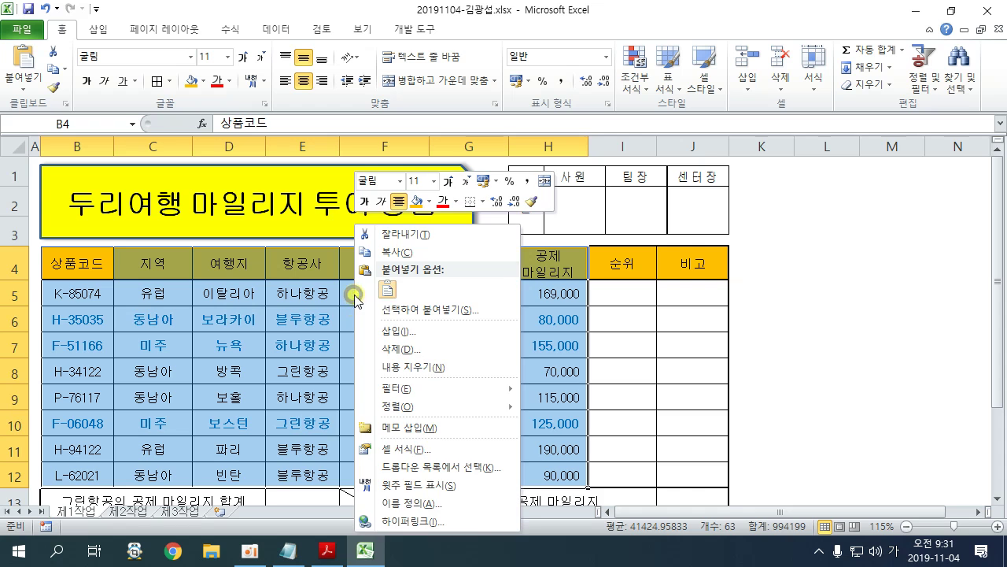
click(406, 252)
Step: On 제2작업, delete columns C:F holding the approval box, then delete rows 2 and 3
click(132, 513)
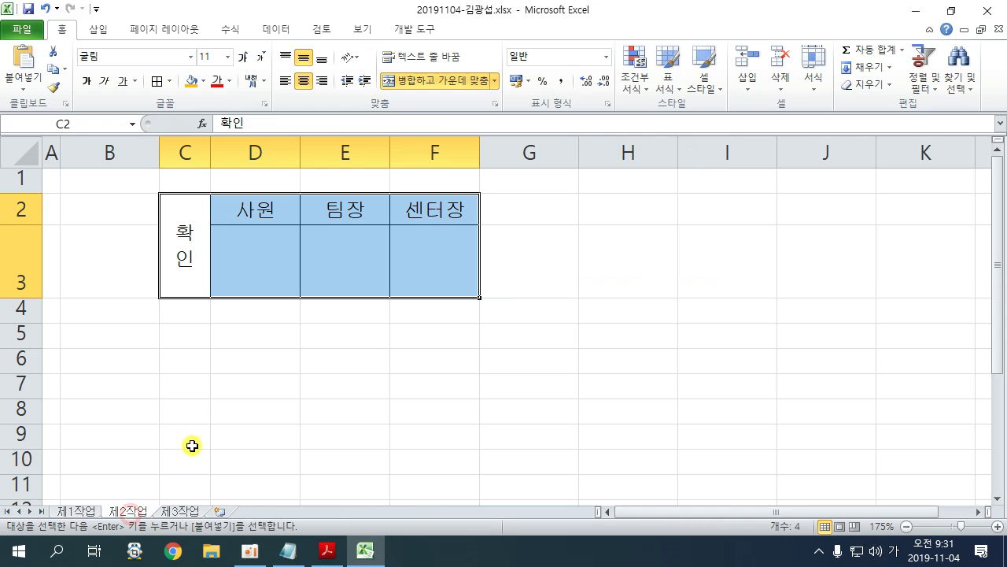
click(279, 366)
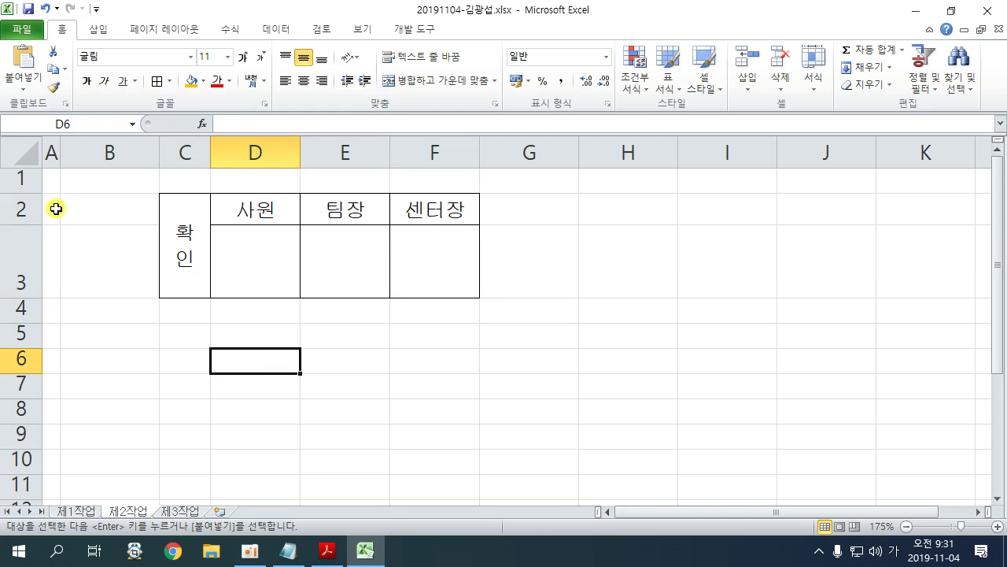
drag(185, 152, 420, 150)
right_click(419, 151)
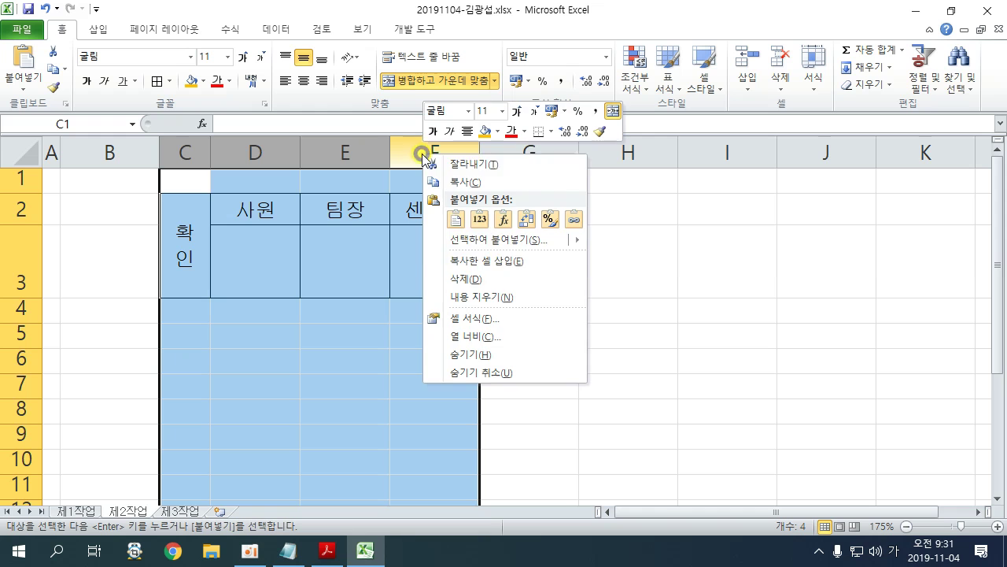
click(475, 278)
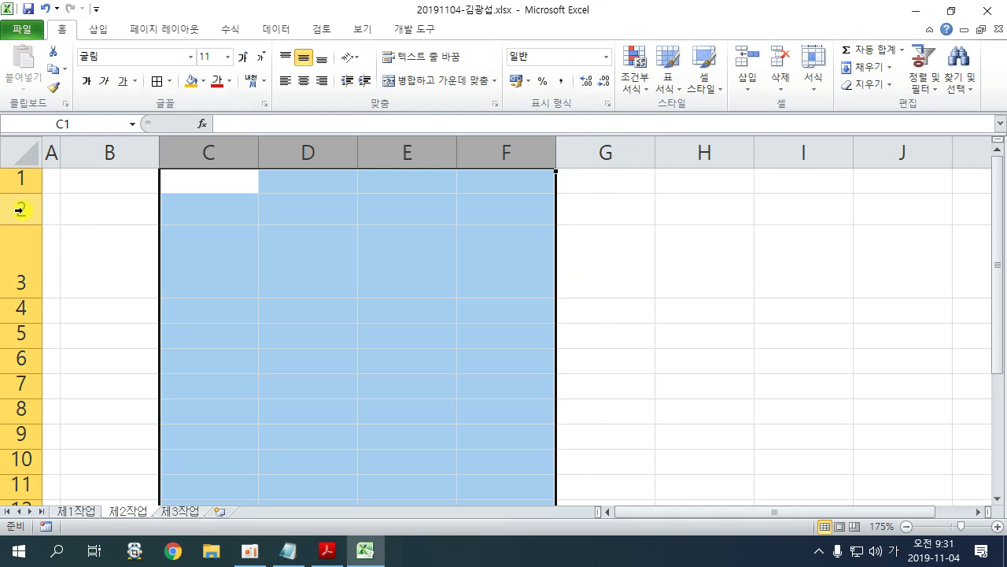
drag(19, 209, 11, 265)
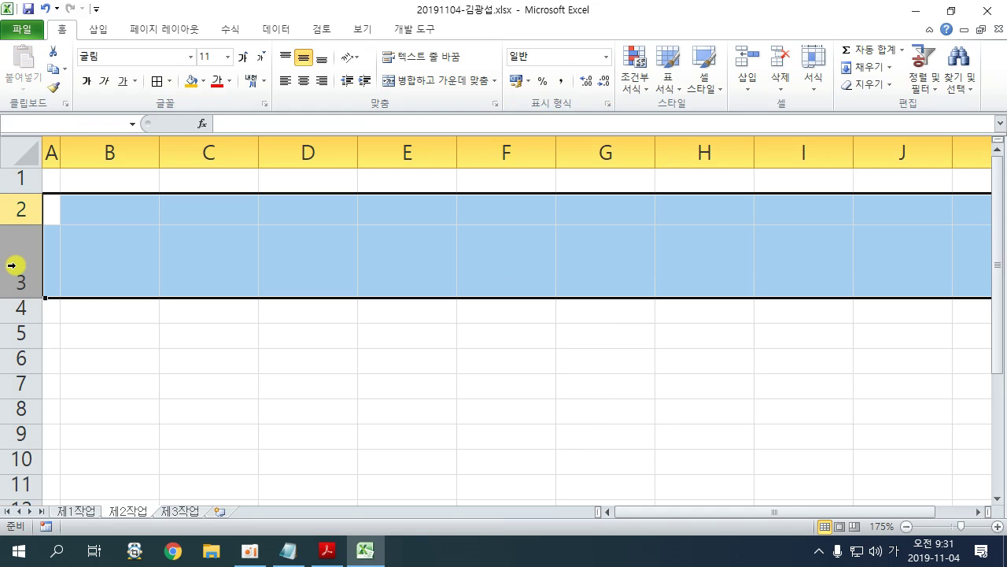
right_click(11, 265)
click(72, 391)
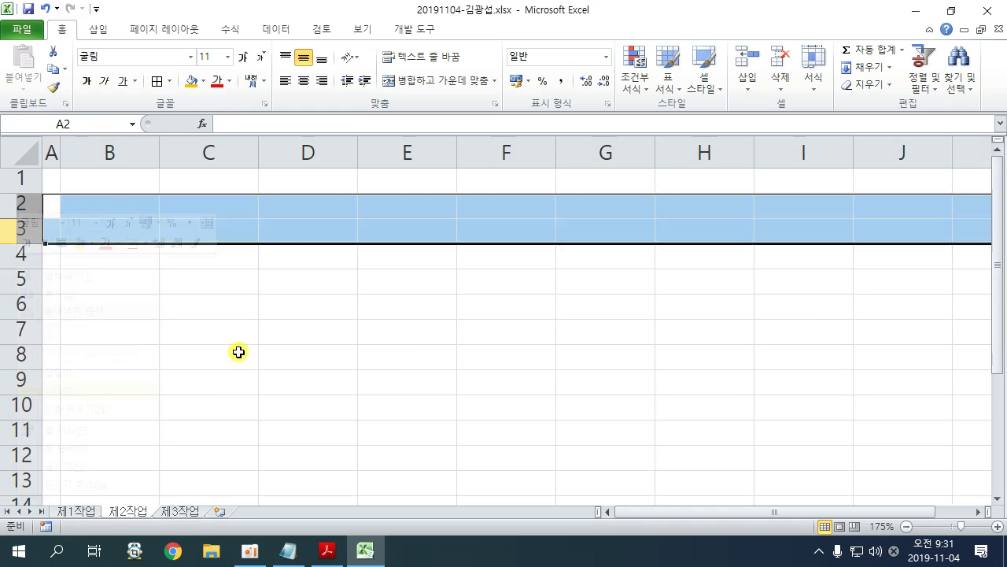
click(238, 352)
Step: Copy the 제1작업 table B4:H12 and paste it into 제2작업 starting at B2
click(100, 516)
right_click(207, 322)
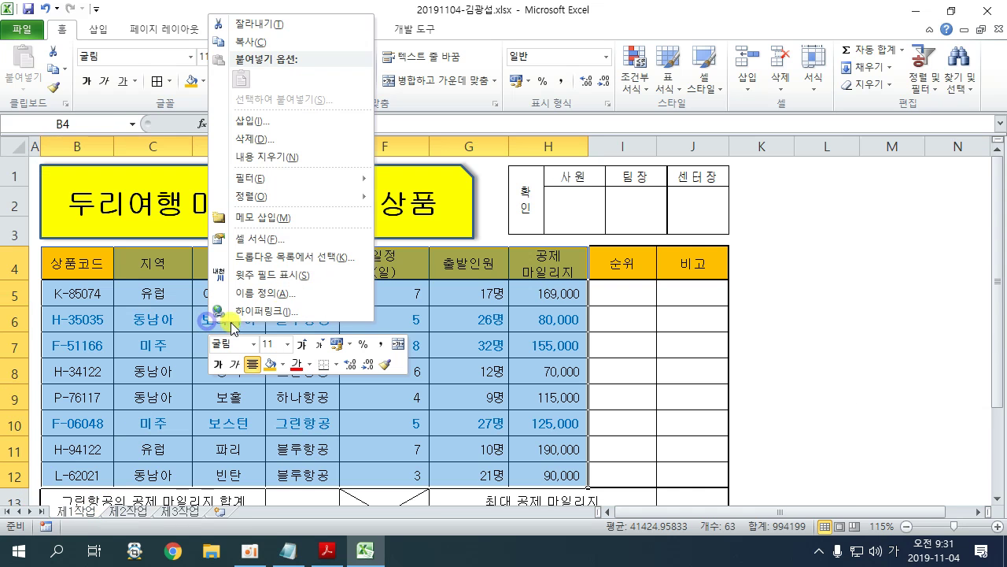
click(272, 46)
click(128, 511)
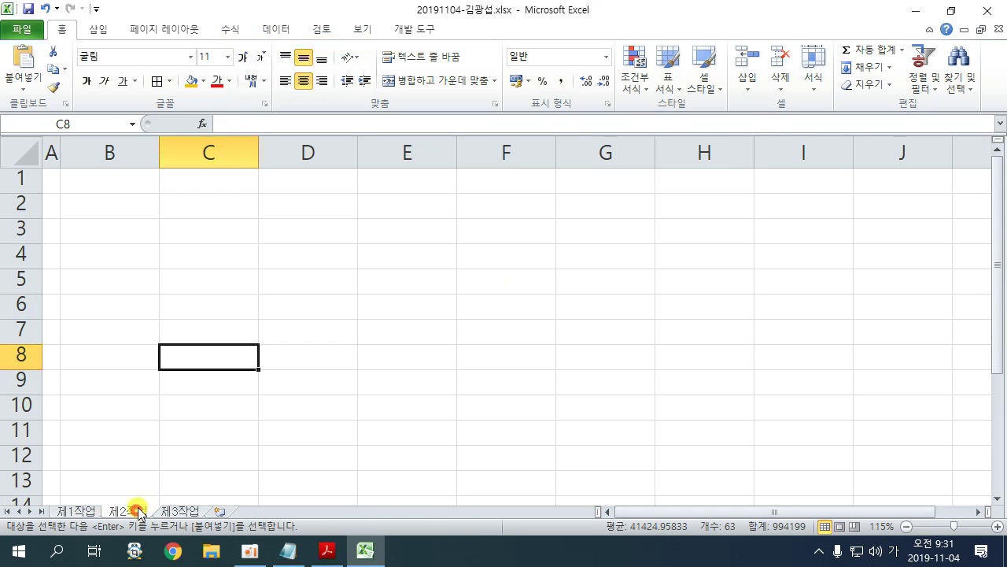
click(124, 199)
right_click(124, 200)
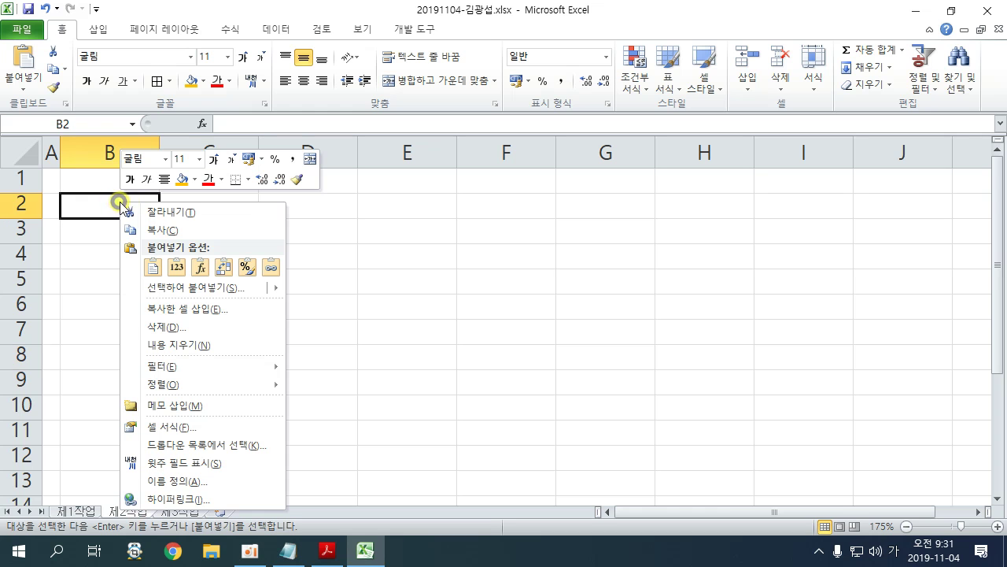
click(153, 268)
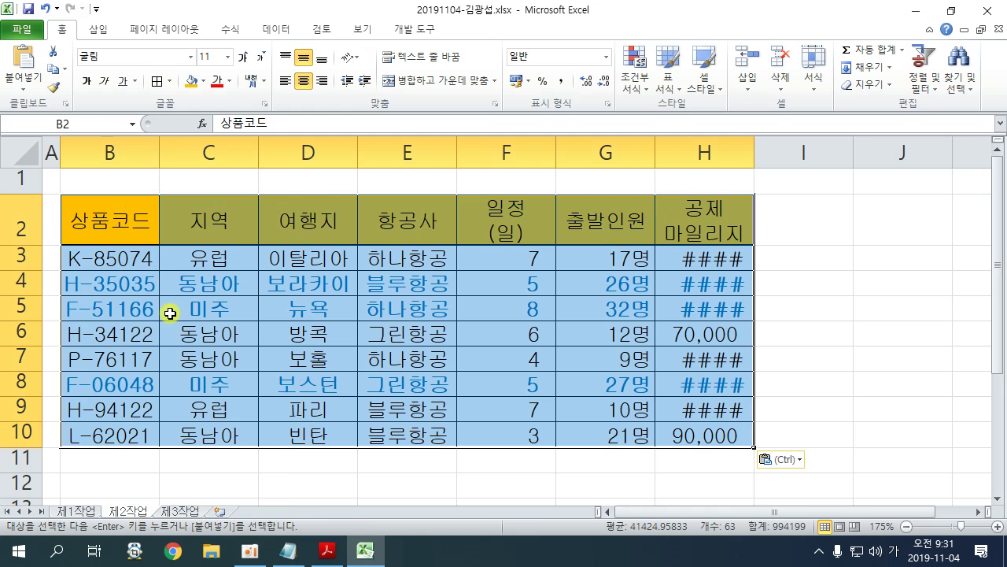
click(282, 435)
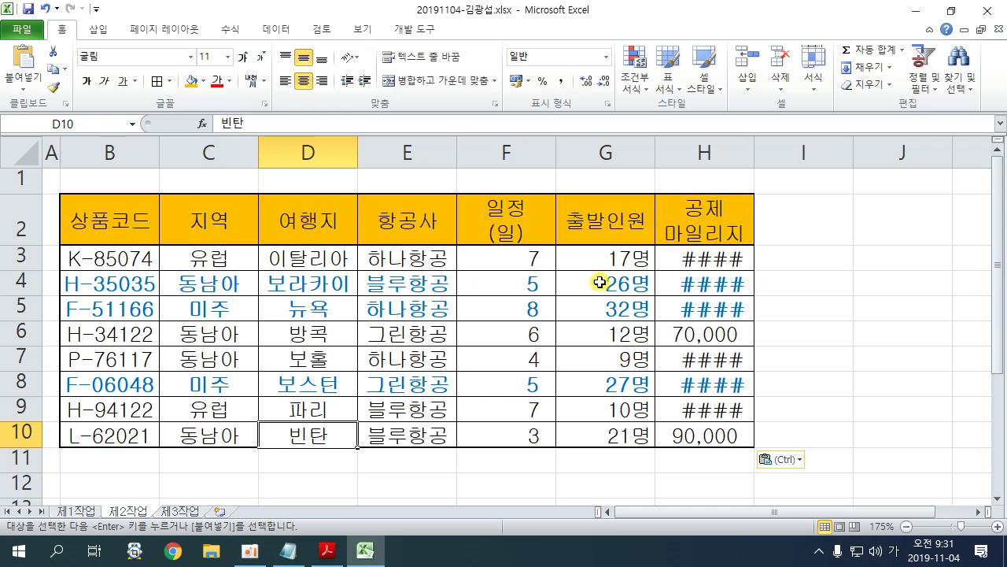
Step: Widen column H to show the mileages and review the B11:G11 label requirement
drag(755, 152, 776, 154)
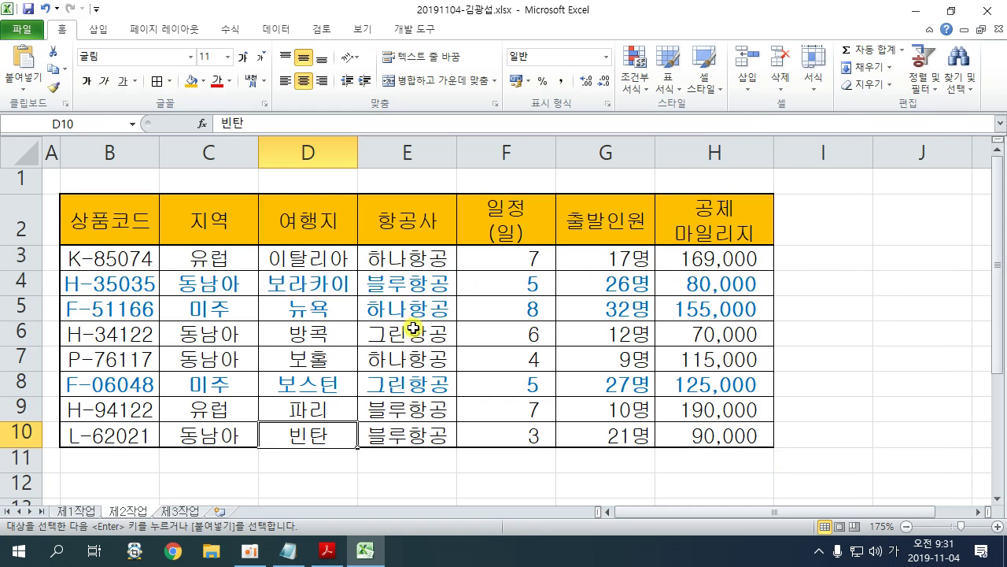
click(364, 472)
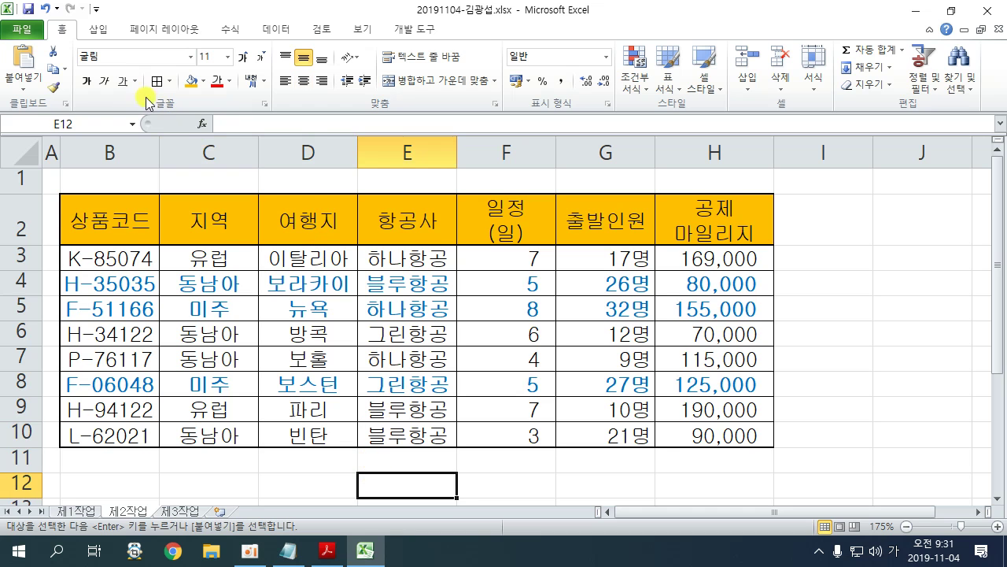
click(329, 550)
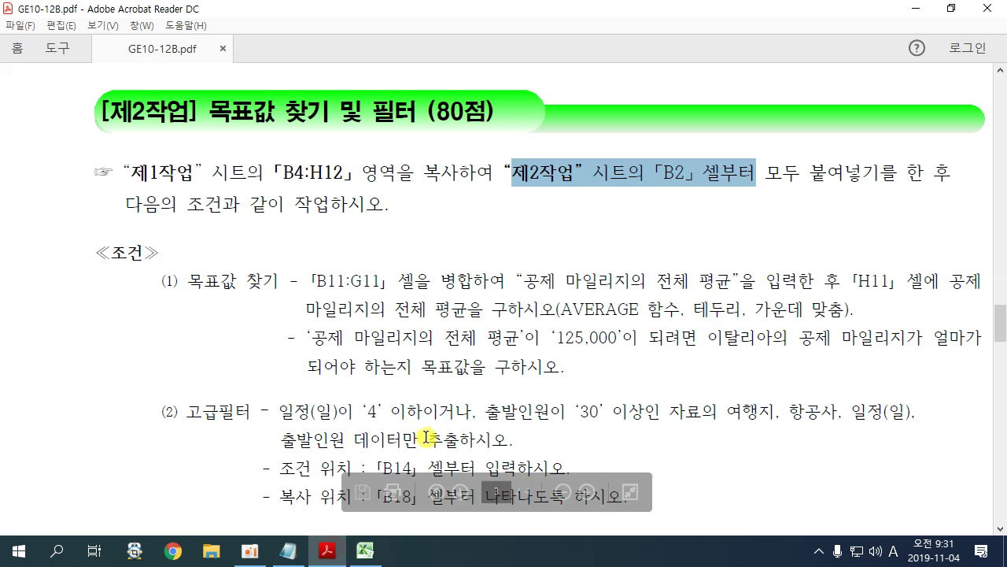
drag(315, 281, 383, 281)
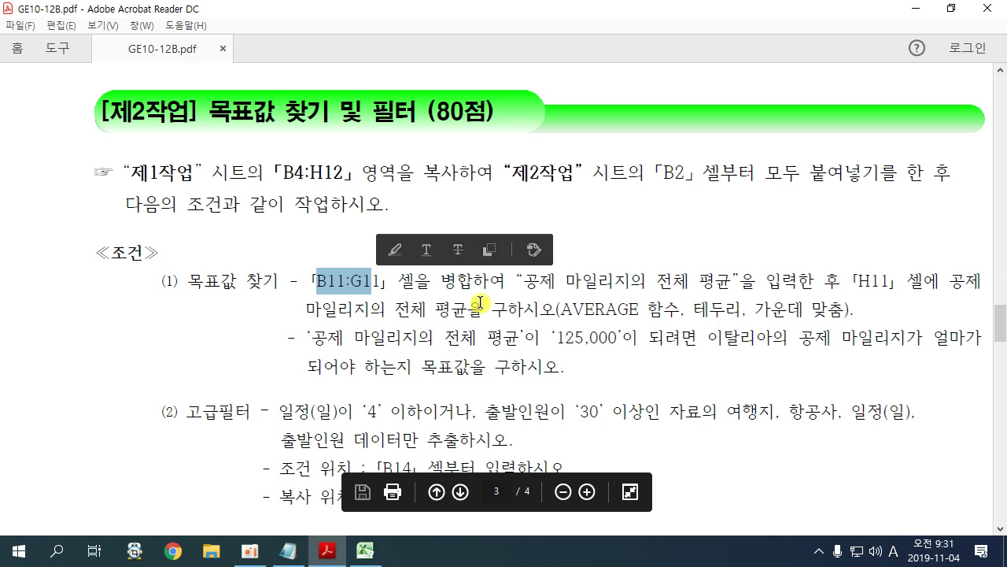
drag(524, 281, 730, 284)
Step: Merge and centre cells B11:G11
click(364, 551)
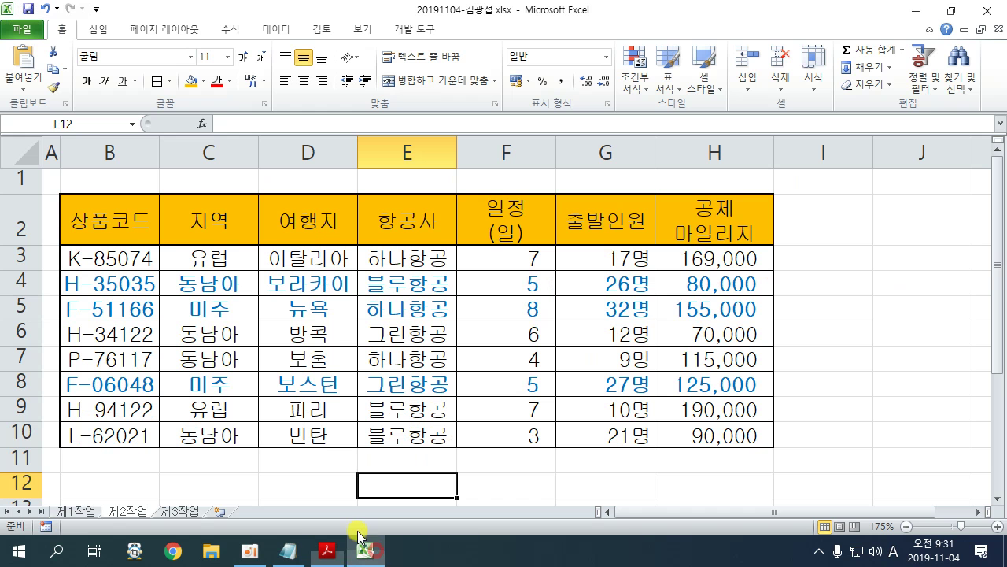
click(93, 462)
drag(140, 463, 597, 462)
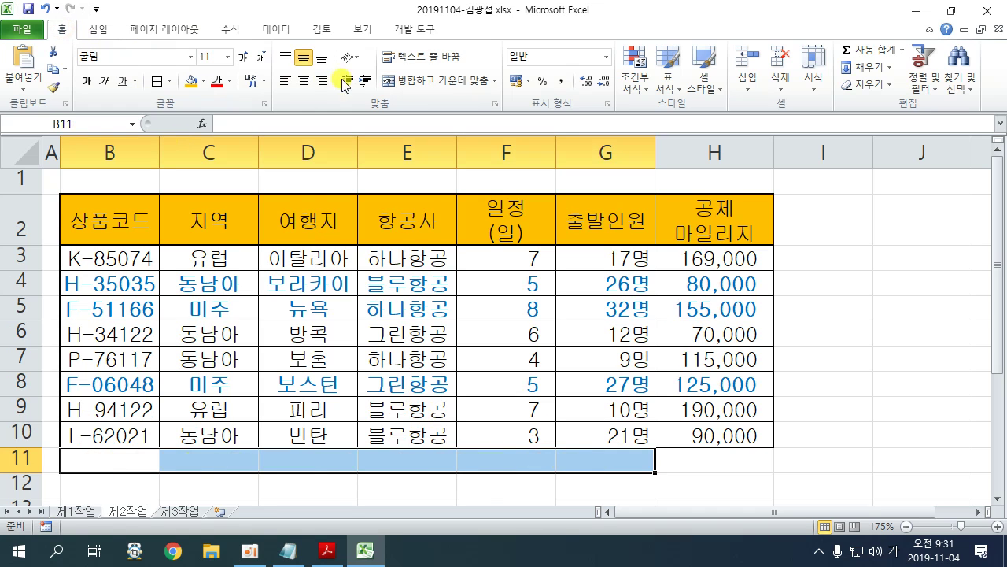
click(435, 82)
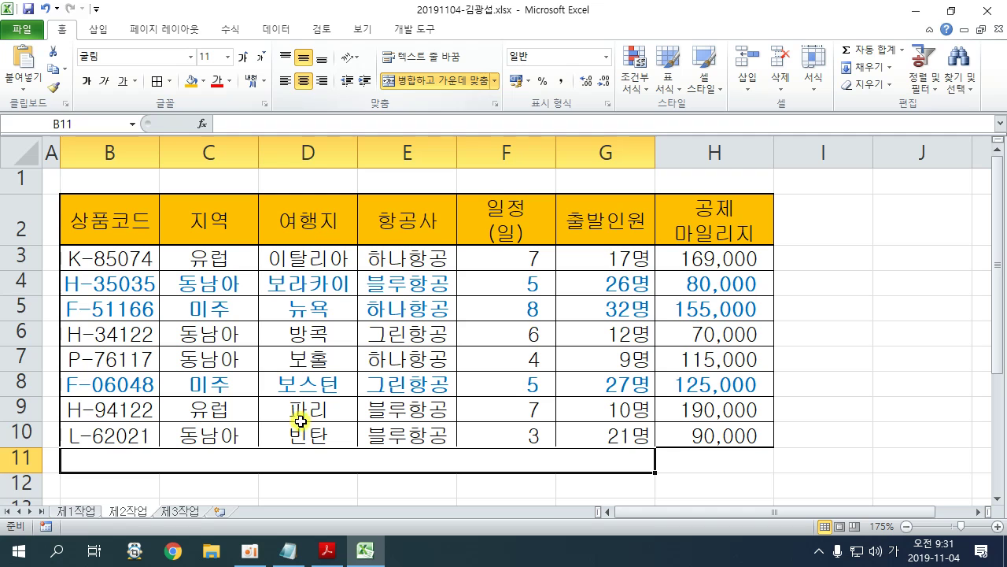
key(ctrl+v)
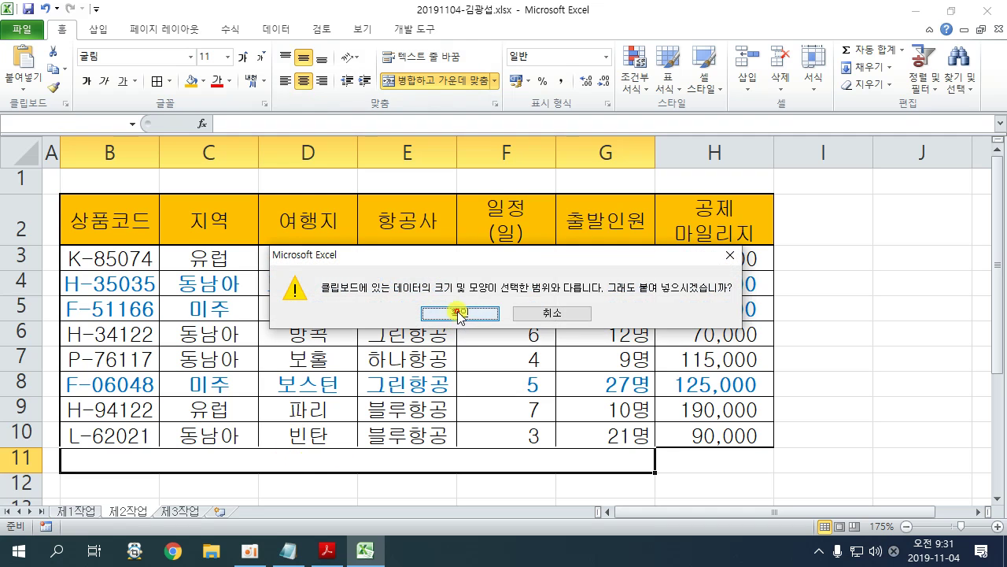
click(450, 310)
click(508, 327)
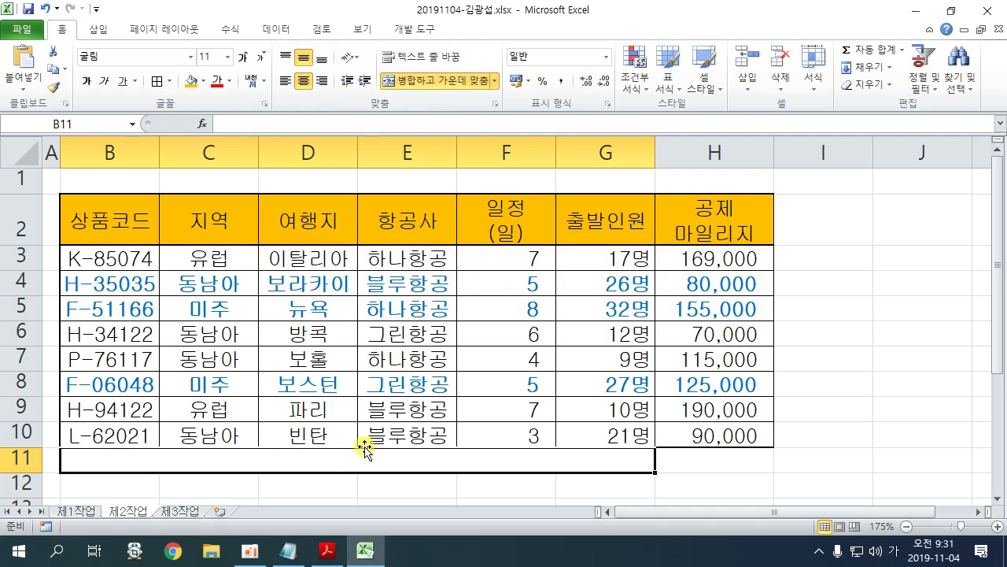
Step: Enter the label '공제 마일리지의 전체 평균' in the merged B11 cell
double_click(338, 460)
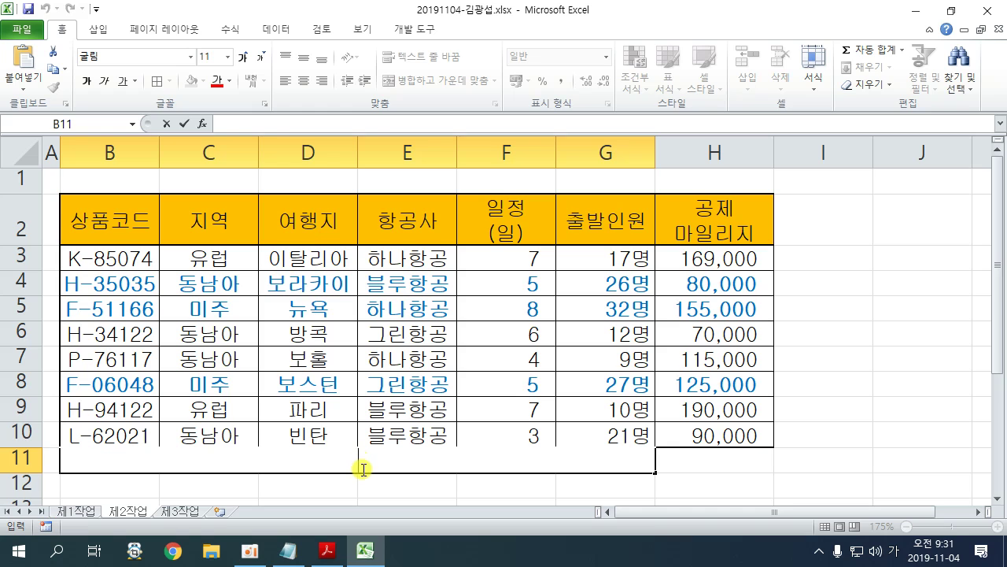
key(ctrl+v)
click(465, 479)
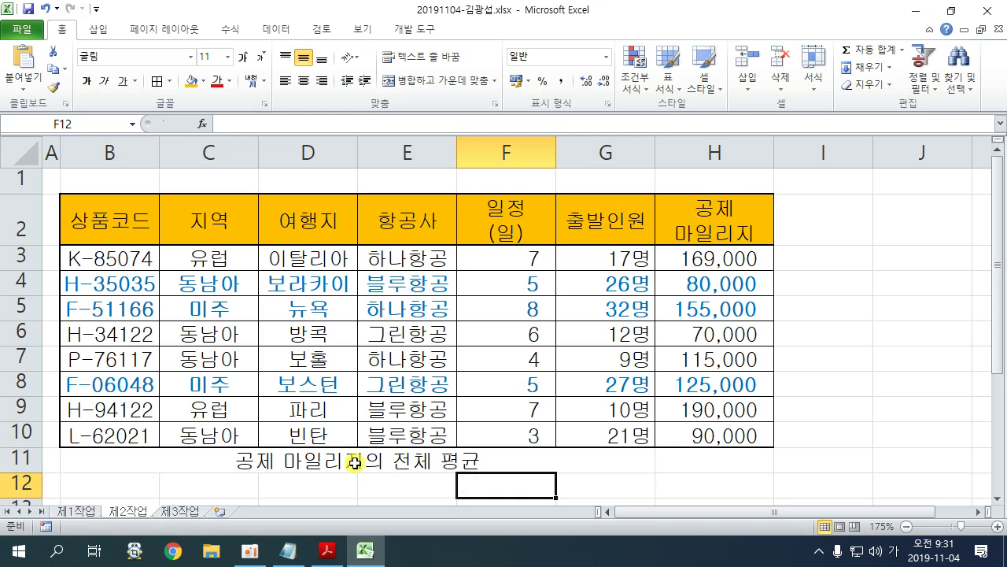
click(333, 464)
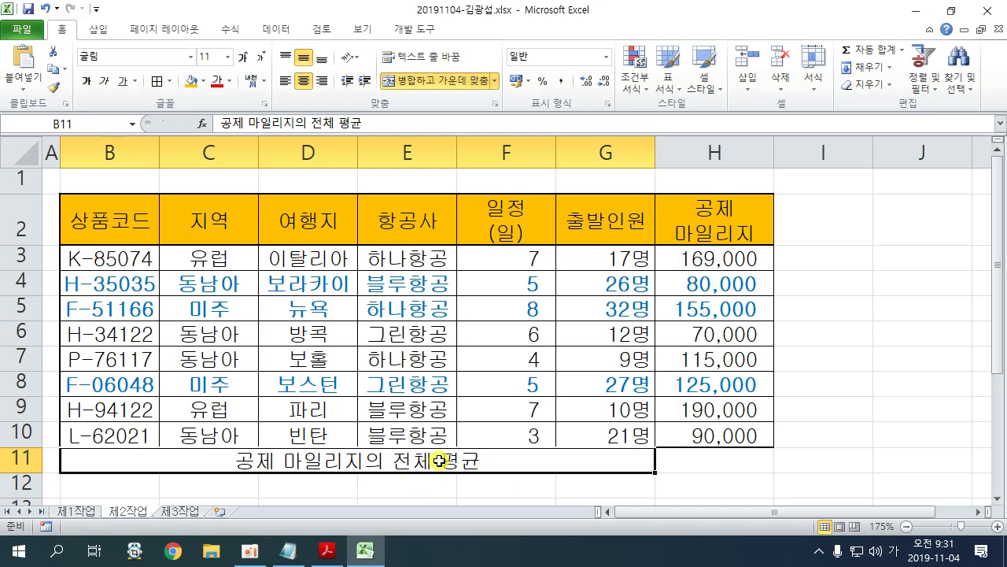
click(687, 463)
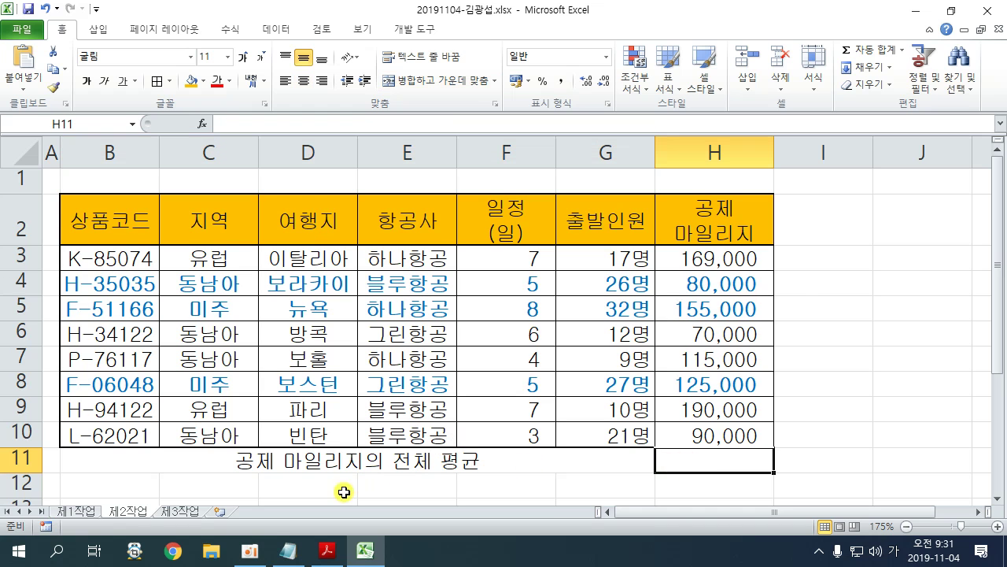
click(327, 549)
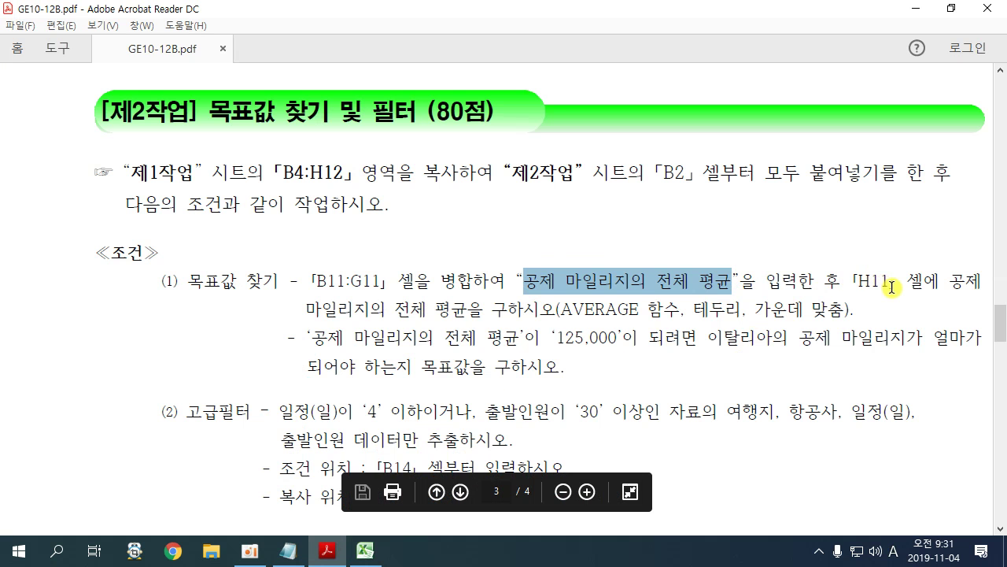
drag(395, 310, 484, 311)
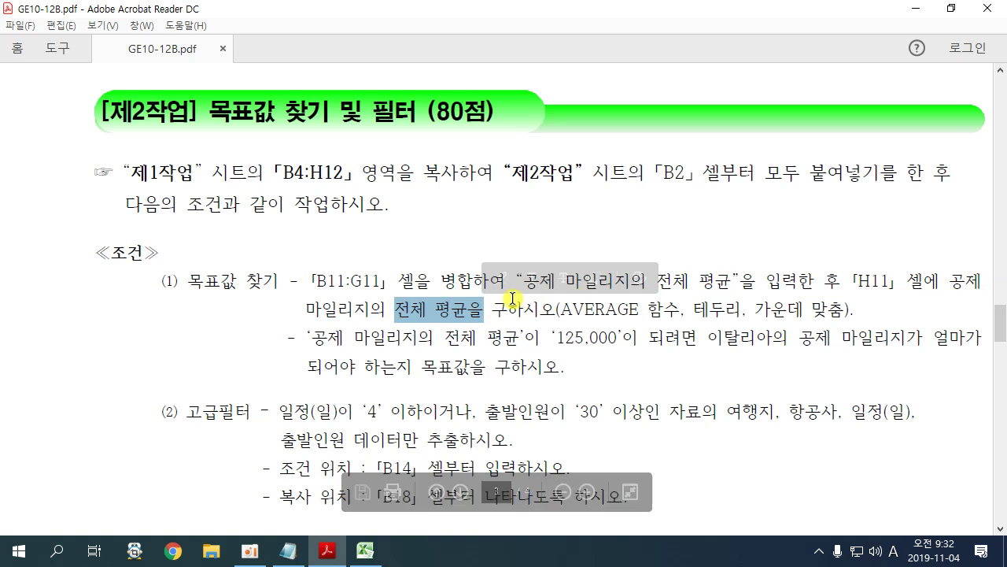
drag(307, 310, 484, 311)
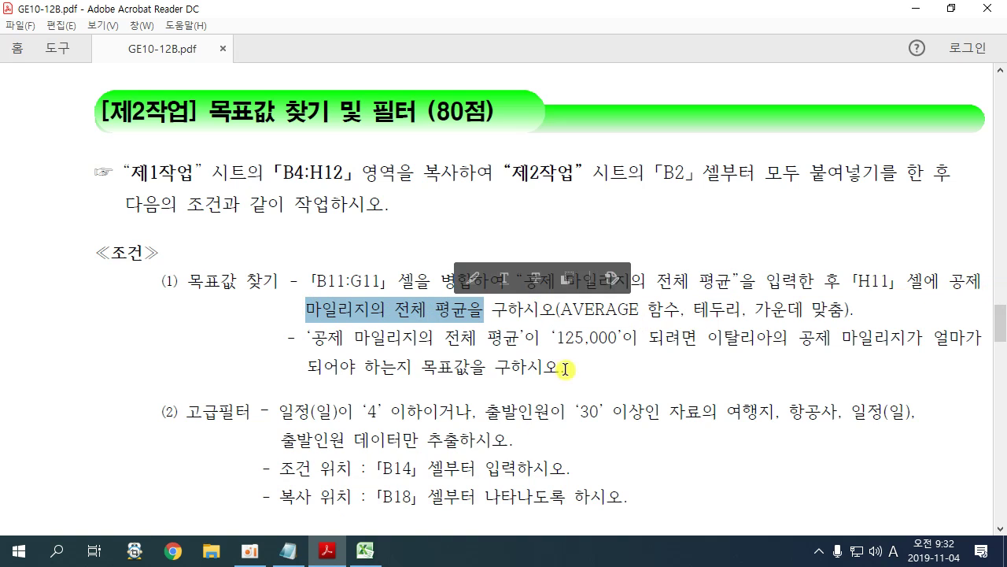
click(366, 550)
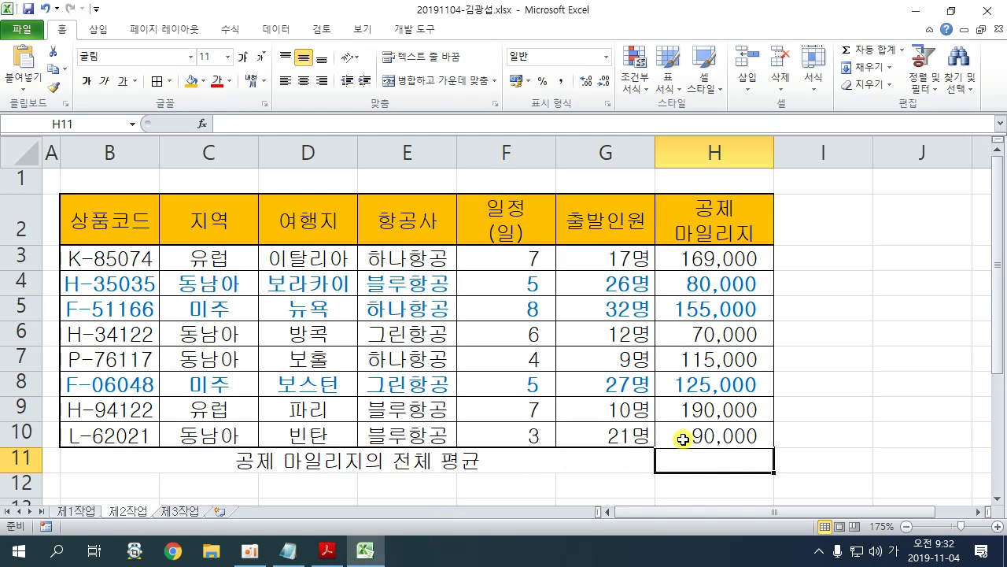
Step: Try typing =AVERAGE(H3:H10) into H11, then cancel the entry
text(=AV)
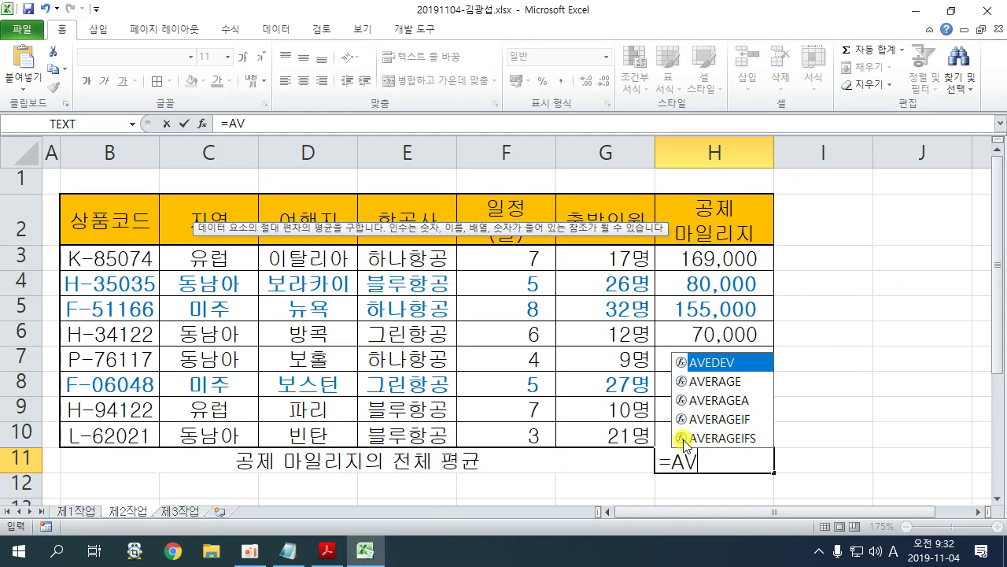
double_click(711, 382)
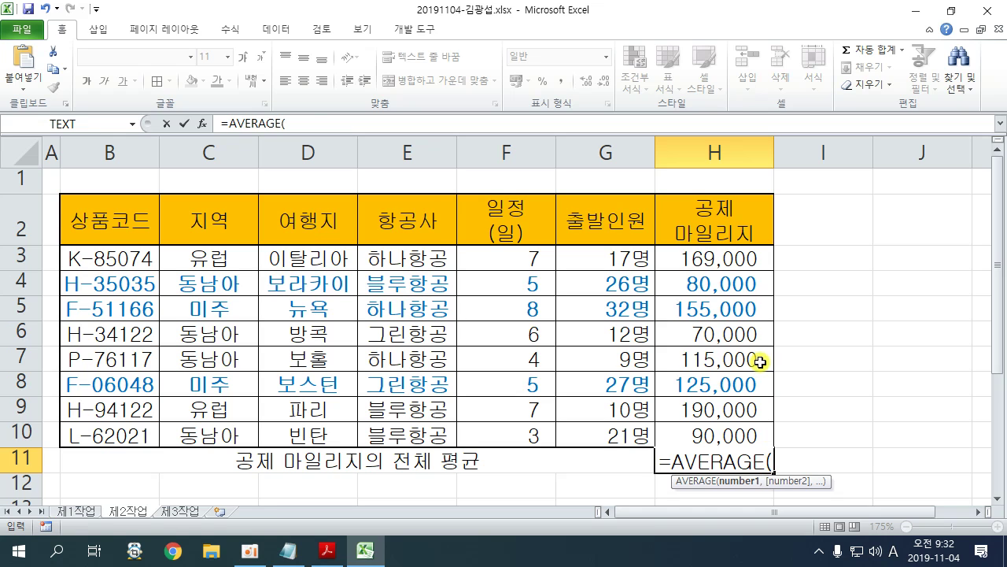
drag(718, 261, 715, 418)
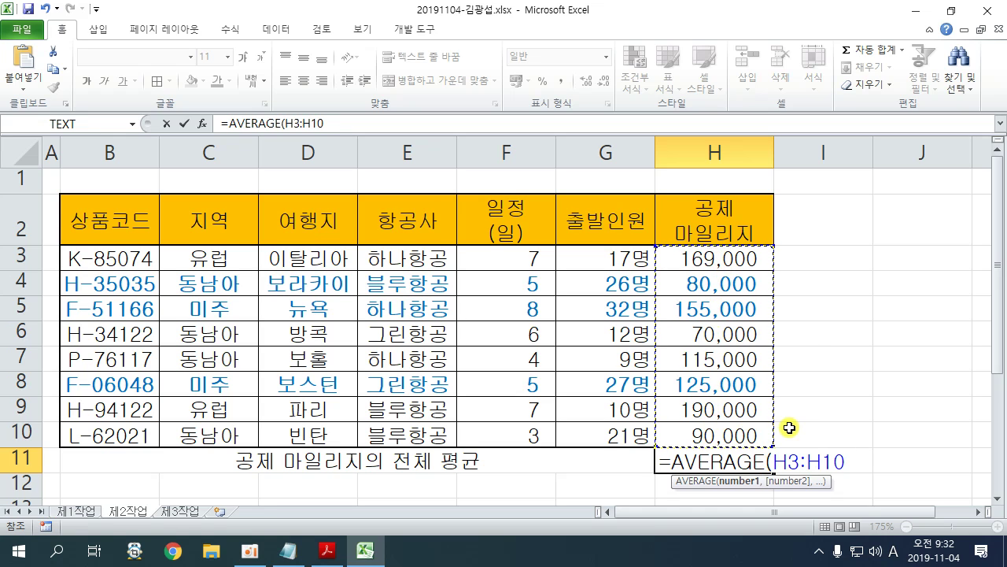
text())
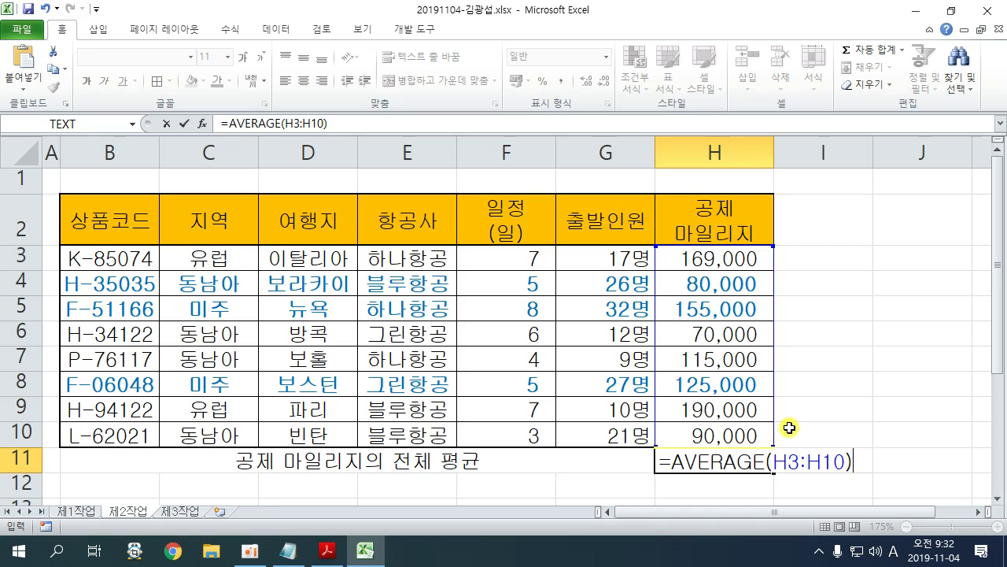
key(Escape)
click(839, 452)
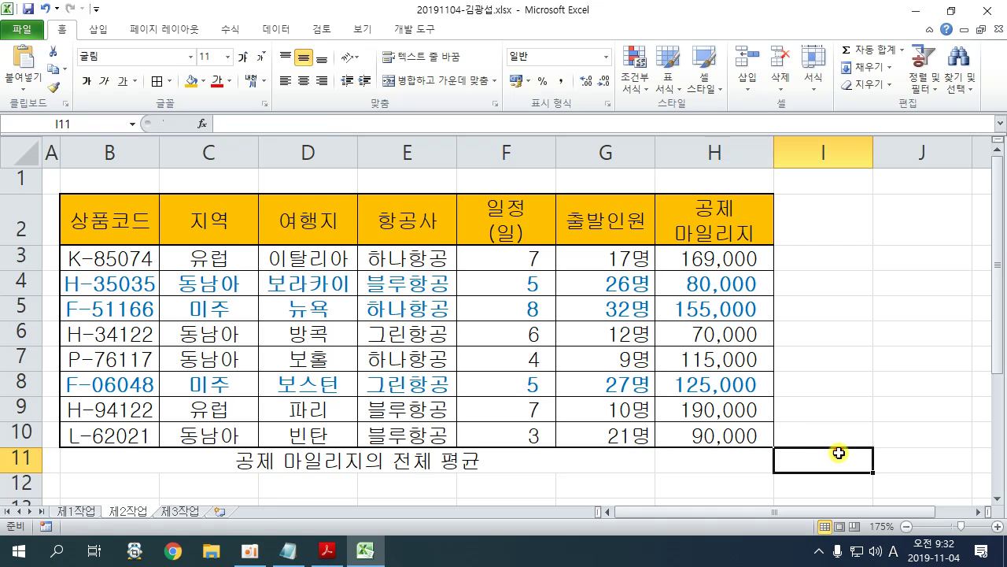
click(742, 465)
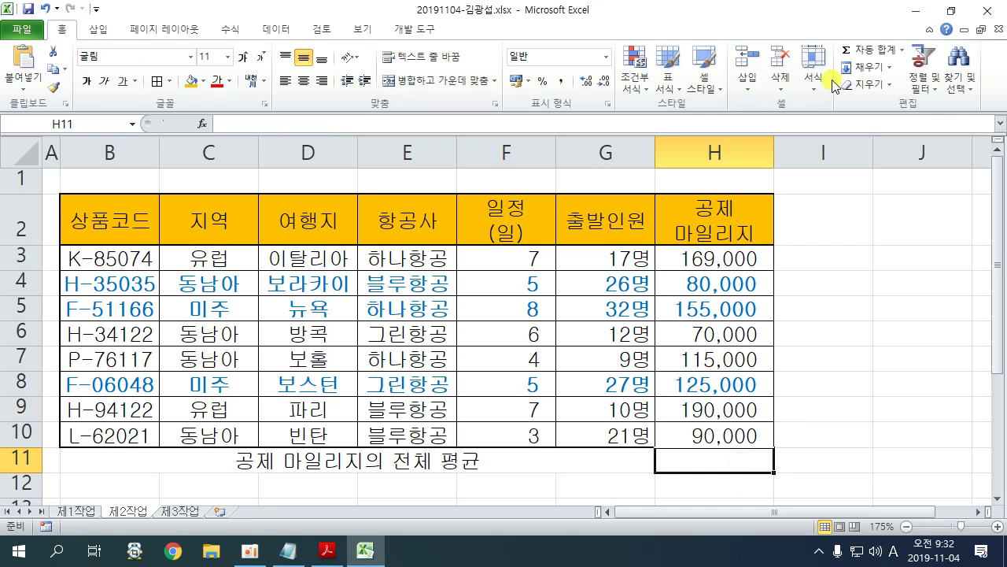
Step: Insert the average of H3:H10 in H11 with AutoSum's Average, showing 124,250
click(905, 50)
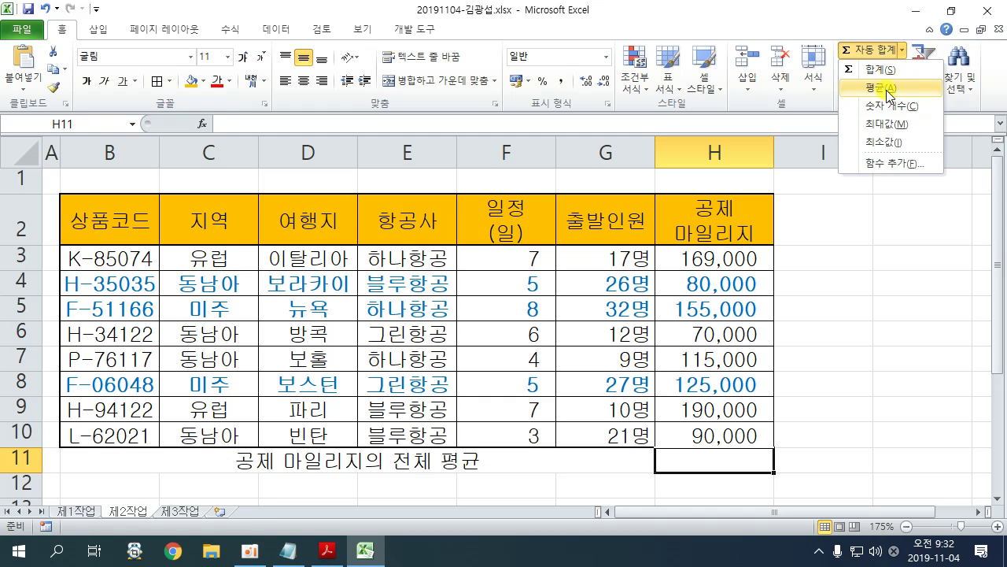
click(881, 20)
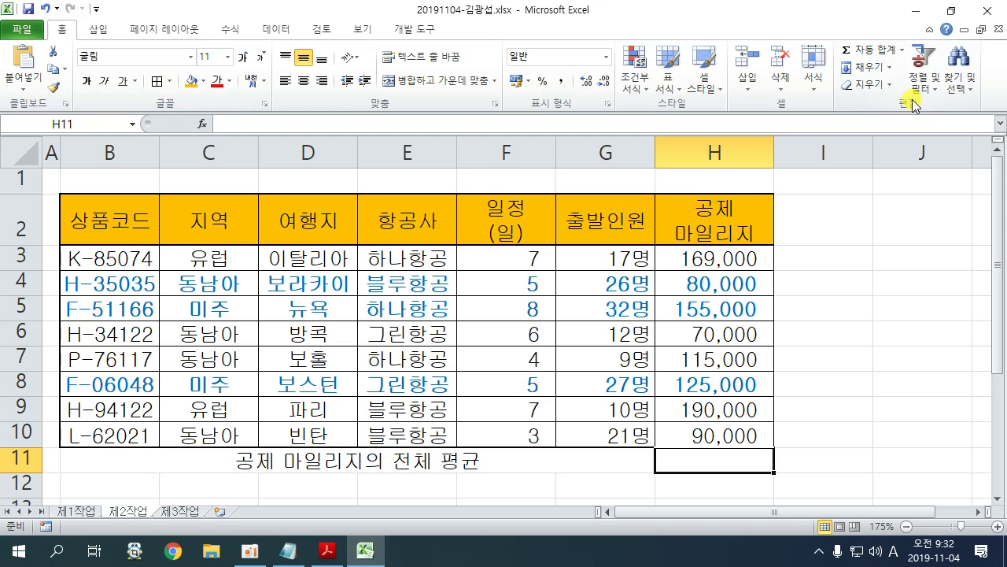
click(905, 50)
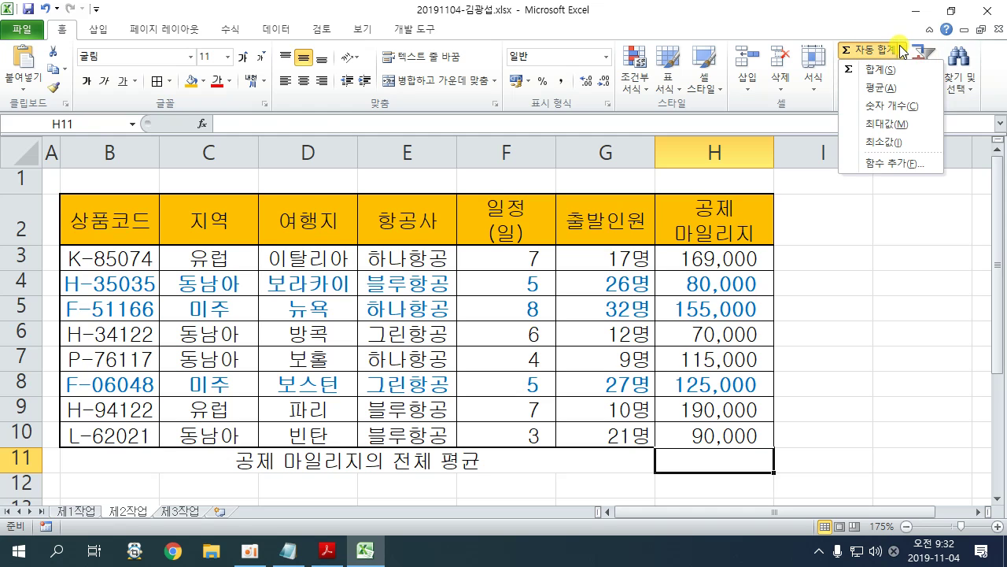
click(880, 87)
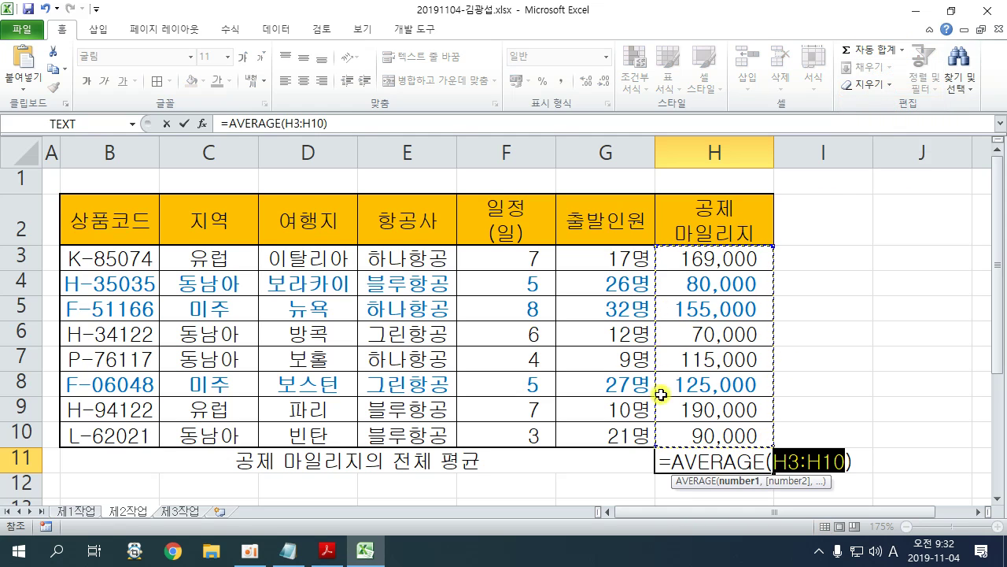
key(Return)
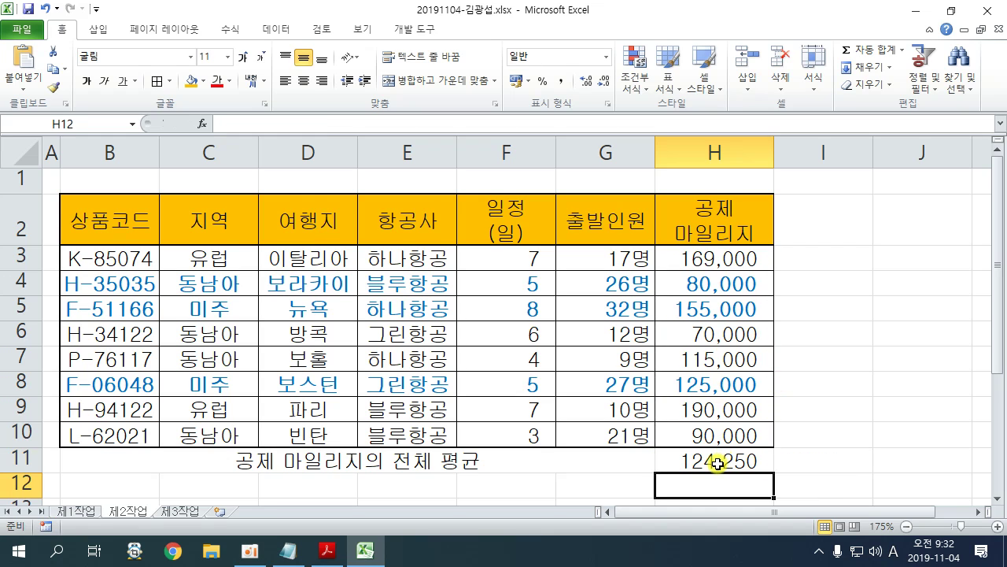
Step: Give every cell in B11:H11 thin All Borders and centre the row's contents
click(327, 550)
drag(685, 310, 844, 311)
click(362, 554)
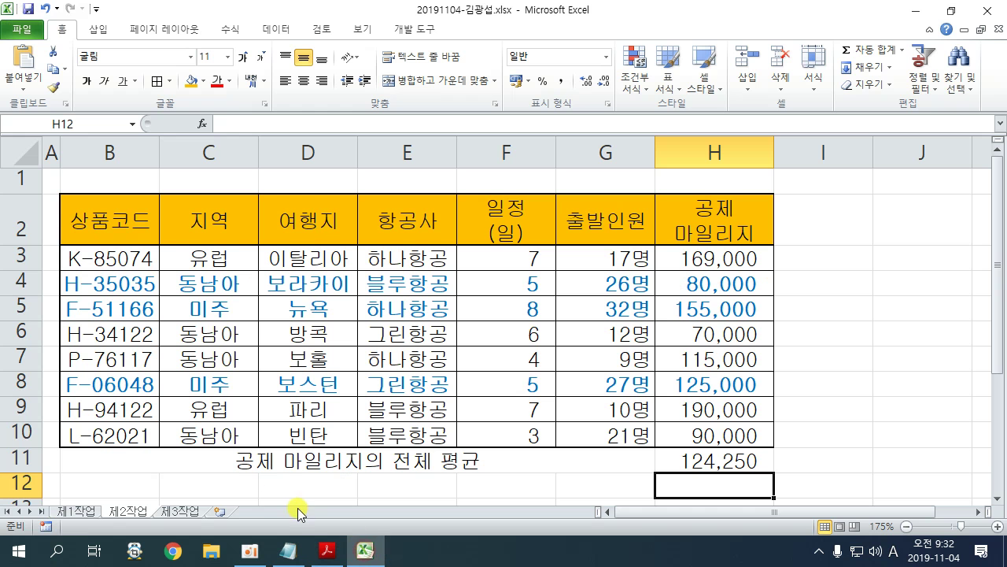
click(90, 465)
drag(322, 462, 697, 463)
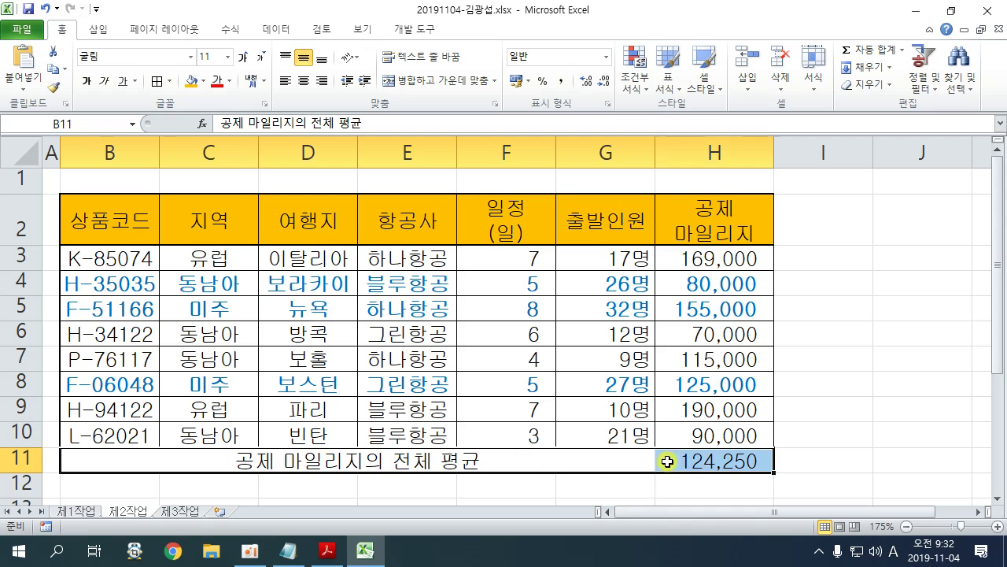
click(159, 82)
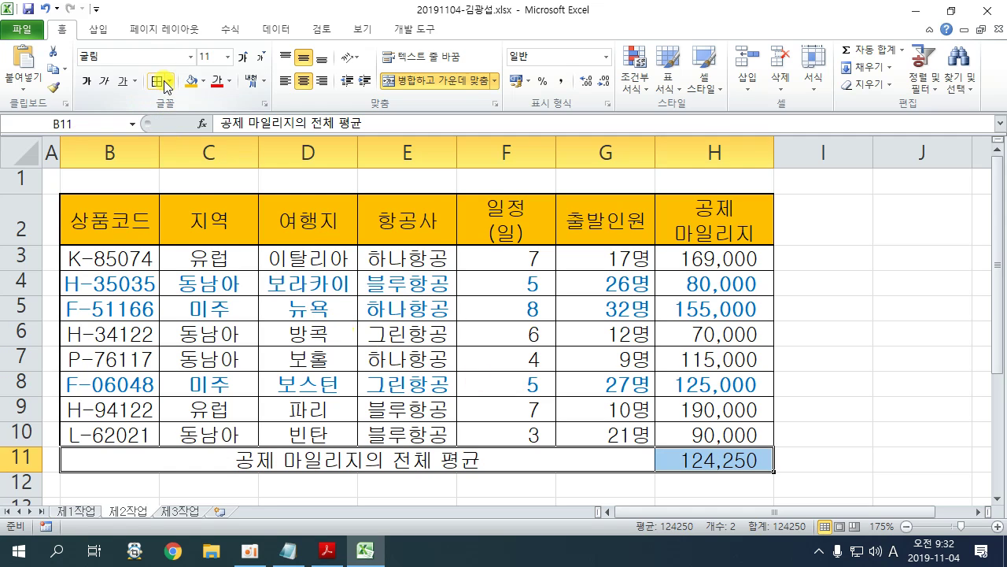
click(170, 82)
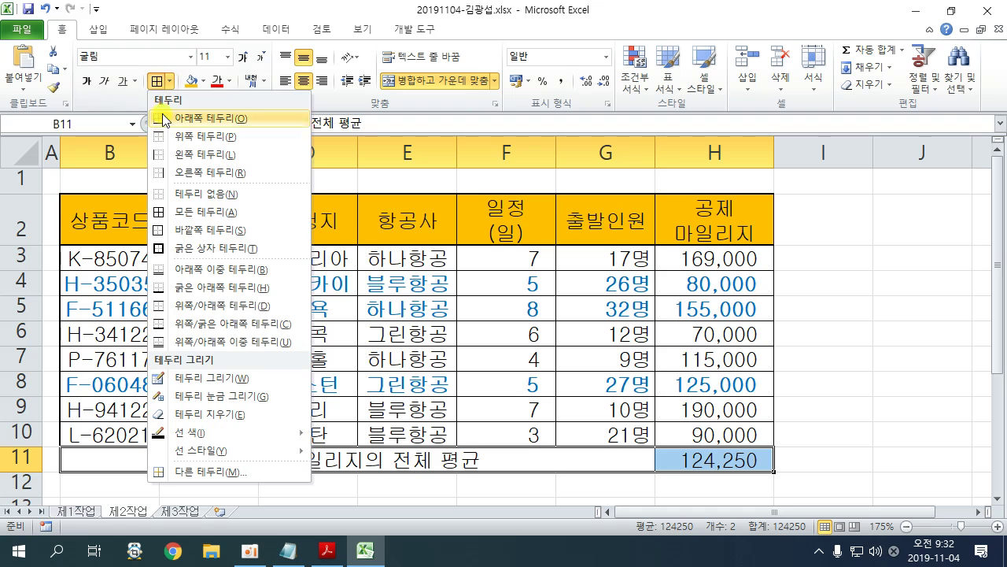
click(196, 214)
click(304, 82)
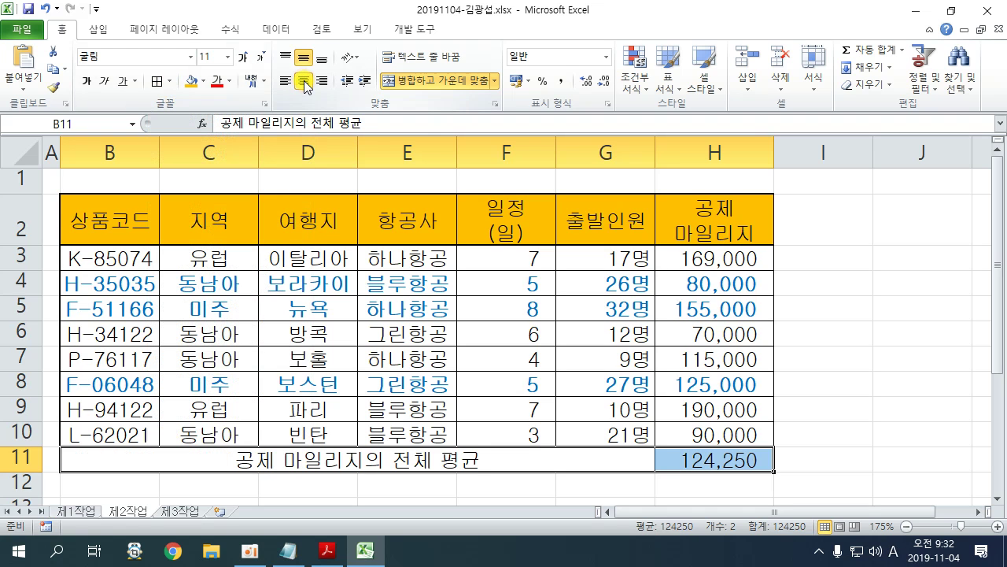
click(825, 367)
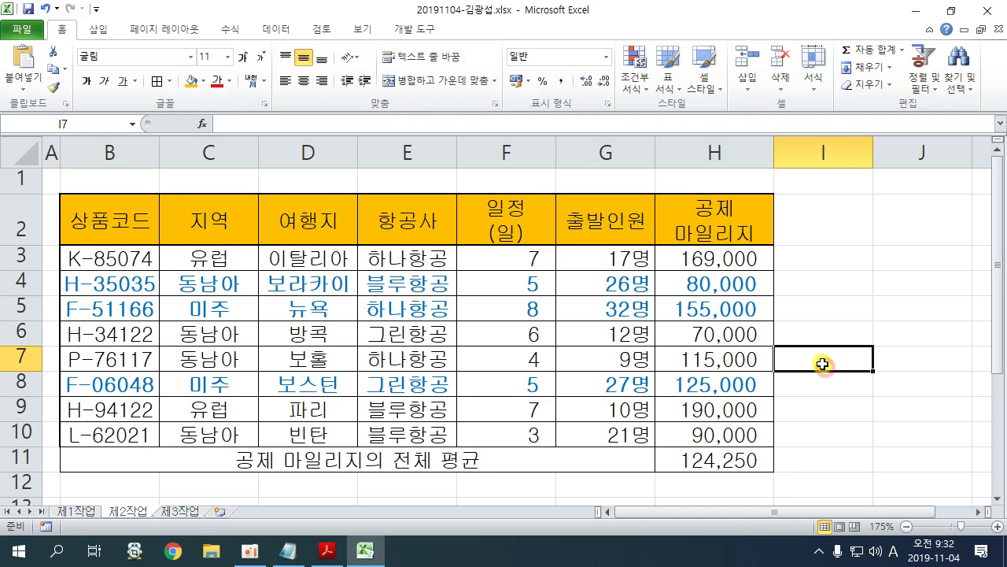
click(328, 553)
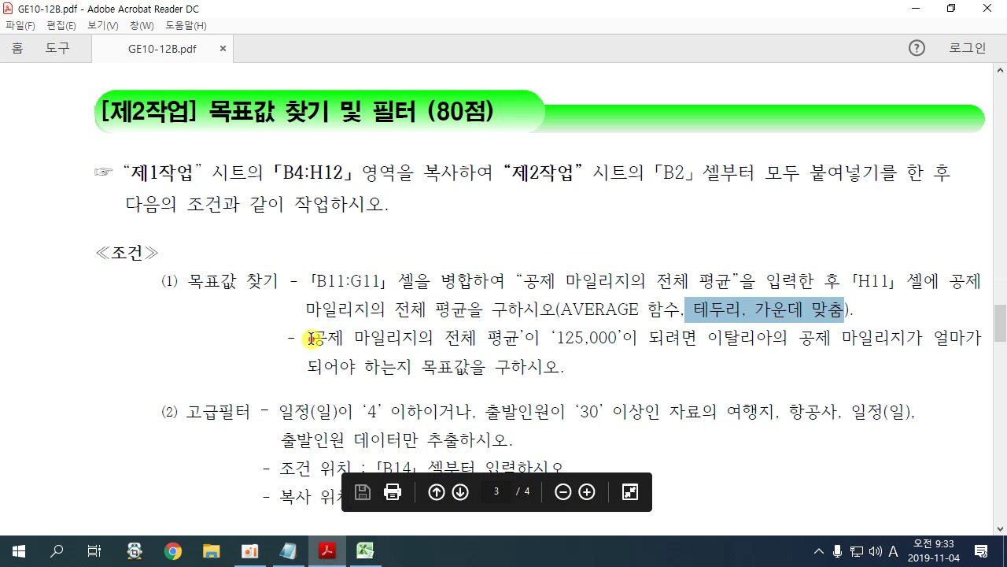
drag(312, 339, 621, 337)
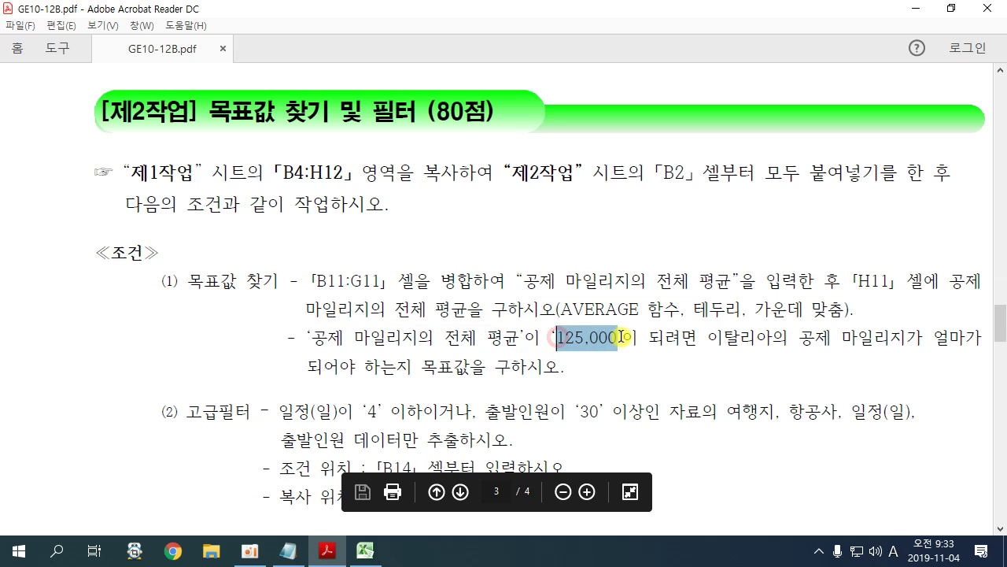
click(708, 340)
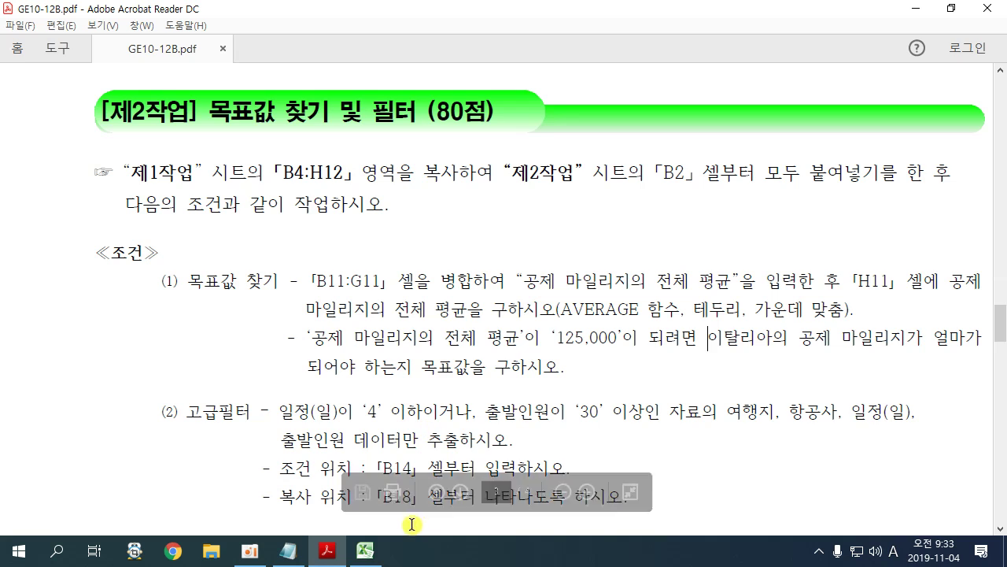
click(365, 549)
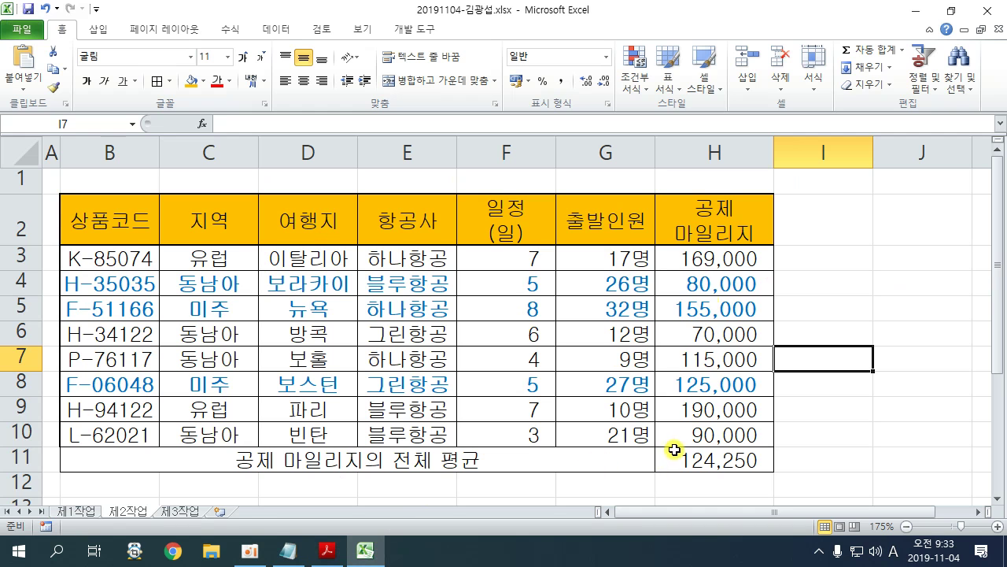
Step: Select the average cell H11 and switch to the Data tab
click(716, 462)
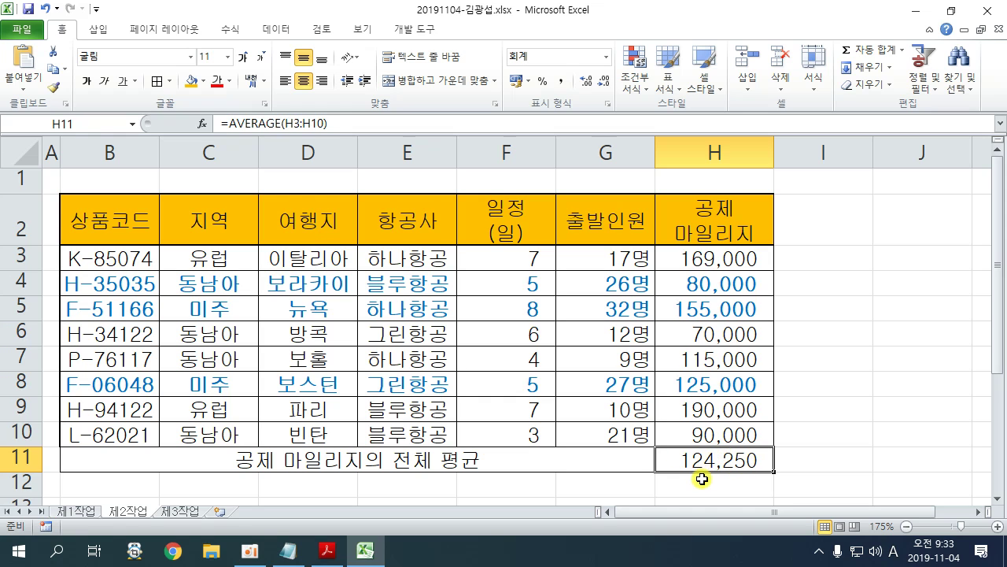
click(268, 31)
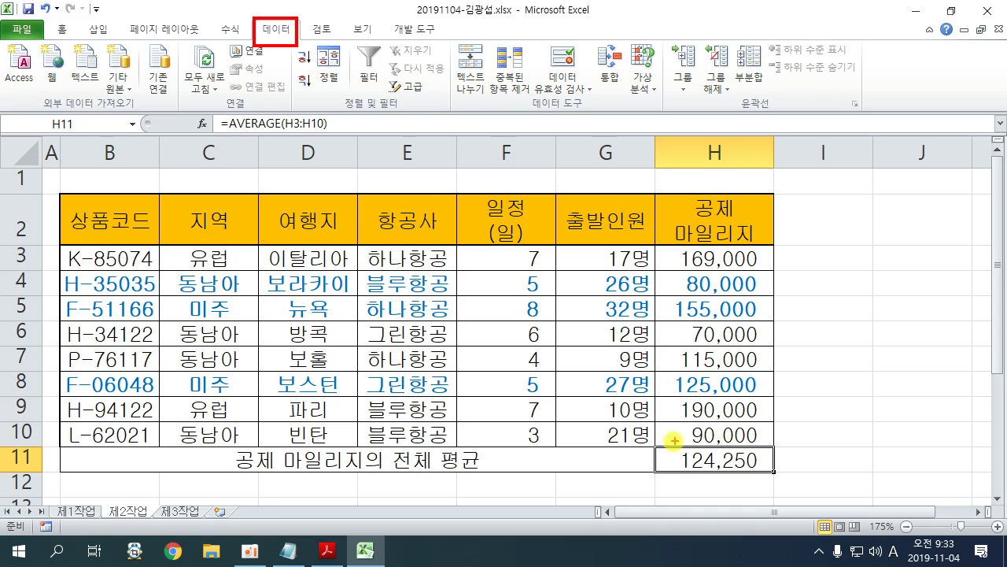
mouse_move(658, 444)
mouse_down()
mouse_move(771, 477)
mouse_move(832, 403)
mouse_up()
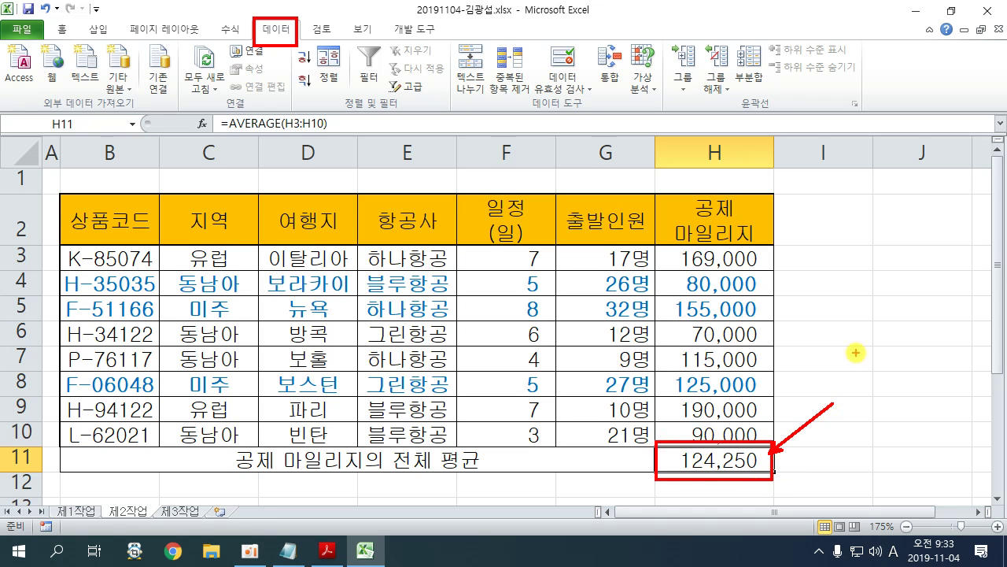
mouse_move(854, 355)
mouse_down()
mouse_move(870, 396)
mouse_move(869, 348)
mouse_up()
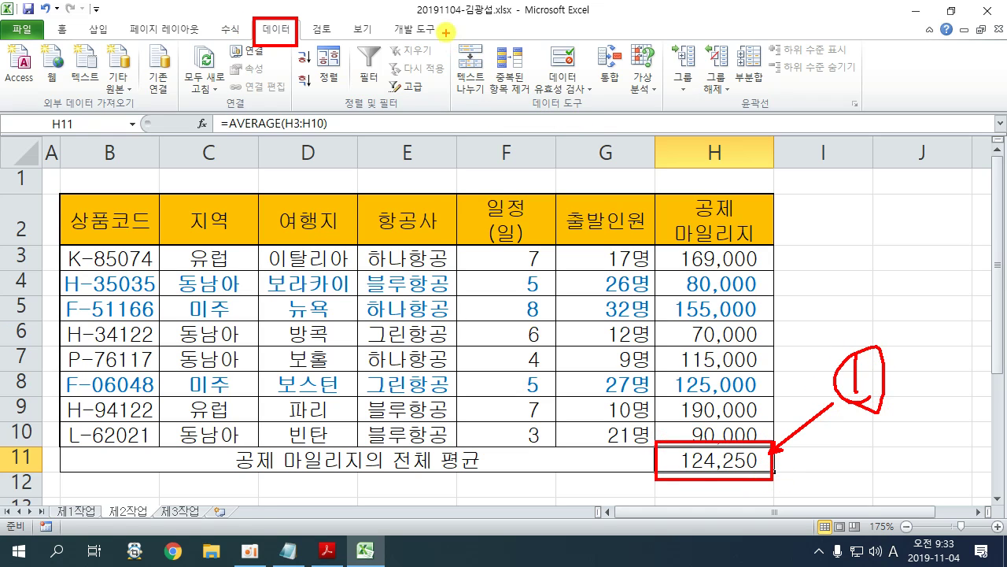
drag(446, 32, 664, 121)
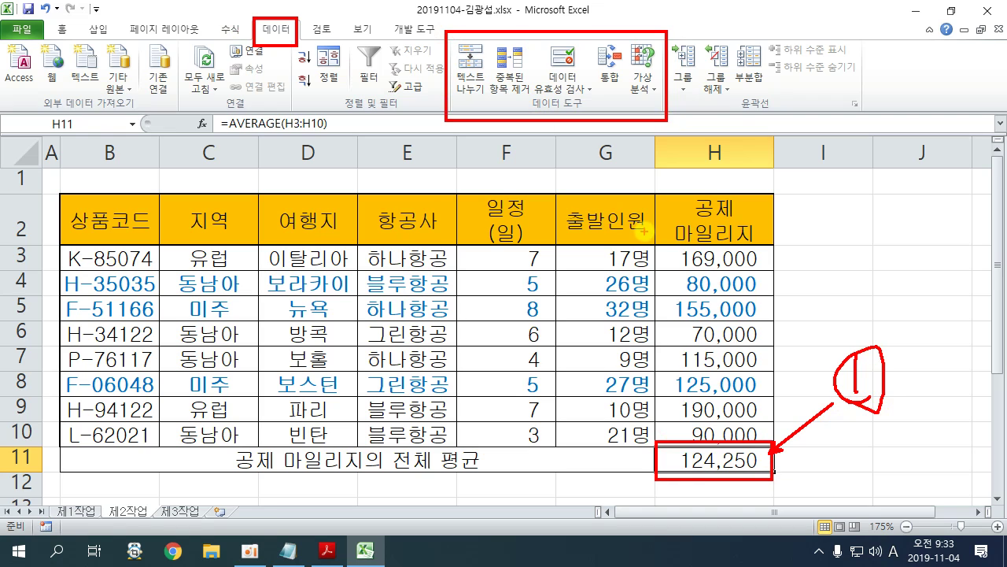
drag(650, 80, 724, 163)
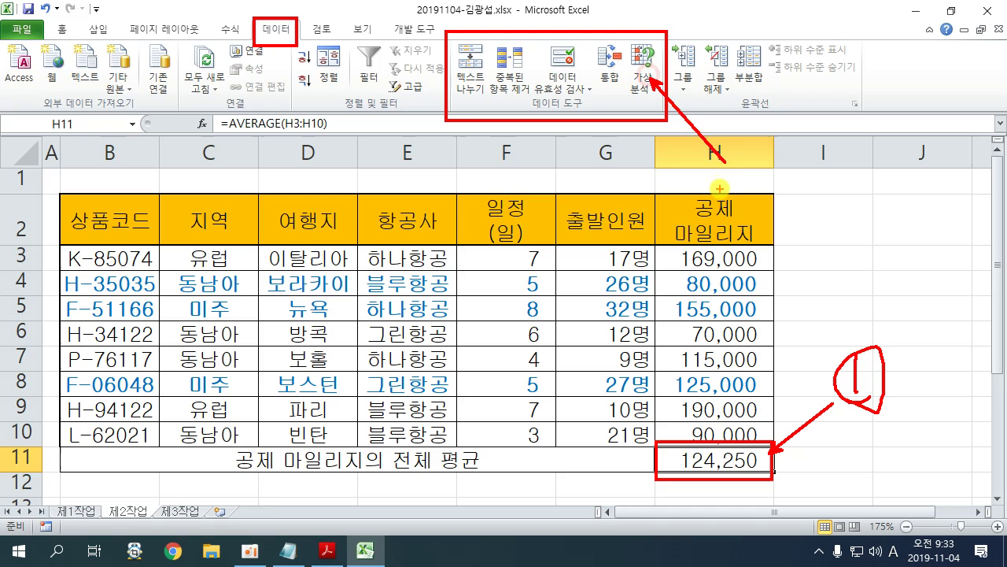
Step: Open Goal Seek with Set cell H11 and To value 125000, then check which cell must change
click(642, 82)
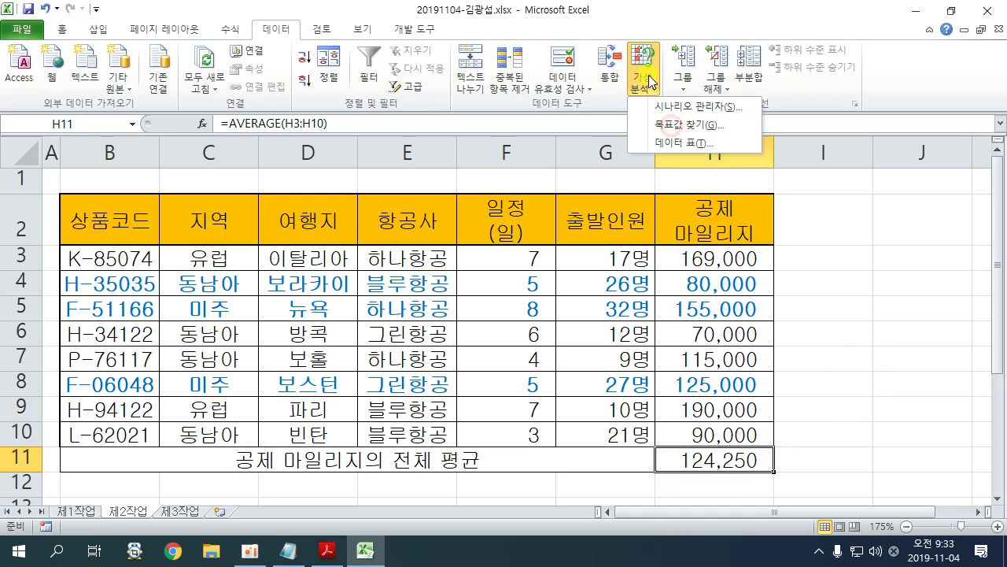
click(683, 125)
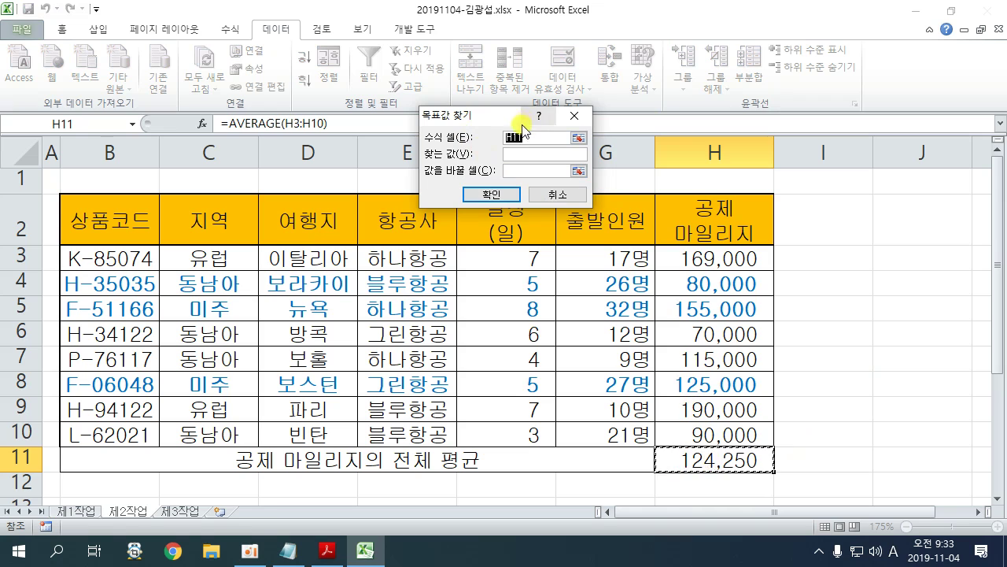
click(526, 155)
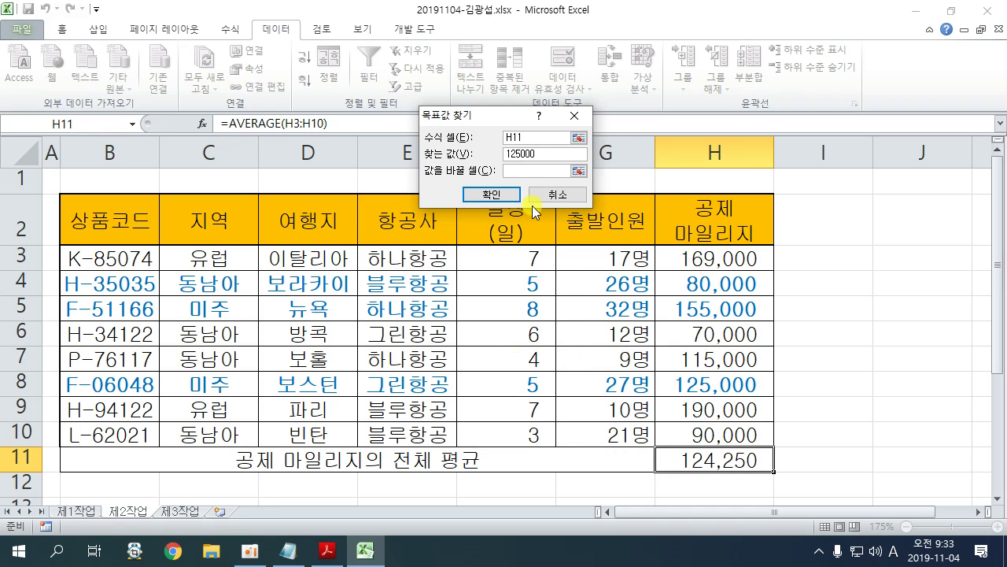
click(529, 170)
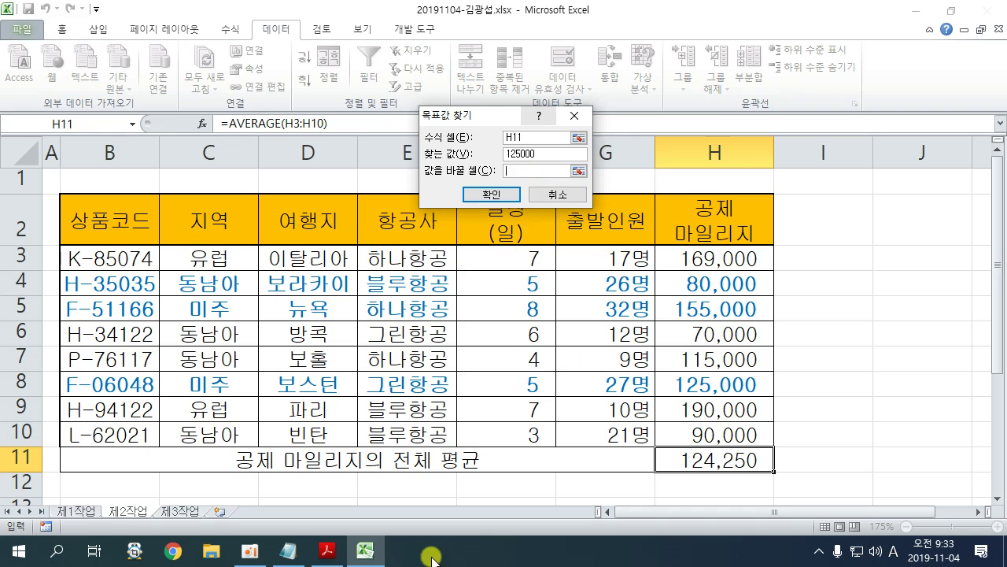
click(327, 551)
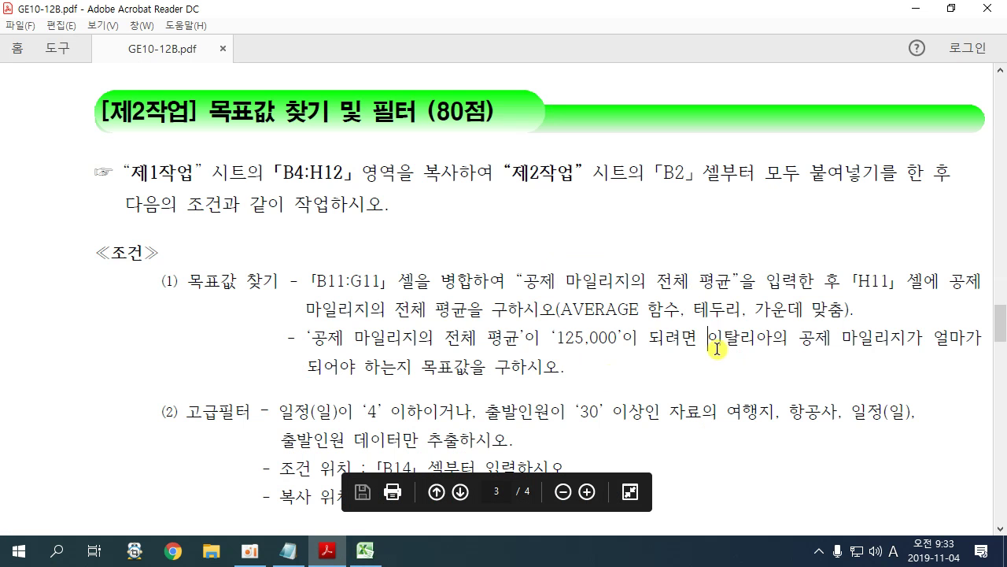
drag(736, 347, 907, 337)
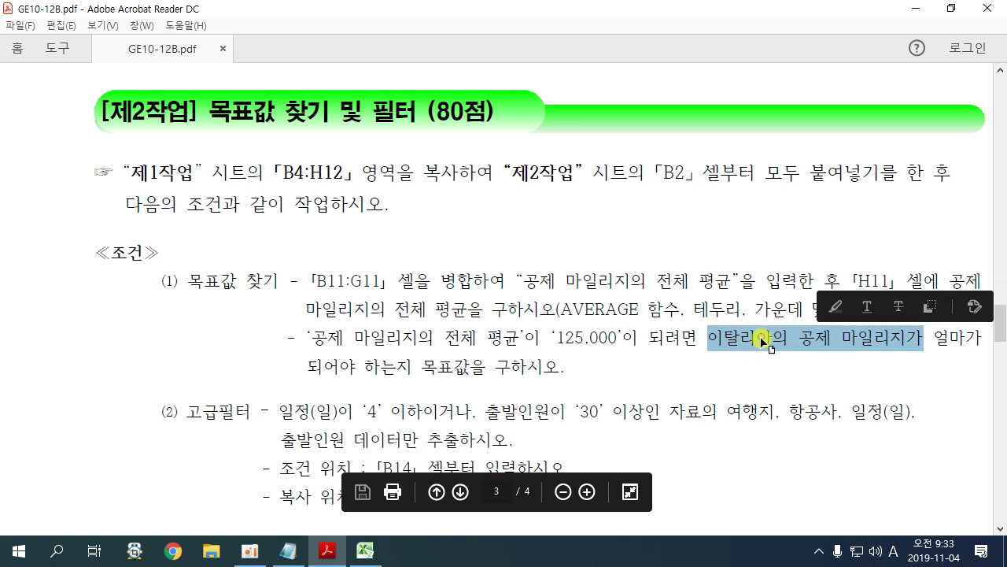
click(367, 551)
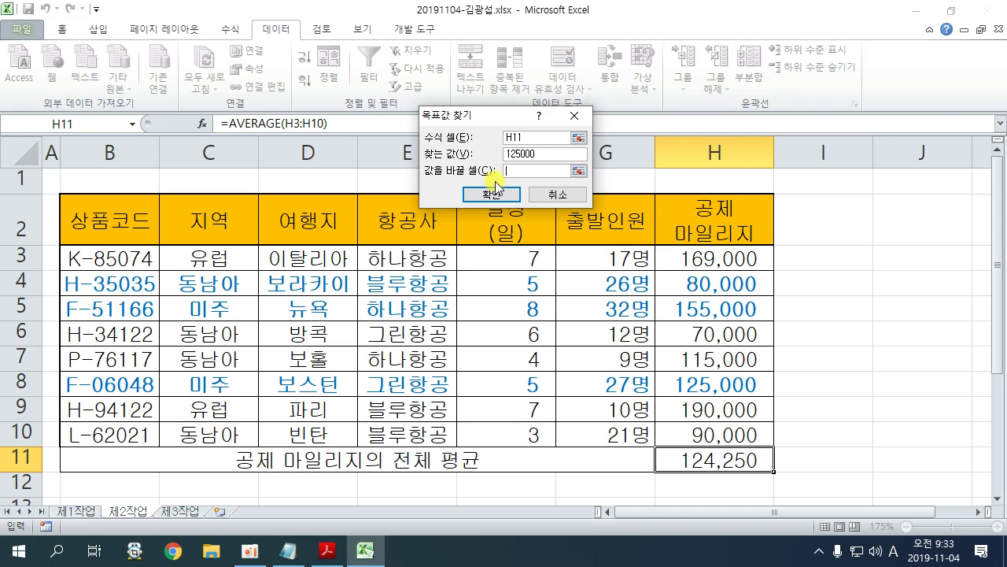
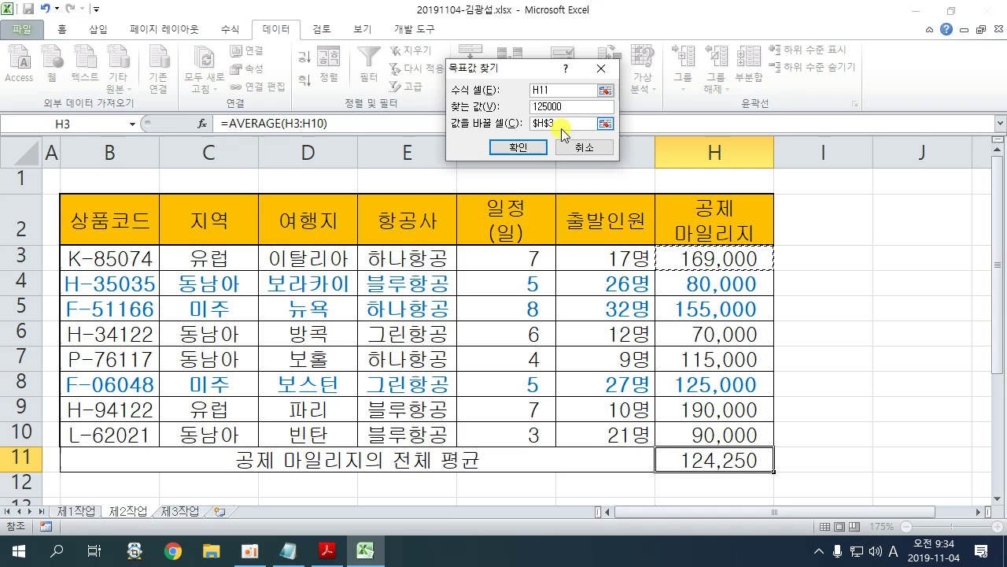
Step: Accept the Goal Seek result that sets H3 to 175,000, making the H11 average exactly 125,000
click(526, 149)
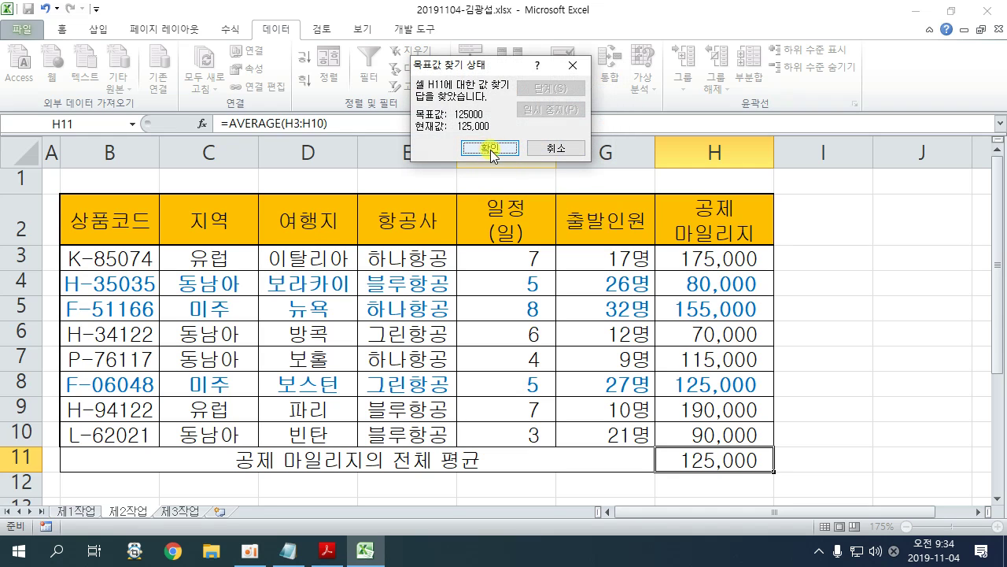
click(510, 148)
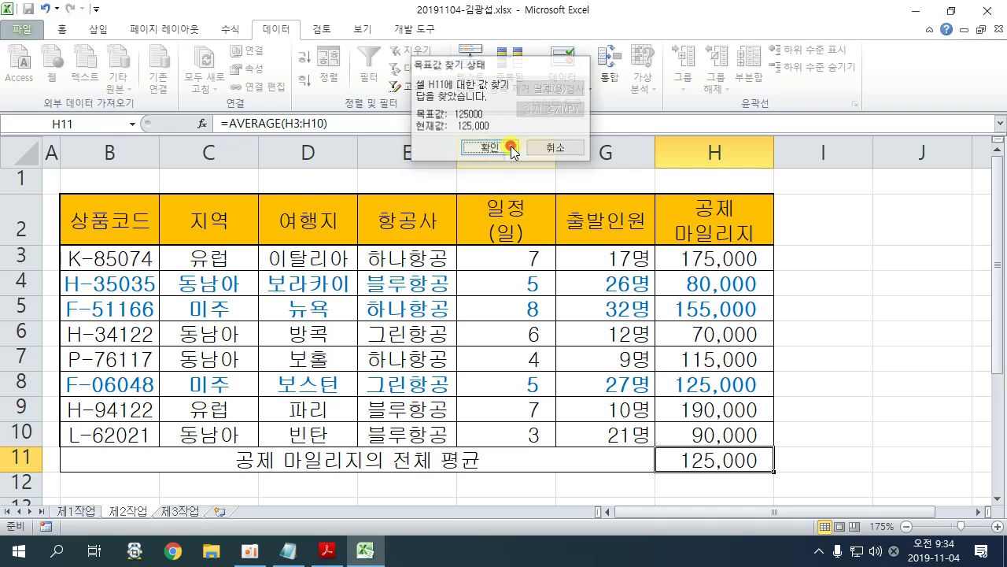
click(832, 342)
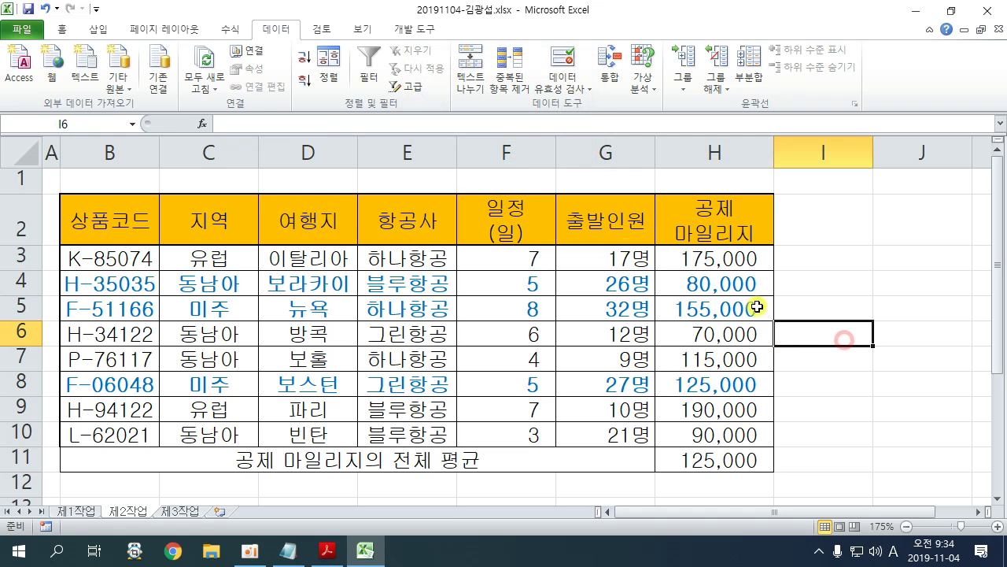
click(328, 551)
scroll(455, 413, down, 4)
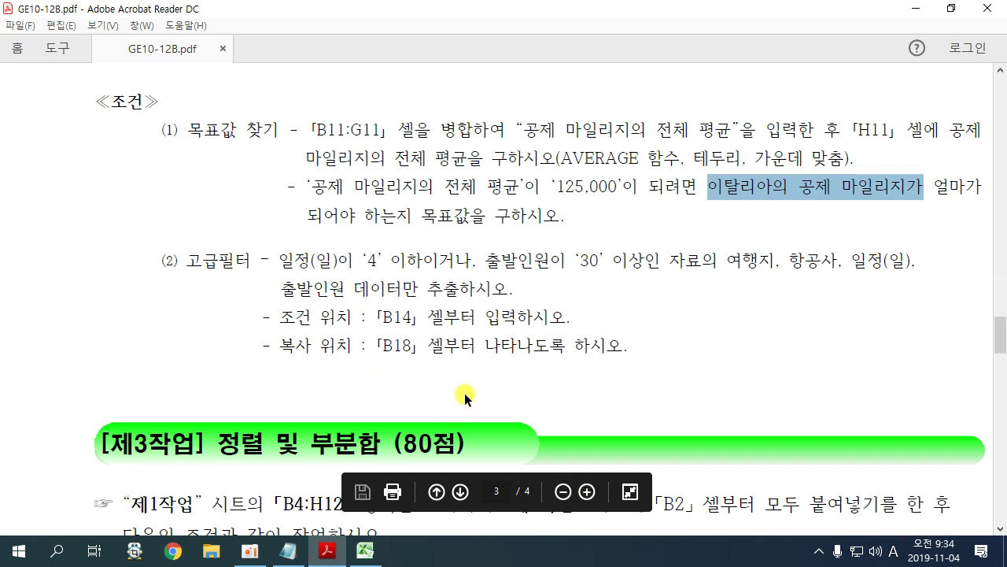
drag(279, 260, 531, 290)
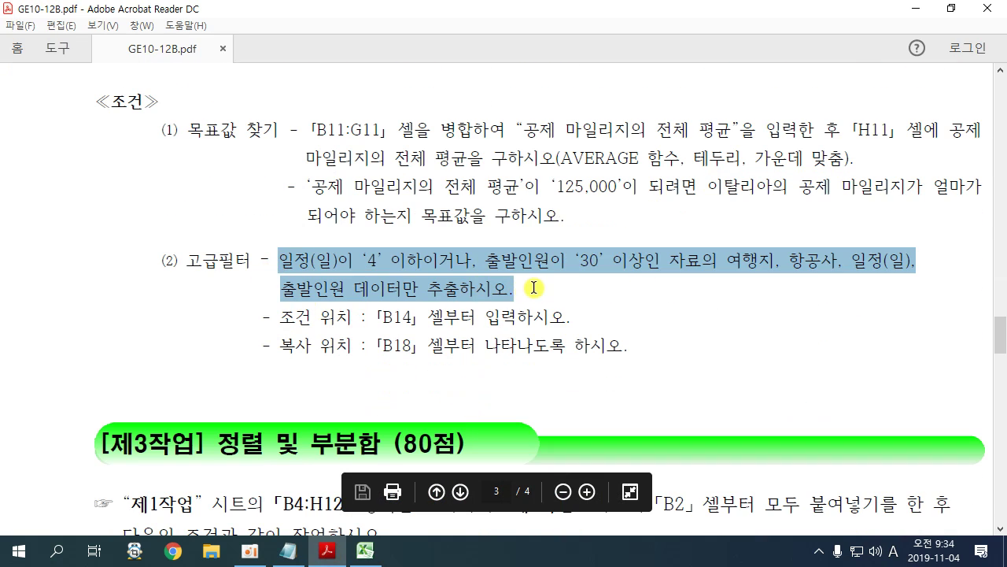
click(534, 288)
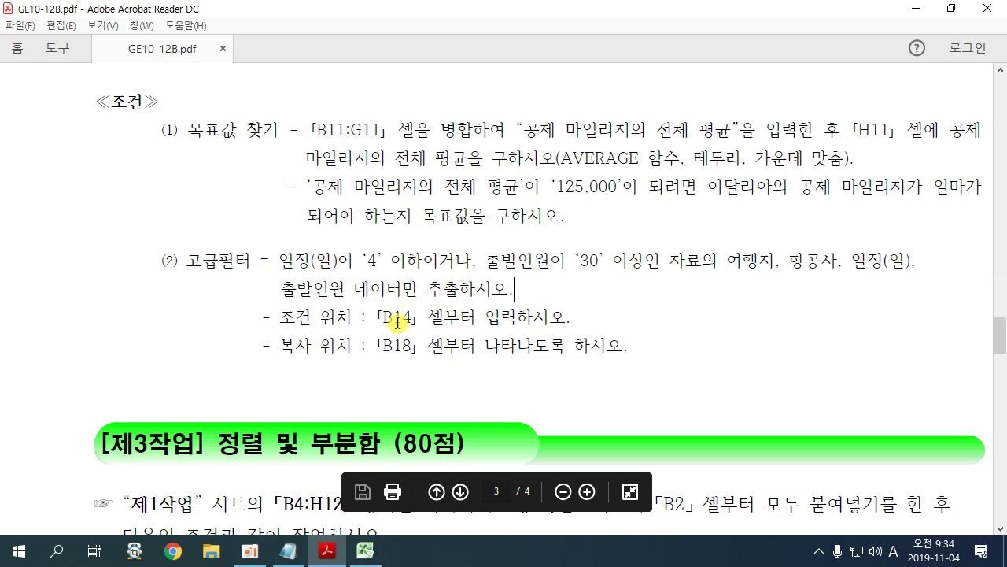
drag(280, 261, 662, 258)
click(446, 268)
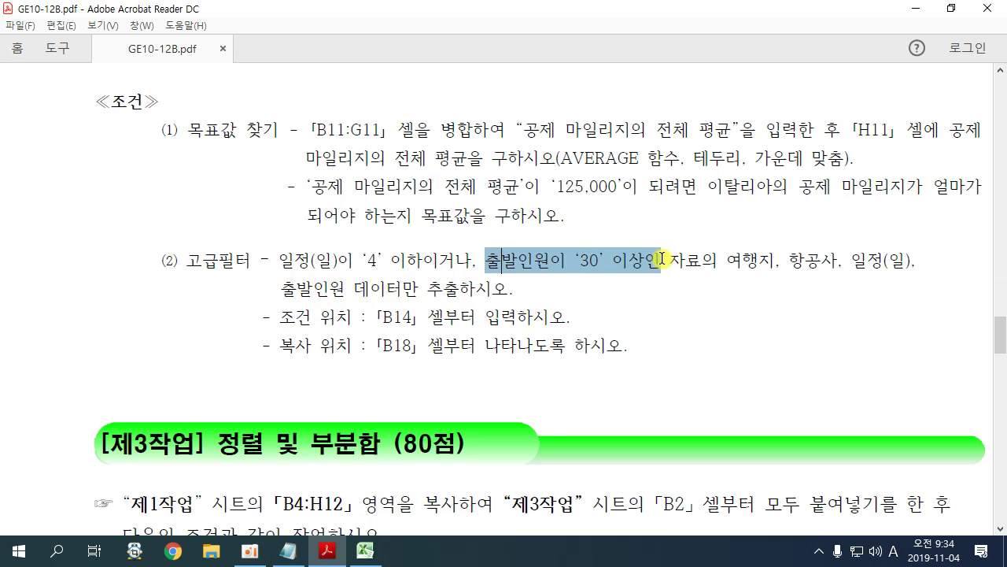
click(663, 259)
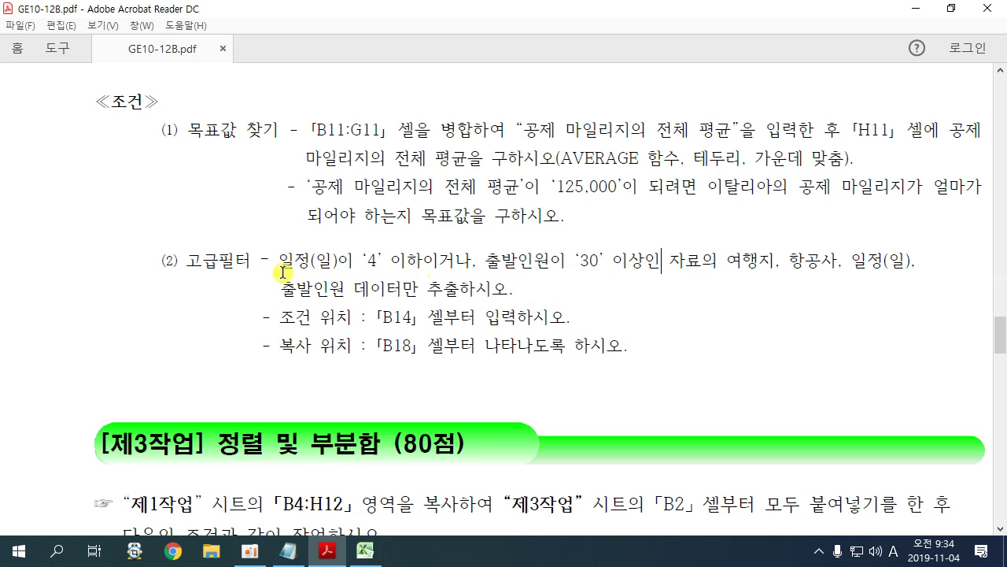
drag(277, 241, 346, 276)
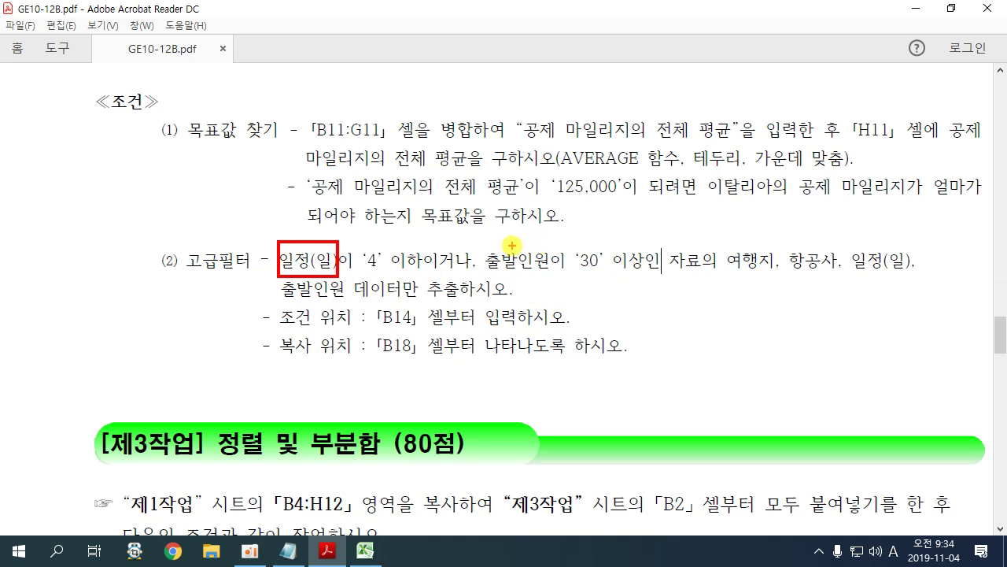
drag(480, 246, 552, 277)
key(Escape)
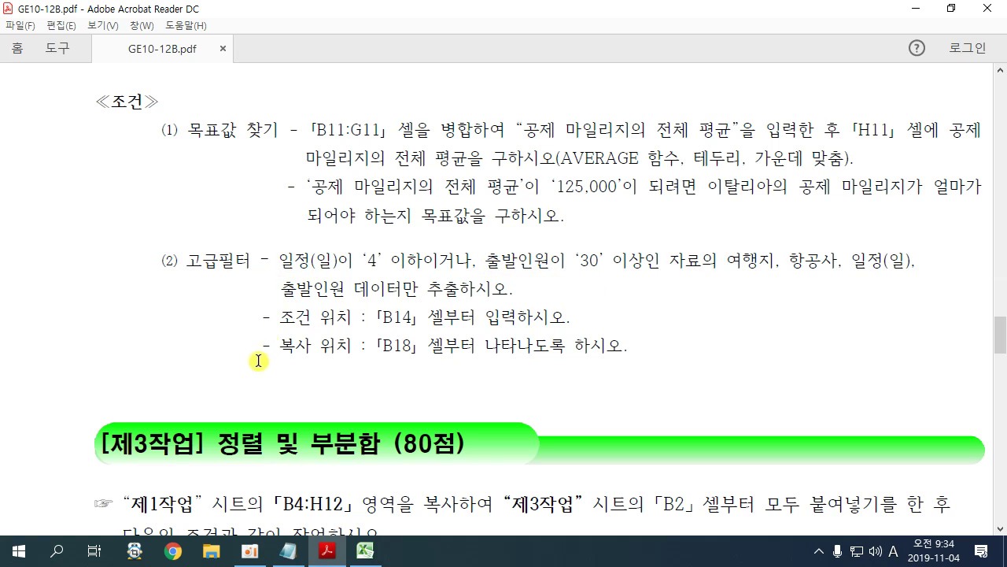
drag(282, 317, 419, 318)
key(ctrl+c)
key(alt+Tab)
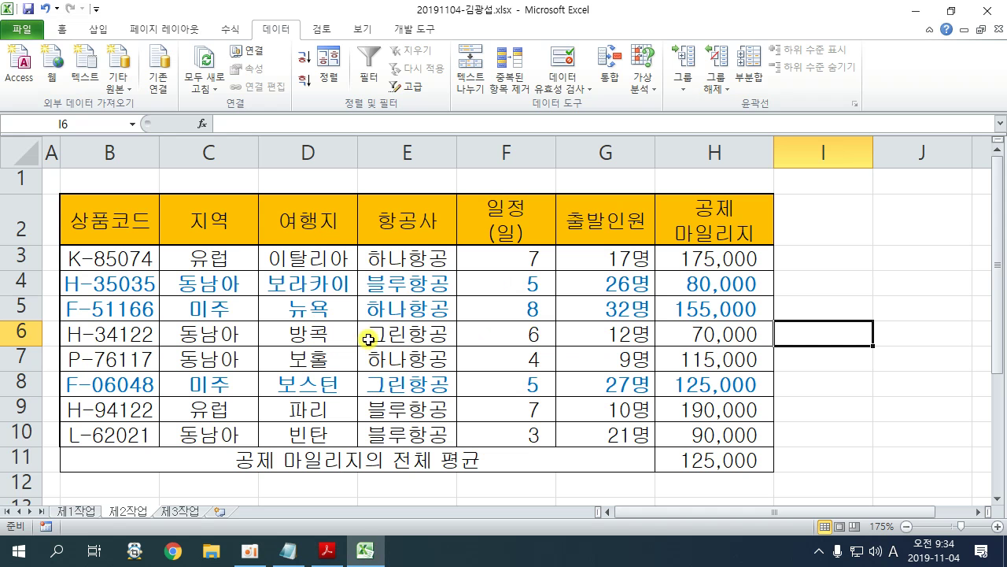
Step: Copy the 일정(일) and 출발인원 headers in F2:G2
click(497, 222)
click(598, 219)
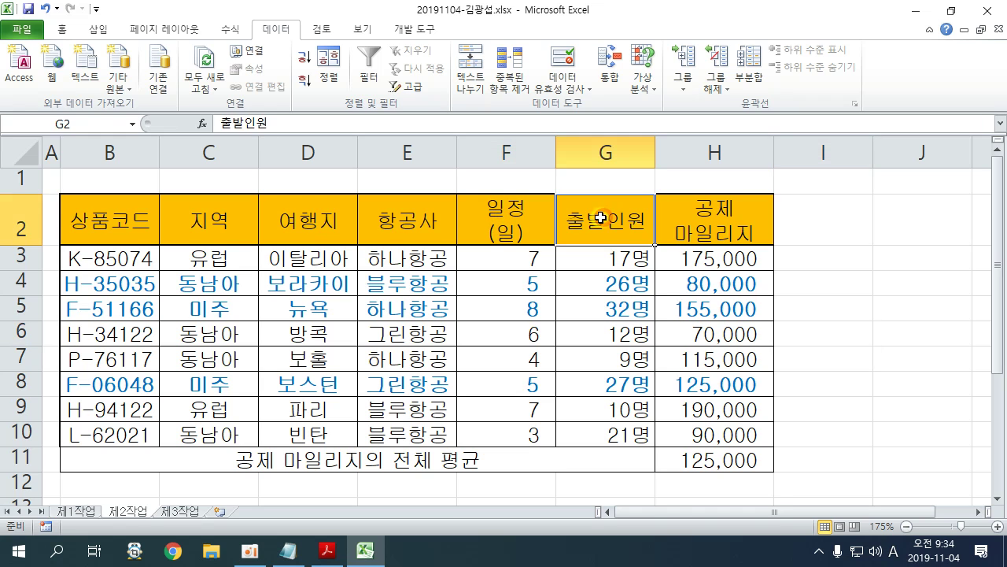
drag(529, 223, 588, 224)
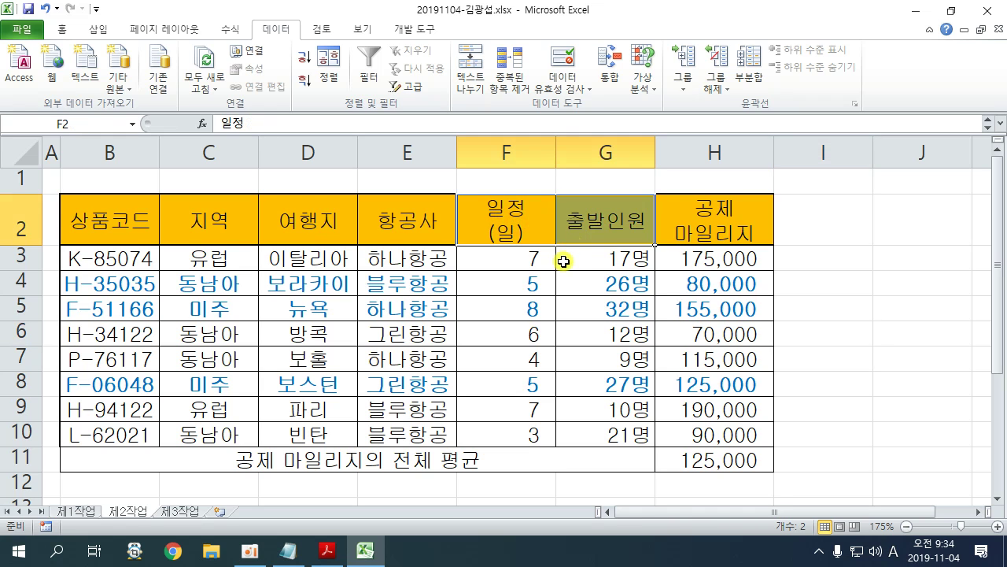
right_click(579, 224)
click(611, 248)
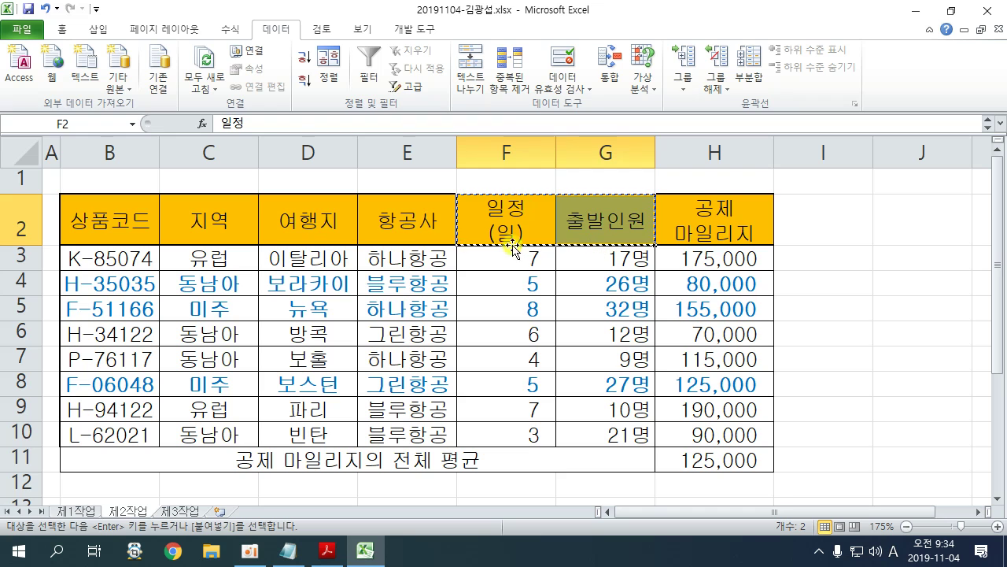
Step: Paste the headers into B14:C14, select B15, and bring the task PDF back up
scroll(162, 265, down, 2)
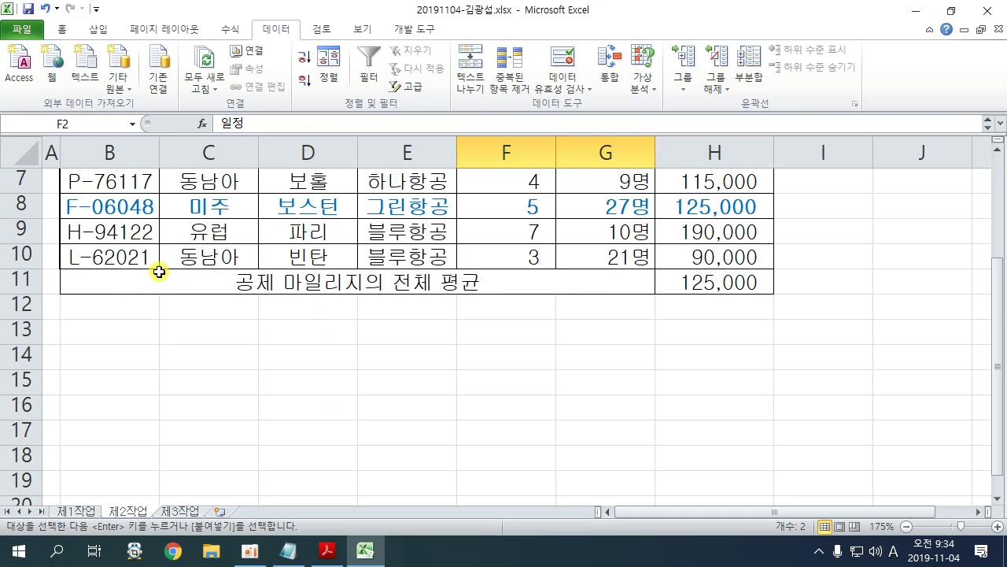
click(84, 344)
right_click(88, 350)
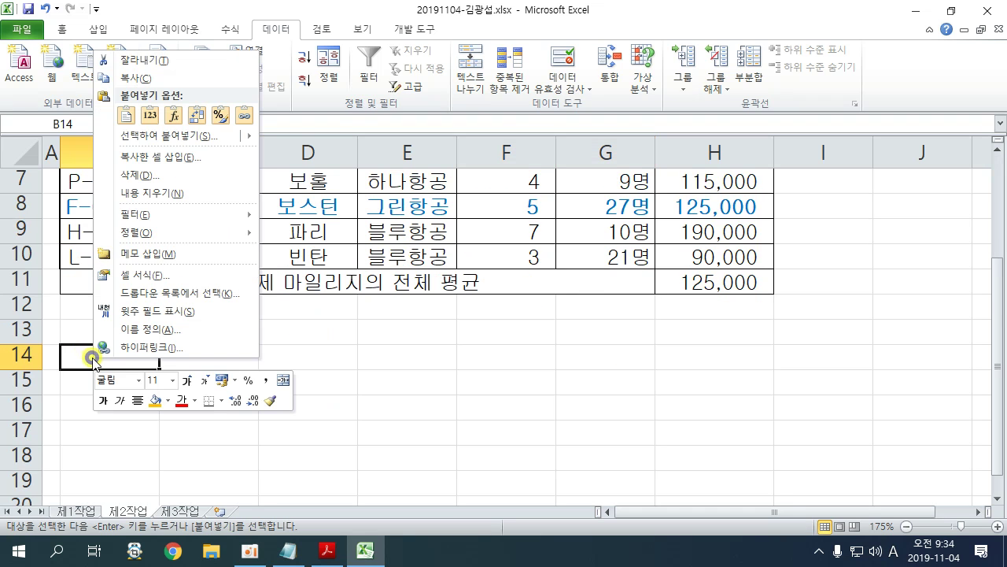
click(126, 116)
click(330, 399)
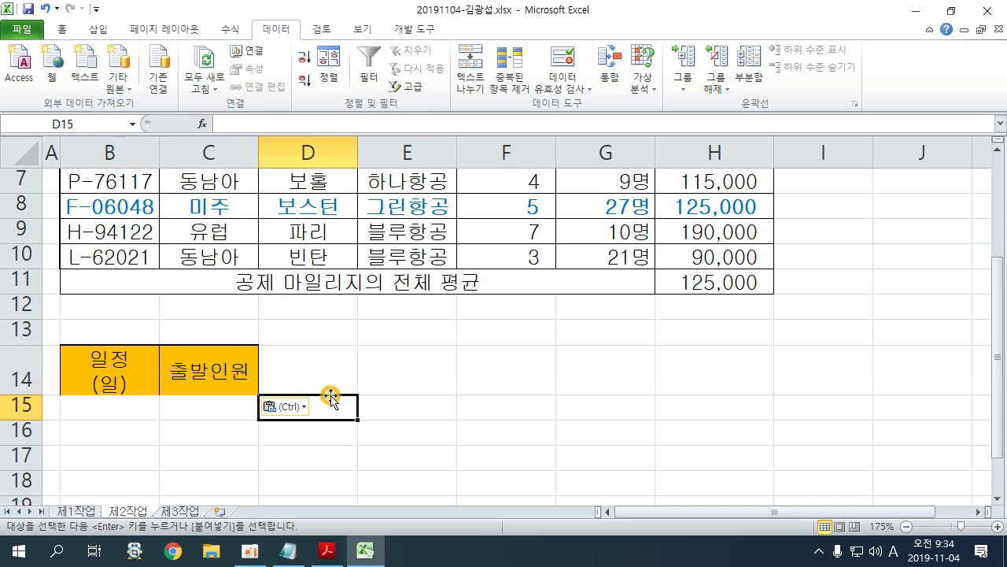
click(118, 405)
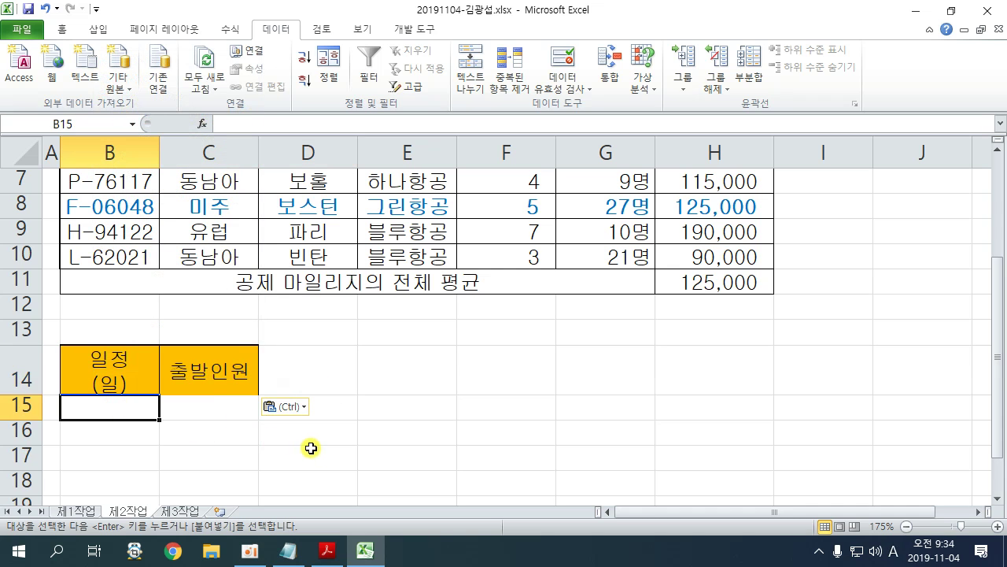
click(327, 550)
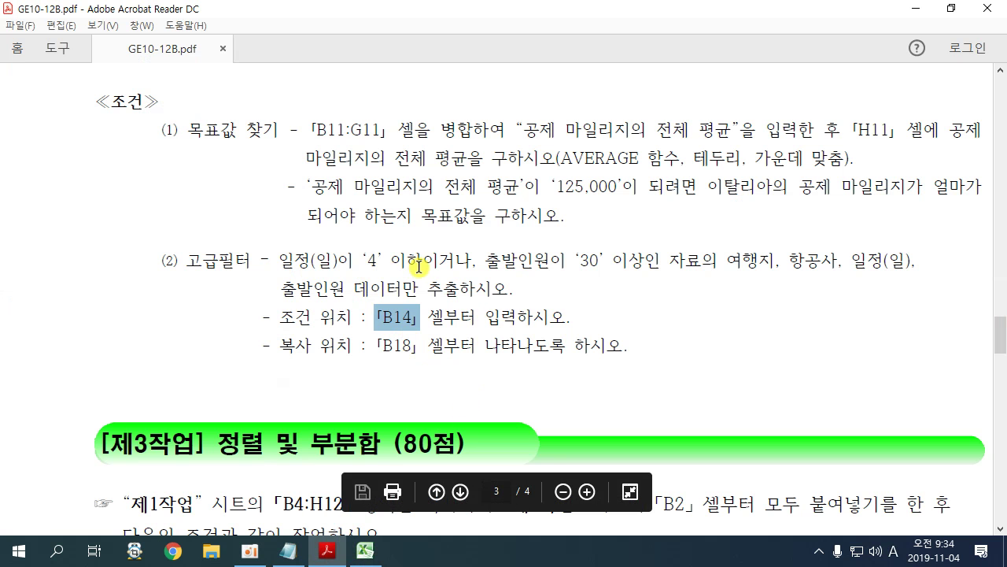
Step: Enter the criterion <=4 under 일정(일) in B15
drag(360, 261, 472, 261)
click(365, 550)
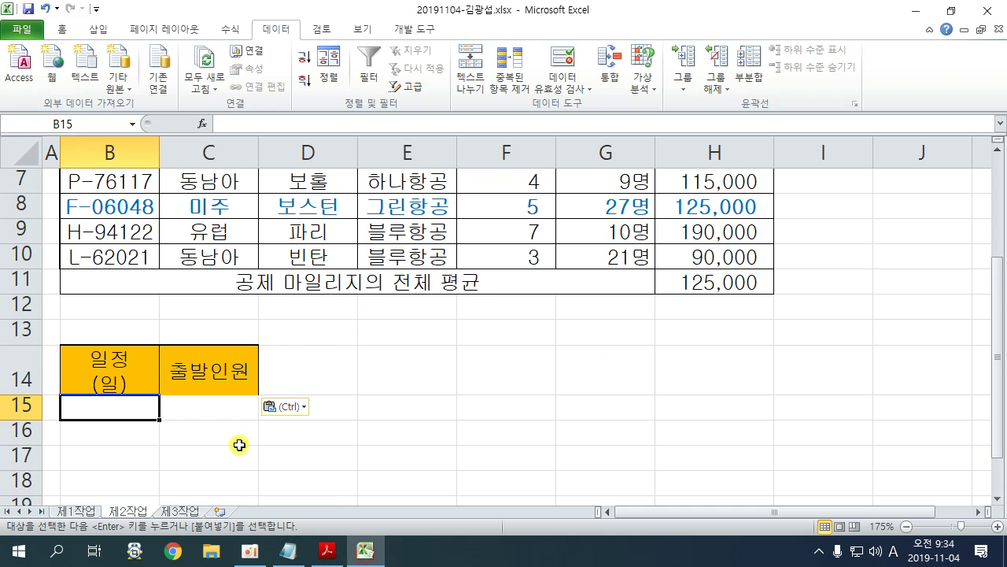
text(<=4)
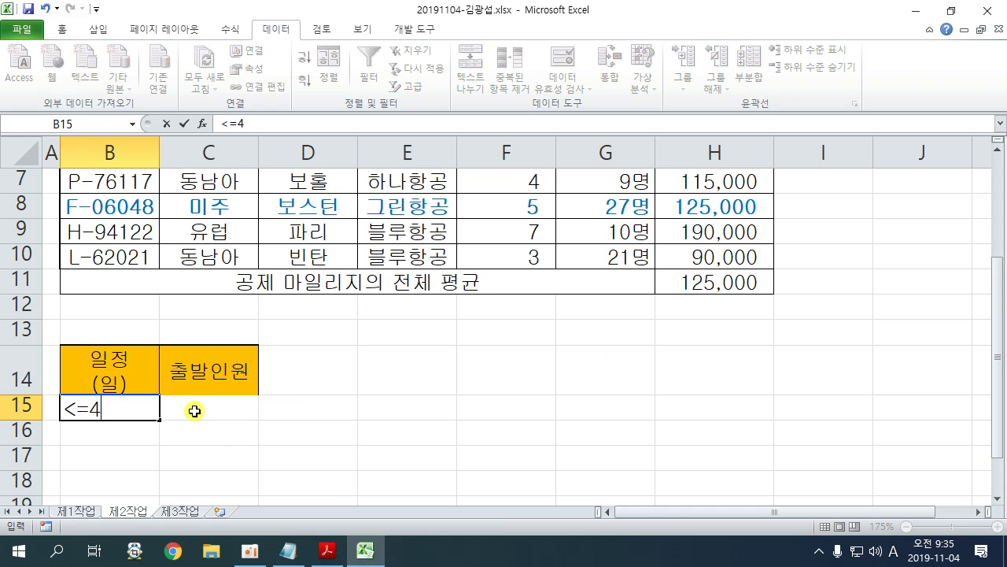
key(Return)
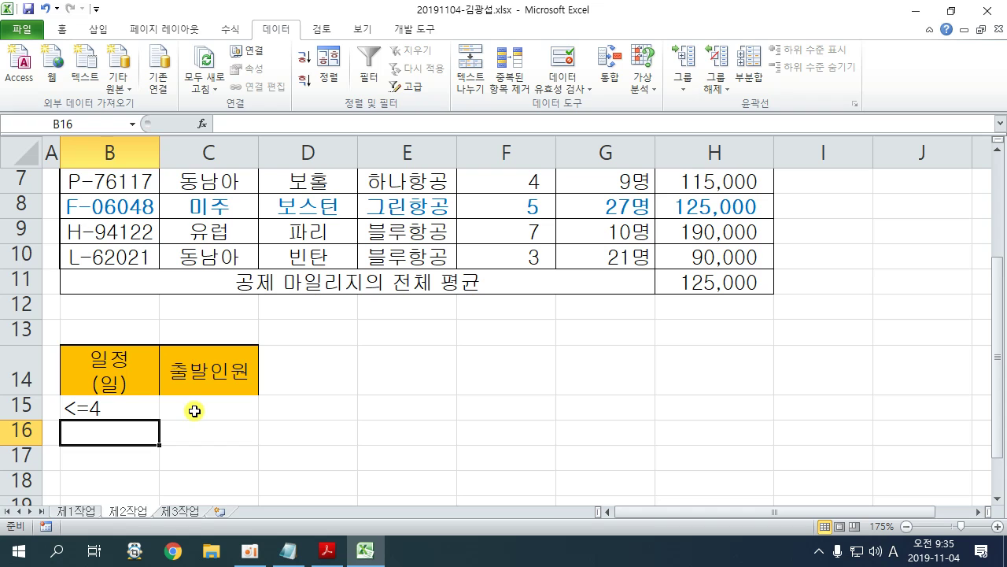
Step: Review the 출발인원 30-or-more OR condition in the instructions PDF
click(327, 550)
drag(485, 261, 636, 264)
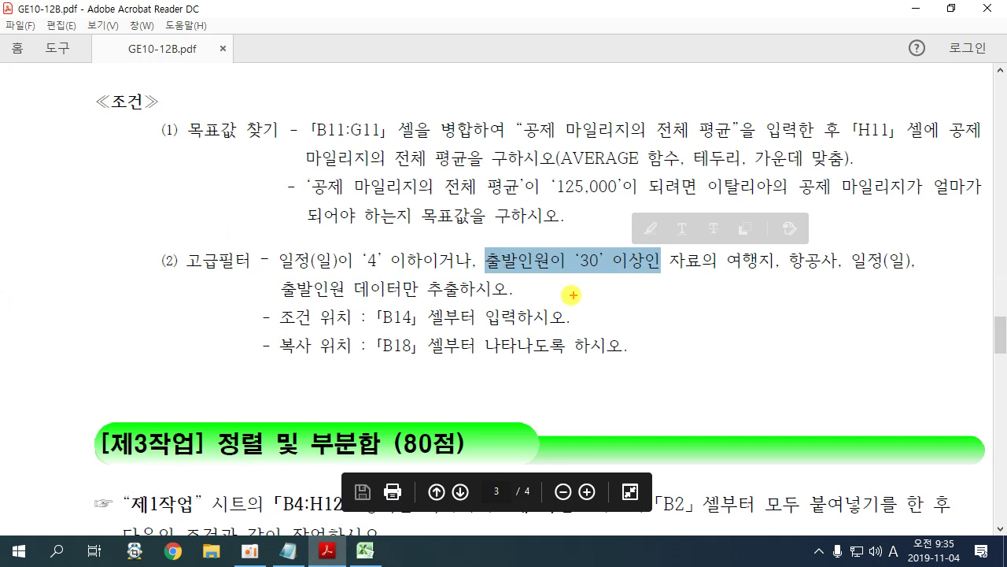
mouse_move(421, 277)
mouse_down()
mouse_move(476, 260)
mouse_move(472, 225)
mouse_move(496, 175)
mouse_move(515, 162)
mouse_move(546, 167)
mouse_up()
mouse_move(584, 88)
mouse_down()
mouse_move(639, 101)
mouse_move(666, 146)
mouse_up()
drag(543, 152, 666, 152)
key(Escape)
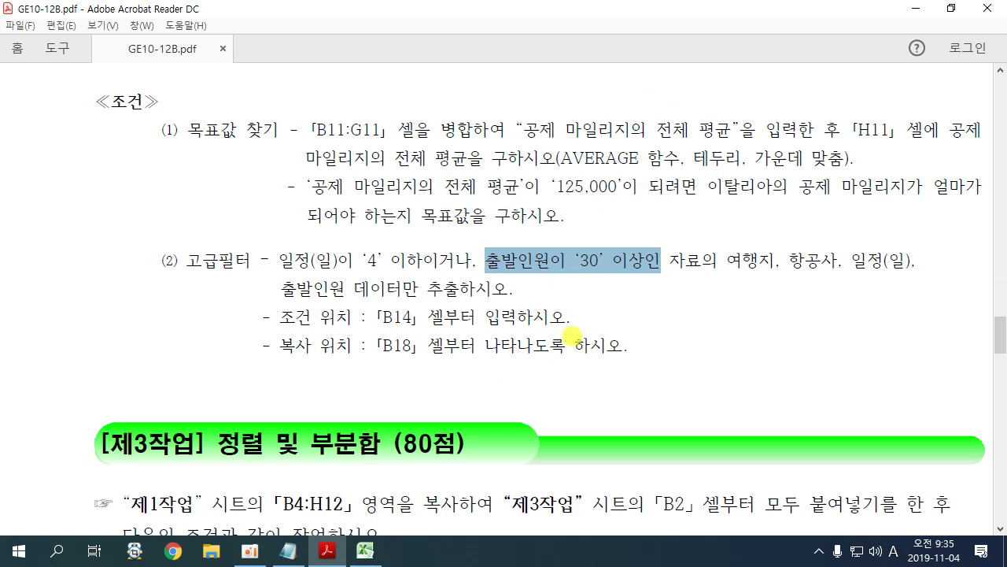
Step: Enter >=30 under 출발인원 in C16, leaving C15 empty for the OR row
click(365, 551)
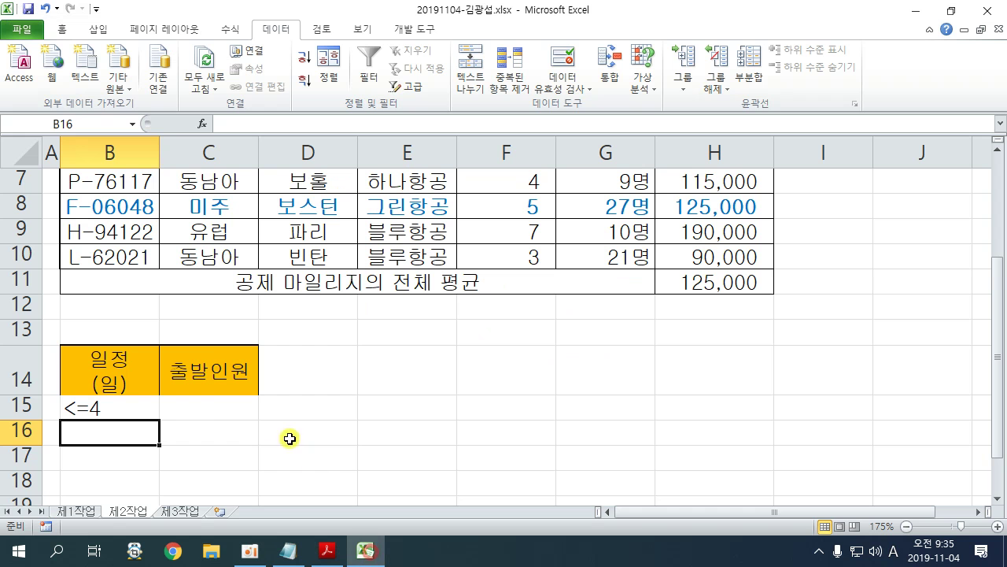
click(210, 413)
click(209, 429)
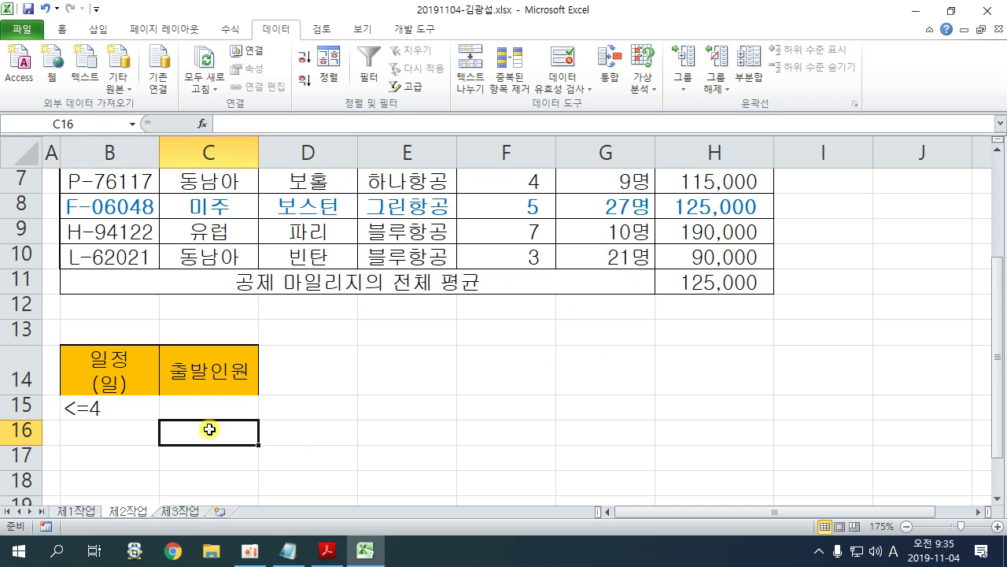
drag(160, 420, 255, 447)
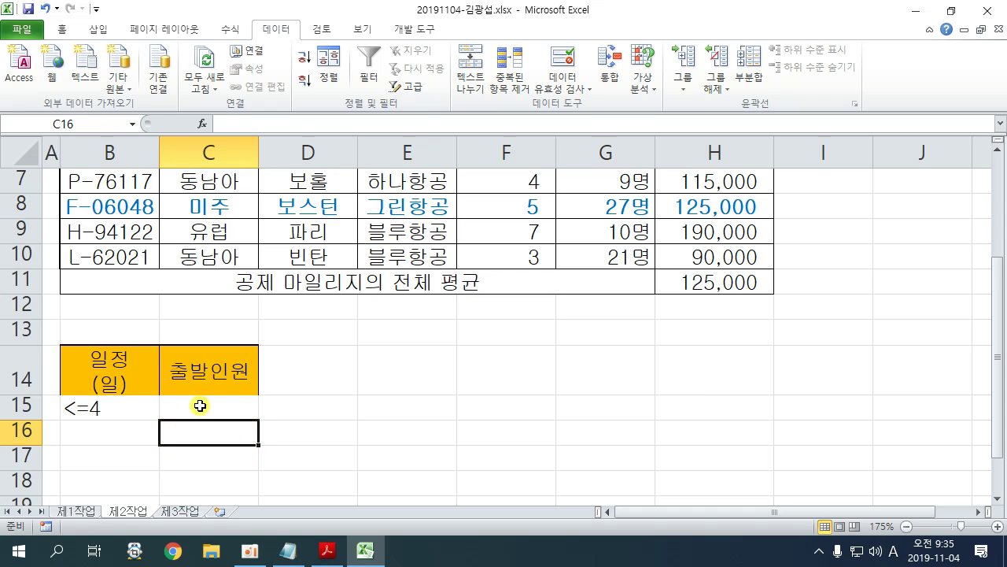
text(>=30)
key(Return)
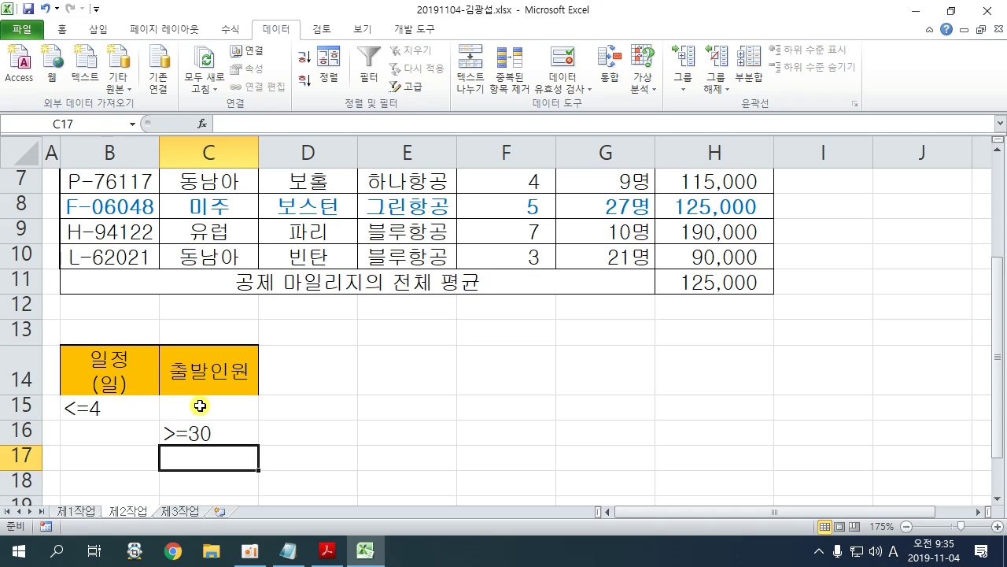
click(190, 409)
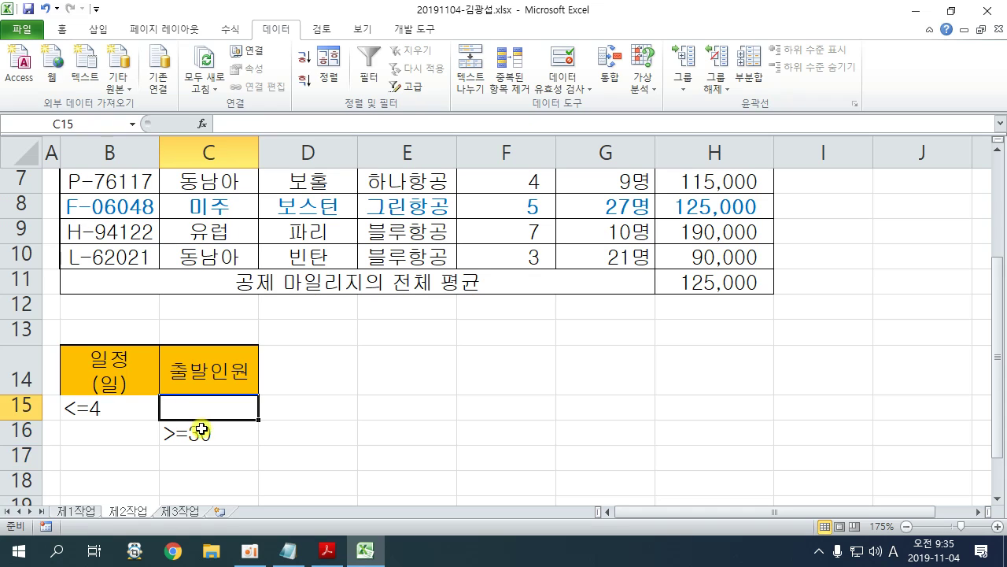
click(202, 429)
Step: Annotate AND versus OR beside C15:C16, clear the ink, and bring up the instructions PDF
click(190, 410)
click(197, 431)
click(197, 410)
drag(133, 408, 209, 408)
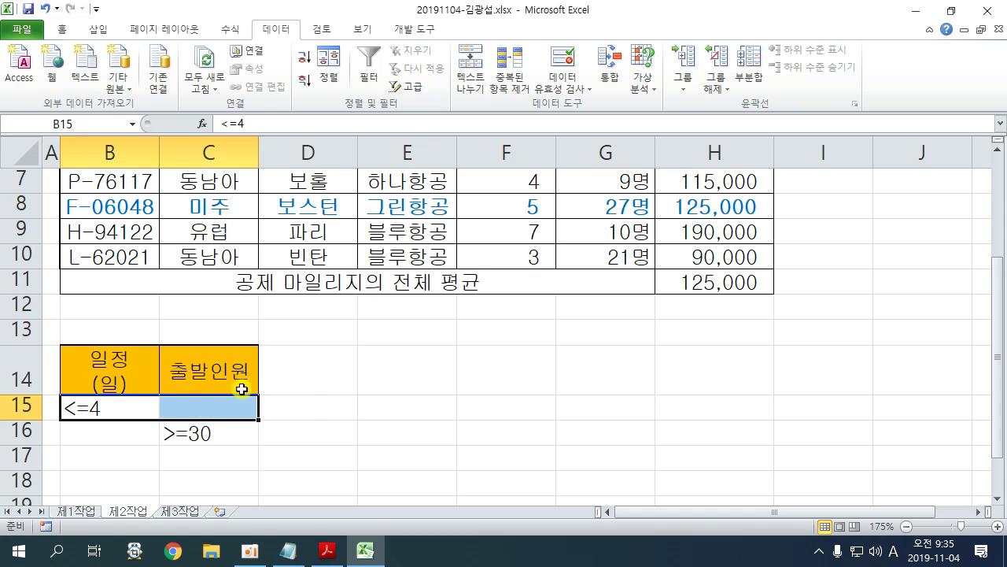
drag(299, 274, 370, 254)
mouse_move(318, 233)
mouse_down()
mouse_move(347, 234)
mouse_move(386, 212)
mouse_move(411, 225)
mouse_move(348, 315)
mouse_move(405, 281)
mouse_move(441, 331)
mouse_up()
drag(354, 349, 461, 344)
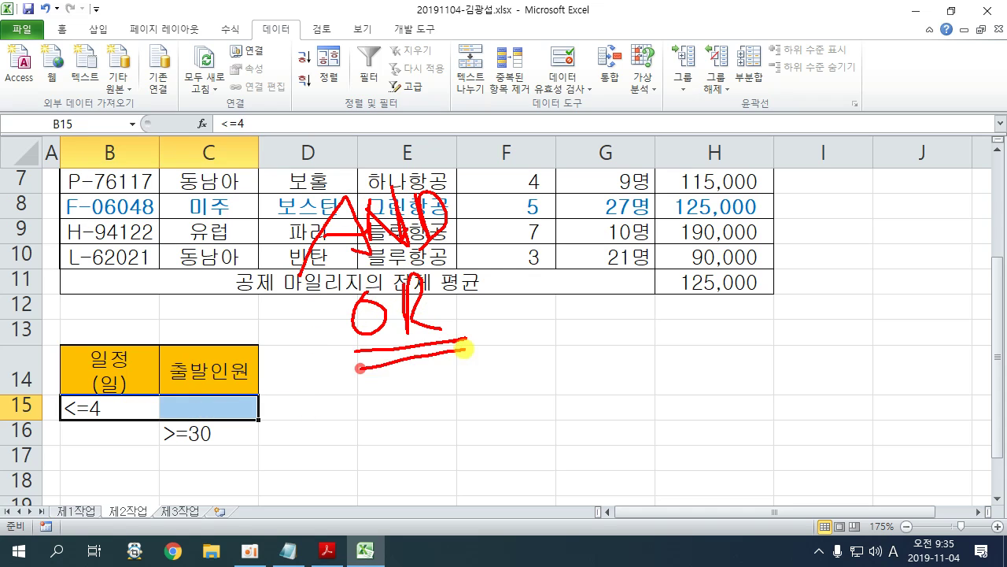
drag(361, 367, 466, 351)
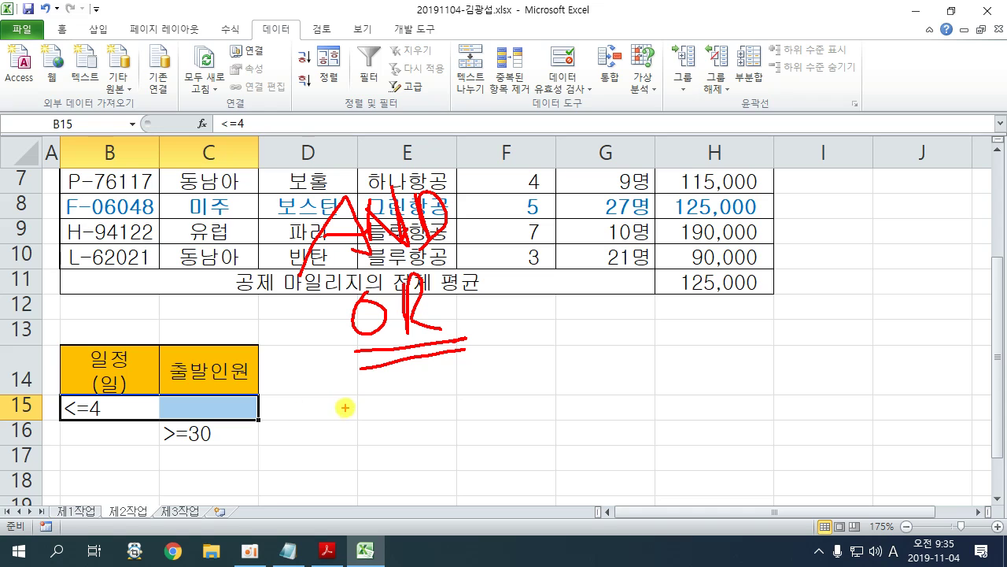
key(Escape)
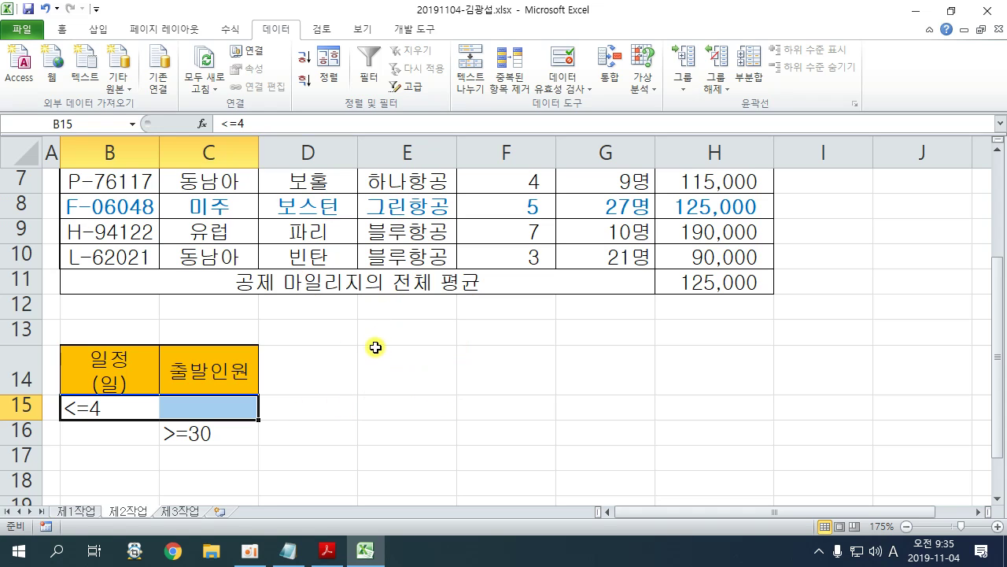
click(378, 350)
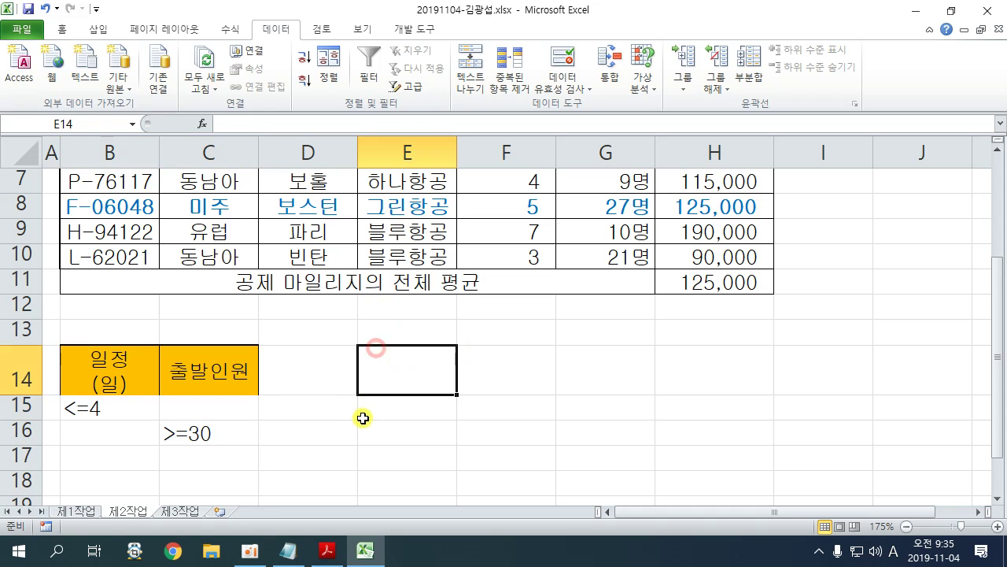
click(330, 551)
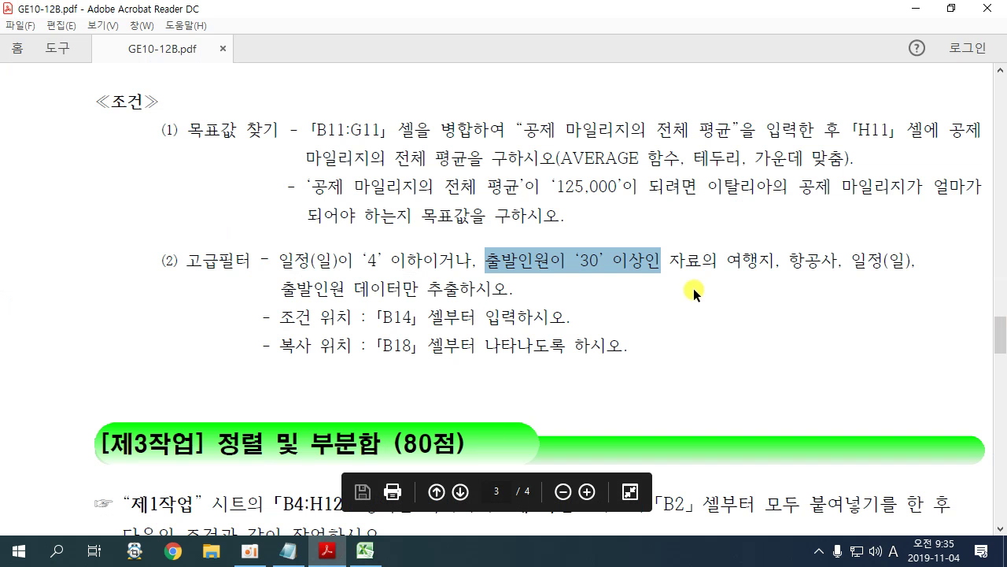
Step: Highlight the 30-or-more condition in the PDF and arrange both windows side by side
drag(712, 264, 825, 262)
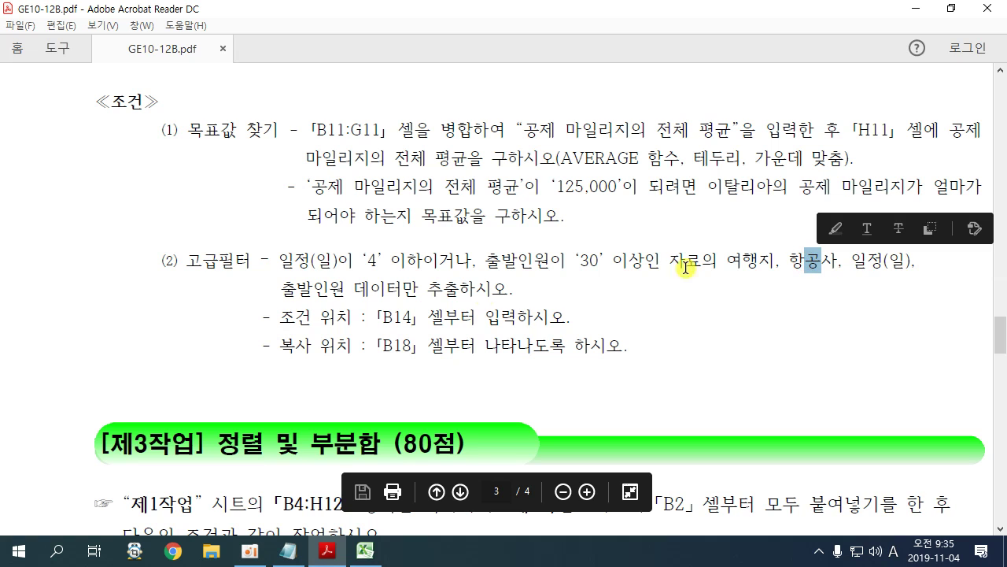
click(951, 7)
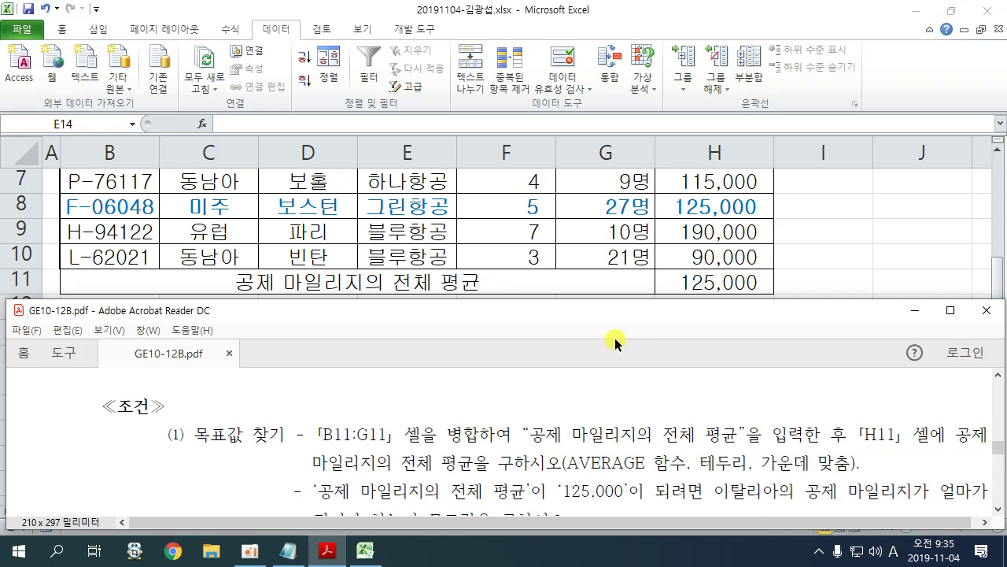
scroll(618, 354, down, 3)
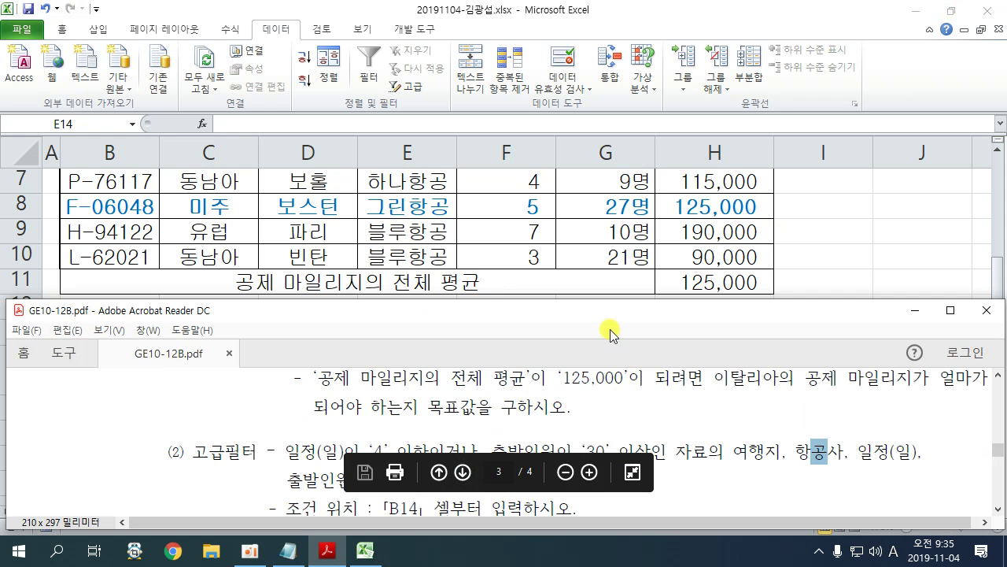
key(alt+Tab)
scroll(565, 249, up, 2)
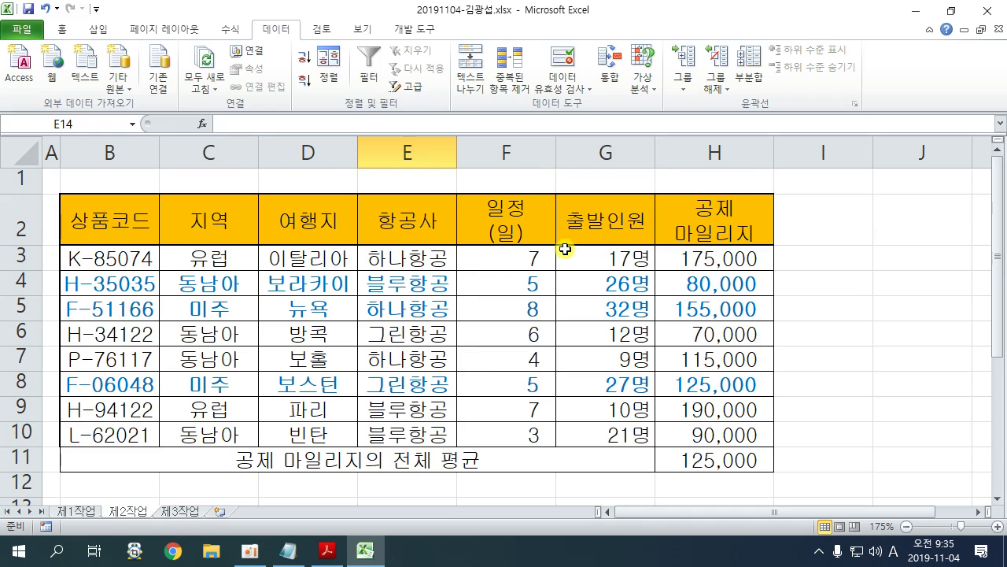
click(951, 11)
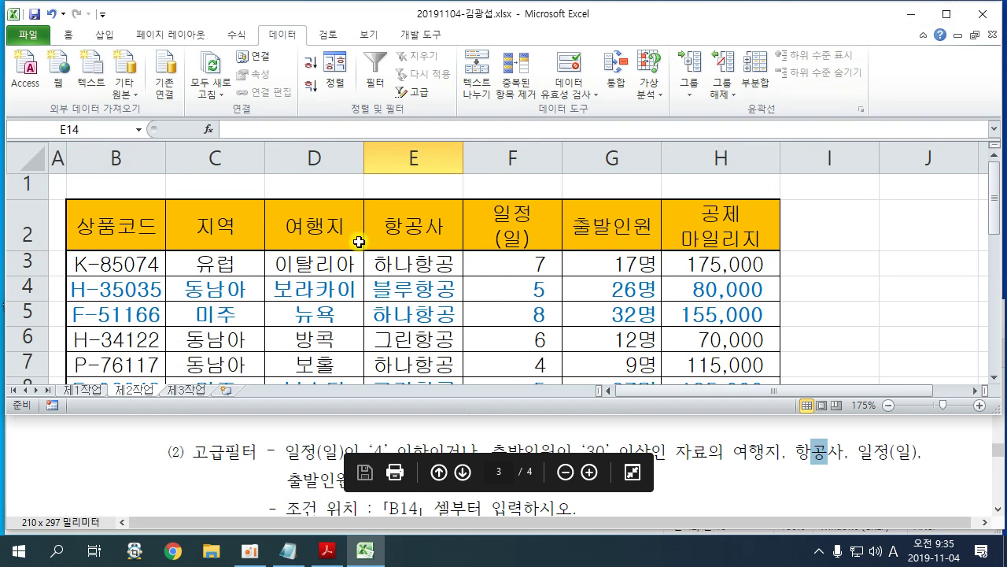
Step: Copy the 여행지 through 출발인원 headers in D2:G2
drag(326, 227, 607, 228)
right_click(608, 228)
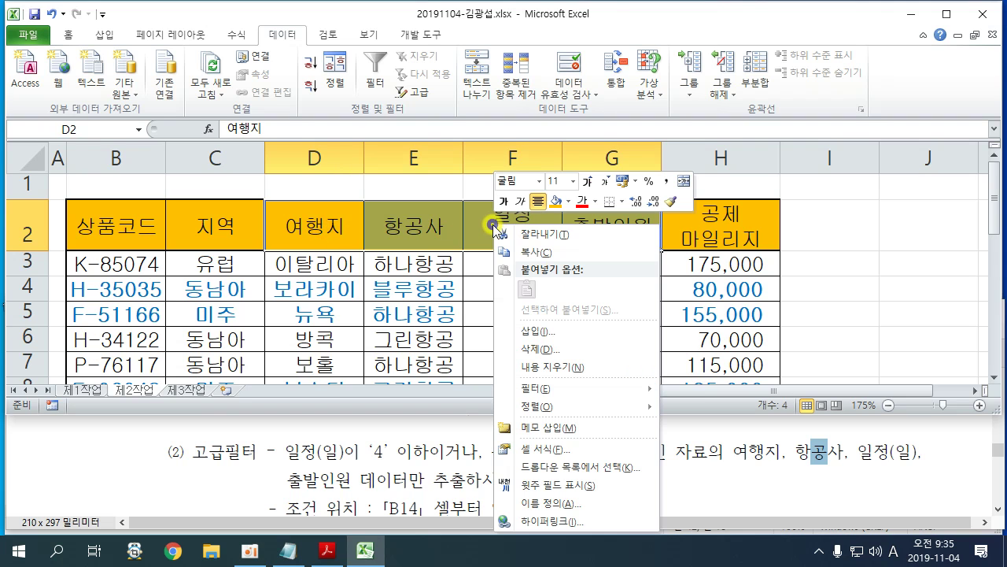
click(538, 250)
click(538, 442)
scroll(537, 442, down, 2)
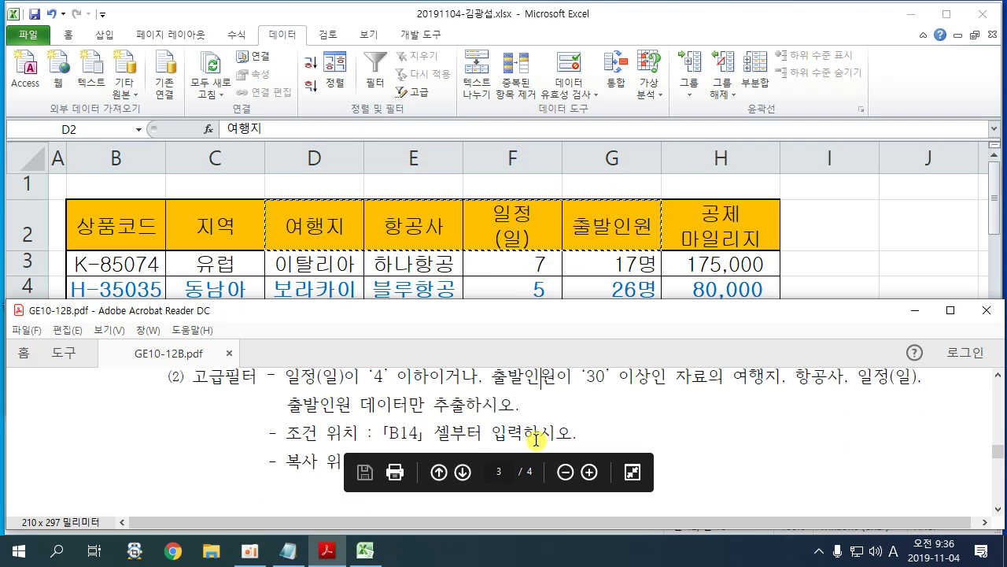
scroll(369, 433, down, 1)
click(407, 248)
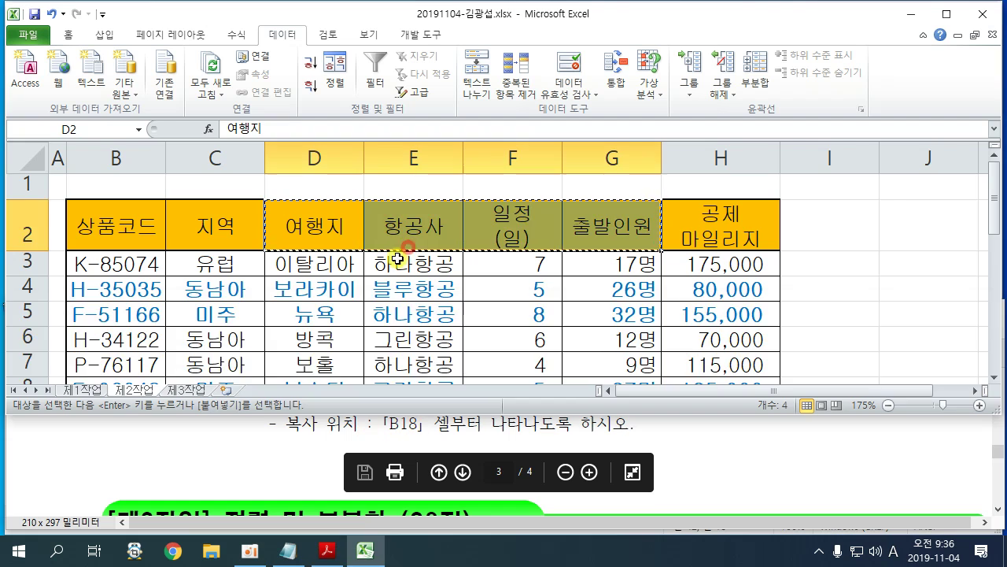
scroll(286, 299, down, 5)
Step: Paste the copied headers into B18:E18 as the output row
click(91, 227)
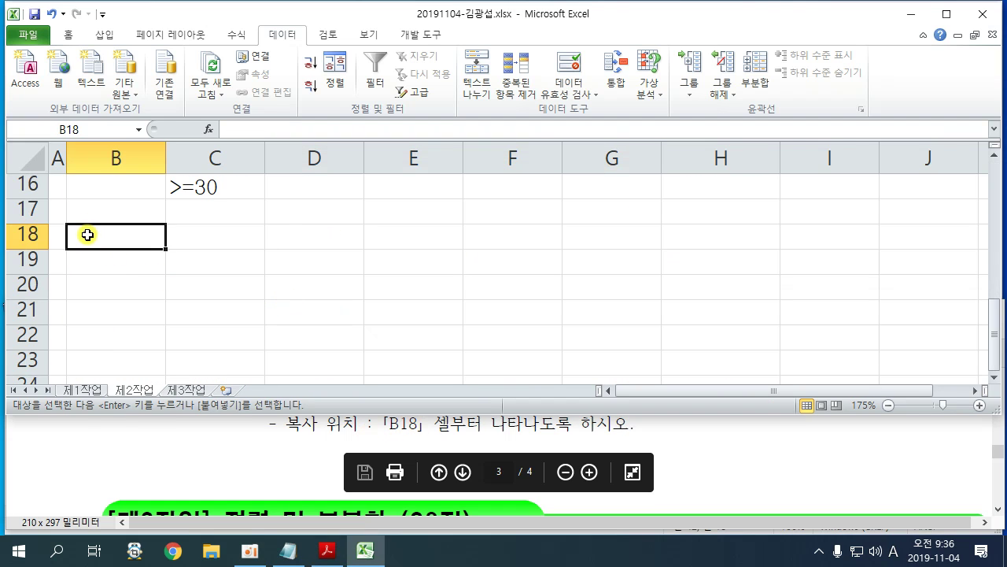
right_click(89, 227)
click(124, 287)
click(402, 318)
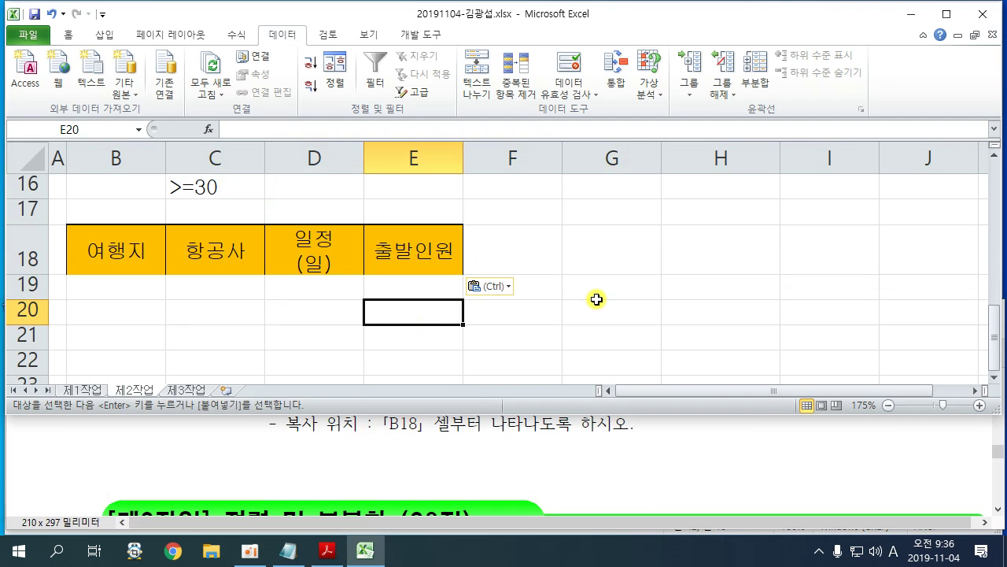
scroll(539, 259, up, 5)
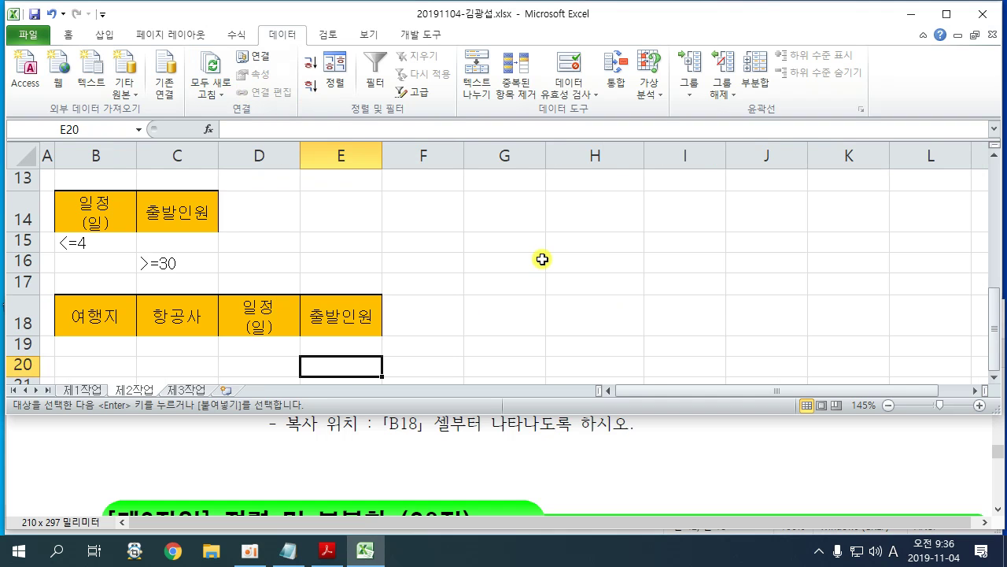
ctrl+scroll(539, 259, down, 2)
Step: Select the data table B2:H10 as the Advanced Filter list range
click(743, 243)
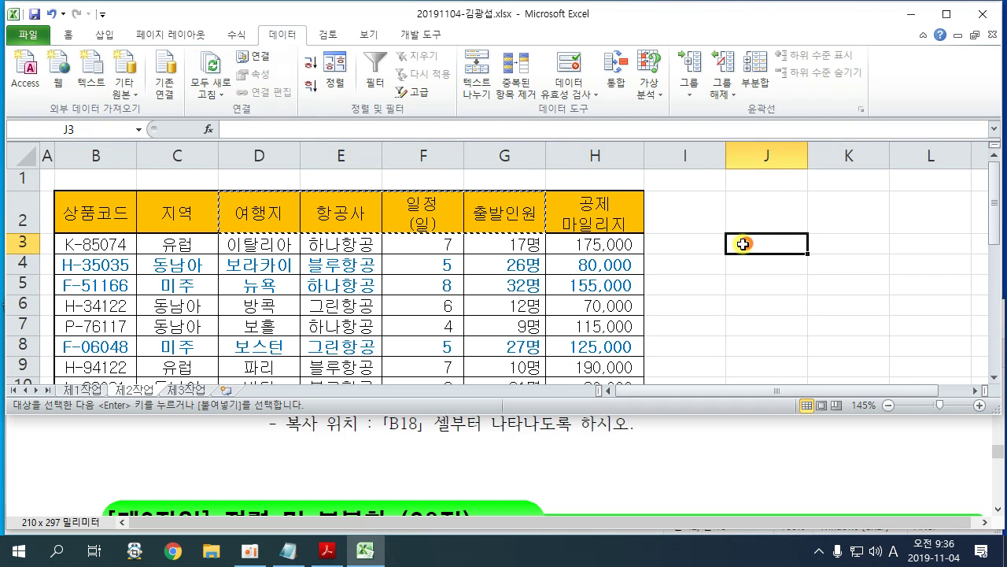
click(326, 269)
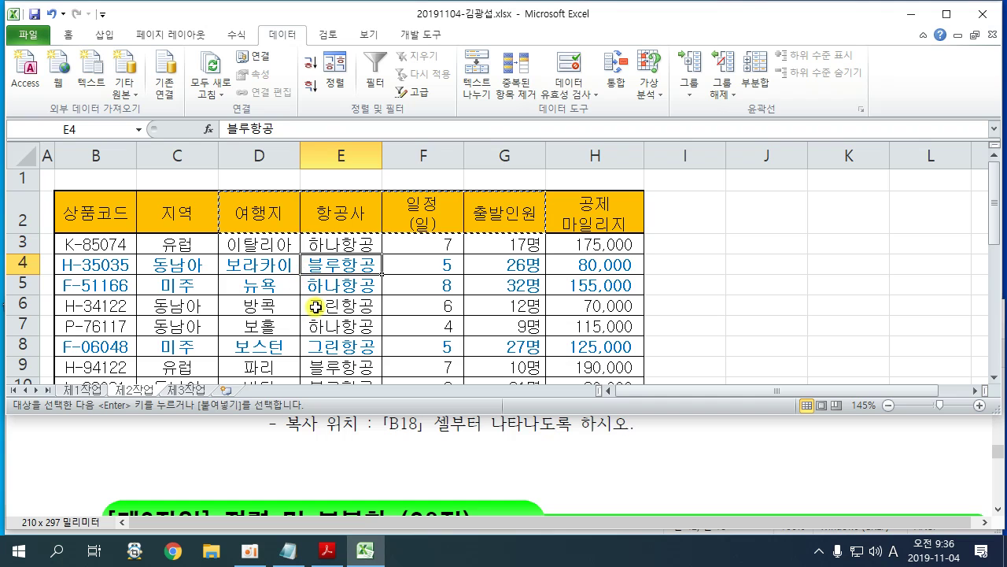
drag(90, 207, 588, 317)
scroll(565, 314, up, 1)
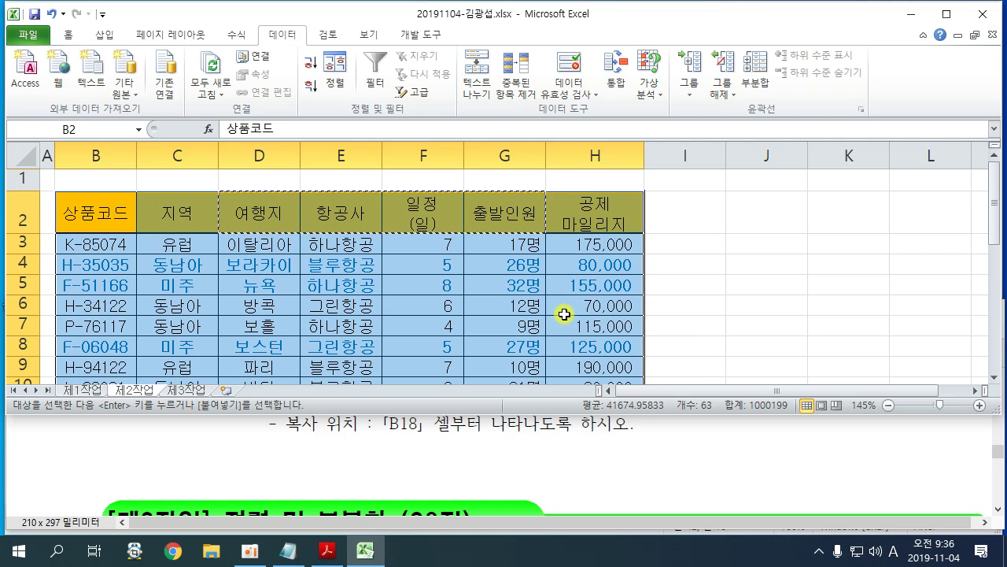
scroll(565, 314, down, 1)
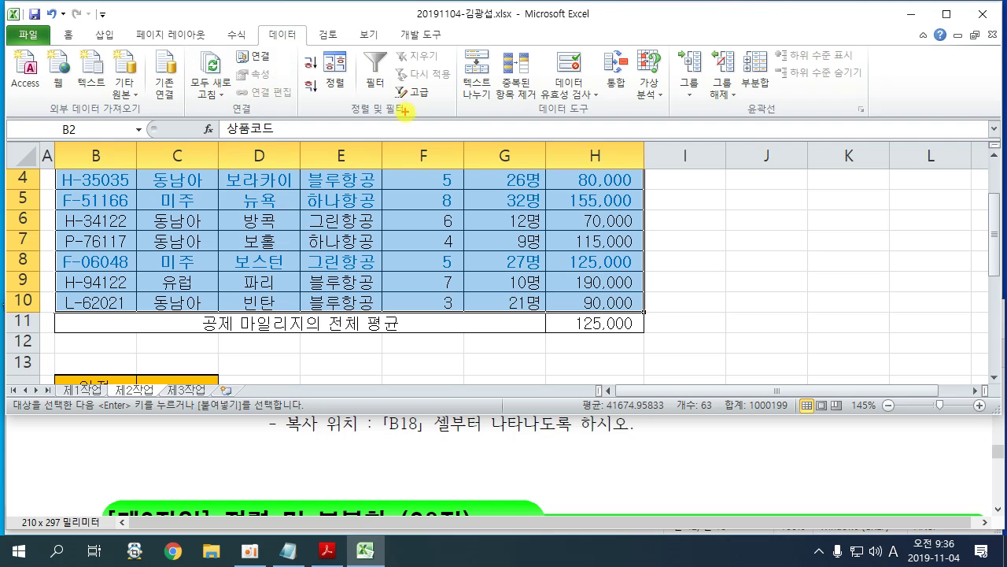
drag(385, 75, 639, 185)
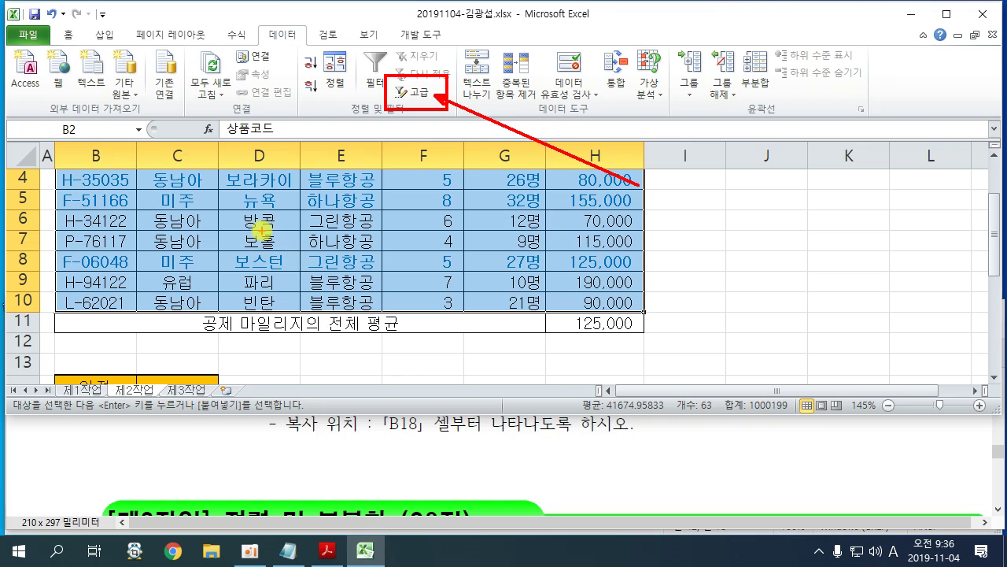
mouse_move(266, 243)
mouse_down()
mouse_move(276, 224)
mouse_move(325, 240)
mouse_move(365, 208)
mouse_move(388, 224)
mouse_move(405, 211)
mouse_up()
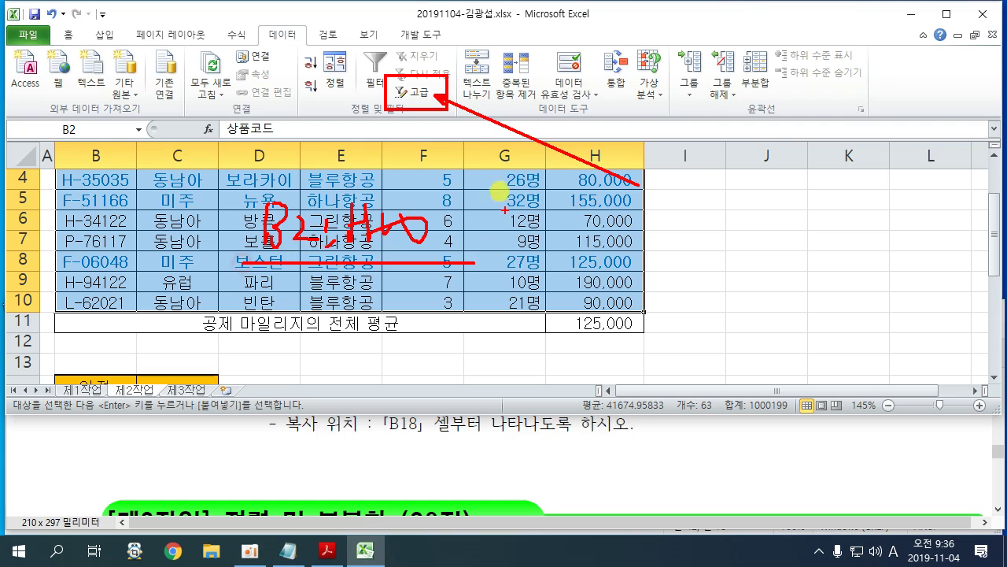
key(Escape)
Step: In Advanced Filter, choose copying the results to another location
click(414, 92)
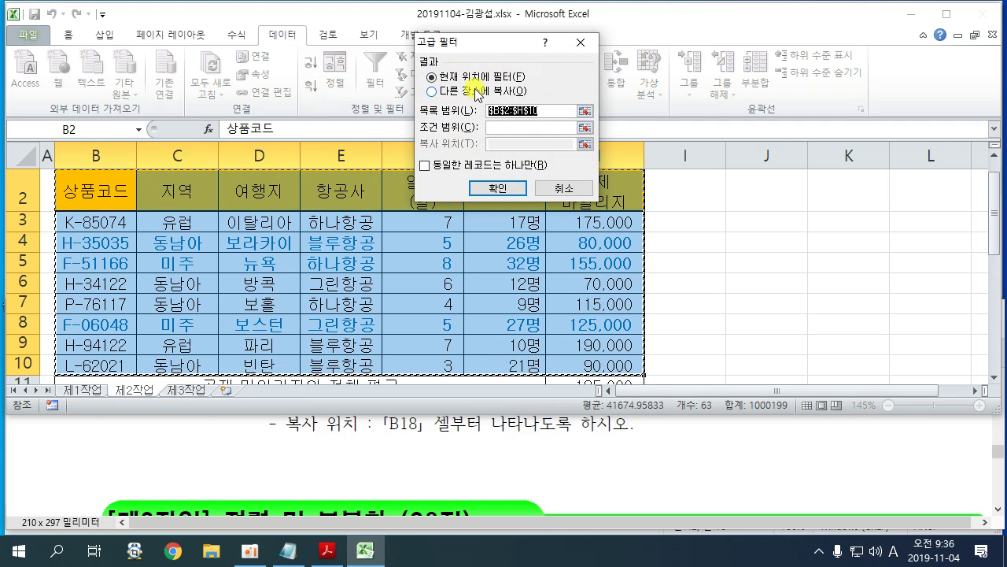
click(432, 91)
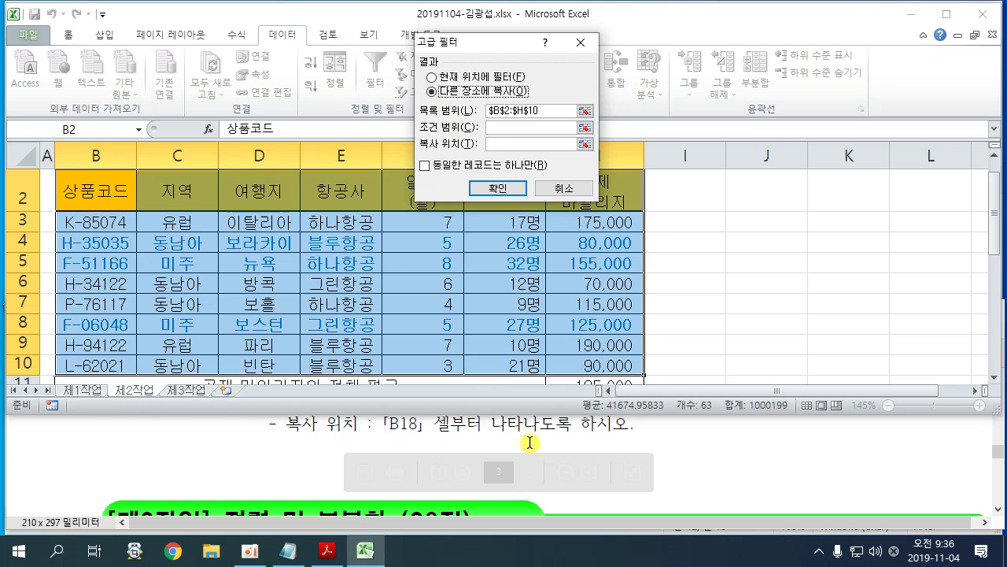
click(555, 443)
scroll(546, 434, up, 2)
scroll(551, 441, down, 2)
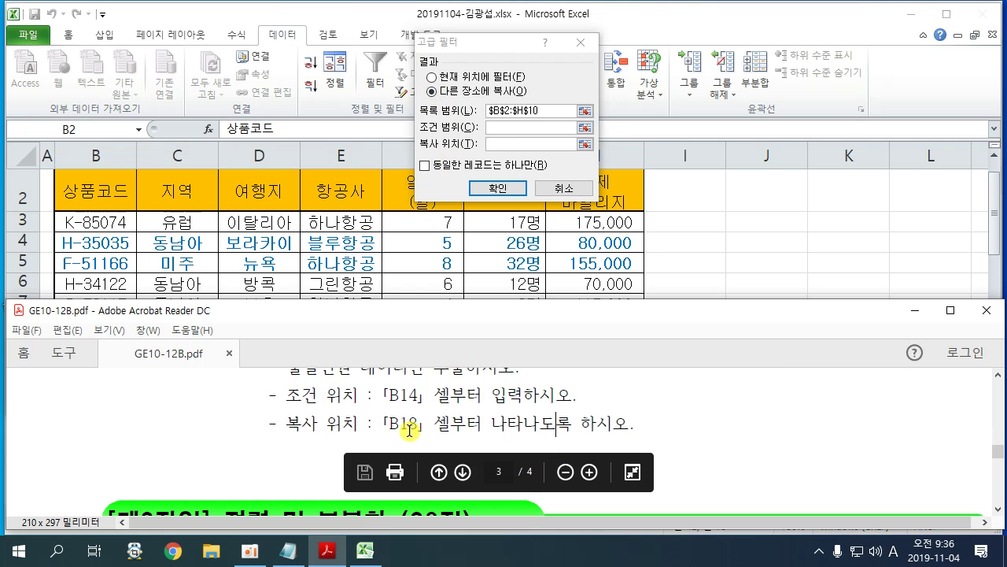
drag(373, 425, 483, 425)
click(492, 44)
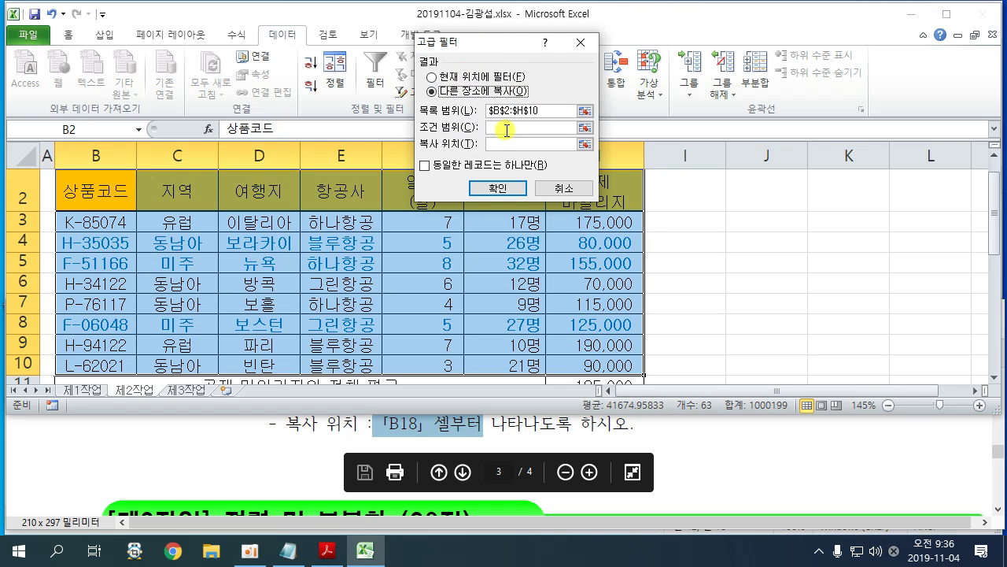
Step: Set criteria range B14:C16 and copy-to B18:E18, then run the filter
click(507, 131)
scroll(173, 225, down, 3)
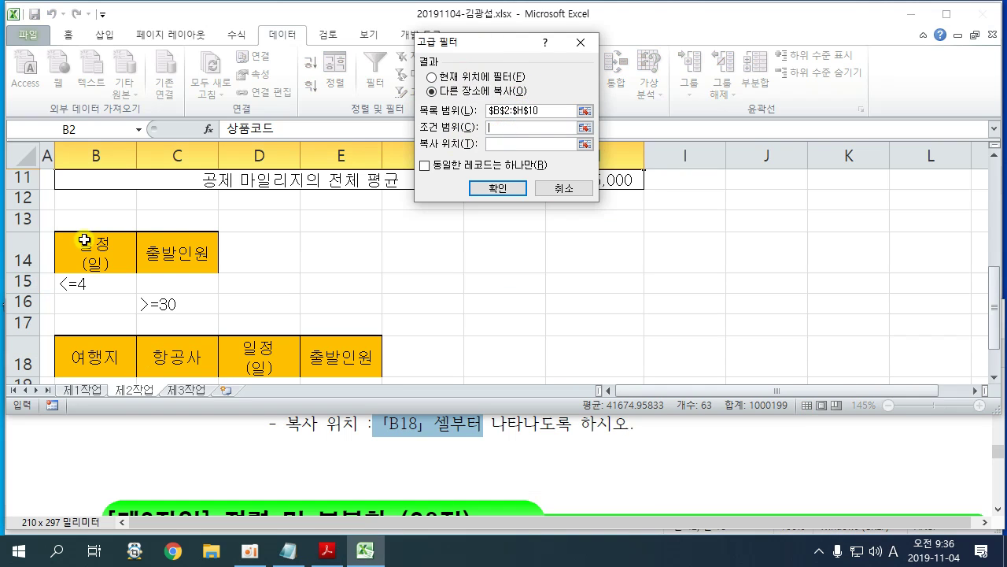
drag(70, 249, 182, 300)
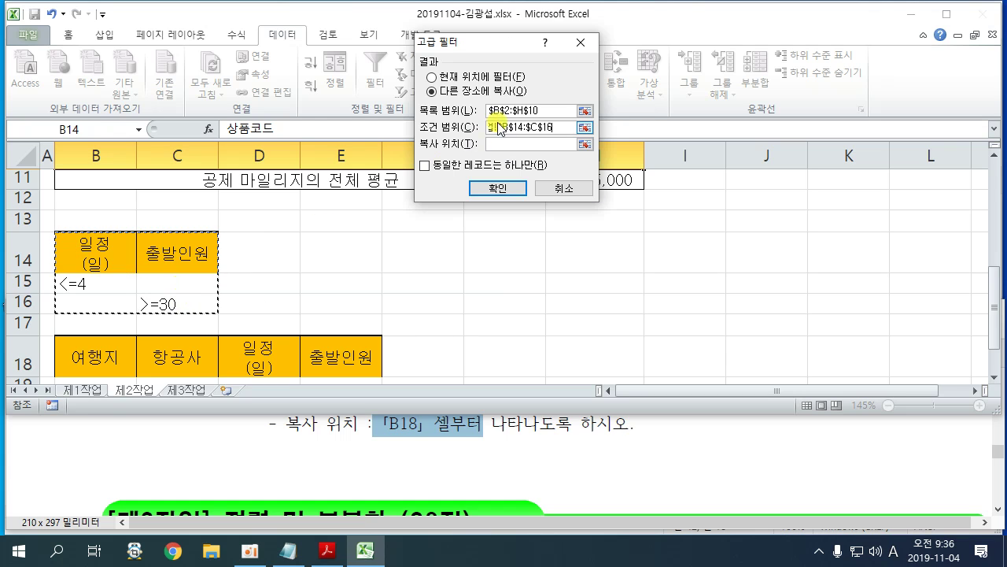
click(504, 144)
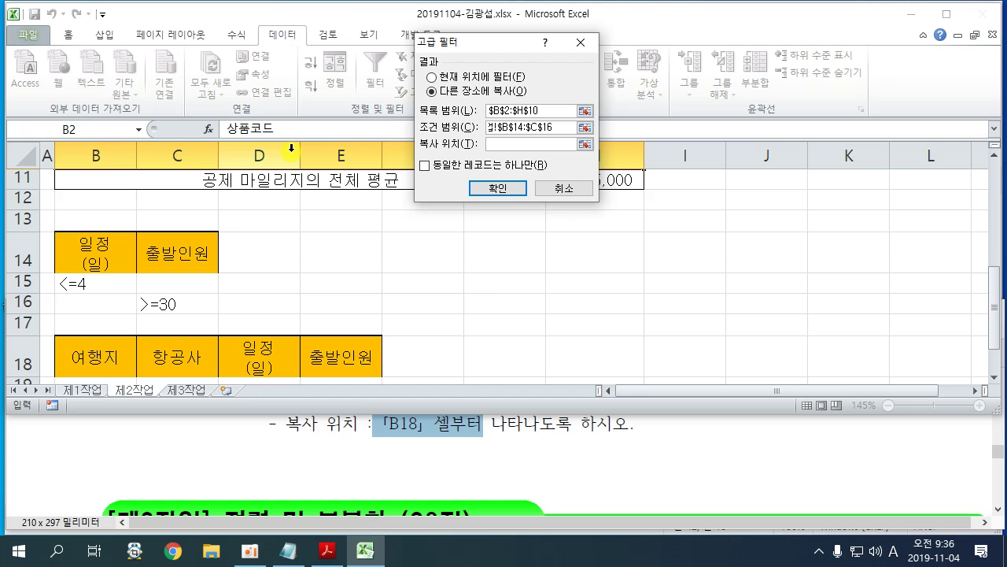
scroll(259, 172, down, 1)
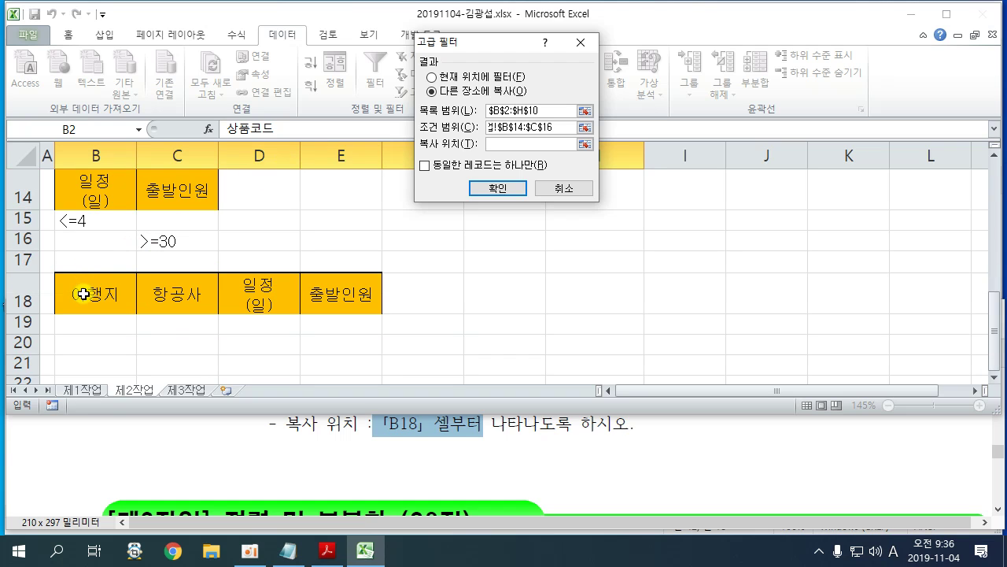
drag(83, 294, 306, 295)
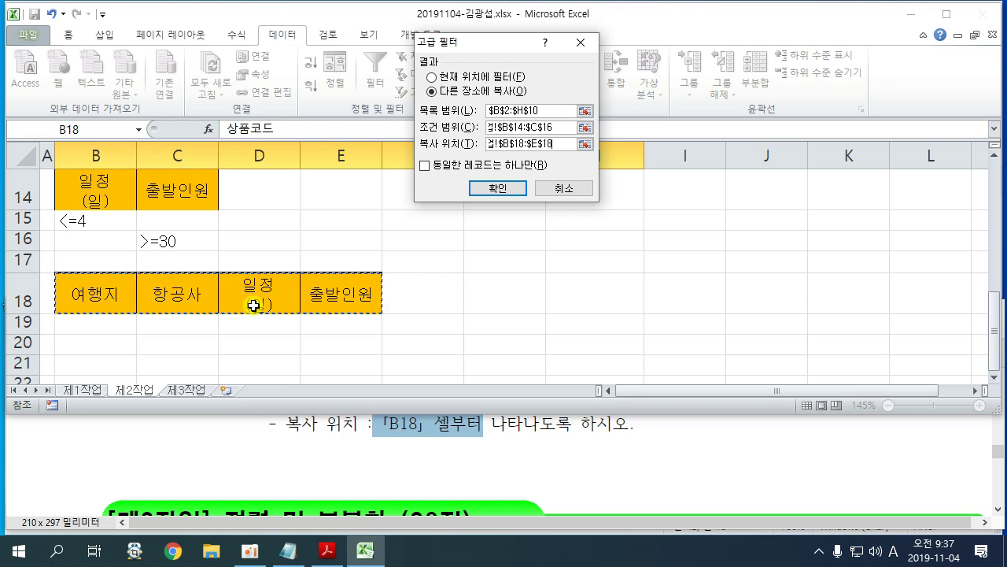
click(512, 190)
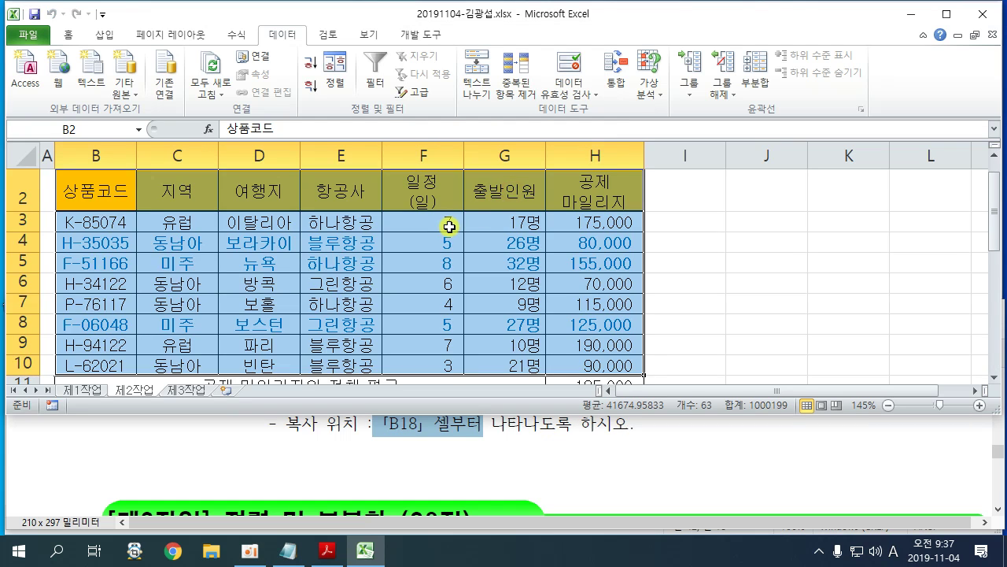
Step: Inspect the three filtered tours in B19:E21, checking days and participant counts
scroll(448, 227, up, 1)
scroll(447, 227, down, 4)
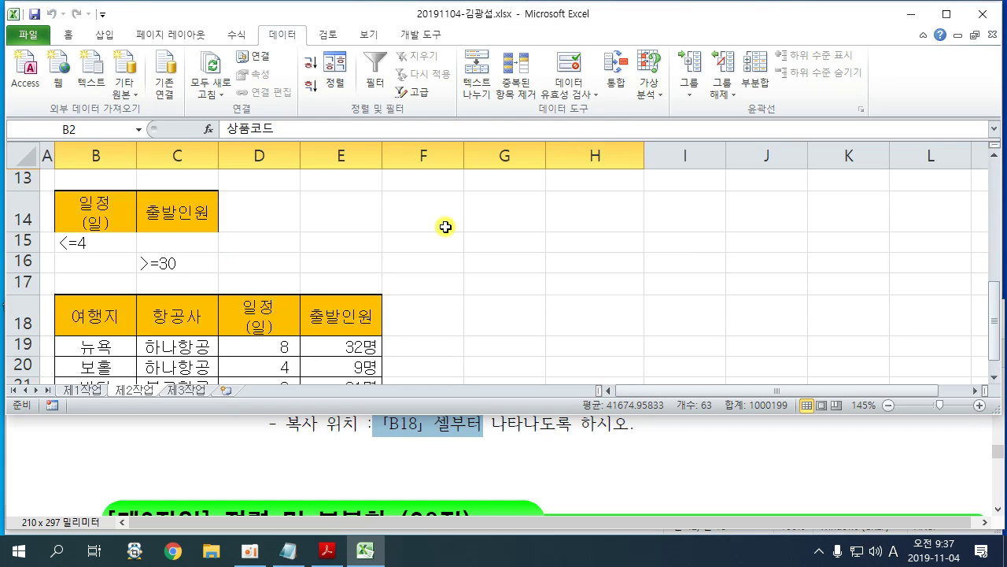
scroll(445, 226, down, 1)
scroll(449, 252, up, 1)
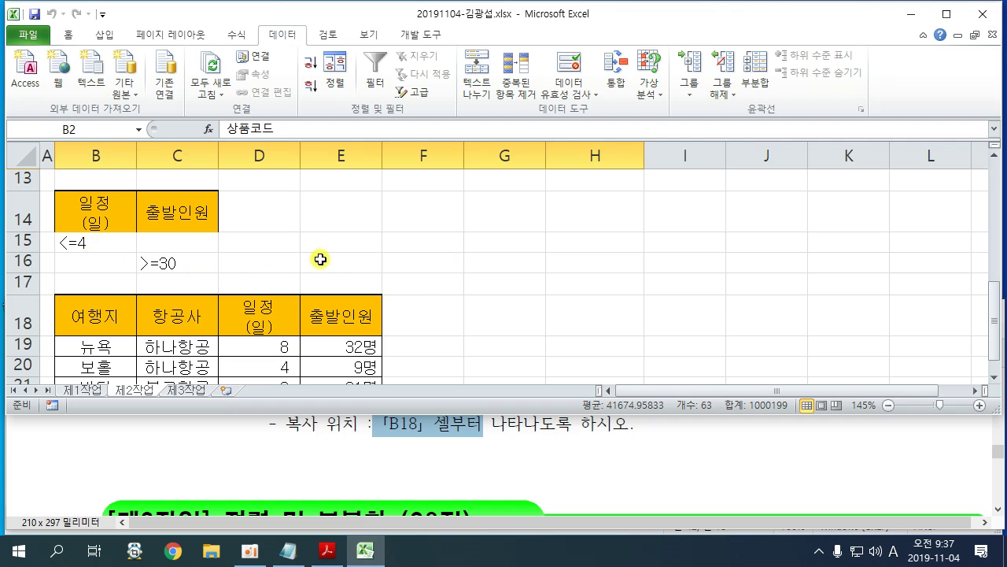
scroll(337, 280, down, 1)
drag(278, 281, 275, 305)
click(361, 260)
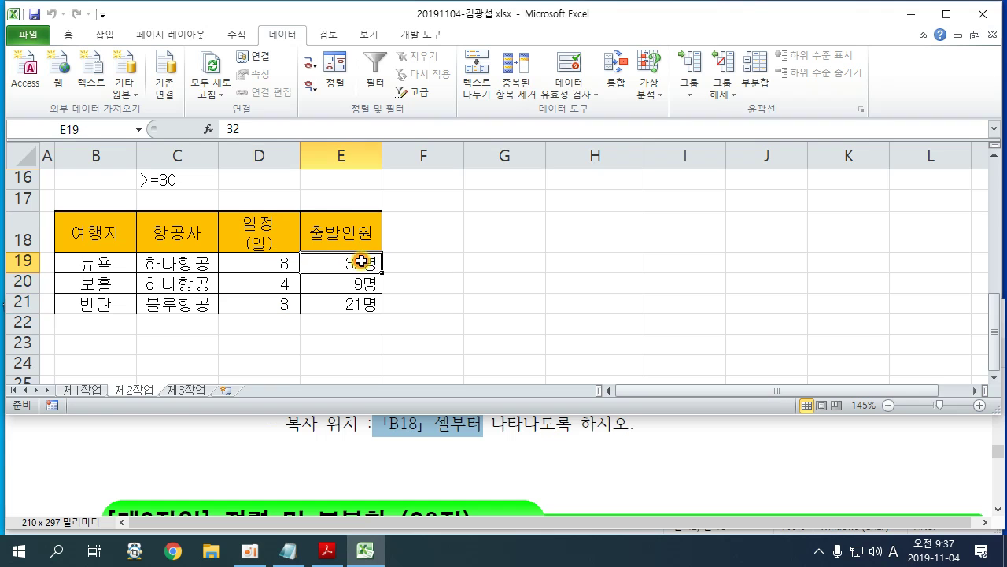
click(457, 281)
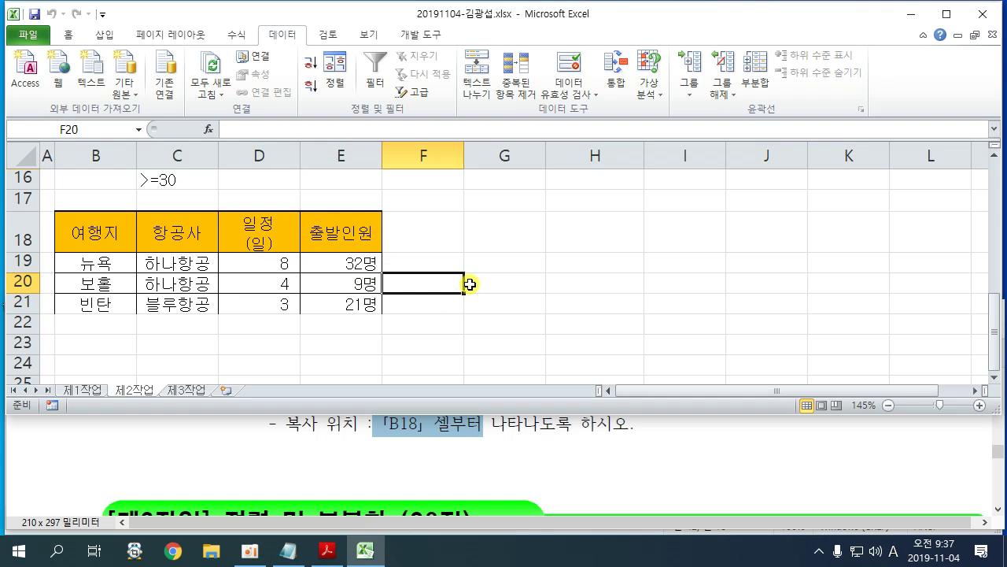
Step: Maximize the Excel window, mark up the results with pen, then clear the ink
click(947, 13)
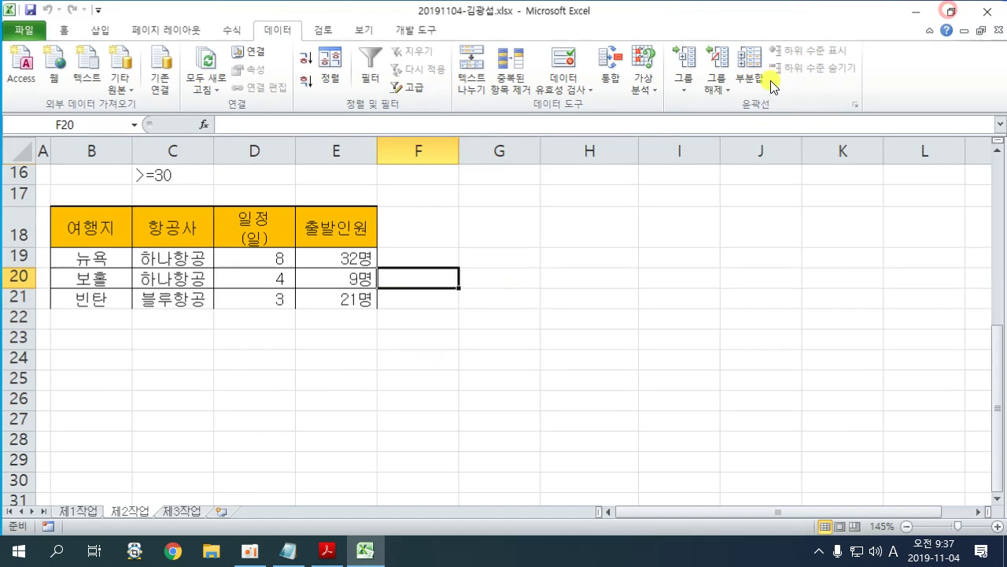
scroll(472, 267, up, 5)
scroll(545, 269, down, 2)
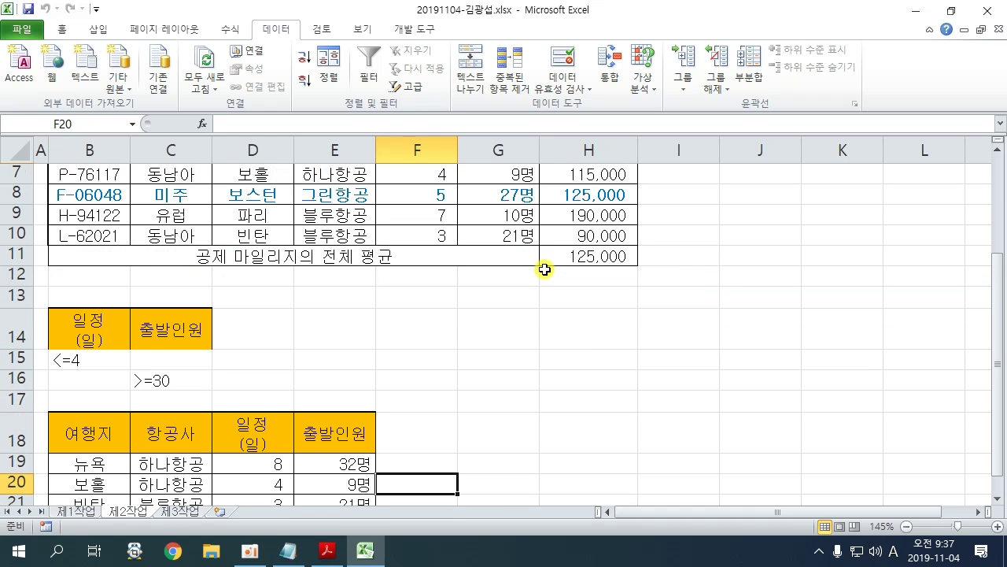
scroll(545, 269, down, 1)
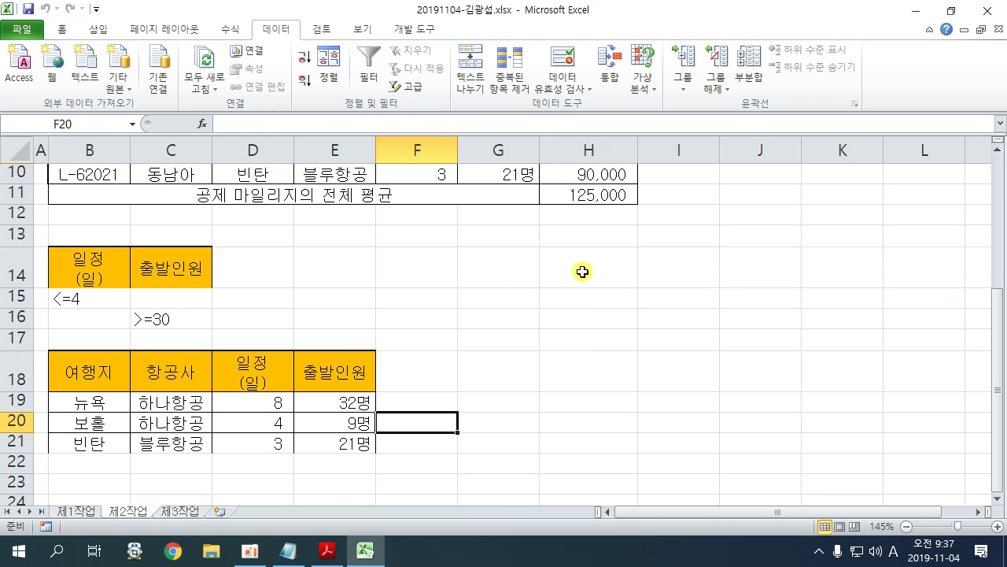
mouse_move(469, 262)
mouse_down()
mouse_move(479, 224)
mouse_move(456, 268)
mouse_move(539, 284)
mouse_move(621, 239)
mouse_up()
key(Escape)
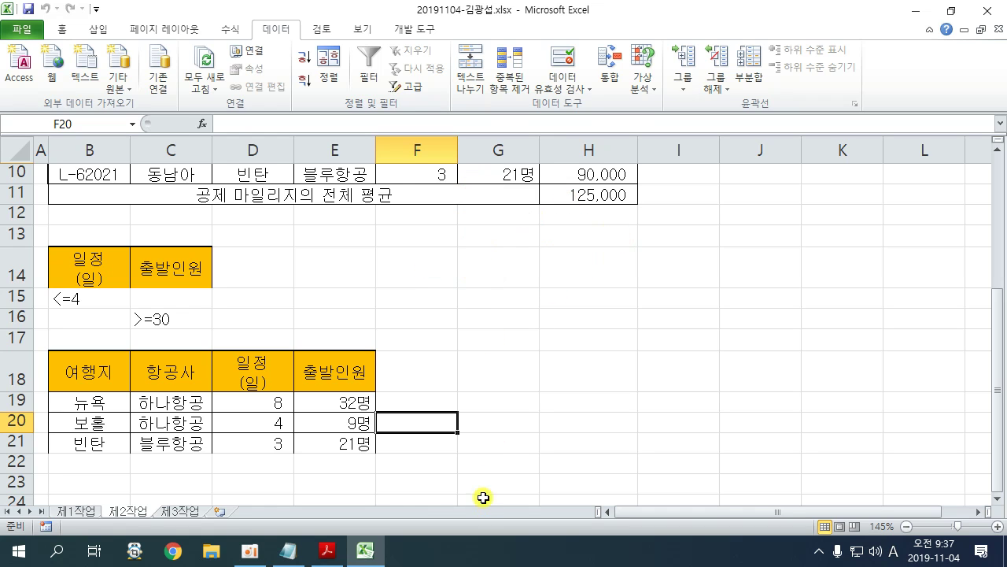
click(289, 549)
Step: Scroll Notepad to heading 12, [제3작업] 정렬 및 부분합, and select it
scroll(375, 364, down, 10)
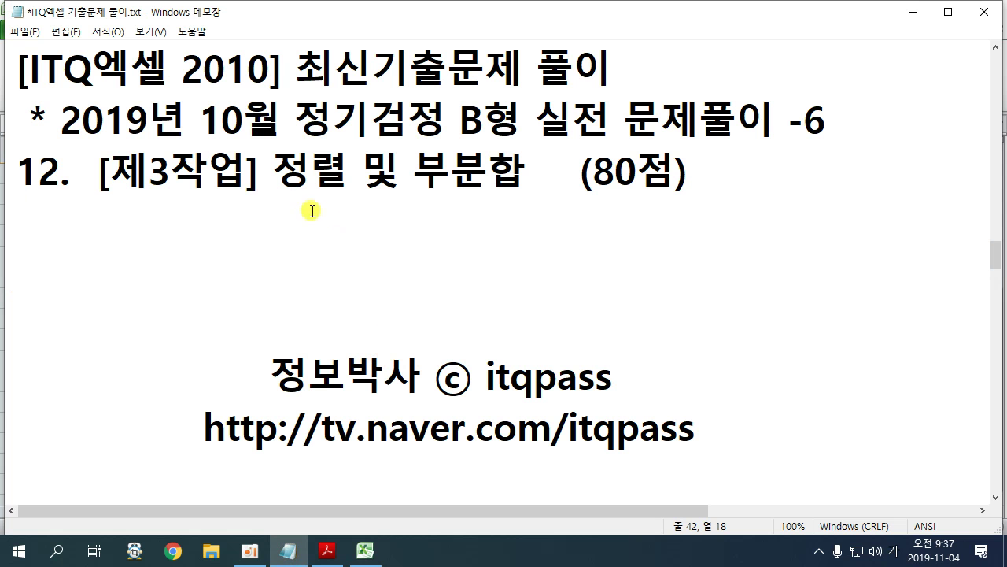
drag(275, 173, 526, 177)
click(500, 187)
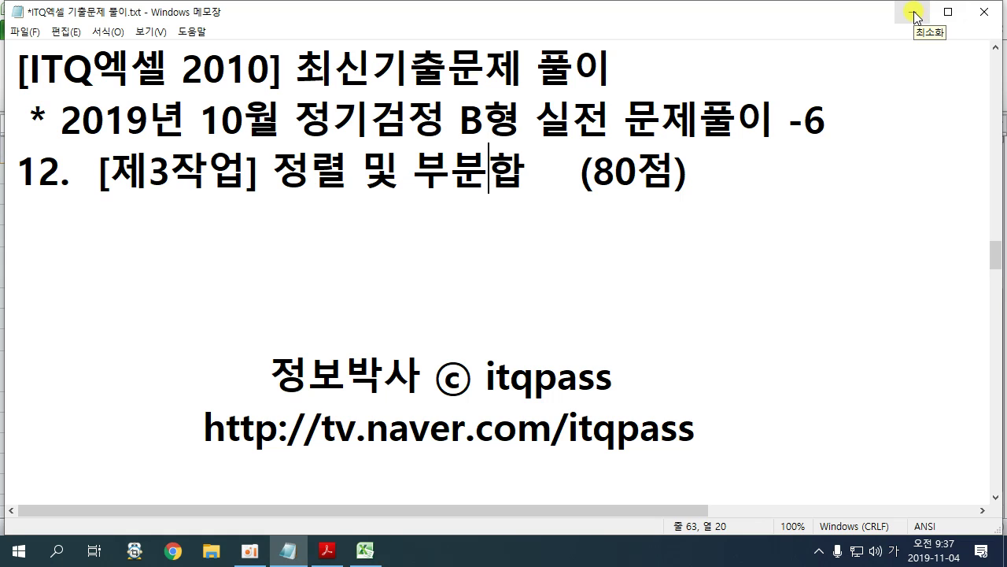
drag(276, 174, 524, 175)
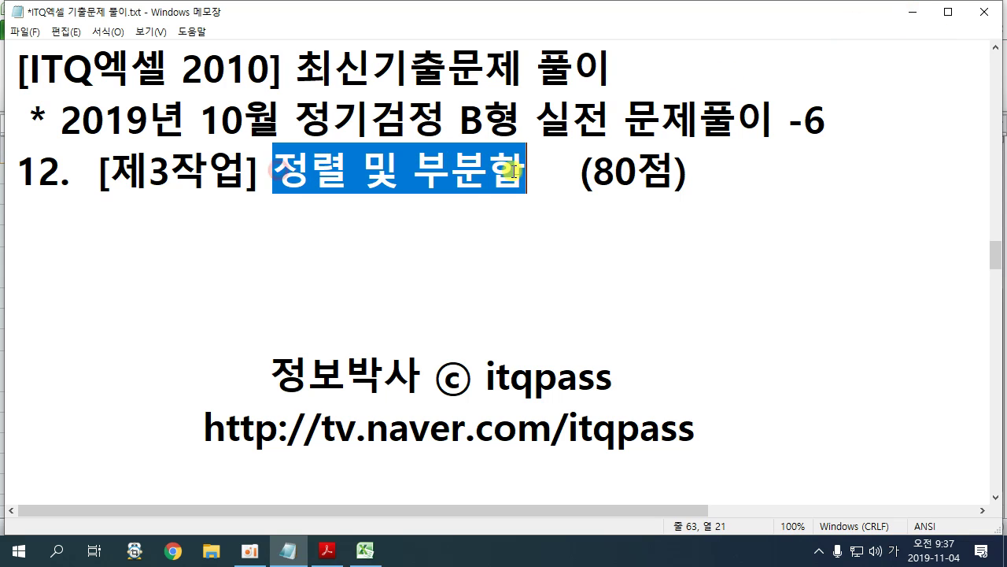
Step: Minimize Notepad and read the PDF's 제3작업 instructions on copying B4:H12 to B2
click(913, 13)
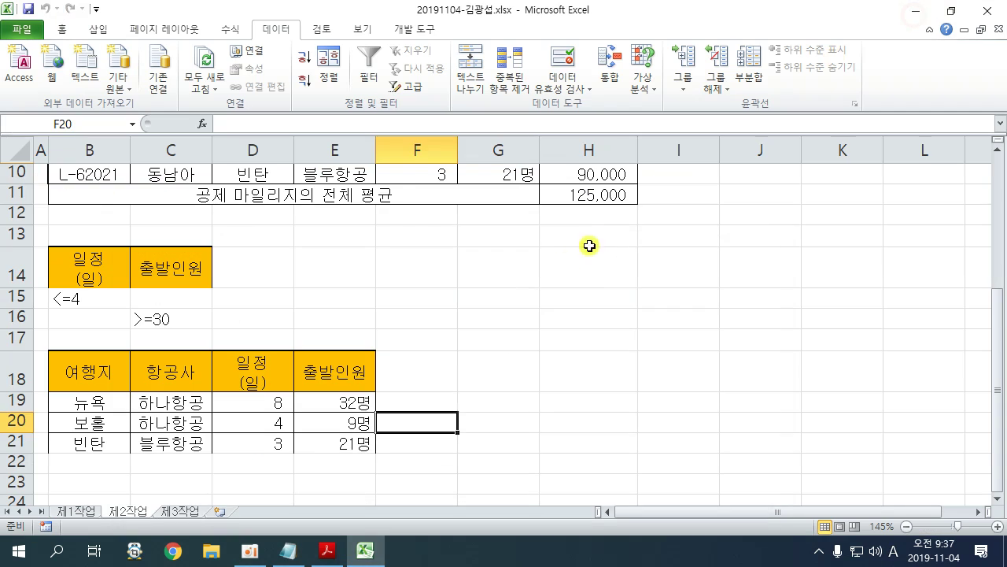
click(556, 270)
click(326, 551)
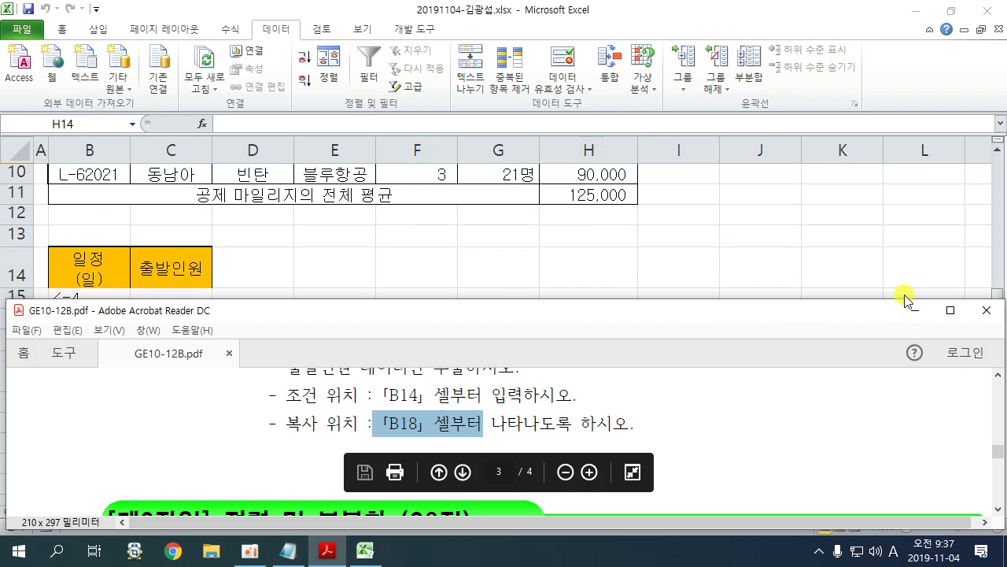
click(950, 310)
scroll(499, 236, down, 5)
scroll(501, 282, down, 1)
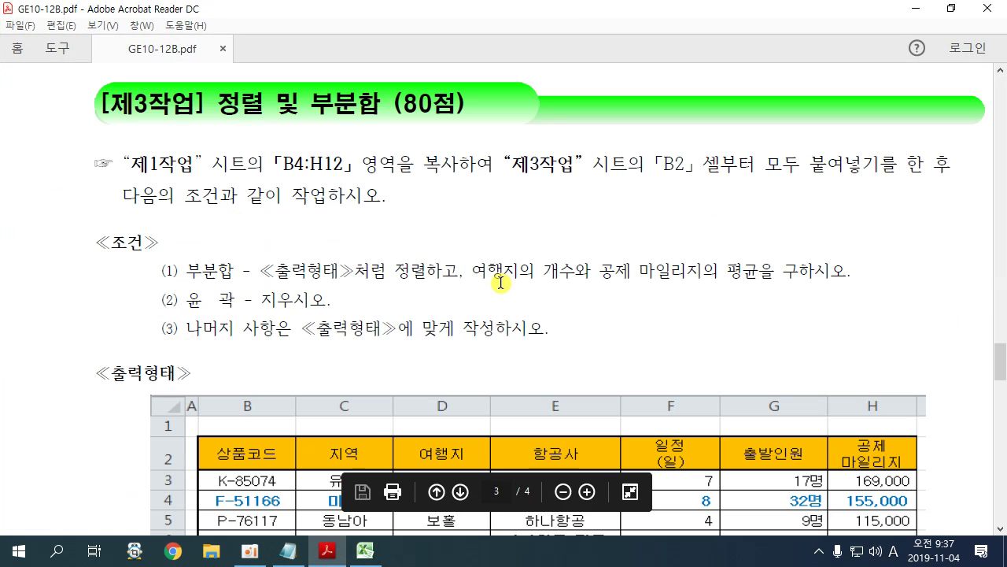
drag(126, 163, 373, 160)
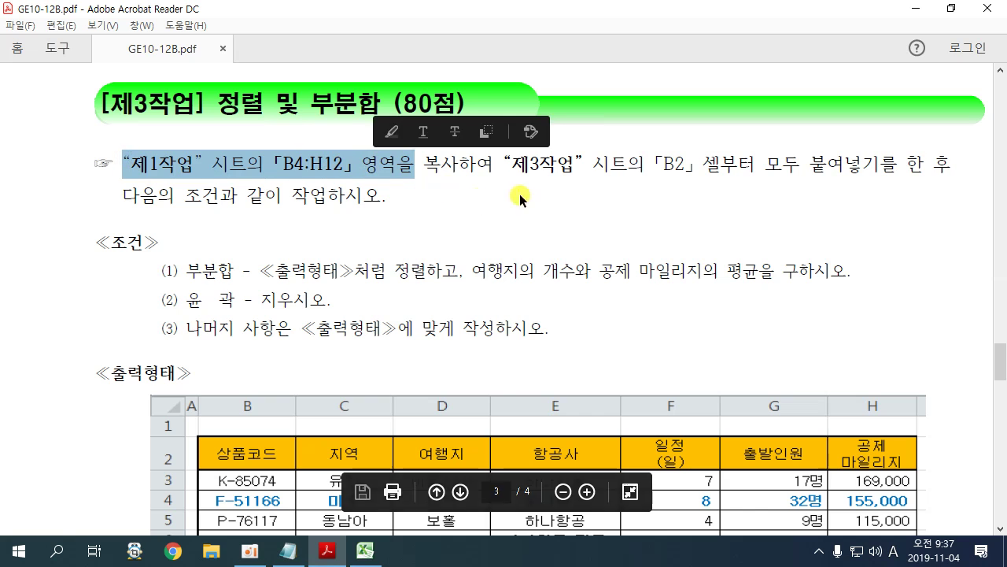
drag(513, 163, 584, 163)
drag(659, 166, 682, 165)
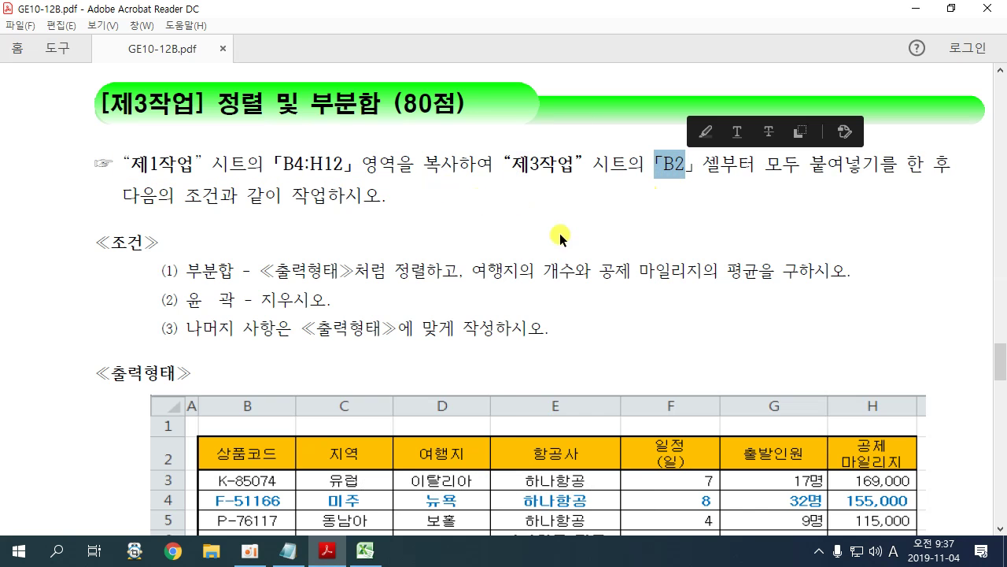
click(365, 550)
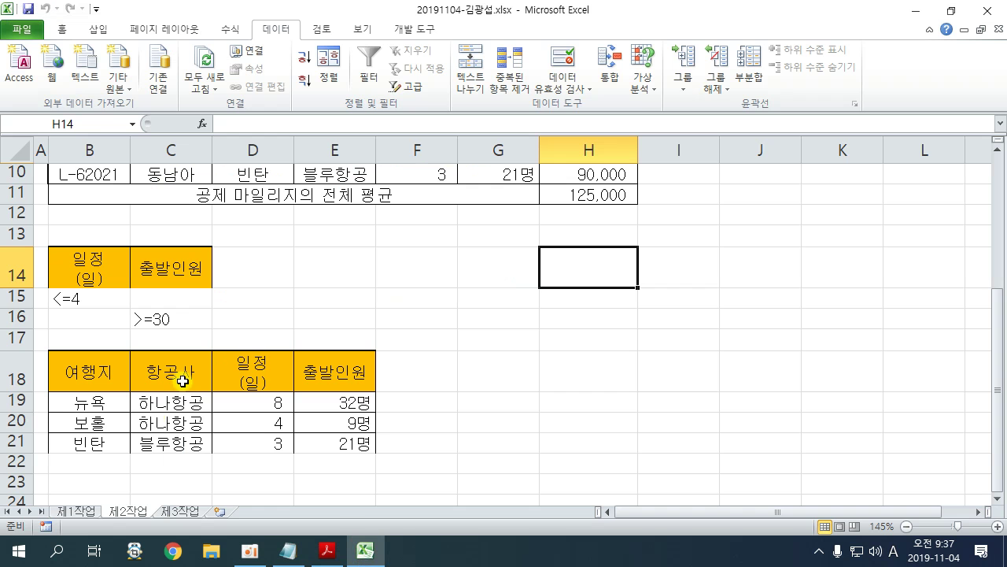
Step: Copy the B4:H12 tour table from 제1작업 and paste it at B2 of 제3작업
click(78, 511)
right_click(224, 297)
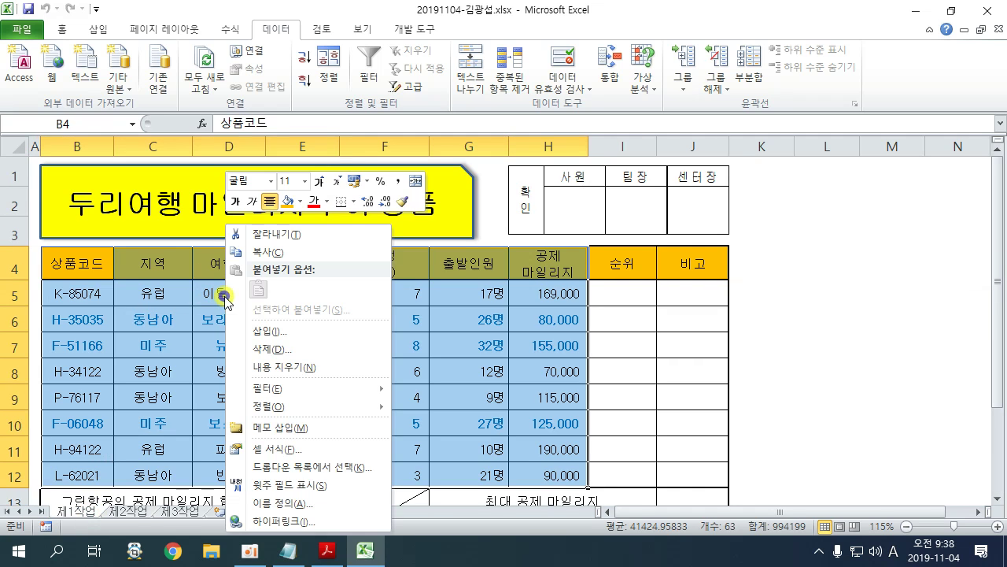
click(264, 245)
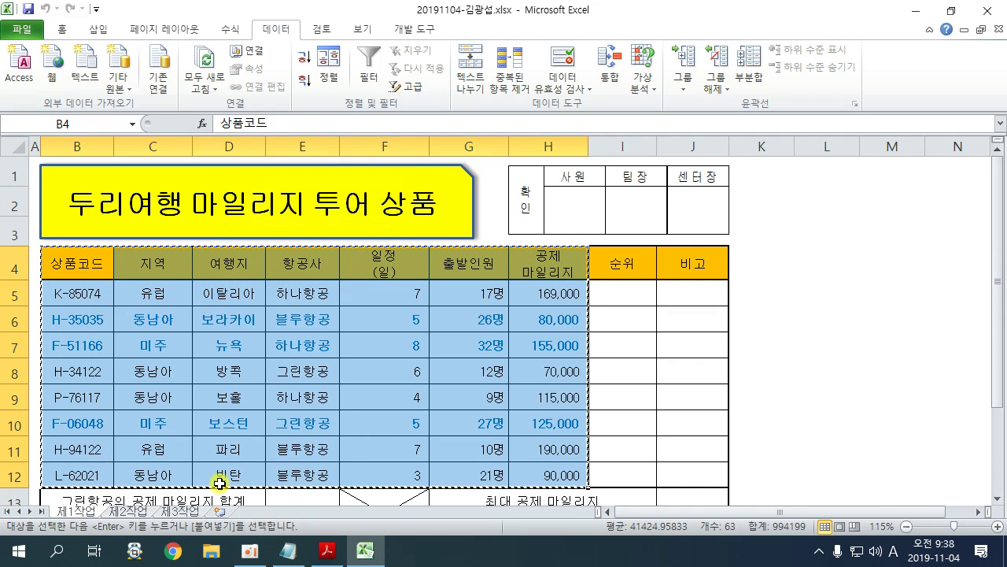
click(174, 511)
click(68, 179)
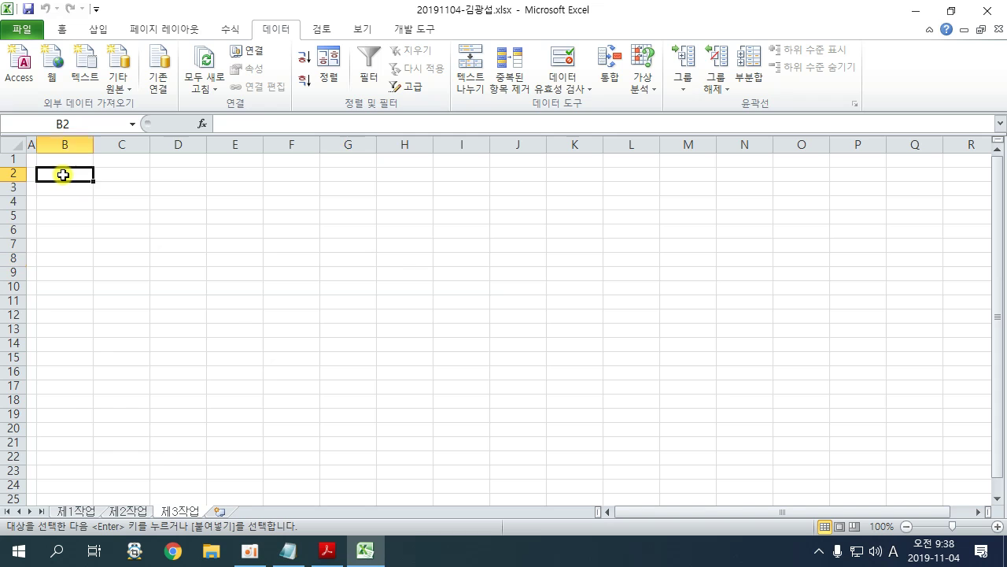
right_click(68, 179)
click(101, 240)
click(324, 358)
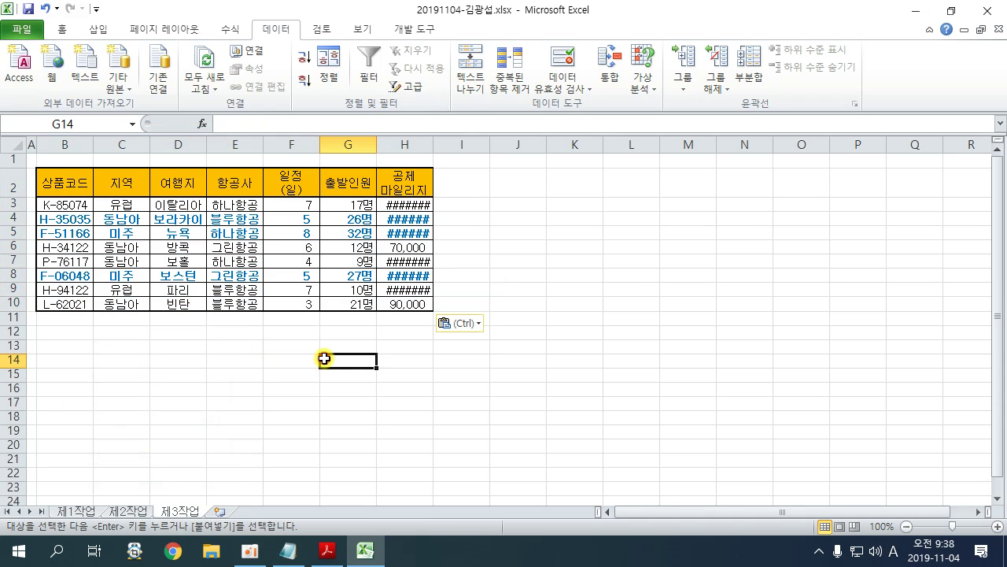
Step: Widen column H to show all mileage values, then highlight the PDF's sorting requirement
ctrl+scroll(324, 358, up, 2)
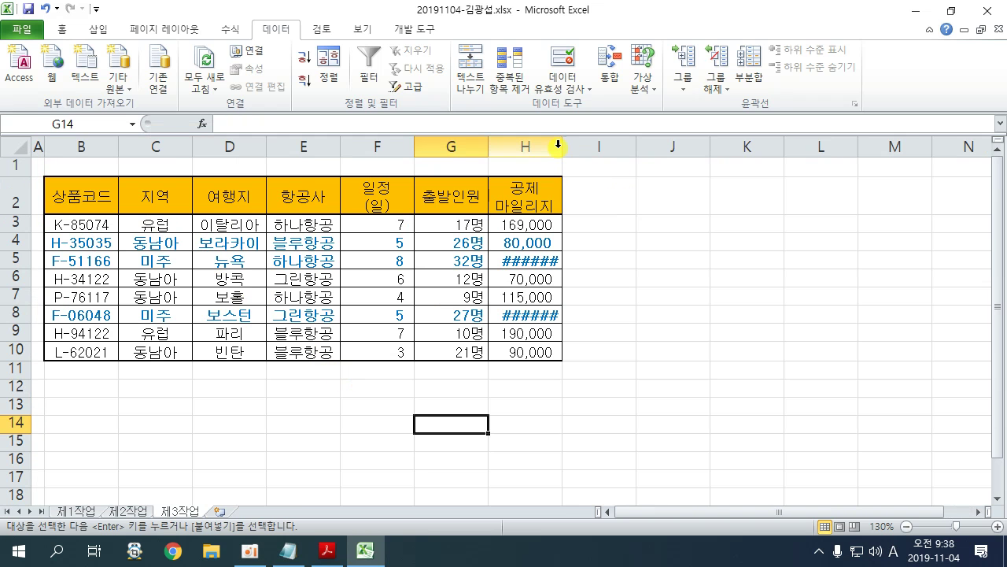
drag(562, 145, 581, 145)
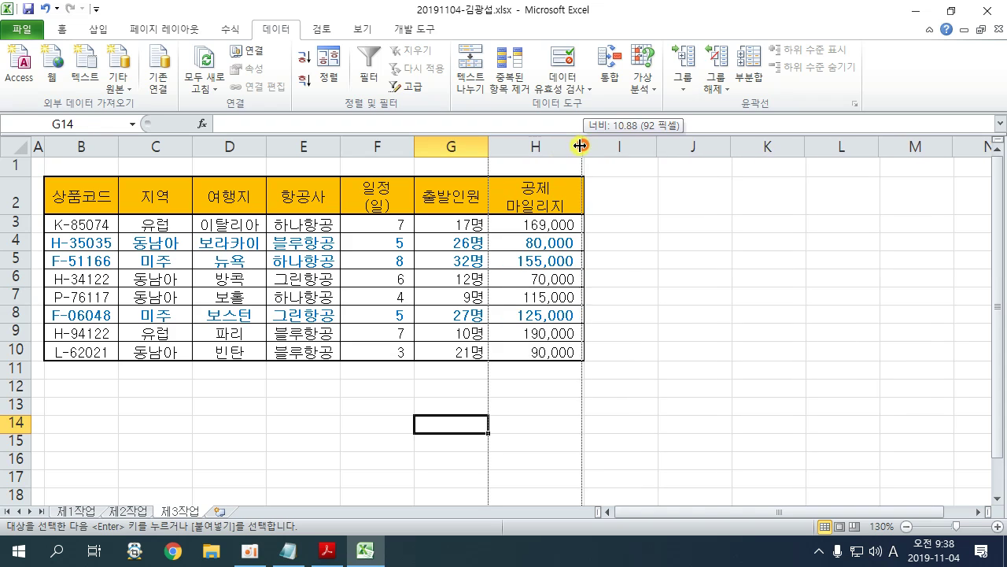
click(680, 313)
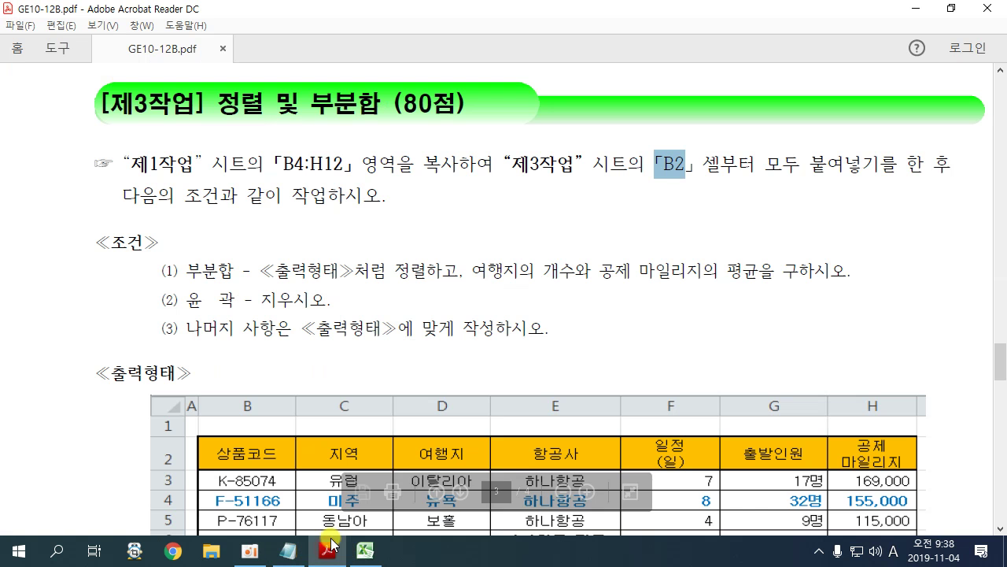
click(327, 551)
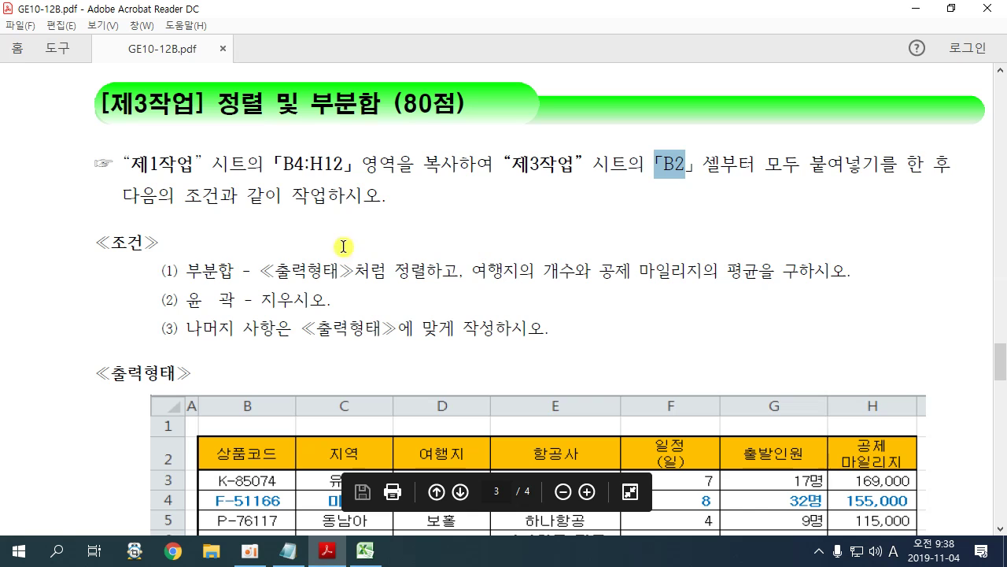
drag(178, 270, 465, 281)
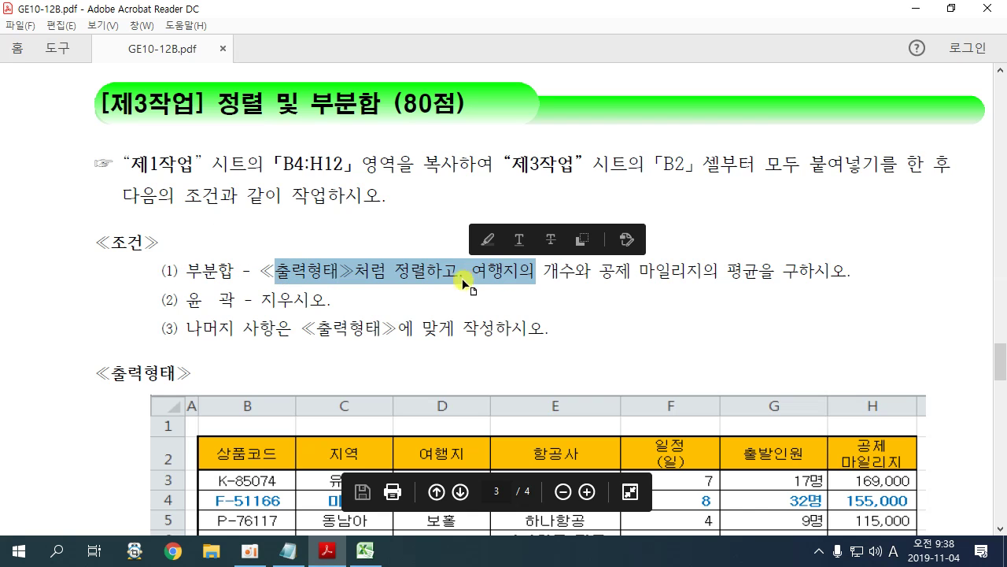
click(445, 279)
scroll(446, 280, down, 5)
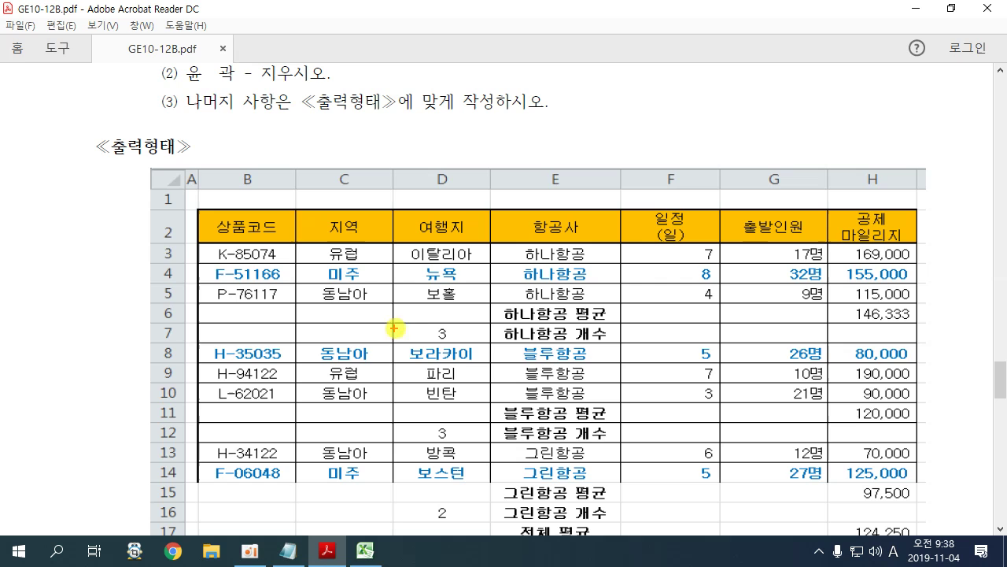
mouse_move(486, 303)
mouse_down()
mouse_move(598, 345)
mouse_move(490, 307)
mouse_move(475, 313)
mouse_up()
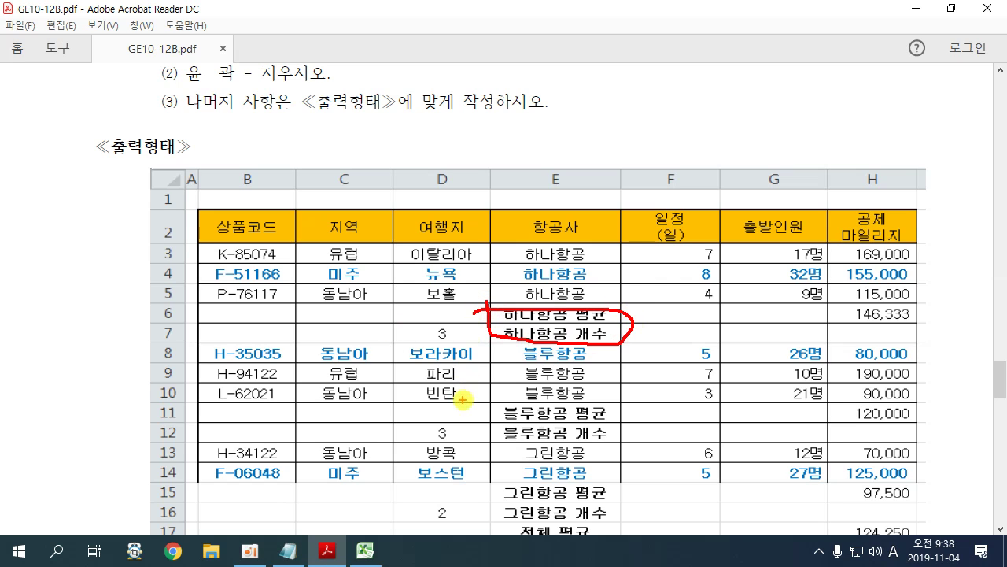
mouse_move(486, 398)
mouse_down()
mouse_move(489, 439)
mouse_move(597, 403)
mouse_move(497, 400)
mouse_up()
mouse_move(604, 250)
mouse_down()
mouse_move(508, 222)
mouse_move(592, 238)
mouse_move(636, 261)
mouse_move(630, 280)
mouse_up()
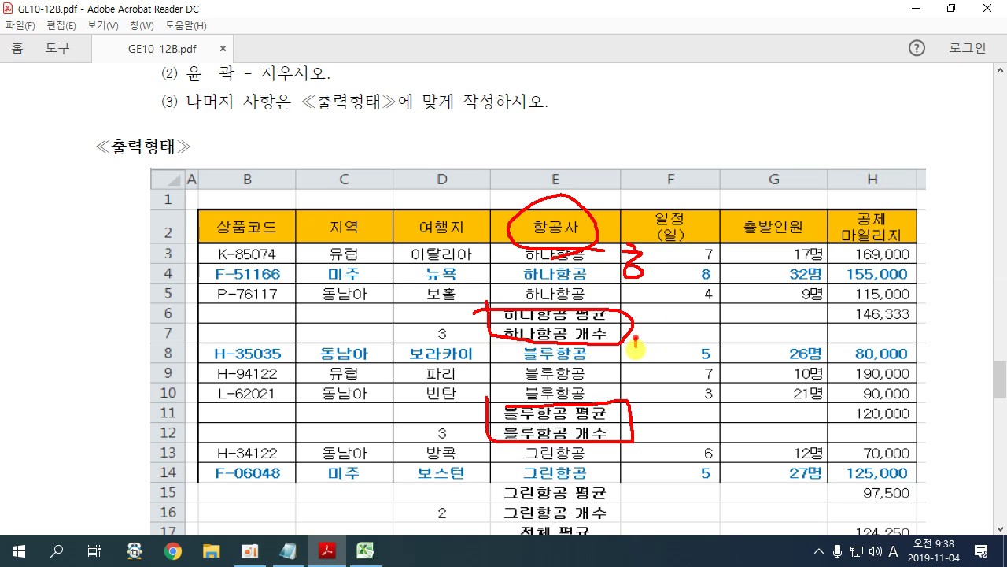
drag(636, 342, 642, 362)
mouse_move(626, 456)
mouse_down()
mouse_move(645, 458)
mouse_move(636, 488)
mouse_up()
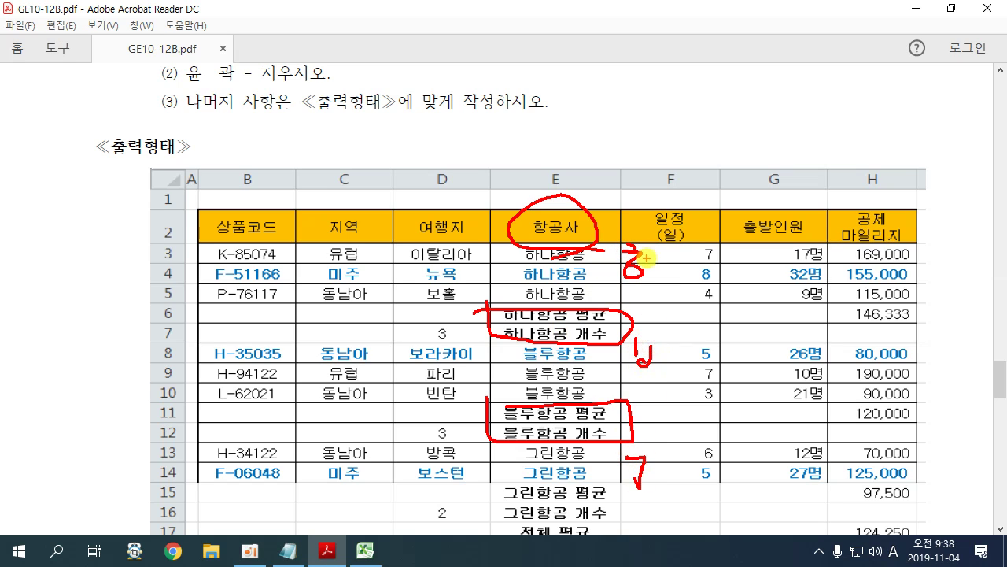
mouse_move(682, 68)
mouse_down()
mouse_move(674, 94)
mouse_move(713, 79)
mouse_move(731, 126)
mouse_up()
mouse_move(670, 142)
mouse_down()
mouse_move(666, 157)
mouse_move(715, 157)
mouse_move(748, 191)
mouse_move(791, 165)
mouse_move(804, 204)
mouse_move(822, 132)
mouse_move(723, 209)
mouse_up()
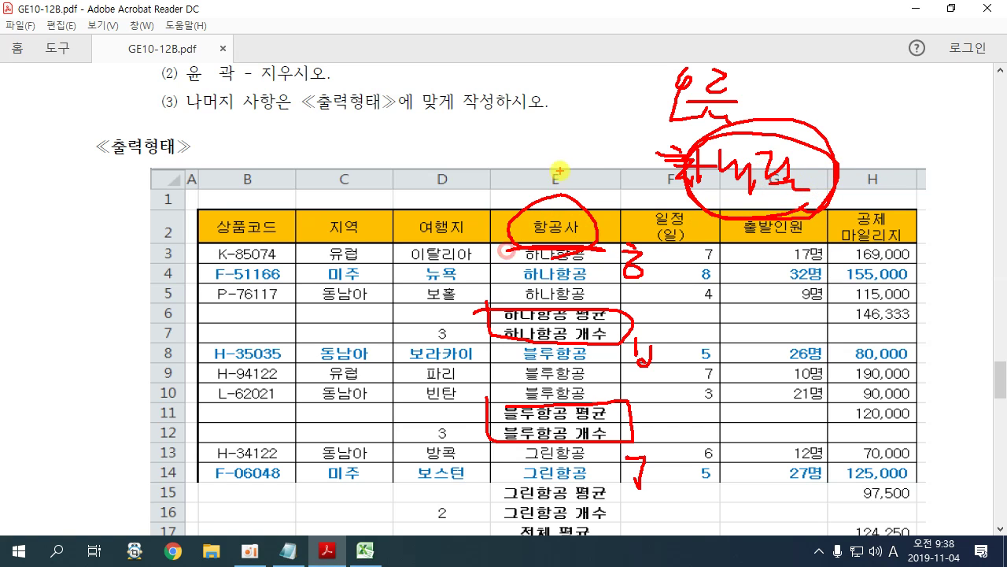
key(Escape)
Step: Sort the table by 항공사 descending (하나항공, 블루항공, 그린항공), then bring up the Subtotal dialog
click(360, 551)
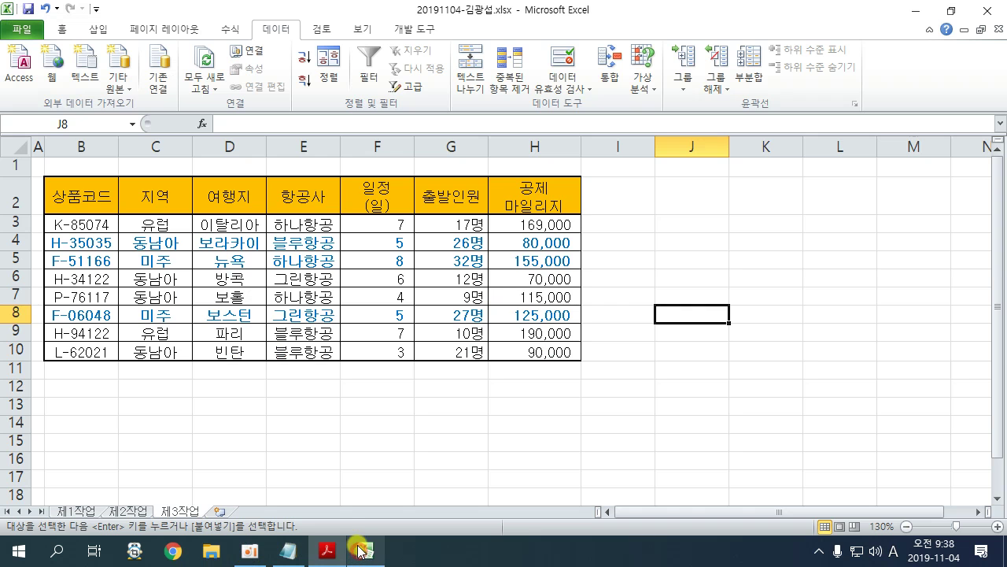
click(295, 196)
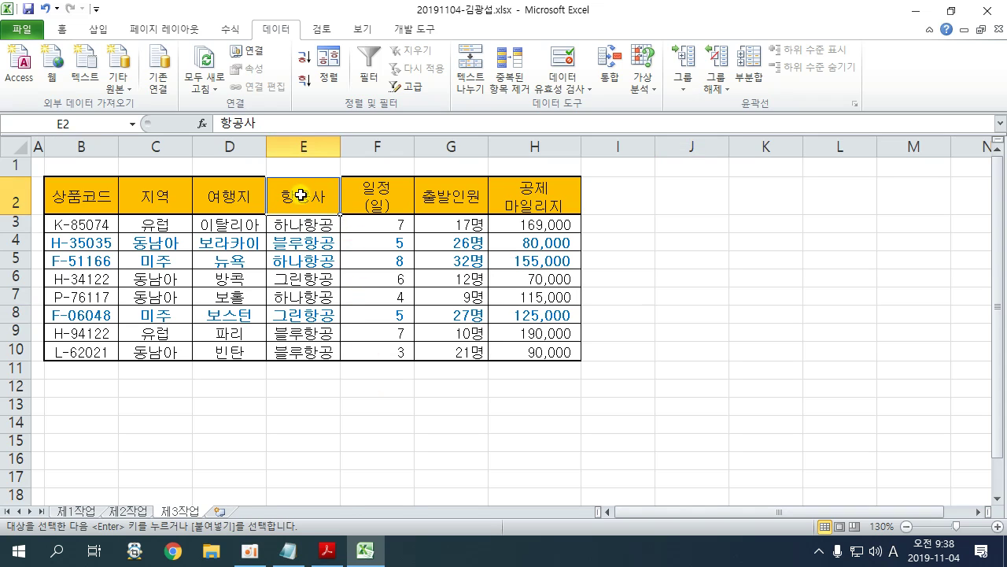
drag(268, 180, 337, 213)
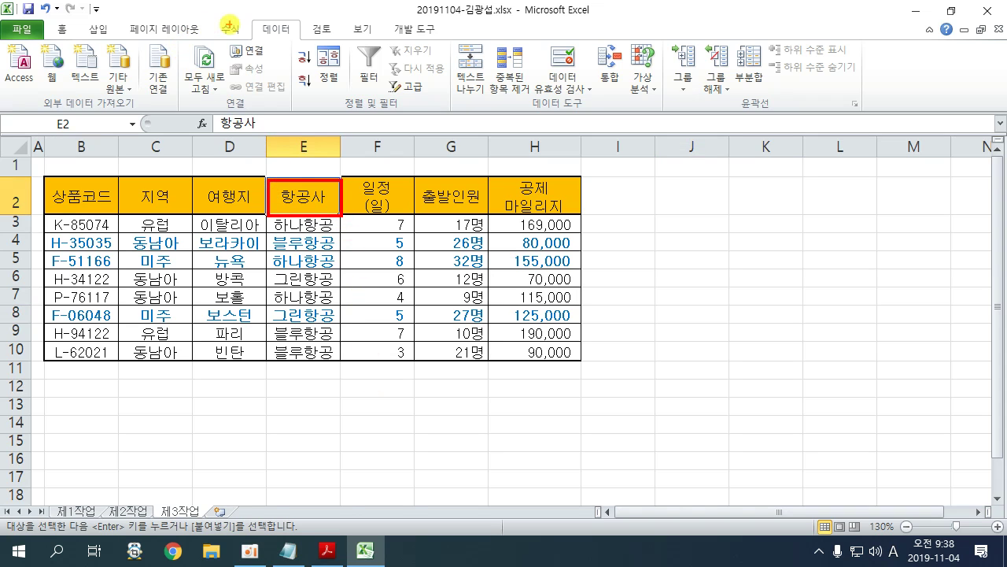
drag(287, 35, 454, 122)
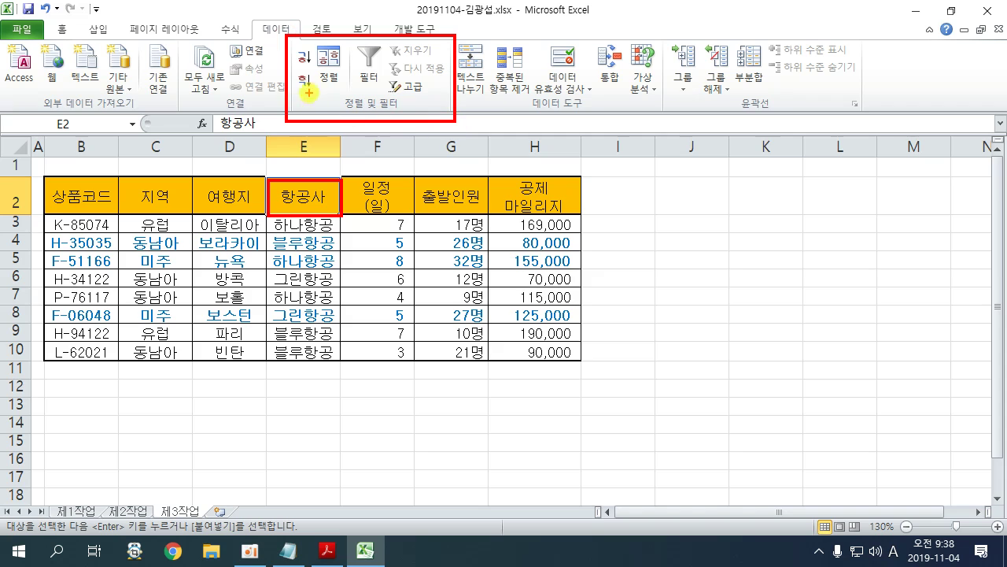
drag(291, 82, 222, 81)
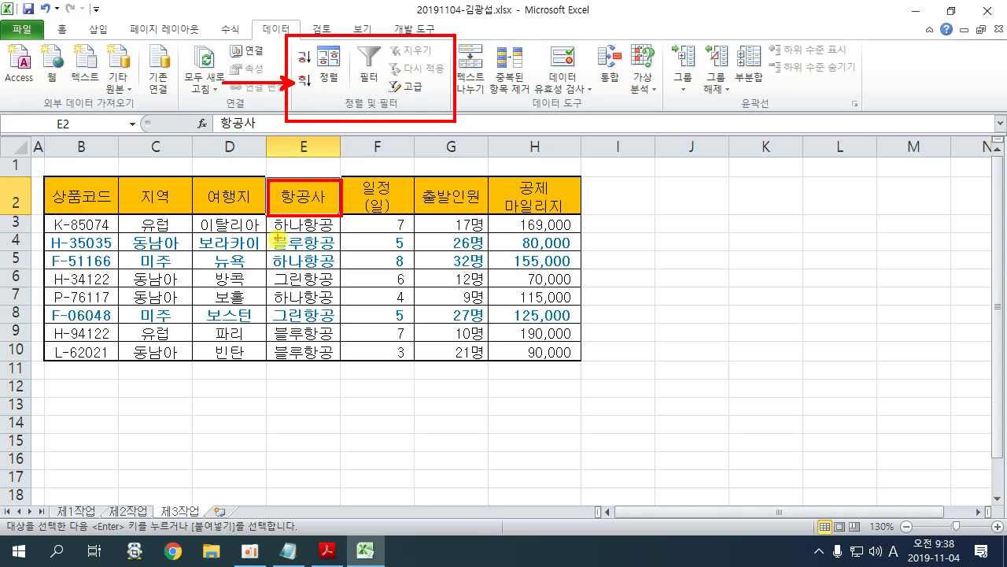
key(Escape)
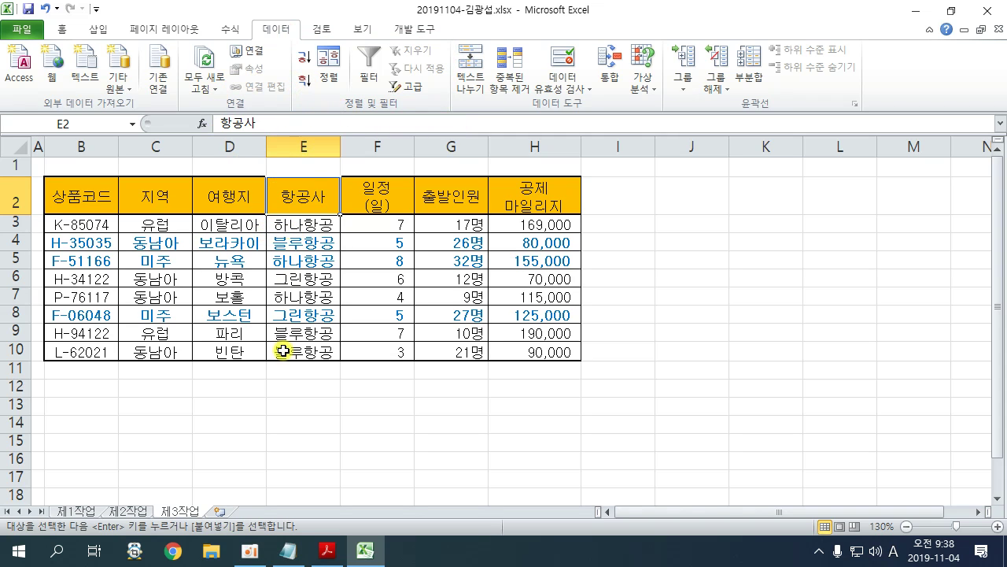
click(305, 82)
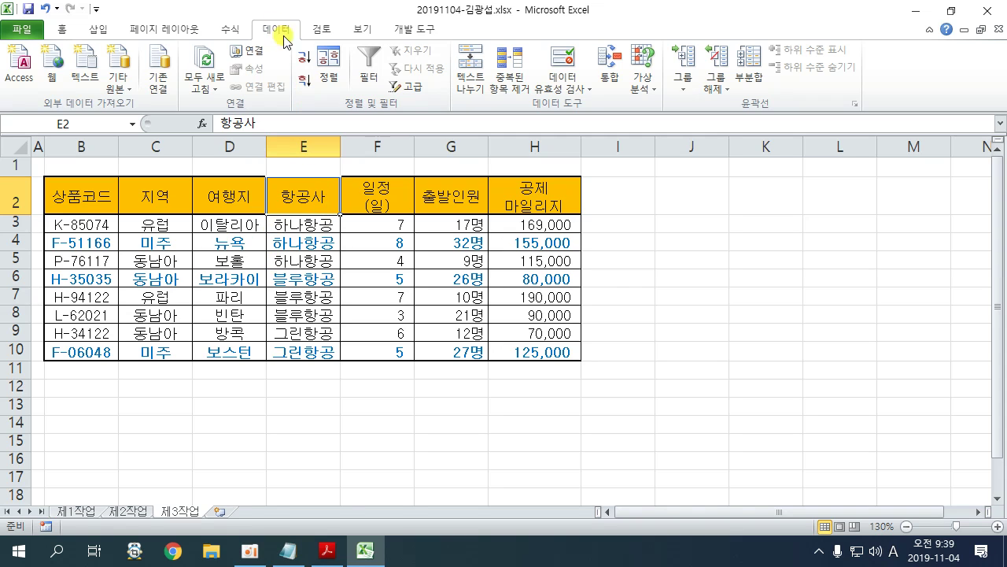
click(749, 69)
Step: Set the subtotal grouping field to 항공사, then bring the task PDF to the front
drag(456, 10, 615, 24)
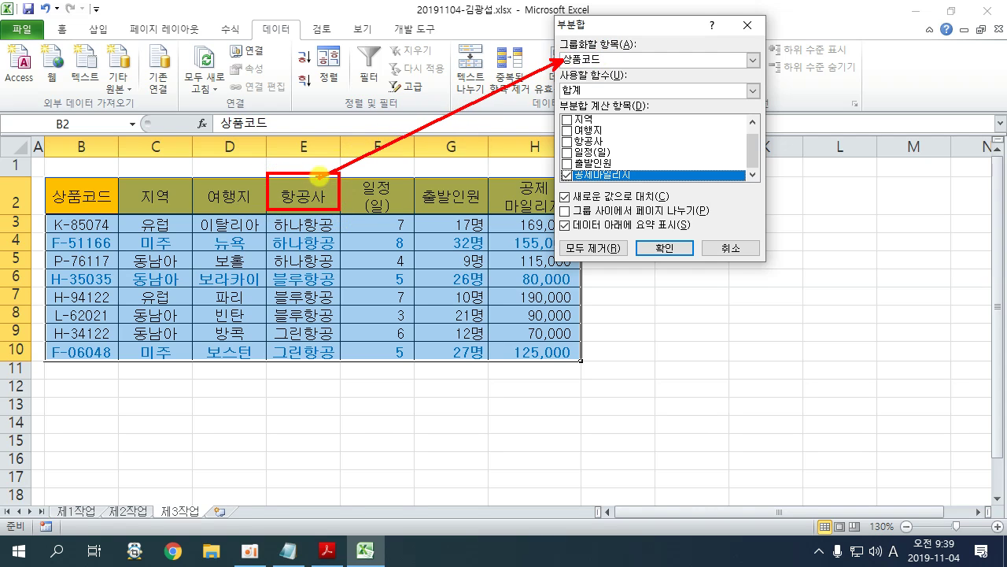
click(756, 60)
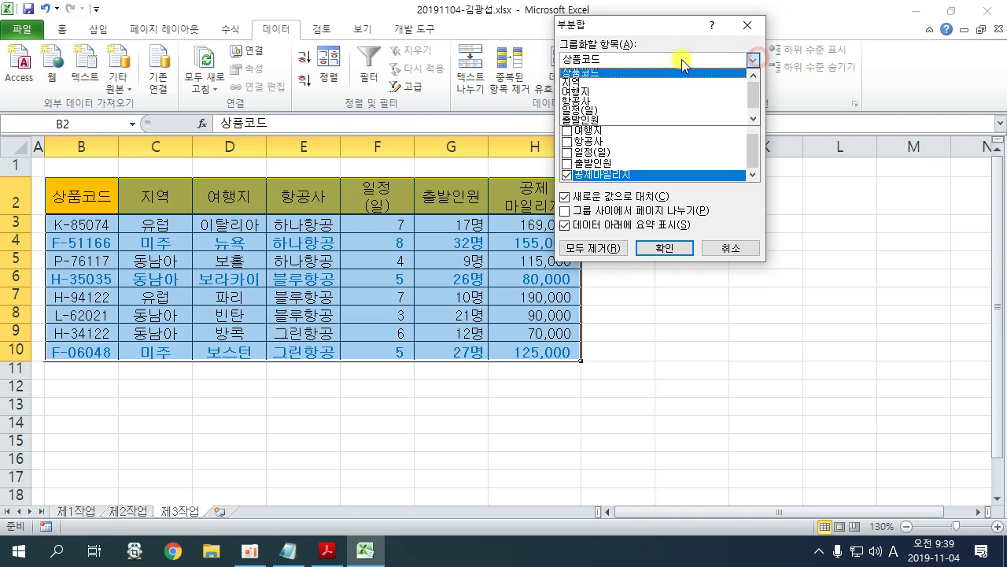
click(598, 101)
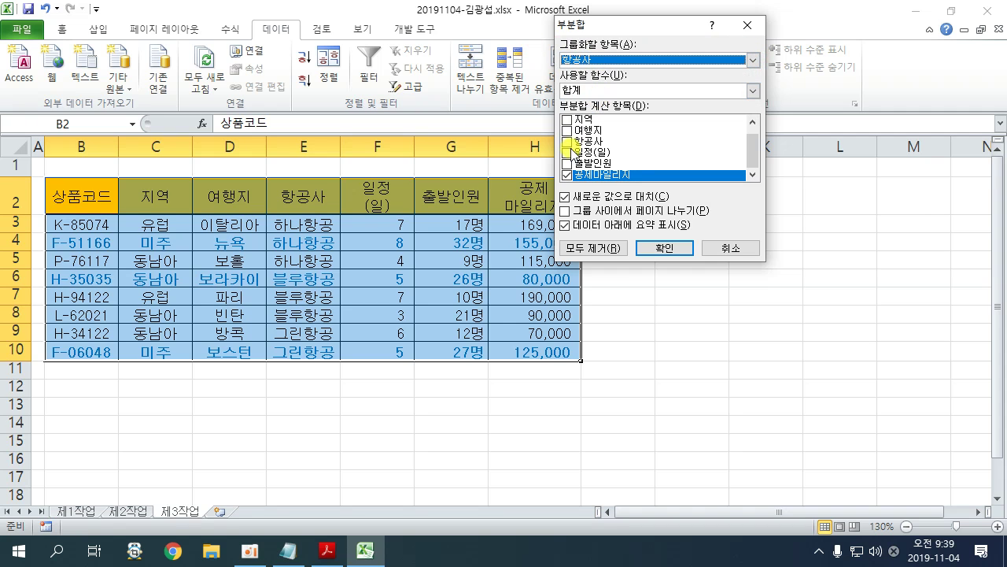
click(328, 549)
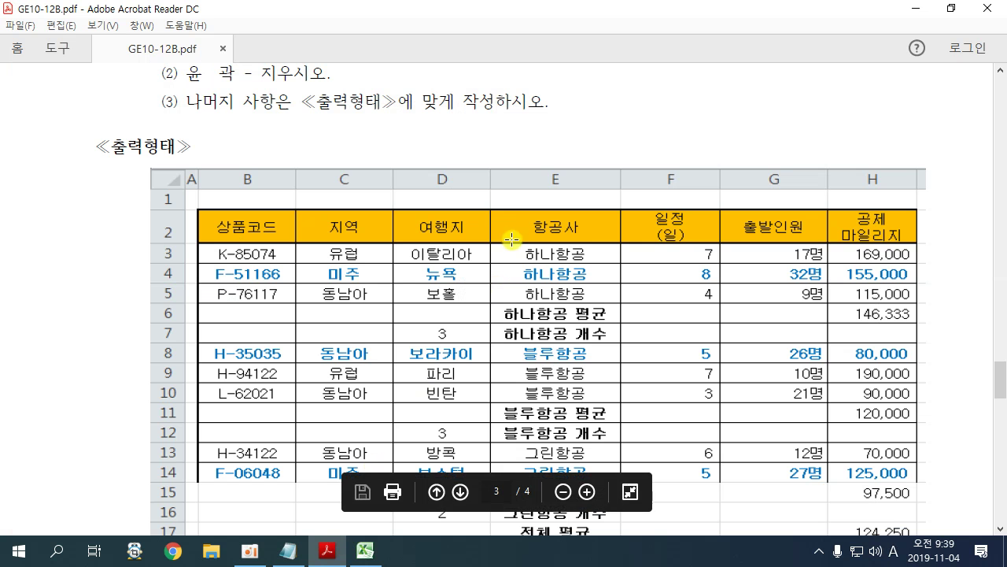
Step: Scroll up to the 제3작업 heading and annotate it and the 여행지 개수 condition
scroll(504, 252, up, 5)
scroll(467, 279, up, 1)
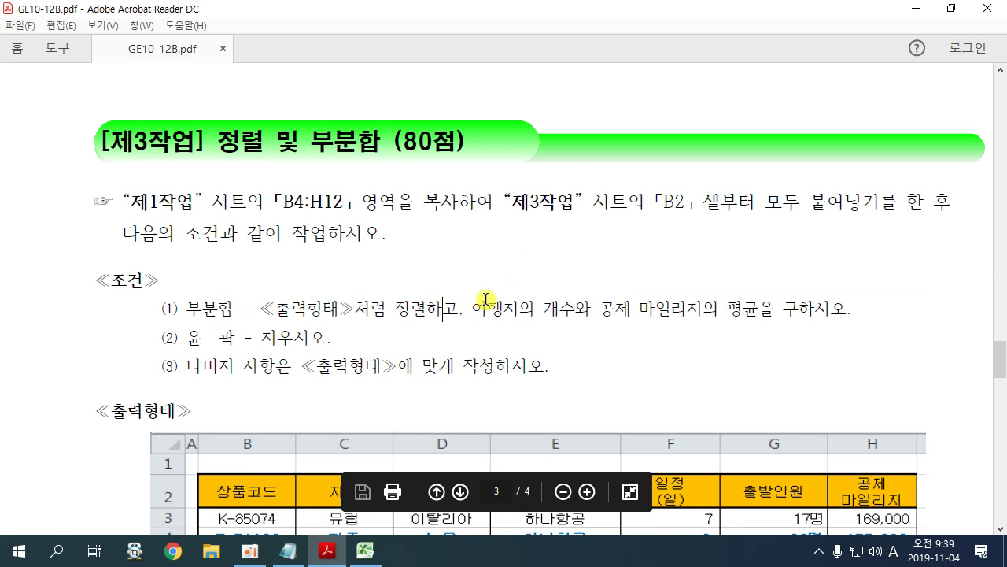
drag(464, 116, 473, 139)
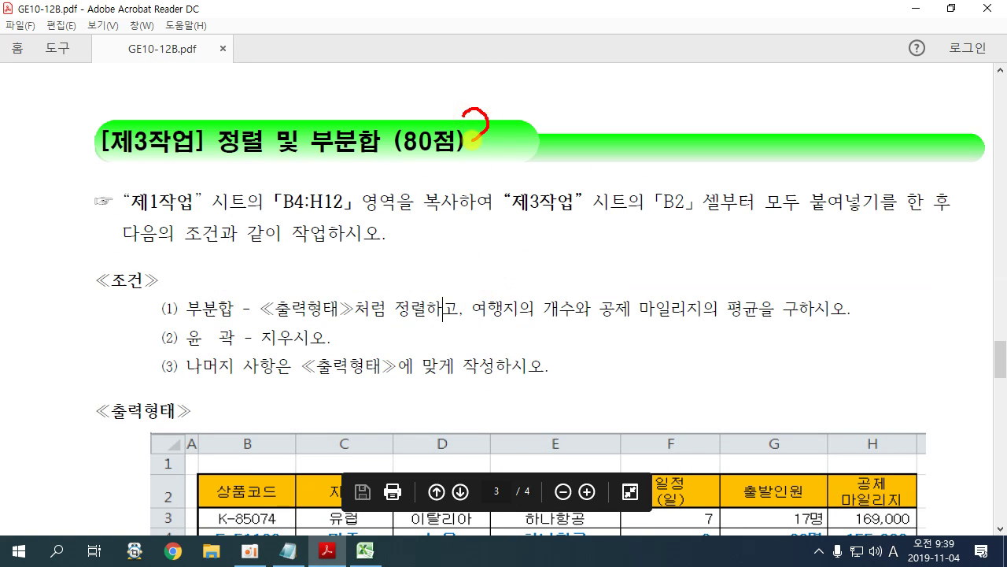
mouse_move(521, 108)
mouse_down()
mouse_move(551, 130)
mouse_move(541, 161)
mouse_up()
drag(429, 164, 593, 165)
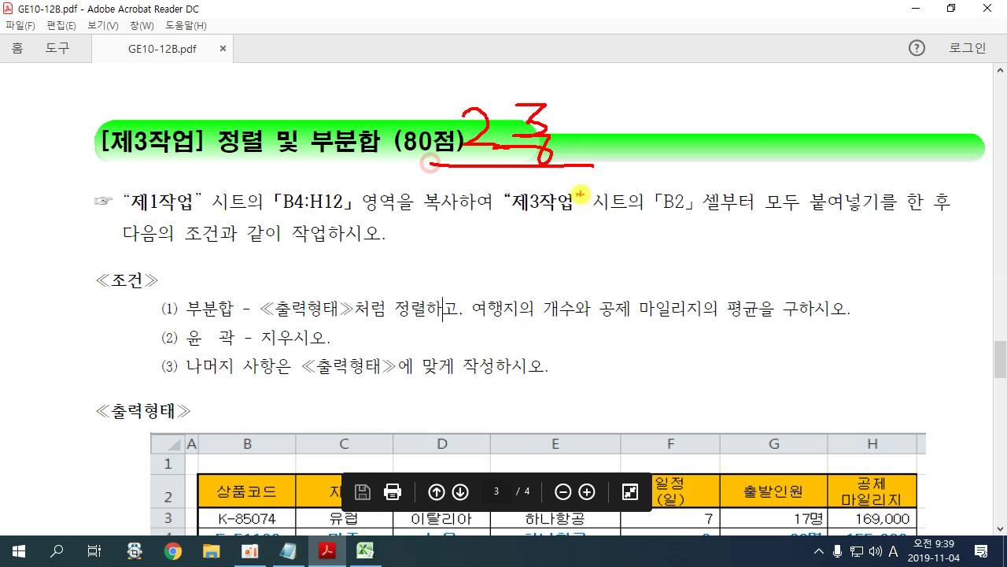
drag(474, 325, 516, 323)
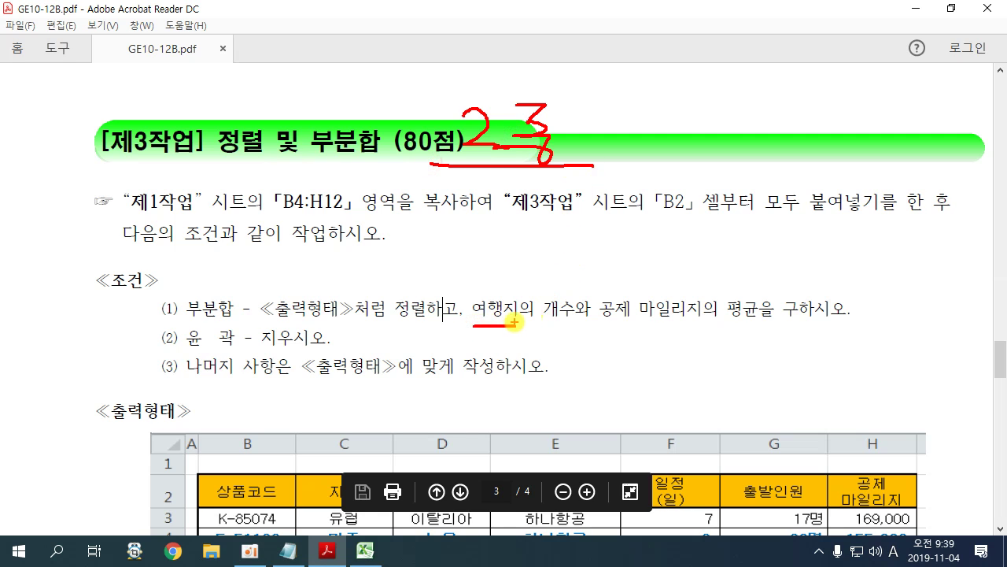
drag(618, 86, 647, 118)
drag(594, 140, 646, 177)
click(658, 98)
mouse_move(658, 98)
mouse_down()
mouse_move(713, 102)
mouse_move(725, 144)
mouse_move(740, 152)
mouse_up()
drag(597, 164, 712, 175)
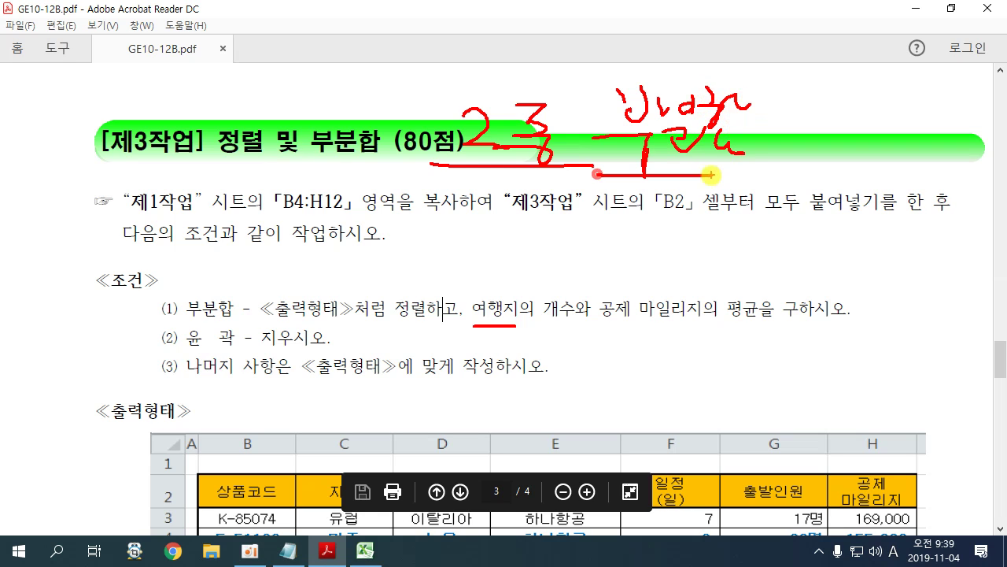
drag(513, 321, 570, 322)
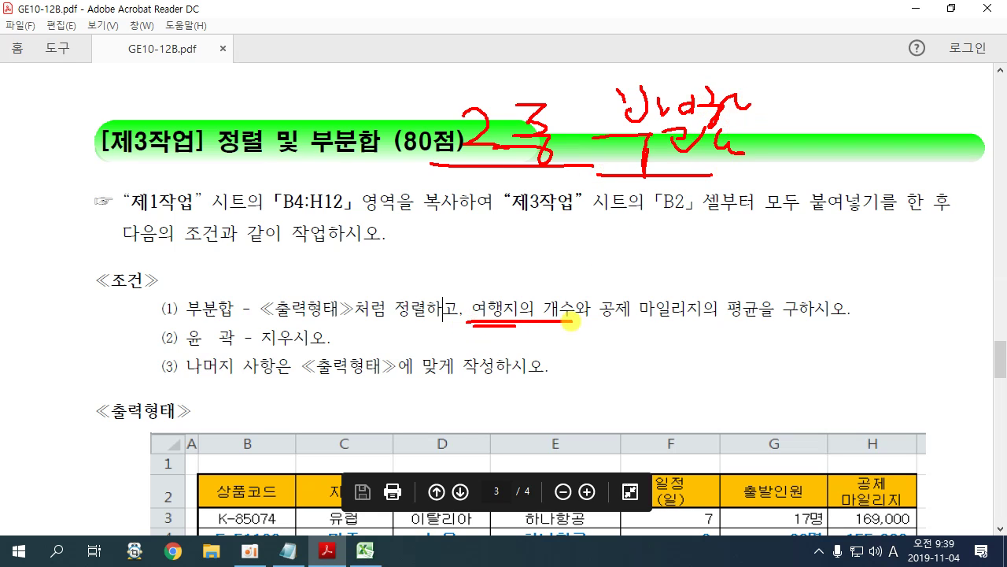
Step: Clear the ink and return to Excel's Subtotal dialog to choose the summary function
key(Escape)
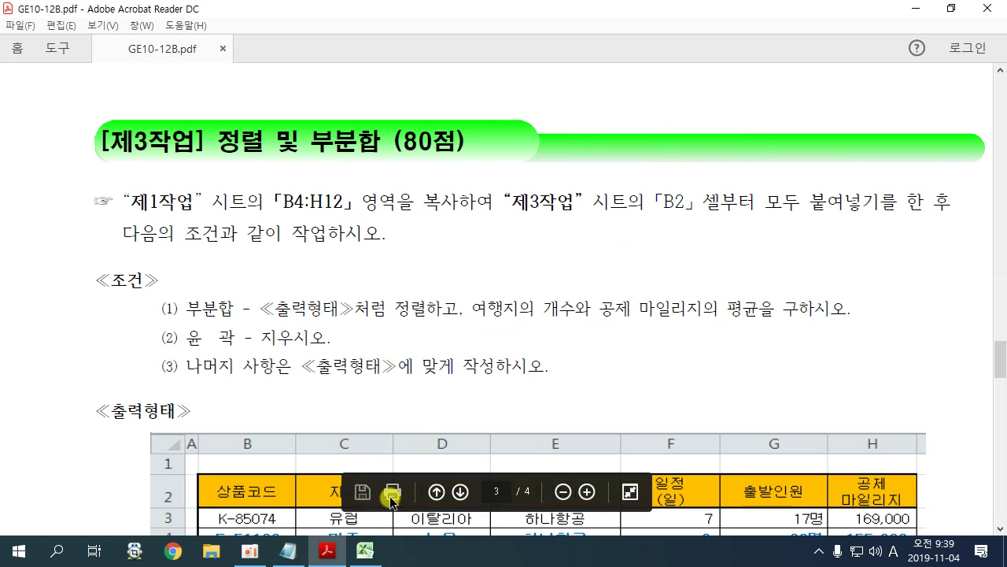
click(365, 551)
click(580, 92)
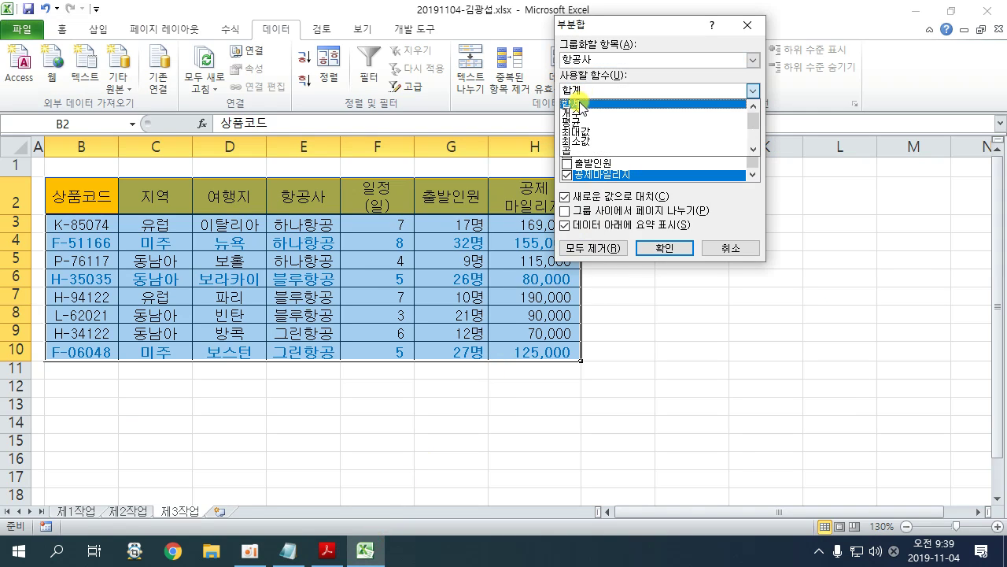
Step: Apply a 개수 subtotal on 여행지 only, unticking 공제마일리지, for counts 3, 3, 2 and 8
click(580, 113)
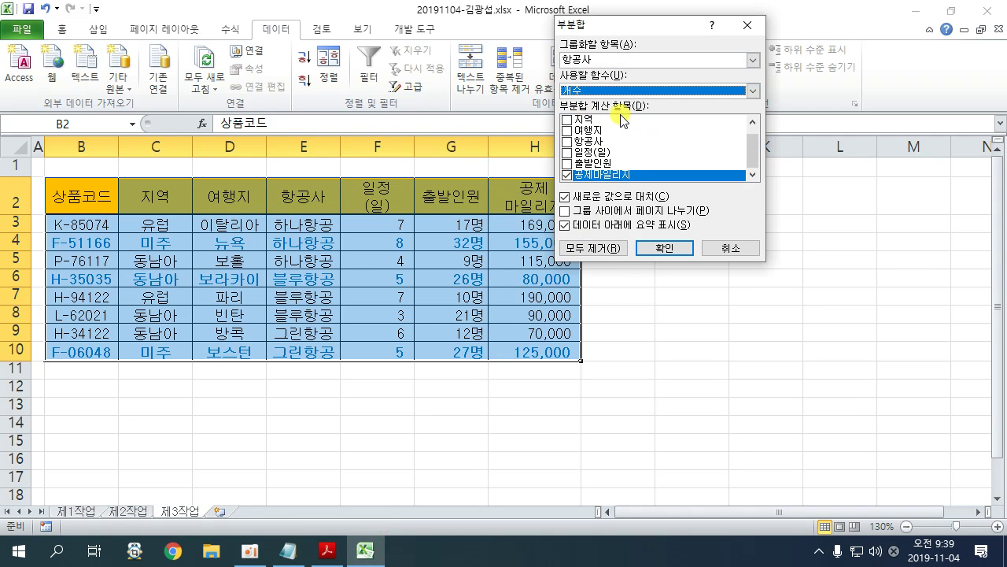
click(567, 129)
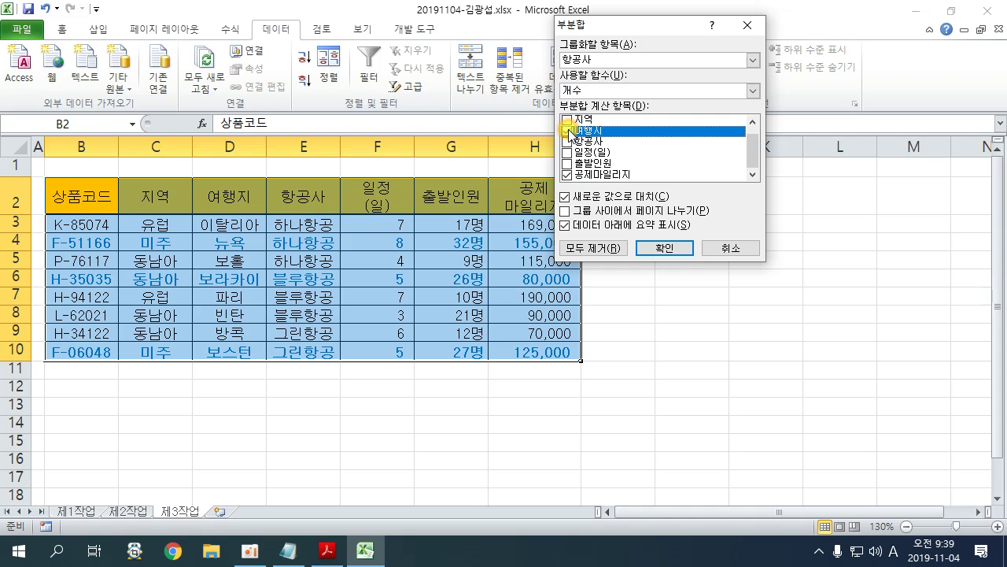
click(567, 174)
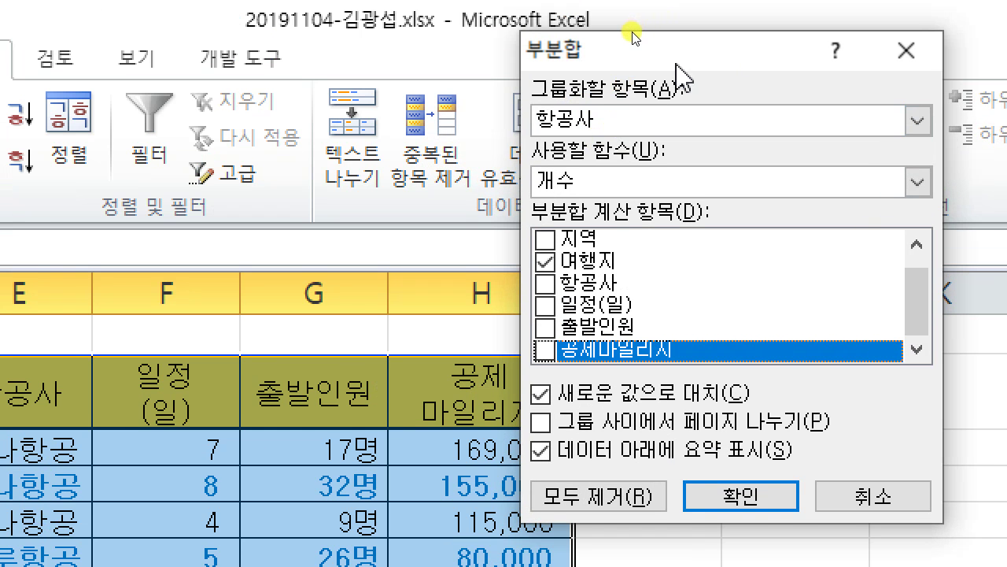
drag(635, 37, 485, 35)
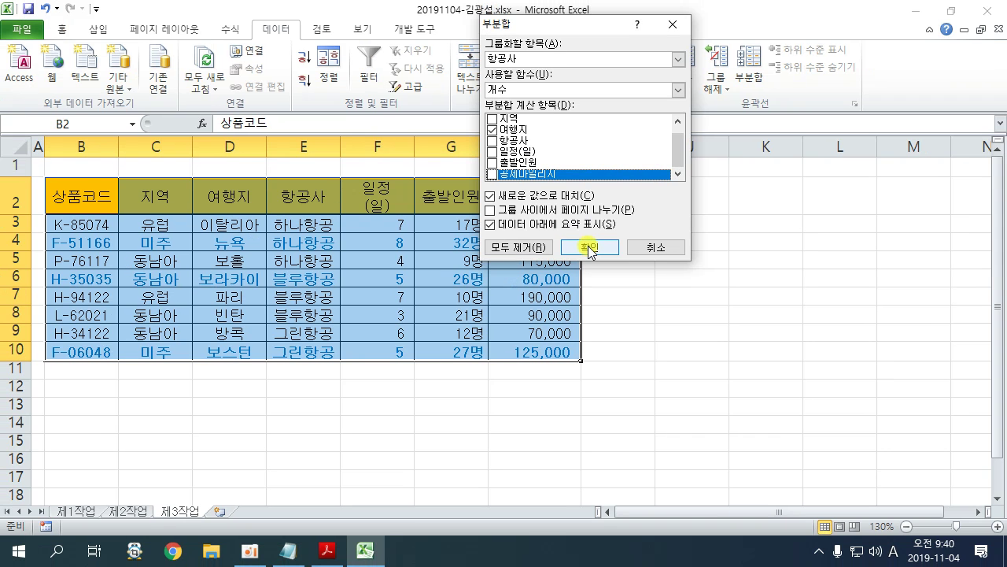
click(589, 249)
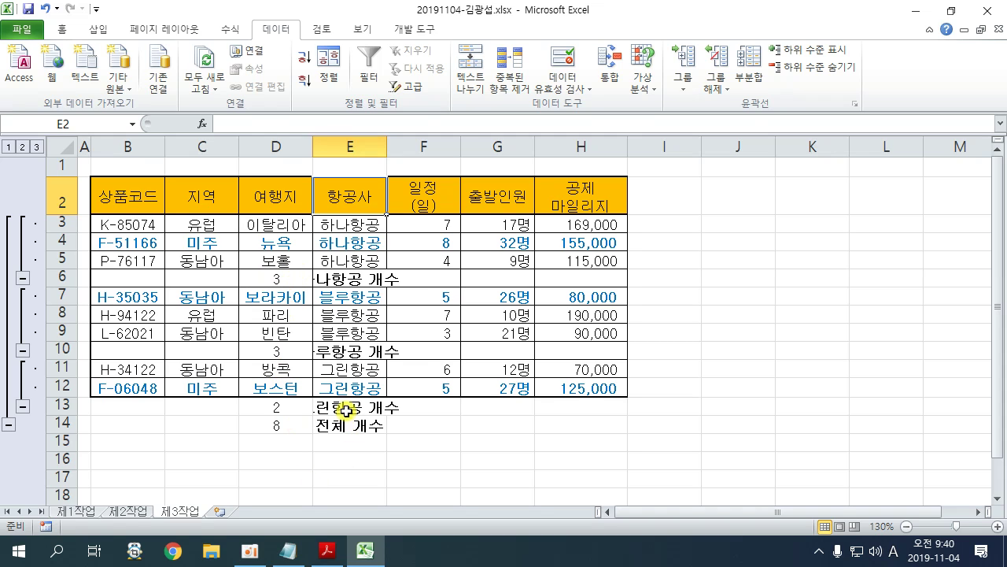
Step: Reopen Subtotal and check the PDF requirement to average 공제 마일리지
click(758, 81)
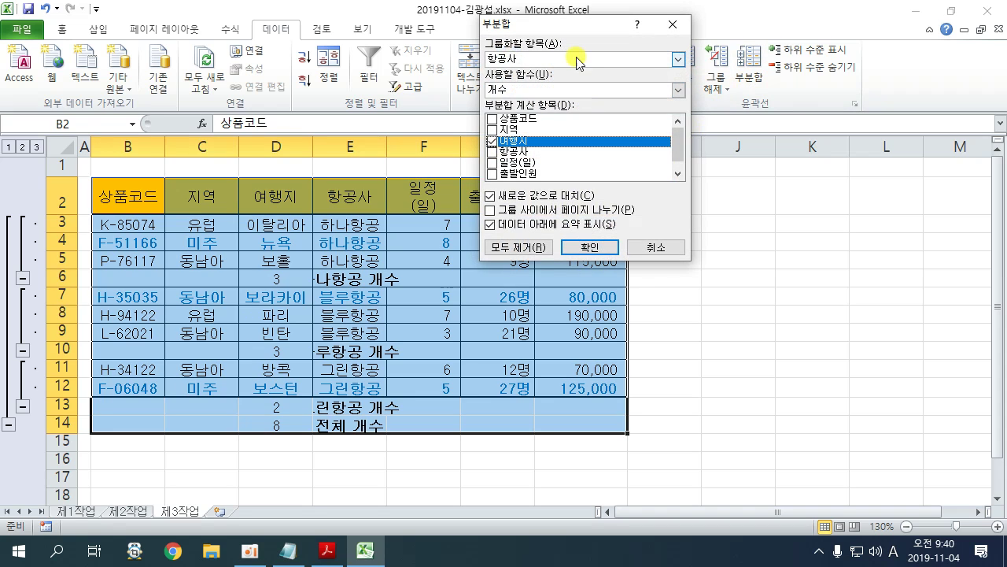
click(337, 548)
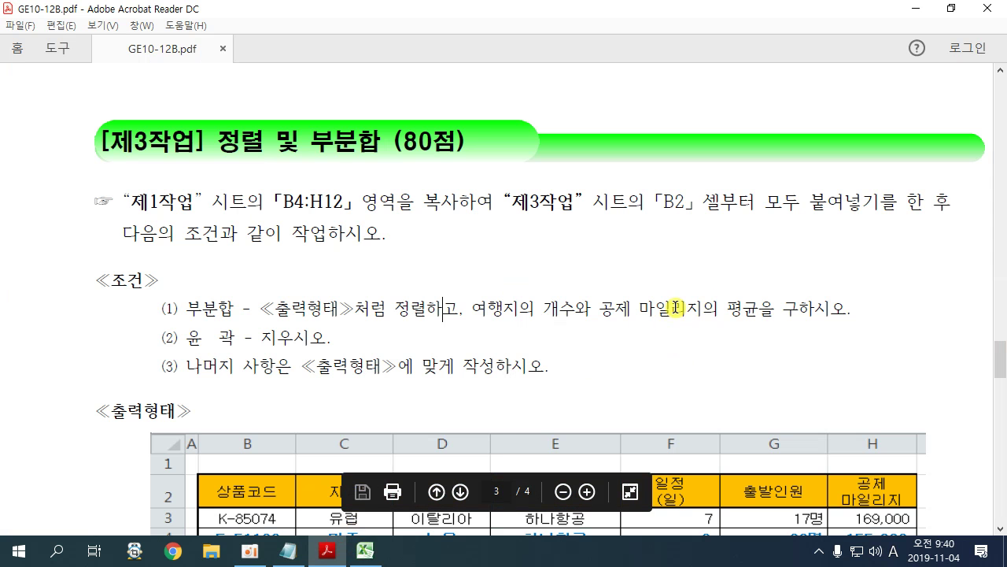
drag(602, 311, 774, 312)
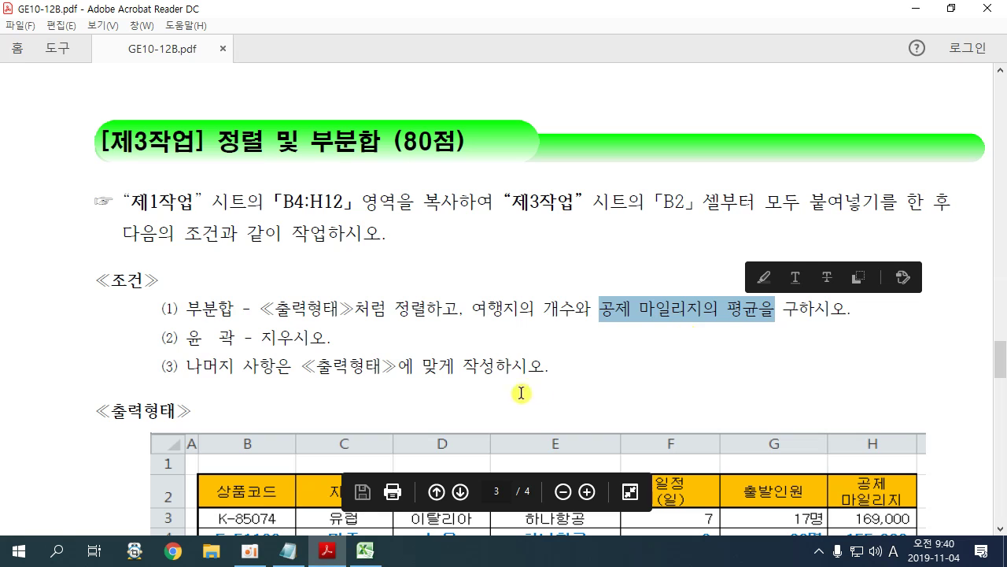
click(365, 551)
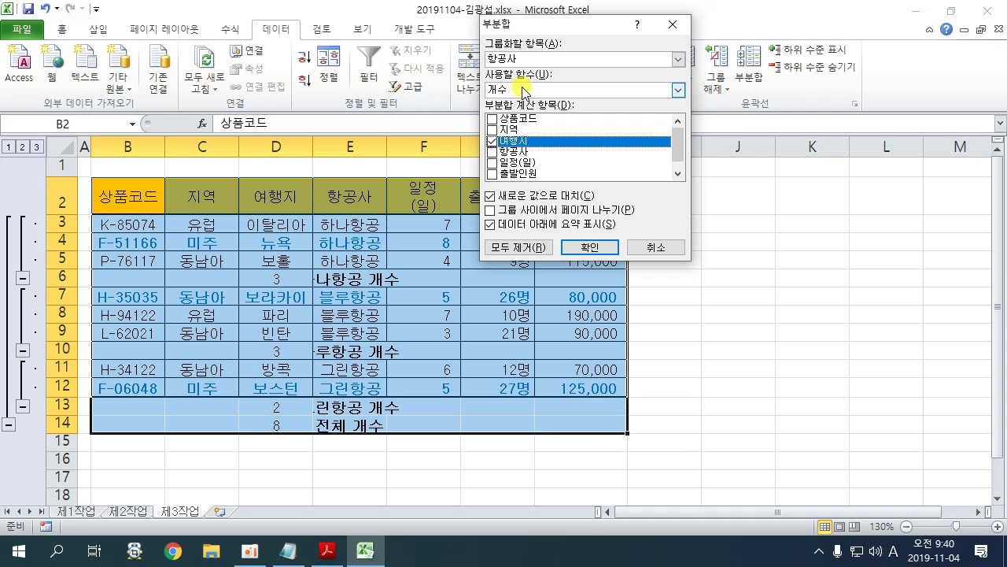
click(318, 555)
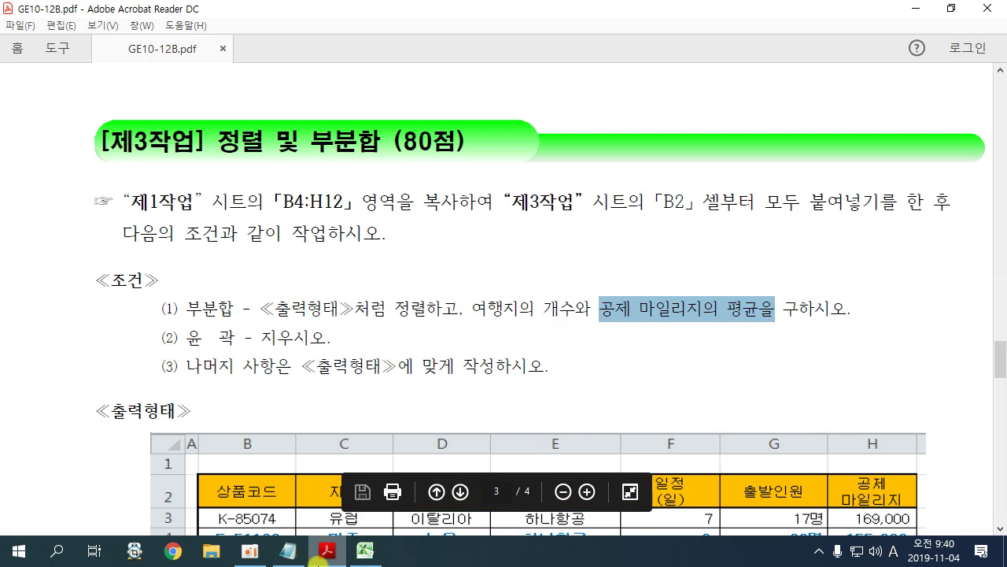
click(365, 550)
Step: Add 평균 subtotals of 공제마일리지 only, with 새로운 값으로 대치 unticked to keep the counts
click(527, 89)
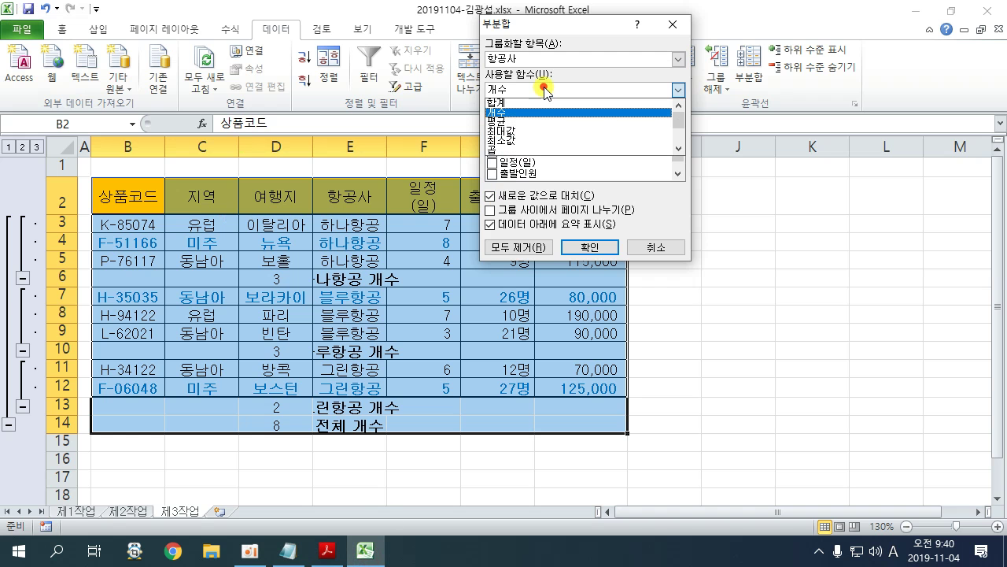
click(518, 121)
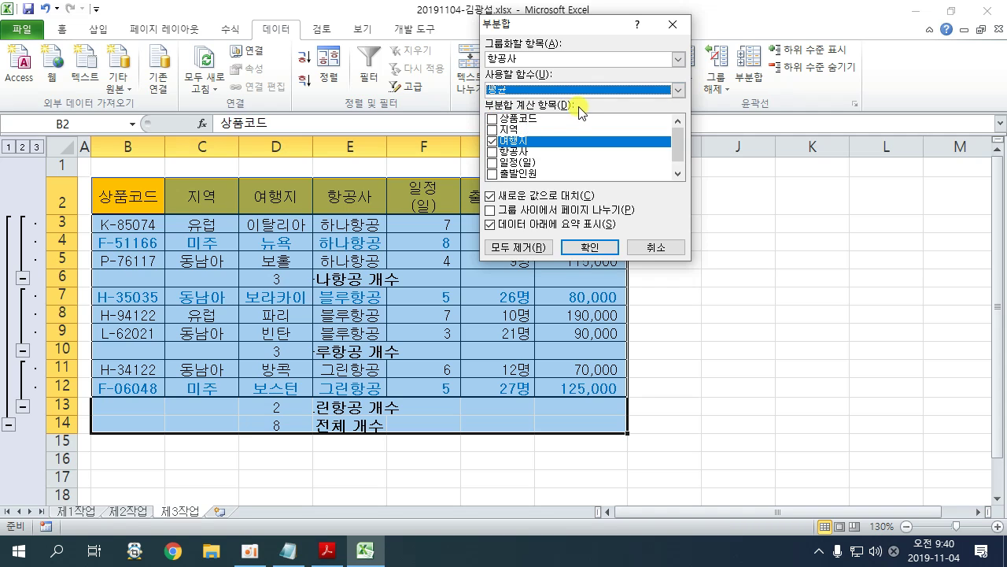
click(496, 144)
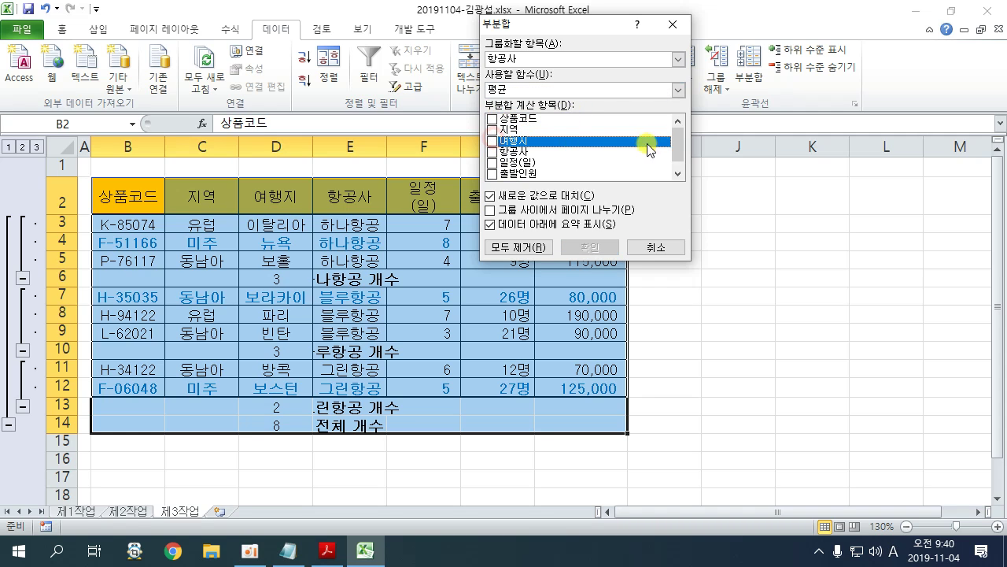
scroll(648, 149, down, 1)
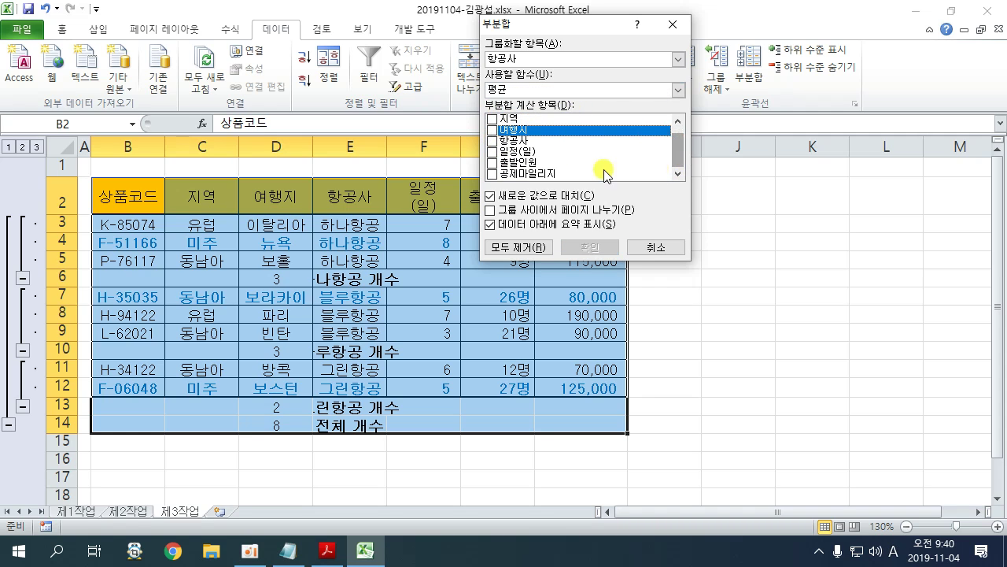
click(493, 174)
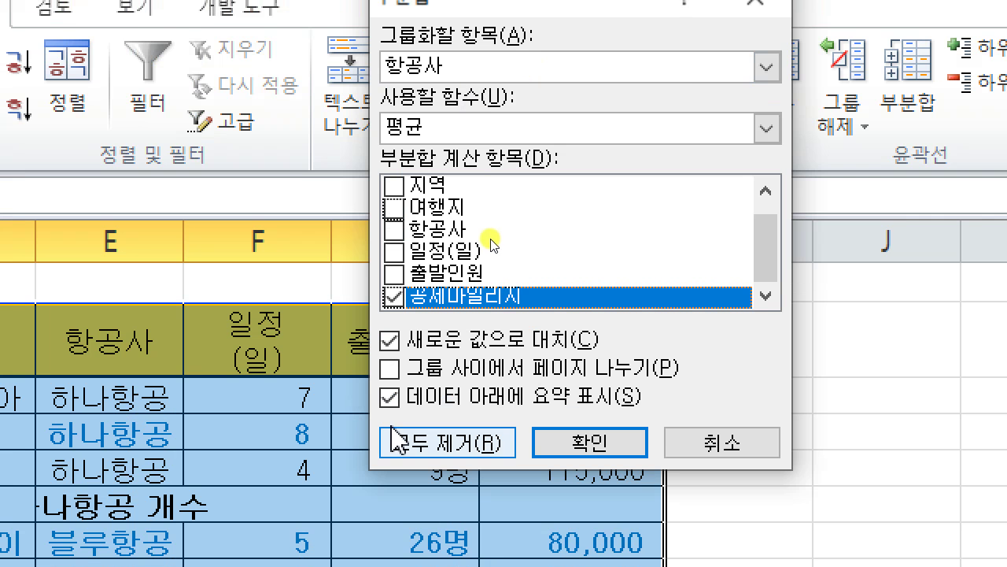
click(389, 336)
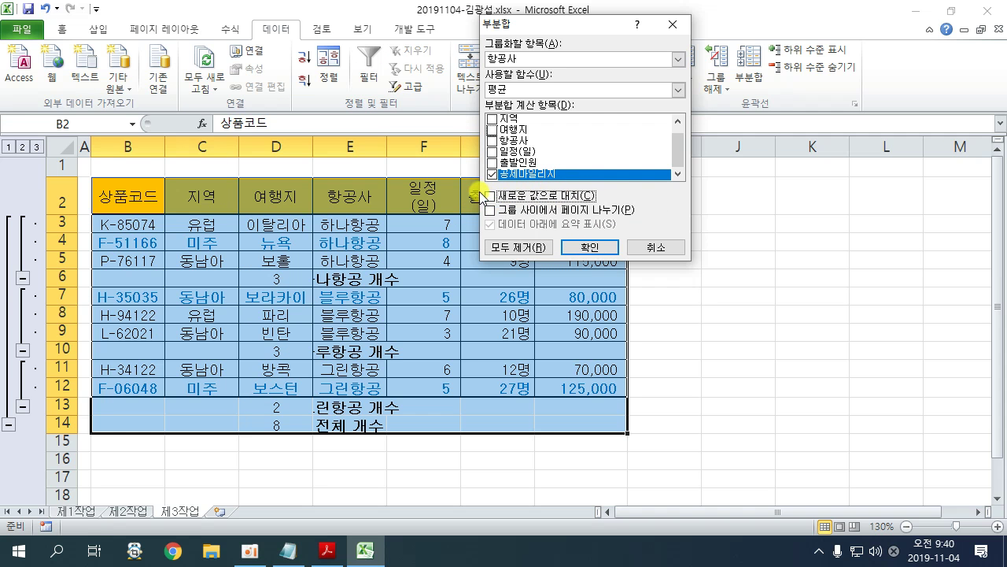
click(588, 247)
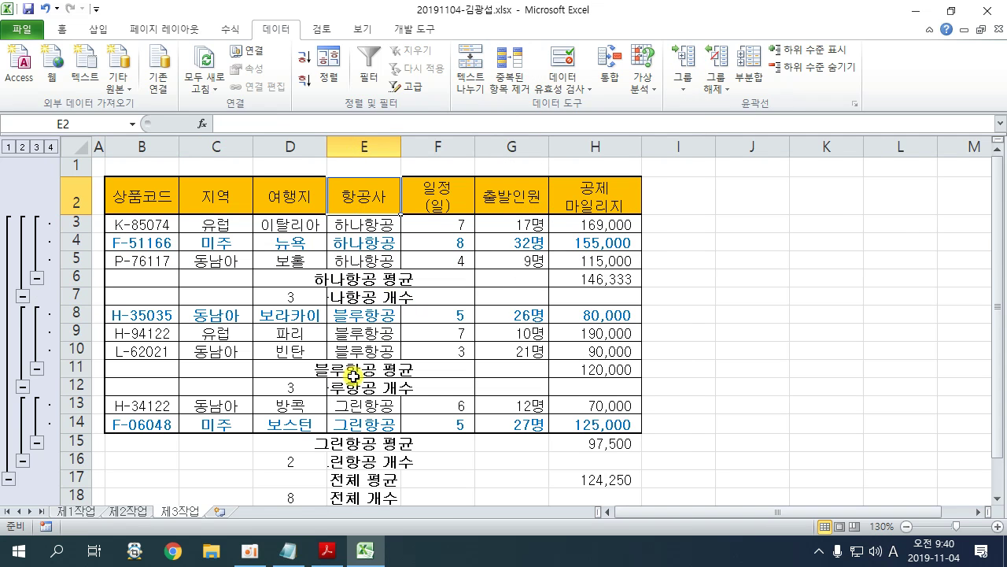
Step: Autofit column E so labels like 하나항공 평균 show in full
double_click(401, 145)
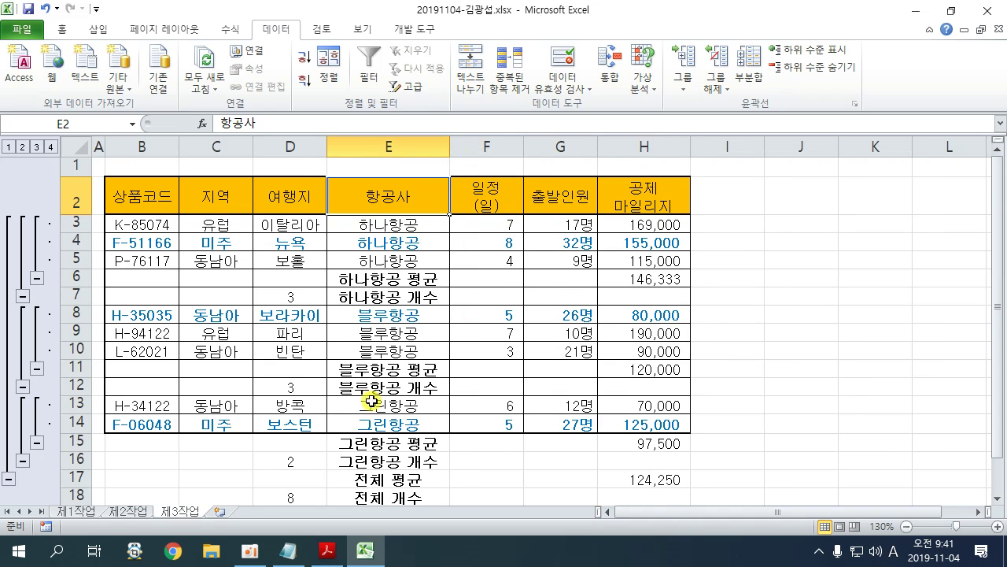
scroll(370, 401, down, 2)
scroll(407, 359, up, 2)
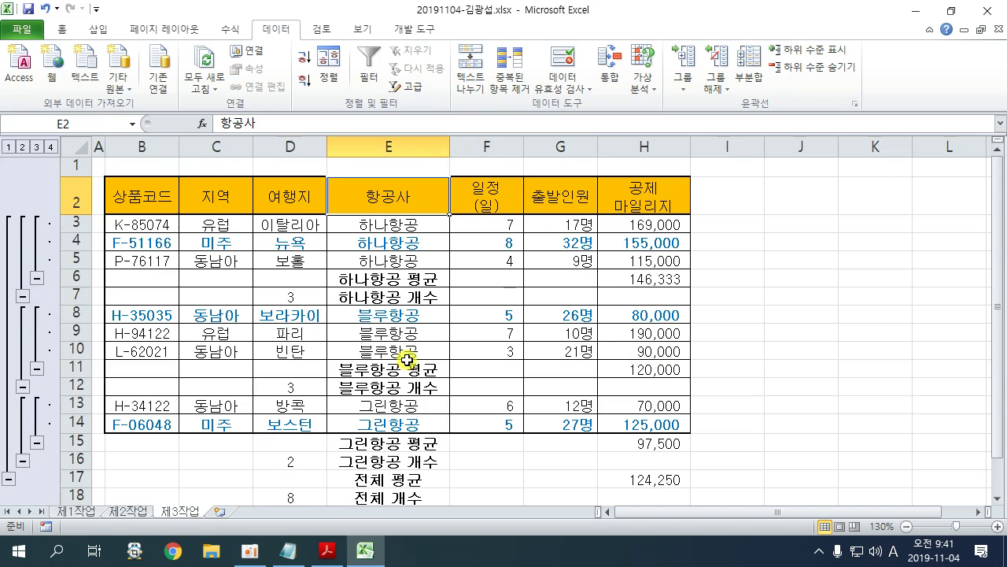
Step: Check the PDF requirement to remove the outline, then return to Excel
click(326, 551)
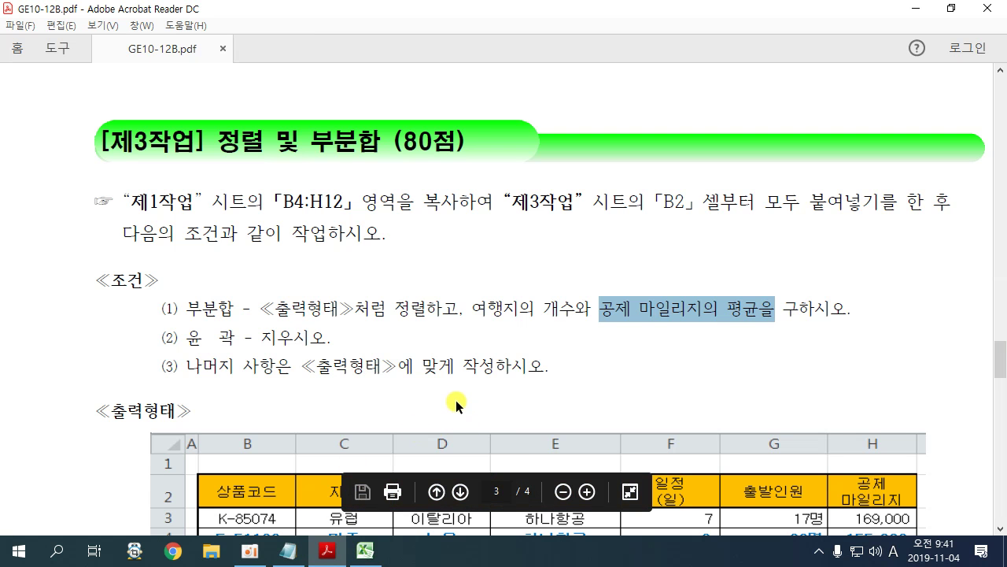
drag(186, 337, 329, 337)
scroll(382, 375, down, 10)
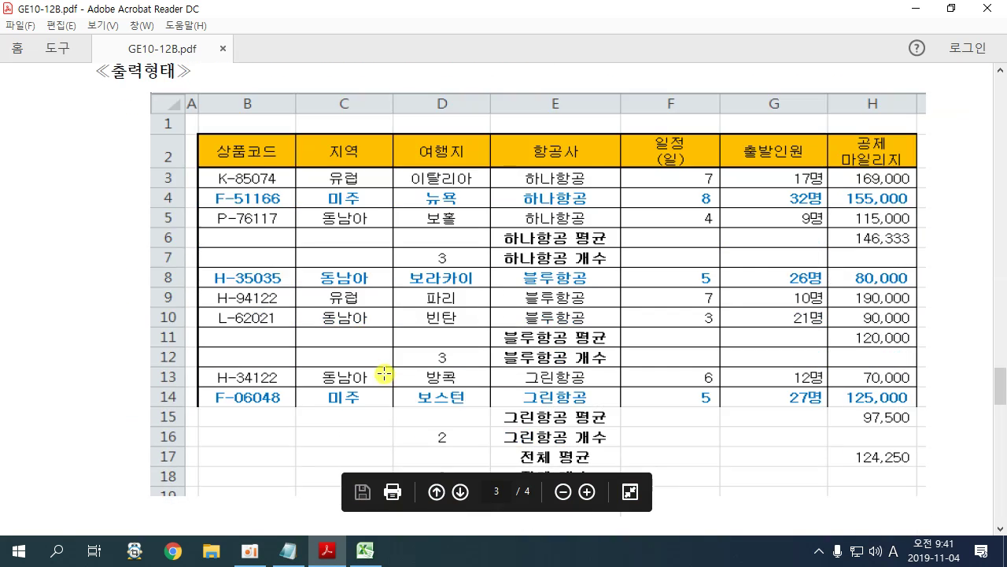
click(365, 551)
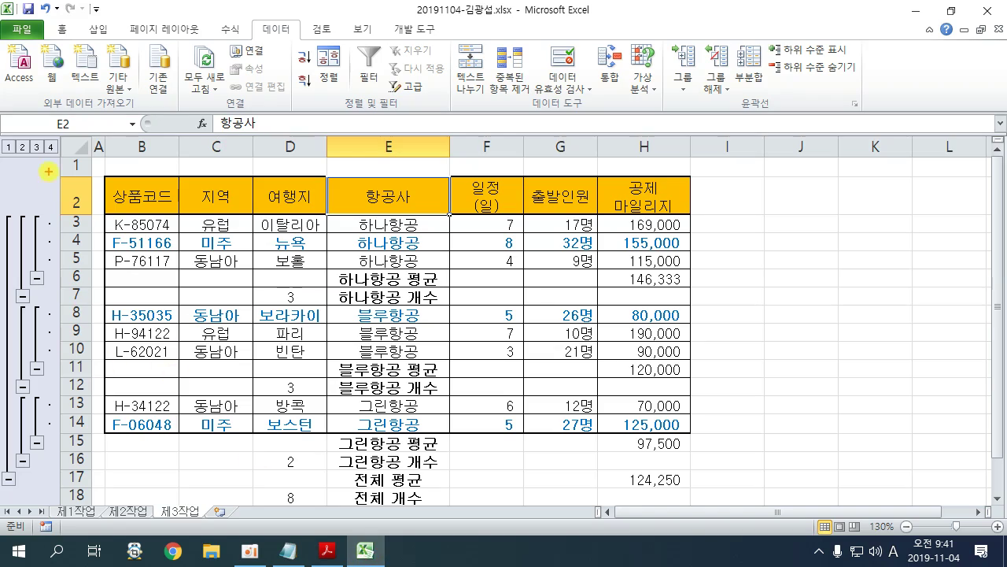
Step: Clear the subtotal table's outline with 그룹 해제 > 윤곽 지우기 and deselect the table
mouse_move(48, 171)
mouse_down()
mouse_move(7, 503)
mouse_move(85, 144)
mouse_move(145, 366)
mouse_up()
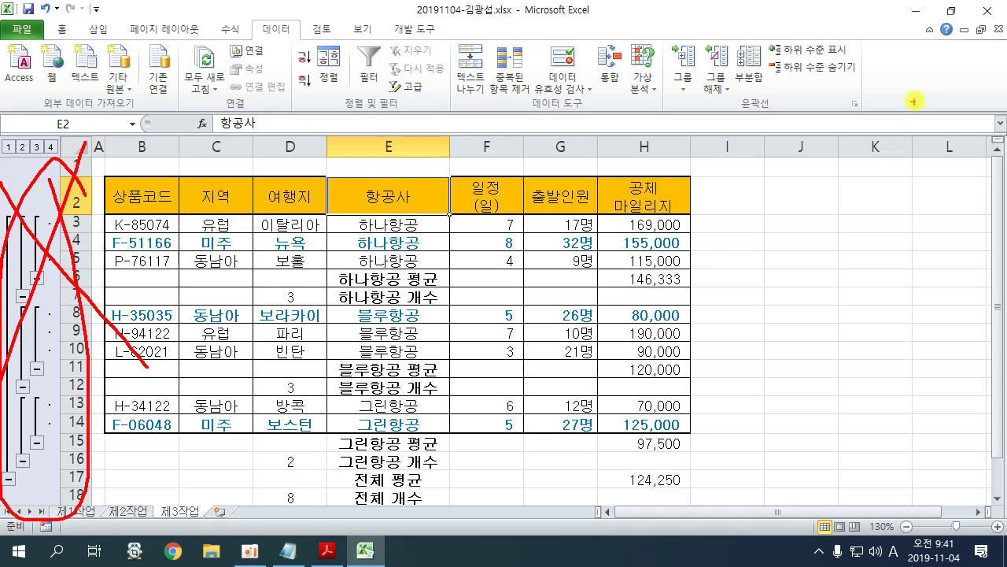
mouse_move(649, 12)
mouse_down()
mouse_move(681, 113)
mouse_move(901, 135)
mouse_up()
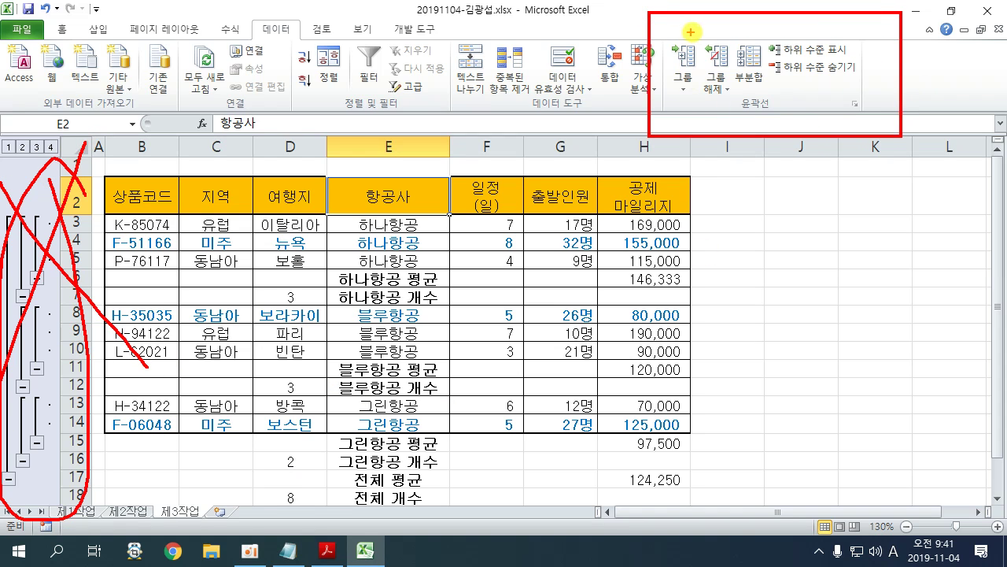
mouse_move(694, 32)
mouse_down()
mouse_move(739, 102)
mouse_move(776, 241)
mouse_up()
key(Escape)
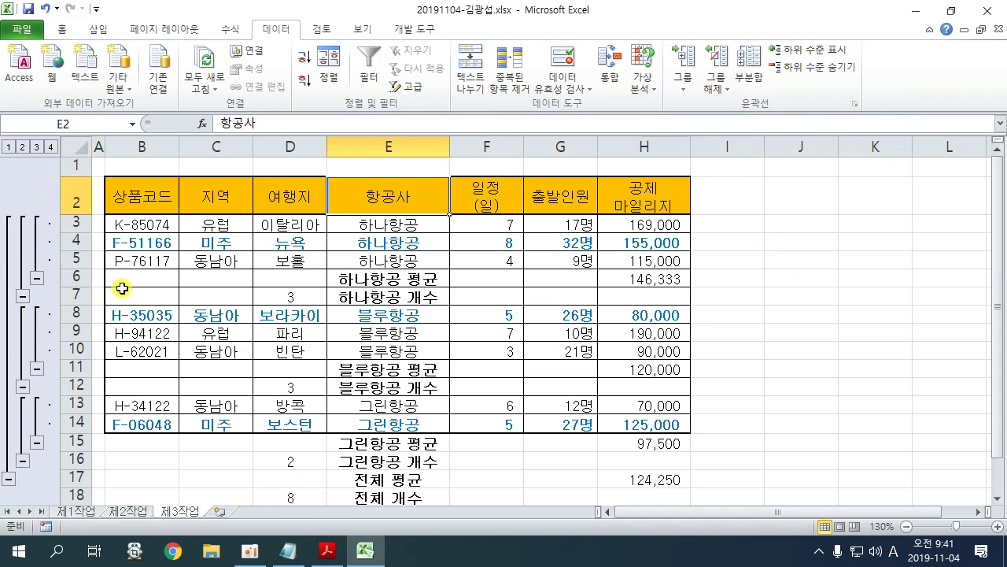
click(717, 83)
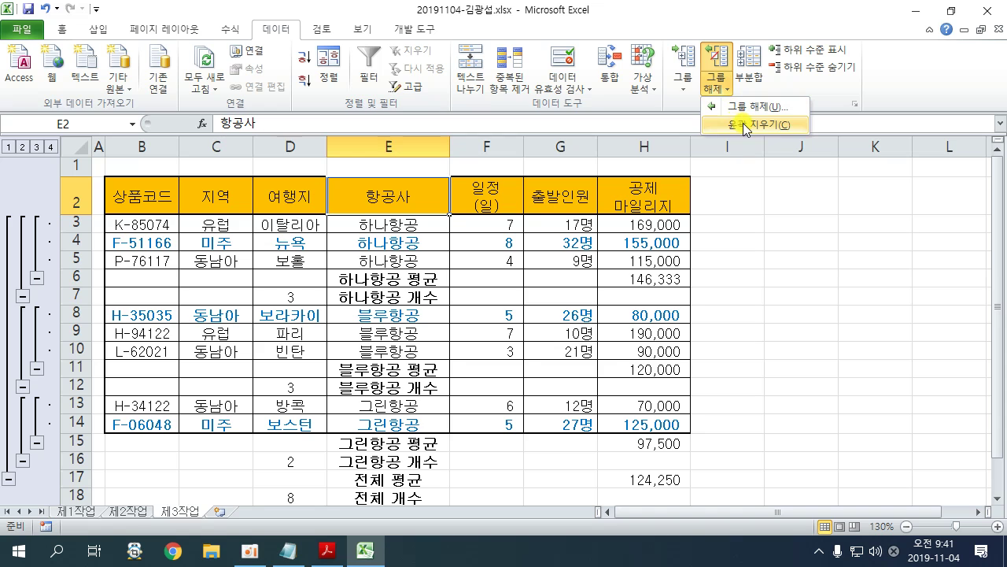
click(744, 126)
click(667, 277)
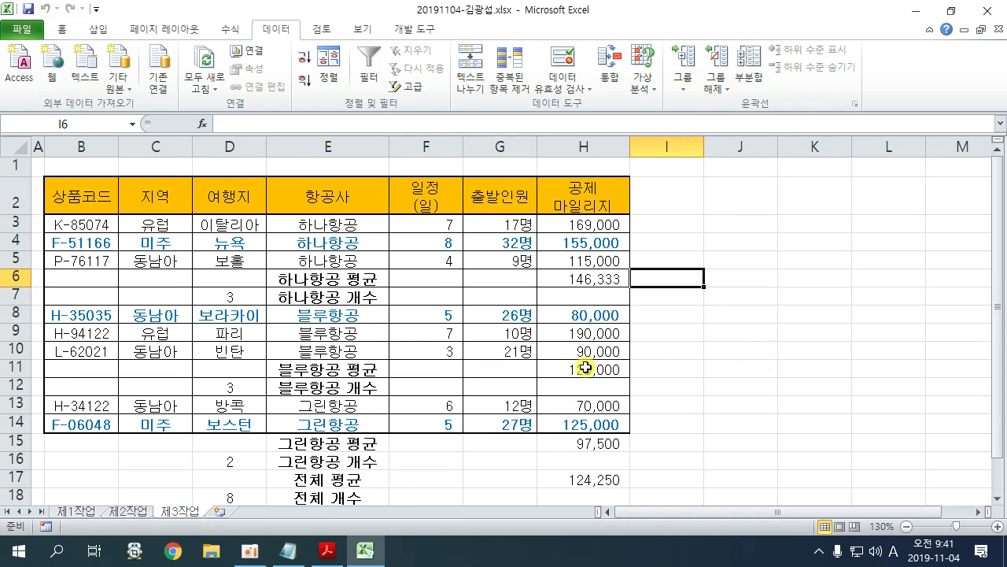
Step: Annotate the 제3작업 section in the exam PDF, then clear the ink
click(327, 550)
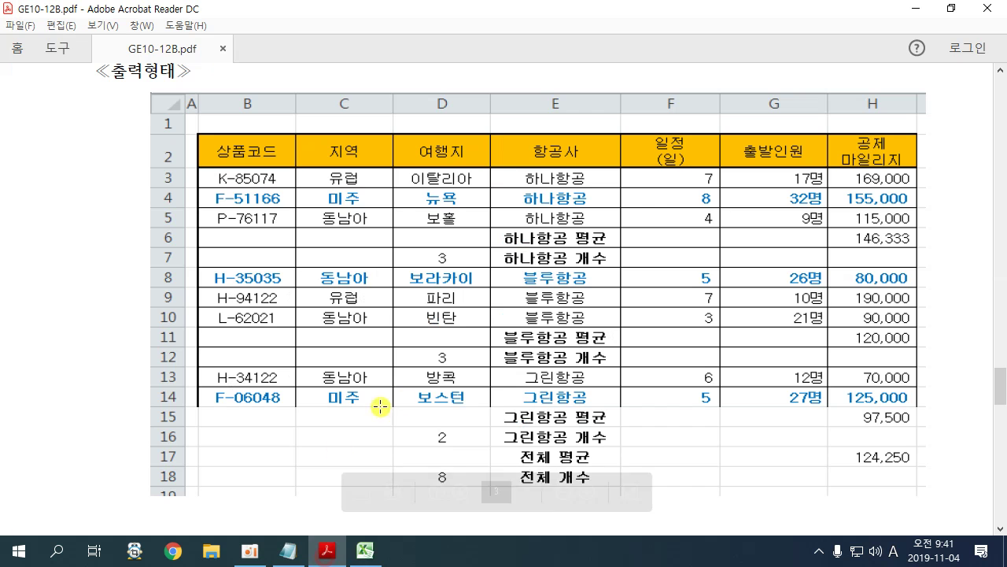
scroll(390, 340, up, 5)
scroll(395, 342, up, 4)
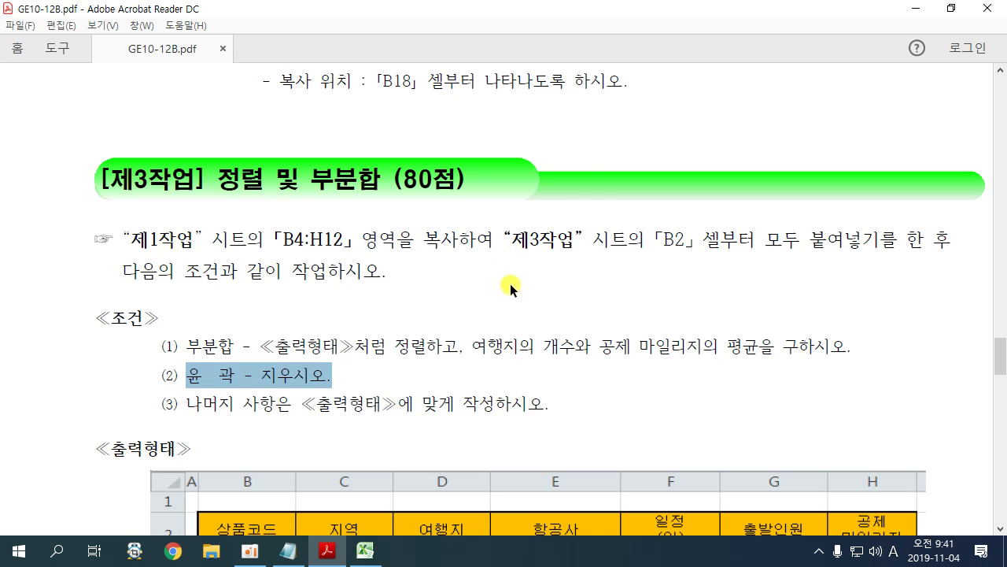
mouse_move(596, 69)
mouse_down()
mouse_move(580, 124)
mouse_move(598, 87)
mouse_move(622, 159)
mouse_up()
drag(492, 174, 651, 172)
drag(503, 192, 651, 197)
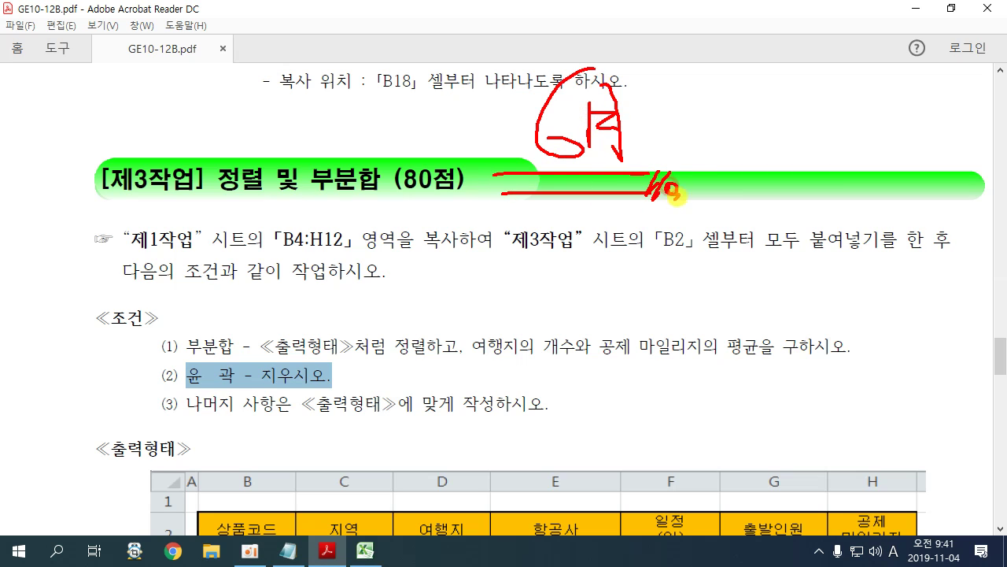
mouse_move(672, 147)
mouse_down()
mouse_move(693, 162)
mouse_move(724, 162)
mouse_up()
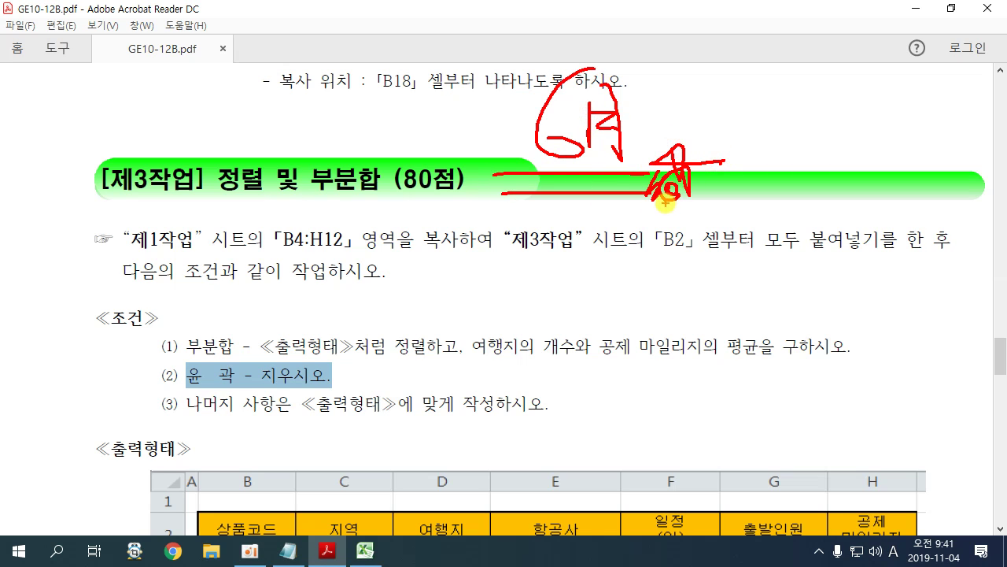
key(Escape)
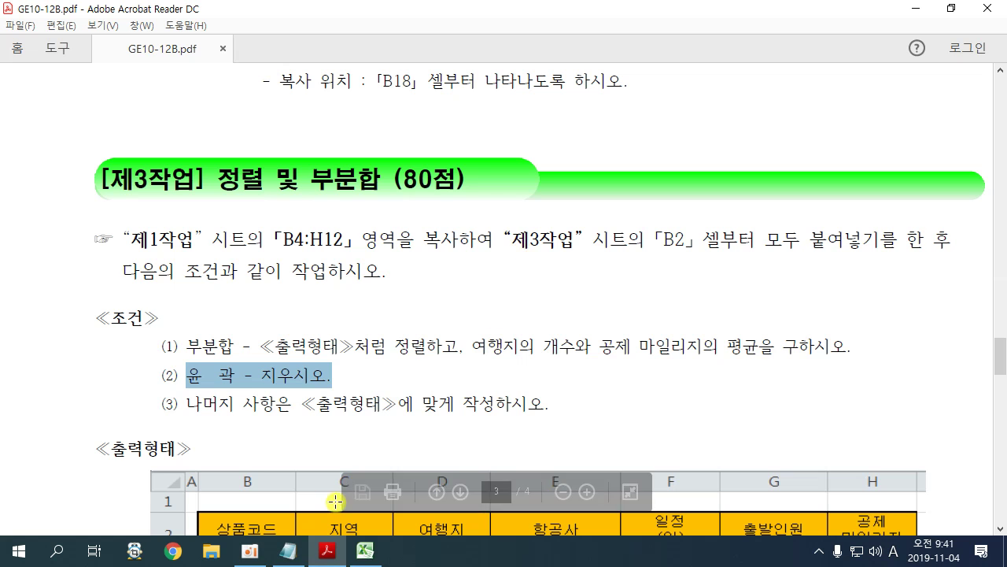
Step: Check the Notepad notes, then scroll the PDF down to the [제4작업] 그래프 (100점) heading
click(288, 550)
scroll(393, 399, down, 2)
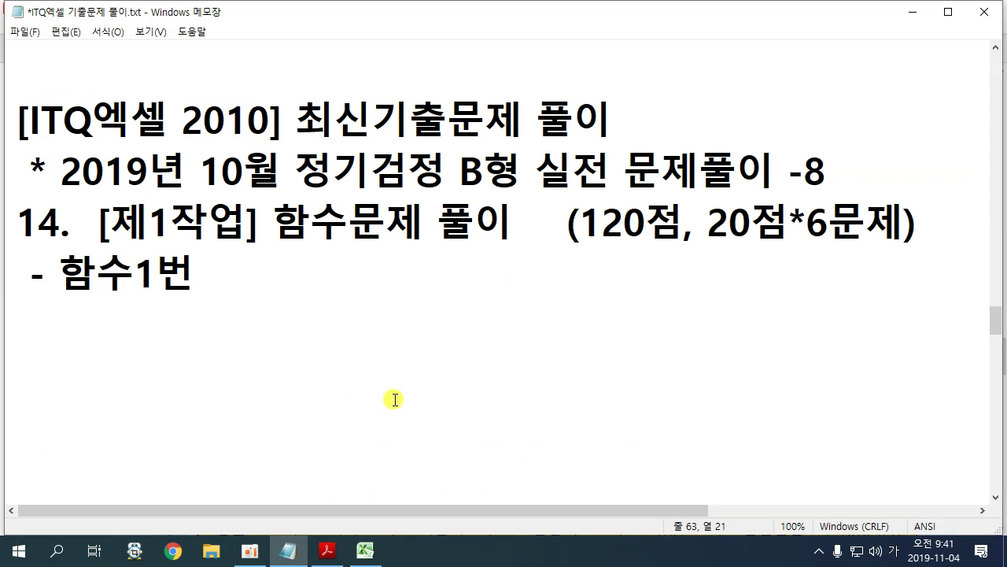
scroll(396, 344, up, 5)
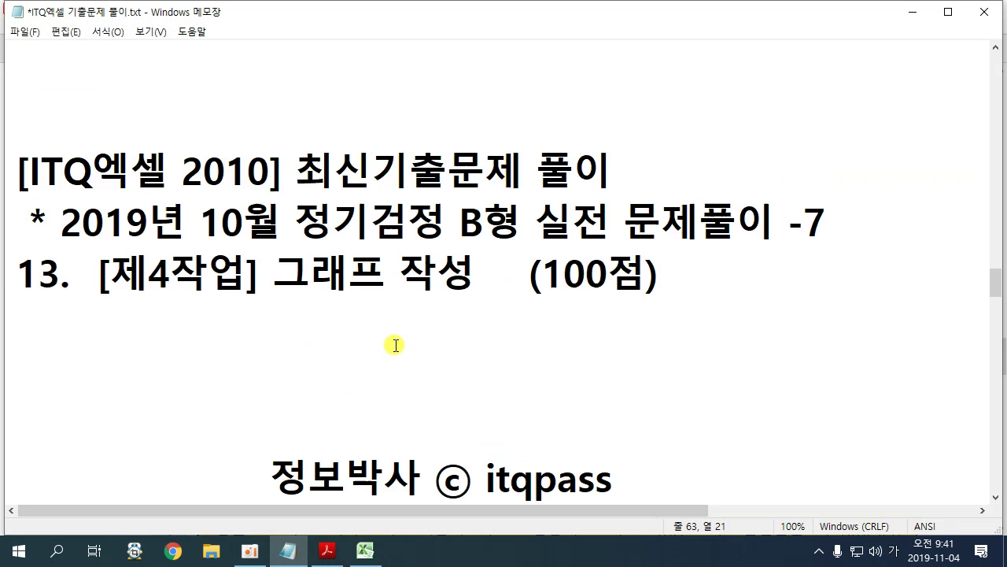
drag(515, 277, 674, 279)
click(641, 271)
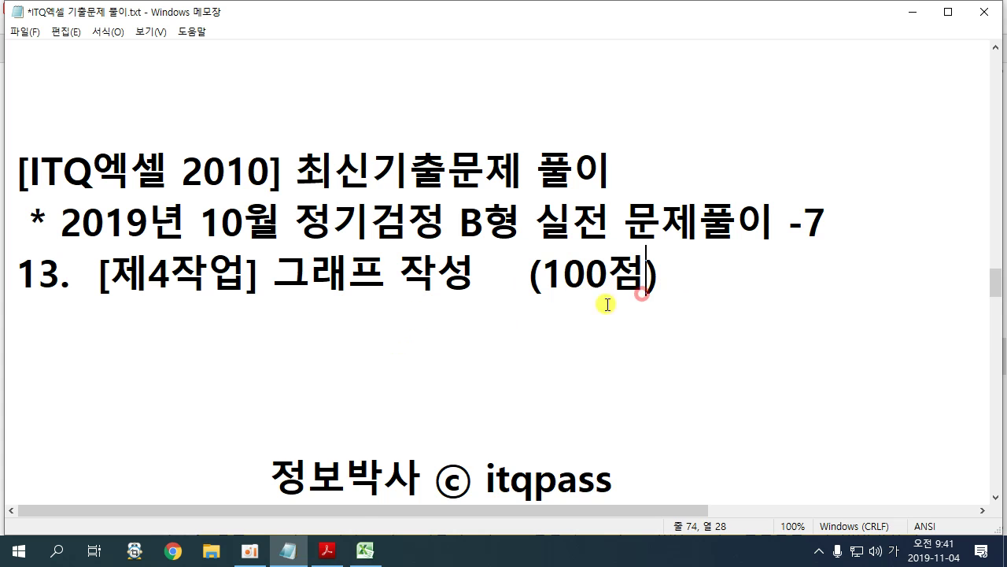
click(331, 553)
scroll(480, 393, down, 12)
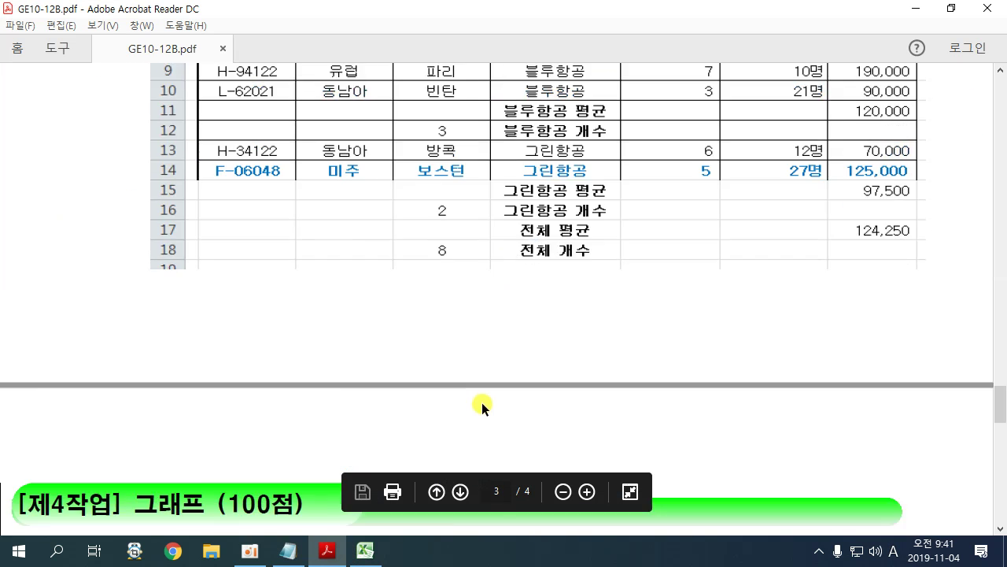
Step: Mark the 묶은 세로 막대형 requirement and the sample chart's axis labels and legend, then return to Excel
scroll(482, 404, down, 3)
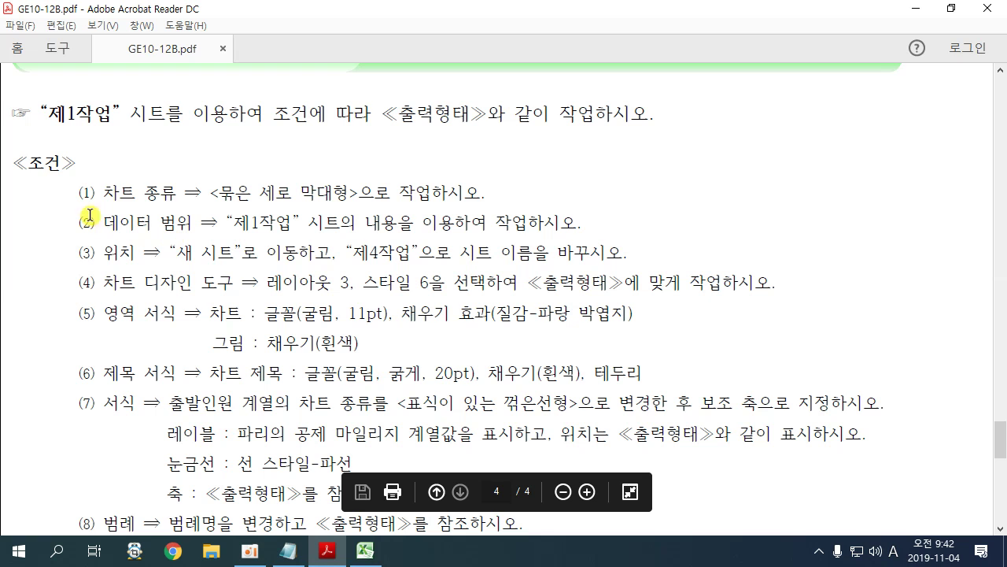
drag(75, 193, 358, 193)
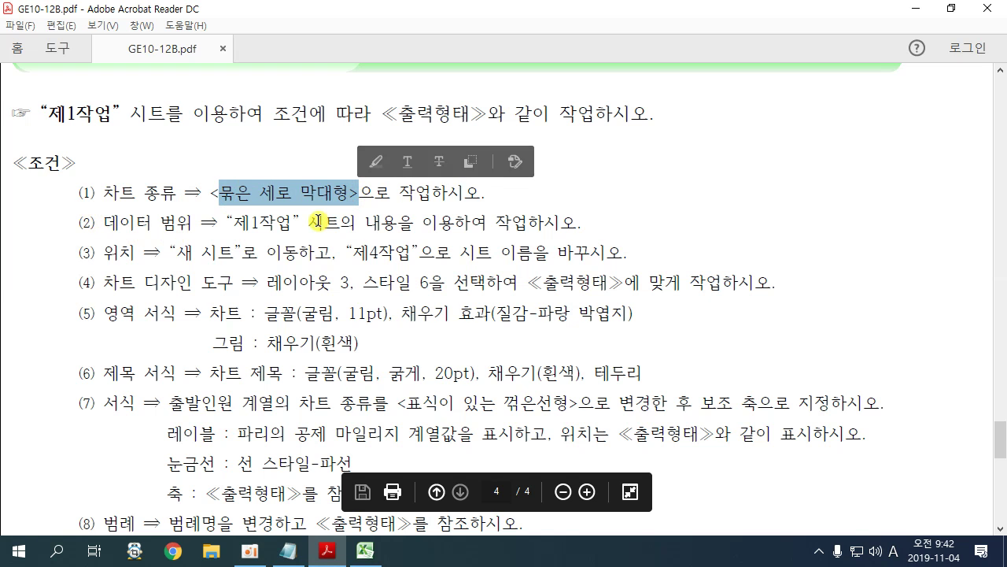
scroll(319, 222, down, 14)
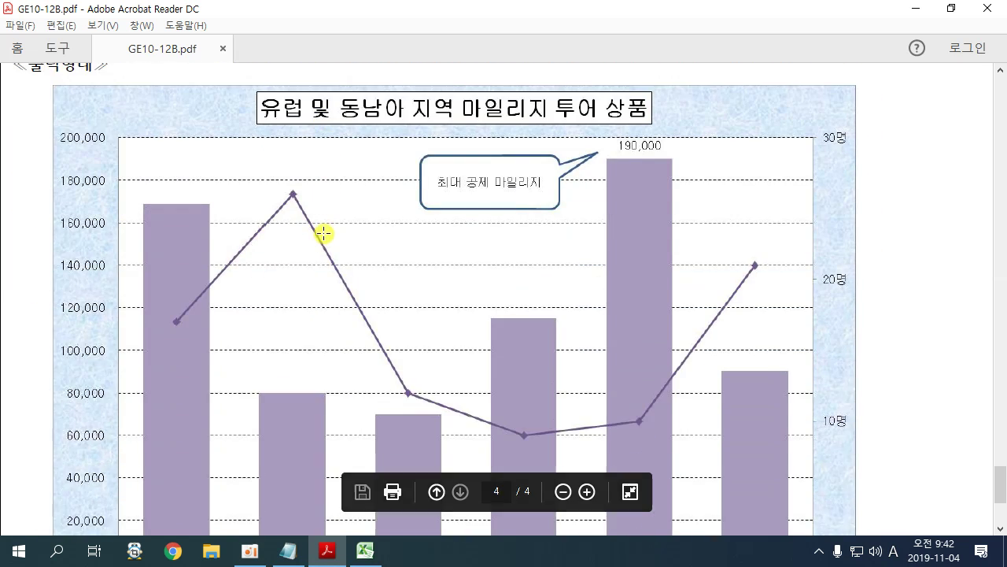
scroll(324, 234, down, 3)
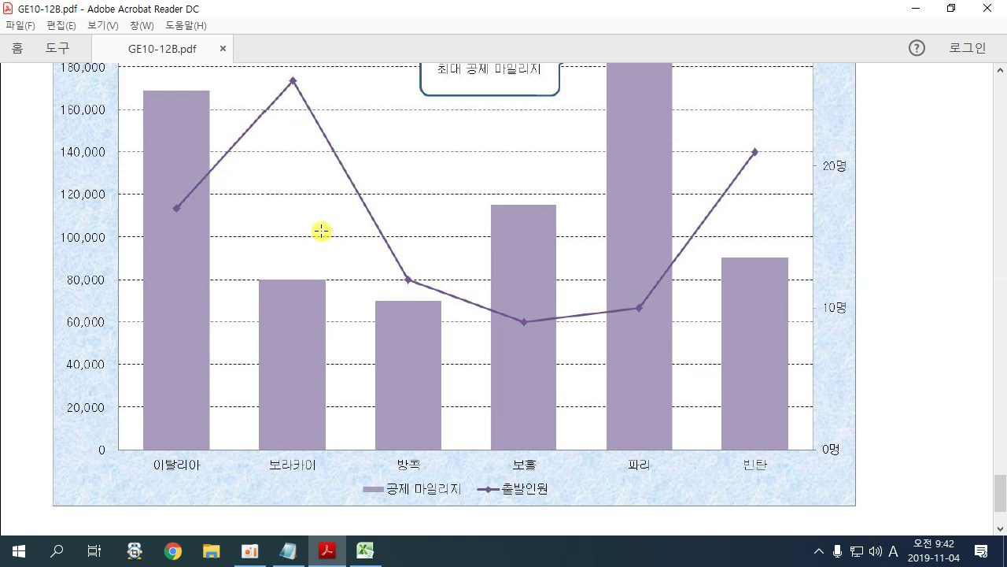
mouse_move(112, 442)
mouse_down()
mouse_move(646, 486)
mouse_move(843, 517)
mouse_up()
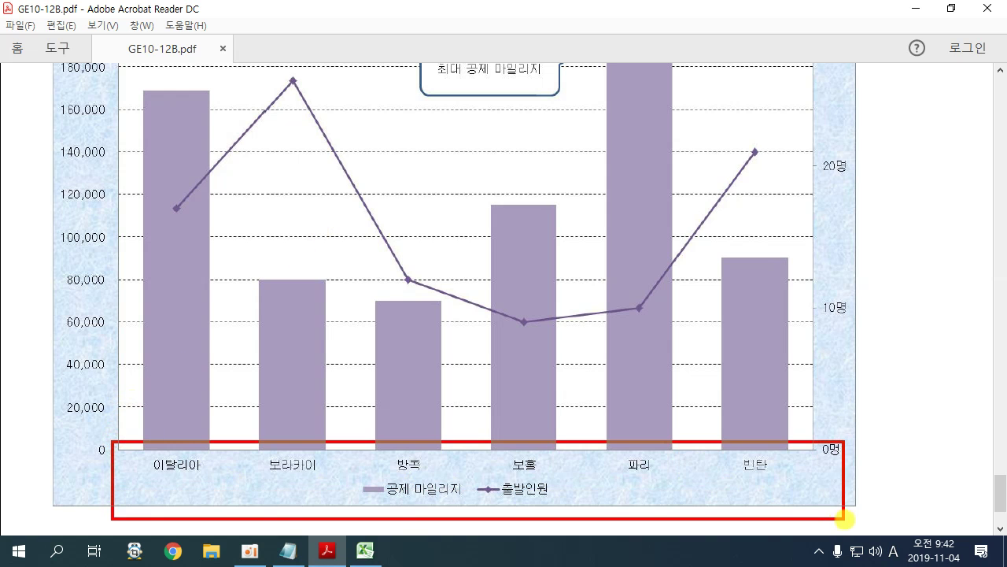
click(365, 551)
Step: Show the 제1작업 sheet in a restored-down Excel window with the ribbon collapsed
click(79, 510)
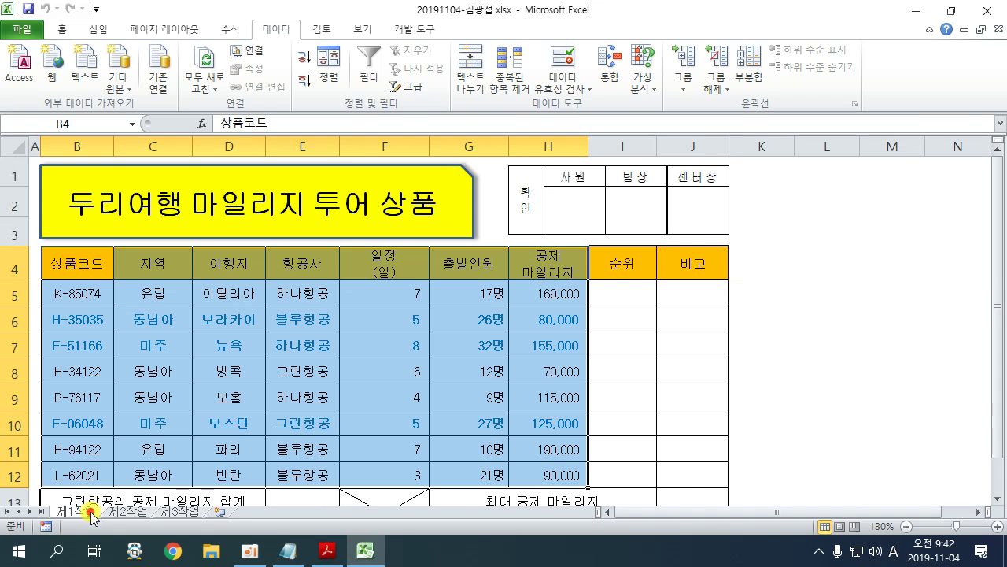
click(950, 11)
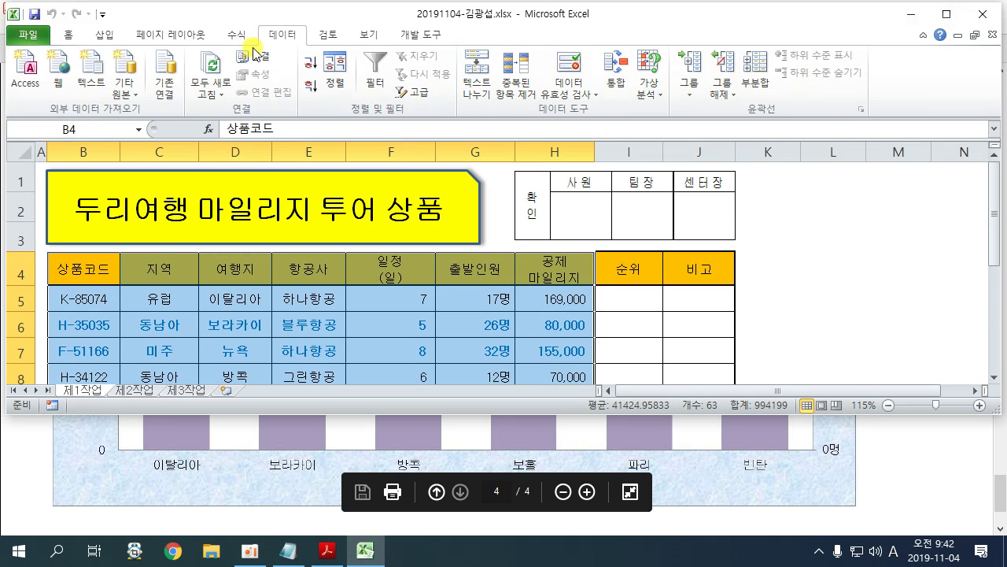
double_click(67, 35)
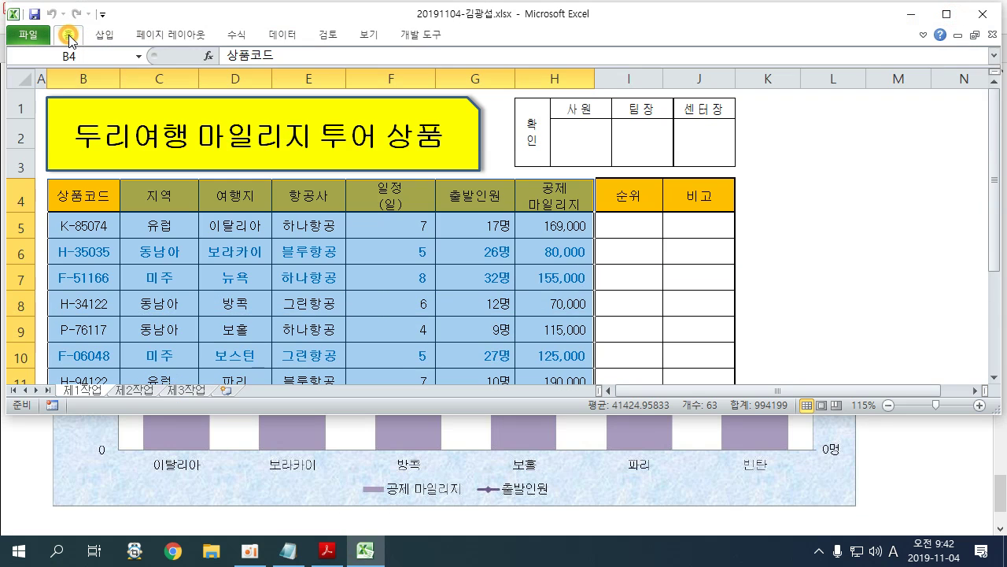
click(829, 202)
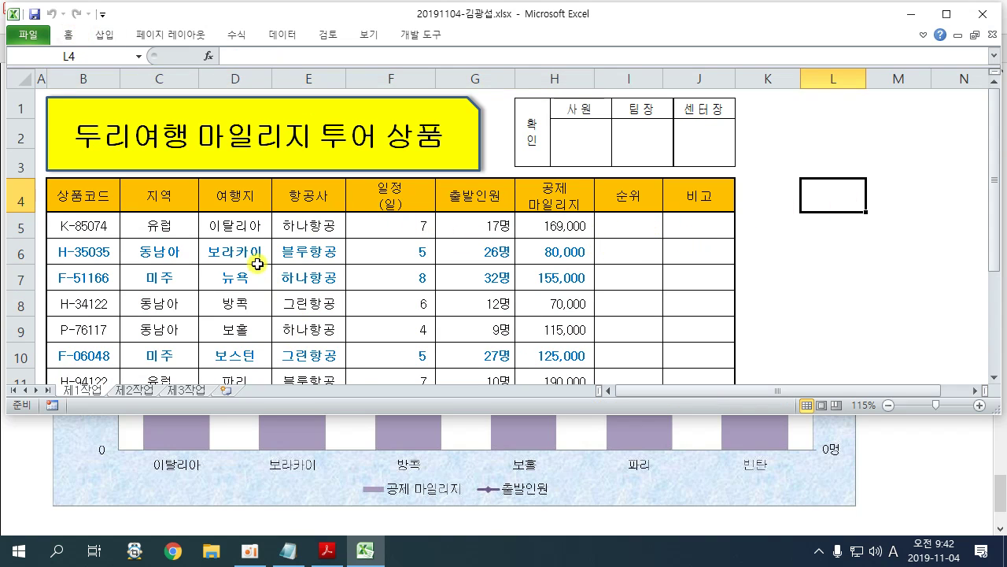
Step: Annotate the 공제 마일리지 header and its values in H5:H12
scroll(258, 264, down, 1)
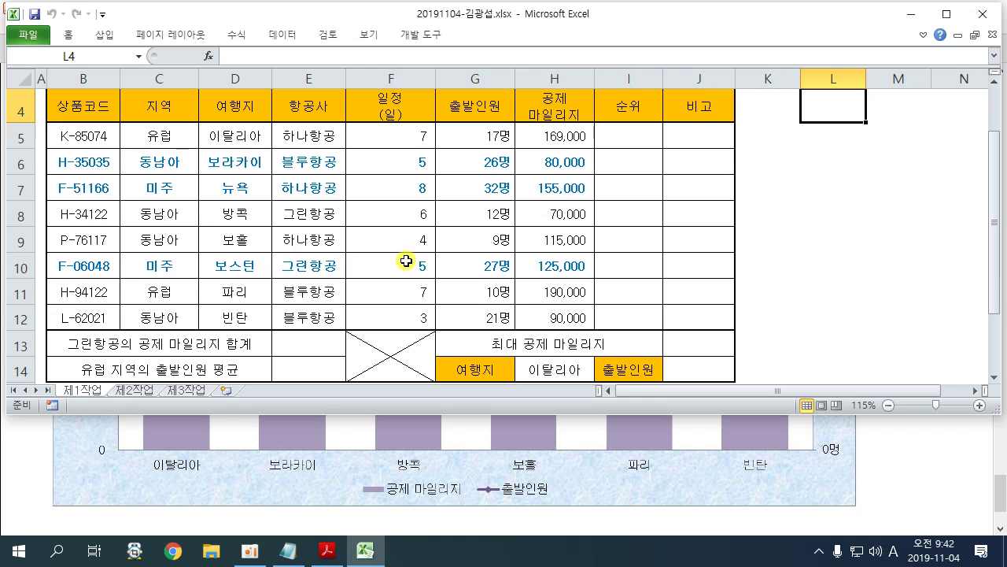
drag(555, 79, 543, 118)
mouse_move(528, 188)
mouse_down()
mouse_move(526, 206)
mouse_move(578, 211)
mouse_up()
mouse_move(554, 246)
mouse_down()
mouse_move(532, 161)
mouse_move(550, 295)
mouse_move(578, 319)
mouse_move(574, 256)
mouse_up()
drag(480, 146, 811, 147)
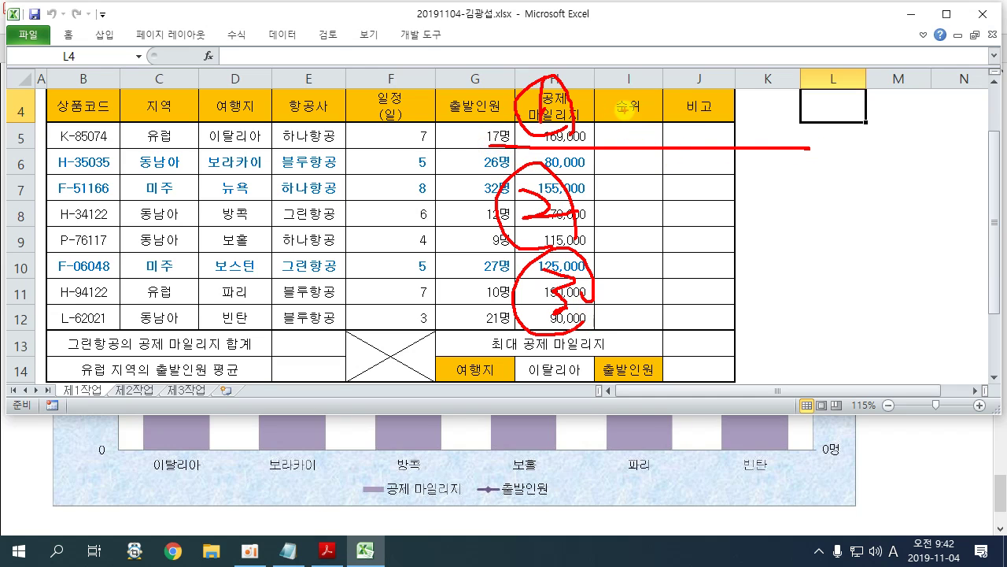
mouse_move(636, 87)
mouse_down()
mouse_move(633, 118)
mouse_move(665, 135)
mouse_move(681, 102)
mouse_move(743, 110)
mouse_move(763, 130)
mouse_move(803, 102)
mouse_move(801, 122)
mouse_up()
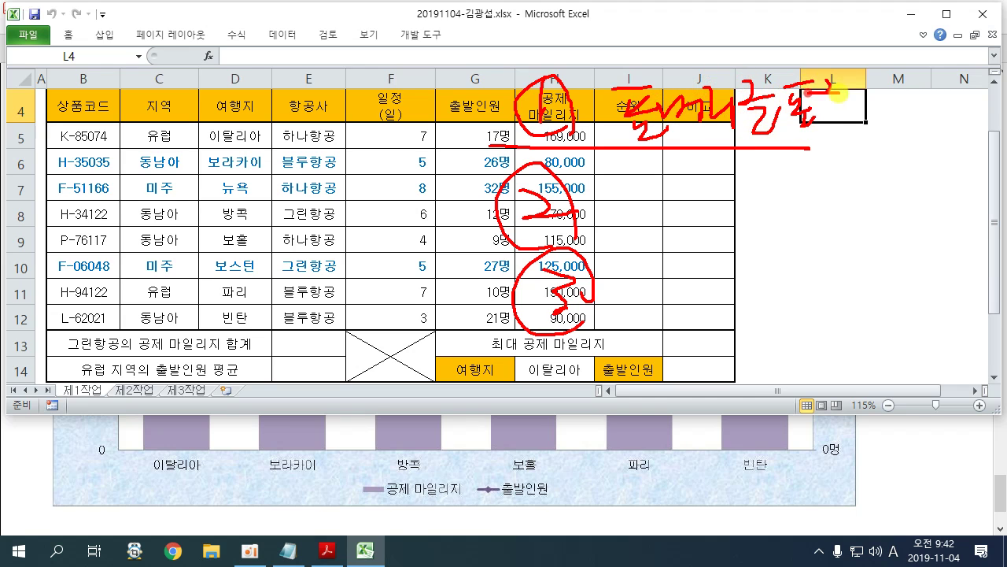
drag(834, 93, 856, 126)
mouse_move(628, 182)
mouse_down()
mouse_move(622, 199)
mouse_move(642, 222)
mouse_move(679, 189)
mouse_move(694, 225)
mouse_move(713, 206)
mouse_move(746, 201)
mouse_move(686, 213)
mouse_move(758, 192)
mouse_move(772, 175)
mouse_move(773, 236)
mouse_up()
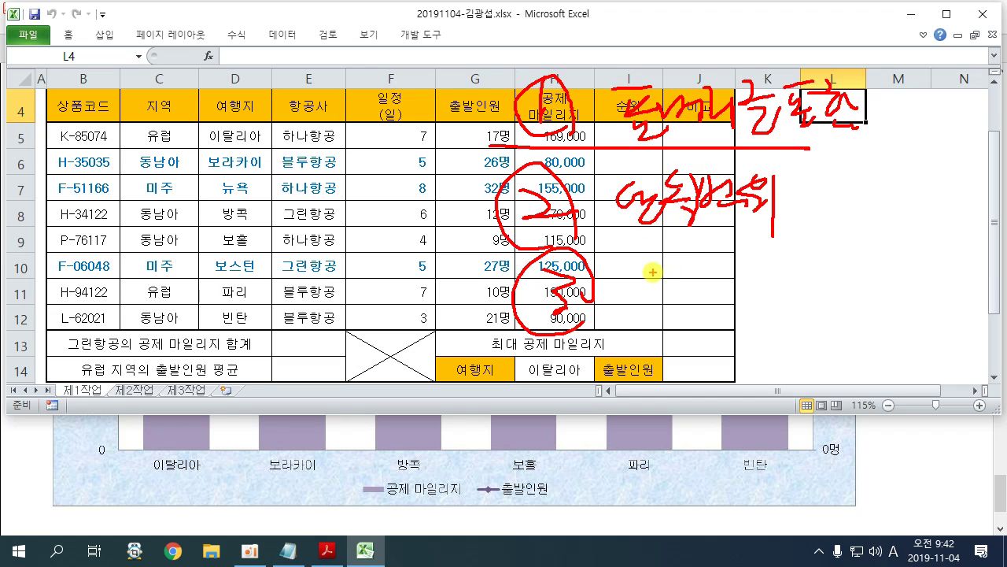
mouse_move(645, 267)
mouse_down()
mouse_move(669, 303)
mouse_move(726, 250)
mouse_move(781, 290)
mouse_move(817, 284)
mouse_up()
drag(677, 264, 712, 303)
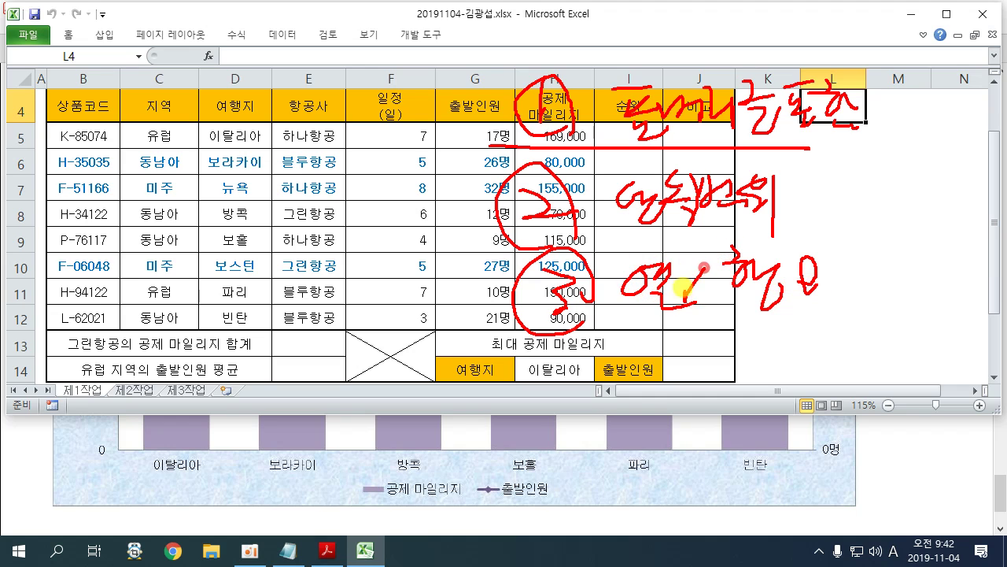
drag(712, 264, 677, 306)
drag(504, 135, 489, 290)
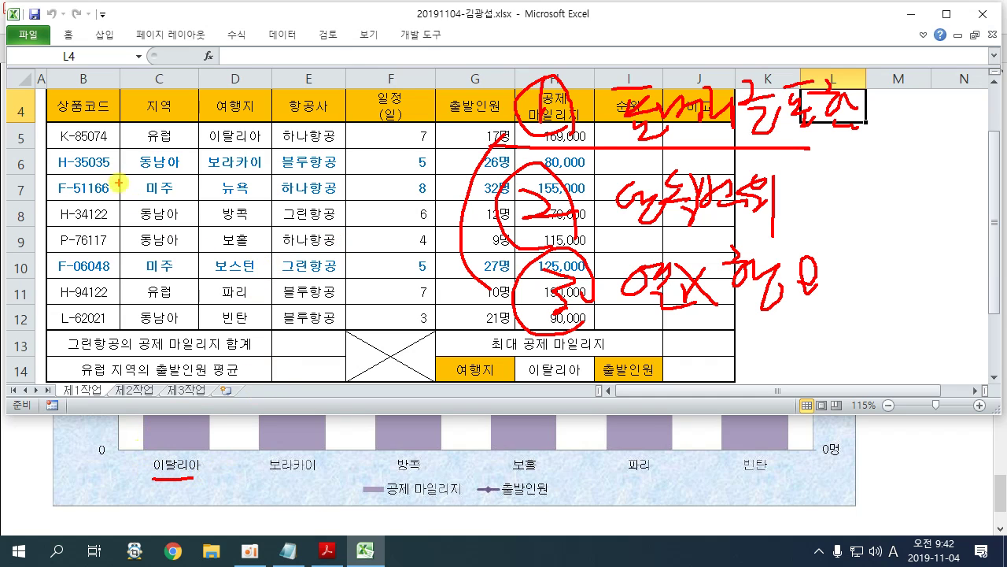
drag(198, 117, 272, 150)
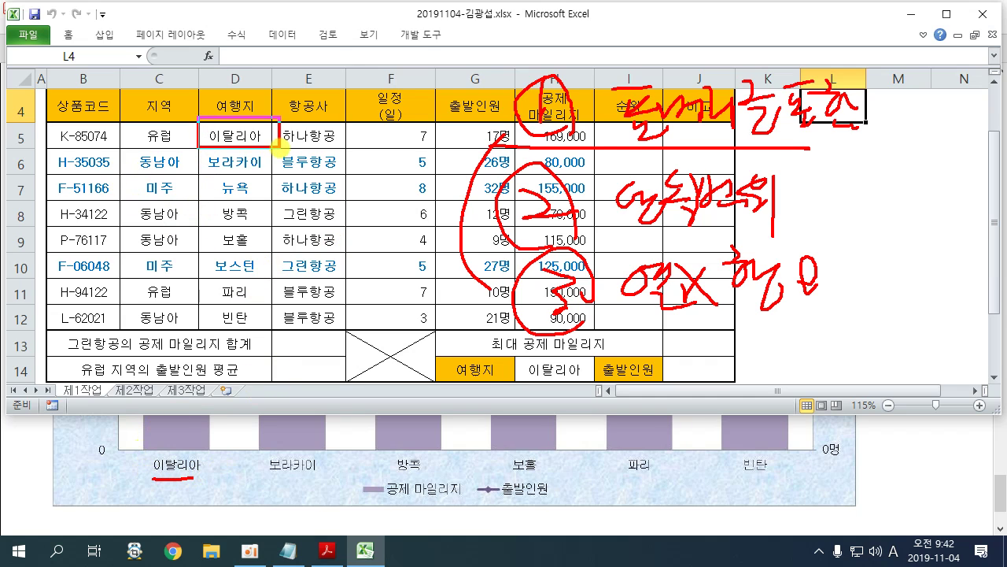
drag(200, 151, 263, 178)
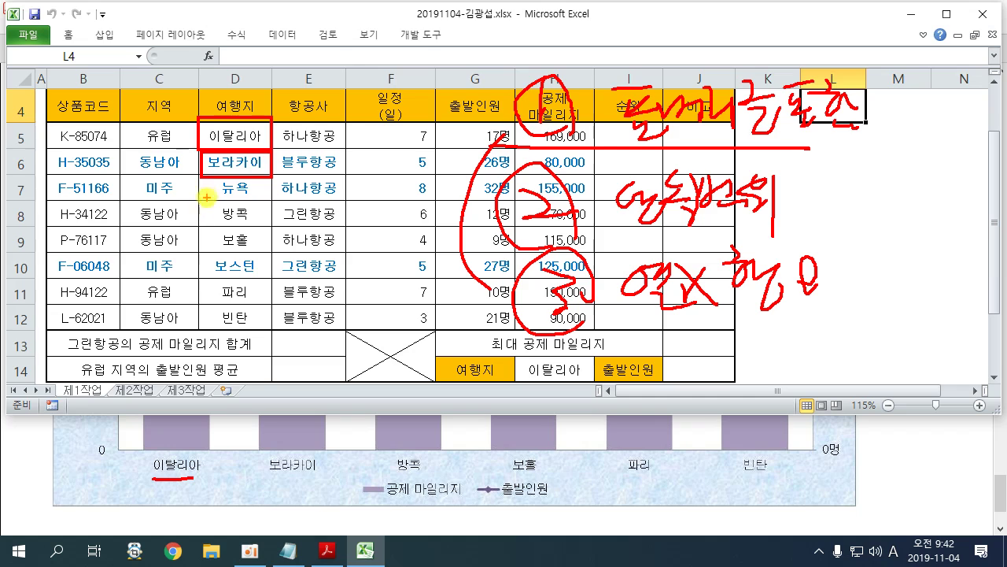
drag(239, 187, 20, 186)
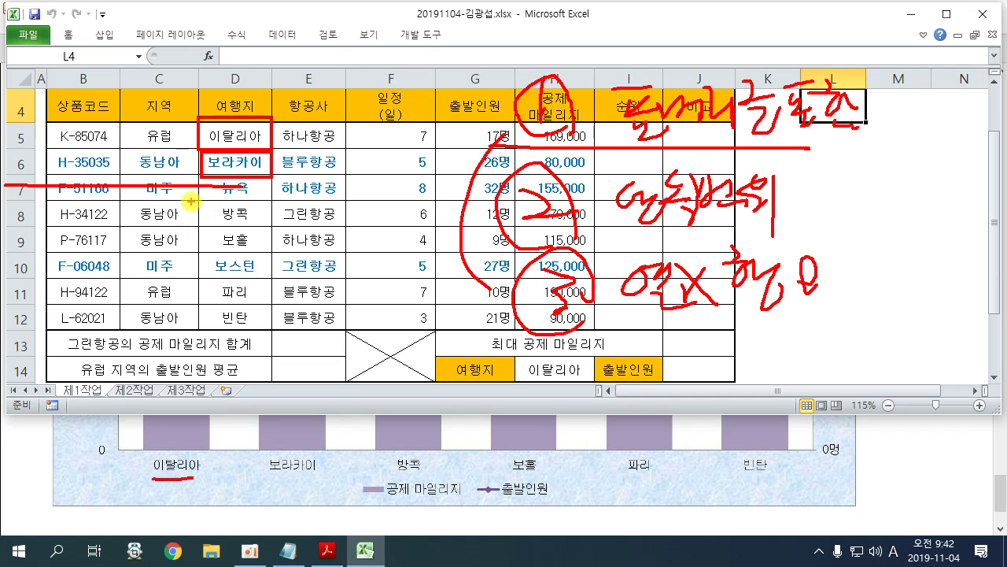
drag(195, 196, 274, 228)
mouse_move(198, 229)
mouse_down()
mouse_move(237, 258)
mouse_move(277, 229)
mouse_move(277, 258)
mouse_move(1, 258)
mouse_up()
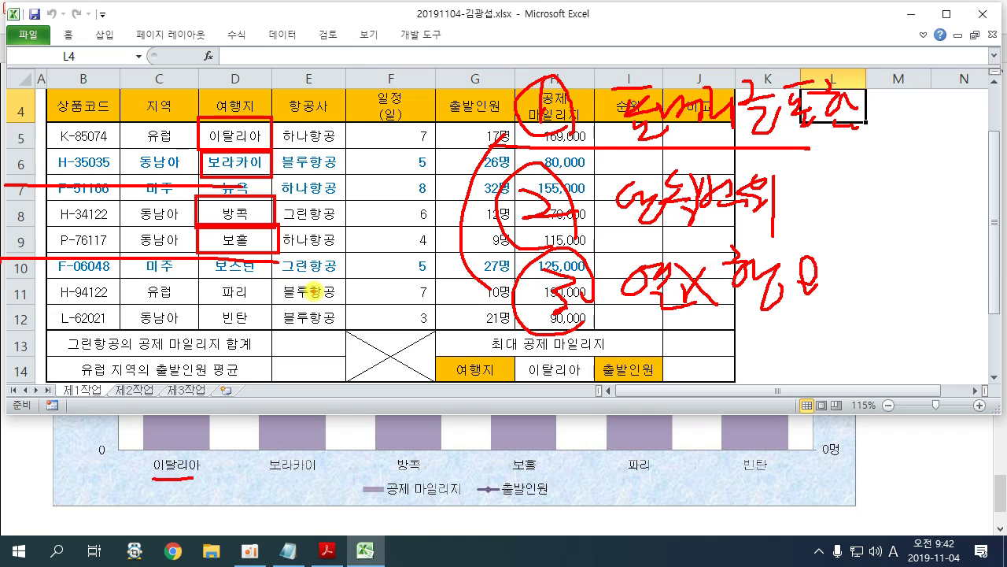
drag(206, 281, 267, 303)
mouse_move(197, 301)
mouse_down()
mouse_move(197, 327)
mouse_move(270, 330)
mouse_up()
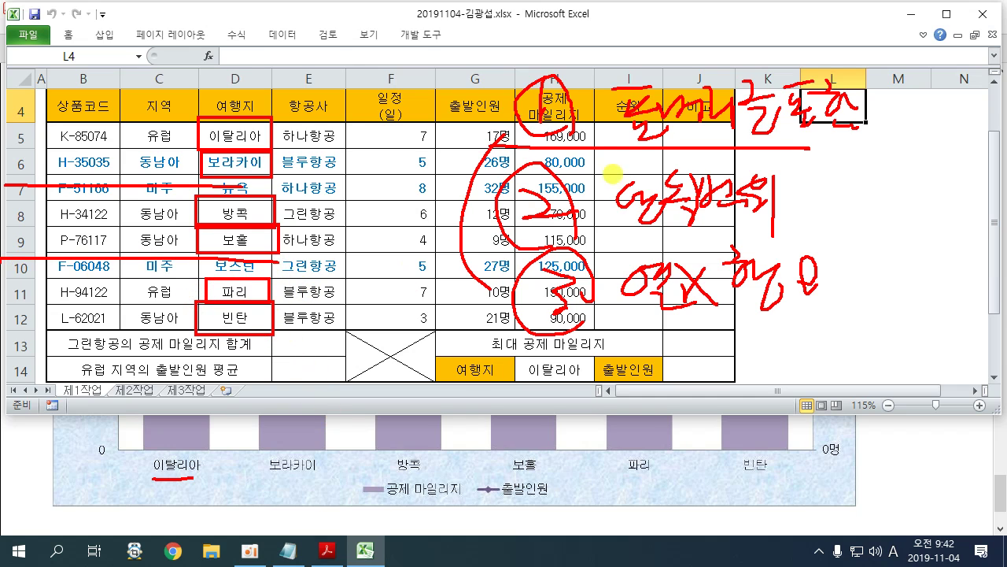
drag(629, 148, 838, 142)
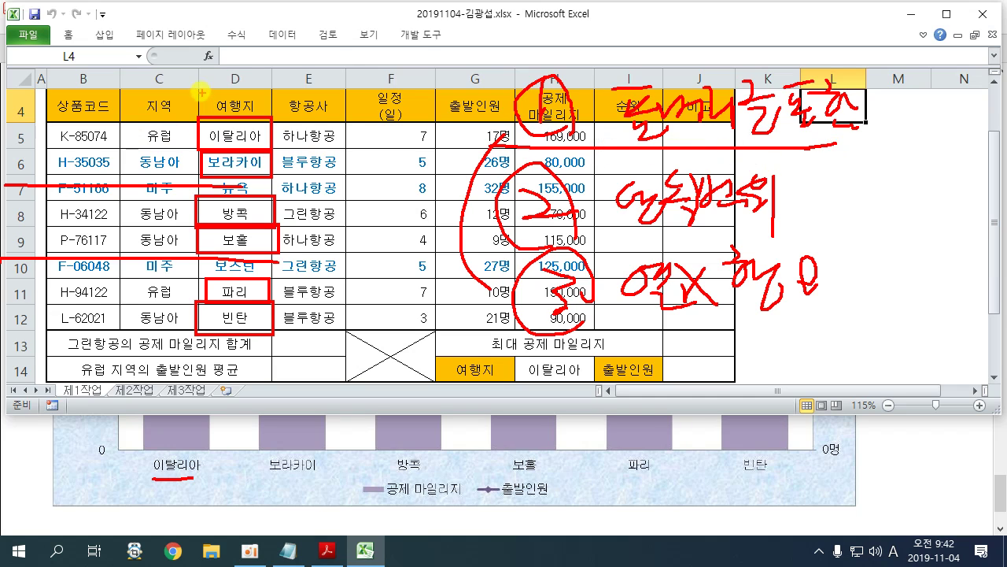
drag(197, 80, 199, 128)
mouse_move(249, 92)
mouse_down()
mouse_move(223, 117)
mouse_move(227, 146)
mouse_up()
drag(252, 155, 213, 188)
drag(274, 120, 254, 145)
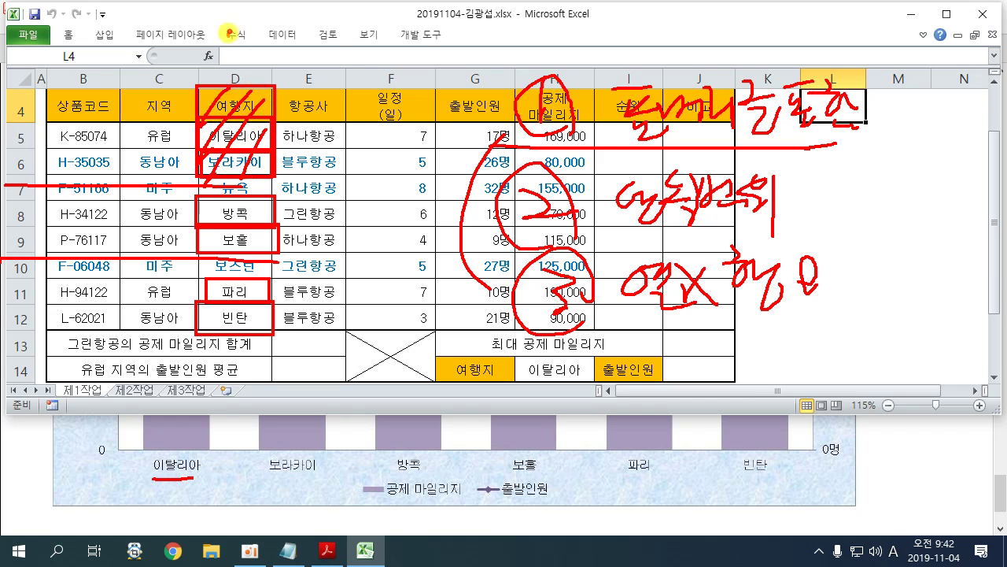
mouse_move(242, 69)
mouse_down()
mouse_move(215, 35)
mouse_move(253, 98)
mouse_up()
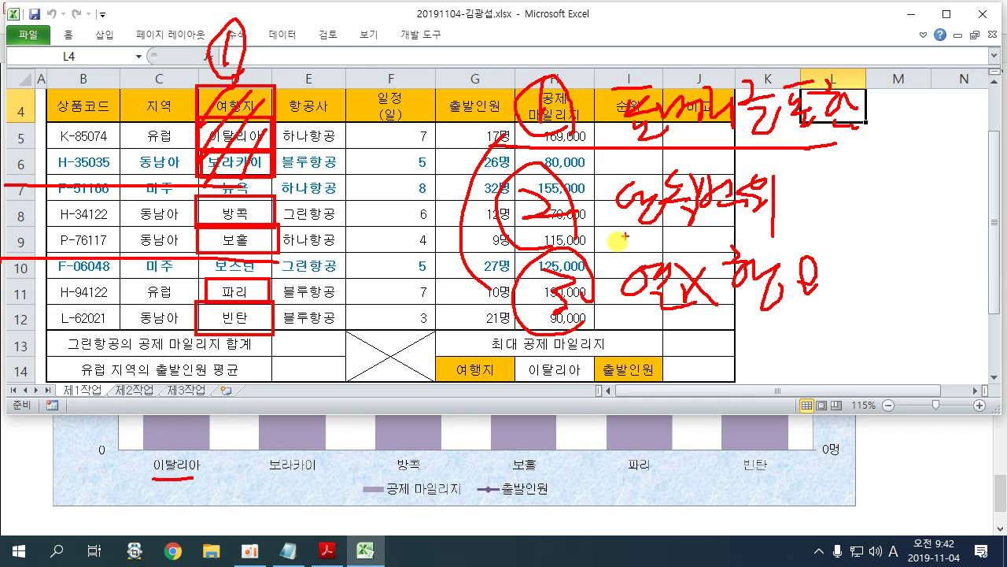
drag(650, 318, 800, 315)
mouse_move(123, 325)
mouse_down()
mouse_move(123, 122)
mouse_move(126, 153)
mouse_up()
drag(86, 123, 172, 192)
mouse_move(427, 47)
mouse_down()
mouse_move(508, 44)
mouse_move(320, 45)
mouse_up()
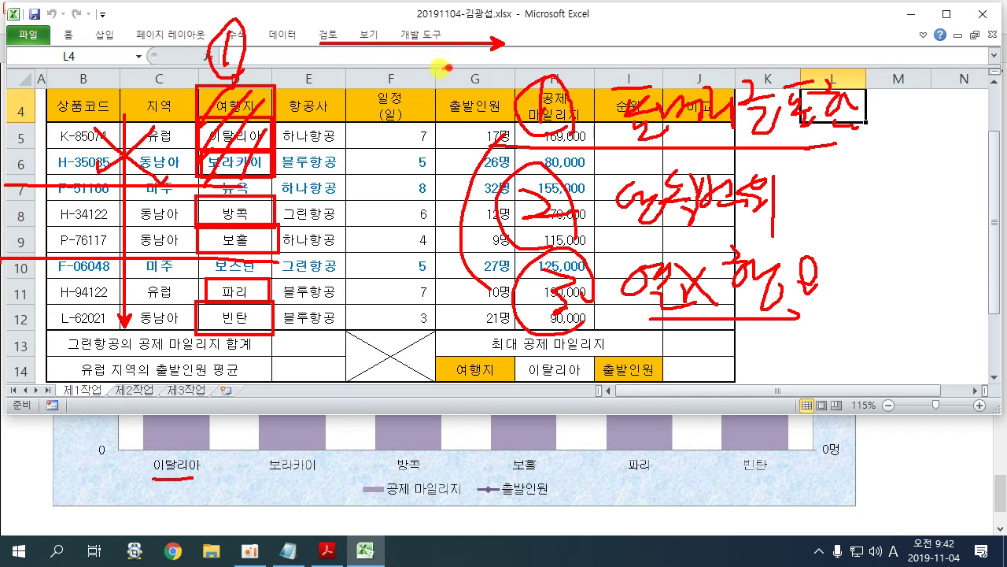
mouse_move(449, 35)
mouse_down()
mouse_move(445, 71)
mouse_move(421, 82)
mouse_up()
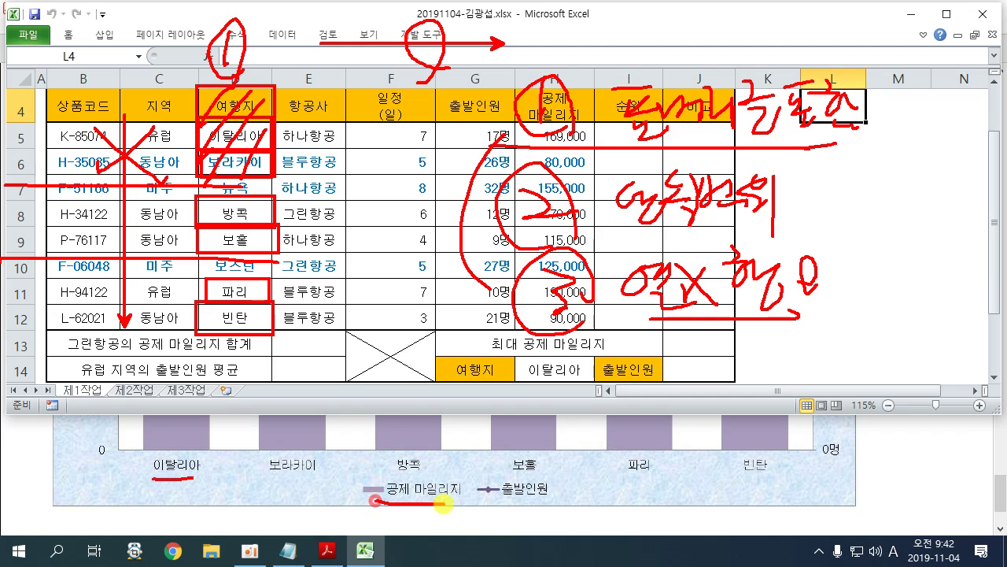
drag(445, 504, 464, 498)
drag(504, 502, 555, 497)
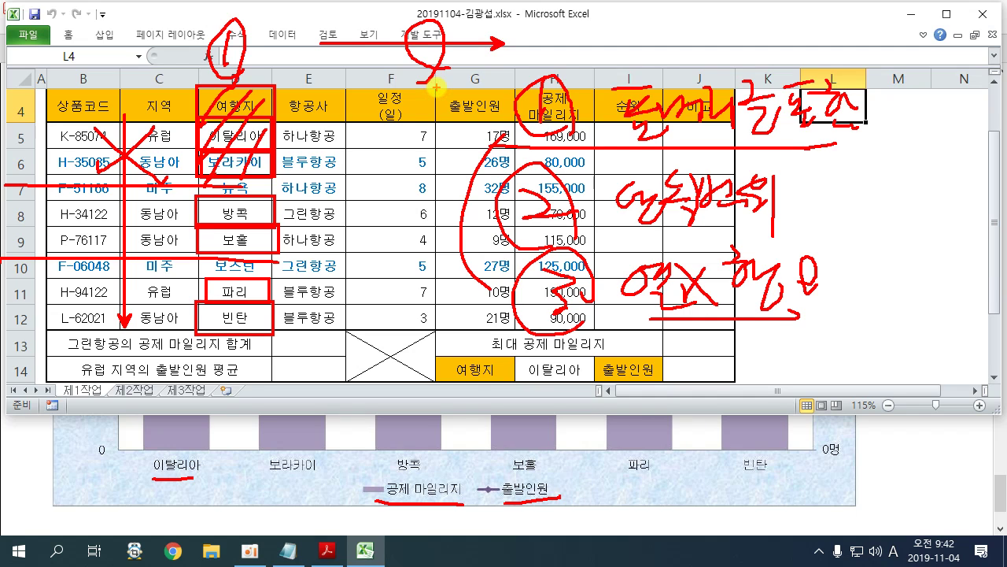
mouse_move(441, 124)
mouse_down()
mouse_move(439, 173)
mouse_move(567, 174)
mouse_move(597, 88)
mouse_move(472, 96)
mouse_move(502, 87)
mouse_move(488, 154)
mouse_move(576, 126)
mouse_move(517, 95)
mouse_up()
mouse_move(495, 33)
mouse_down()
mouse_move(532, 55)
mouse_move(522, 56)
mouse_up()
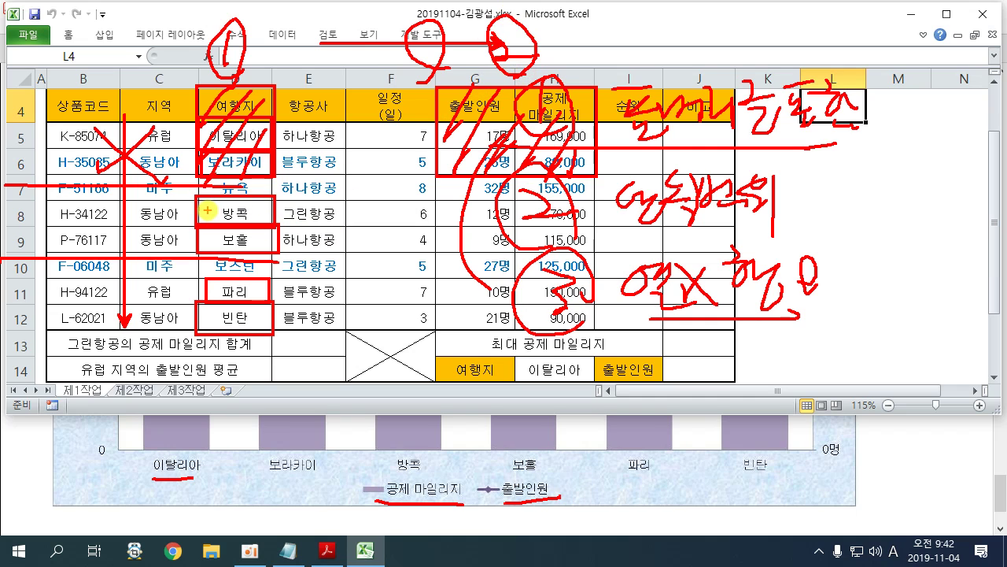
mouse_move(216, 207)
mouse_down()
mouse_move(250, 230)
mouse_move(236, 250)
mouse_up()
mouse_move(435, 198)
mouse_down()
mouse_move(446, 228)
mouse_move(566, 256)
mouse_move(476, 229)
mouse_move(456, 236)
mouse_move(476, 256)
mouse_up()
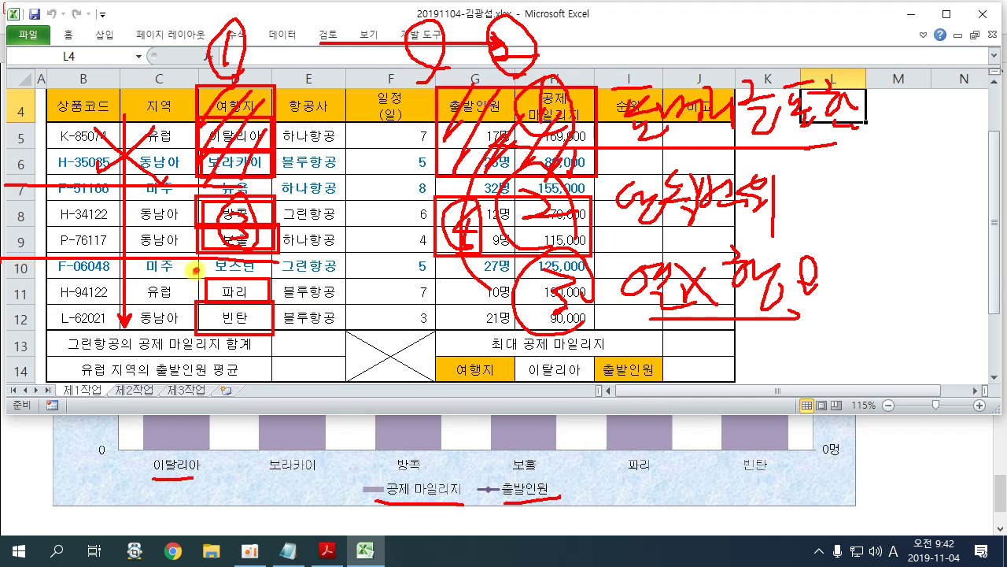
mouse_move(216, 287)
mouse_down()
mouse_move(238, 285)
mouse_move(222, 326)
mouse_move(244, 330)
mouse_up()
drag(271, 282, 272, 314)
mouse_move(429, 280)
mouse_down()
mouse_move(429, 292)
mouse_move(586, 307)
mouse_move(428, 335)
mouse_up()
mouse_move(488, 275)
mouse_down()
mouse_move(449, 322)
mouse_move(472, 318)
mouse_up()
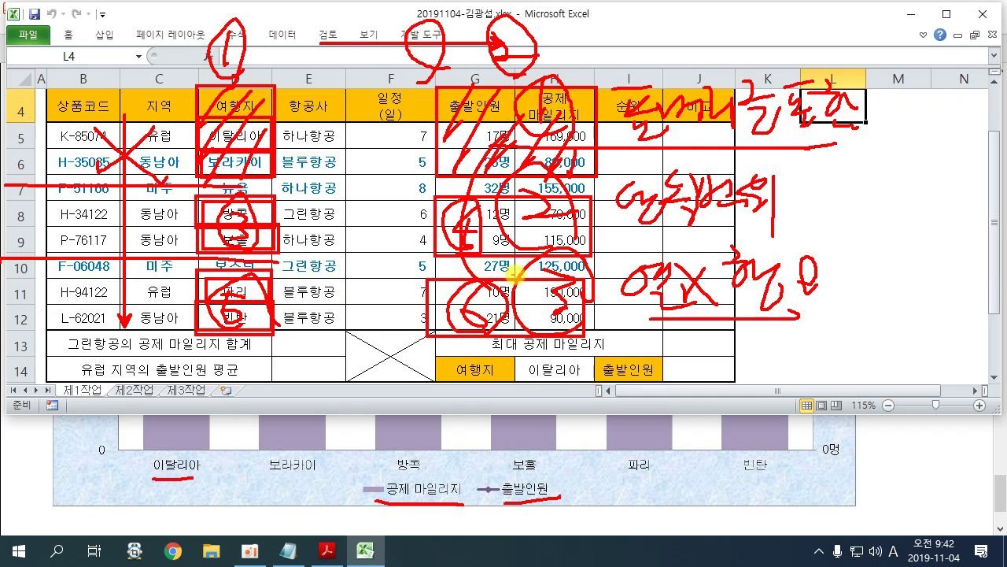
Step: Clear the pen markings and select the 여행지 cells D4:D6 as the first chart range
key(Escape)
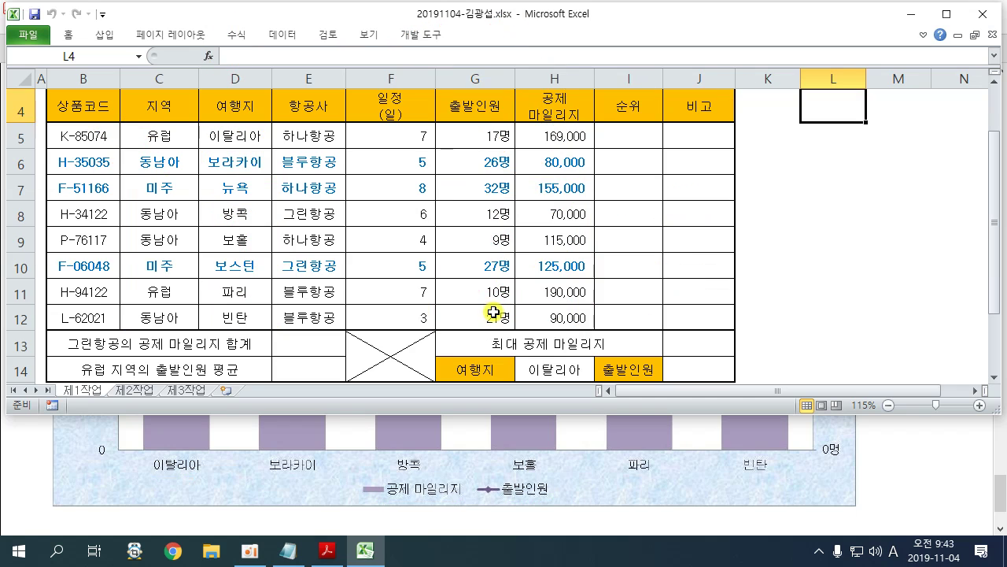
drag(222, 105, 227, 156)
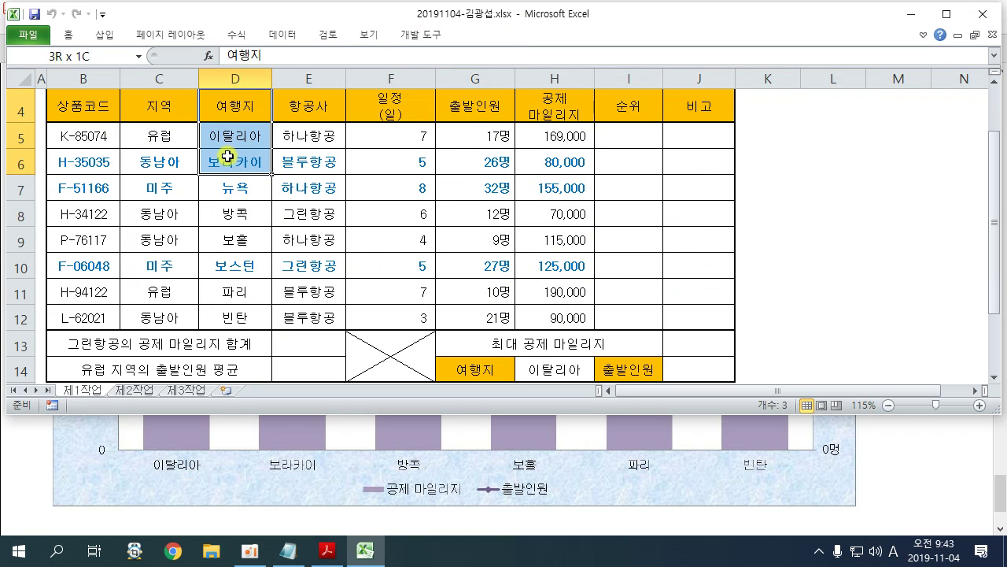
scroll(280, 189, up, 1)
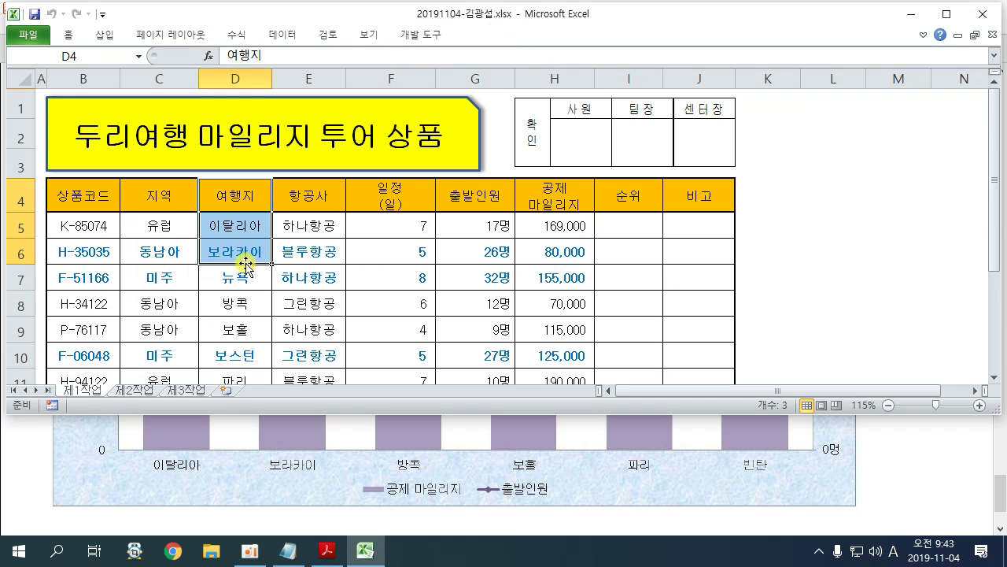
drag(378, 18, 538, 114)
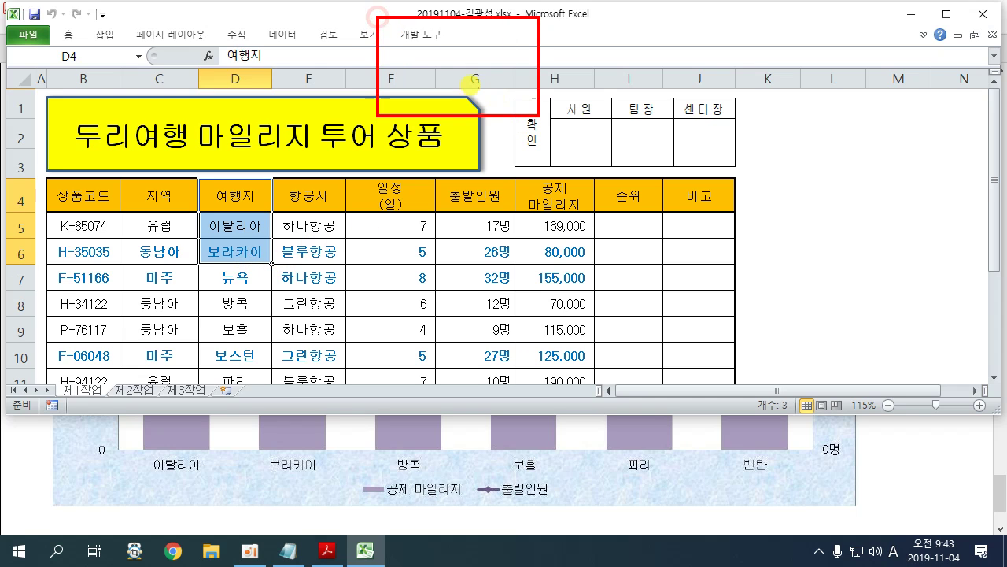
mouse_move(434, 55)
mouse_down()
mouse_move(481, 79)
mouse_move(492, 112)
mouse_up()
drag(318, 126, 392, 193)
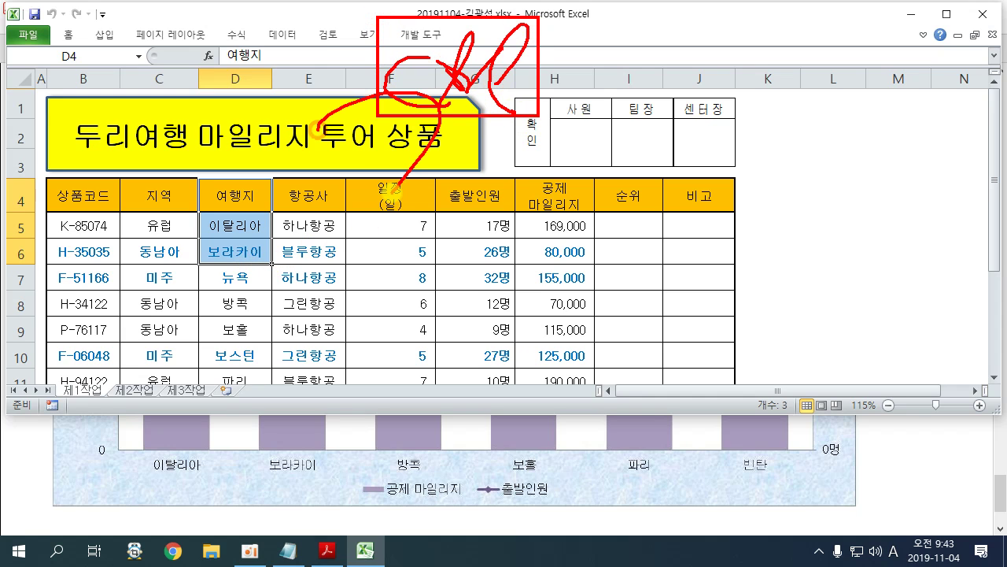
key(Escape)
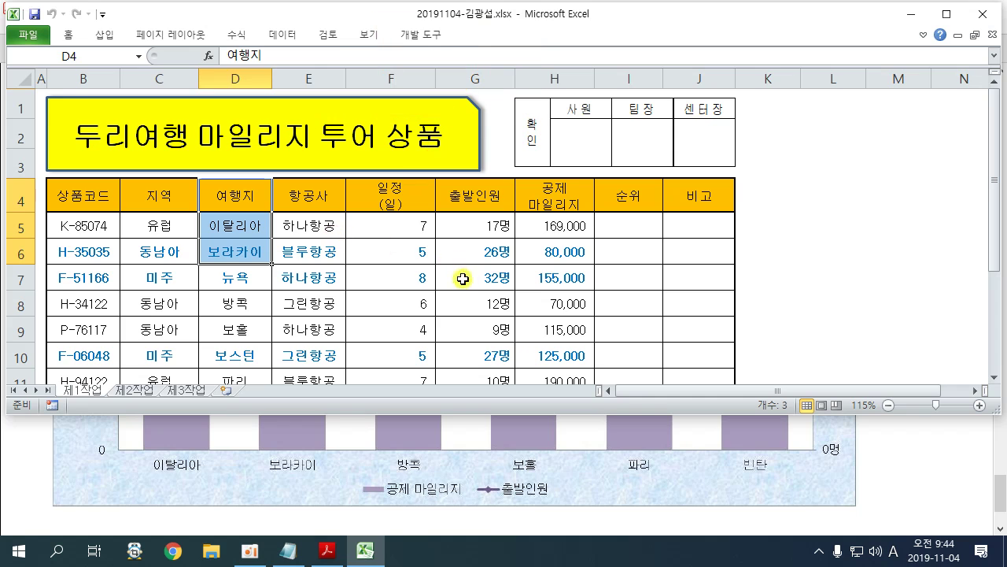
Step: Add G4:H6, D8:D9, G8:H9, D11:D12 and G11:H12 to the chart data selection
drag(482, 206, 558, 260)
drag(234, 307, 240, 329)
drag(476, 303, 555, 329)
scroll(564, 324, down, 1)
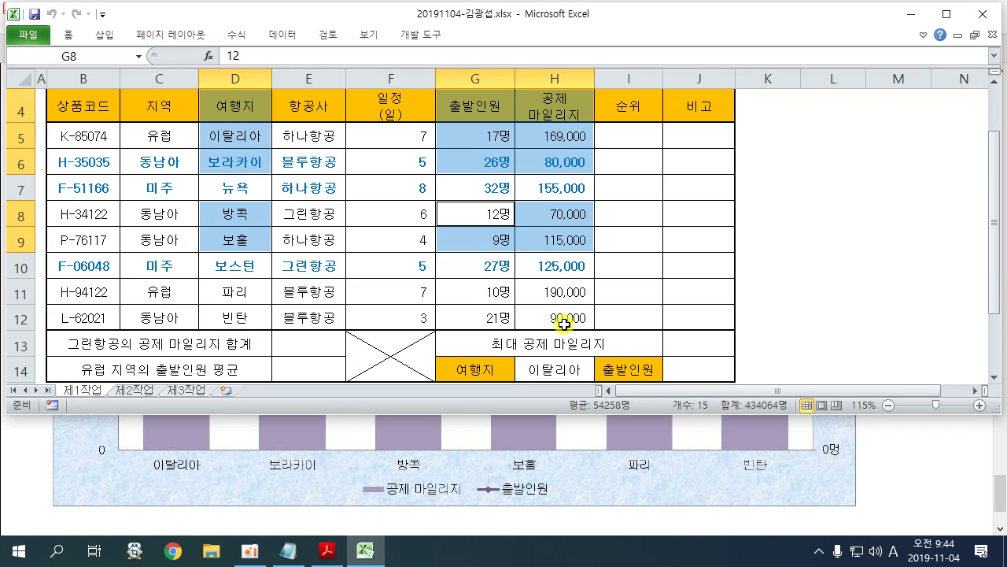
drag(236, 289, 238, 315)
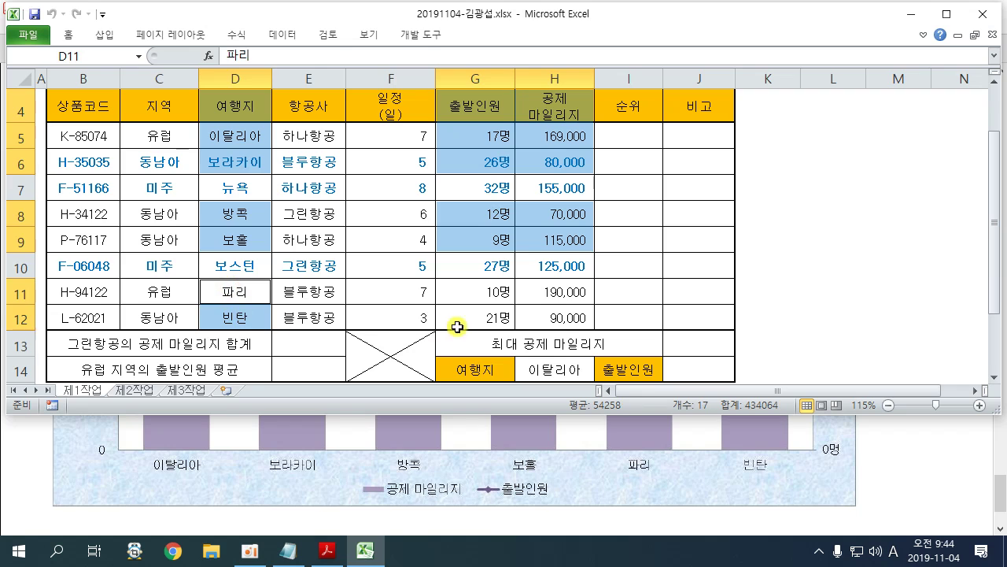
drag(473, 291, 553, 315)
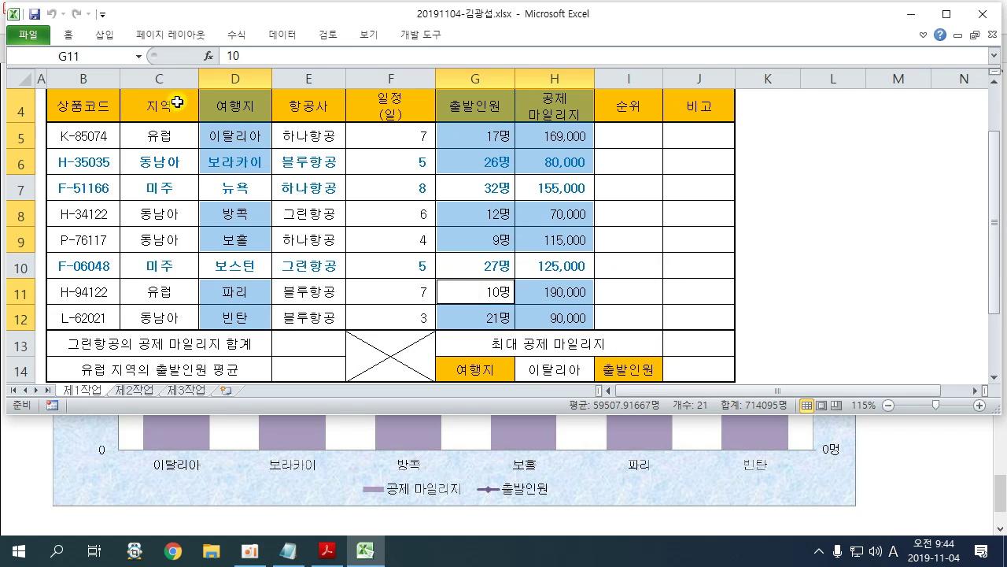
Step: Insert a 2-D clustered column chart from the selected data
click(103, 36)
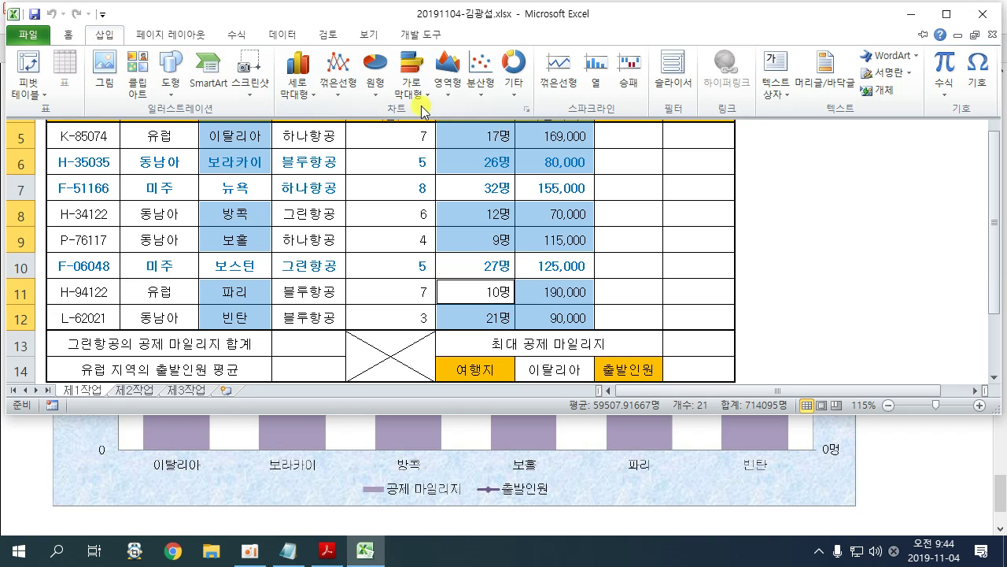
click(306, 99)
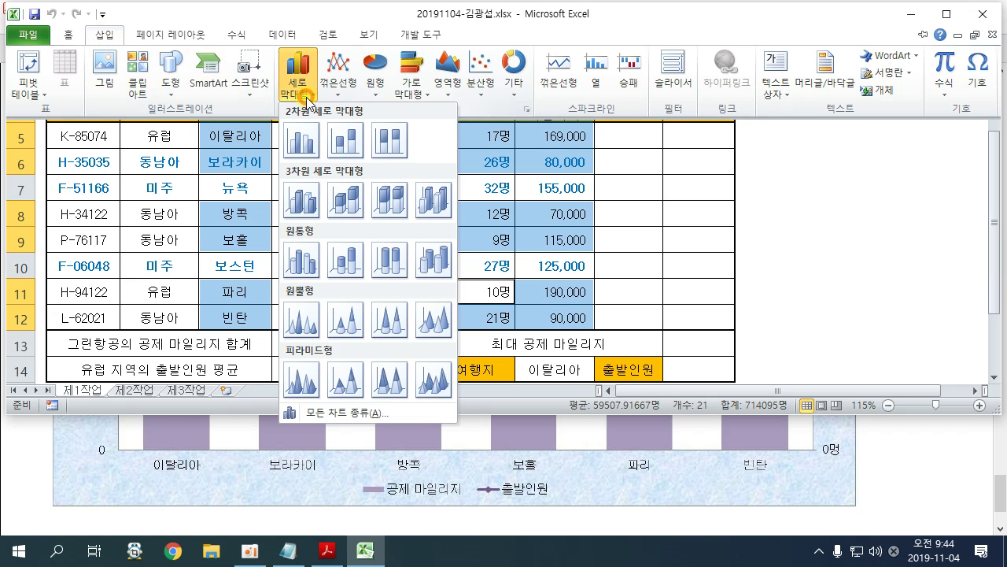
click(302, 141)
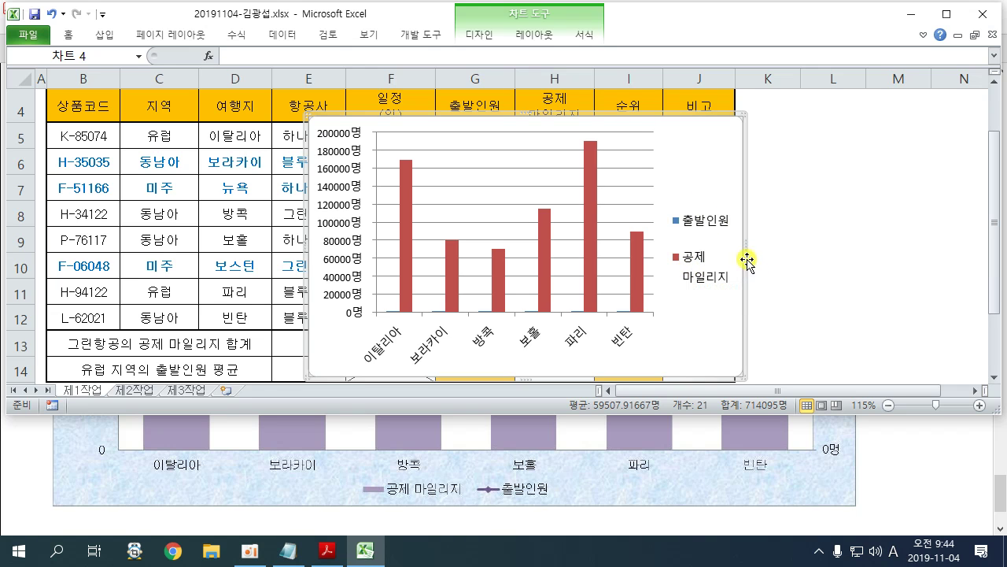
Step: Review the task instructions in the PDF, then return to the Excel workbook
click(900, 467)
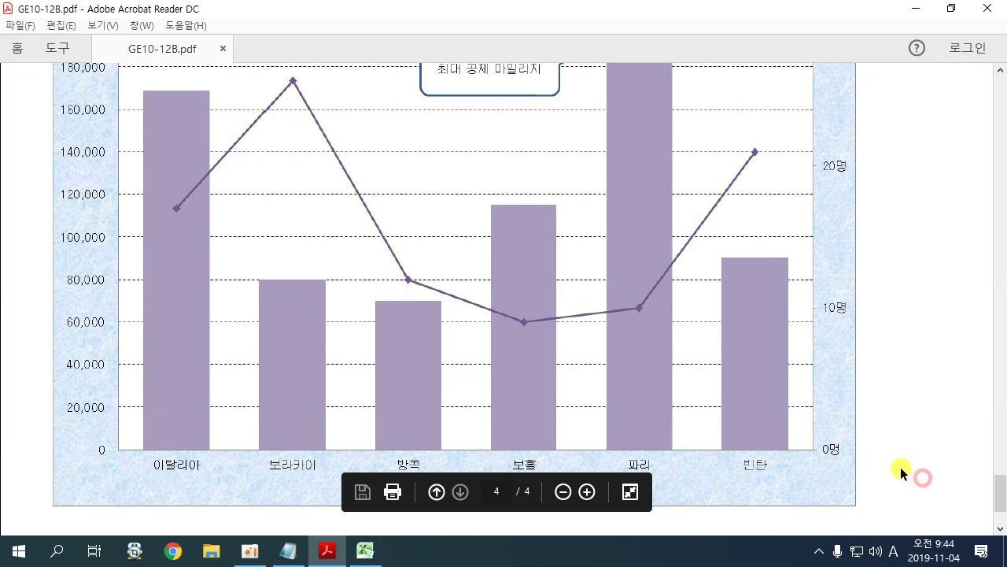
scroll(896, 465, up, 8)
scroll(894, 460, up, 10)
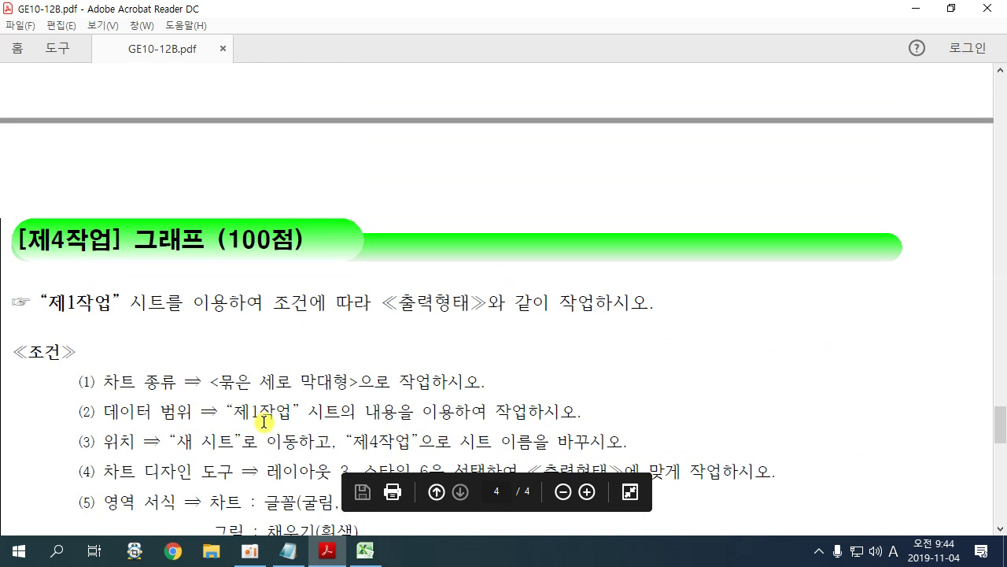
scroll(272, 429, up, 1)
click(365, 551)
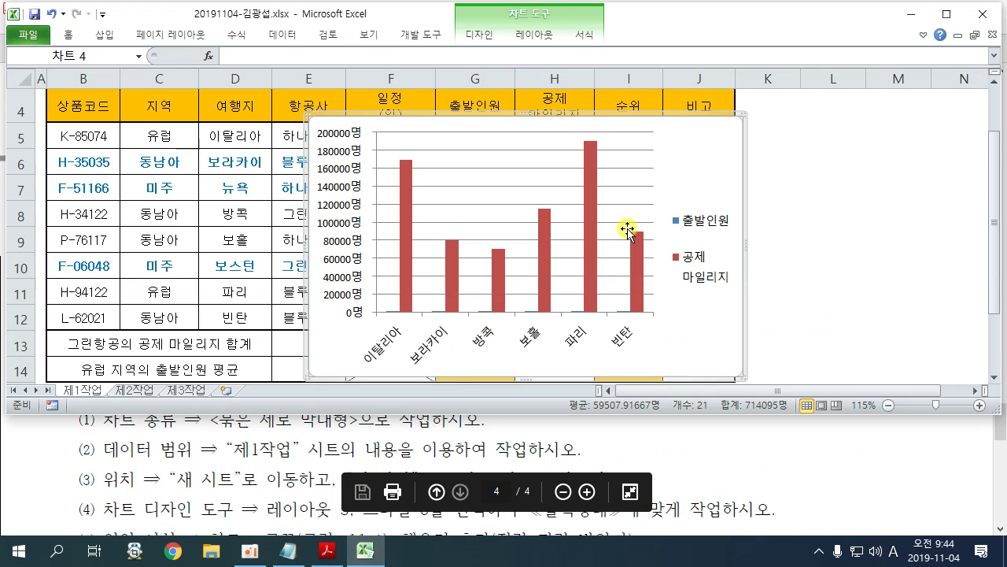
Step: Relocate the column chart to a new chart sheet named 제4작업 with Move Chart
click(487, 35)
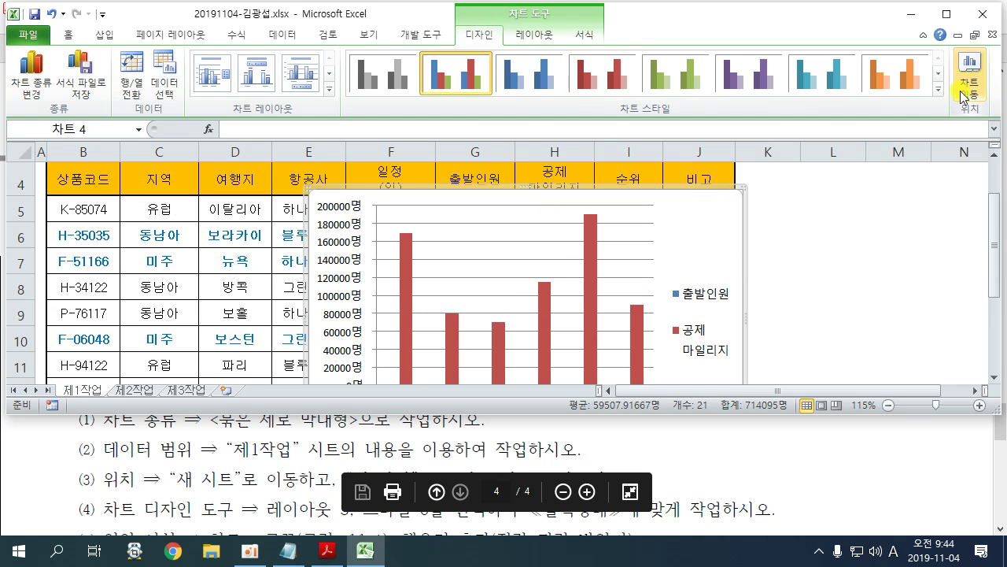
drag(942, 36, 997, 121)
drag(961, 89, 872, 222)
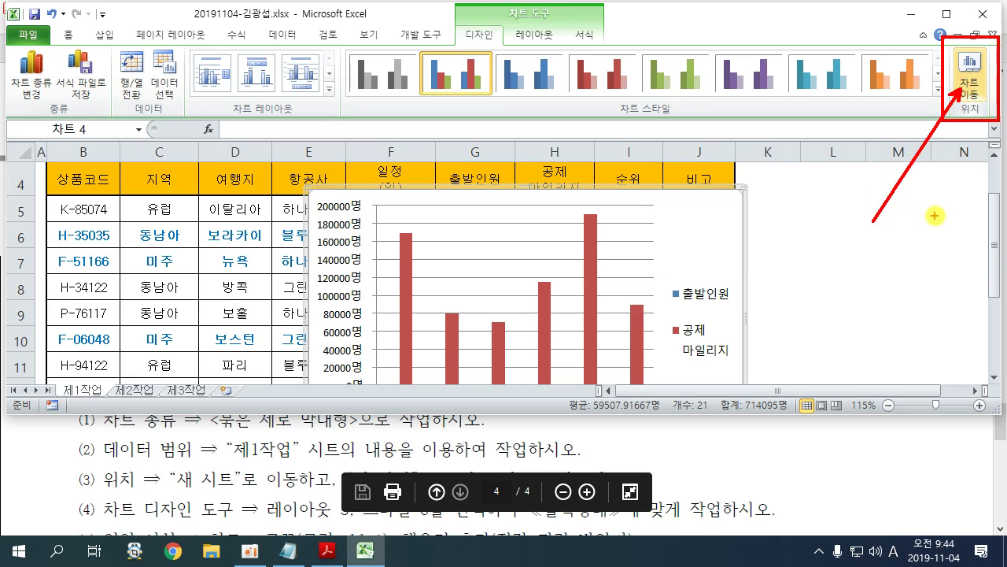
click(970, 79)
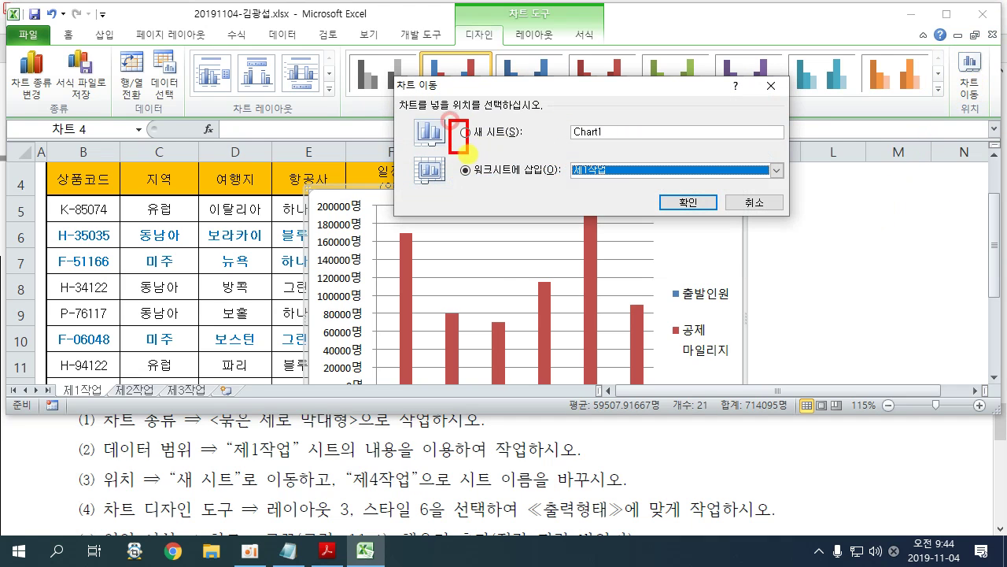
drag(460, 143, 488, 53)
key(Escape)
click(466, 132)
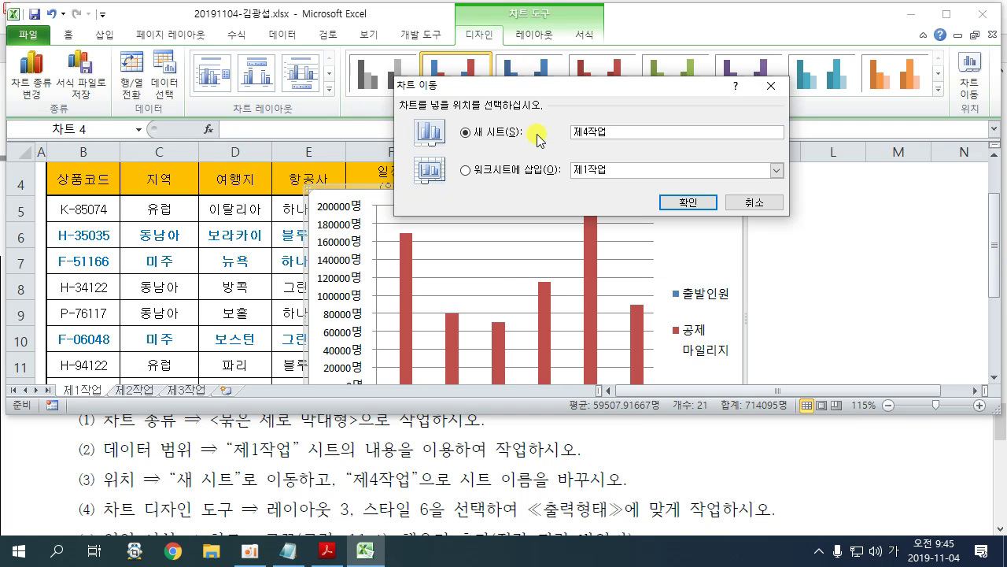
drag(455, 112, 612, 154)
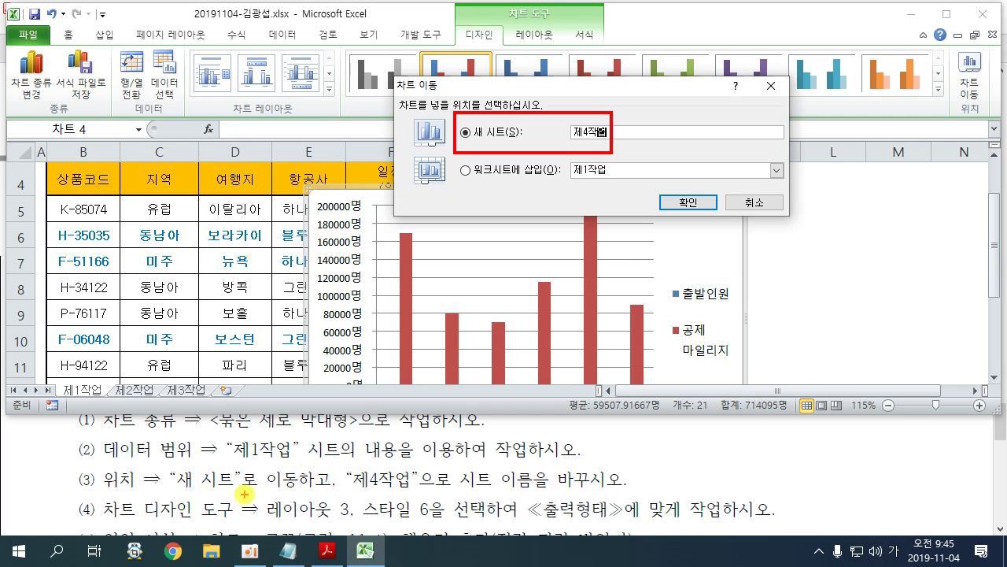
drag(171, 494, 260, 488)
drag(346, 498, 482, 491)
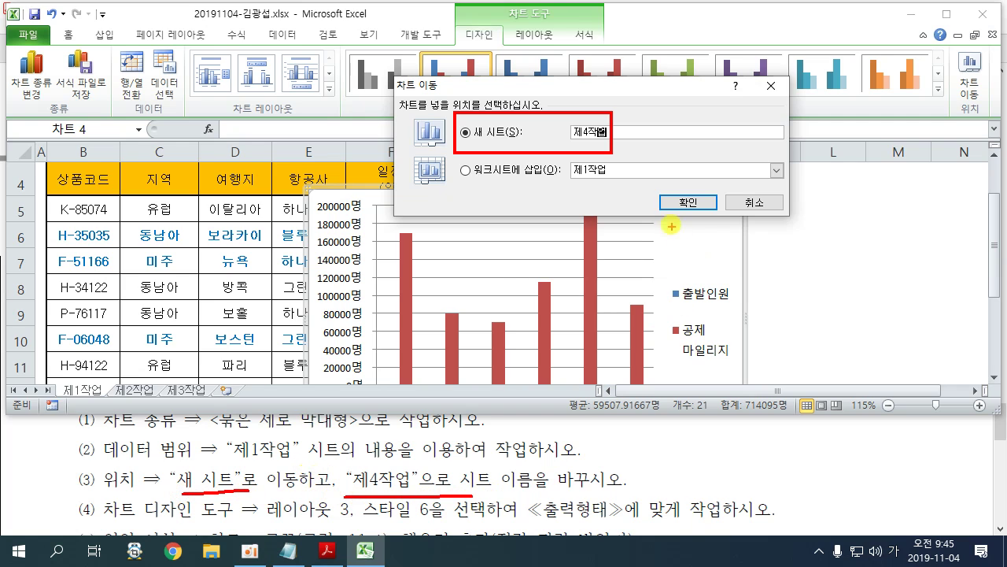
drag(681, 189, 711, 124)
key(Escape)
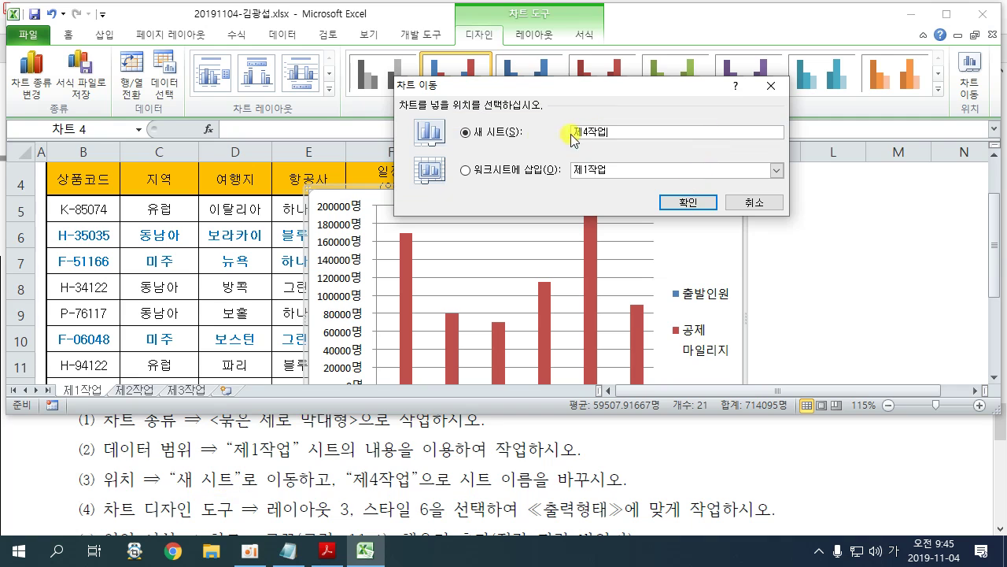
click(685, 203)
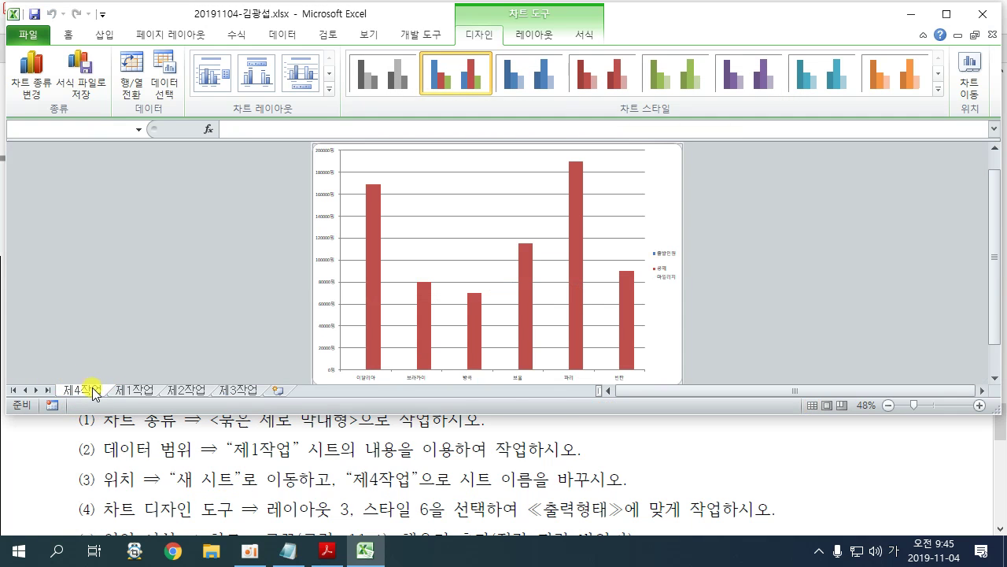
Step: Check the sheet-order requirement in the PDF and move the 제4작업 tab after 제3작업
click(717, 446)
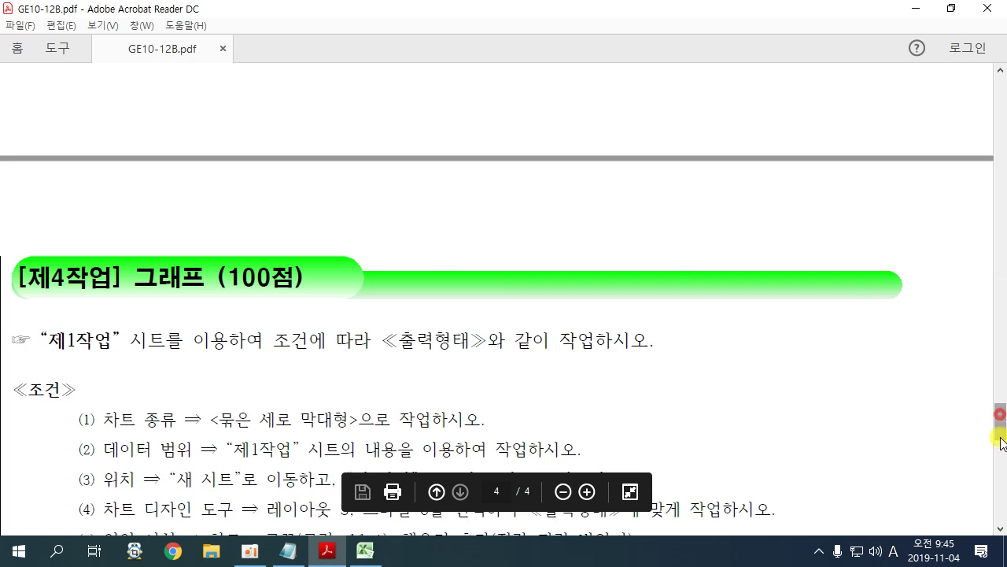
drag(1001, 443, 1000, 504)
click(298, 427)
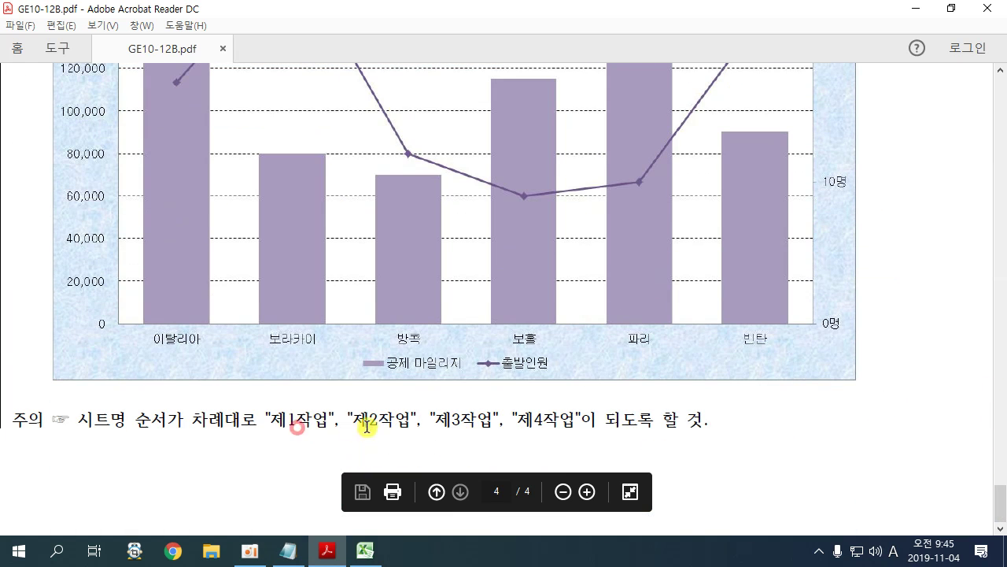
scroll(499, 451, up, 1)
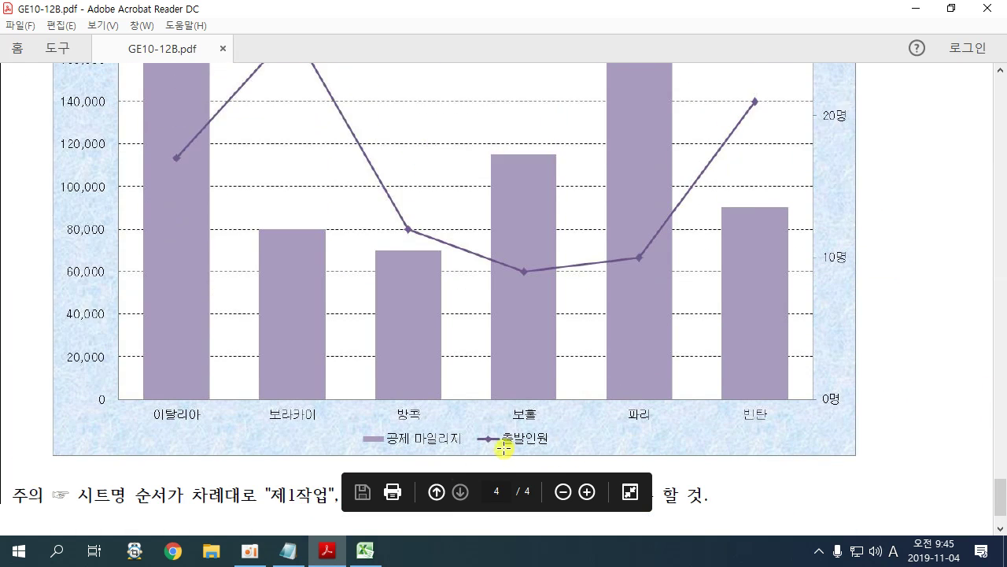
click(365, 549)
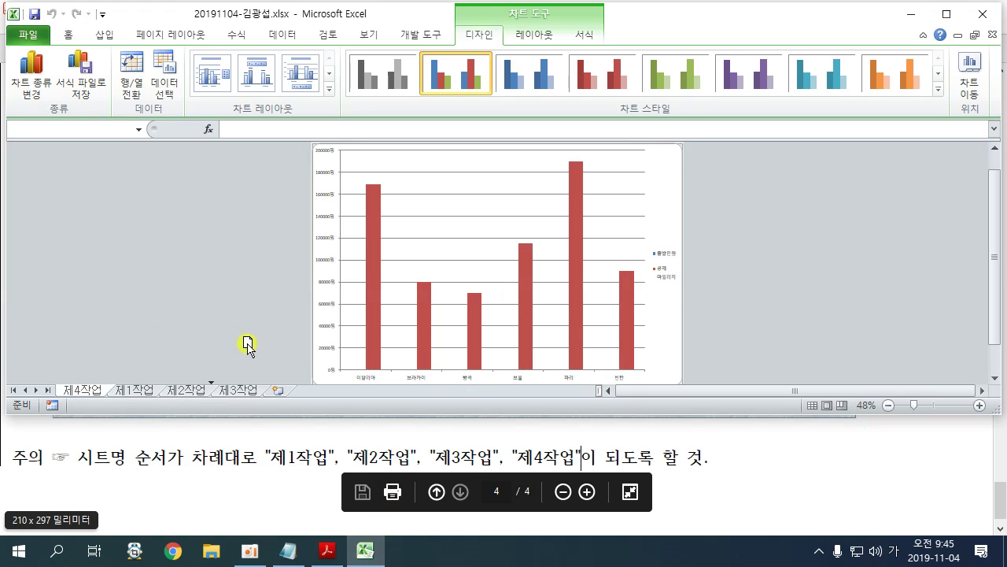
drag(278, 381, 275, 383)
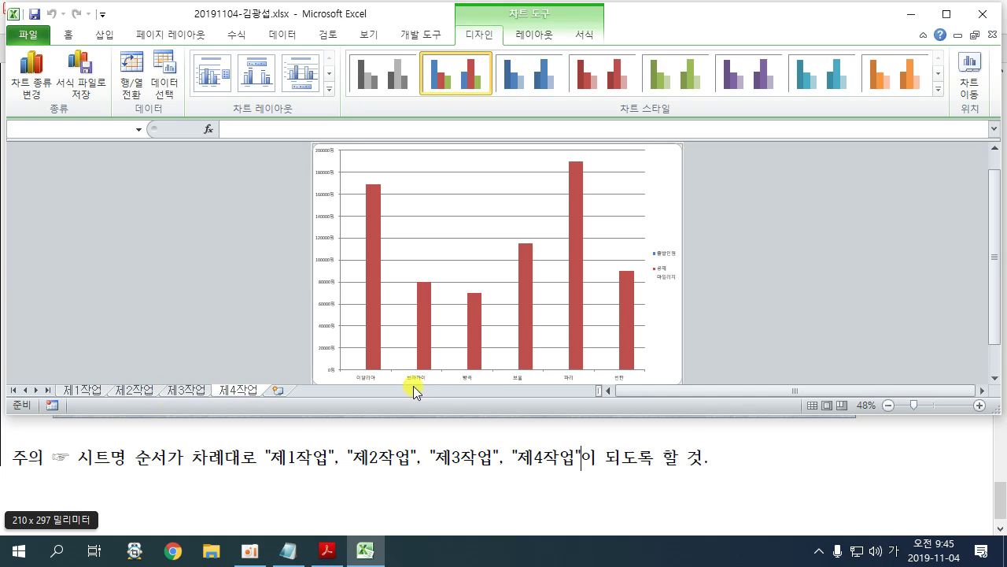
Step: Recheck the PDF instructions, then return to the 제4작업 chart sheet
click(800, 450)
scroll(787, 443, up, 10)
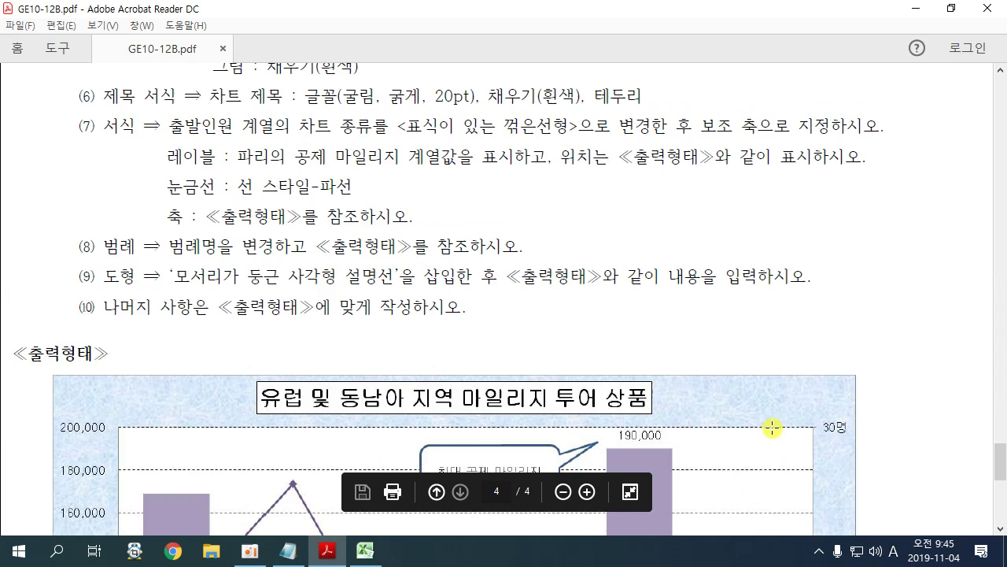
scroll(773, 427, up, 5)
drag(97, 344, 233, 346)
scroll(234, 411, up, 3)
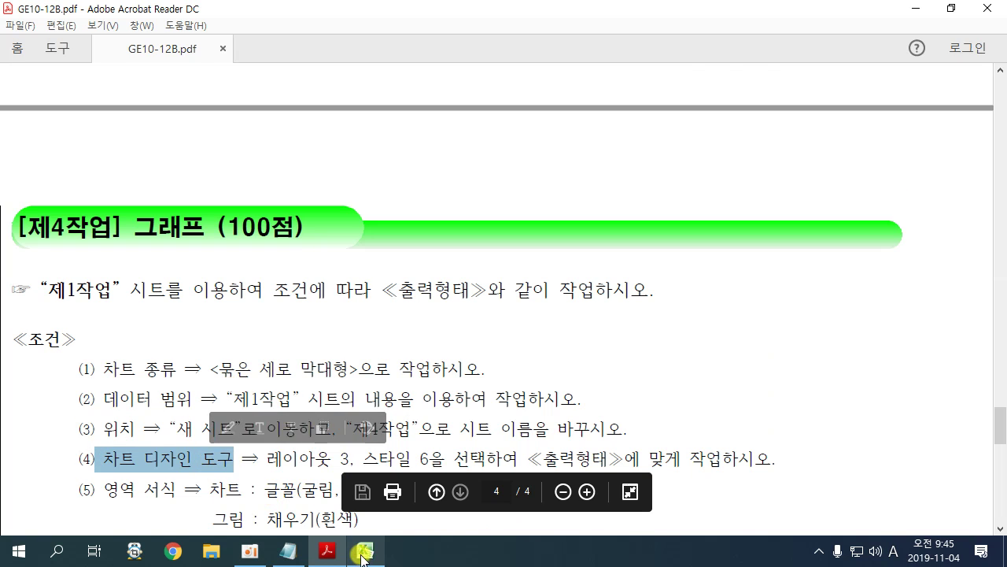
click(362, 553)
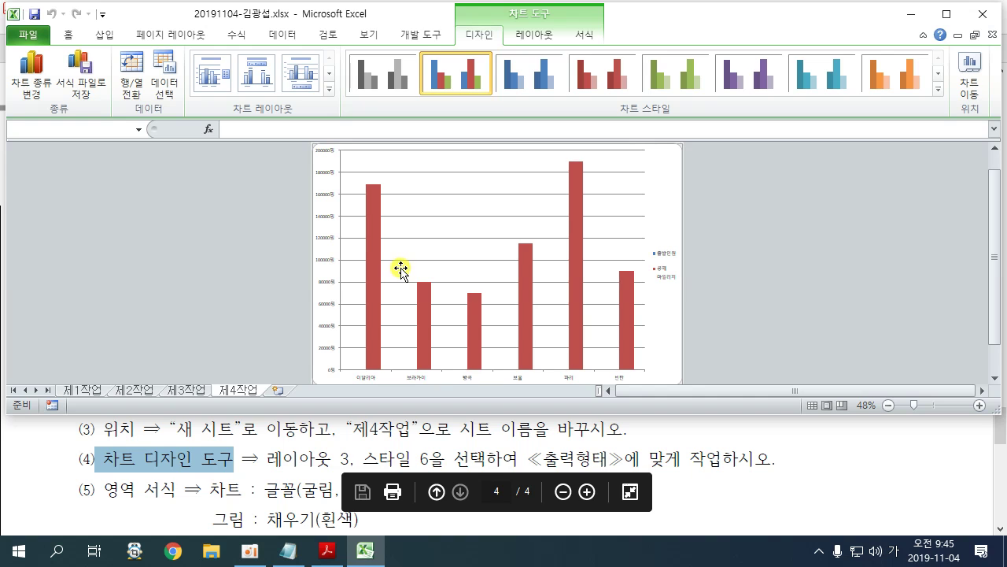
Step: Apply a chart layout with a title and bottom legend, plus a purple-bar chart style
click(303, 78)
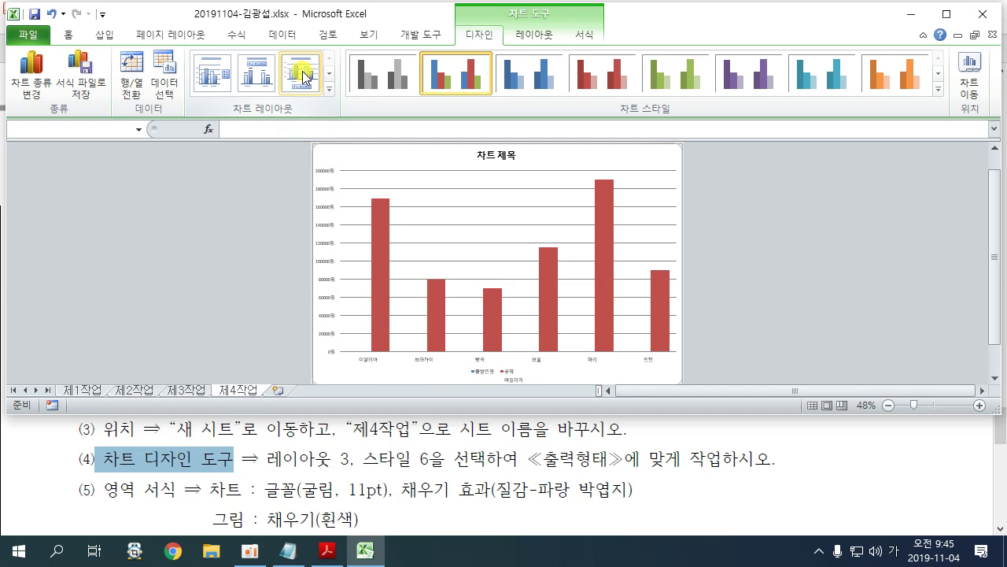
click(753, 72)
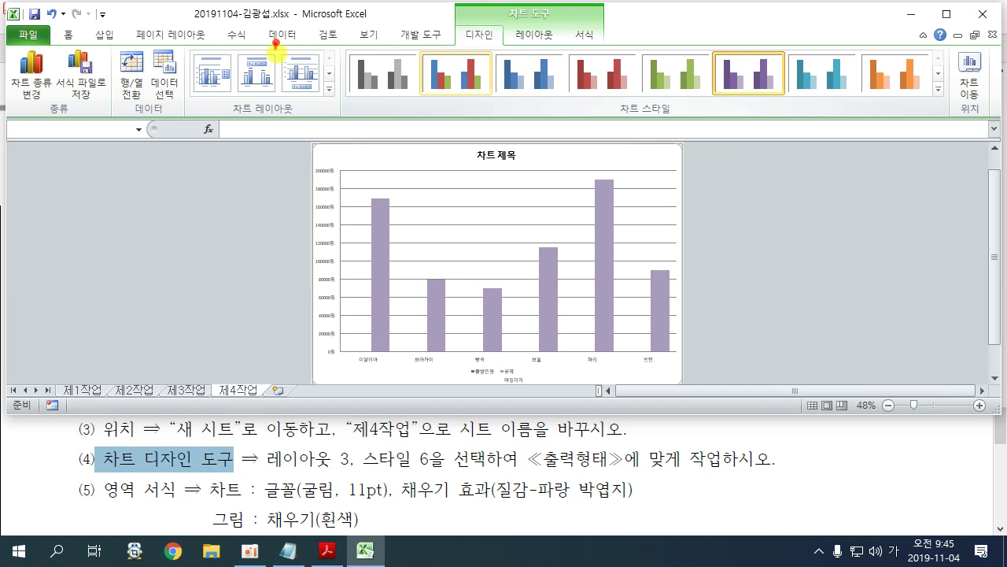
drag(276, 43, 332, 99)
drag(708, 45, 782, 102)
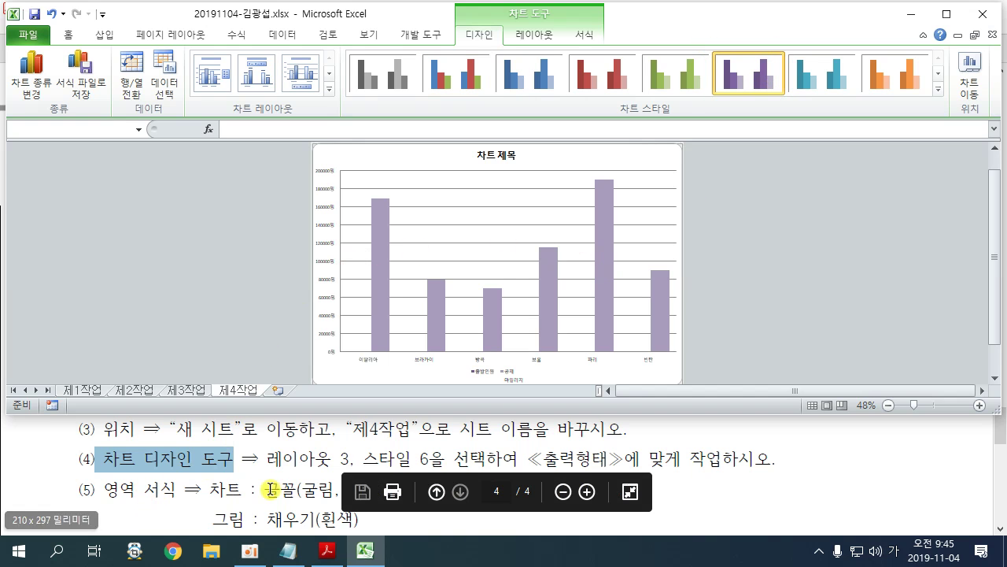
click(744, 243)
click(666, 163)
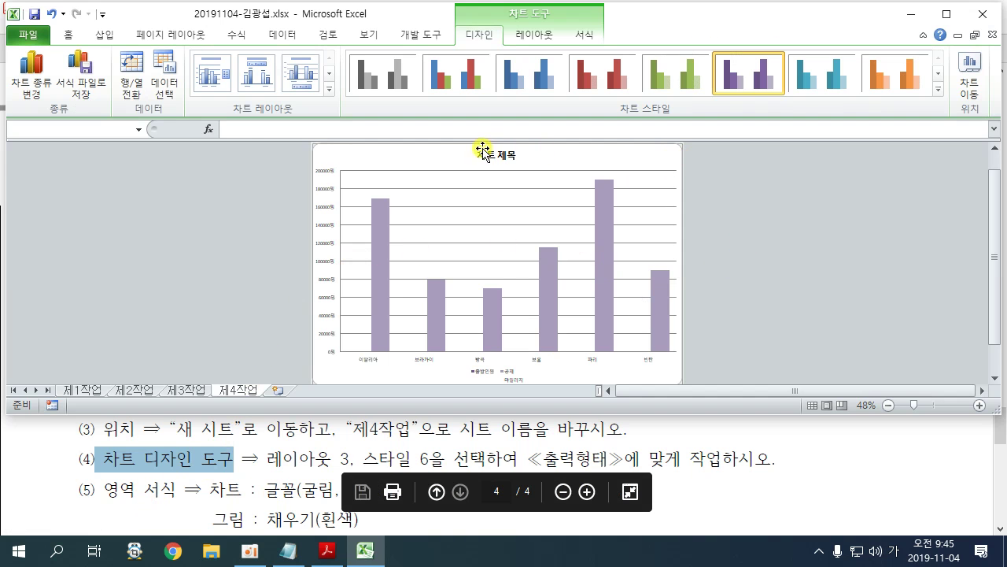
Step: Set all chart text to the 굴림 font at 11 pt
click(69, 35)
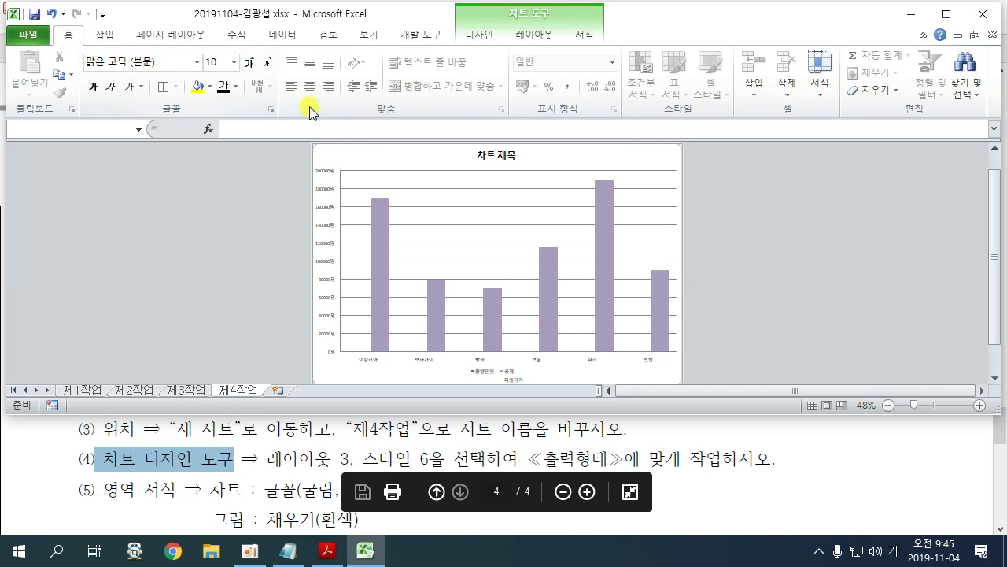
click(140, 61)
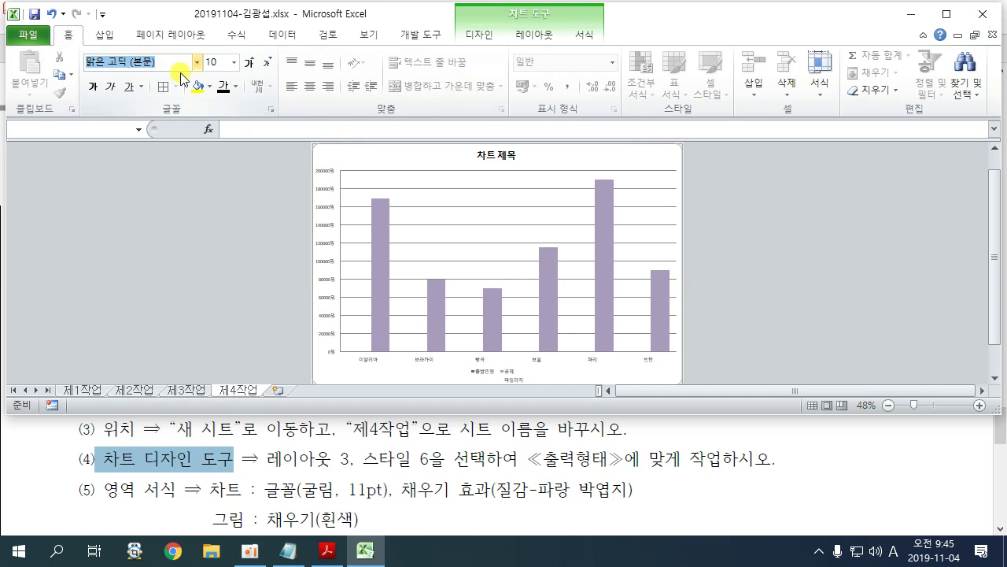
text(RNFFLA)
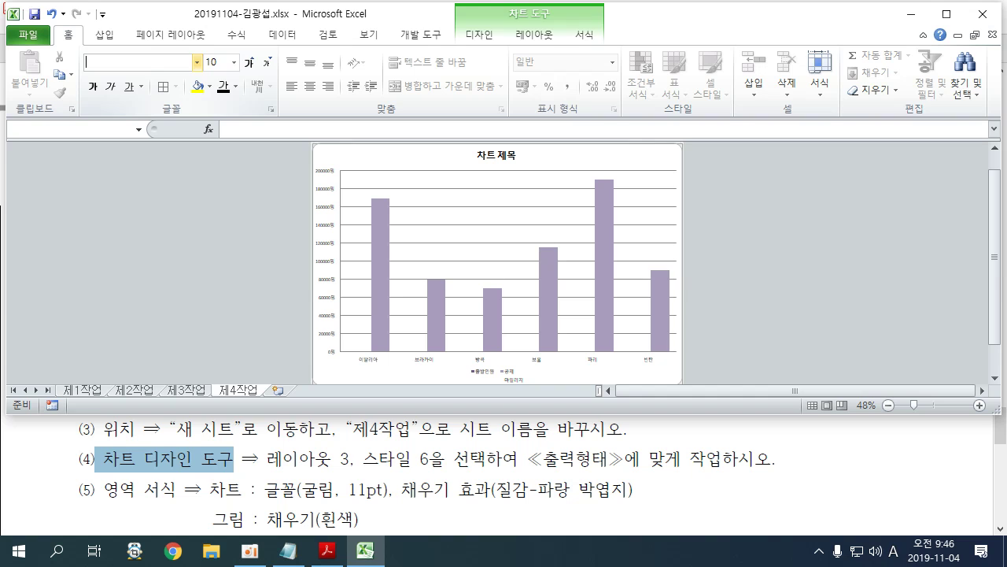
key(Return)
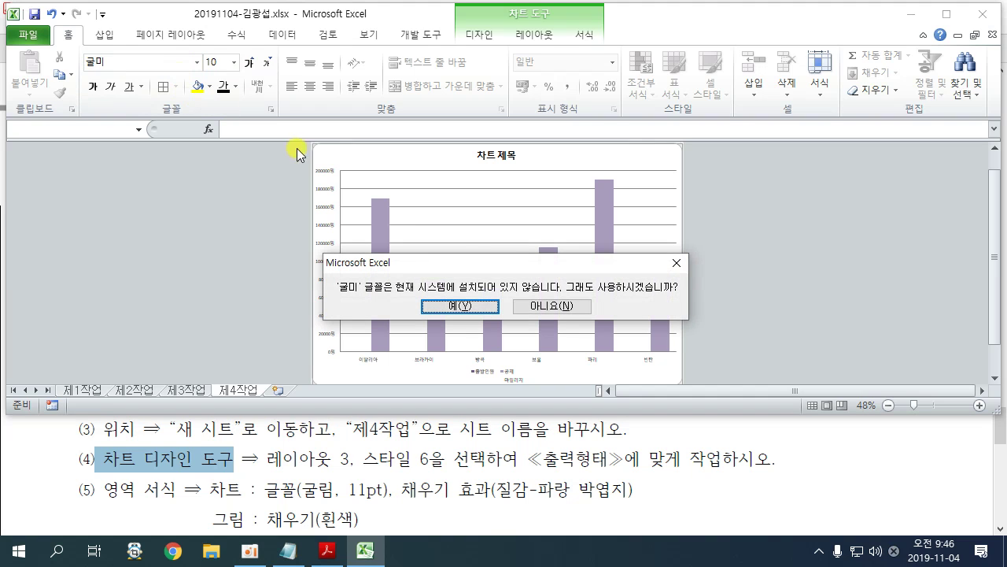
click(676, 262)
click(167, 63)
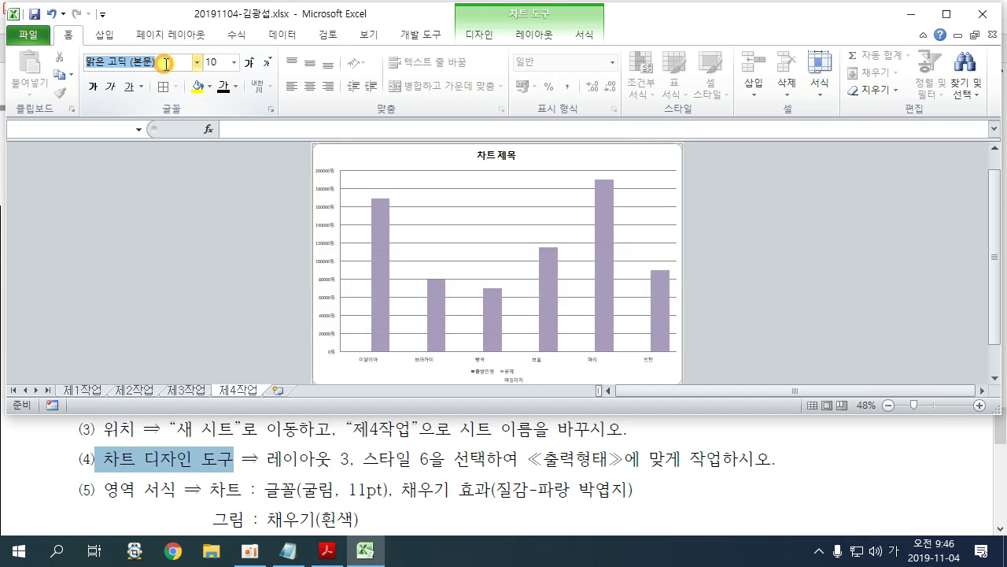
text(rnffla)
key(Return)
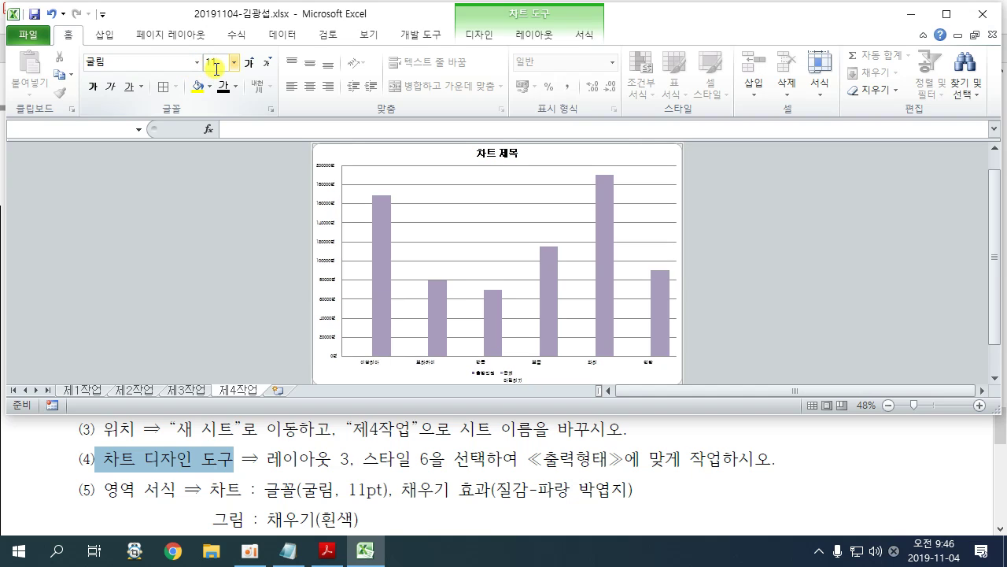
key(Return)
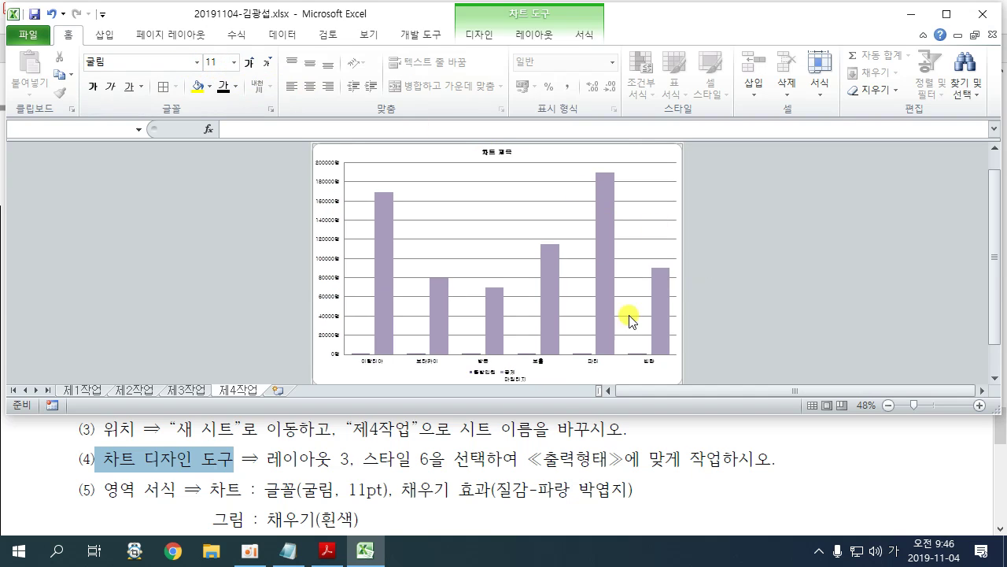
right_click(645, 156)
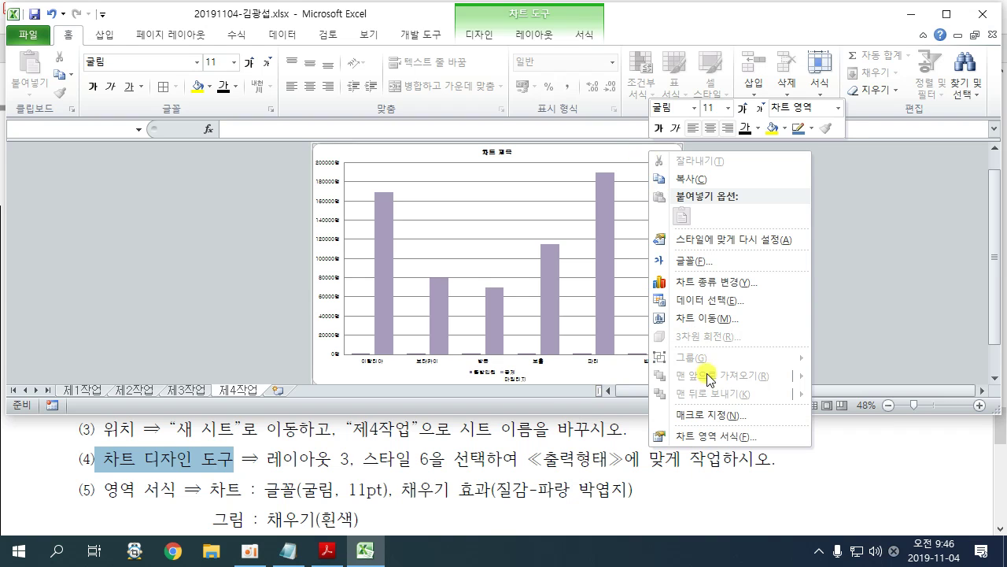
Step: Fill the chart area with the 파랑 박엽지 (blue tissue paper) texture
click(720, 433)
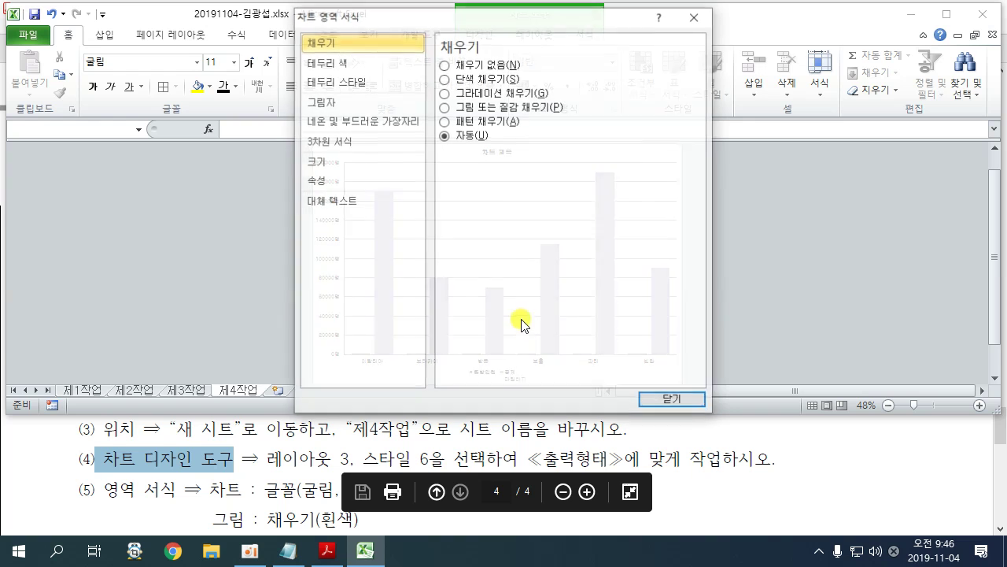
drag(448, 23, 223, 25)
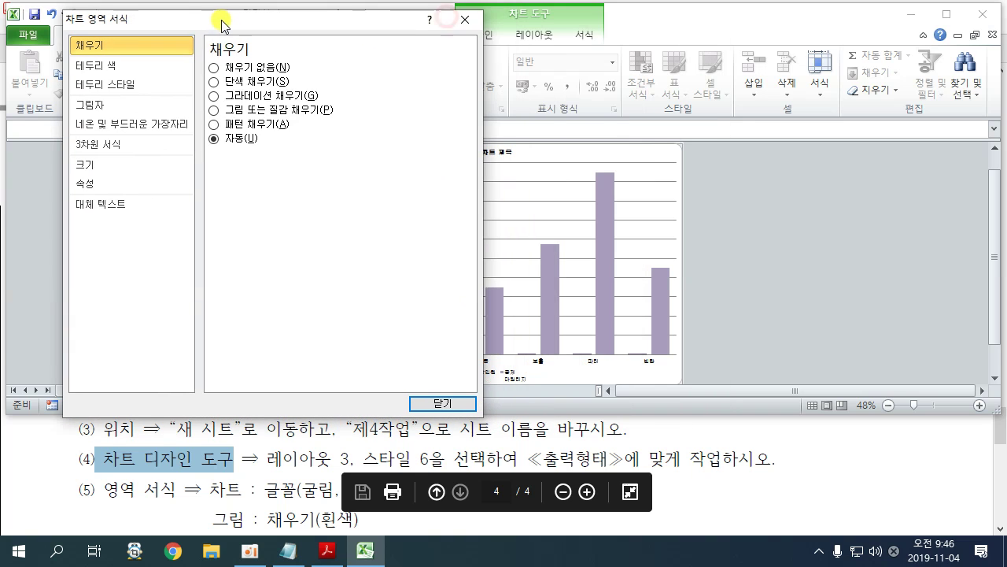
click(216, 111)
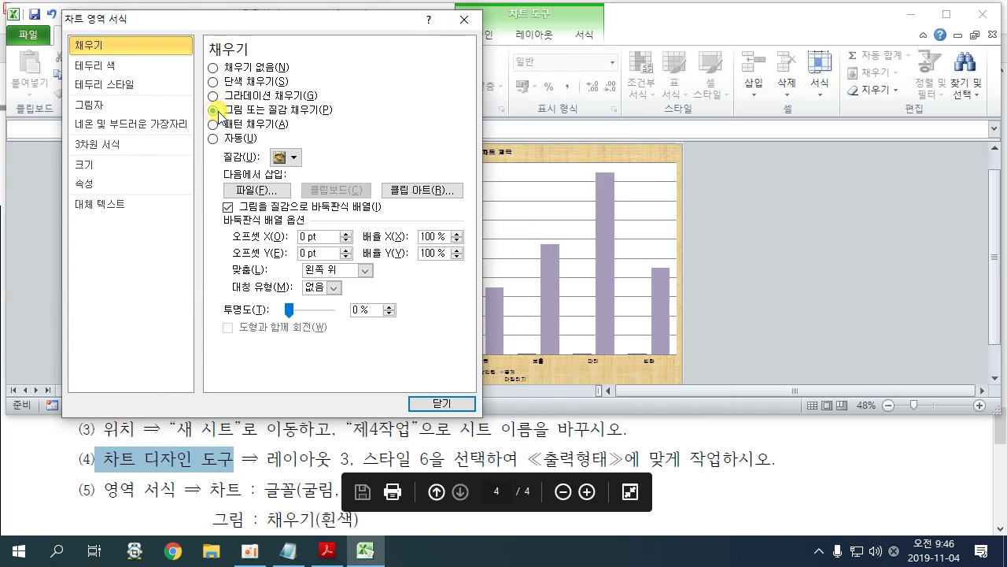
click(292, 158)
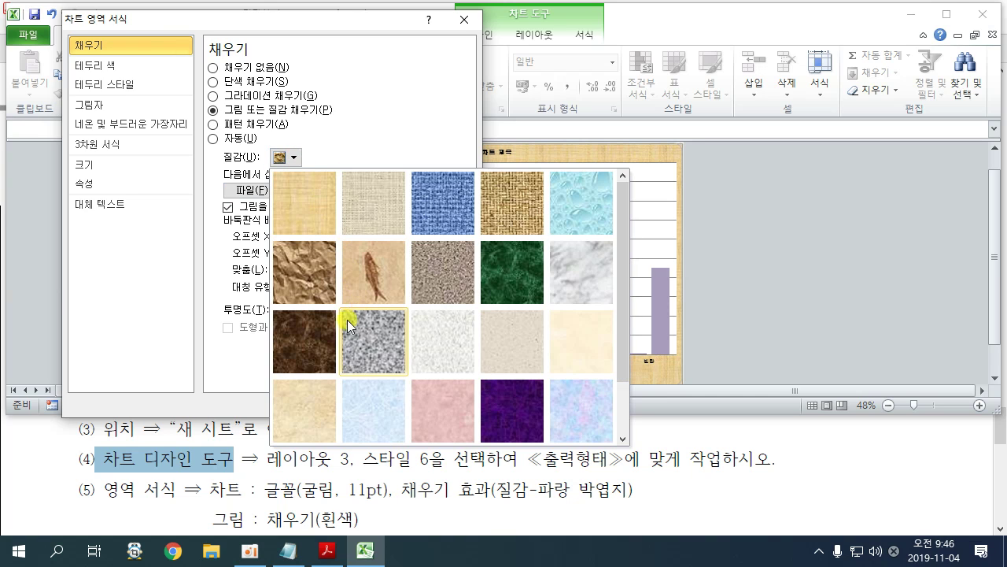
click(374, 409)
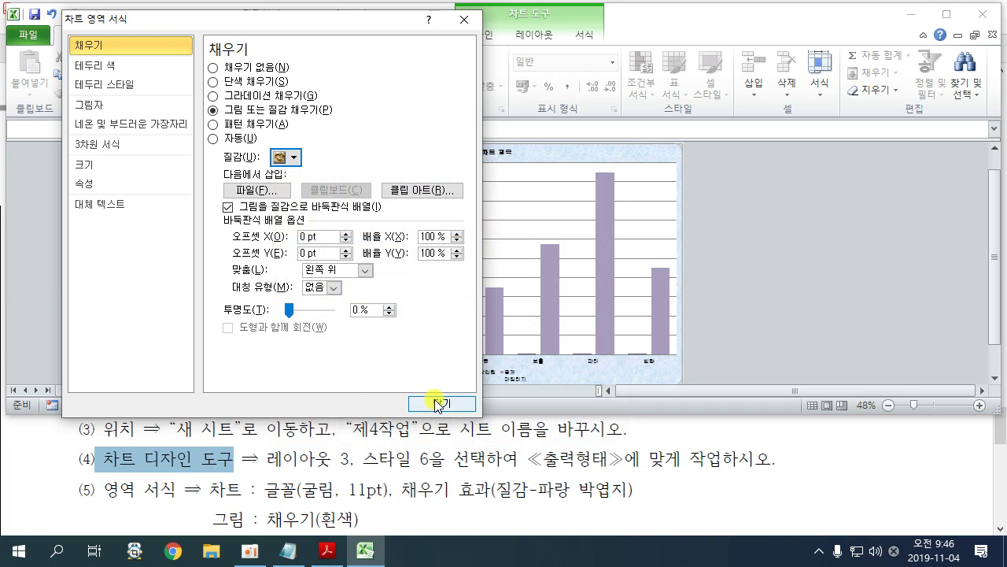
click(441, 403)
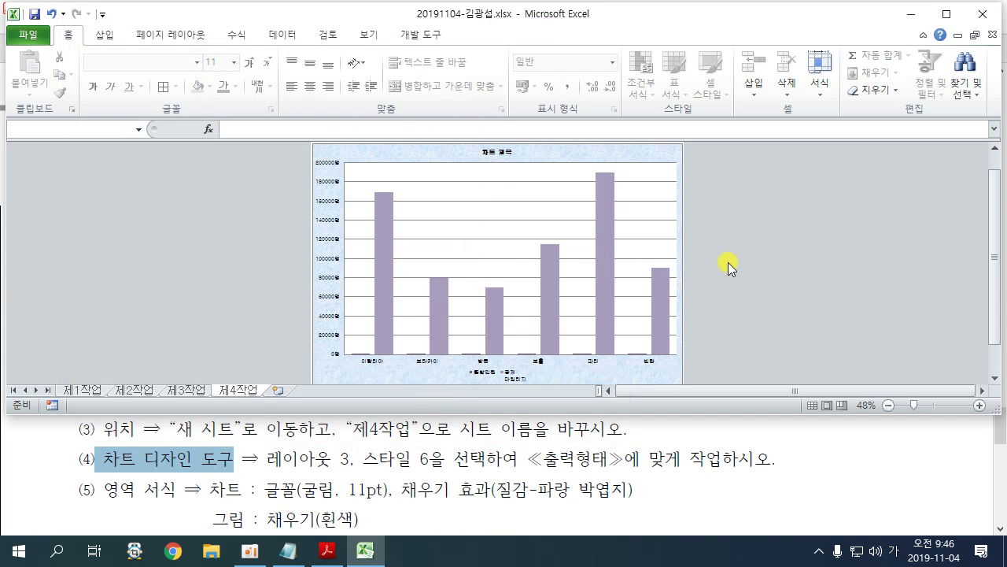
Step: Give the plot area a solid White fill via Format Plot Area
drag(480, 229, 700, 229)
scroll(619, 240, up, 3)
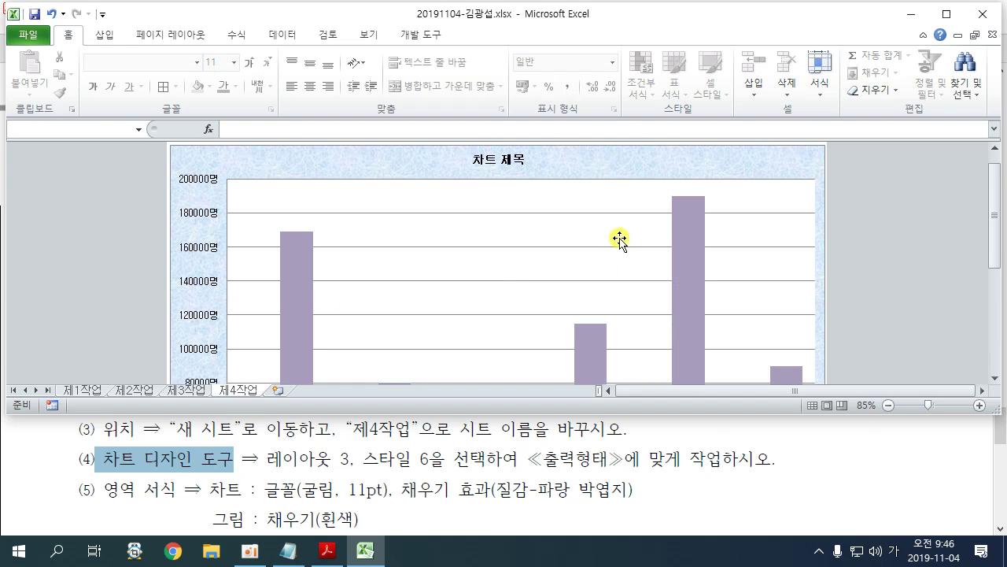
right_click(468, 229)
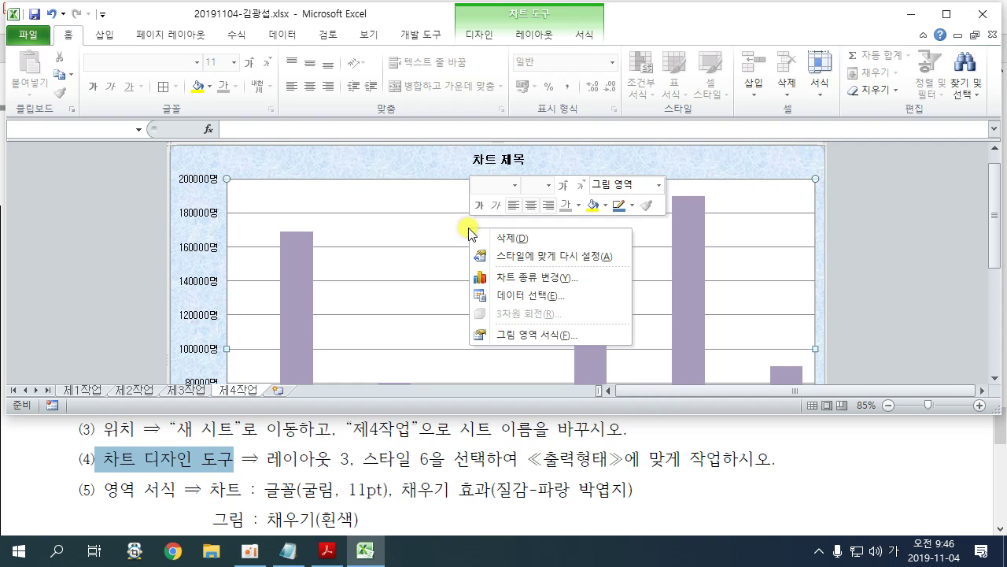
click(528, 337)
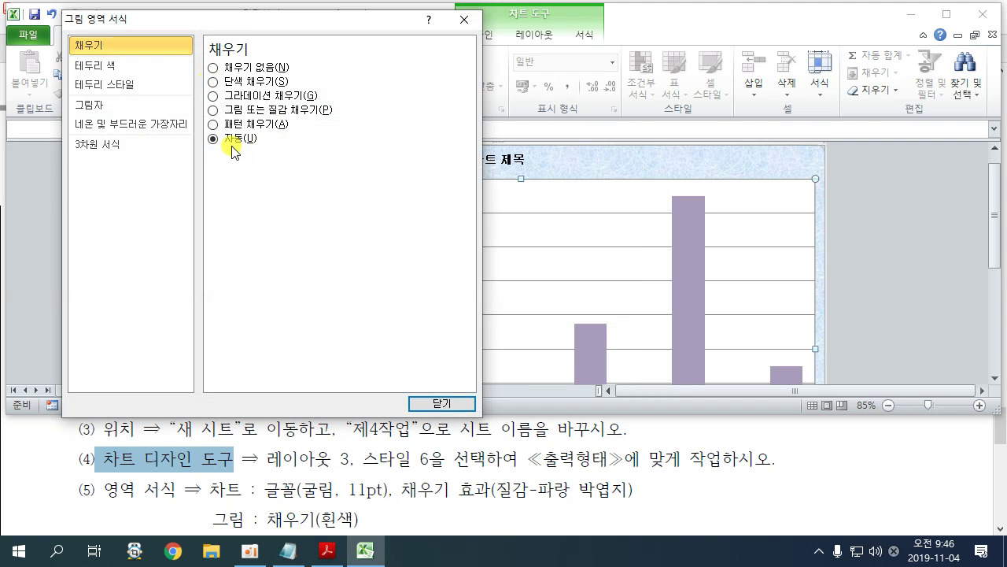
click(213, 82)
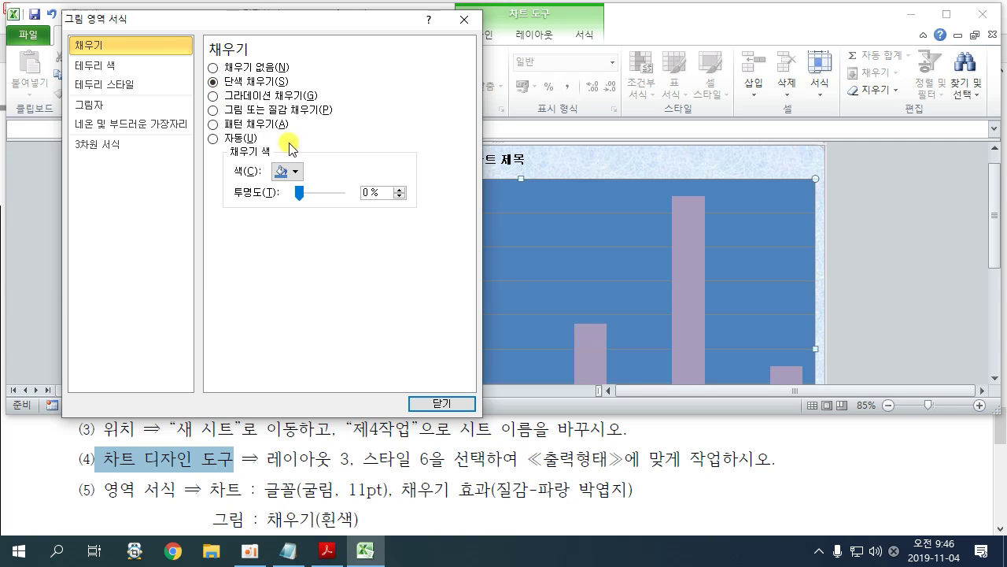
click(287, 170)
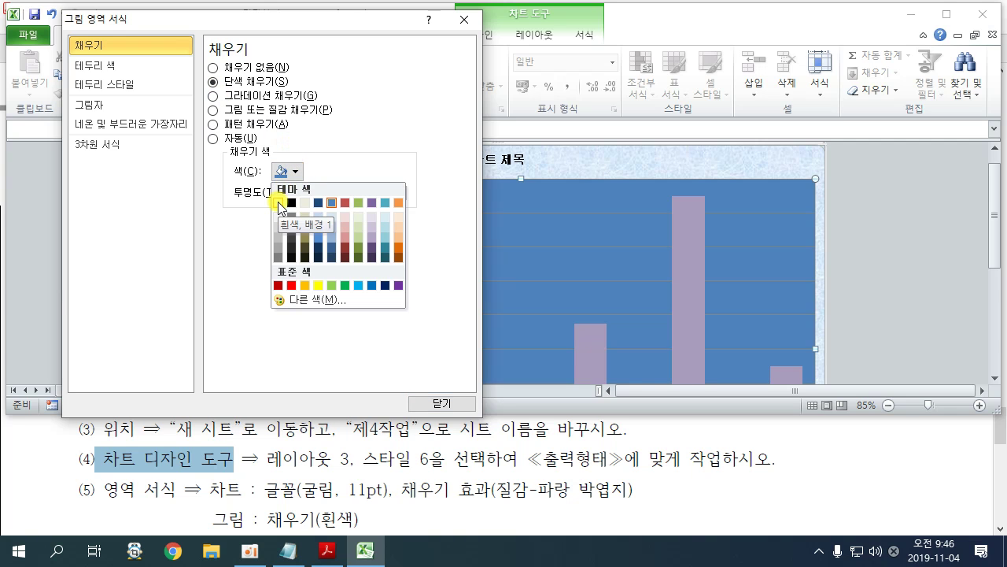
click(278, 202)
click(439, 404)
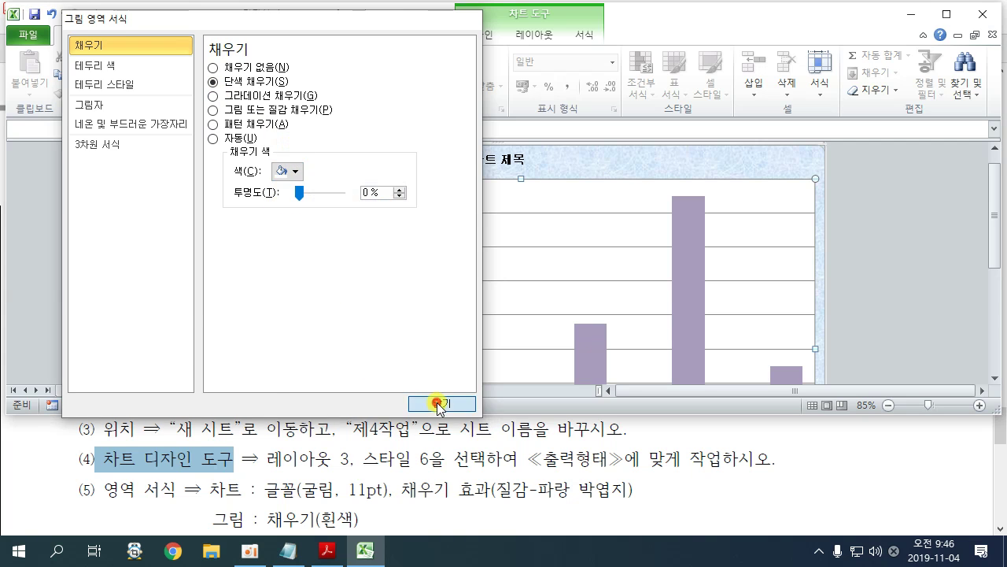
click(945, 253)
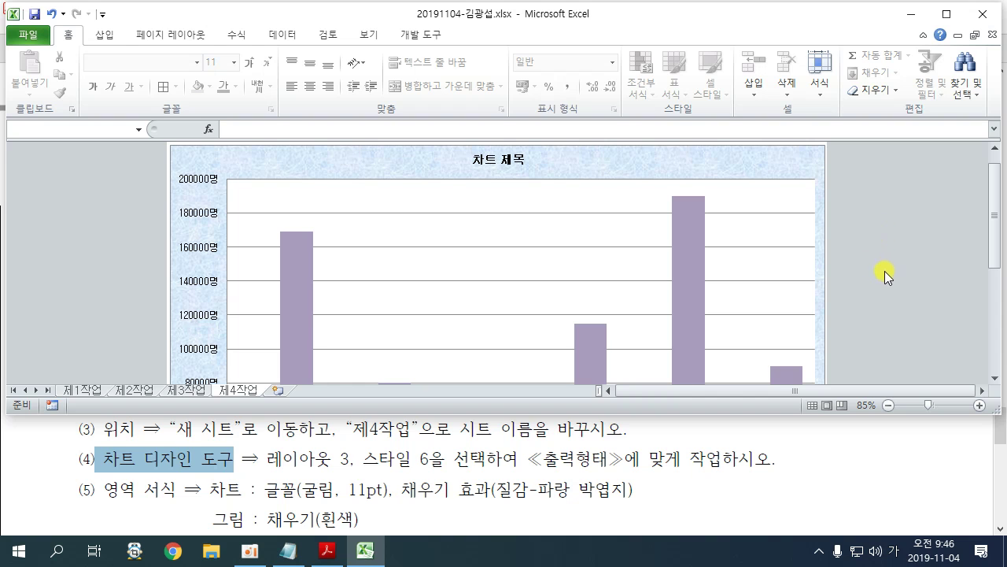
Step: Scroll the PDF to the title condition and ≪출력형태≫ sample chart, then return to Excel
click(1000, 529)
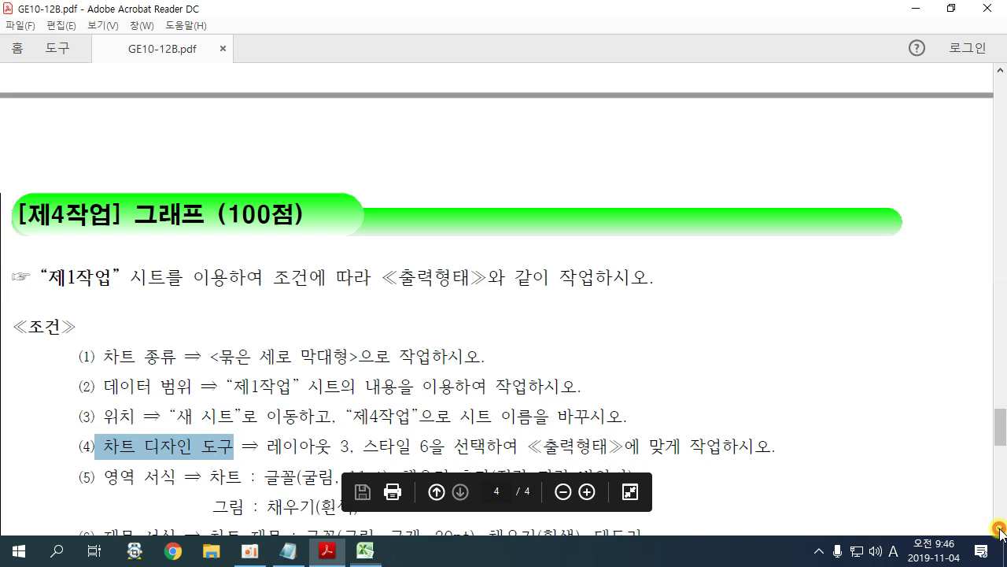
drag(1000, 529, 1000, 529)
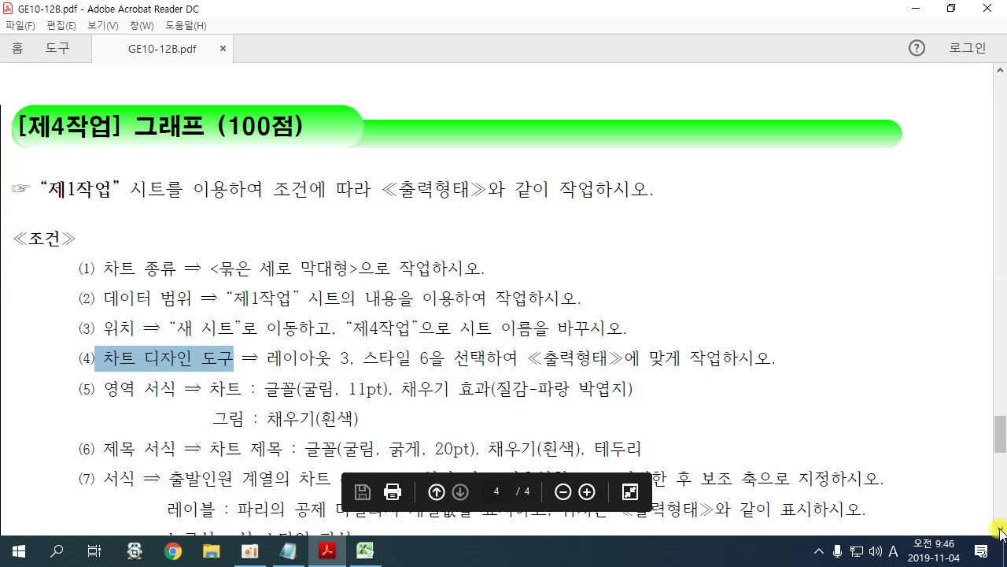
click(1000, 72)
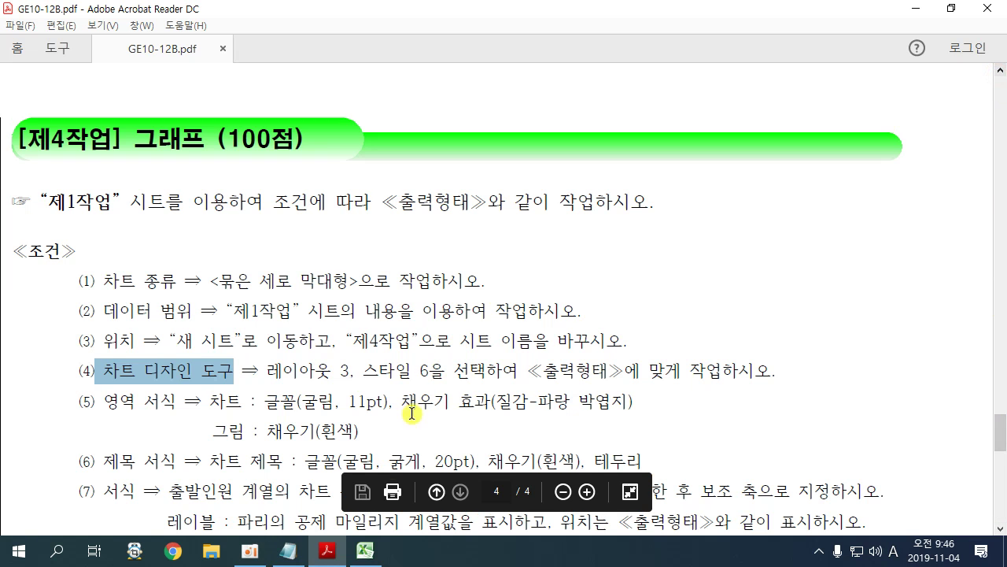
scroll(637, 390, down, 1)
scroll(652, 379, down, 8)
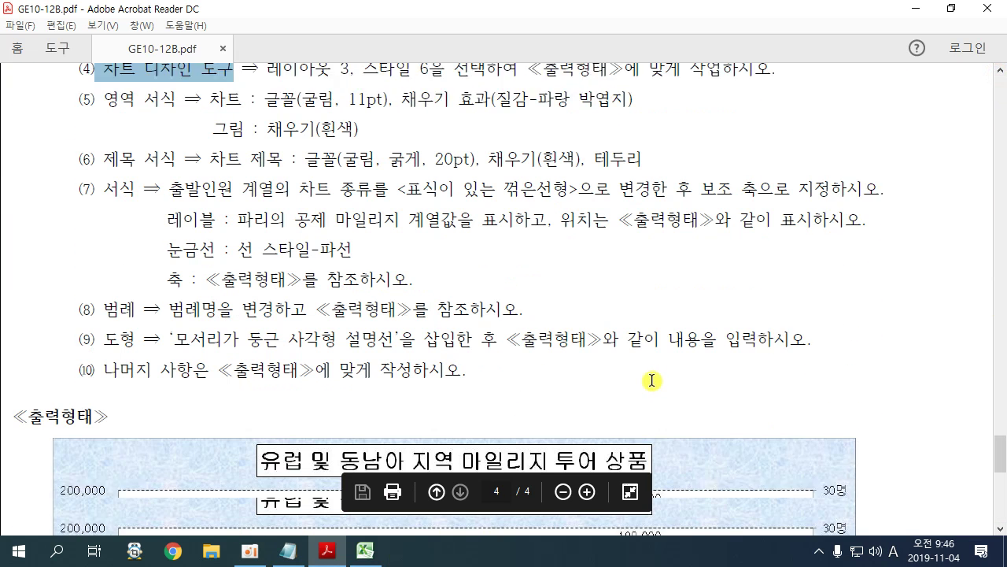
click(363, 550)
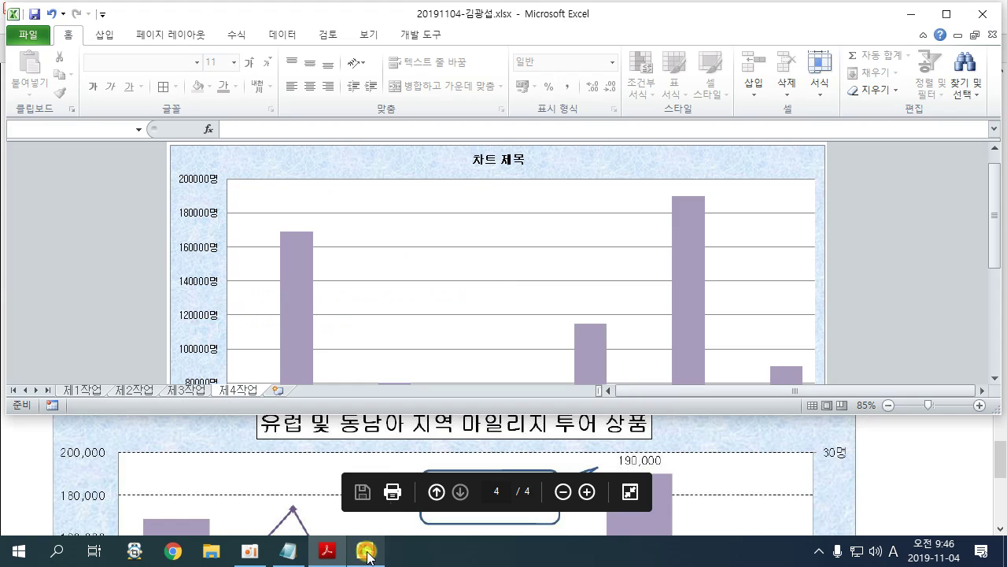
Step: Change the chart title text to '유럽 및 동남아 지역 마일리지 투어 상품'
click(488, 156)
click(493, 155)
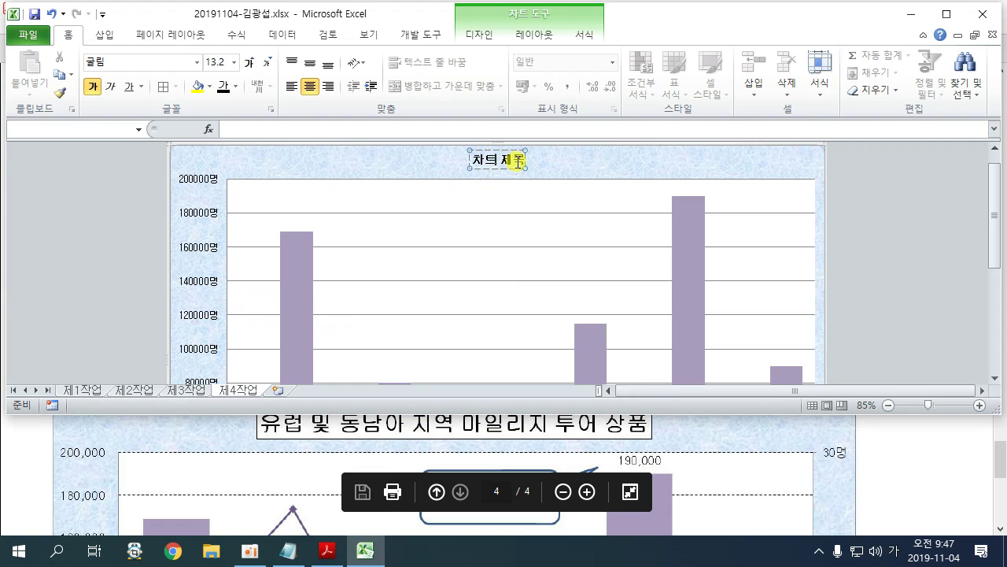
drag(521, 161, 459, 160)
text(DBFJQ)
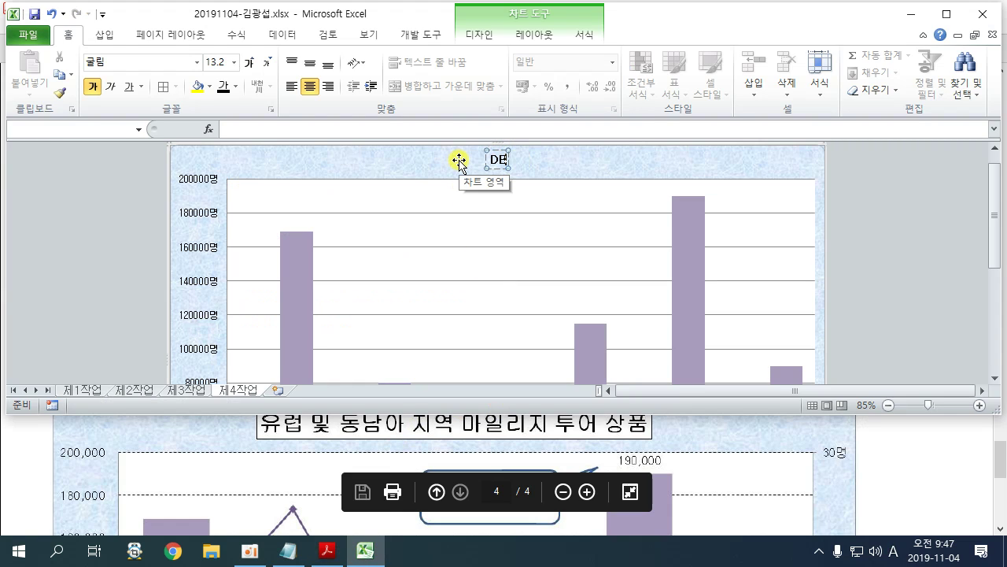
key(BackSpace)
key(BackSpace)
key(BackSpace)
key(BackSpace)
key(BackSpace)
key(Hangul)
key(Hangul)
text(유럽 및 동)
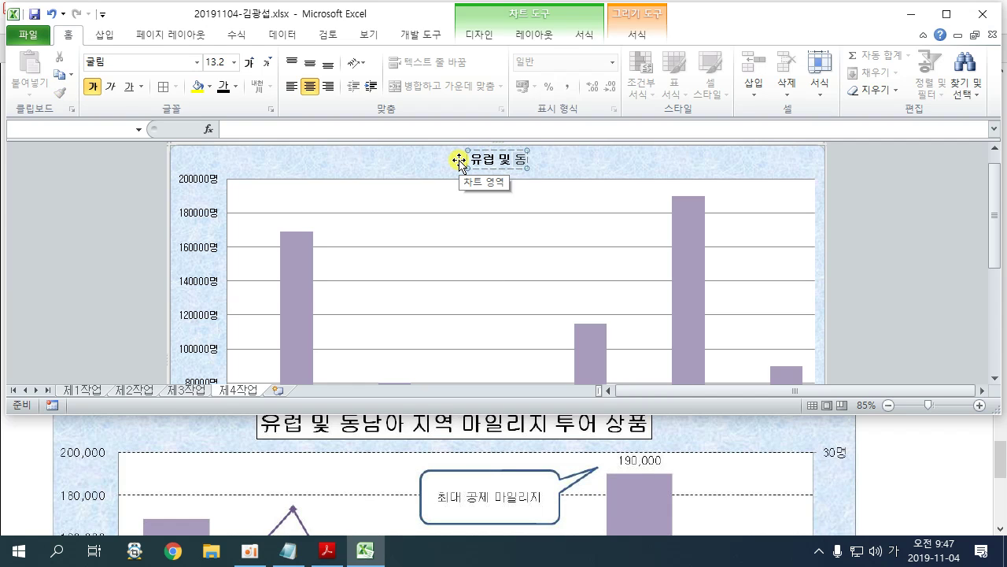
text(남아 지역 마이)
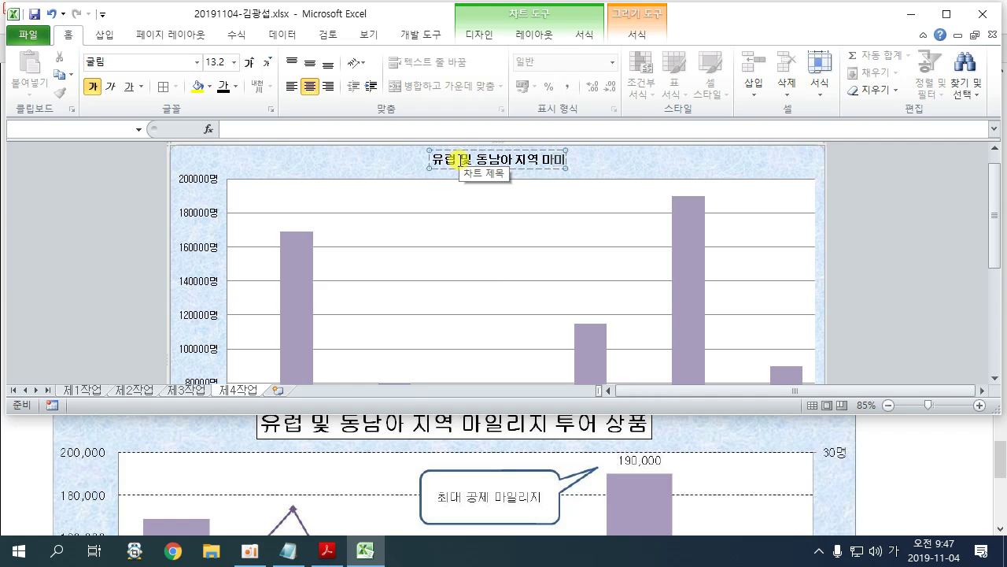
key(BackSpace)
key(BackSpace)
key(BackSpace)
key(BackSpace)
text(마)
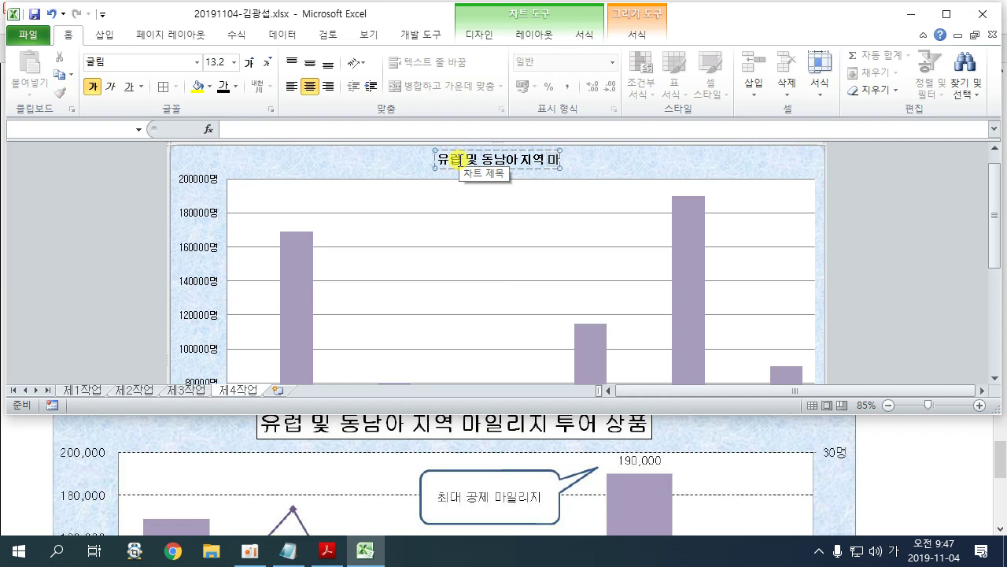
text(일리지 투어 상품)
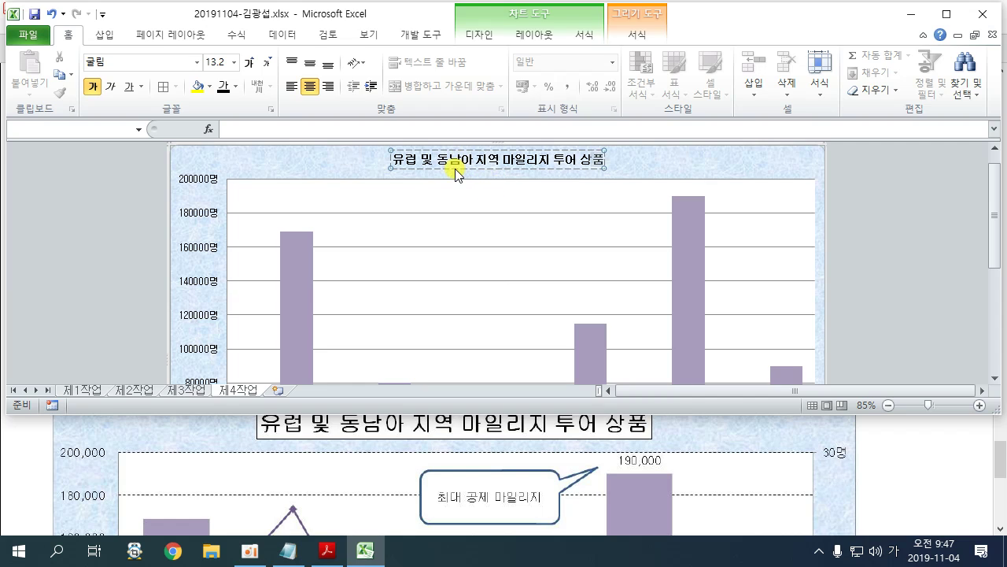
click(456, 167)
click(863, 423)
Step: Scroll the PDF up to the [제4작업] conditions and bring the Excel chart back
scroll(907, 447, up, 5)
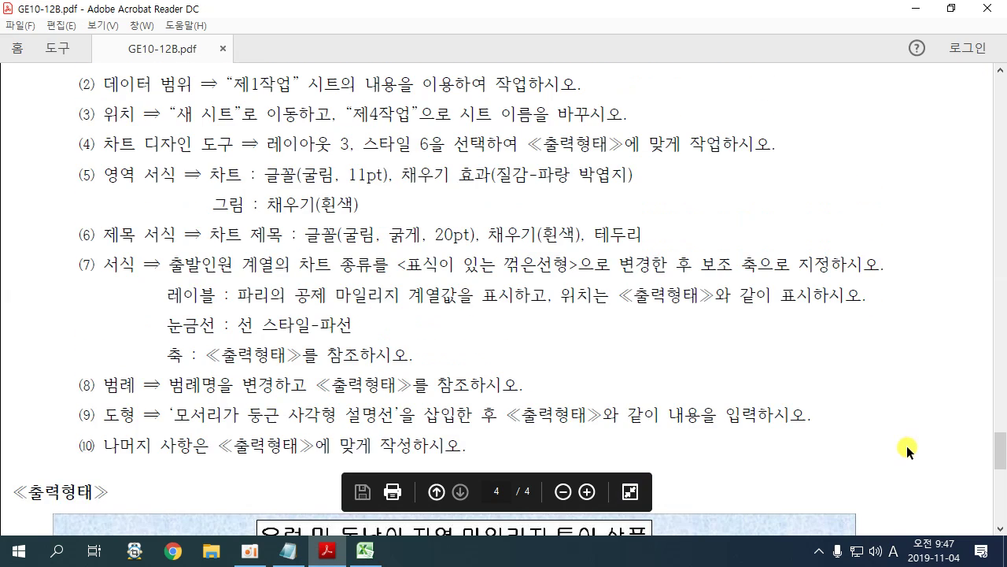
scroll(906, 445, up, 4)
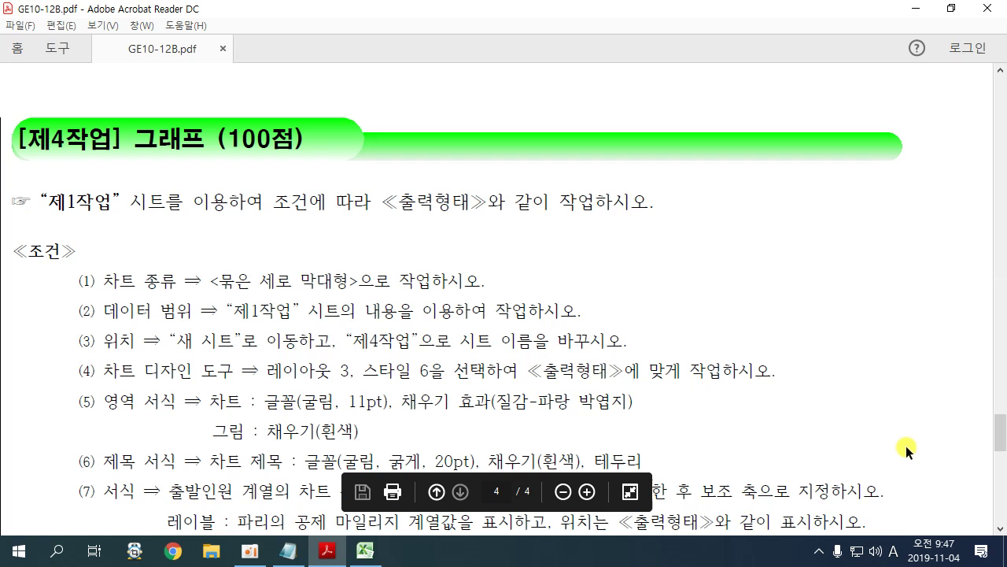
click(366, 551)
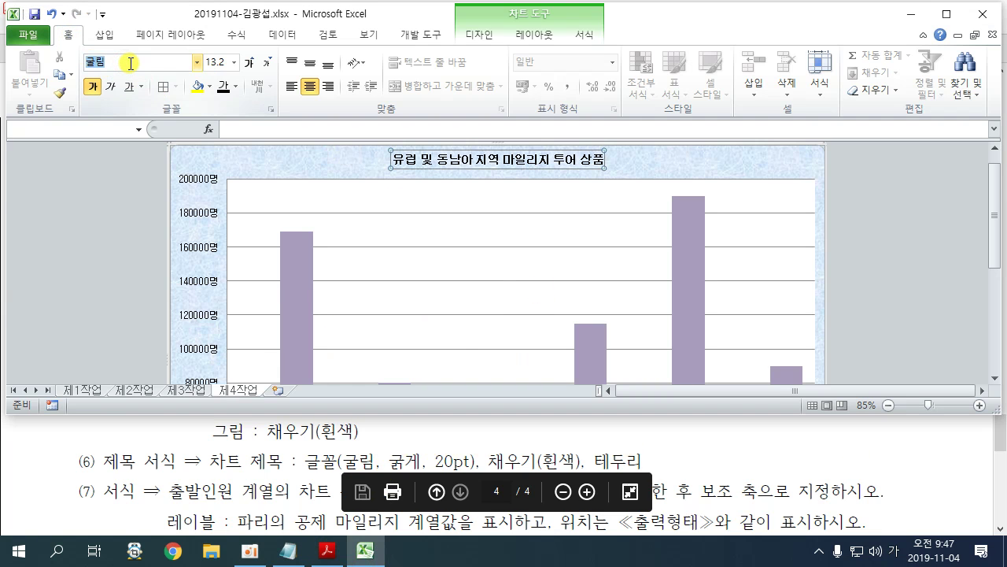
Step: Set the chart title's font size to 20 pt
click(210, 66)
text(20)
key(Return)
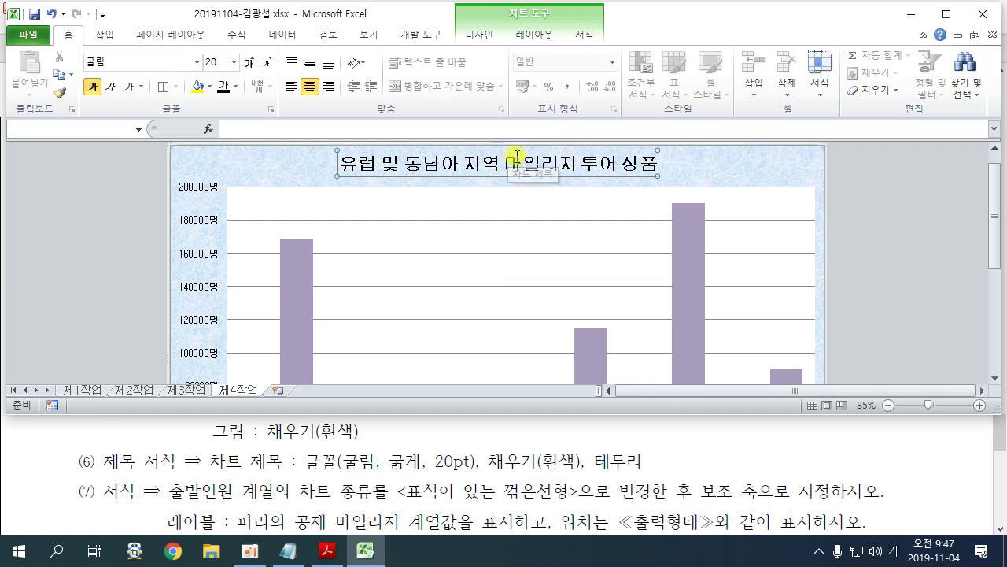
Step: Give the chart title a solid white fill in 차트 제목 서식
right_click(492, 163)
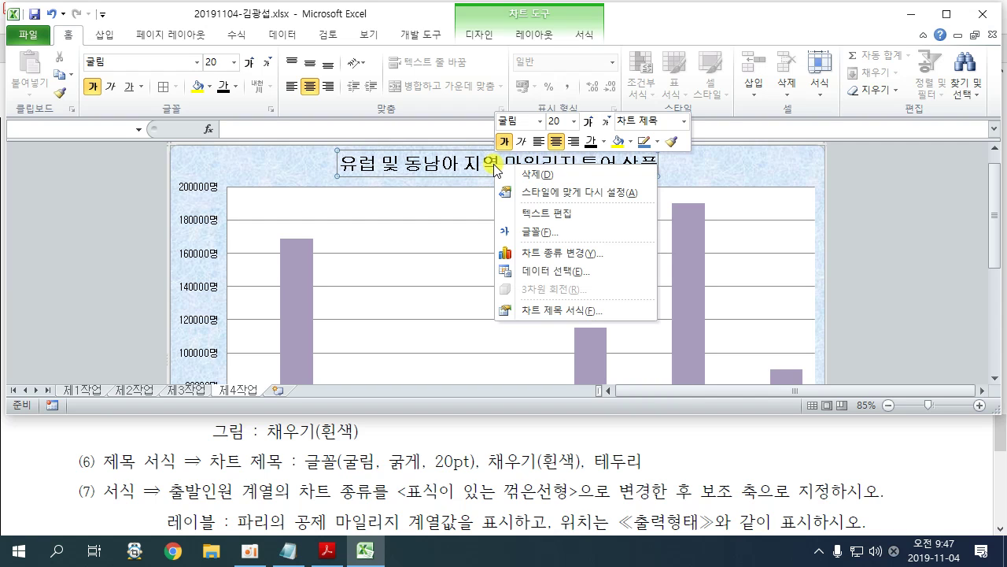
click(541, 311)
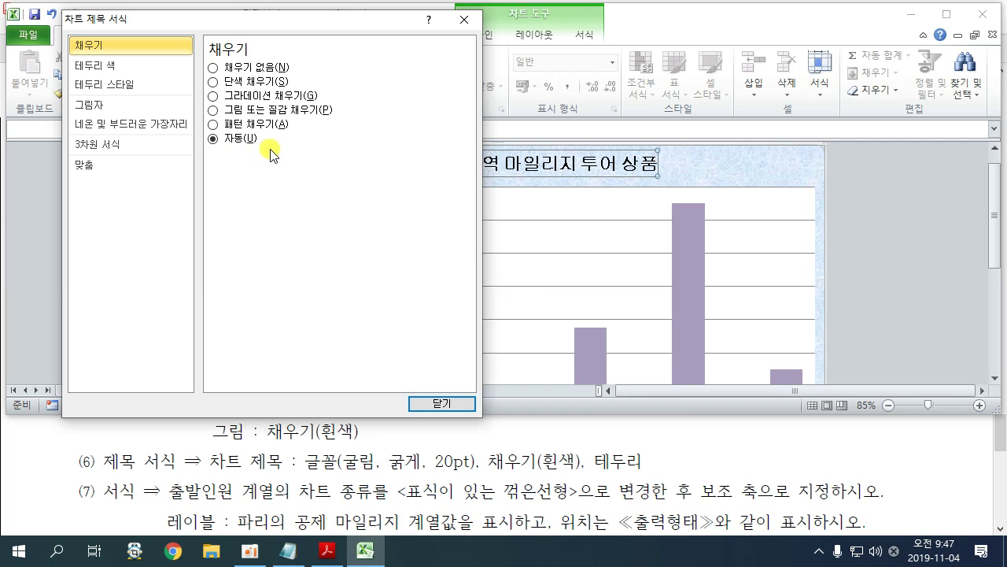
click(215, 82)
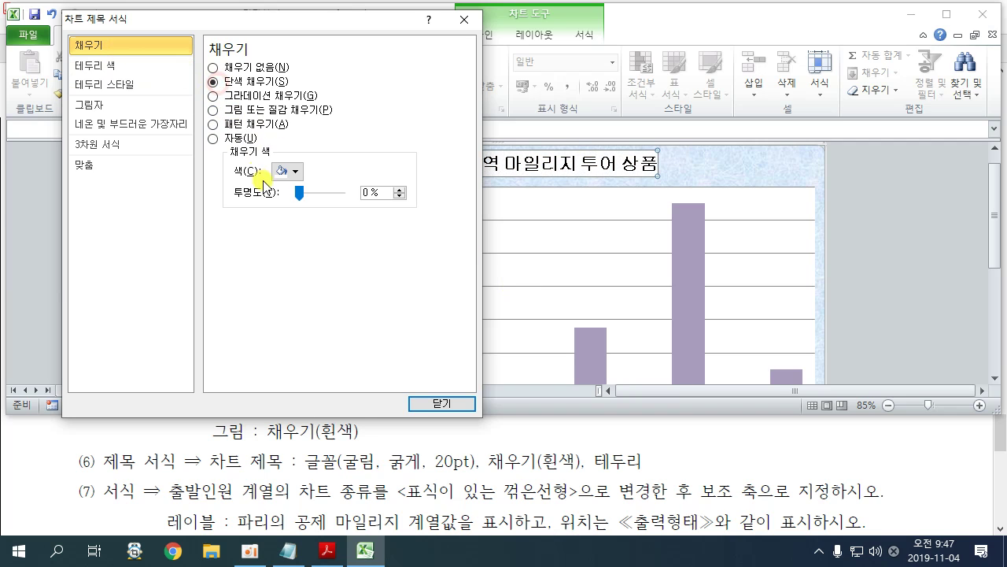
click(292, 171)
click(278, 203)
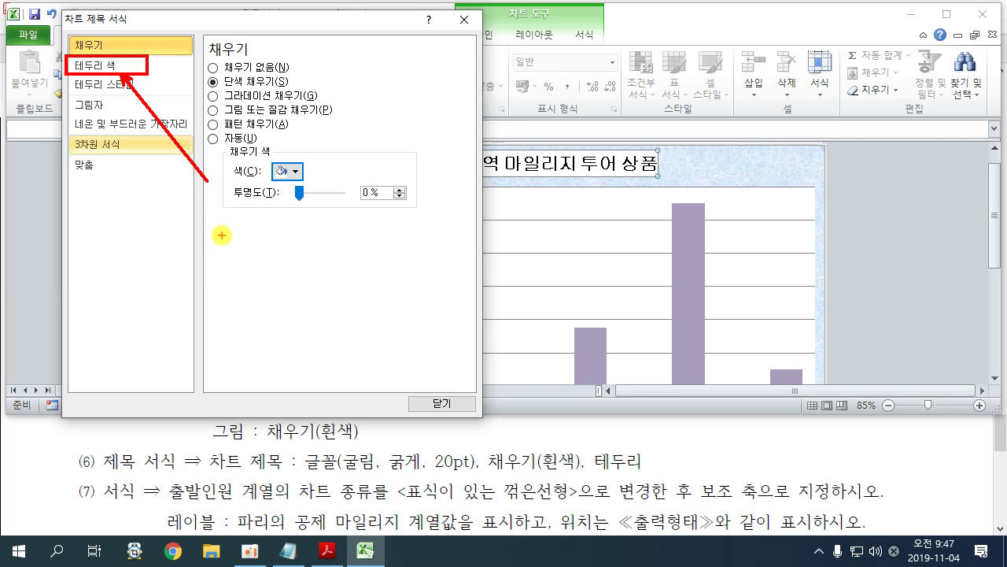
Step: Give the chart title a solid black border line
click(121, 67)
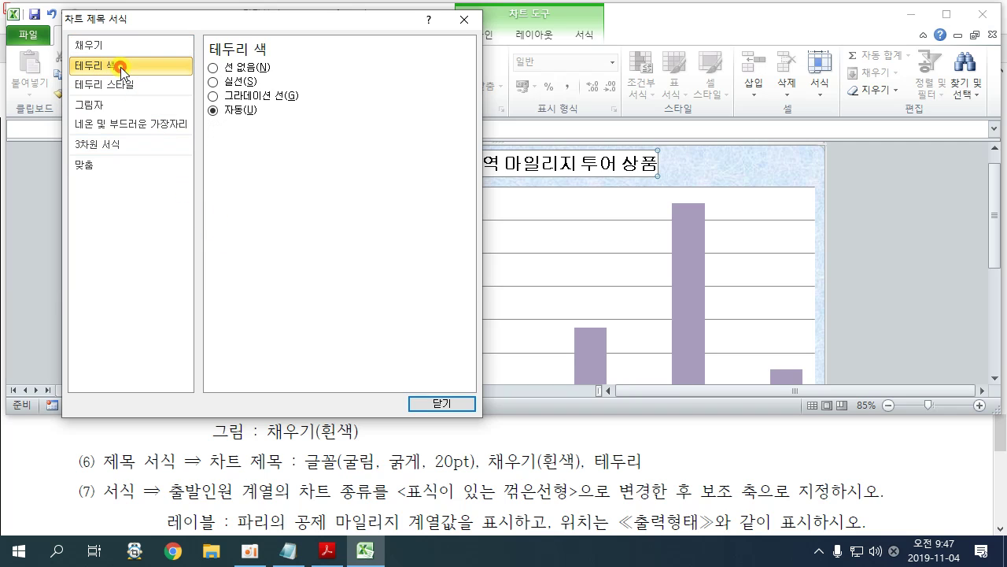
click(214, 81)
click(285, 130)
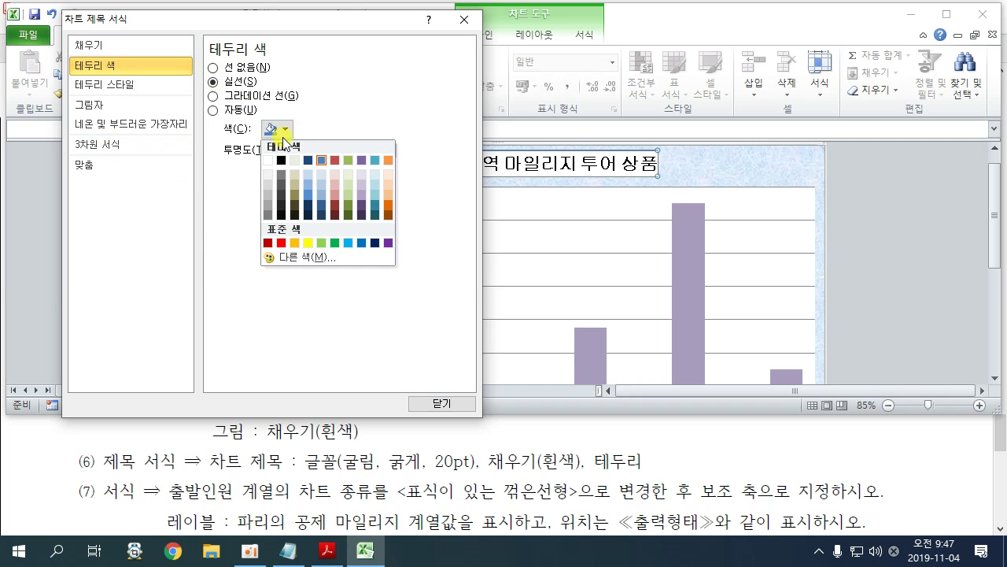
click(281, 160)
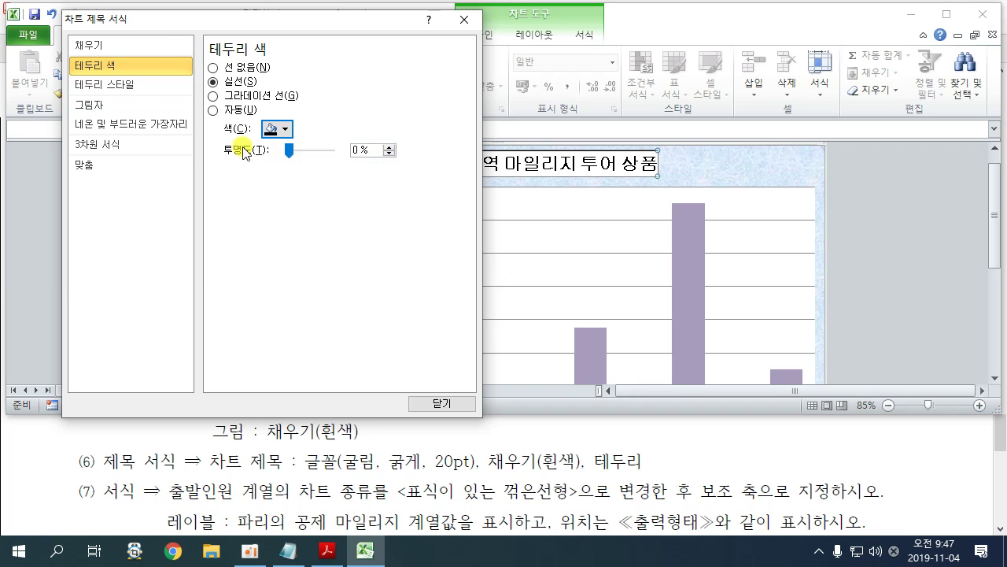
click(442, 403)
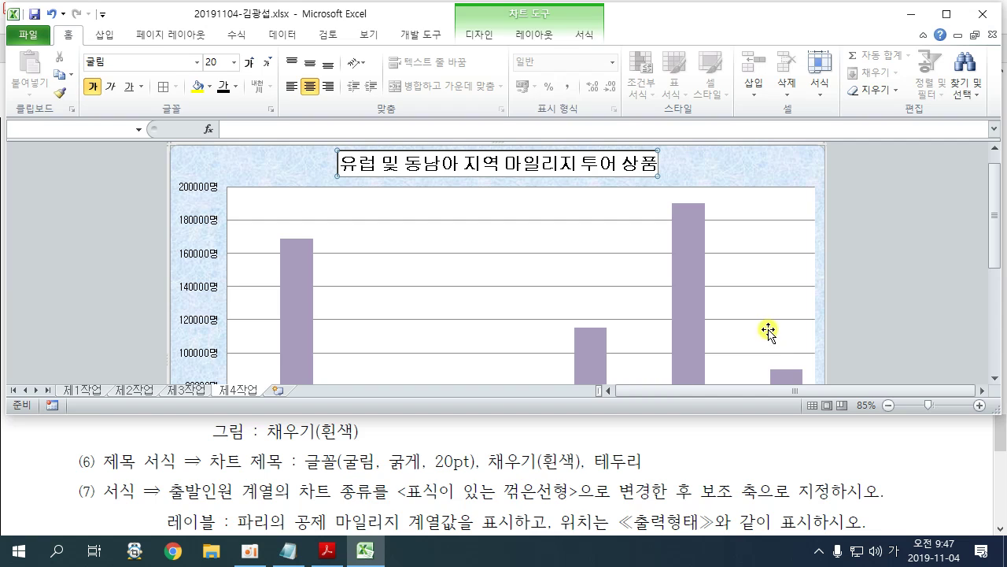
click(905, 448)
scroll(906, 448, down, 1)
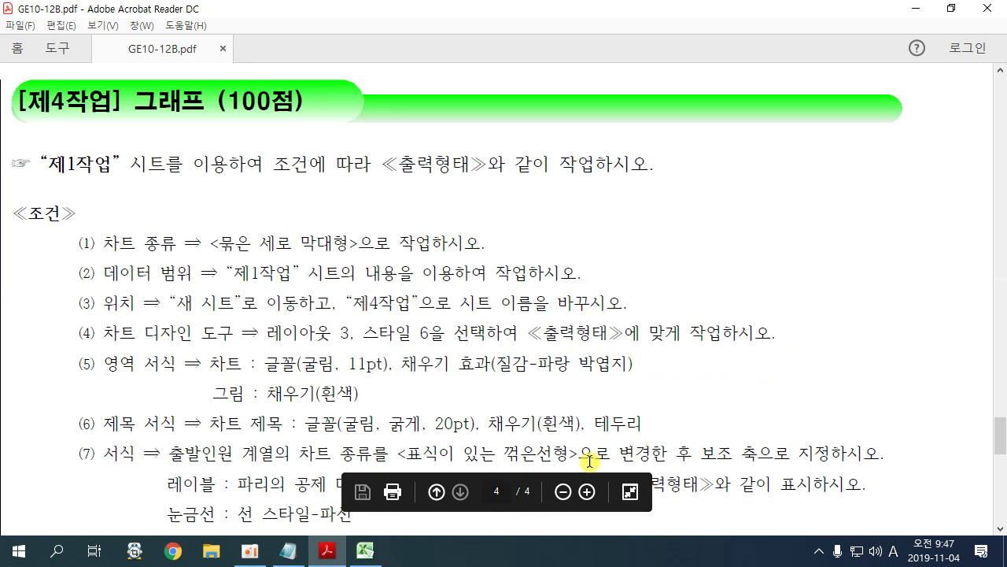
click(369, 555)
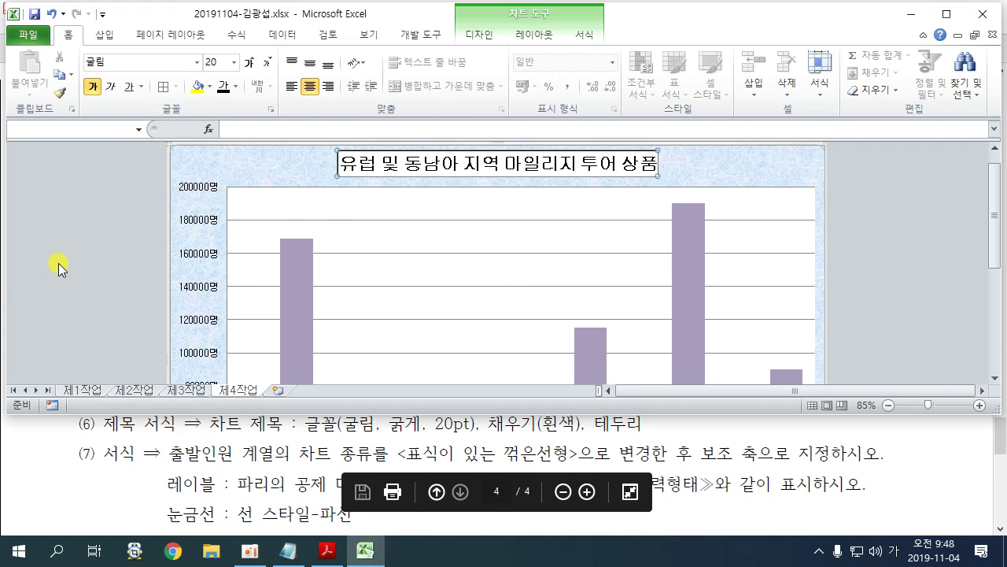
scroll(59, 263, down, 5)
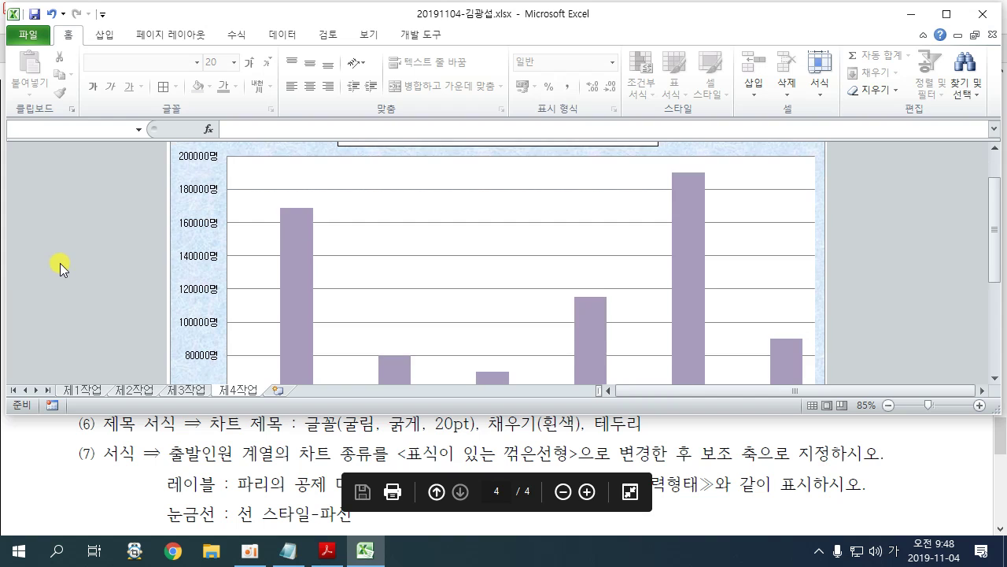
scroll(62, 263, down, 1)
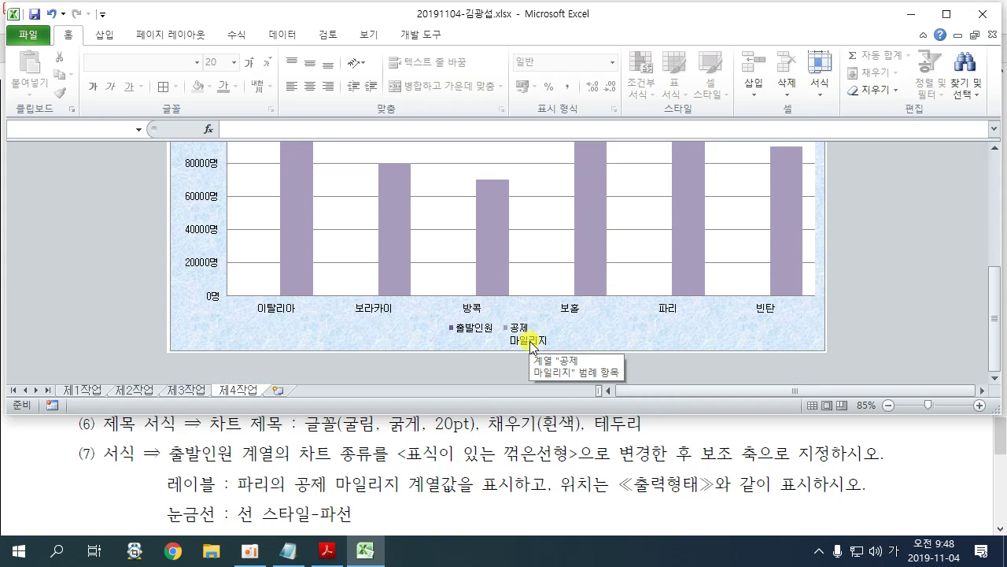
mouse_move(392, 191)
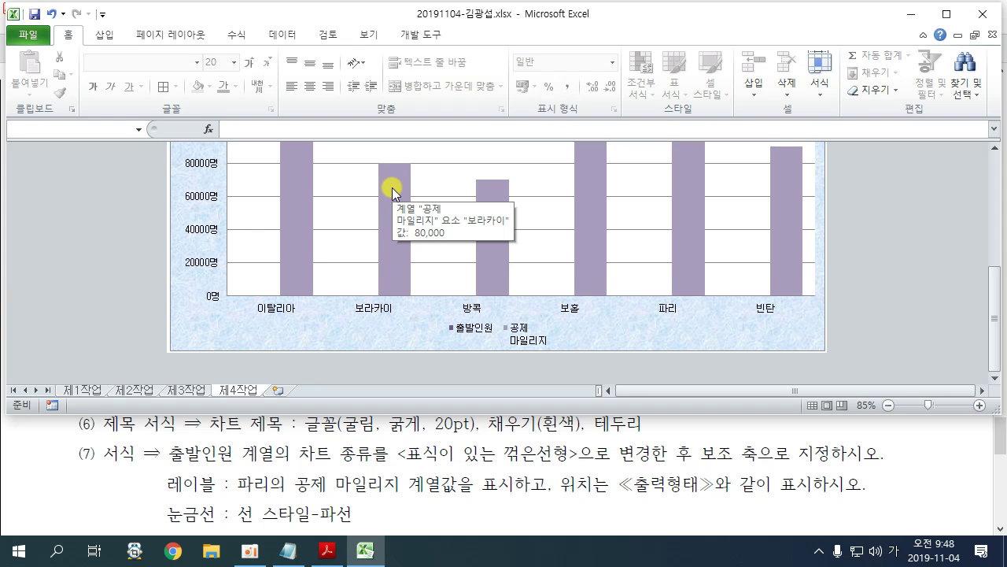
Step: Select the 출발인원 legend entry and choose to change that series' chart type
click(501, 329)
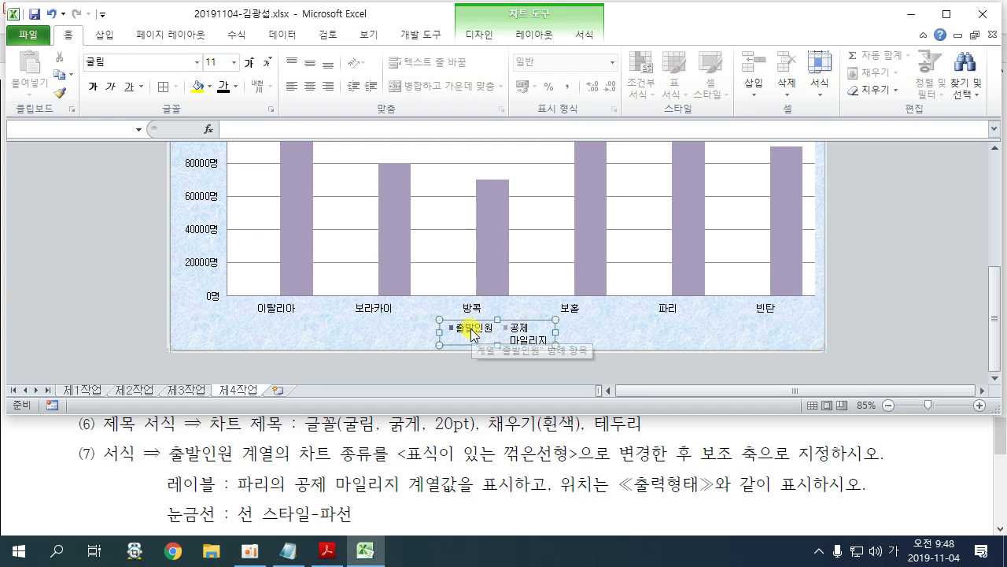
click(473, 331)
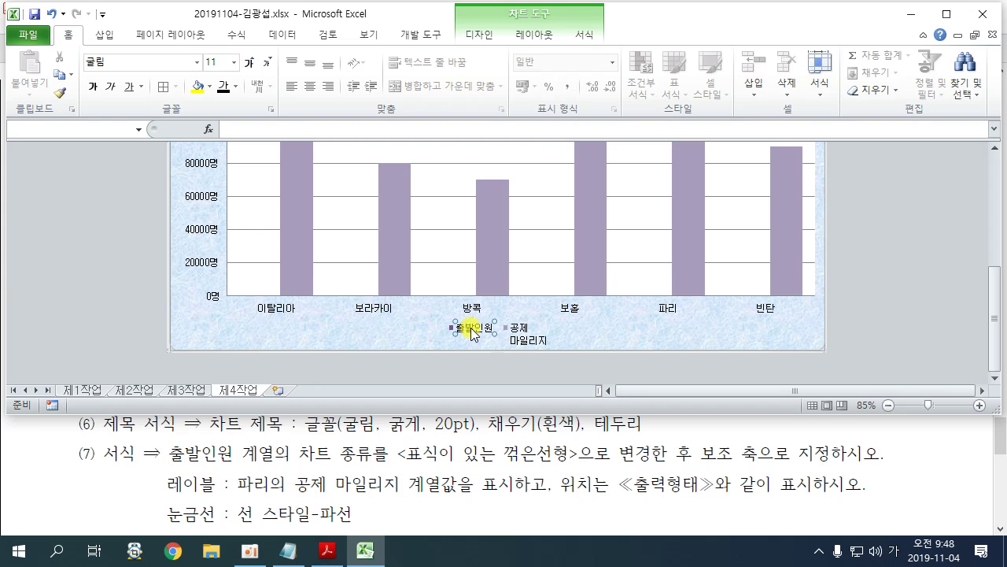
right_click(473, 331)
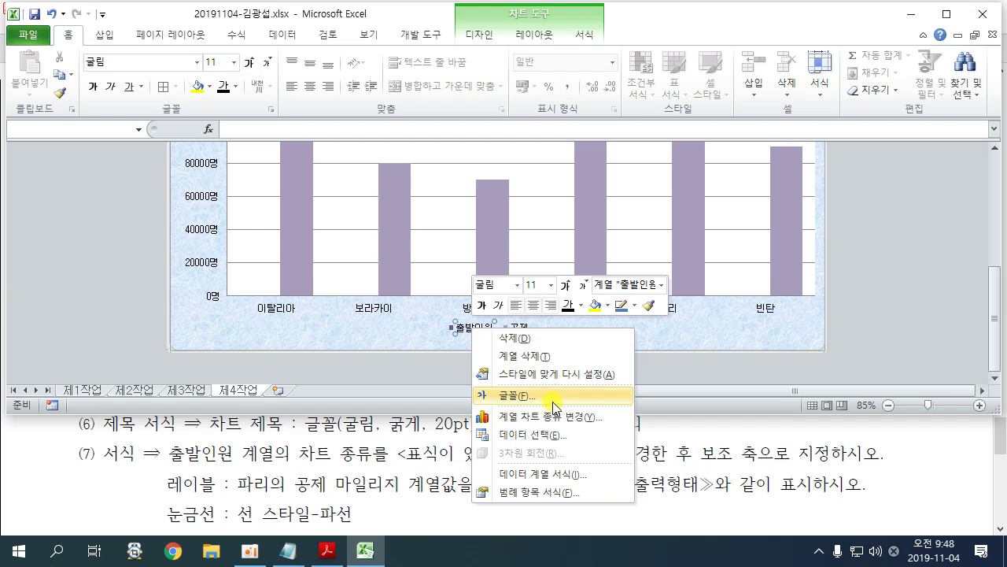
click(385, 366)
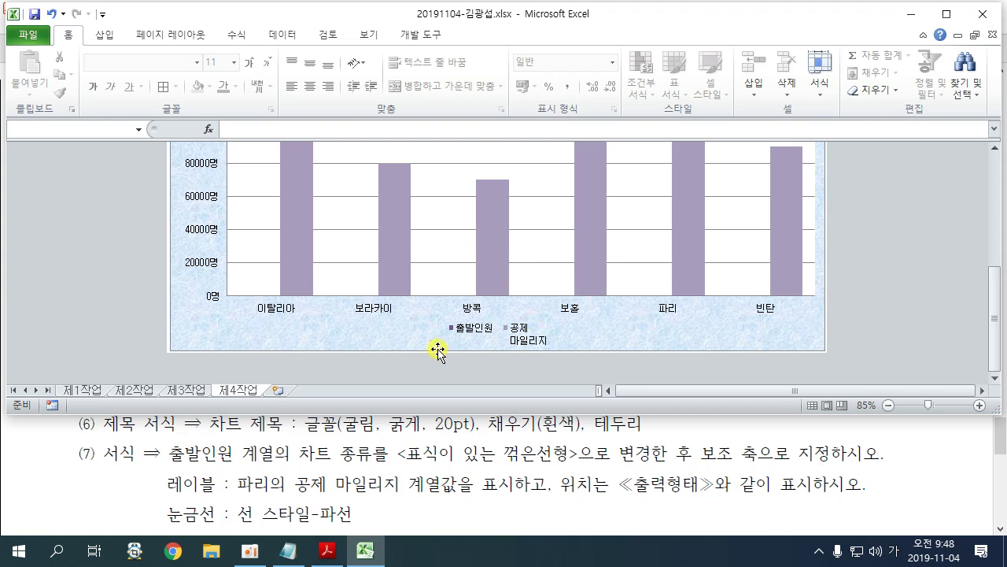
click(528, 335)
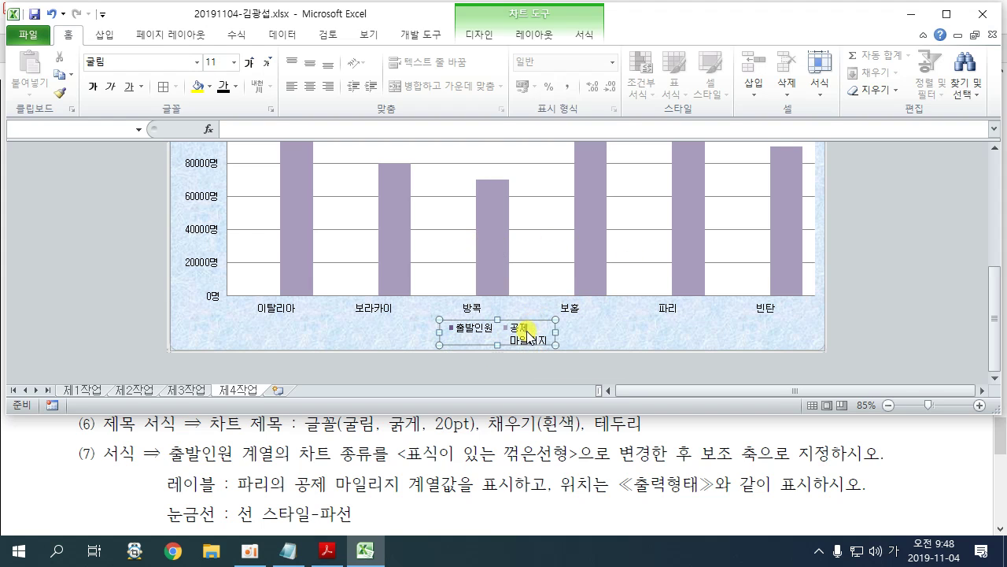
click(468, 329)
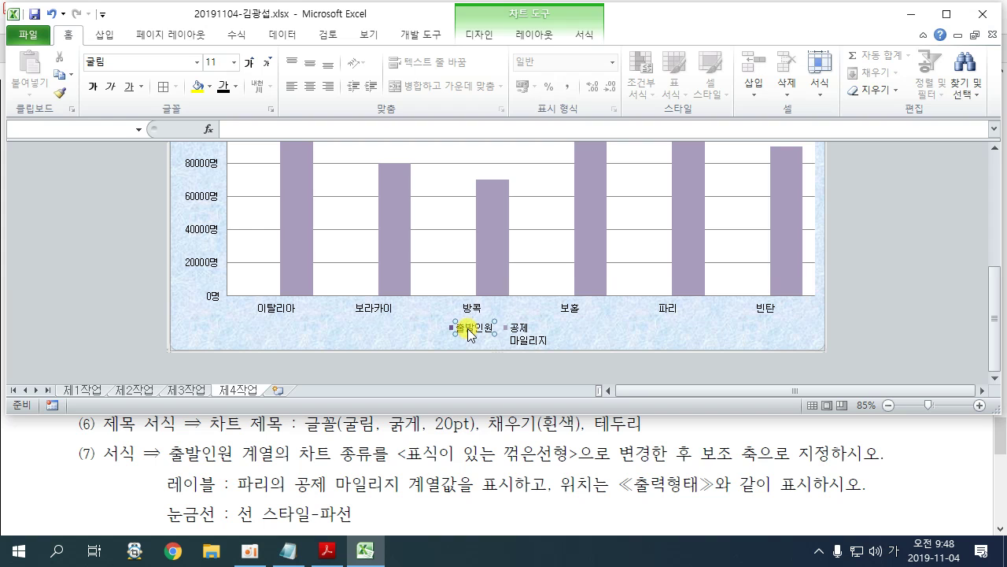
right_click(468, 330)
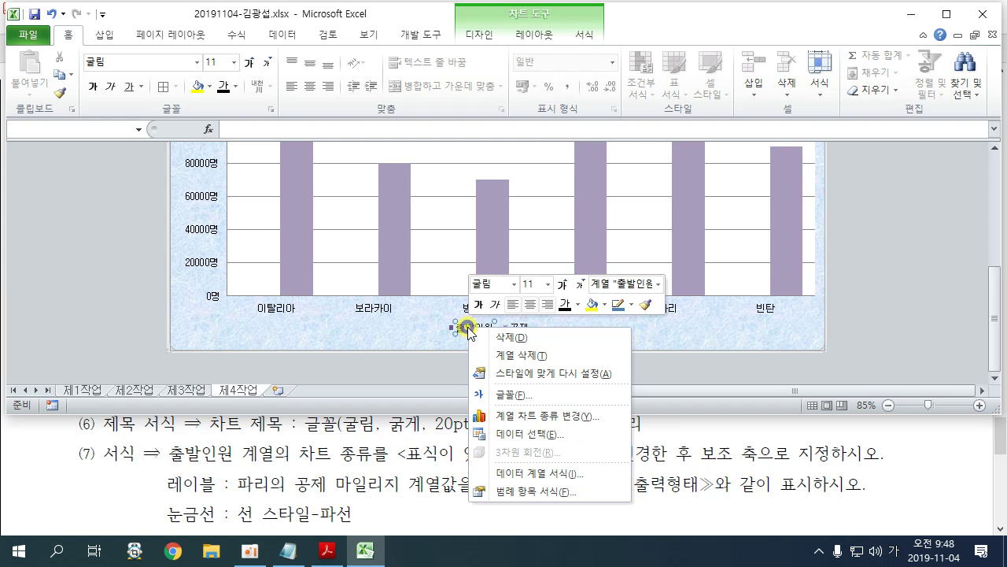
click(535, 415)
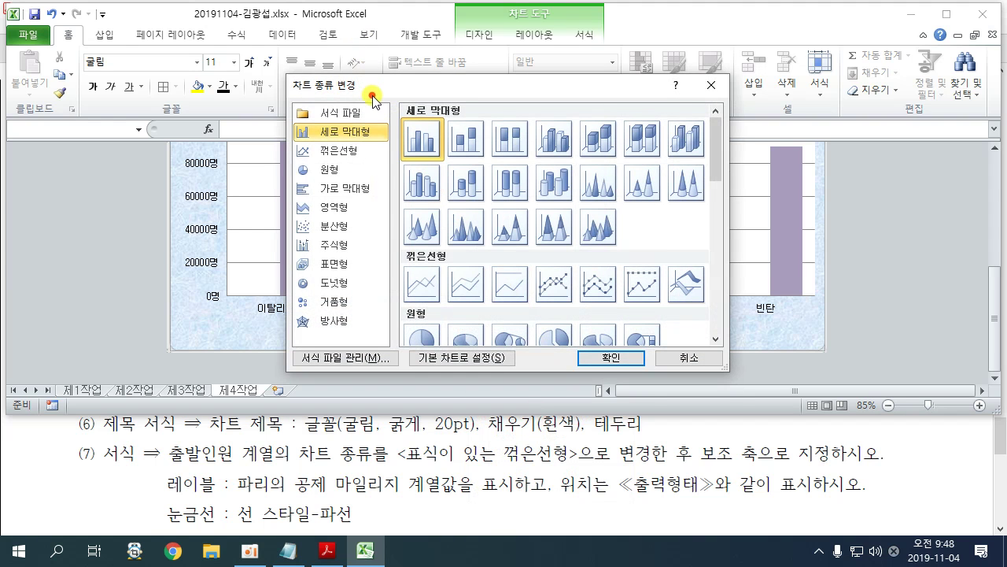
Step: Turn the 출발인원 series into a line with markers (표식이 있는 꺾은선형)
drag(366, 87, 271, 34)
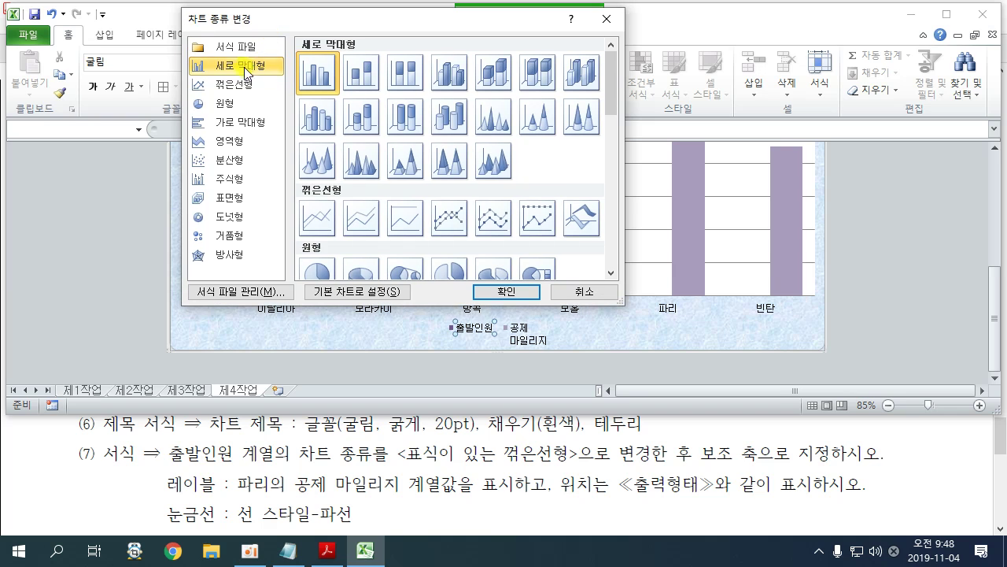
click(236, 85)
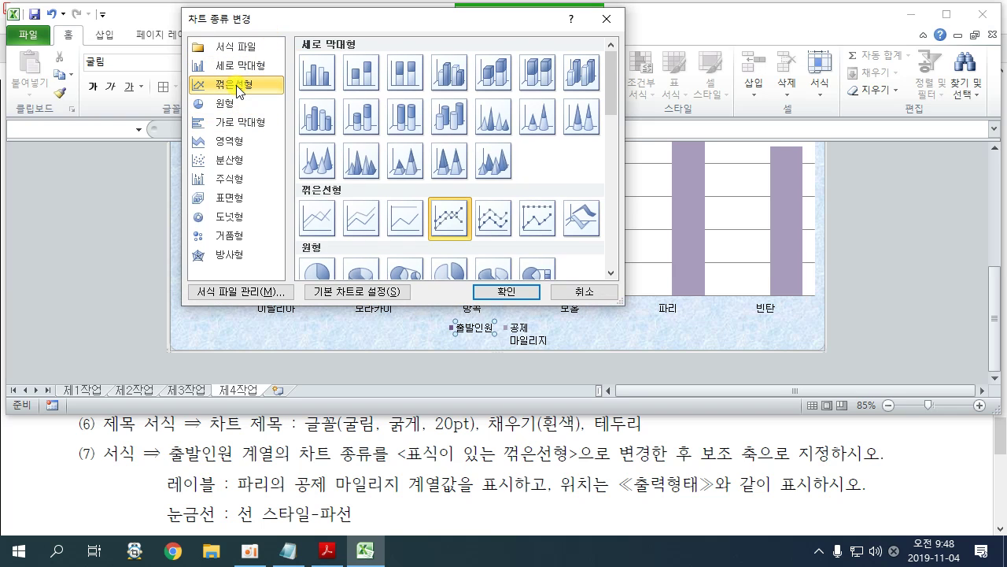
click(518, 297)
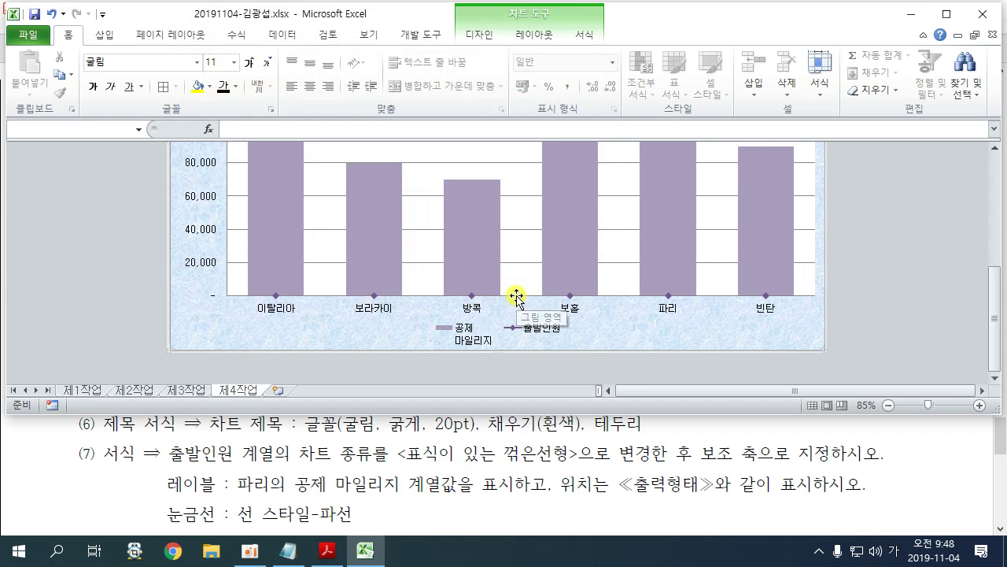
click(472, 297)
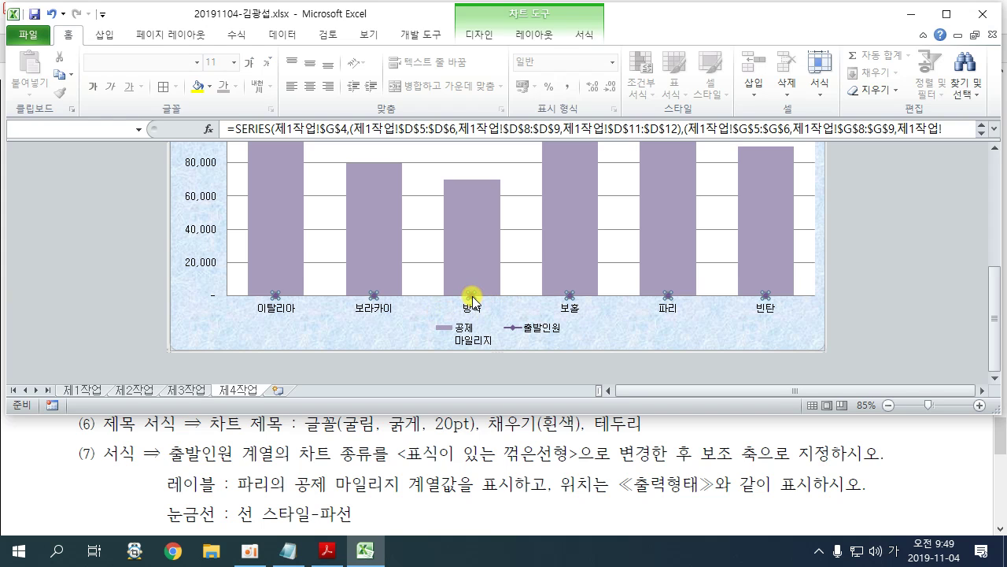
Step: Set the 출발인원 line to 보조 축 in 데이터 계열 서식, then deselect the chart
right_click(472, 299)
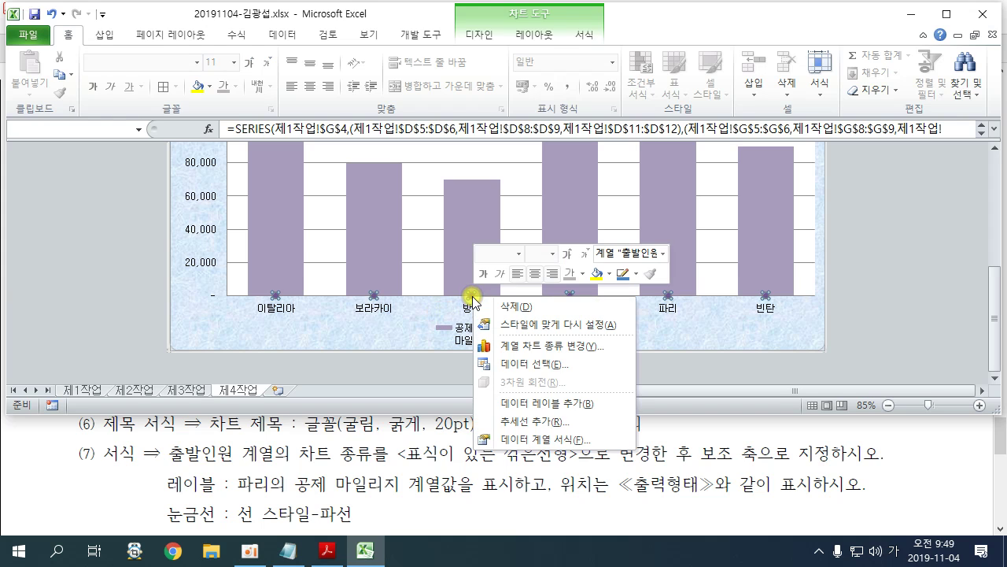
click(564, 442)
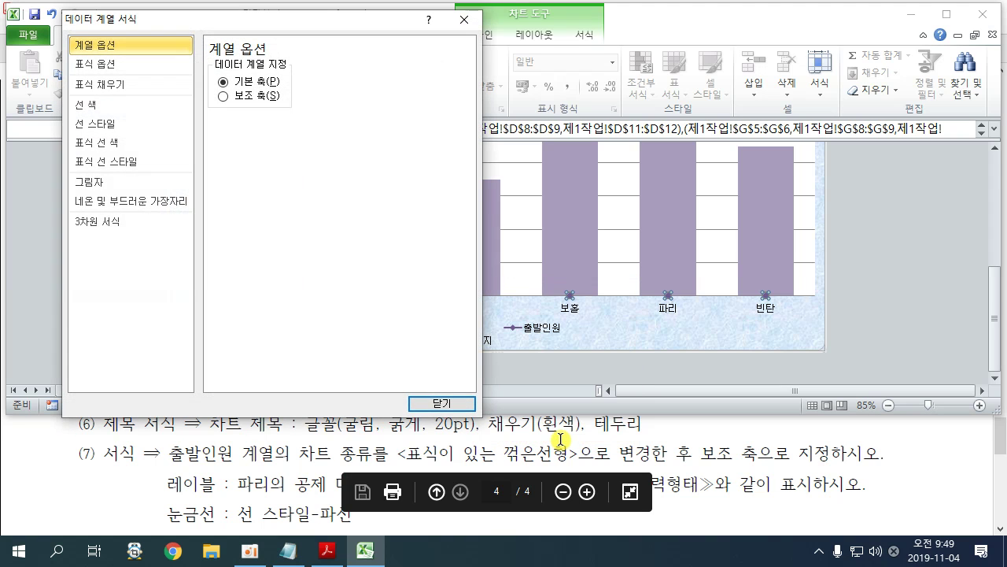
click(224, 96)
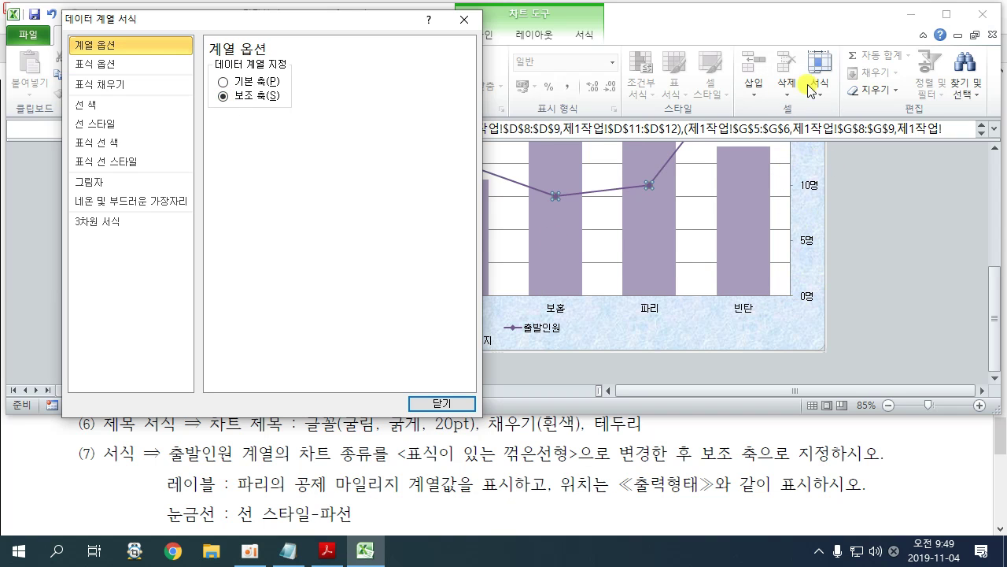
click(429, 404)
click(850, 293)
scroll(862, 287, up, 6)
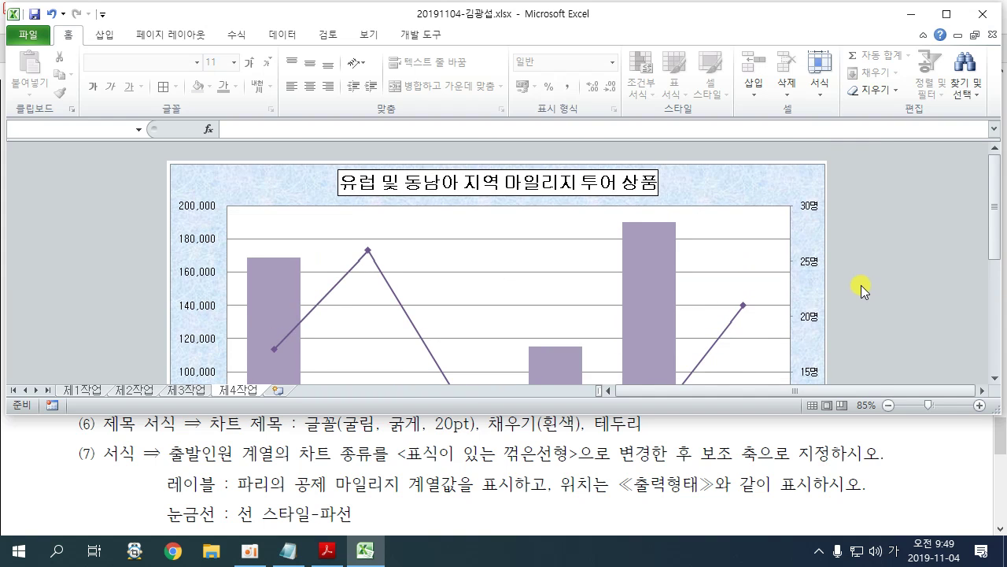
ctrl+scroll(861, 284, up, 1)
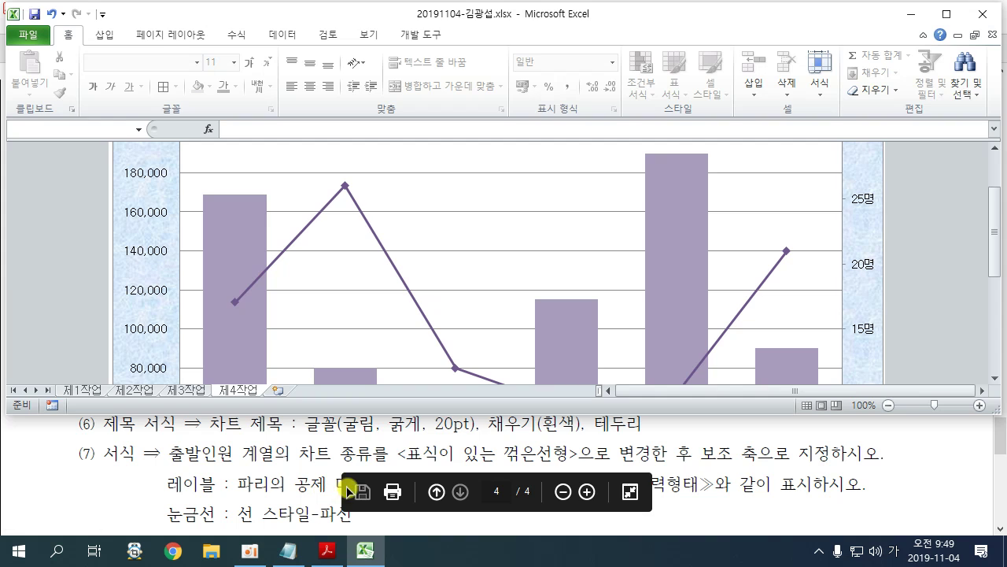
click(901, 476)
scroll(901, 477, down, 3)
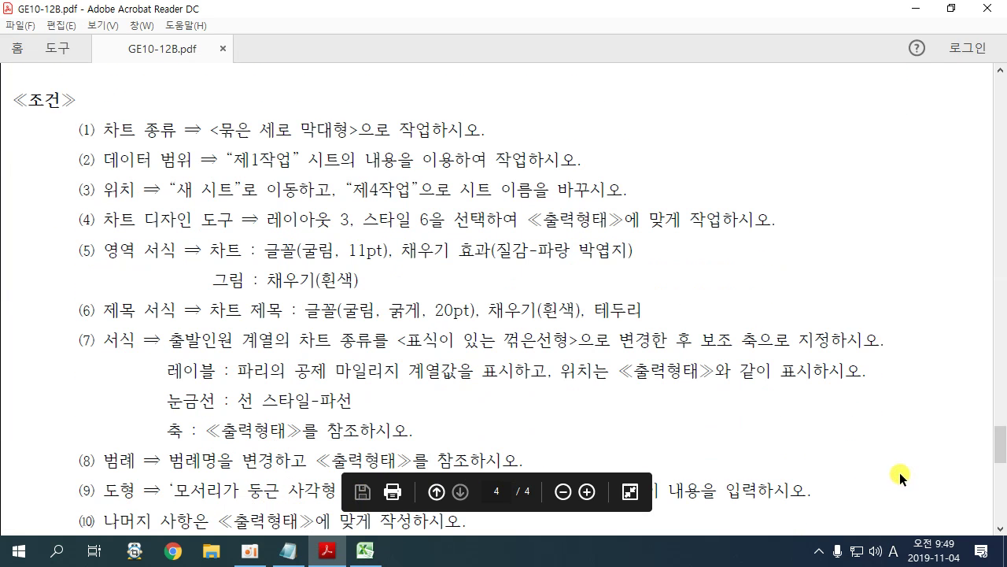
scroll(837, 376, down, 12)
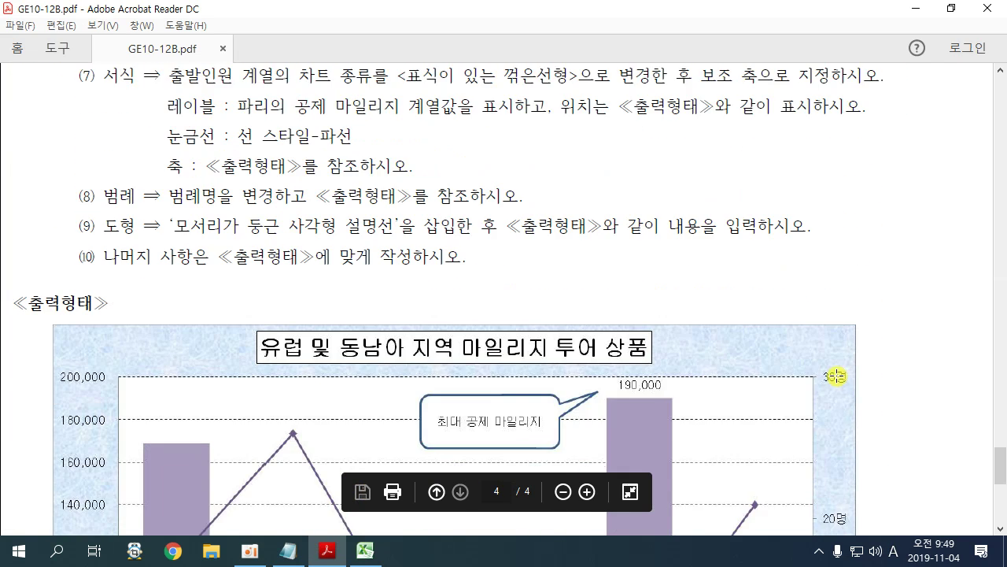
scroll(837, 376, down, 6)
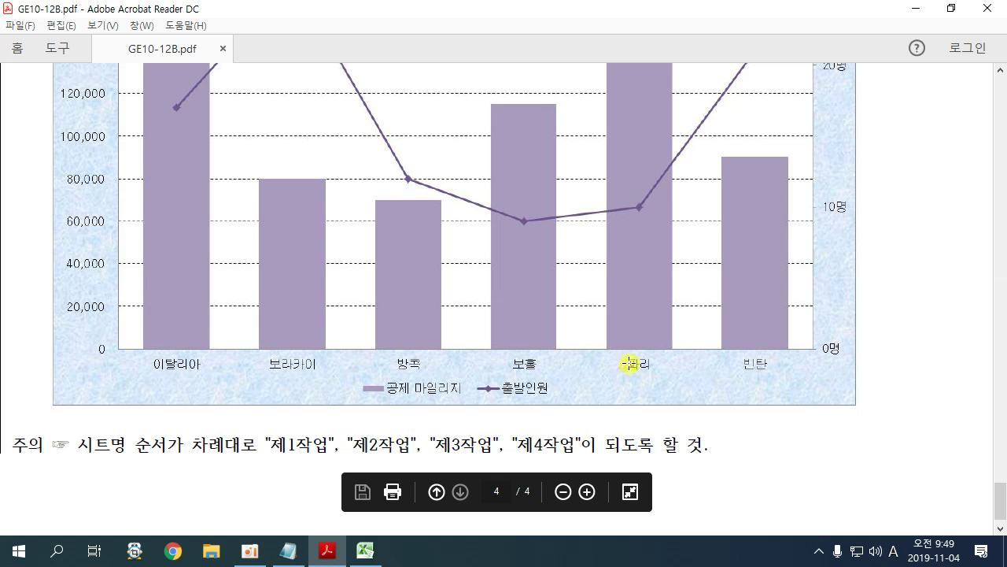
scroll(705, 363, up, 9)
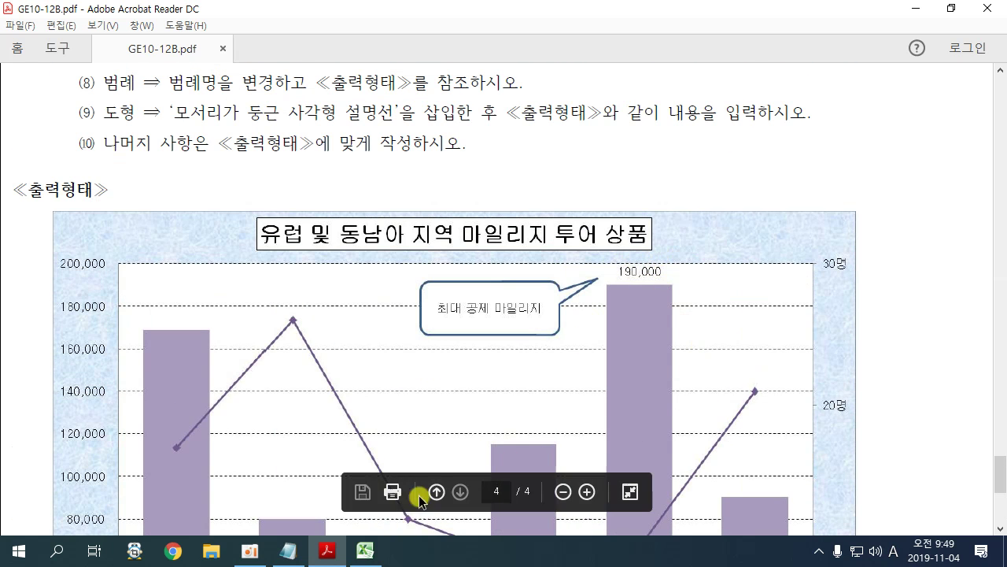
scroll(620, 348, up, 7)
scroll(558, 409, down, 2)
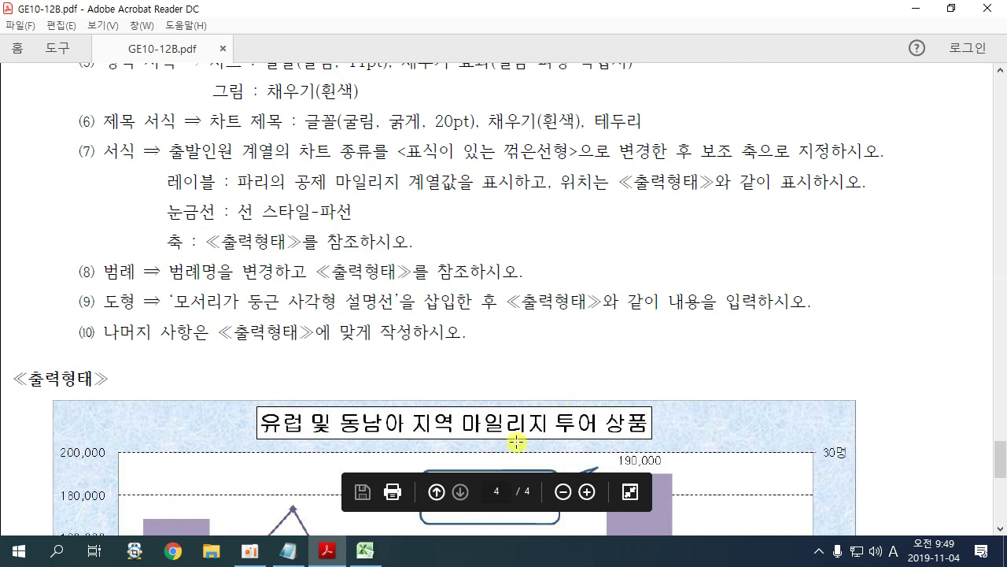
click(365, 550)
Step: Add a 190,000 data label to the tallest 공제 마일리지 bar, for 파리
scroll(718, 309, down, 4)
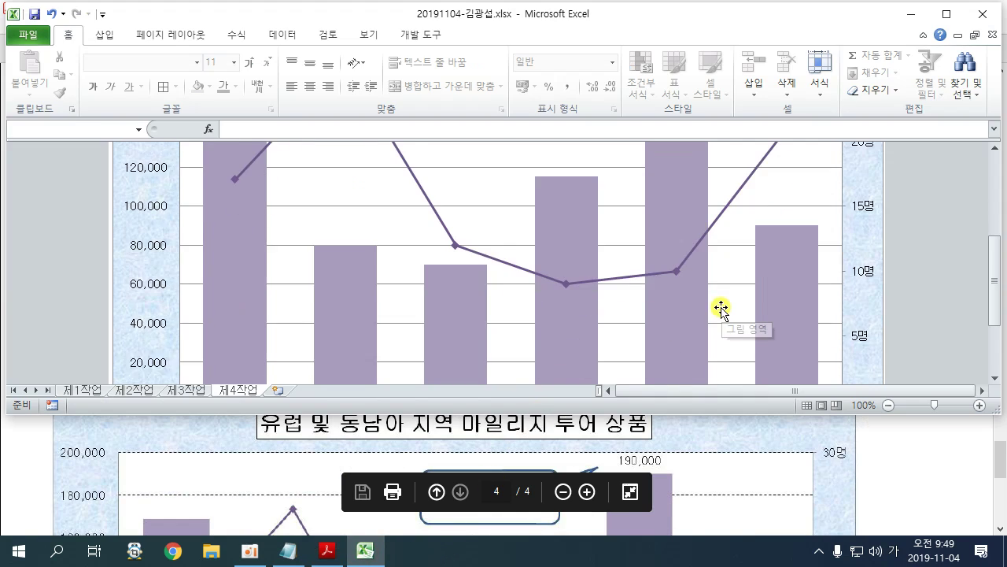
scroll(717, 310, up, 4)
click(673, 263)
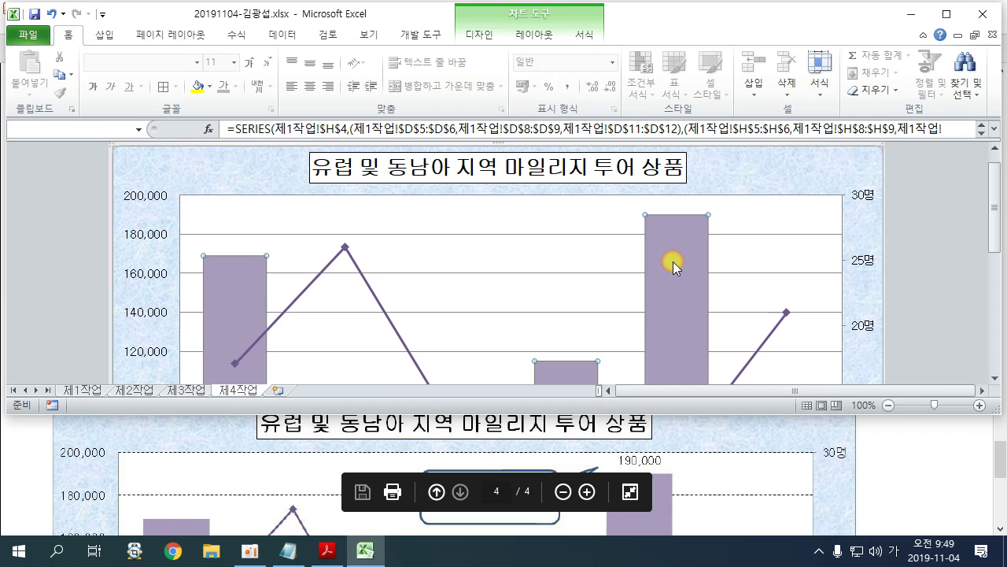
scroll(607, 281, down, 1)
scroll(612, 279, up, 1)
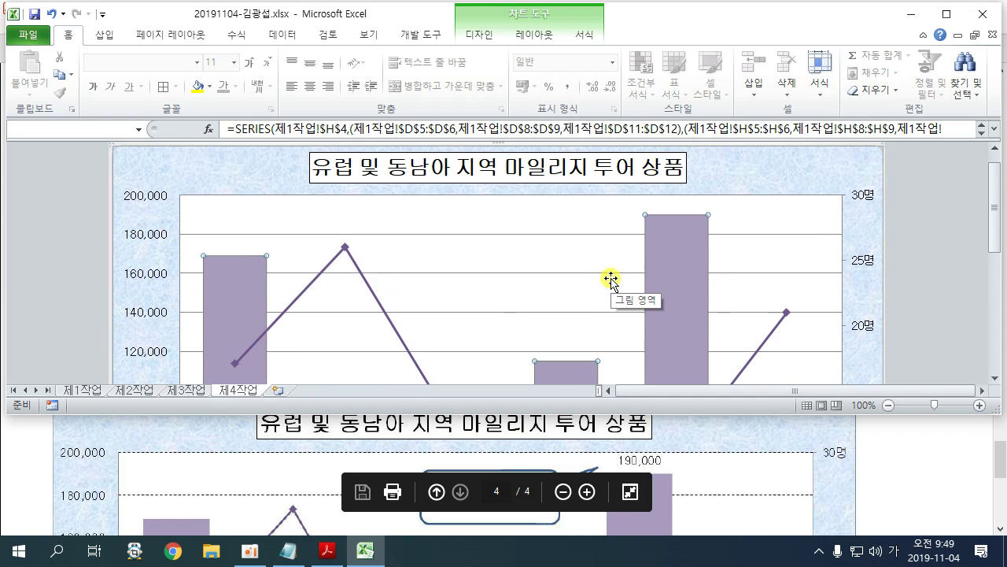
click(690, 247)
right_click(681, 239)
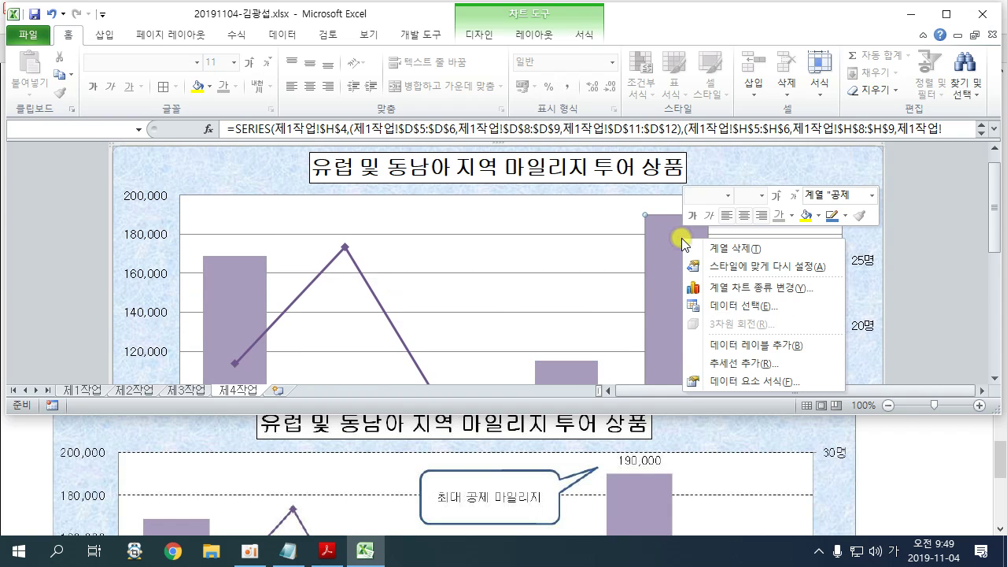
click(759, 345)
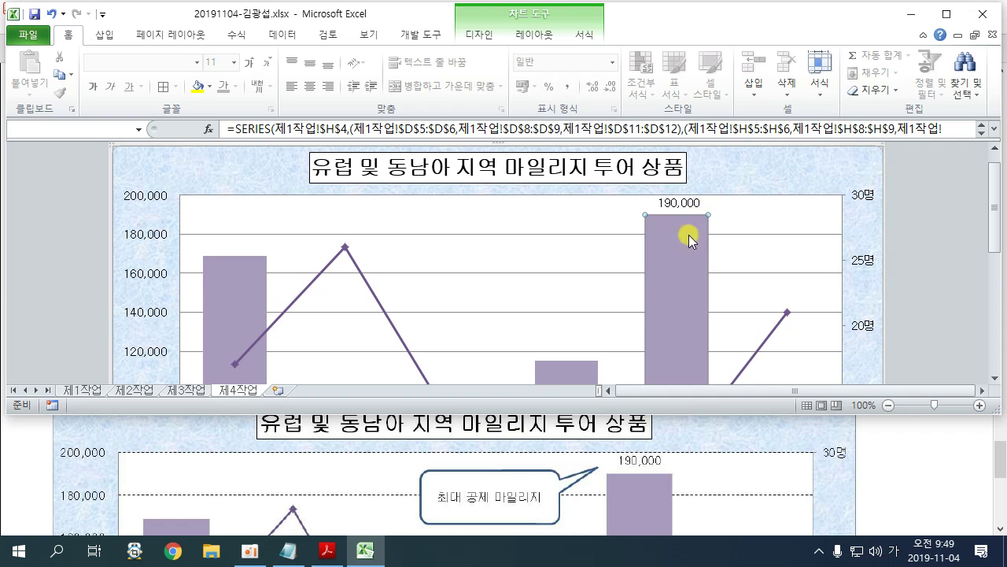
Step: Check the gridline and axis requirements in the PDF, then select the chart's horizontal gridlines
click(891, 433)
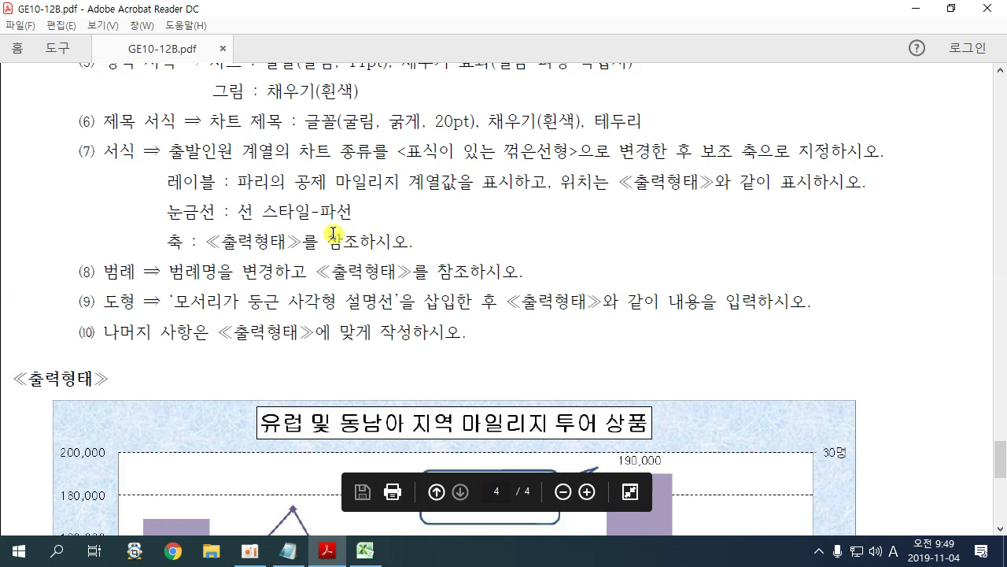
drag(170, 213, 377, 223)
scroll(443, 281, down, 5)
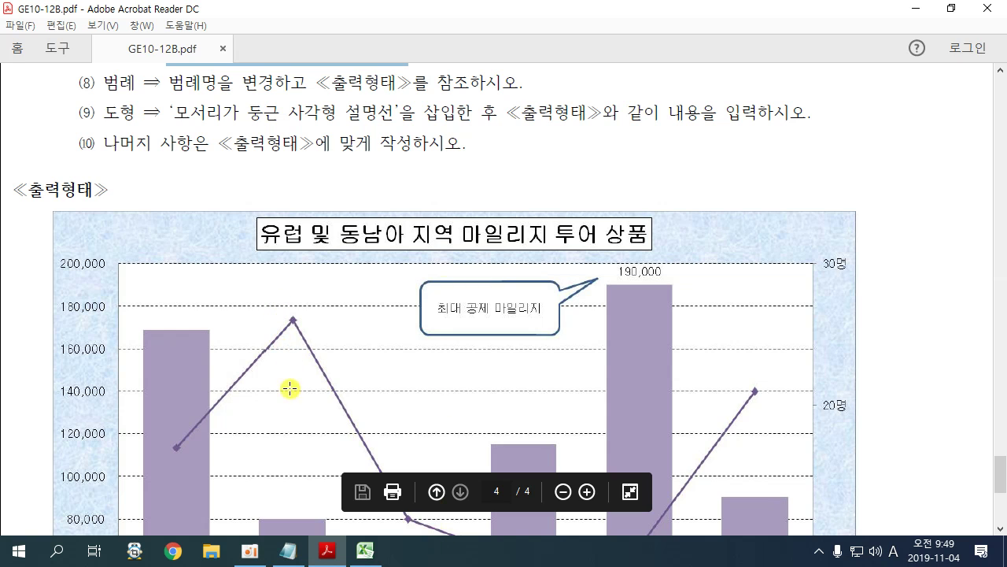
click(367, 551)
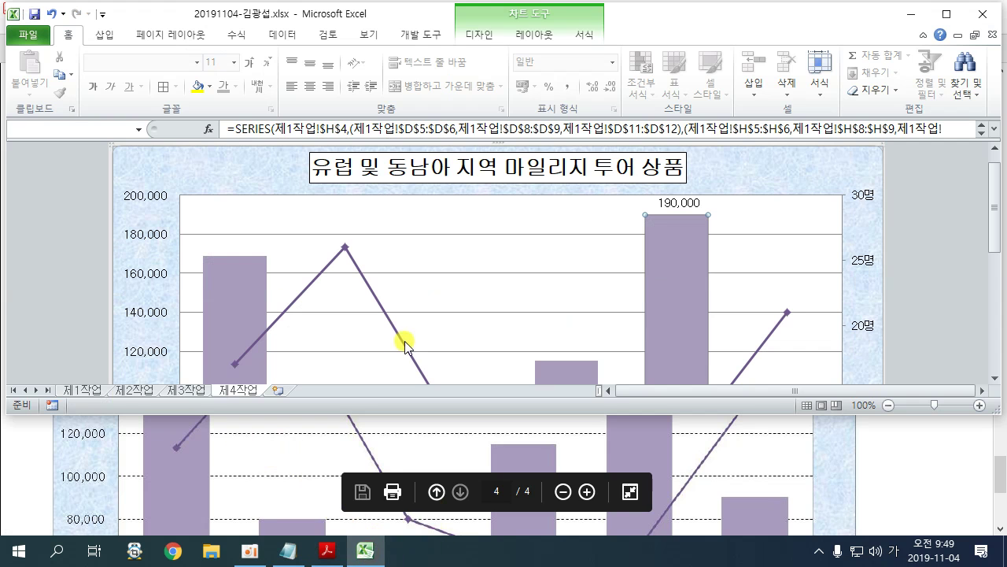
click(385, 235)
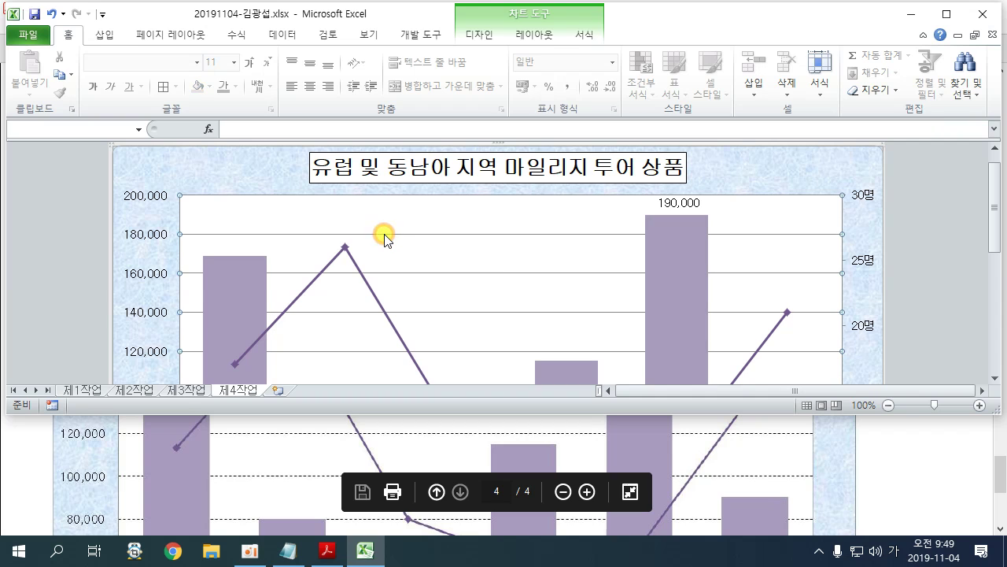
Step: Set the horizontal gridlines' 대시 종류 to a dashed line in 눈금선 서식
right_click(385, 237)
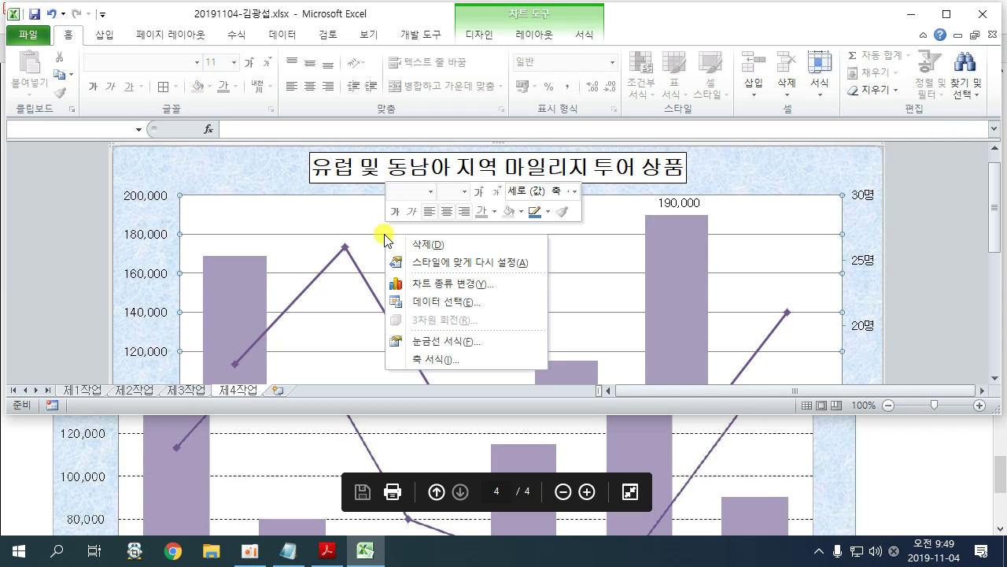
click(473, 340)
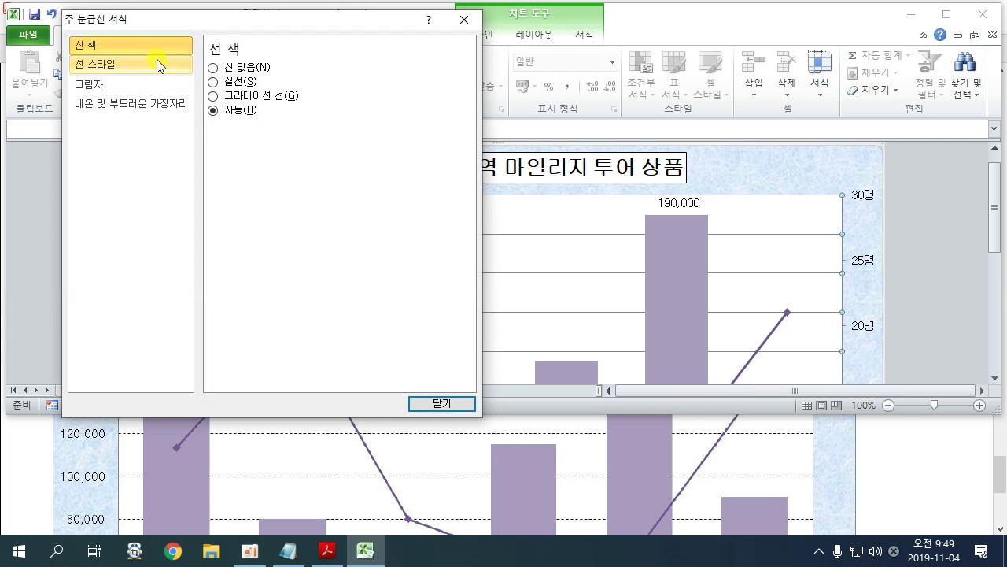
click(130, 66)
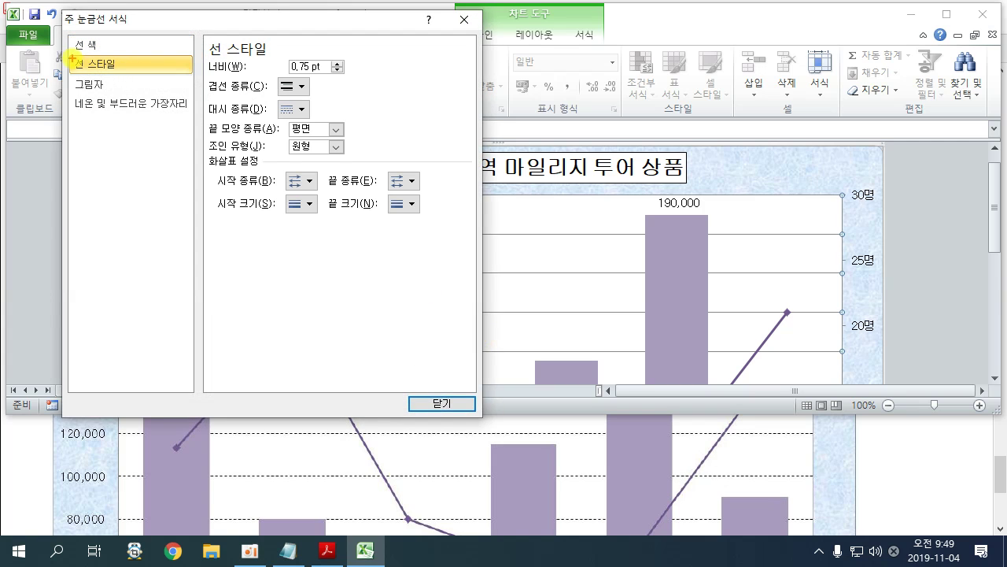
mouse_move(70, 55)
mouse_down()
mouse_move(103, 79)
mouse_move(168, 78)
mouse_up()
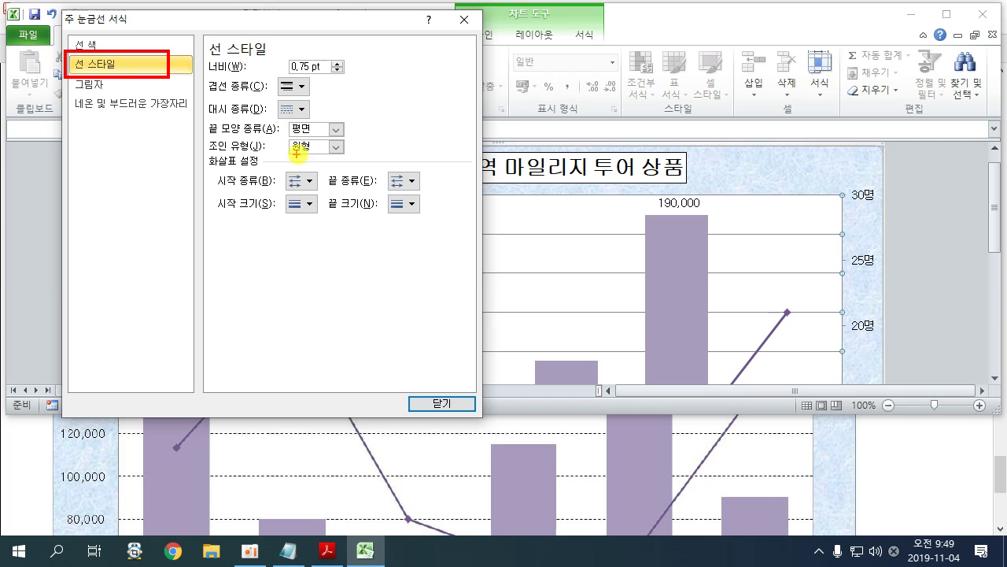
mouse_move(272, 93)
mouse_down()
mouse_move(291, 126)
mouse_move(419, 87)
mouse_up()
key(Escape)
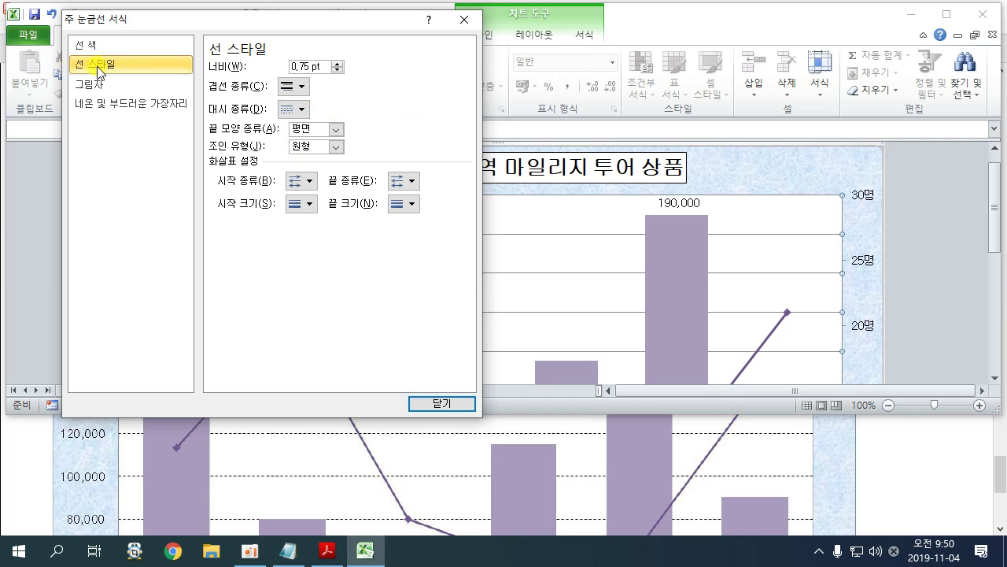
click(301, 109)
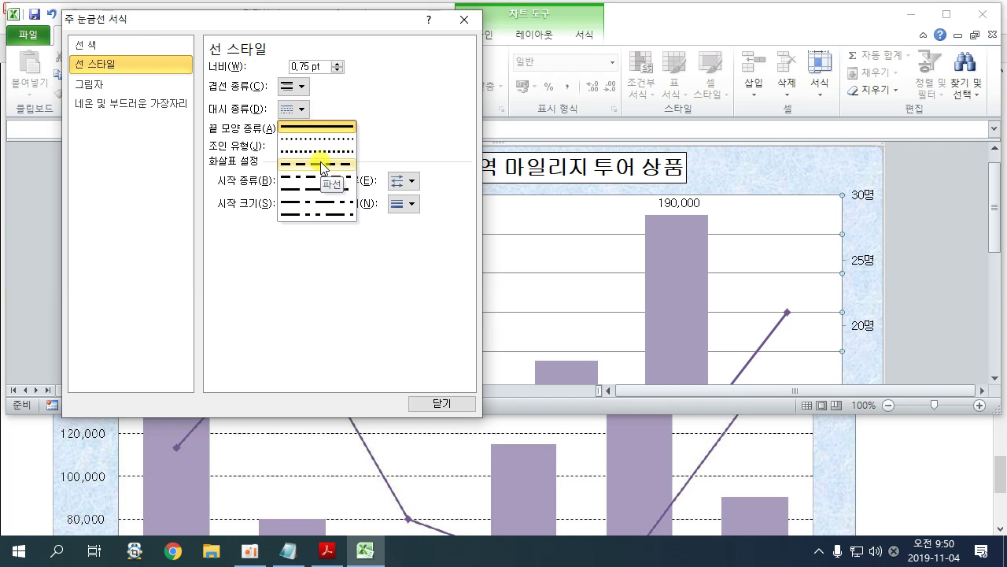
click(320, 163)
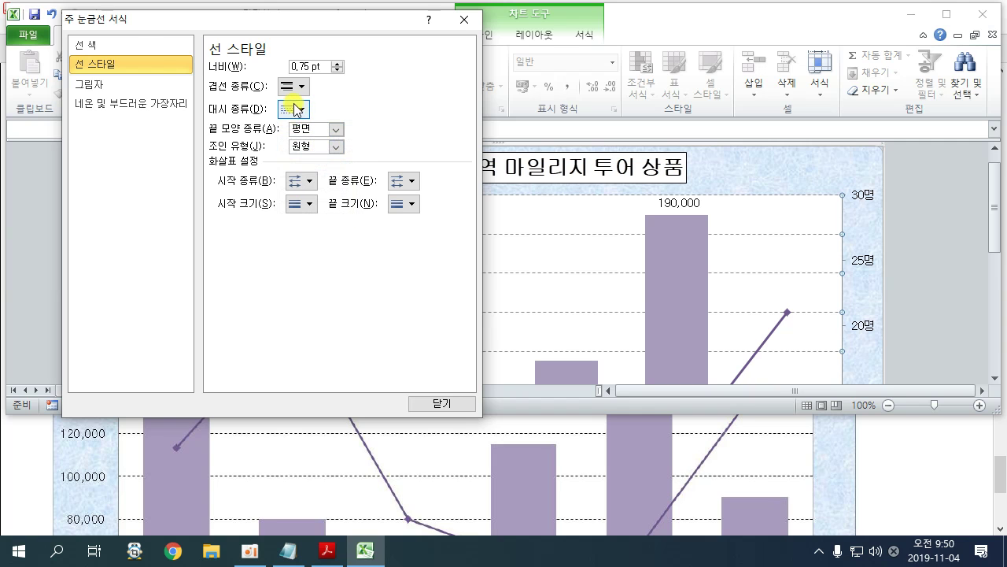
click(430, 403)
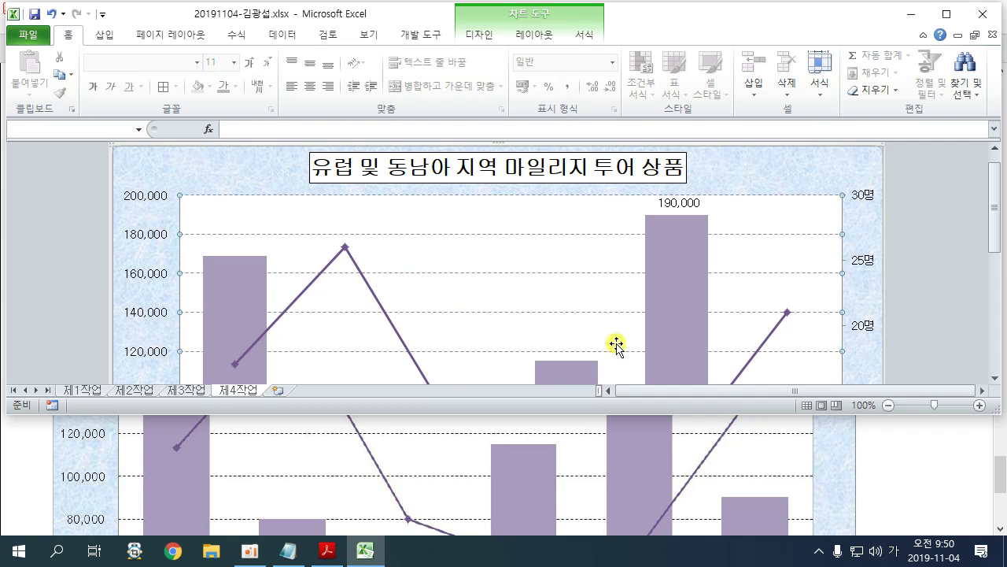
key(alt+Tab)
Step: Snap Excel to the right half of the screen and the instructions PDF to the left half
scroll(910, 454, up, 6)
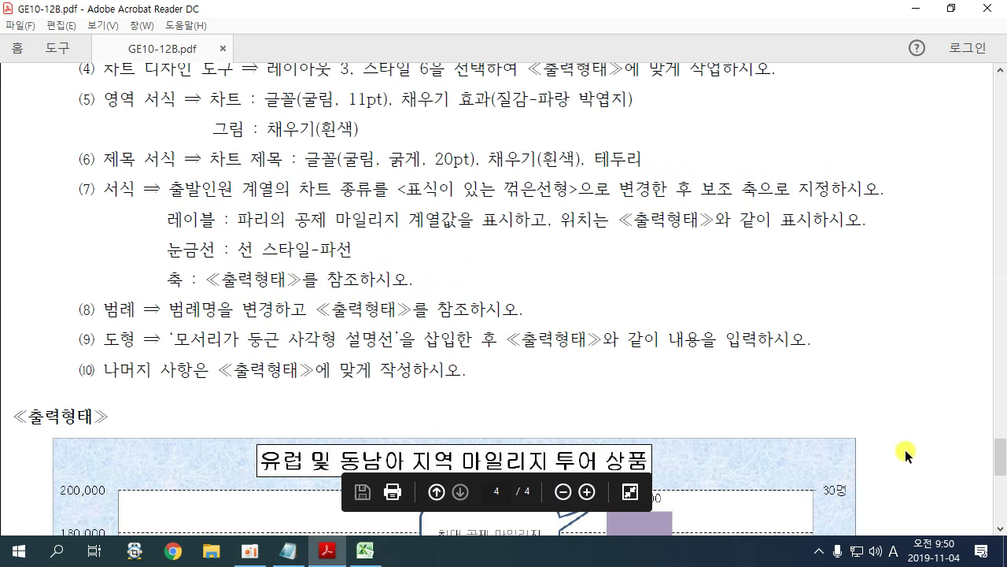
drag(181, 278, 392, 278)
click(420, 288)
scroll(446, 261, down, 10)
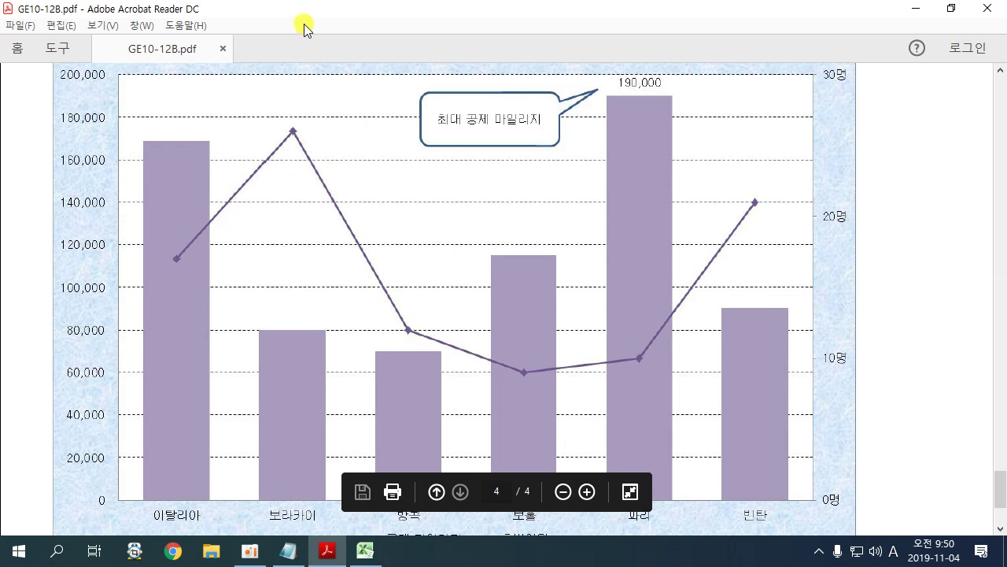
key(alt+Tab)
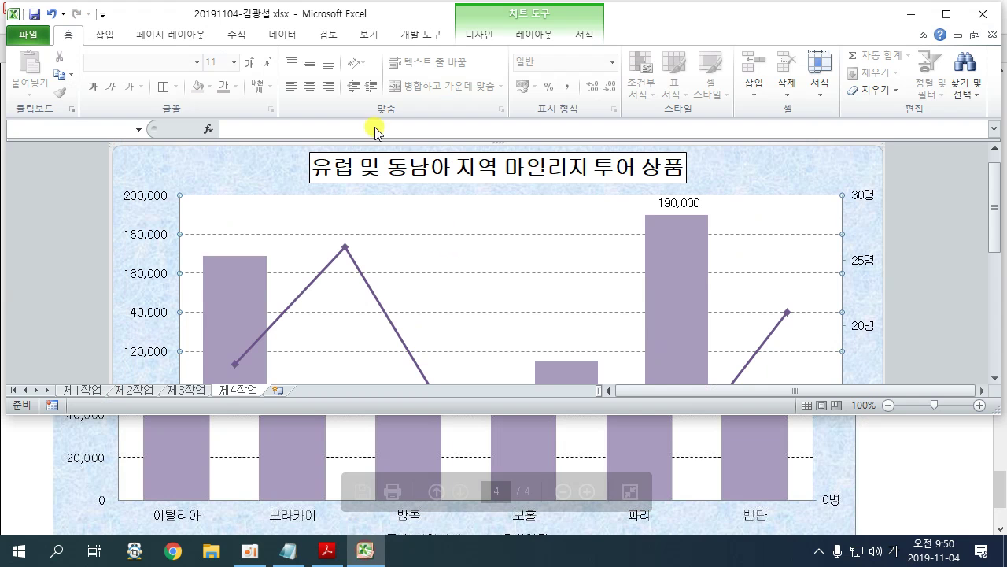
drag(398, 22, 1006, 354)
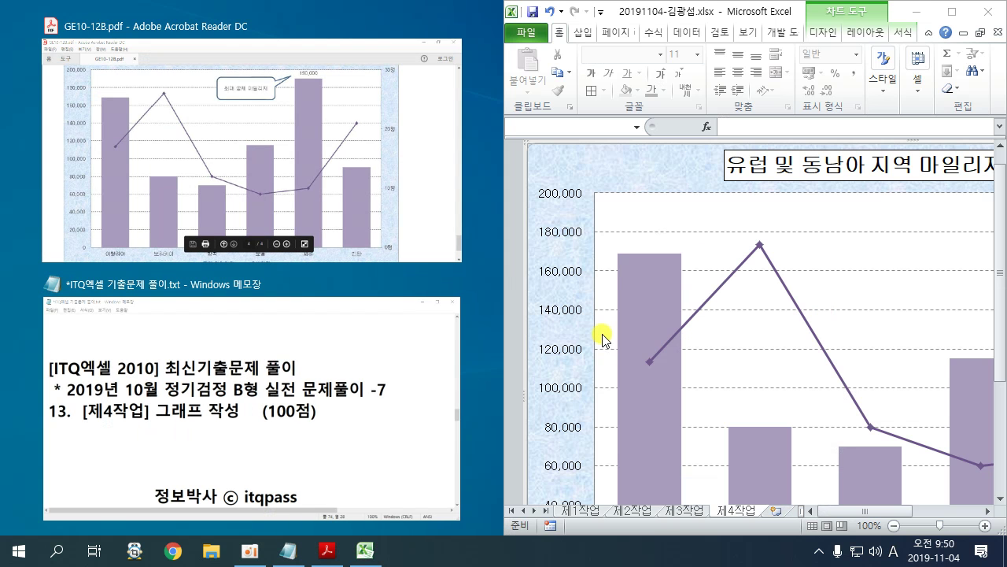
click(395, 168)
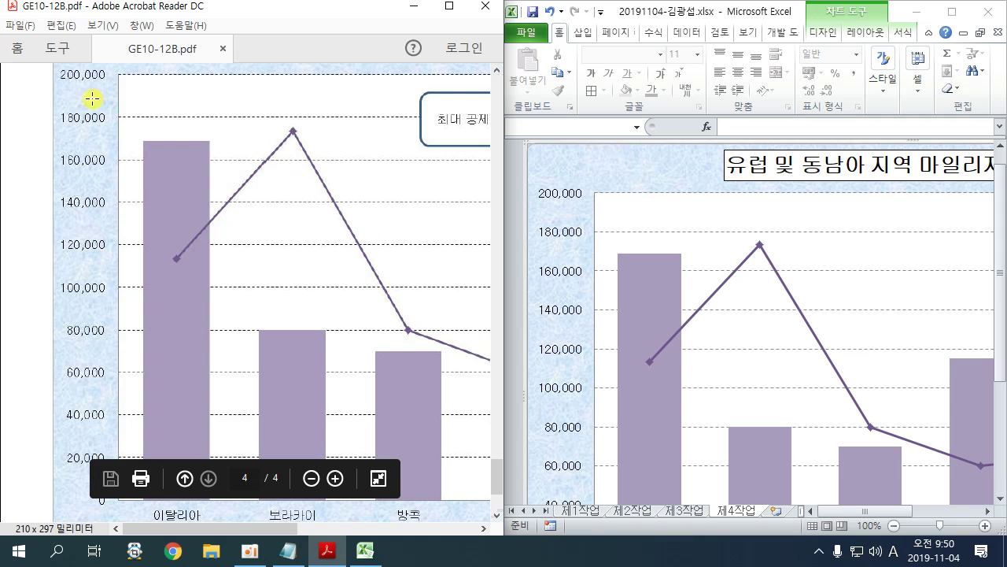
Step: Compare the PDF's target chart with the Excel chart, selecting the value axis
scroll(126, 395, down, 1)
scroll(126, 395, down, 1)
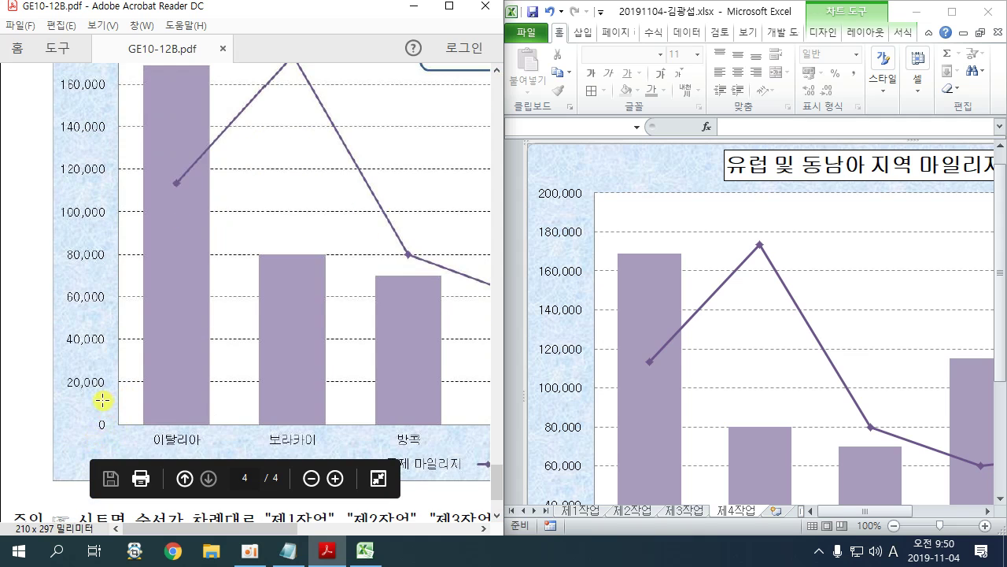
scroll(103, 401, up, 1)
scroll(95, 162, up, 2)
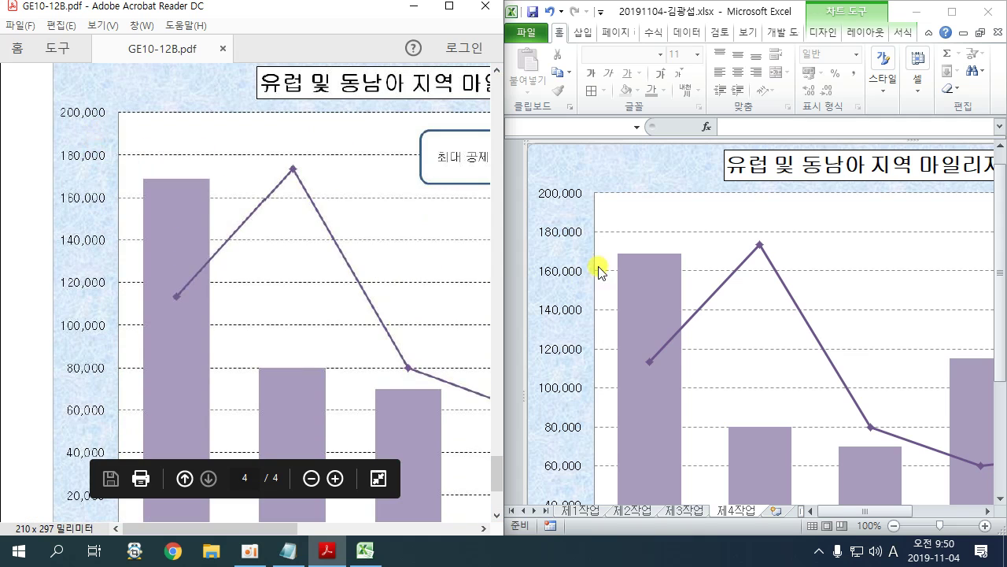
click(636, 172)
scroll(603, 247, down, 2)
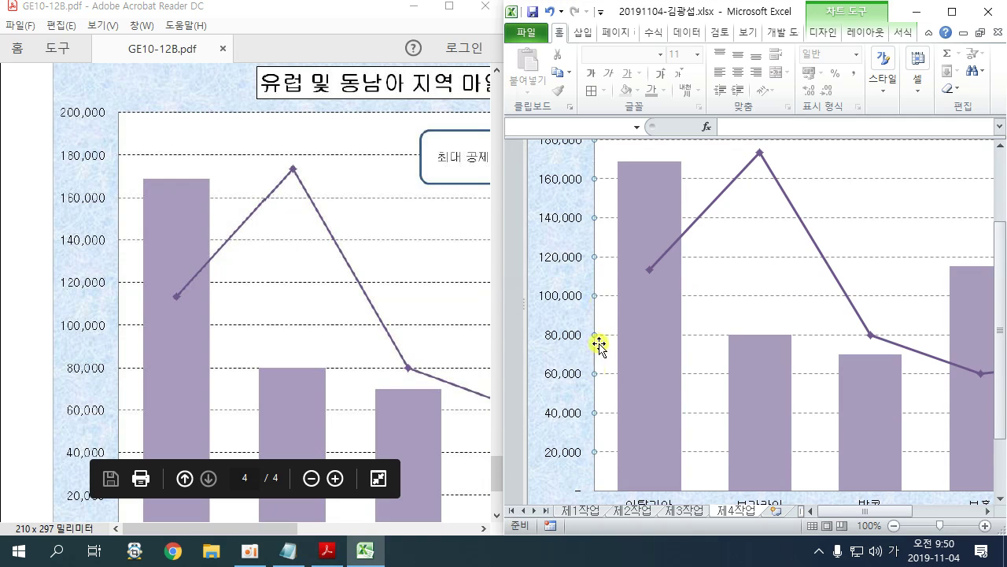
click(579, 494)
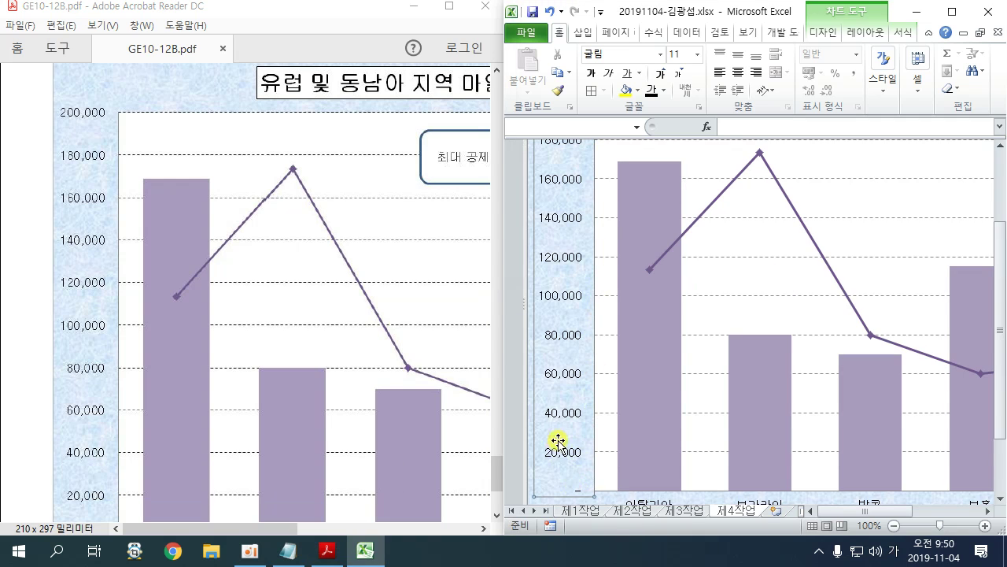
scroll(578, 331, up, 1)
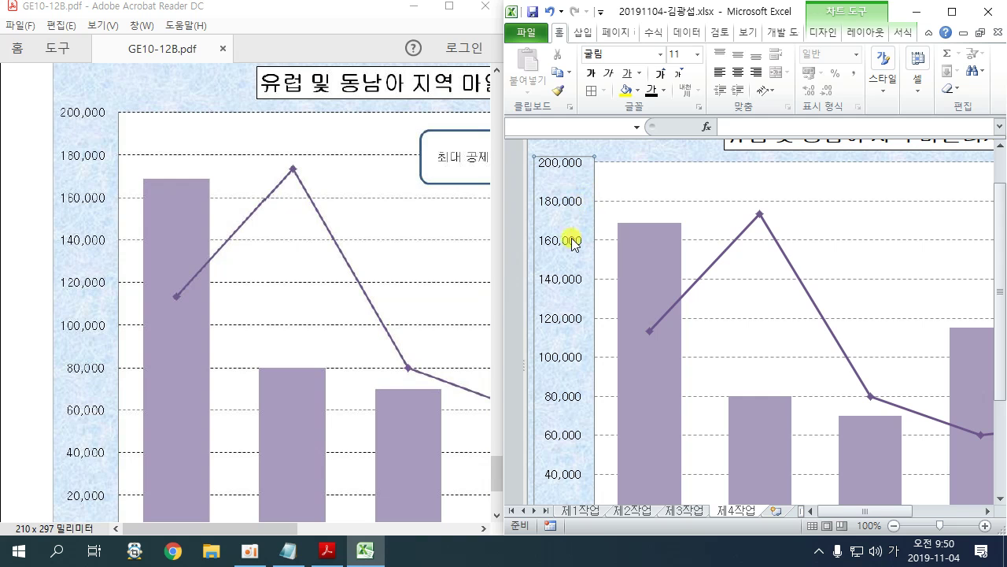
scroll(571, 313, down, 1)
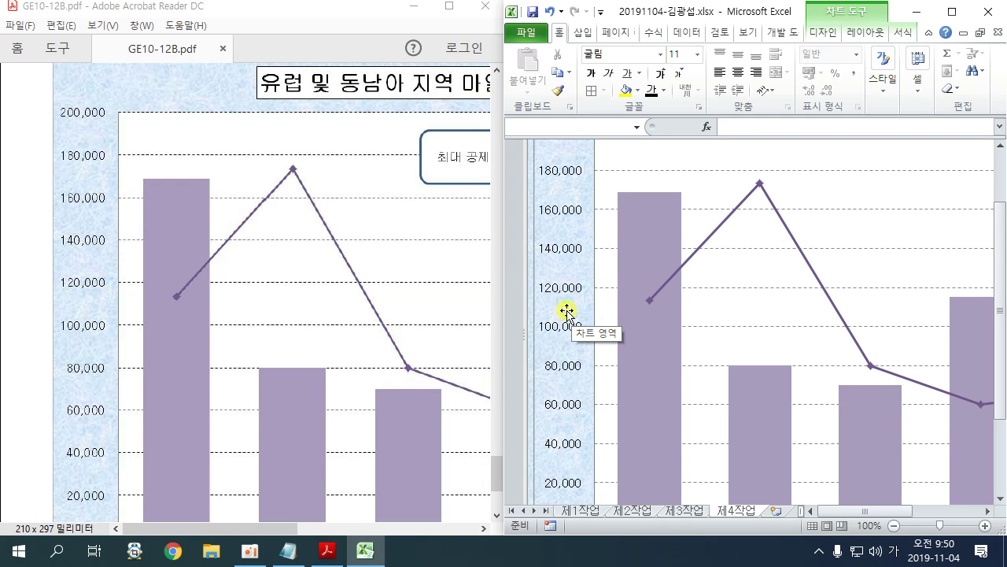
click(24, 396)
scroll(31, 400, down, 3)
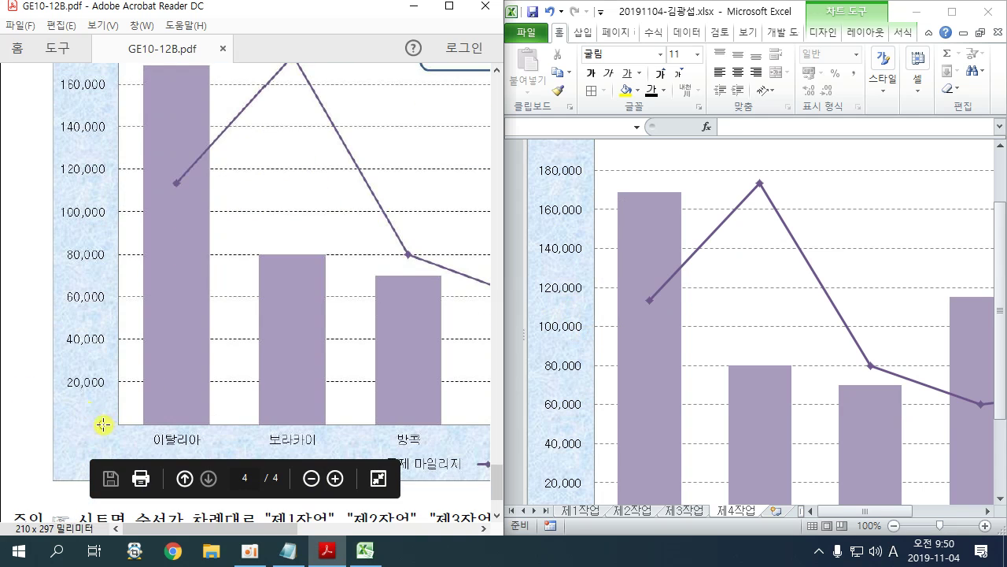
click(524, 295)
scroll(525, 297, down, 2)
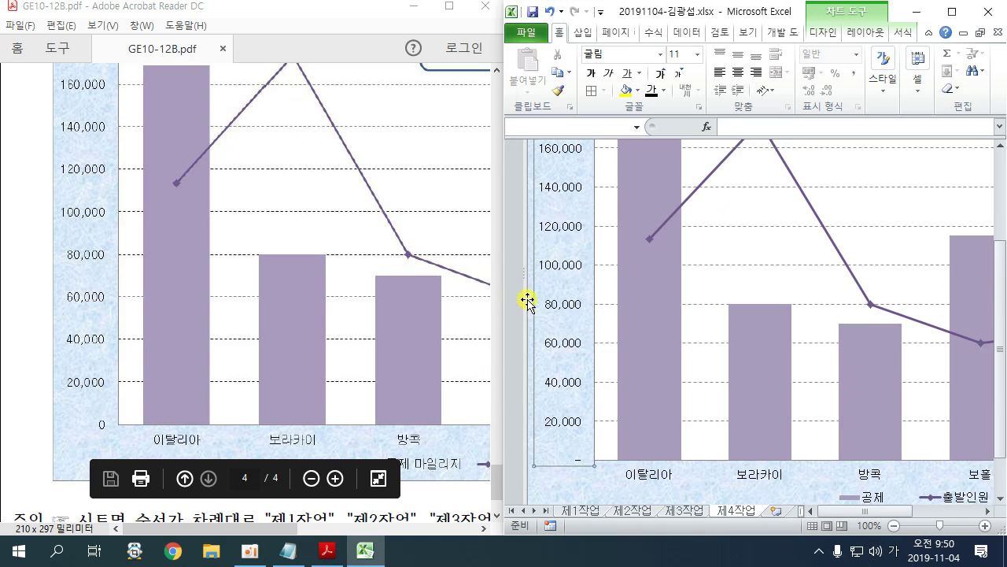
Step: Format the primary value axis labels as 숫자 with a 1000 separator
right_click(558, 239)
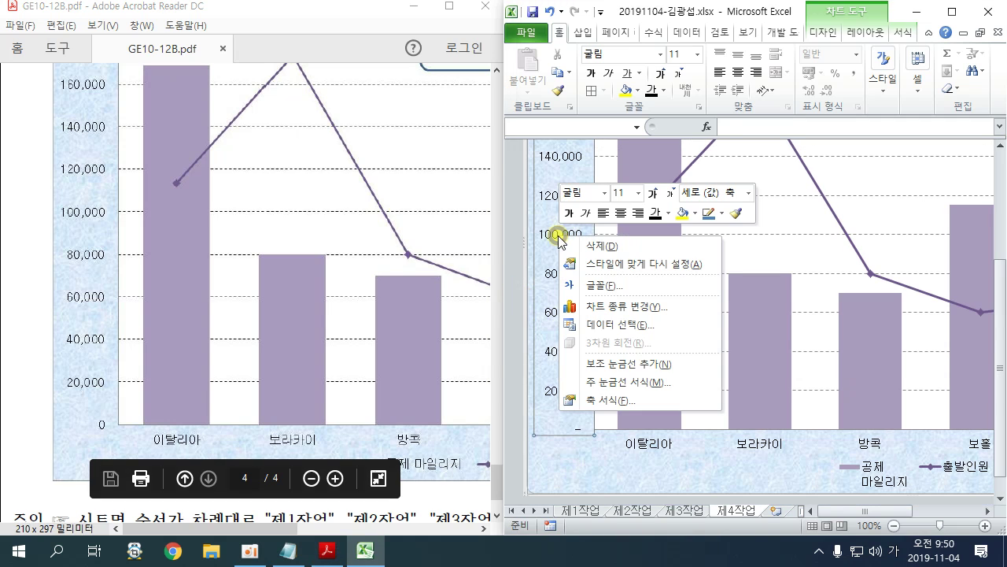
click(627, 399)
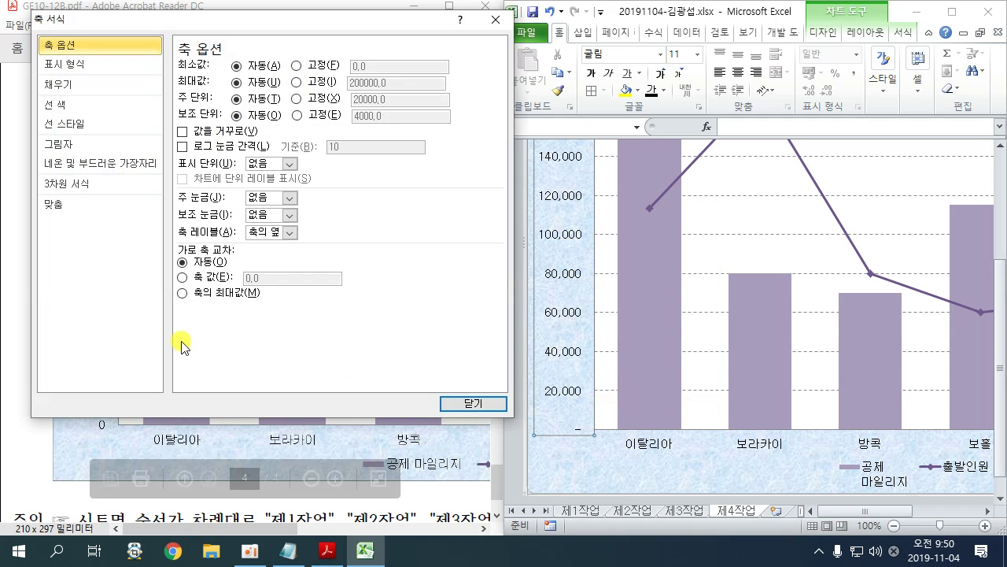
drag(214, 21, 349, 19)
click(216, 61)
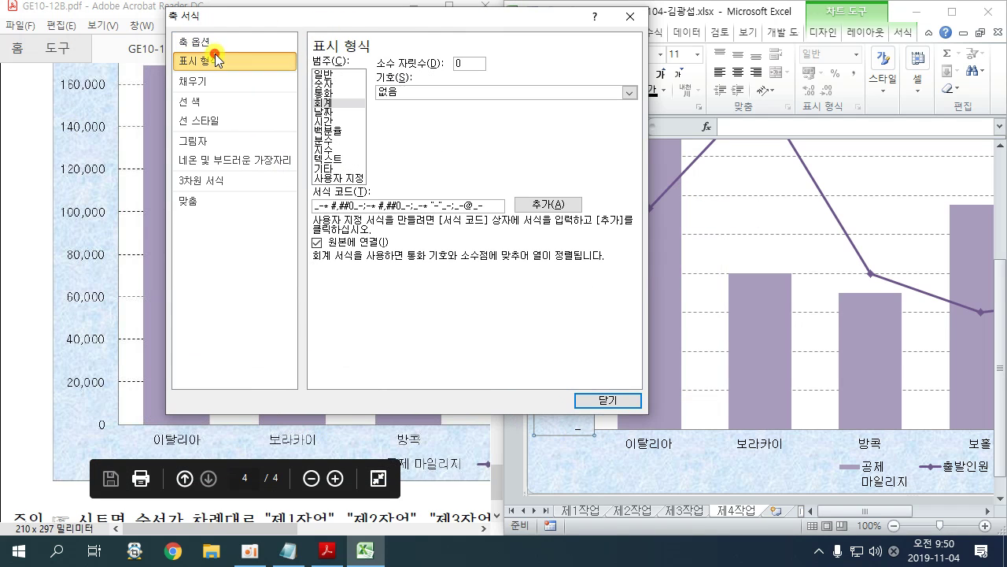
click(328, 84)
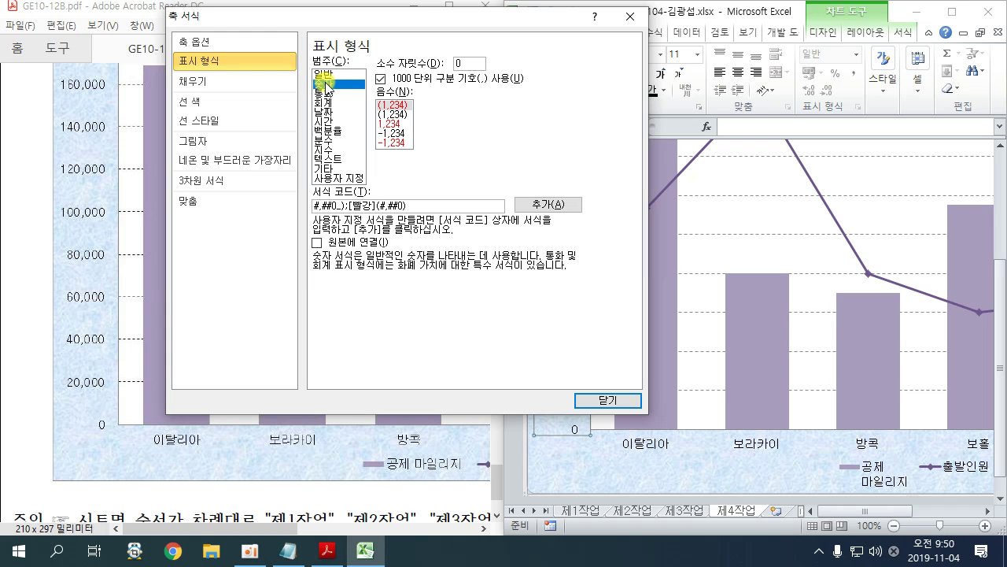
click(612, 399)
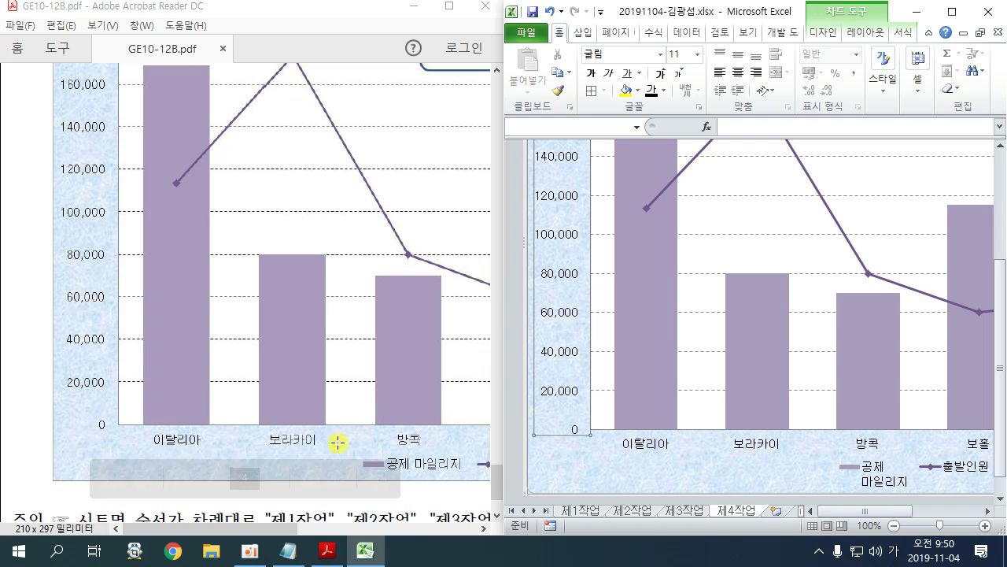
Step: Review the reference chart's secondary axis in the instructions PDF
drag(288, 528, 472, 530)
click(866, 512)
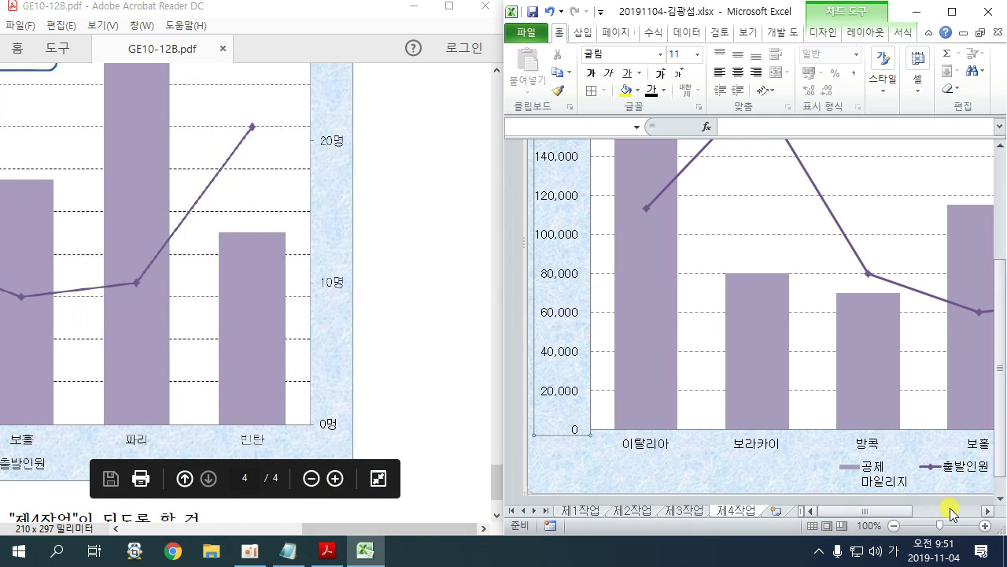
drag(889, 511, 983, 512)
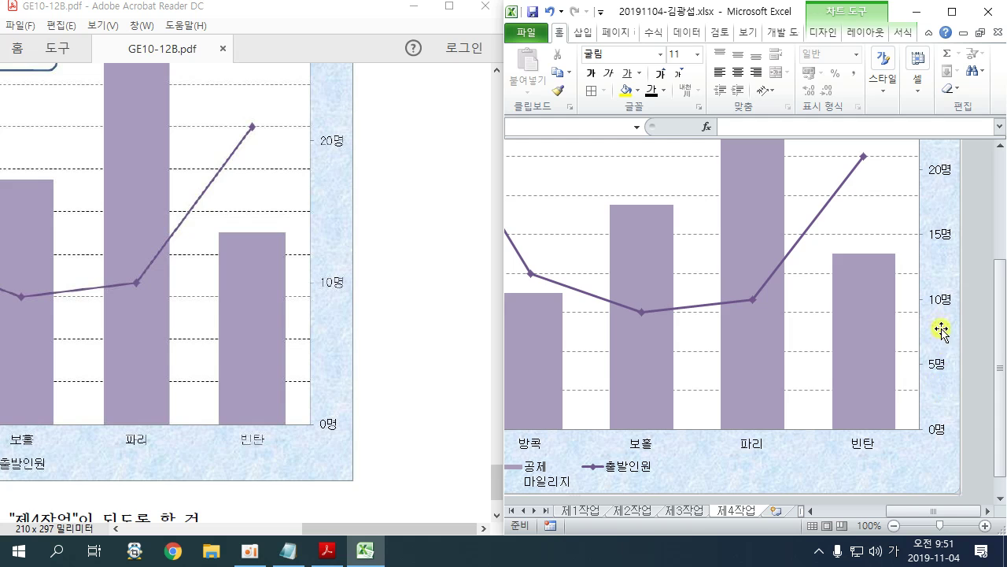
scroll(941, 331, up, 3)
click(391, 234)
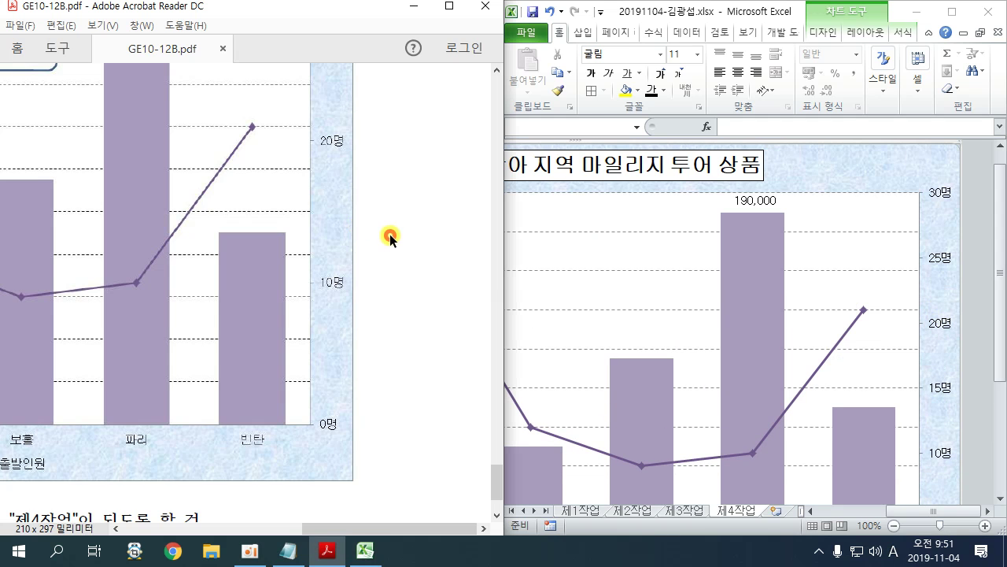
scroll(400, 243, up, 2)
scroll(405, 251, up, 1)
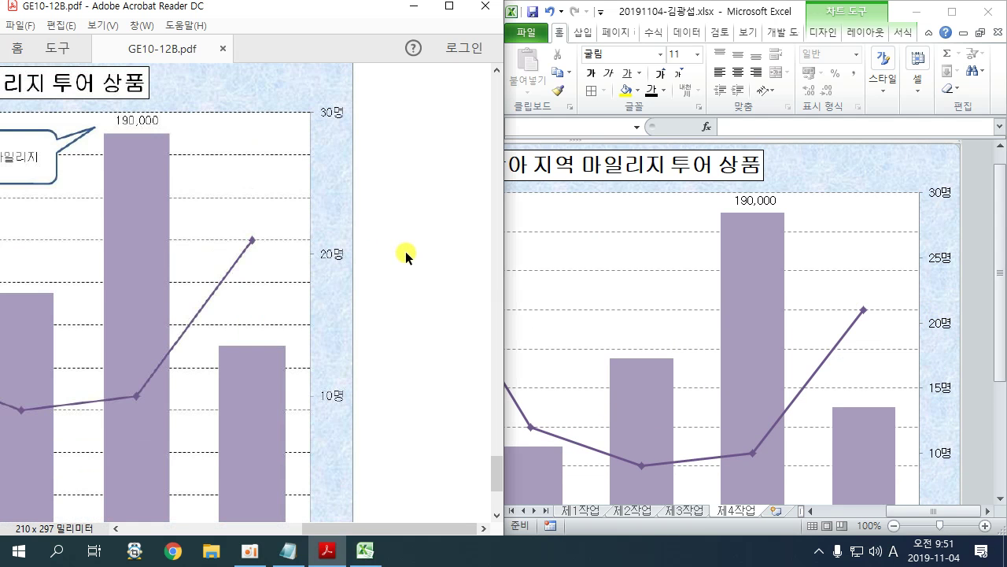
scroll(405, 251, down, 4)
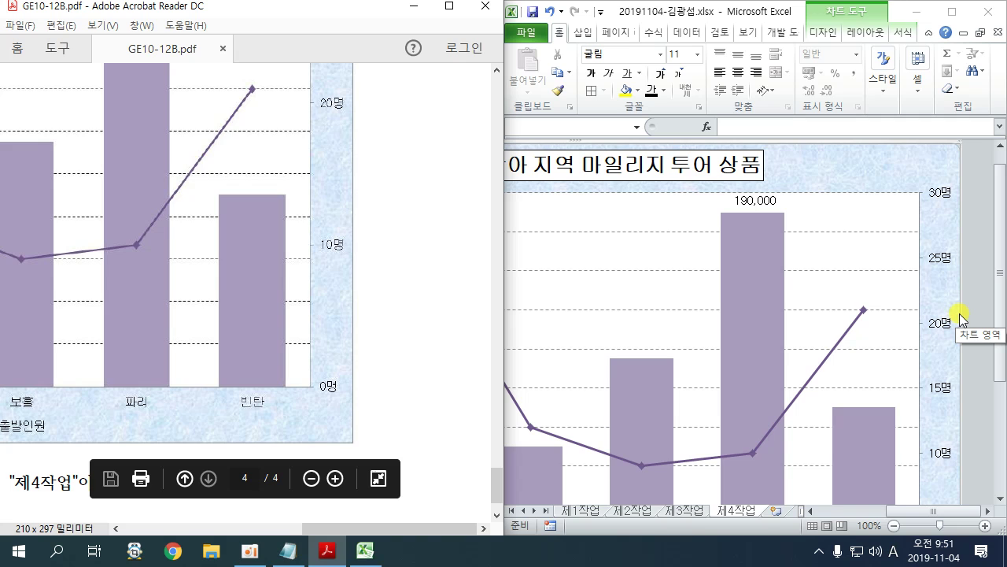
Step: Fix the secondary 명 axis major unit (주 단위) at 10 instead of 5
click(945, 262)
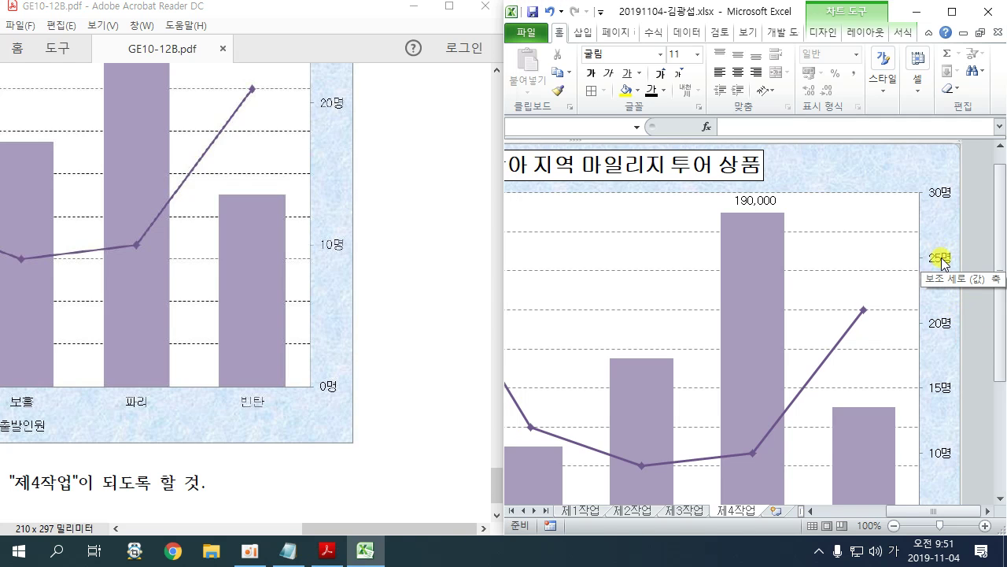
right_click(942, 262)
click(841, 422)
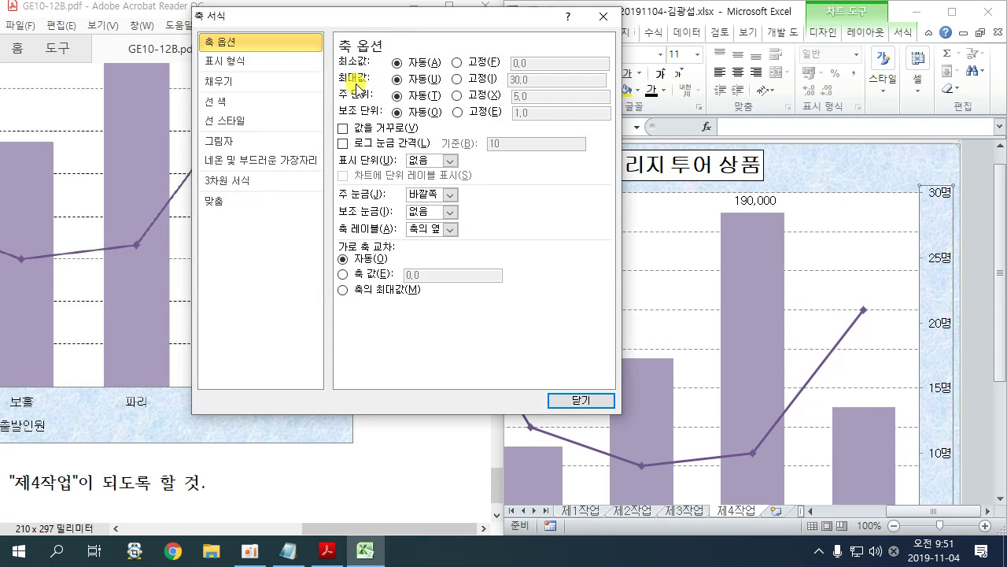
click(458, 94)
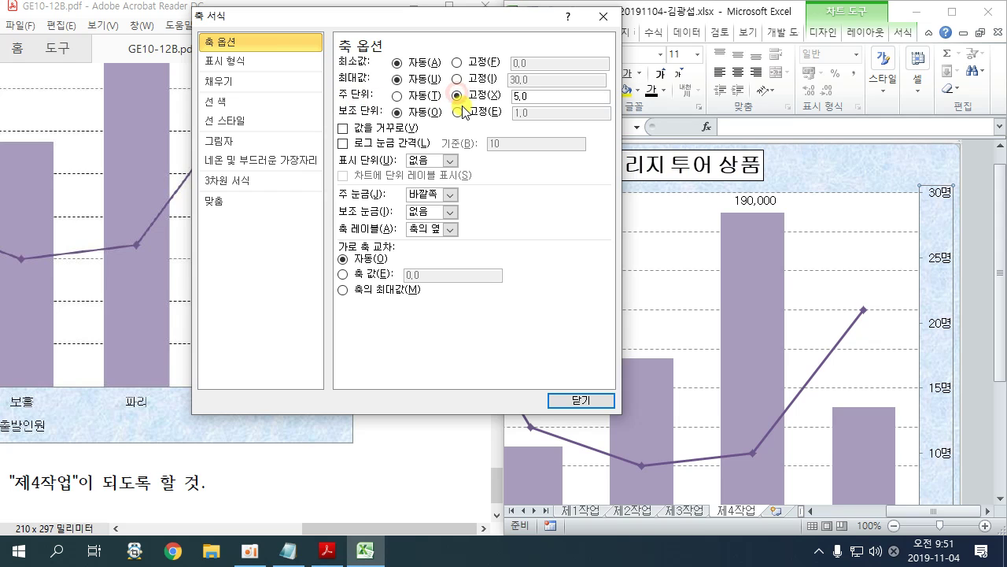
click(511, 95)
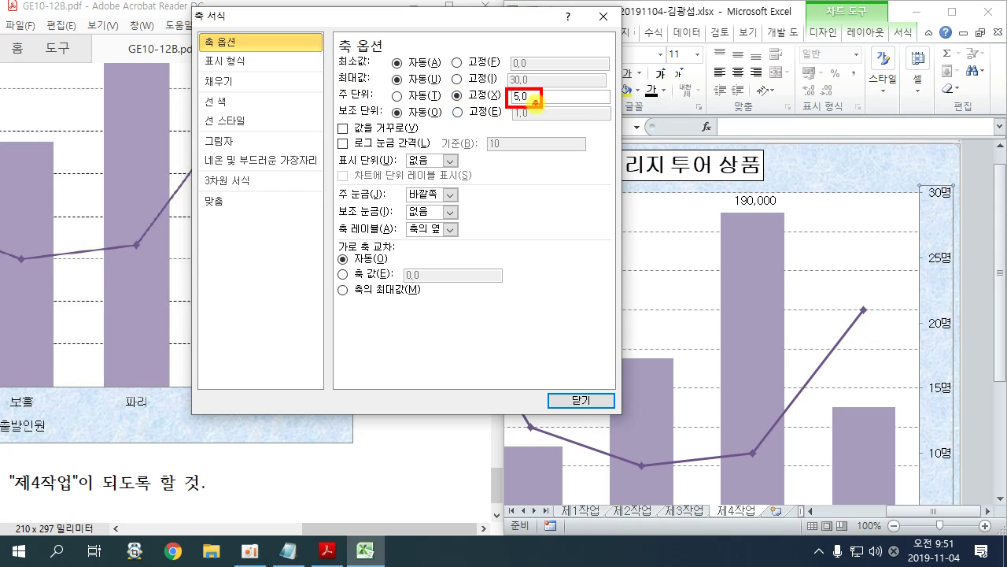
mouse_move(536, 103)
mouse_down()
mouse_move(601, 121)
mouse_move(613, 142)
mouse_up()
mouse_move(632, 130)
mouse_down()
mouse_move(646, 147)
mouse_move(632, 130)
mouse_up()
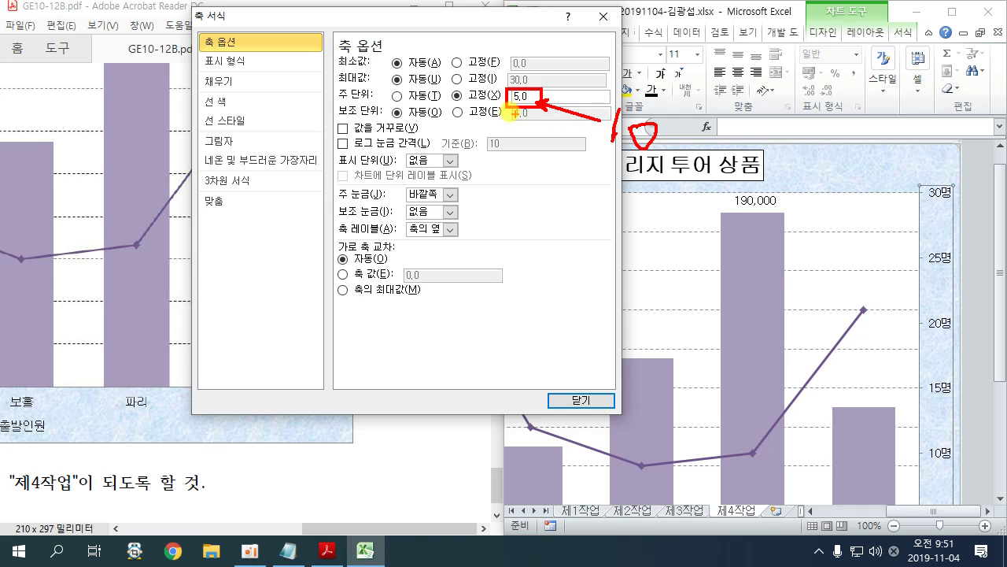
drag(542, 93, 482, 96)
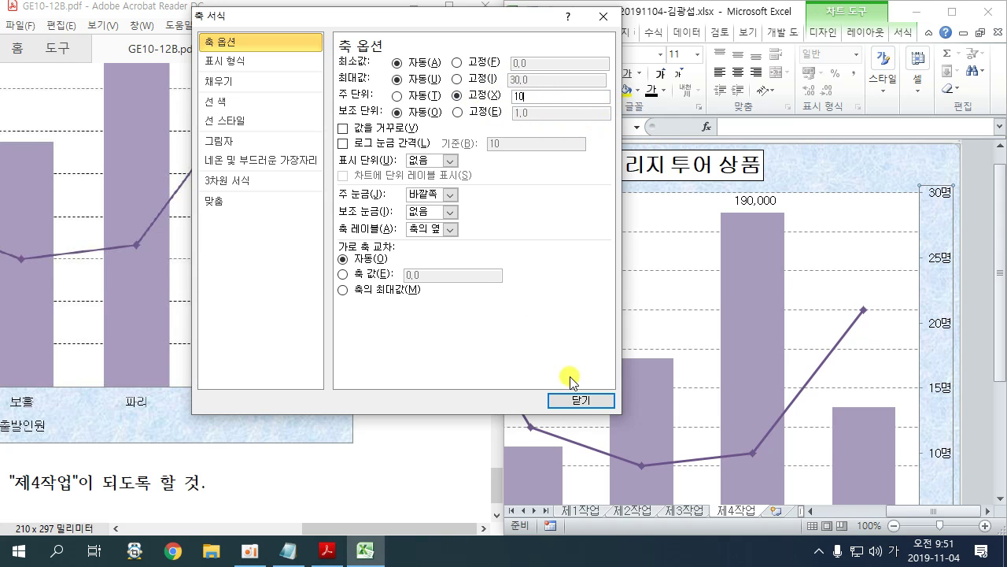
click(579, 400)
click(987, 347)
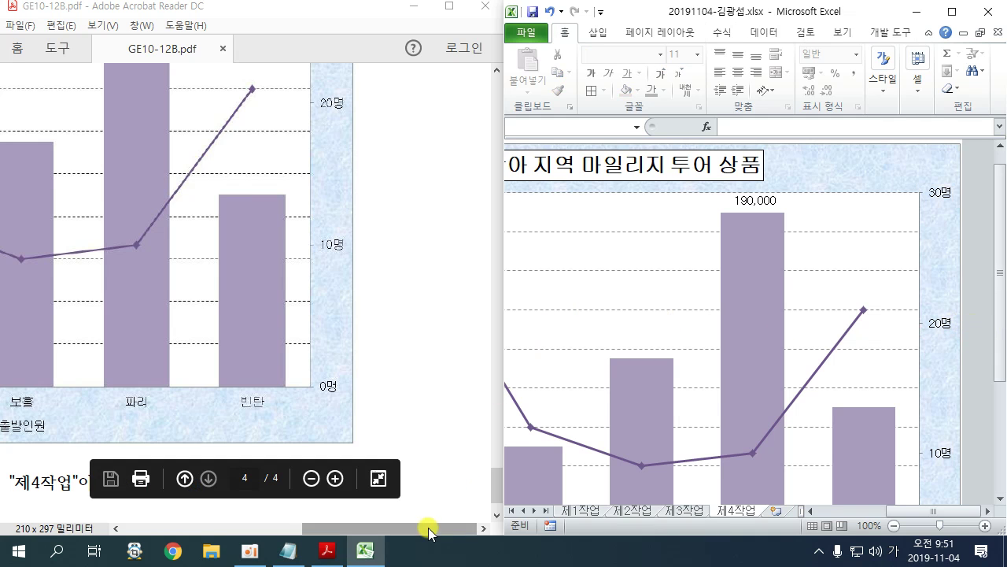
Step: Read through the legend requirements in the instructions PDF
drag(427, 528, 285, 524)
scroll(338, 327, up, 10)
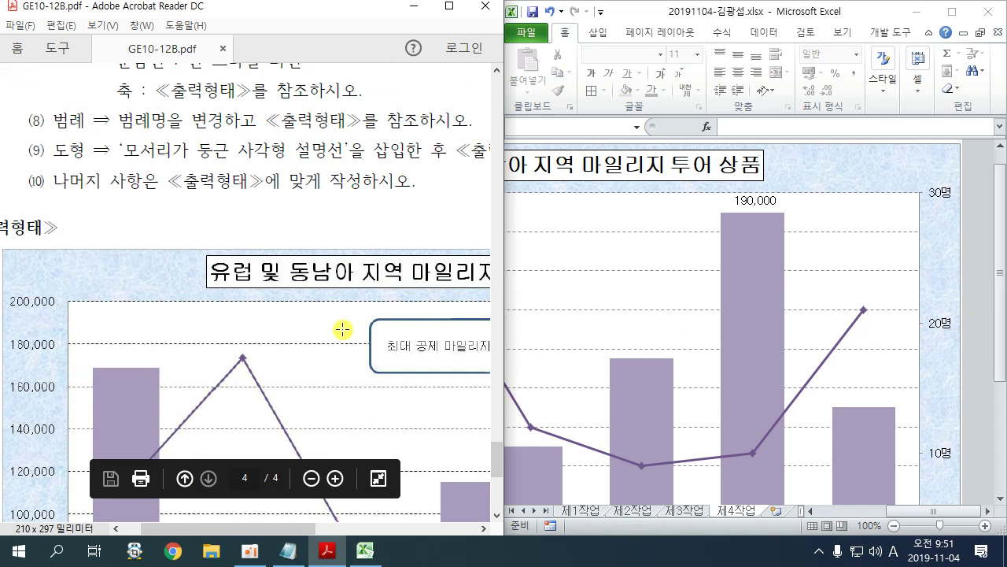
scroll(334, 321, down, 2)
drag(198, 163, 394, 162)
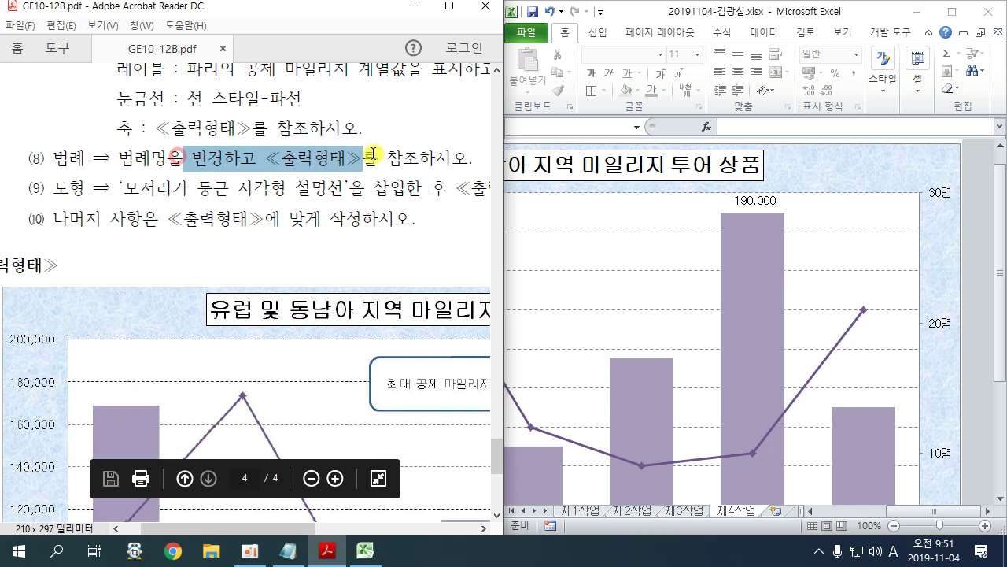
click(383, 162)
scroll(364, 248, down, 3)
scroll(363, 249, down, 8)
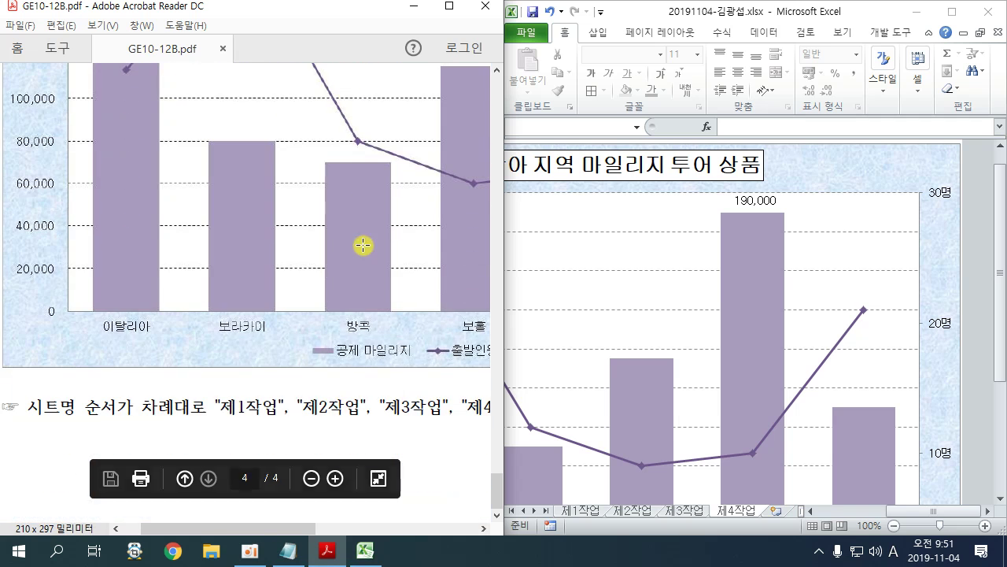
drag(282, 533, 376, 534)
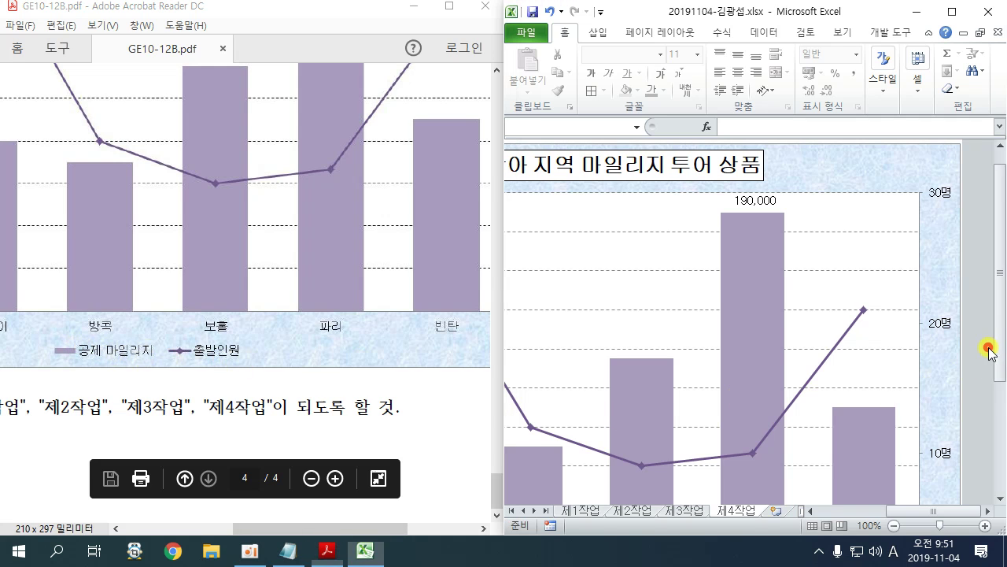
scroll(978, 349, down, 4)
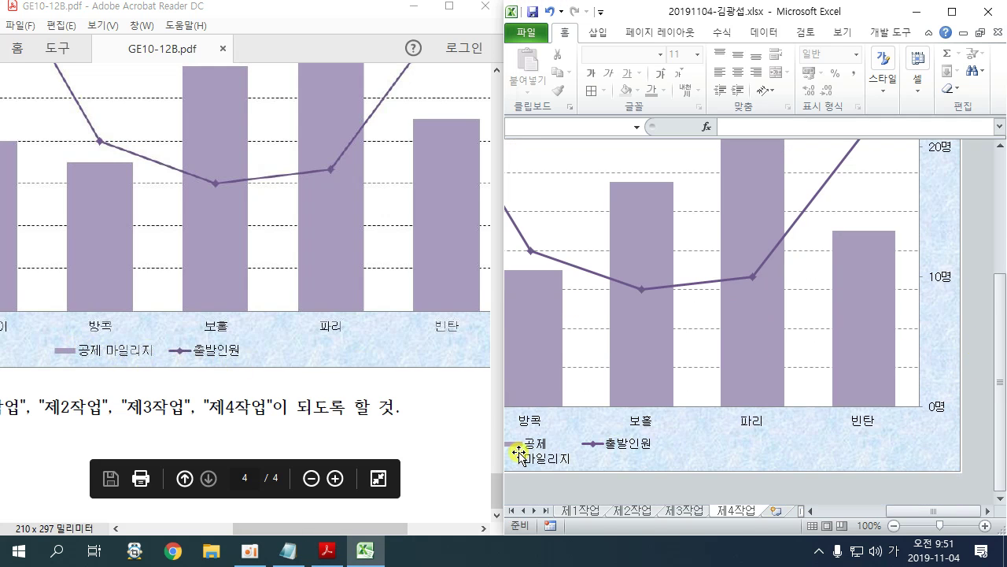
drag(899, 510, 865, 510)
Step: In 데이터 선택, change the 공제마일리지 series name to '공제 마일리지'
right_click(723, 446)
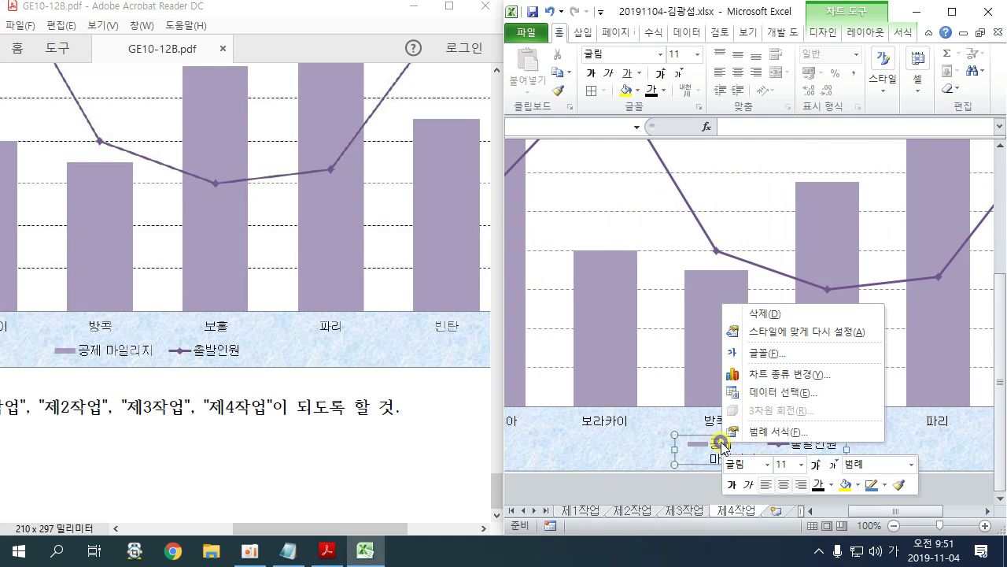
click(770, 393)
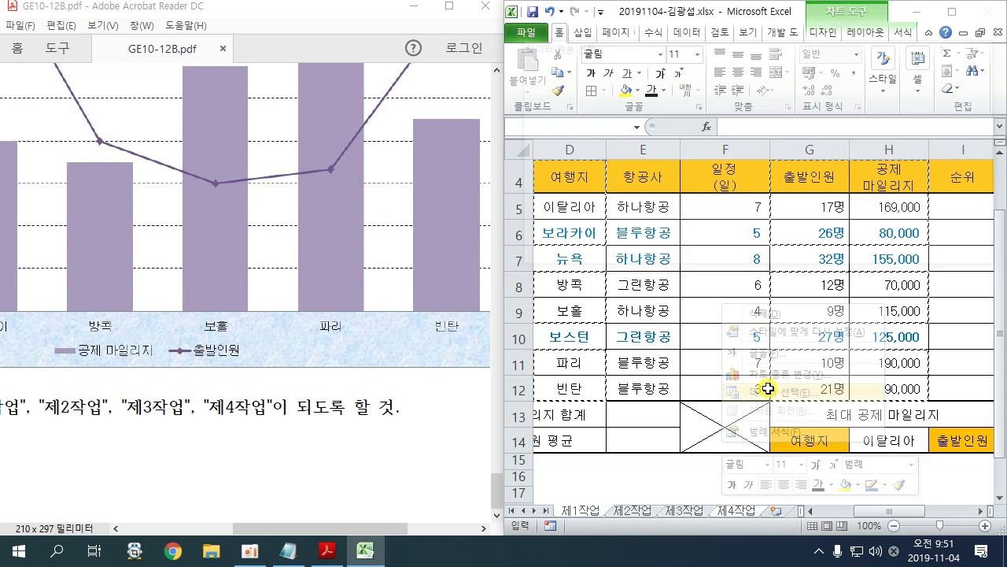
drag(624, 47, 438, 33)
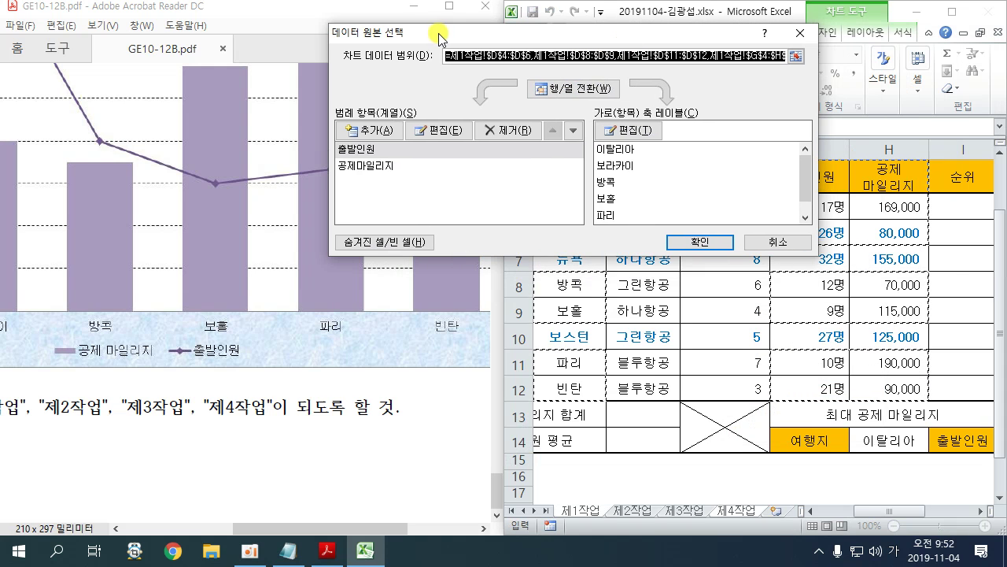
click(381, 165)
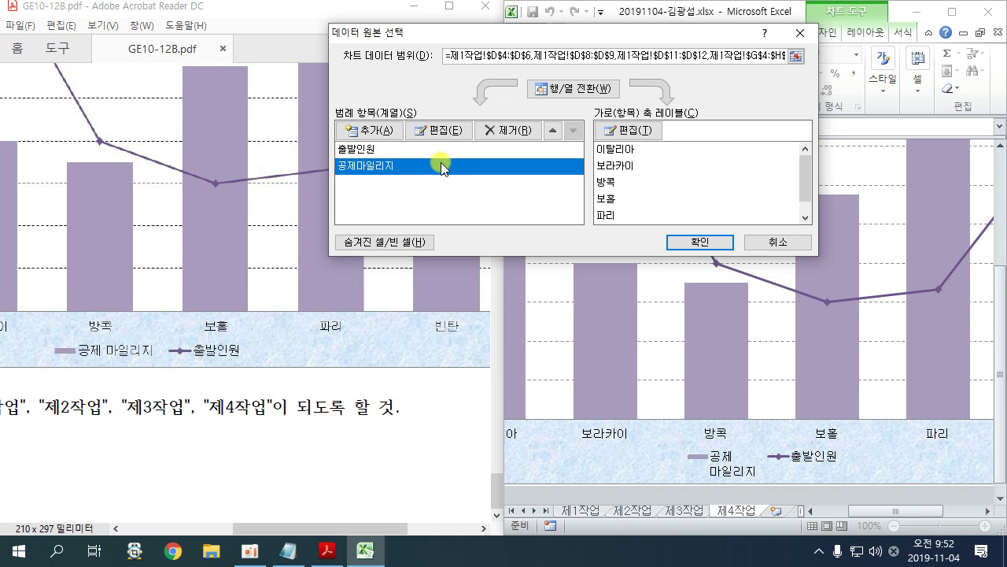
click(443, 132)
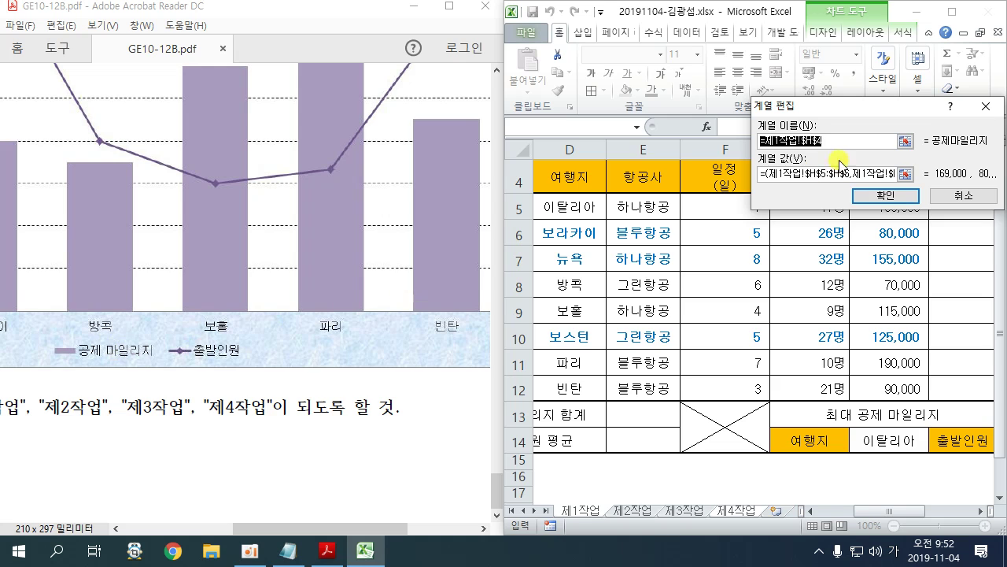
drag(843, 111, 398, 112)
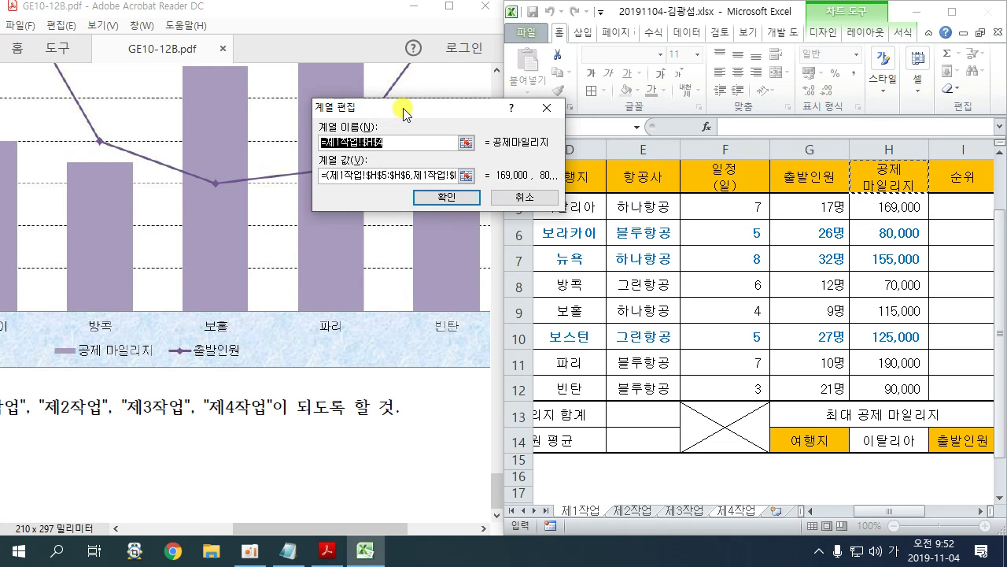
text(공ㅈ)
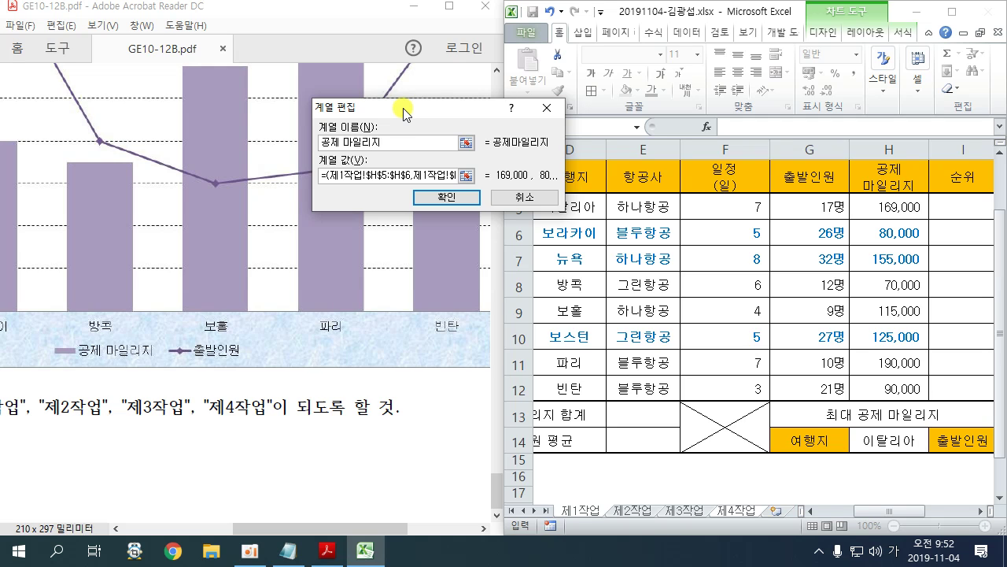
text( 마일리지)
drag(68, 330, 161, 371)
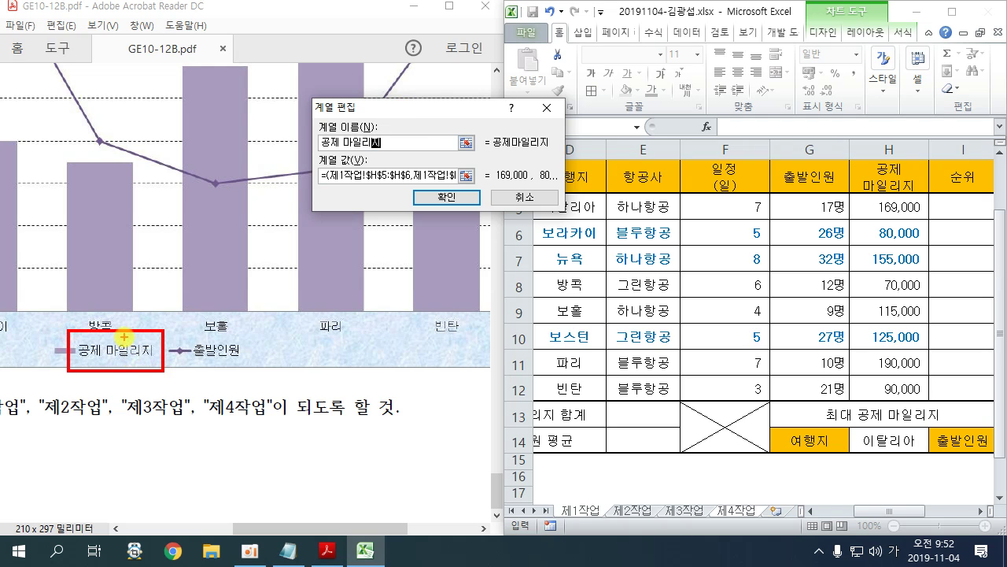
mouse_move(309, 147)
mouse_down()
mouse_move(247, 265)
mouse_move(137, 313)
mouse_up()
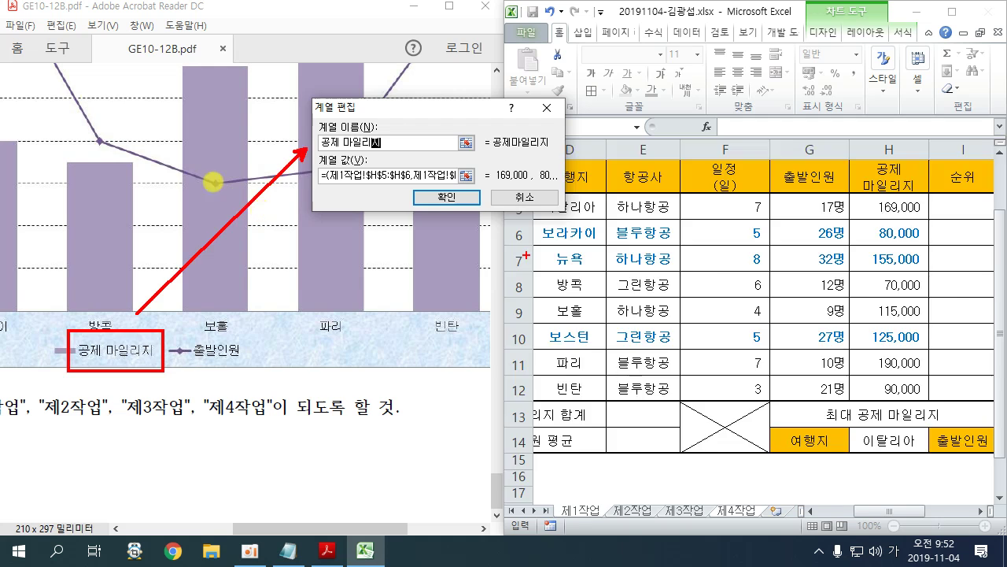
key(Escape)
click(445, 196)
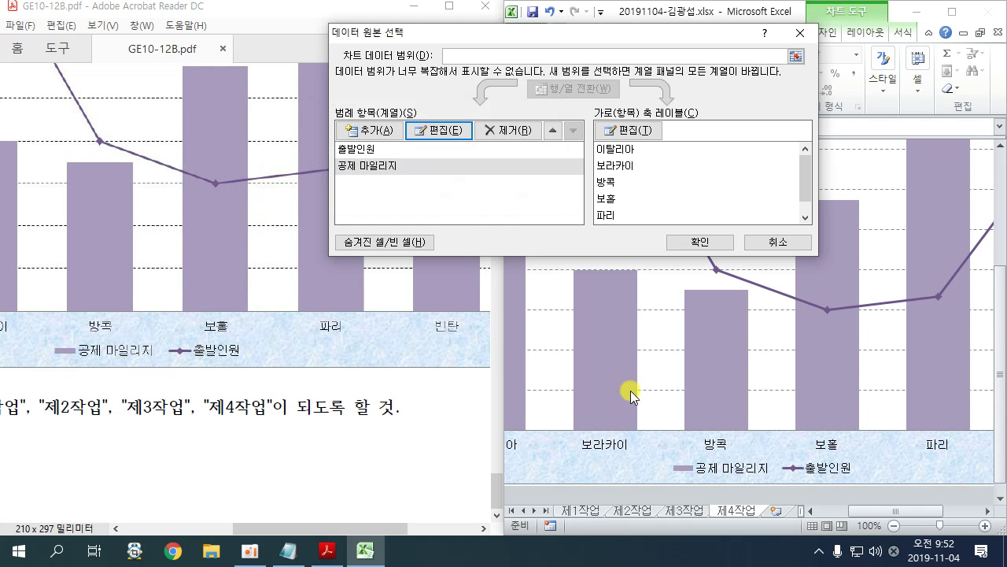
click(700, 242)
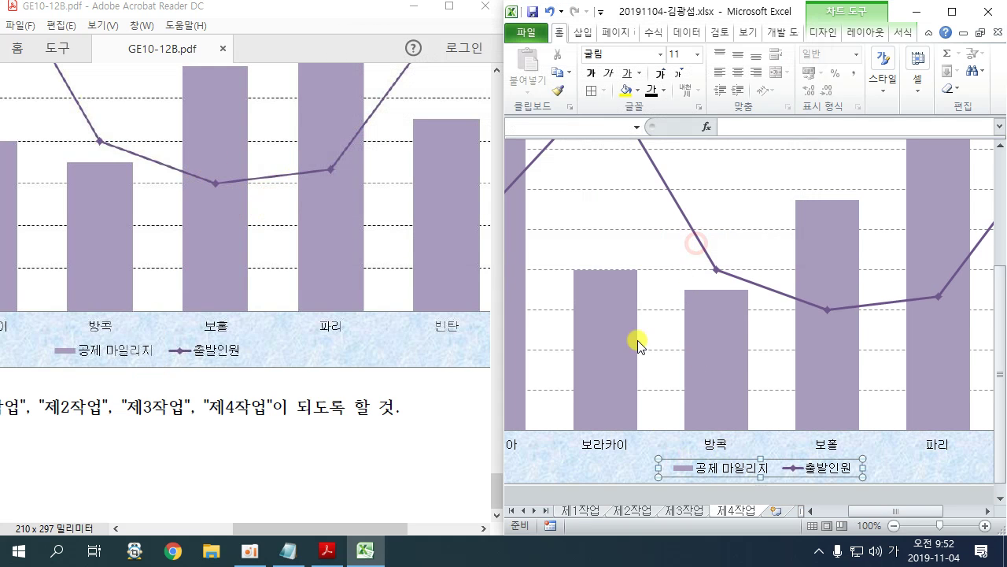
click(299, 360)
scroll(299, 360, up, 5)
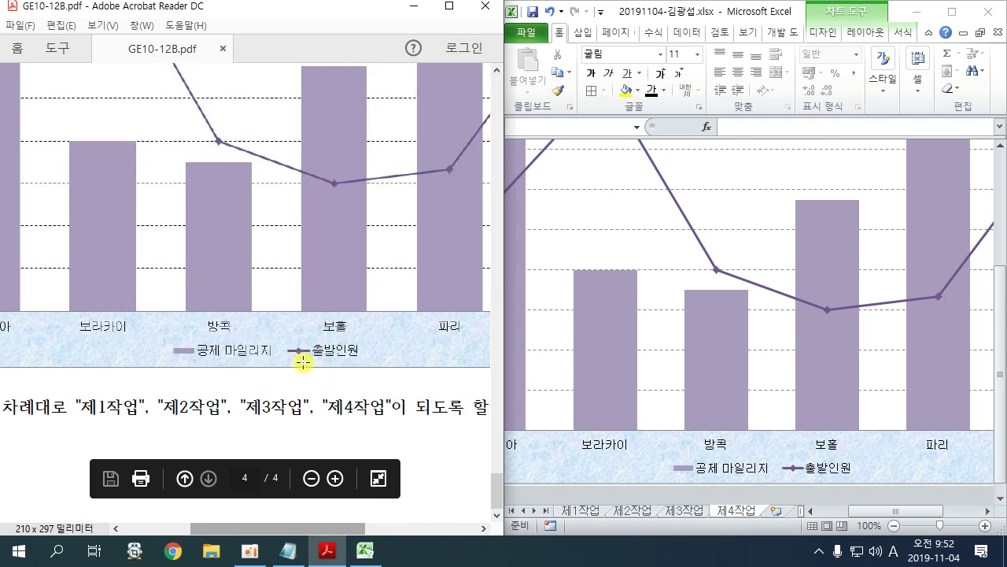
drag(300, 527, 254, 496)
scroll(257, 346, up, 1)
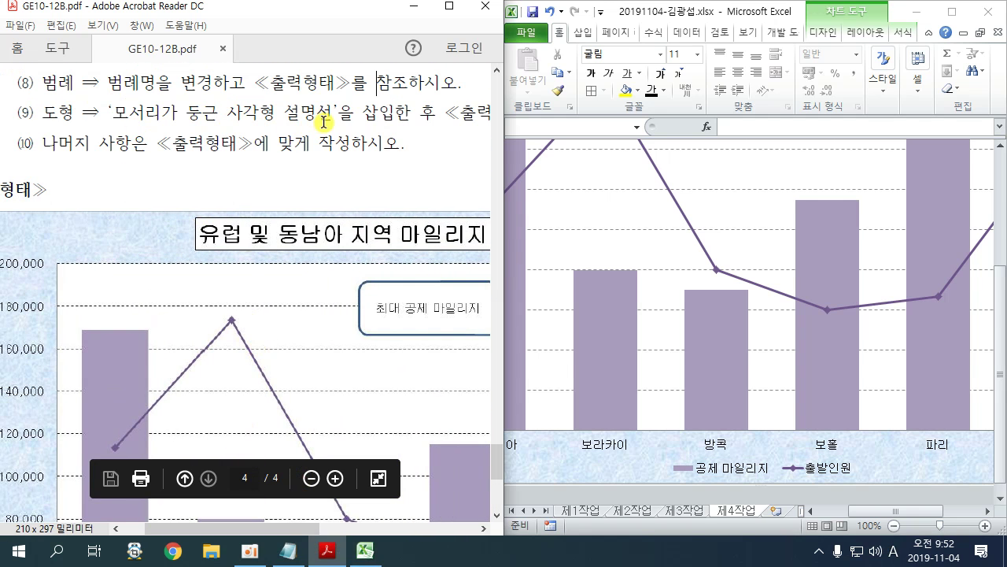
drag(264, 525, 380, 526)
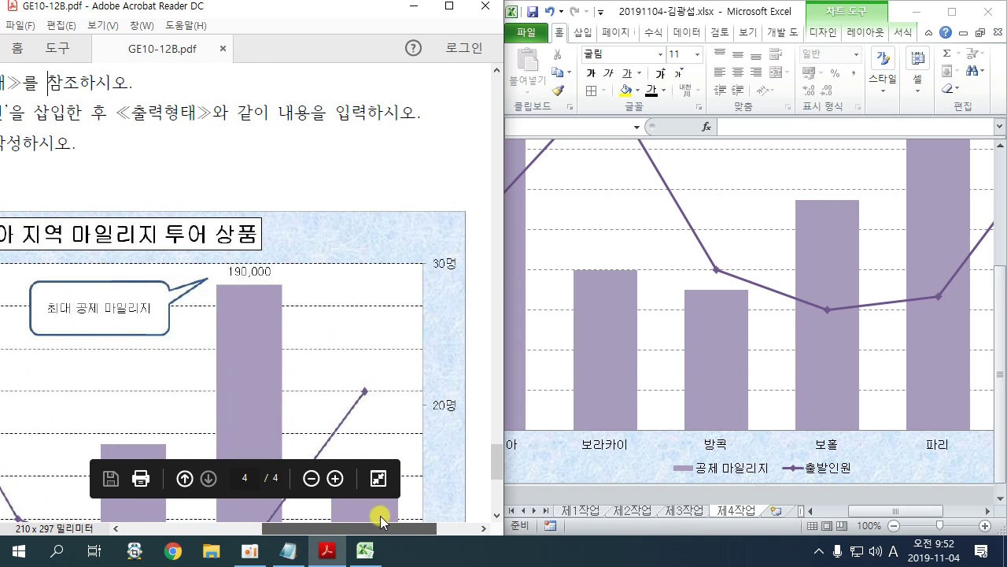
drag(304, 527, 292, 528)
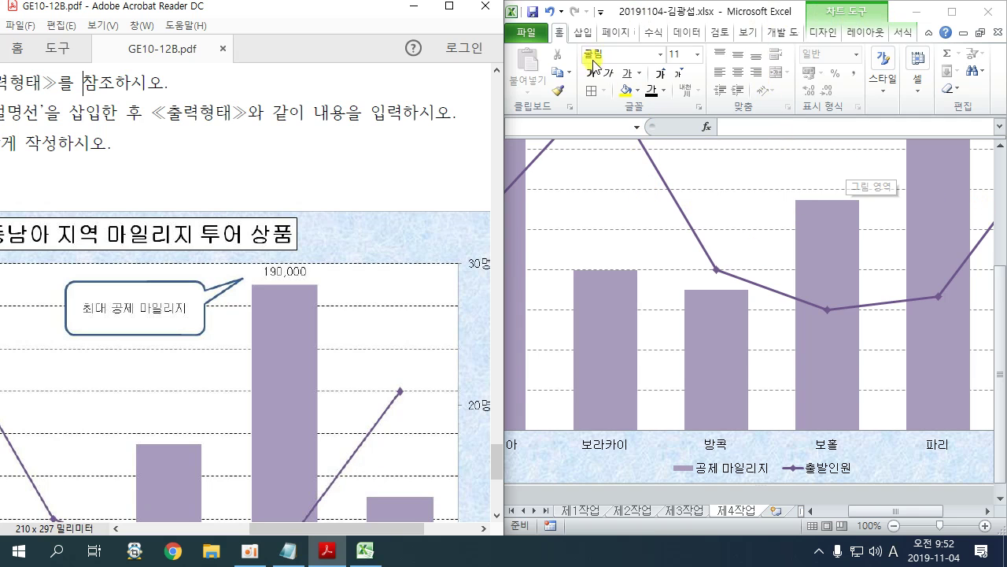
click(581, 33)
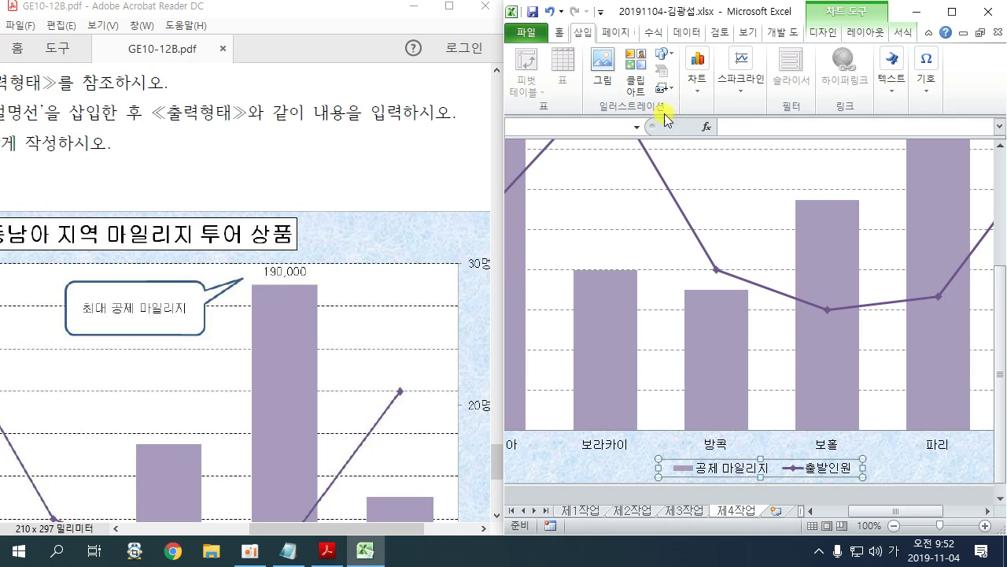
Step: Draw a rounded-rectangle callout above the bars labelled '최대 공제 마일리지'
click(668, 57)
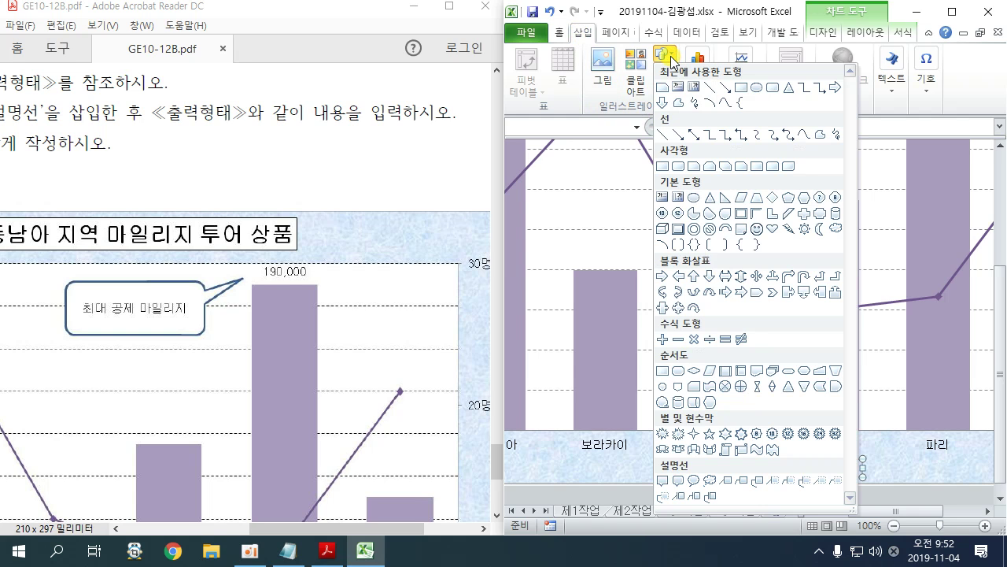
click(679, 481)
scroll(788, 299, up, 4)
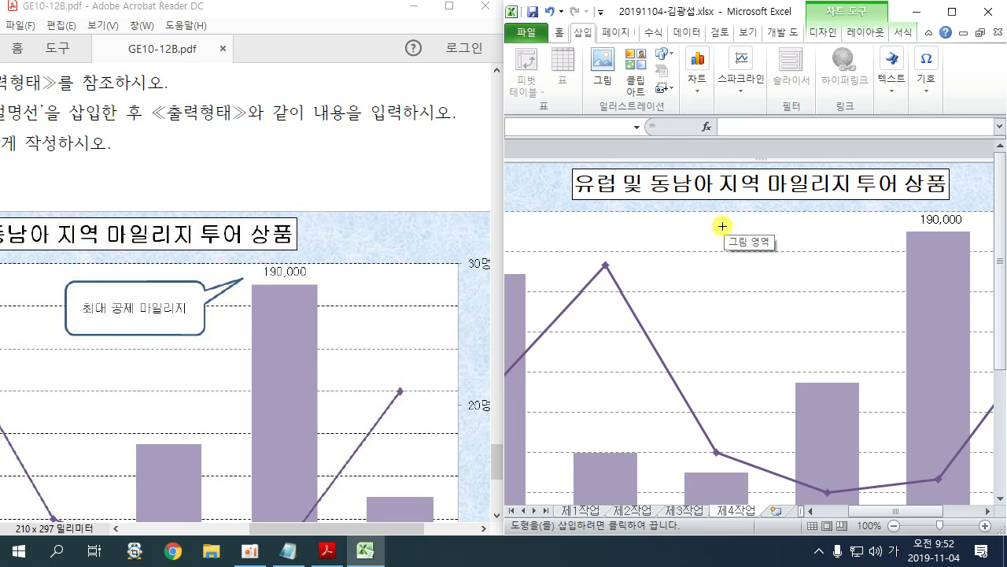
mouse_move(723, 225)
mouse_down()
mouse_move(745, 270)
mouse_move(867, 269)
mouse_up()
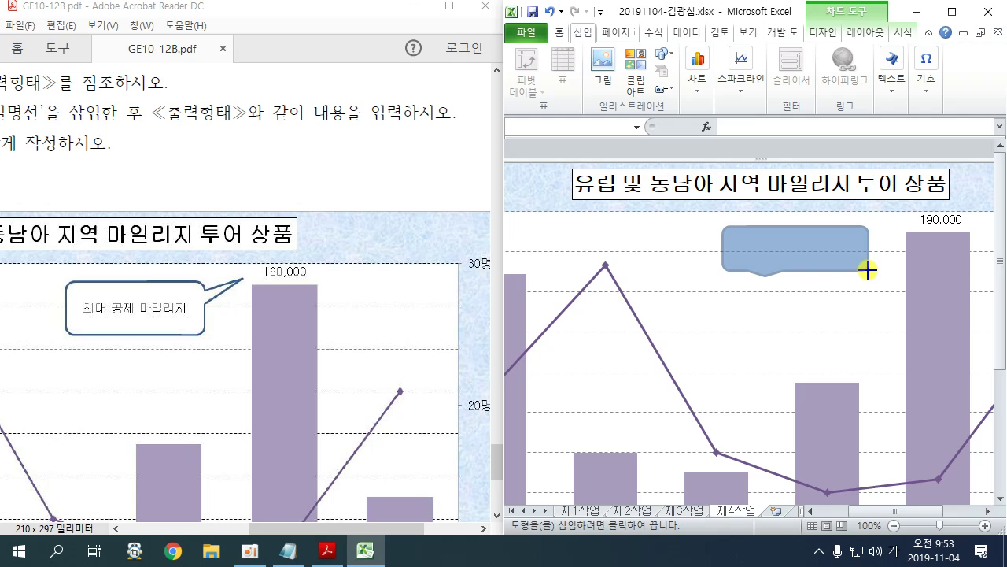
drag(866, 270, 866, 270)
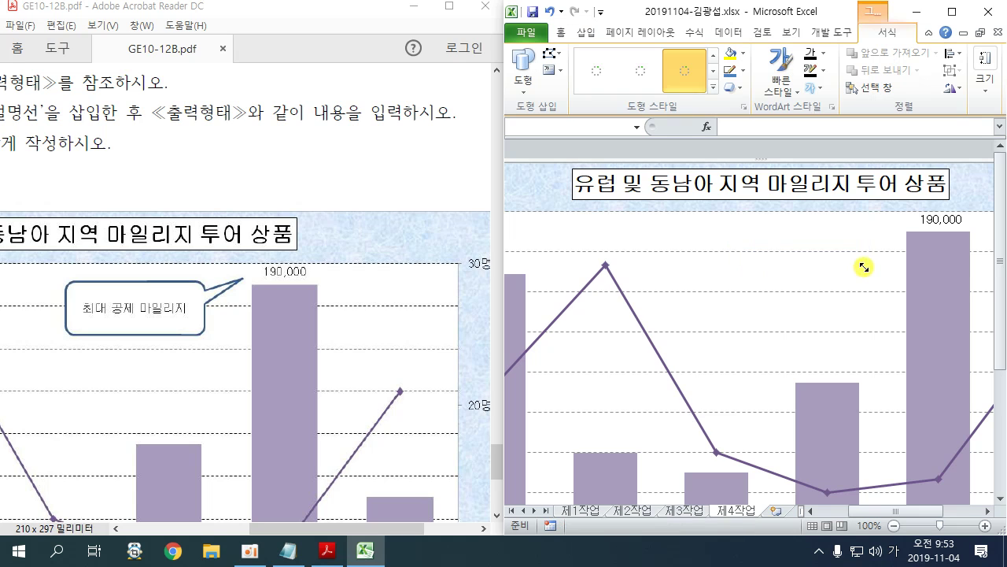
text(최대)
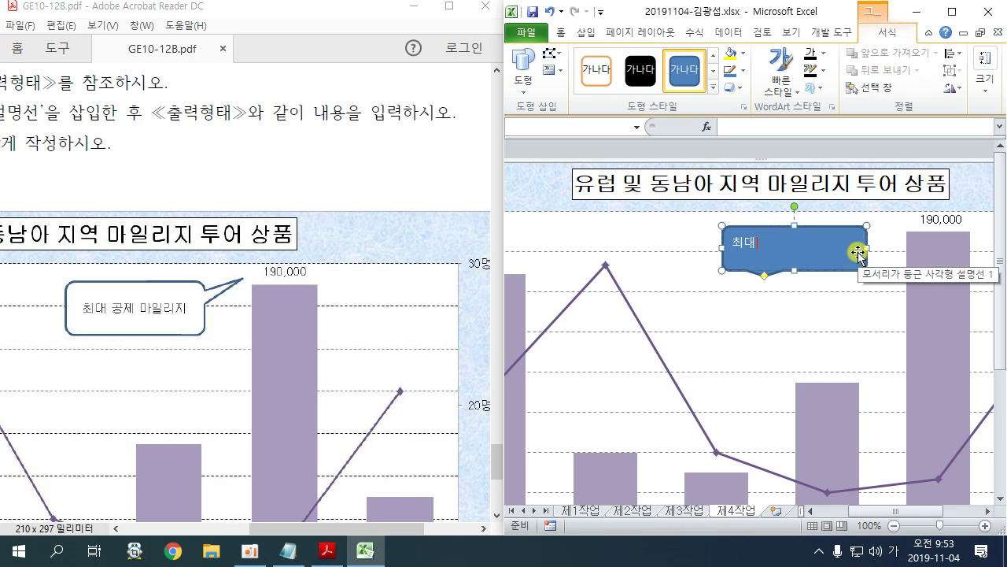
text( 공제마)
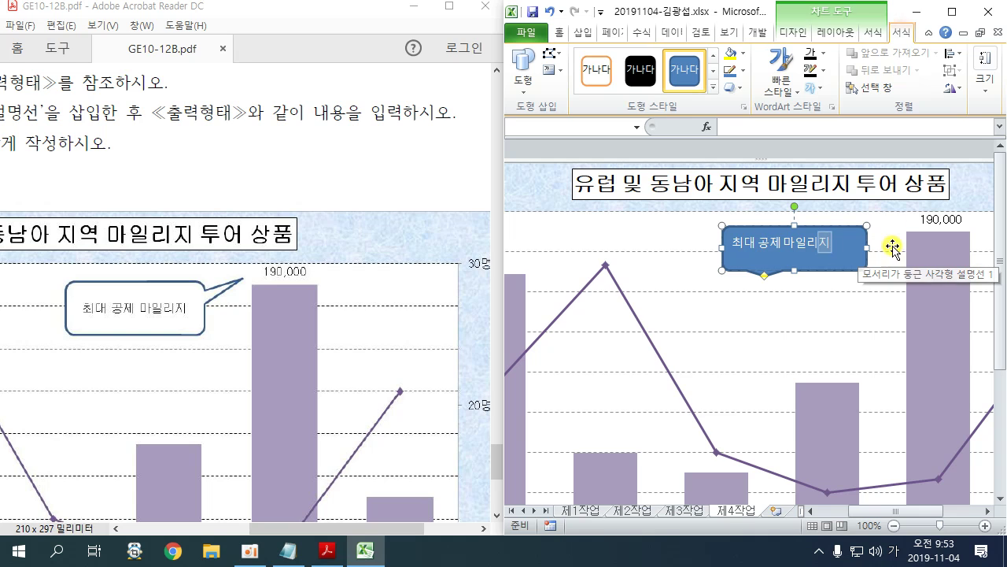
click(818, 265)
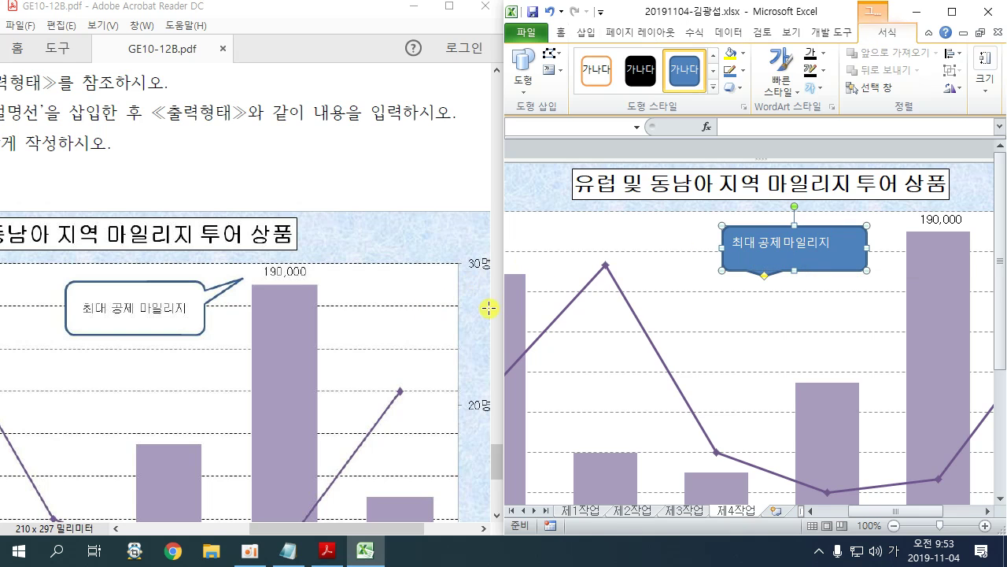
Step: Check the callout's font requirements in the PDF and return to the workbook
scroll(496, 469, up, 5)
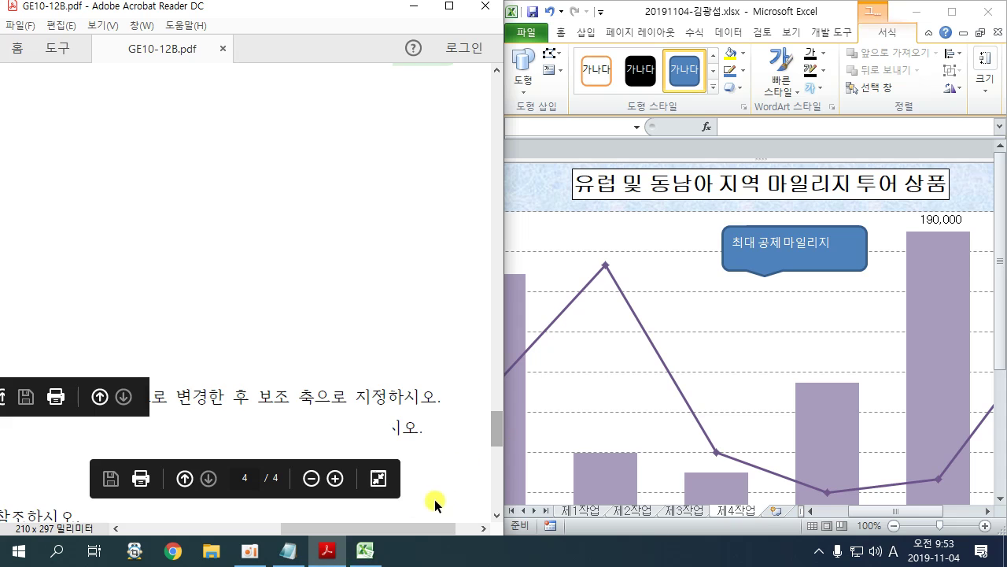
drag(428, 526, 265, 511)
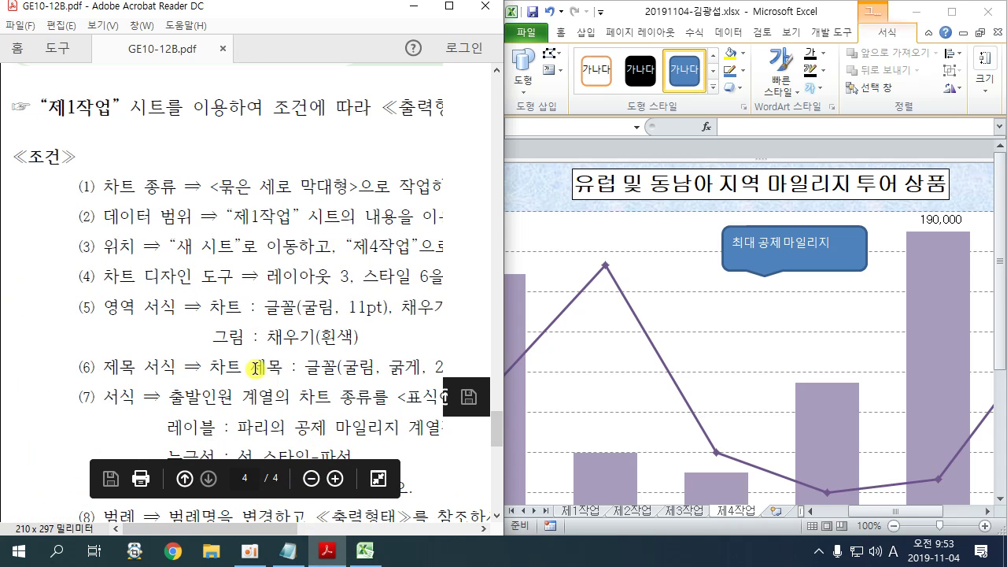
drag(266, 309, 370, 310)
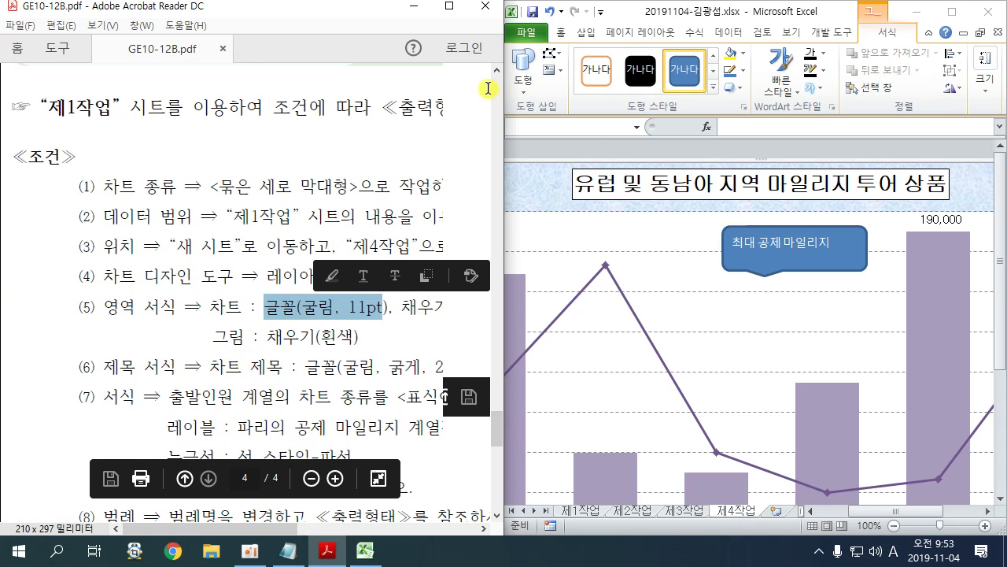
click(621, 18)
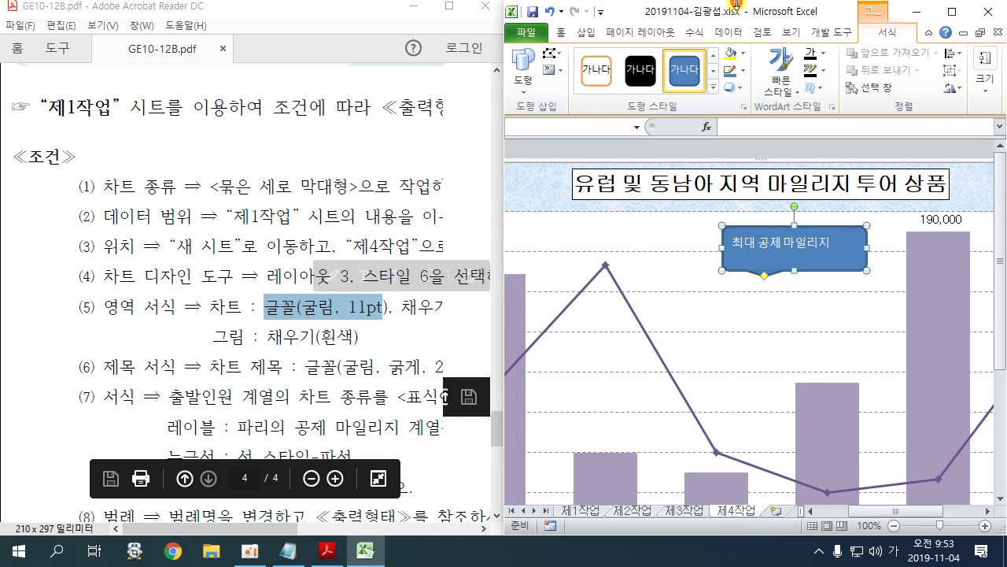
Step: Set the callout text font to 굴림
click(562, 33)
click(619, 55)
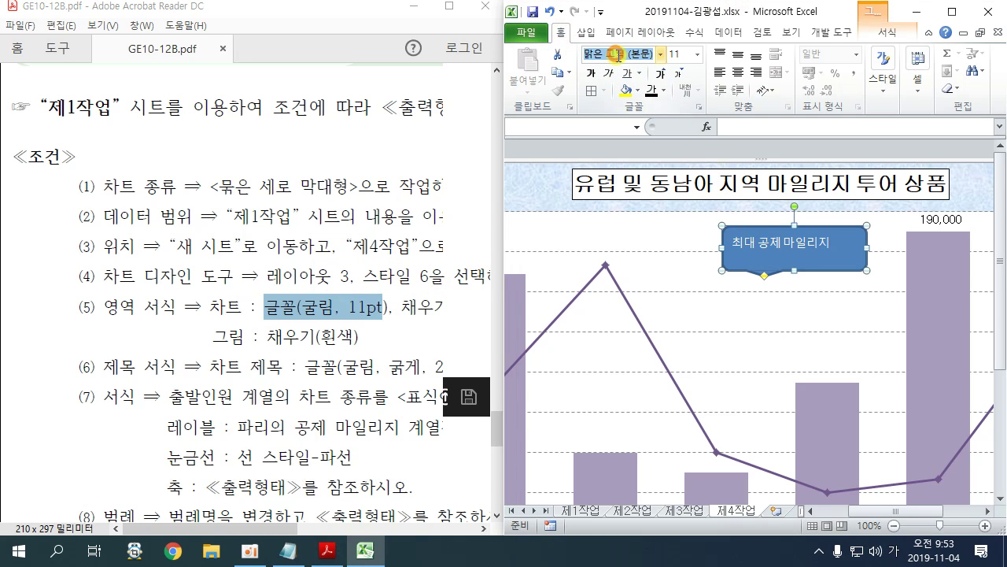
text(굴림)
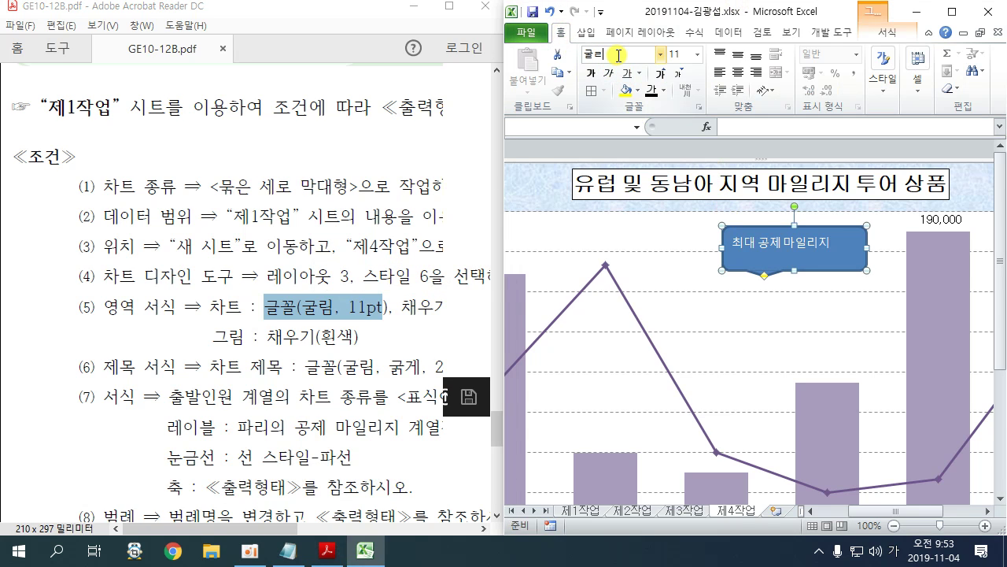
key(Return)
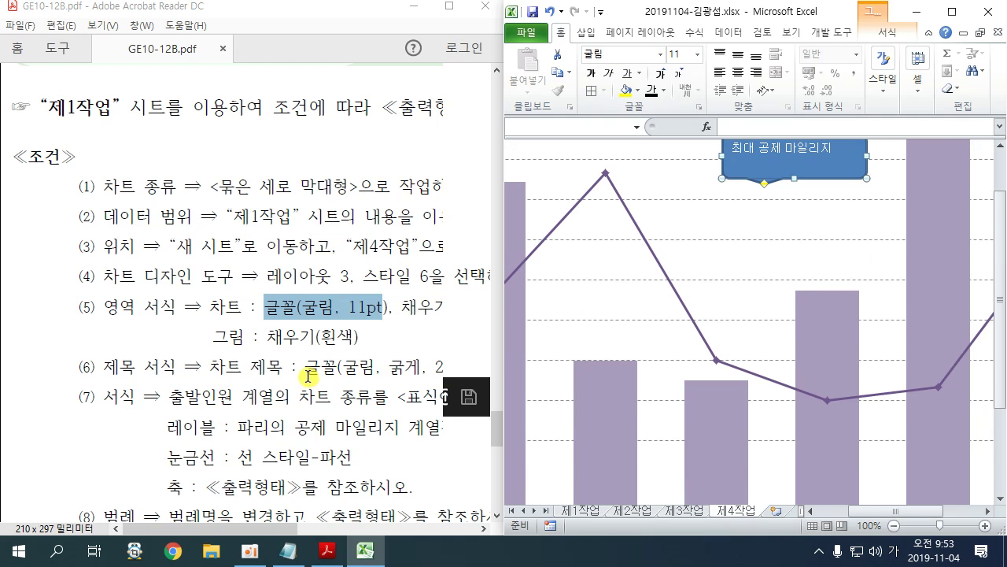
Step: Review the callout requirements in the instructions PDF
click(305, 375)
scroll(305, 374, down, 10)
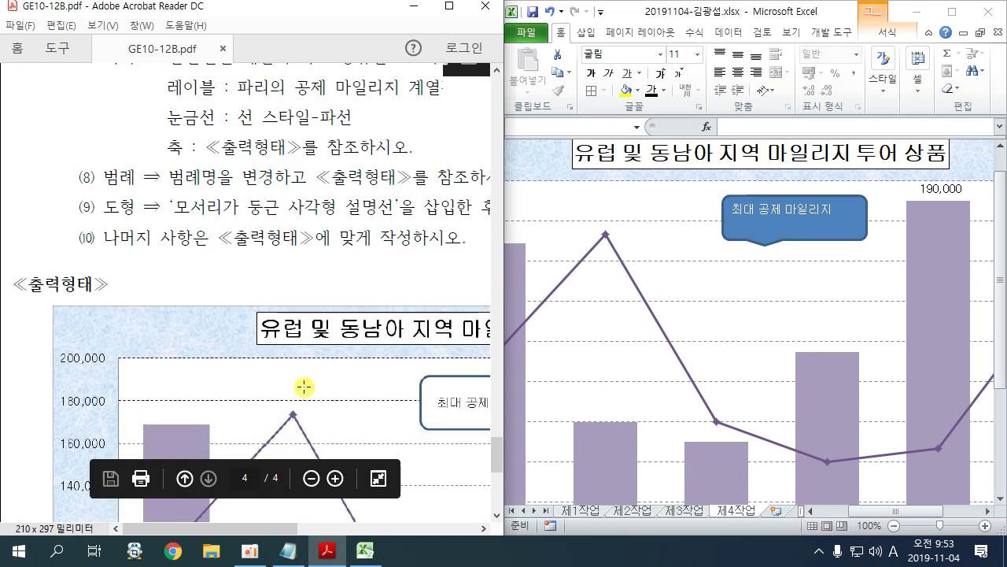
drag(281, 524, 367, 524)
scroll(304, 344, down, 1)
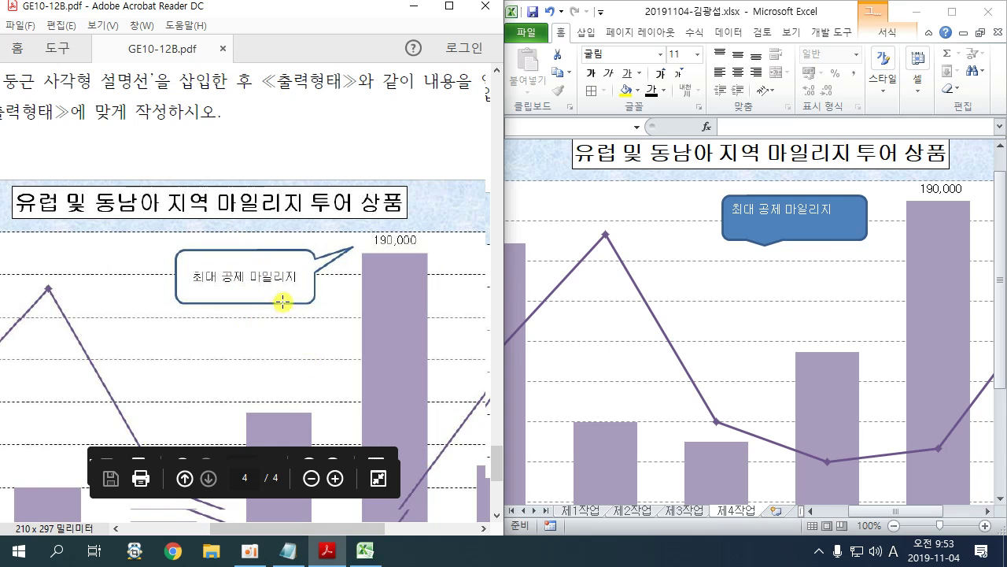
Step: Give the callout black text and a white fill, centred vertically and horizontally
click(824, 235)
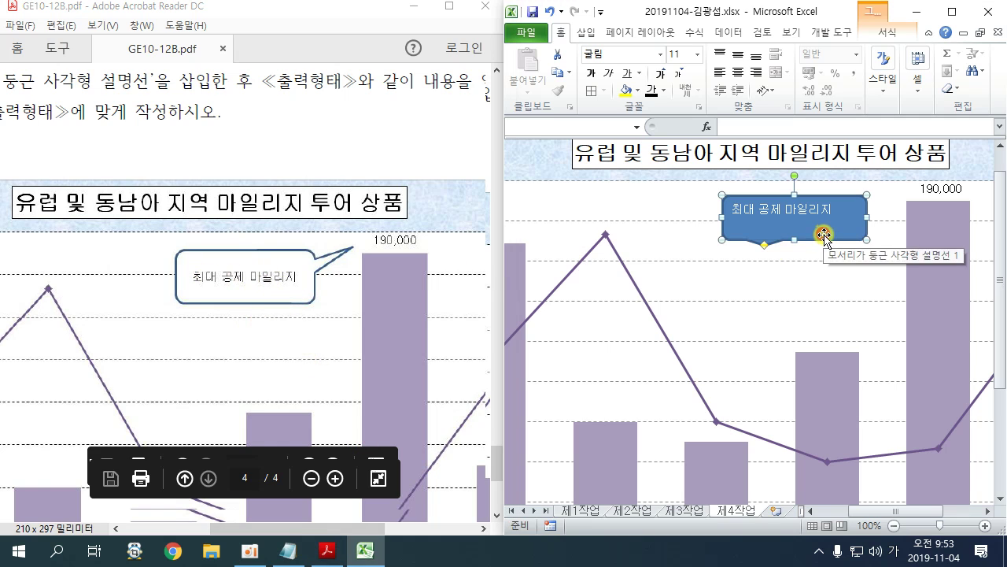
click(663, 91)
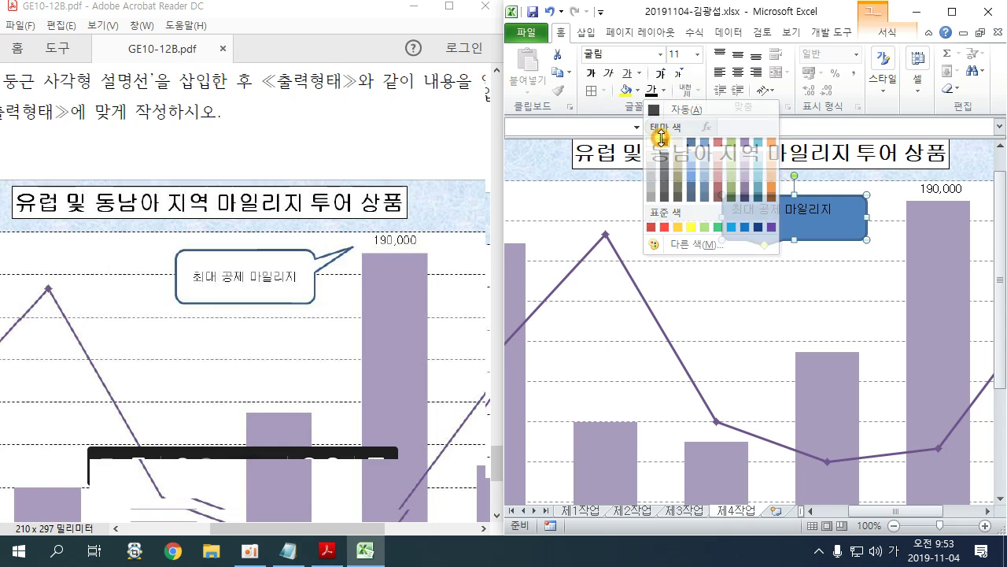
click(660, 132)
click(640, 92)
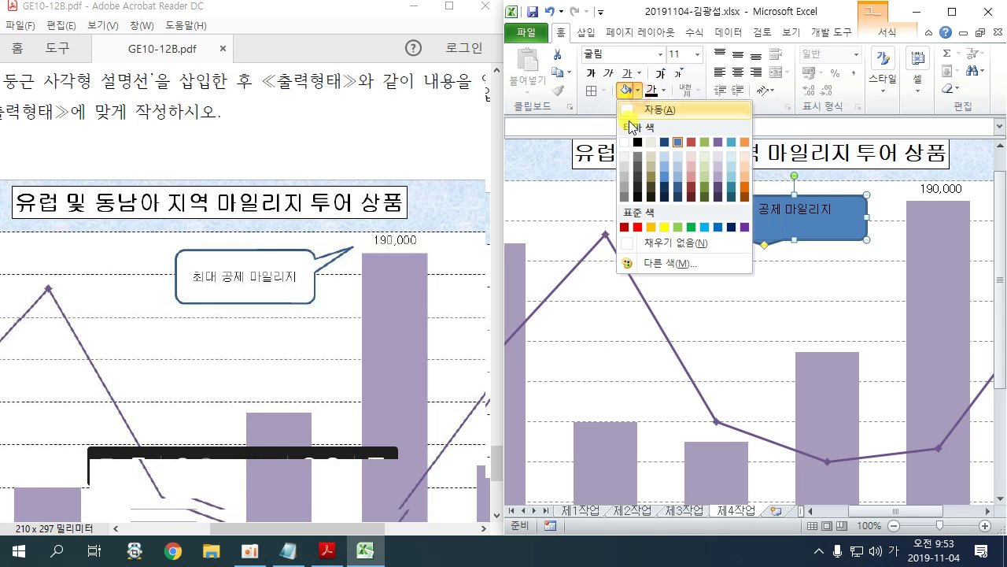
click(628, 140)
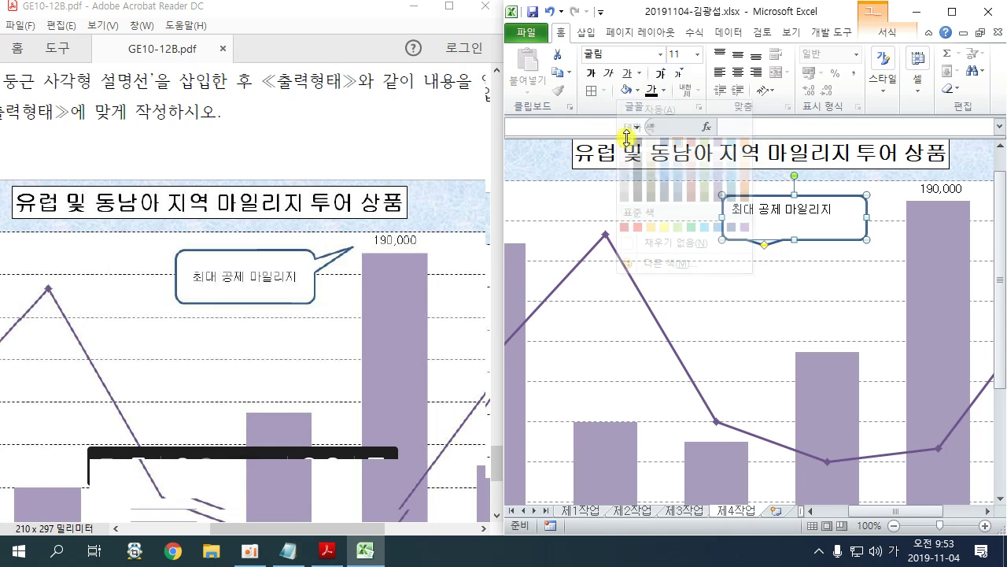
click(737, 54)
click(737, 72)
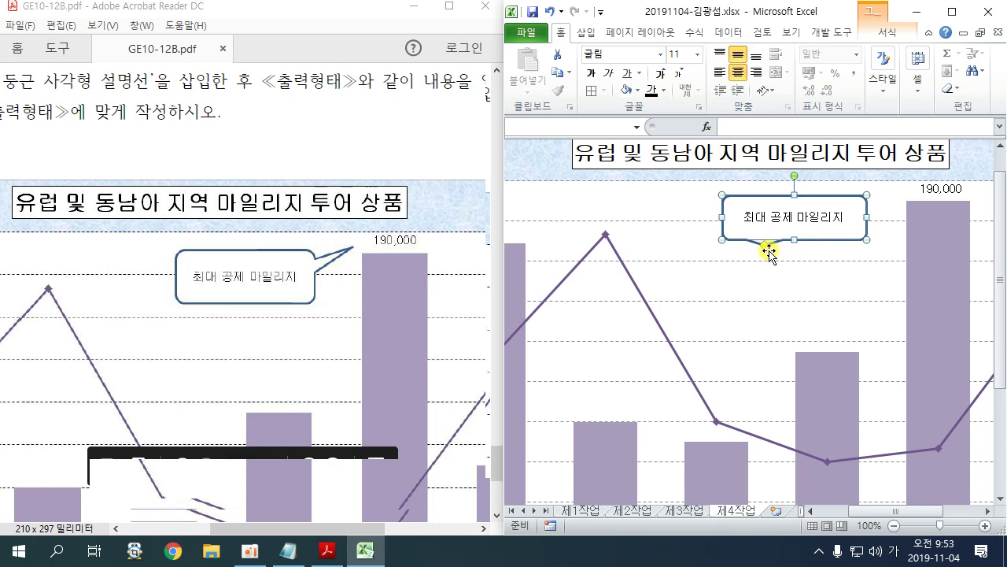
Step: Point the callout's tail at the 190,000 bar and maximize the workbook window
drag(763, 247, 889, 203)
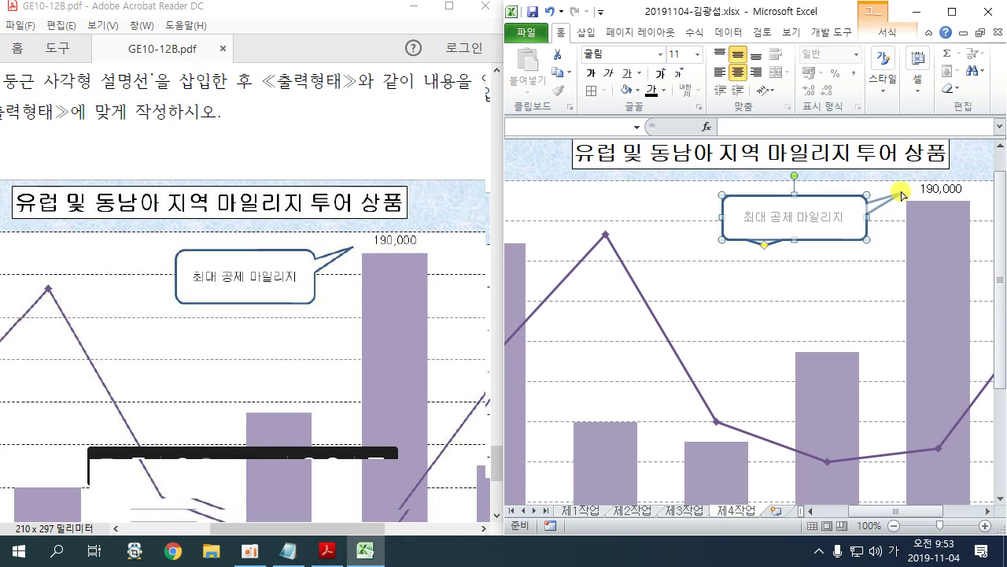
drag(901, 195, 901, 192)
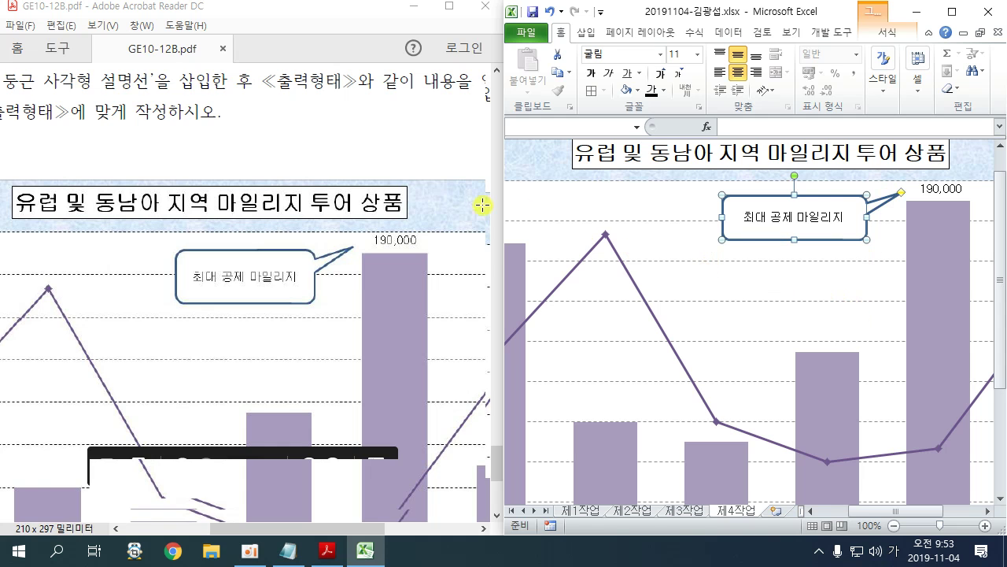
click(953, 12)
Step: Deselect the callout, scroll through the finished 제4작업 chart, then go to the 제1작업 sheet
click(50, 196)
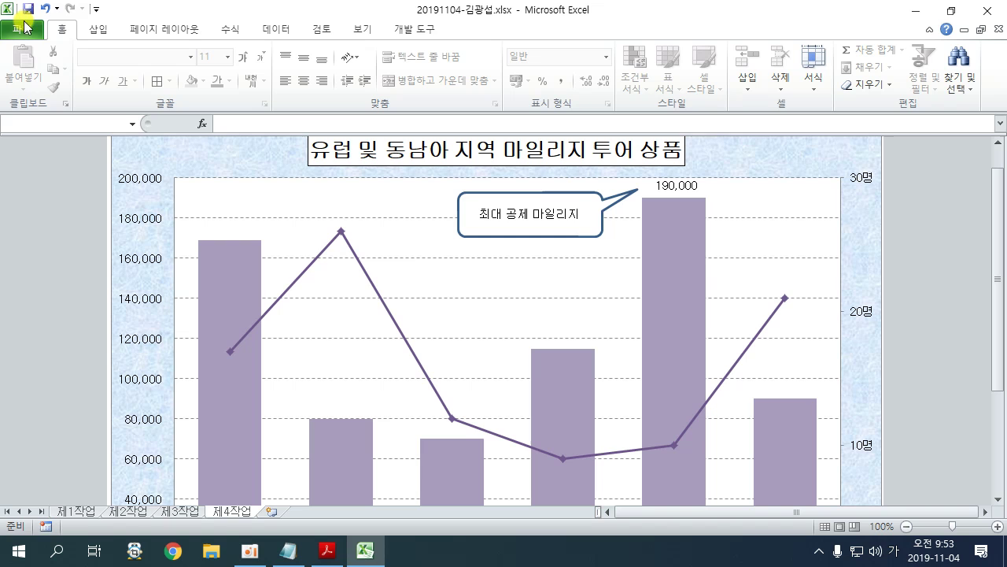
scroll(85, 222, down, 2)
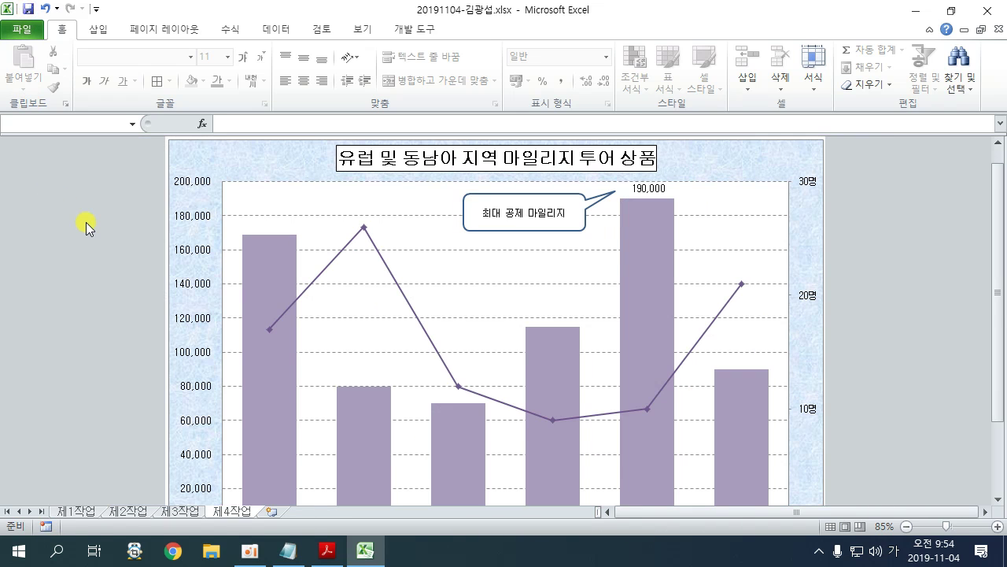
scroll(86, 221, up, 1)
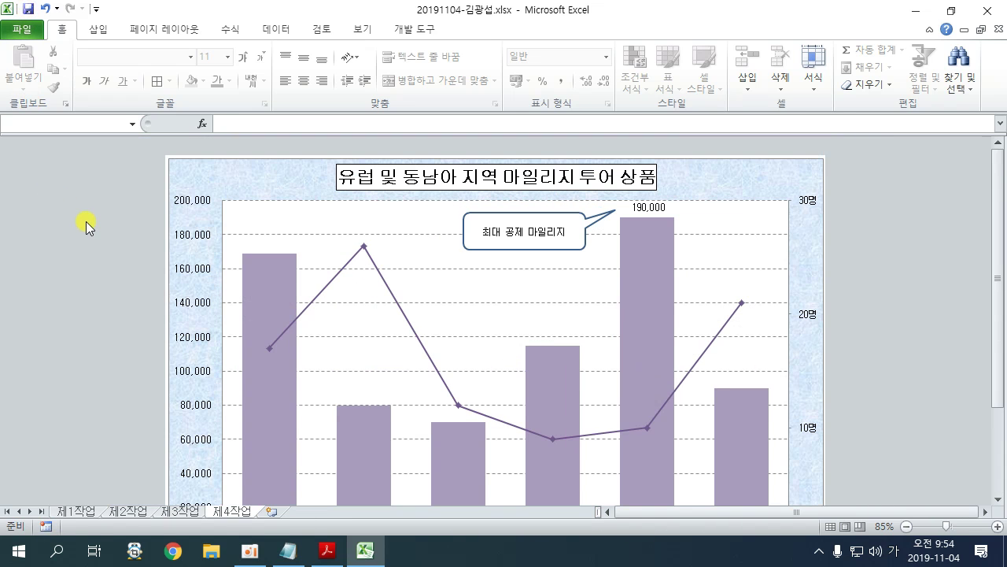
scroll(85, 221, down, 1)
scroll(88, 224, down, 1)
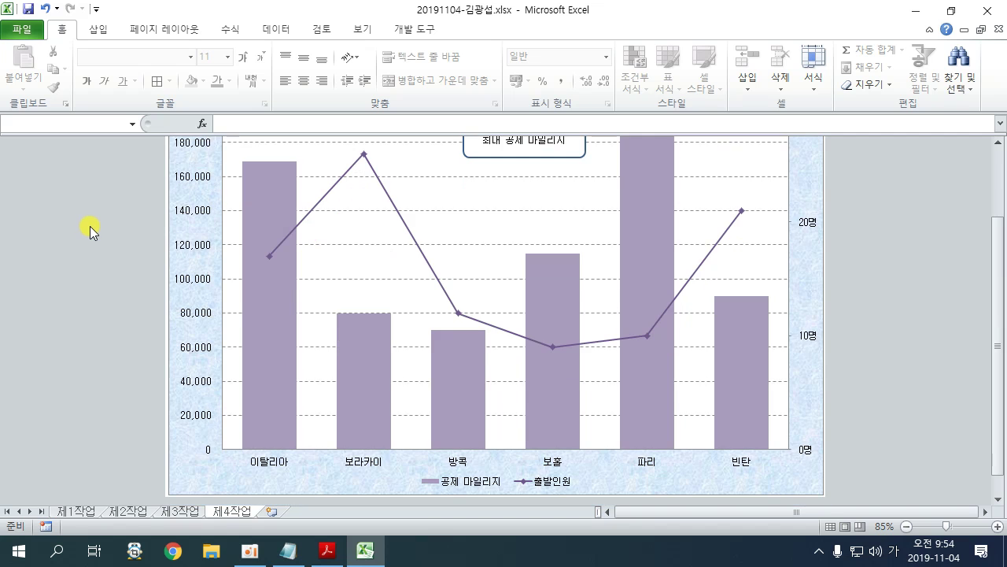
scroll(89, 226, up, 2)
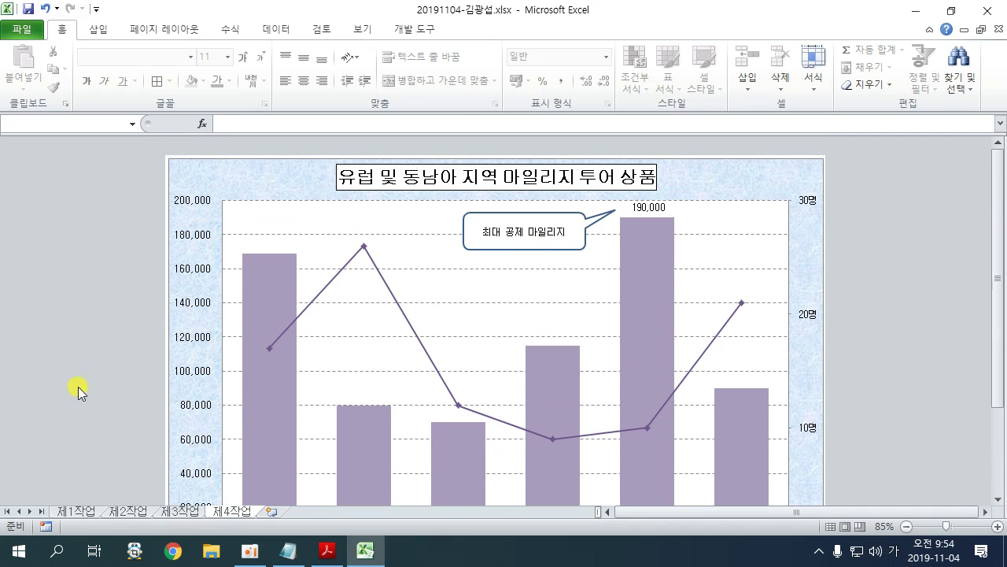
scroll(77, 383, down, 1)
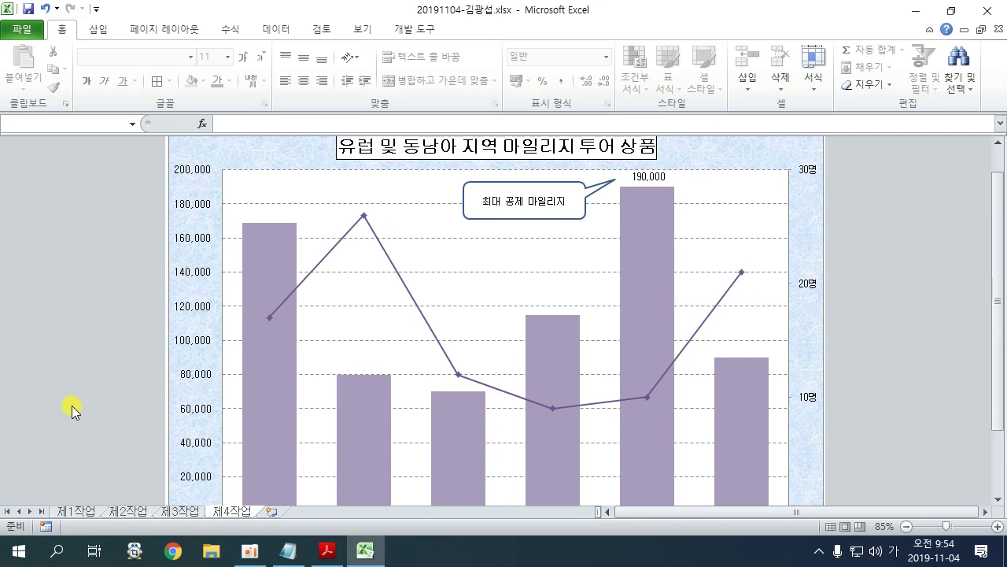
click(83, 513)
click(686, 363)
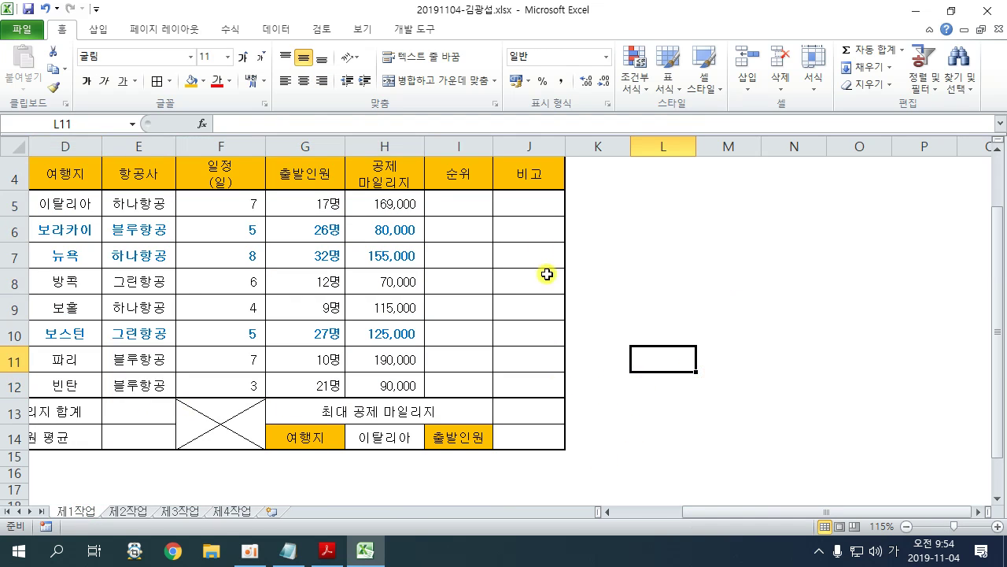
Step: Bring up the instructions PDF full screen at the function requirements
click(326, 550)
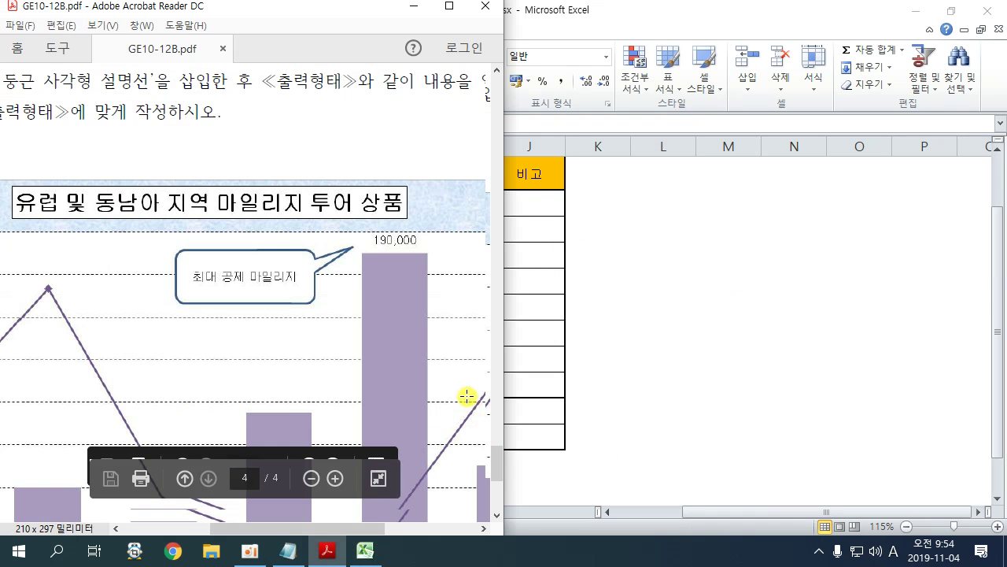
click(457, 8)
drag(1003, 472, 1001, 281)
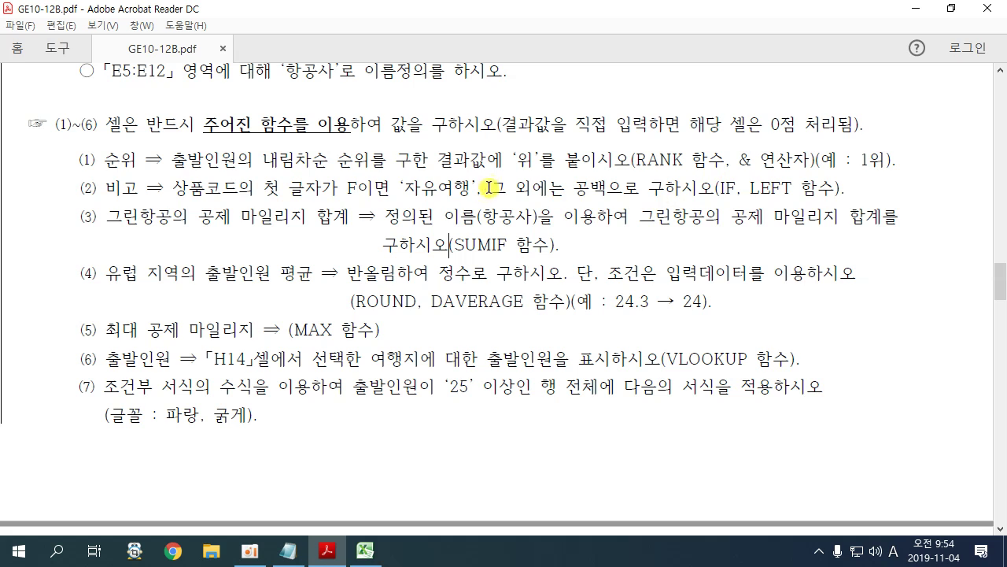
Step: Mark up the function requirements in red, underlining the zero-score warning and defined-name rule
mouse_move(382, 112)
mouse_down()
mouse_move(405, 47)
mouse_move(433, 127)
mouse_up()
drag(397, 97, 421, 98)
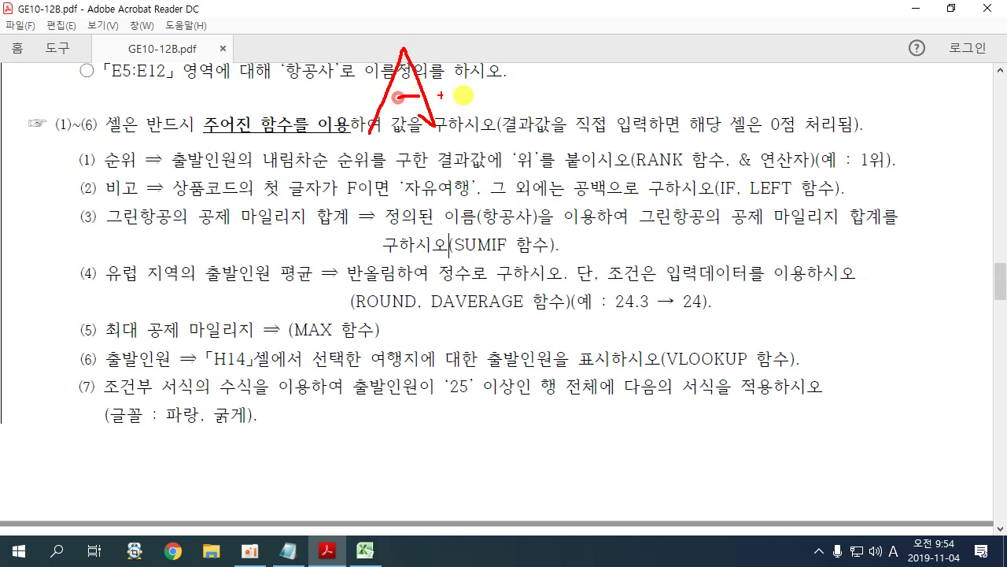
drag(575, 43, 604, 74)
mouse_move(572, 46)
mouse_down()
mouse_move(572, 92)
mouse_move(659, 68)
mouse_move(685, 78)
mouse_move(787, 45)
mouse_move(831, 84)
mouse_move(852, 79)
mouse_up()
drag(511, 132, 851, 131)
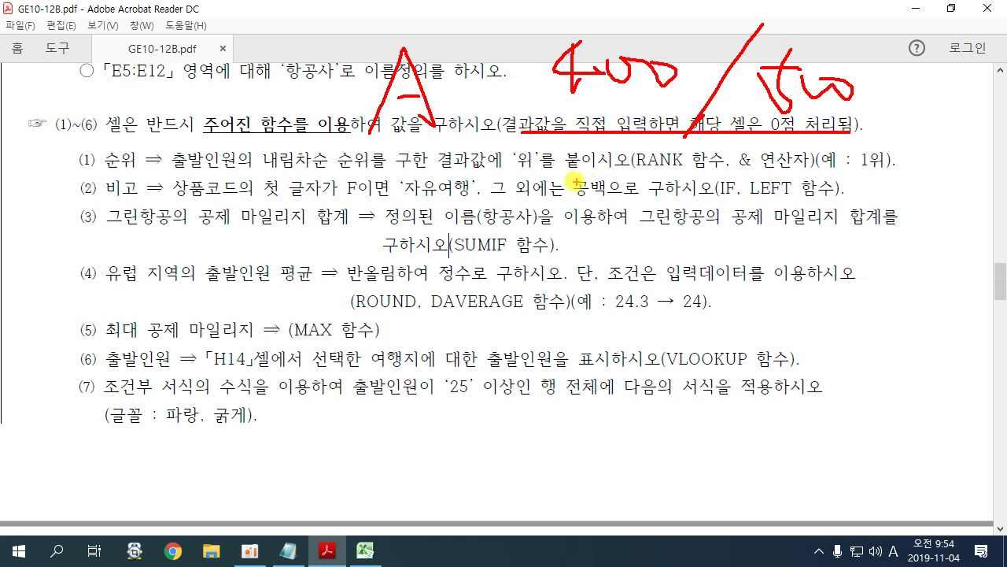
drag(558, 169, 556, 210)
mouse_move(579, 175)
mouse_down()
mouse_move(589, 198)
mouse_move(613, 209)
mouse_up()
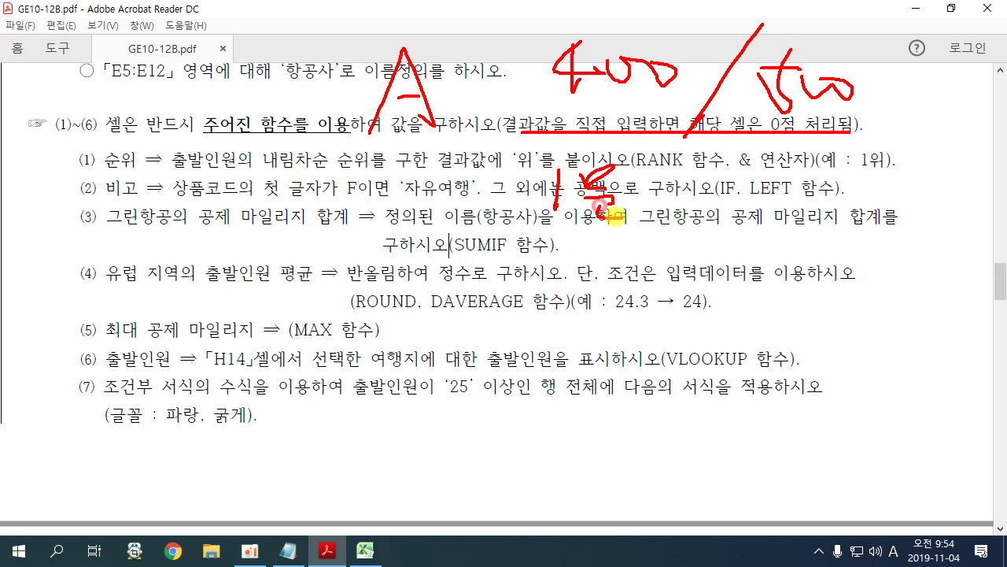
drag(543, 223, 622, 223)
click(627, 255)
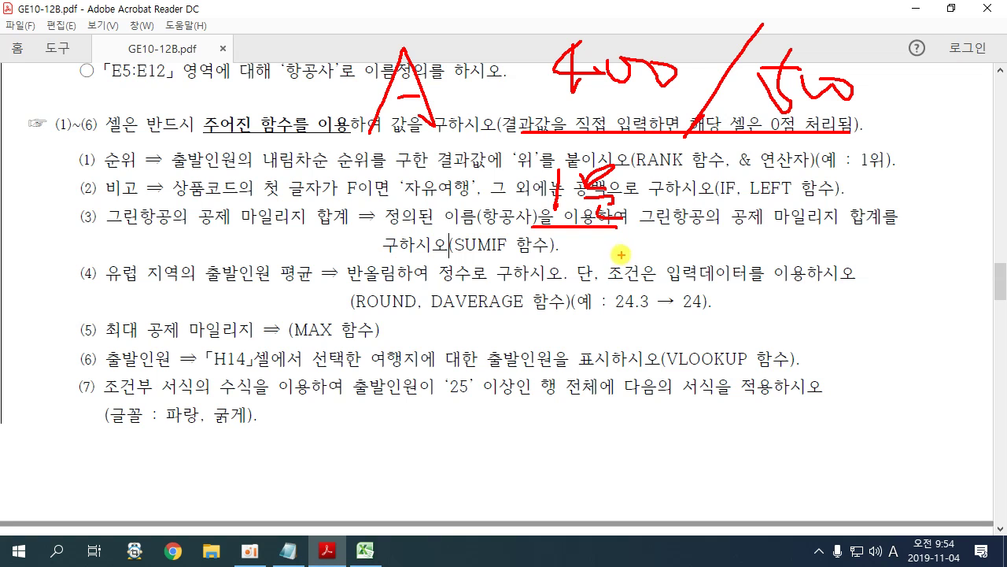
Step: Clear the annotations and dock the restored PDF window beneath Excel
key(Escape)
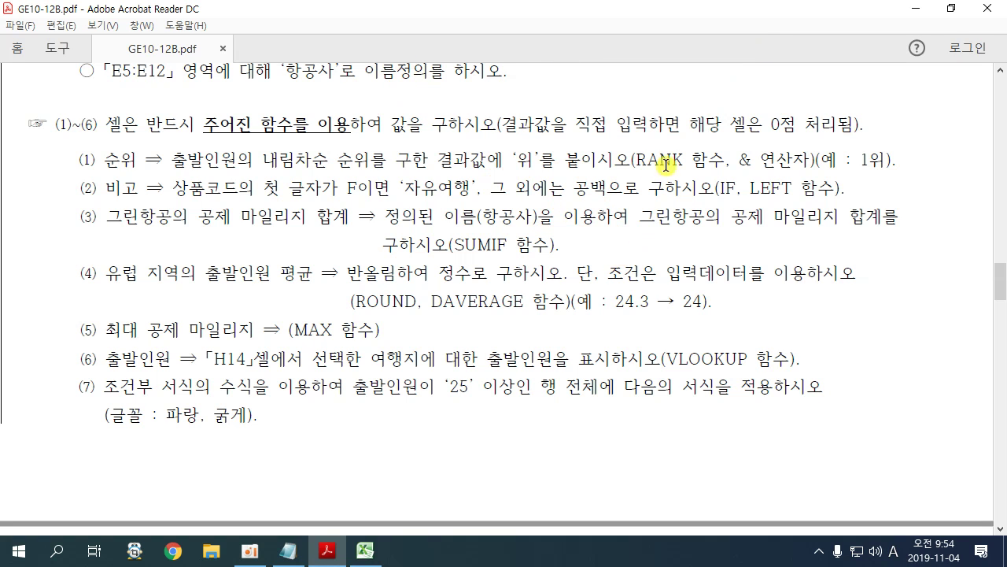
click(953, 9)
drag(426, 300, 386, 371)
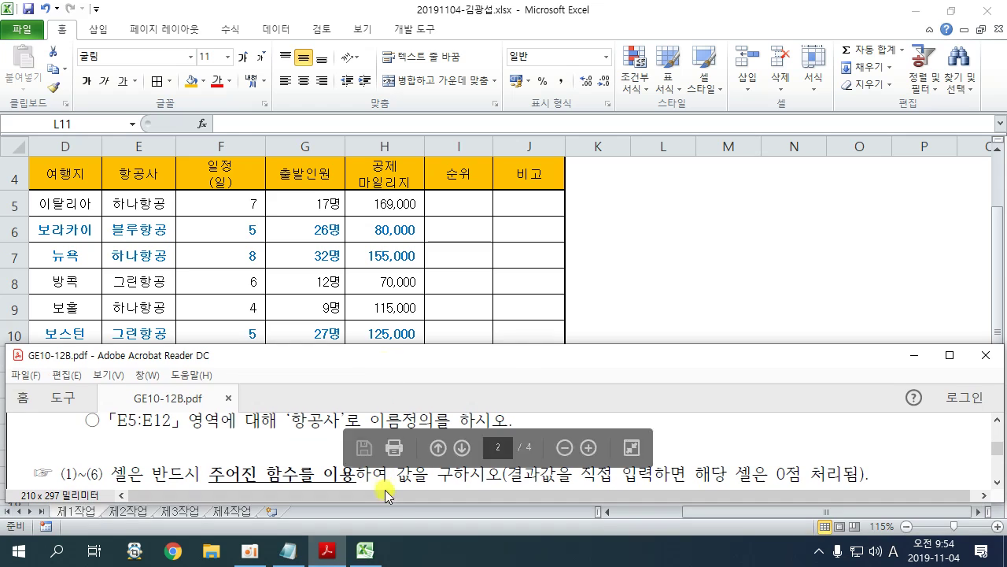
Step: Collapse Excel's ribbon and arrange the Excel window above the PDF instructions
drag(385, 503, 386, 521)
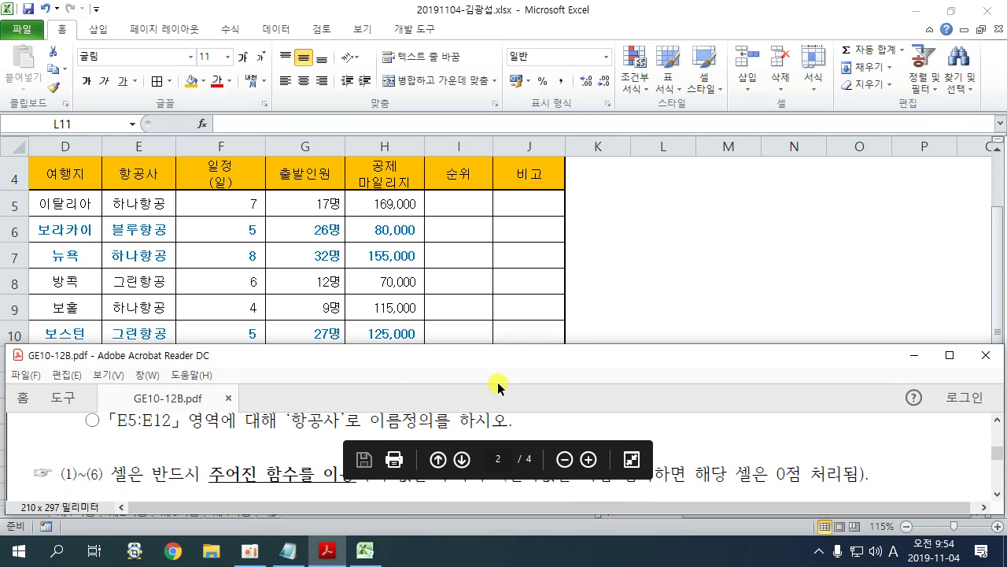
key(alt+Tab)
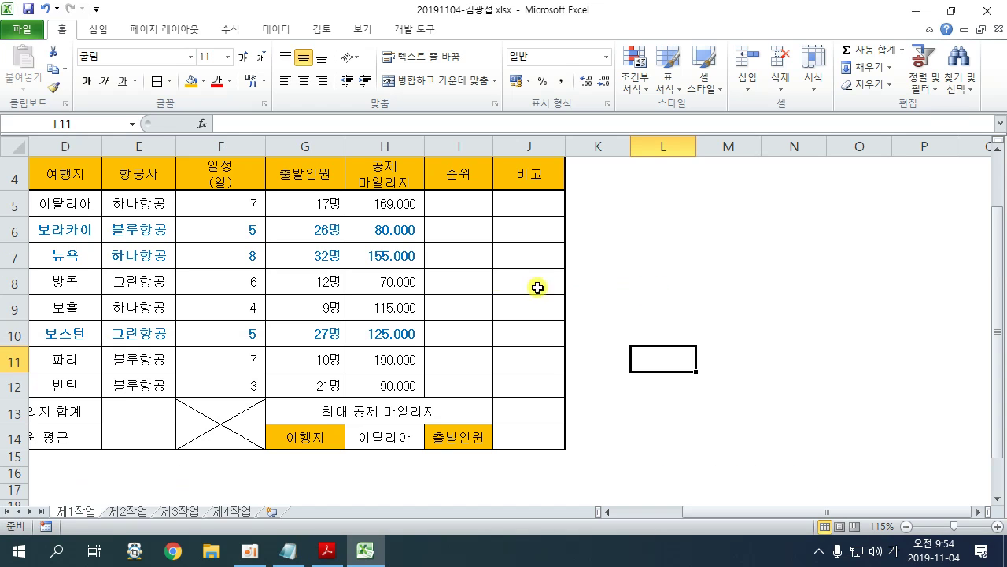
double_click(63, 29)
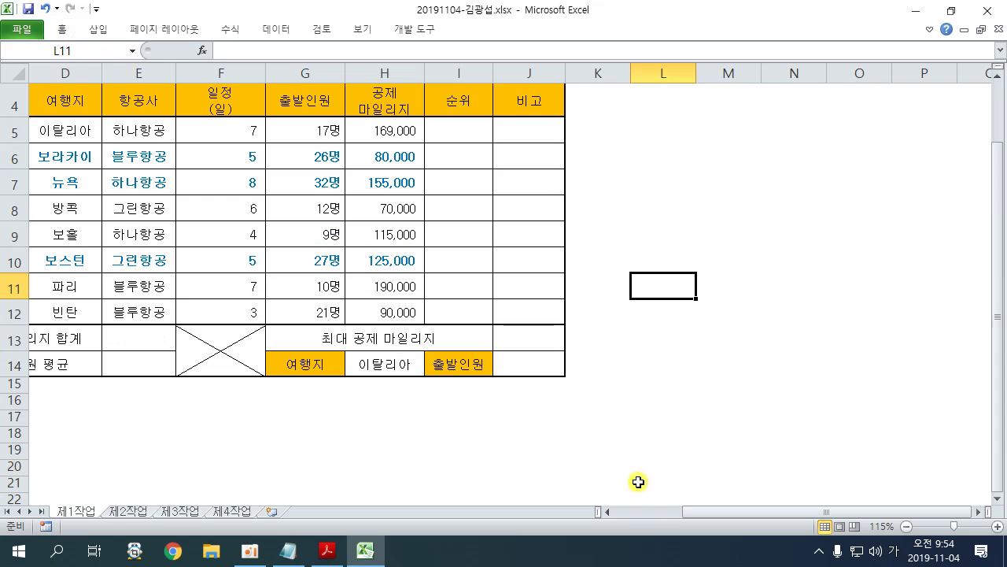
drag(695, 520, 608, 513)
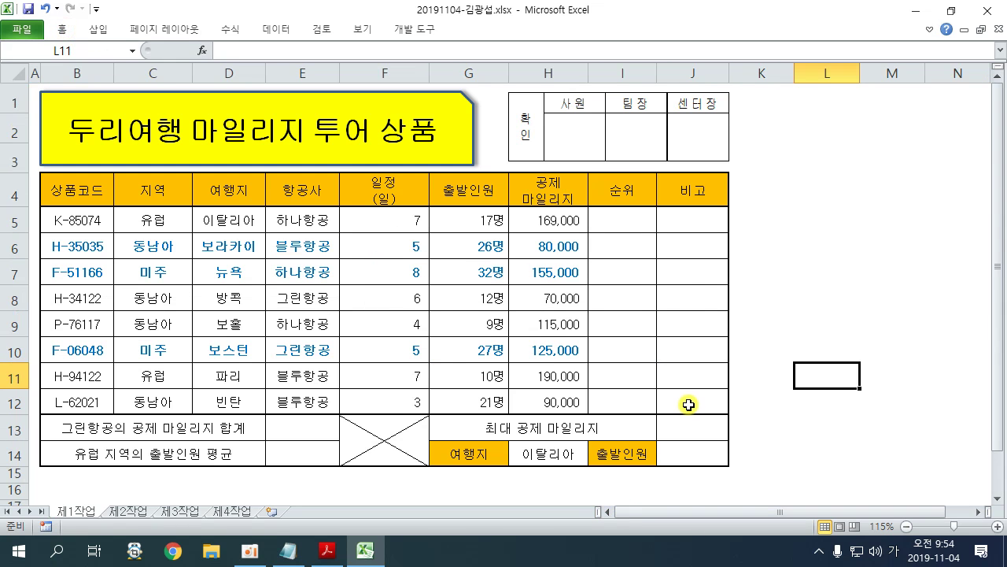
click(952, 11)
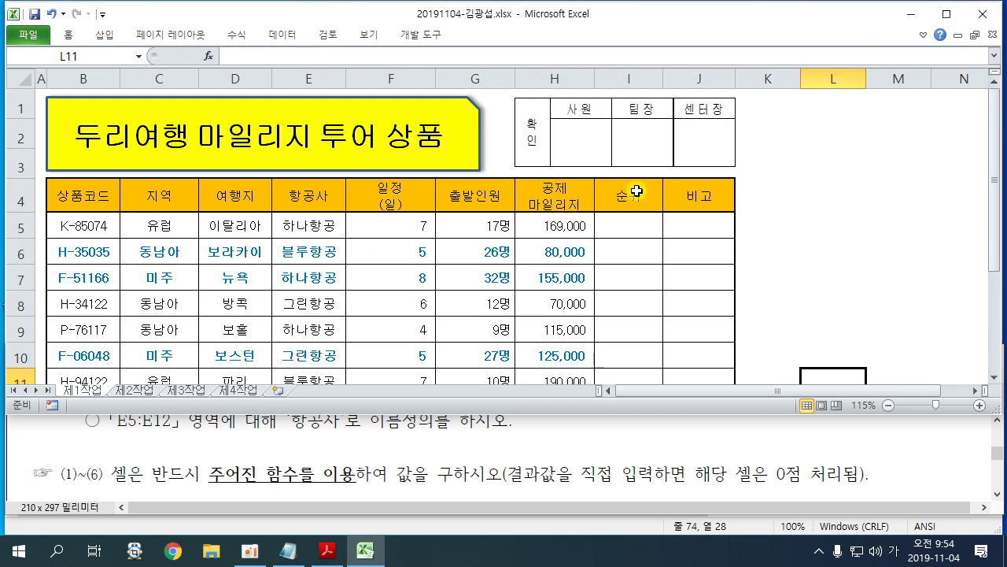
click(434, 429)
scroll(434, 429, down, 1)
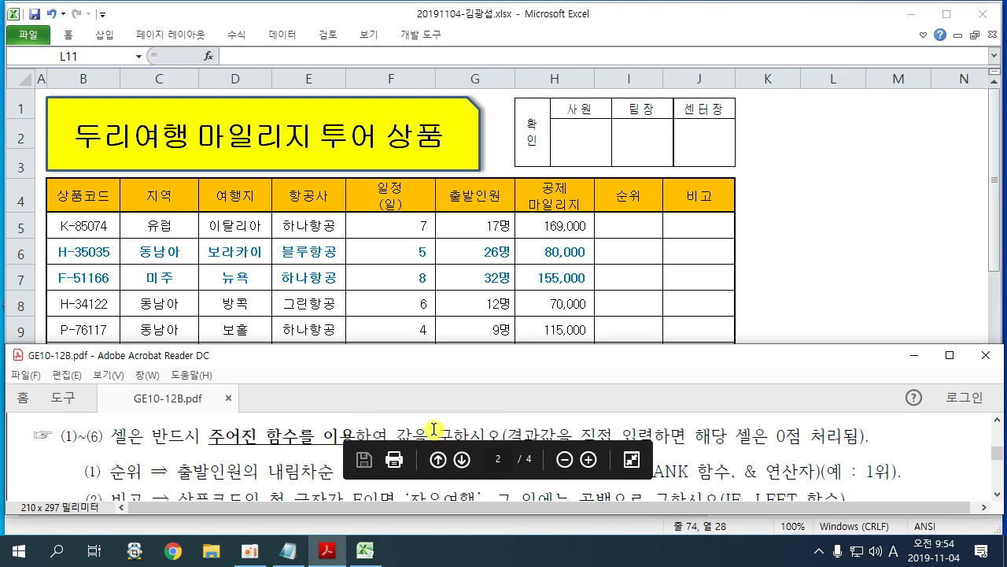
click(852, 267)
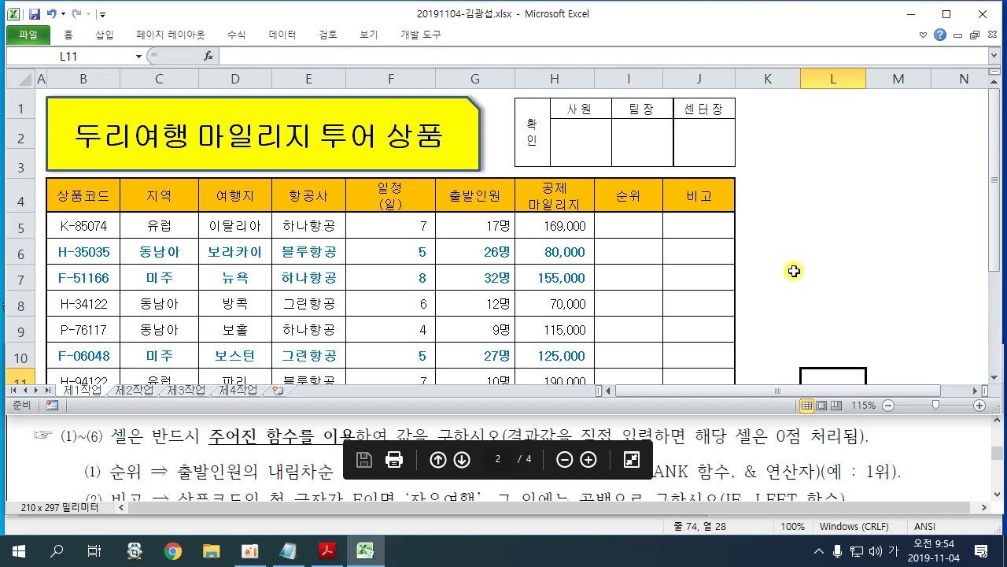
Step: Outline the 순위 I5:I12 and 비고 J5:J12 ranges in red, then clear the marks
click(626, 225)
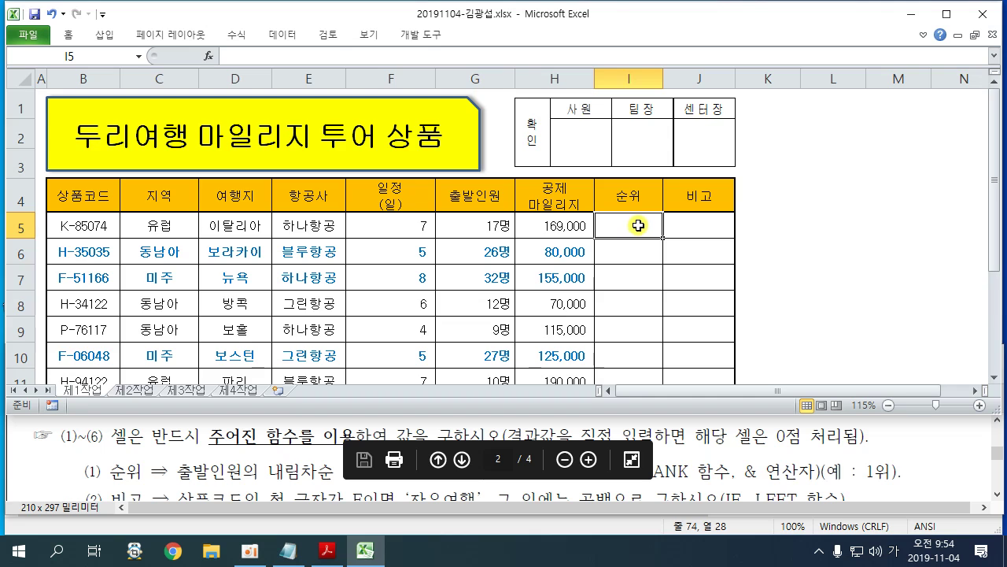
scroll(636, 226, down, 1)
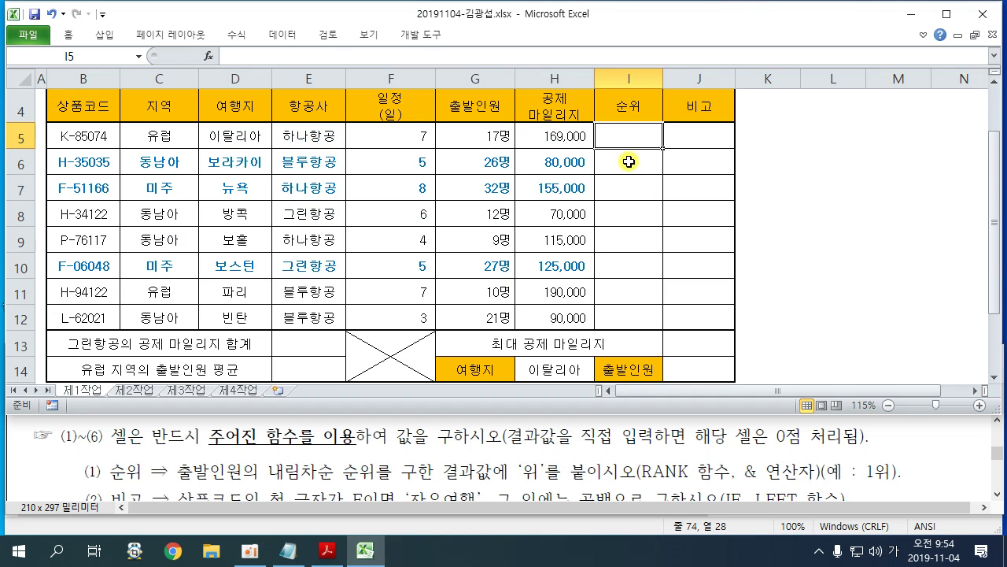
drag(598, 124, 659, 325)
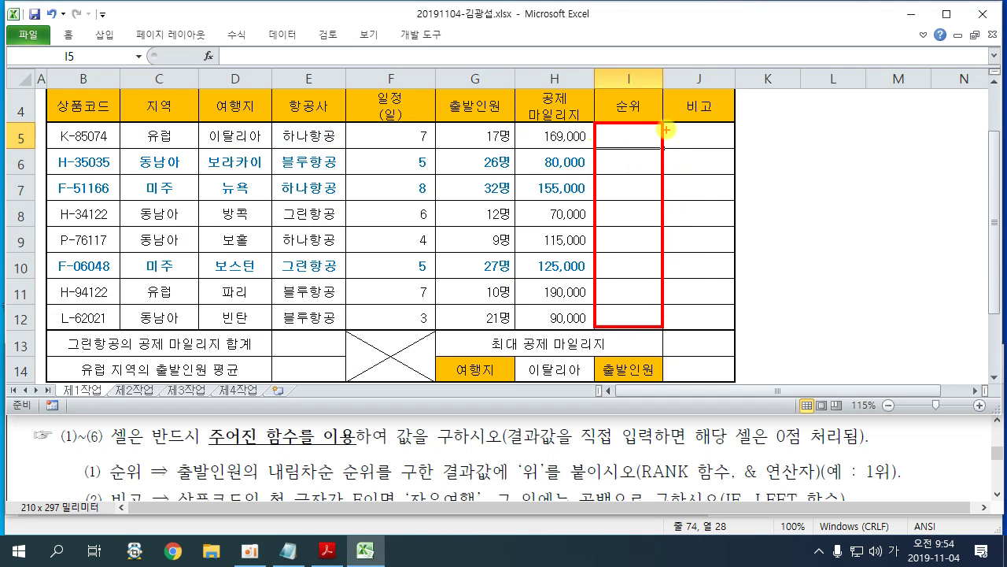
mouse_move(667, 124)
mouse_down()
mouse_move(711, 324)
mouse_move(734, 329)
mouse_up()
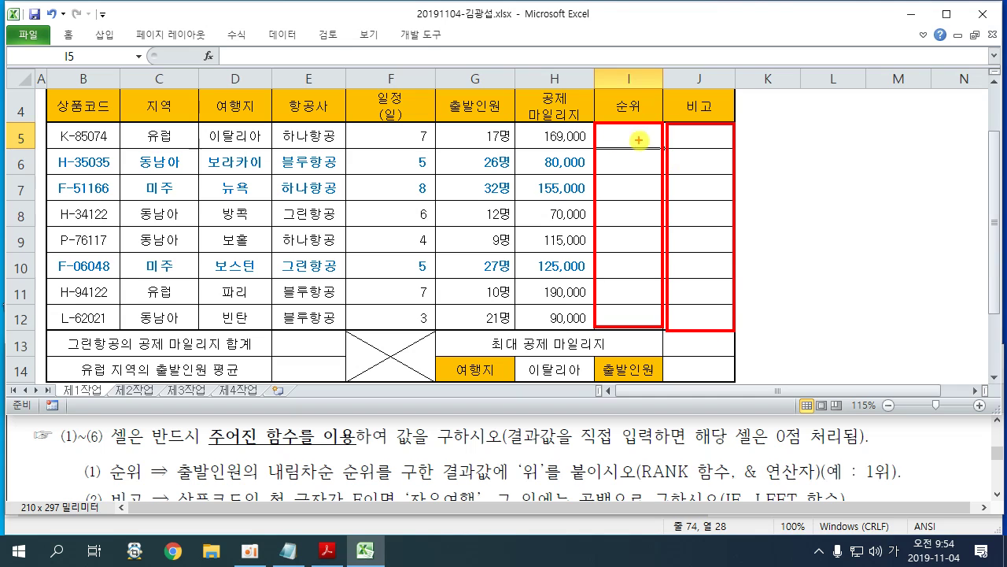
drag(636, 140, 644, 142)
mouse_move(664, 93)
mouse_down()
mouse_move(624, 142)
mouse_move(639, 139)
mouse_up()
mouse_move(663, 145)
mouse_down()
mouse_move(671, 156)
mouse_move(658, 150)
mouse_up()
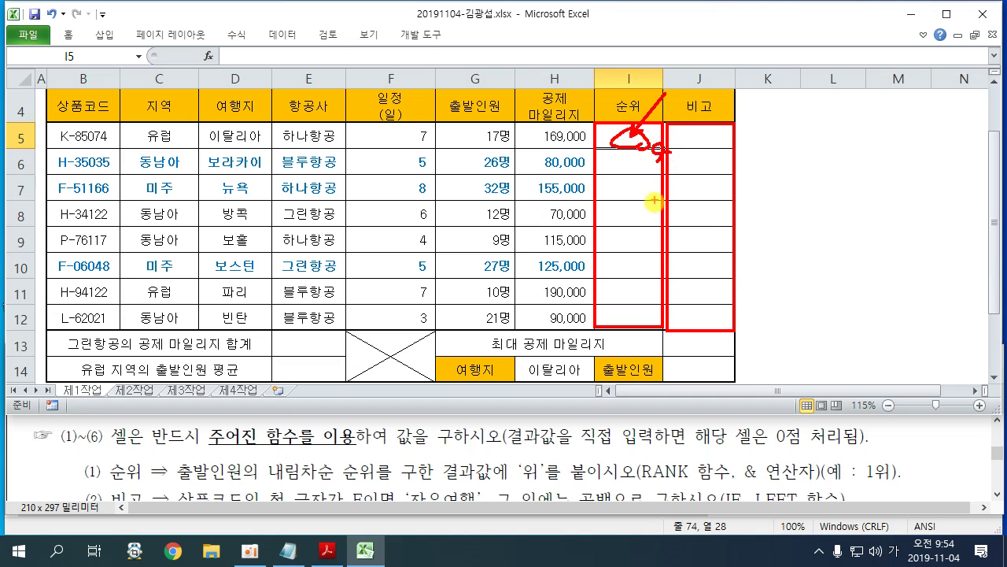
mouse_move(653, 220)
mouse_down()
mouse_move(649, 256)
mouse_move(656, 162)
mouse_up()
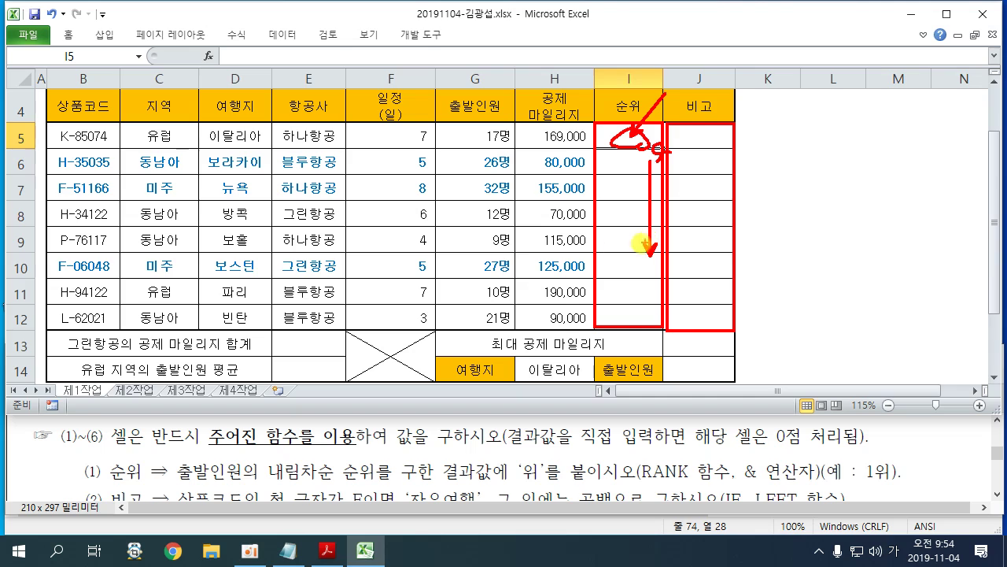
drag(638, 242, 660, 241)
mouse_move(676, 146)
mouse_down()
mouse_move(686, 134)
mouse_move(718, 180)
mouse_move(721, 244)
mouse_move(724, 234)
mouse_up()
key(Escape)
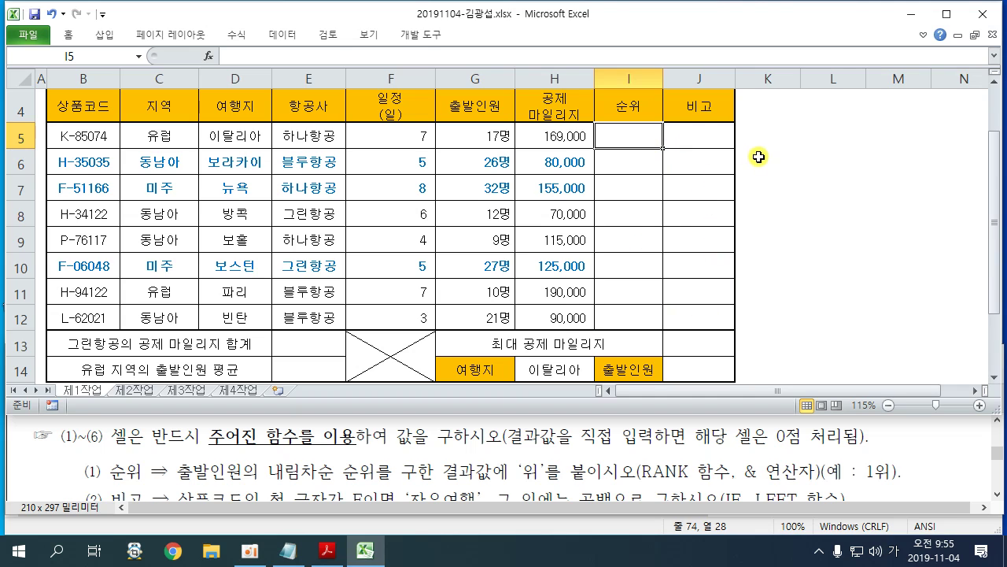
click(777, 169)
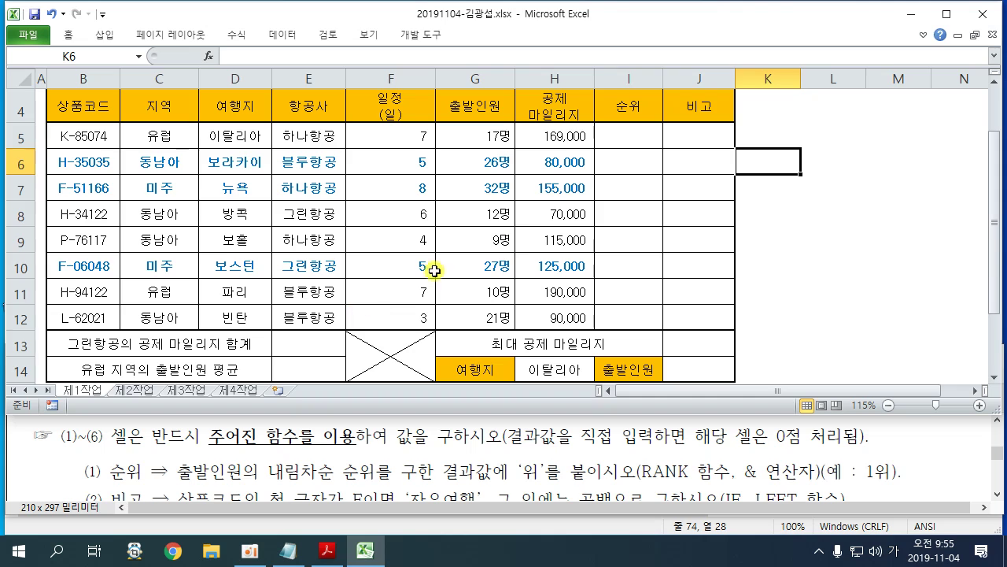
Step: Select cell I5 and underline the rank instruction in the PDF
click(629, 135)
scroll(629, 138, up, 1)
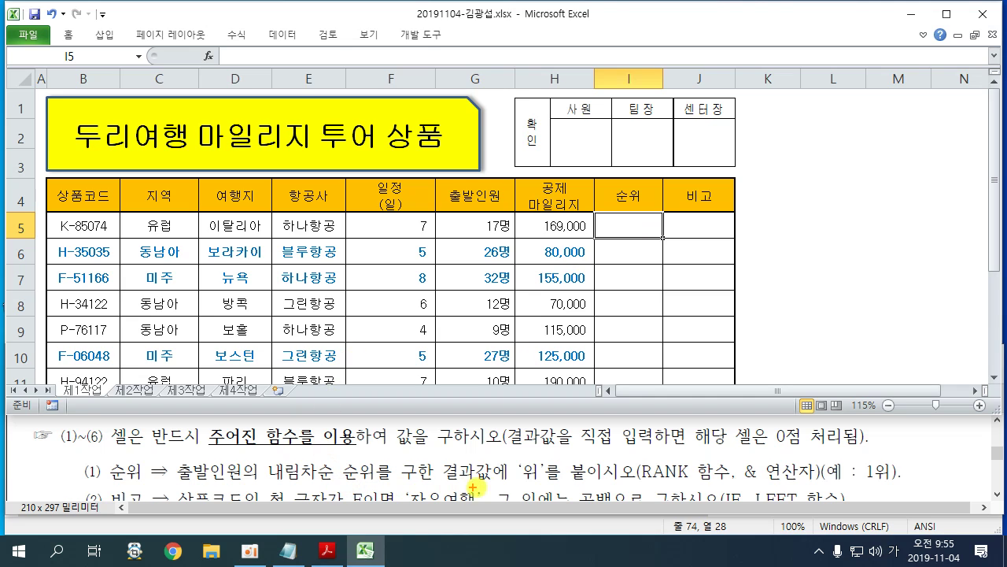
drag(517, 486, 880, 471)
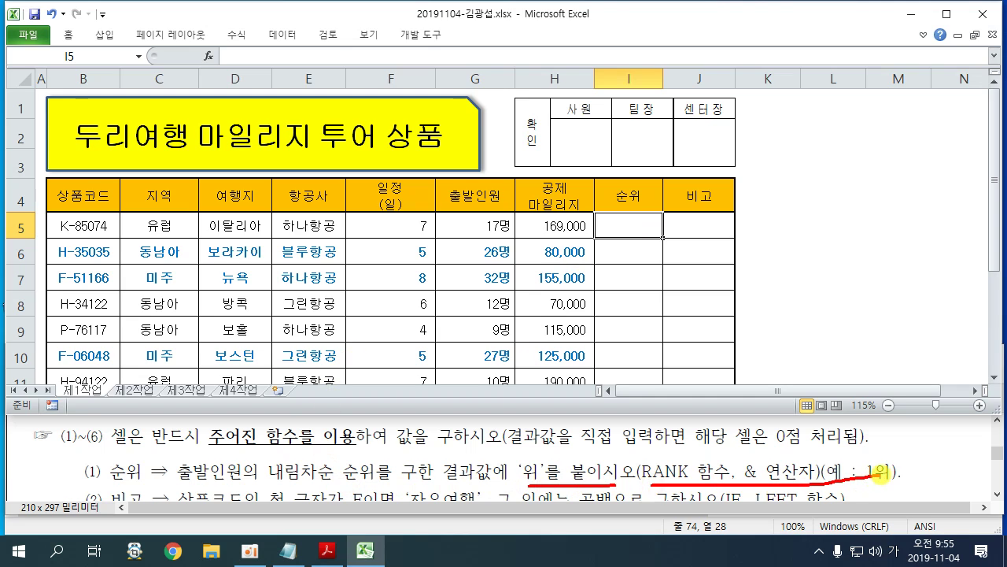
key(Escape)
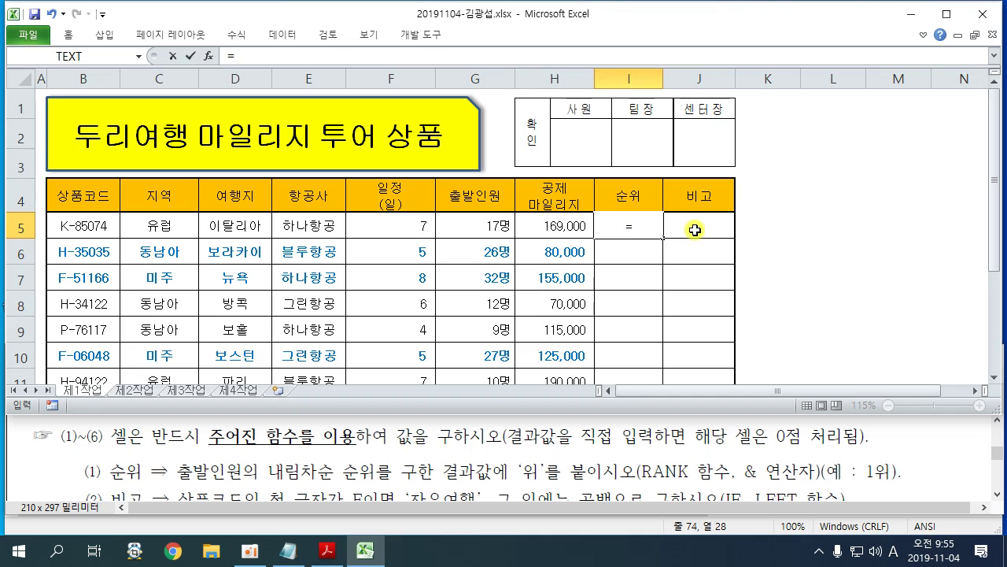
Step: Enter =RANK(G5,G5:G12 in I5, ranking G5 against the 출발인원 range
text(RA)
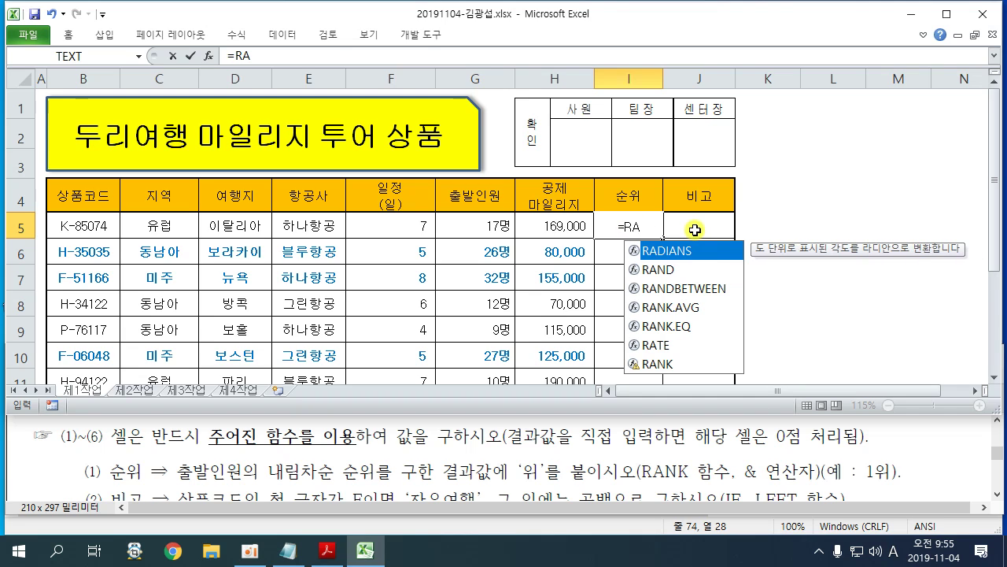
double_click(659, 364)
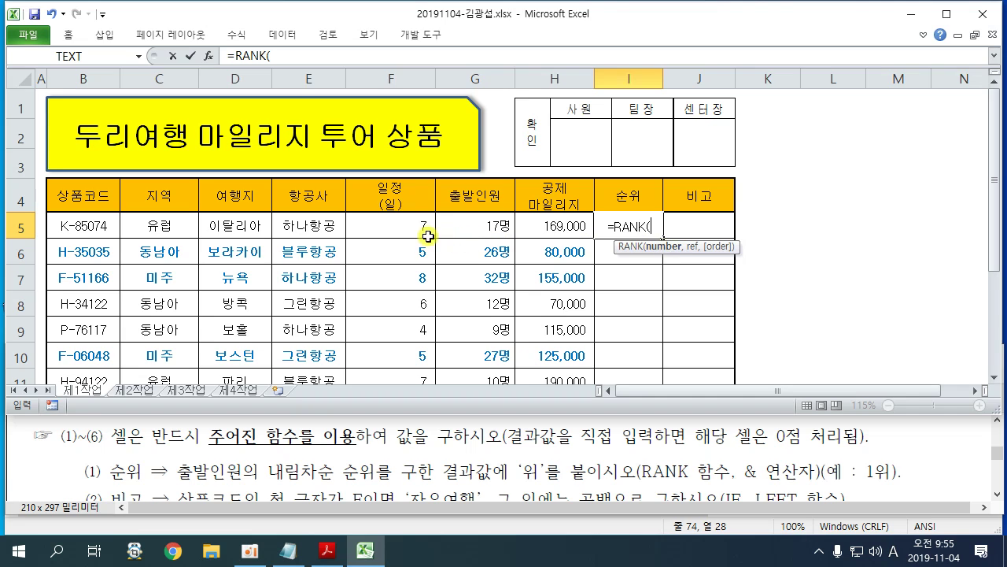
click(482, 224)
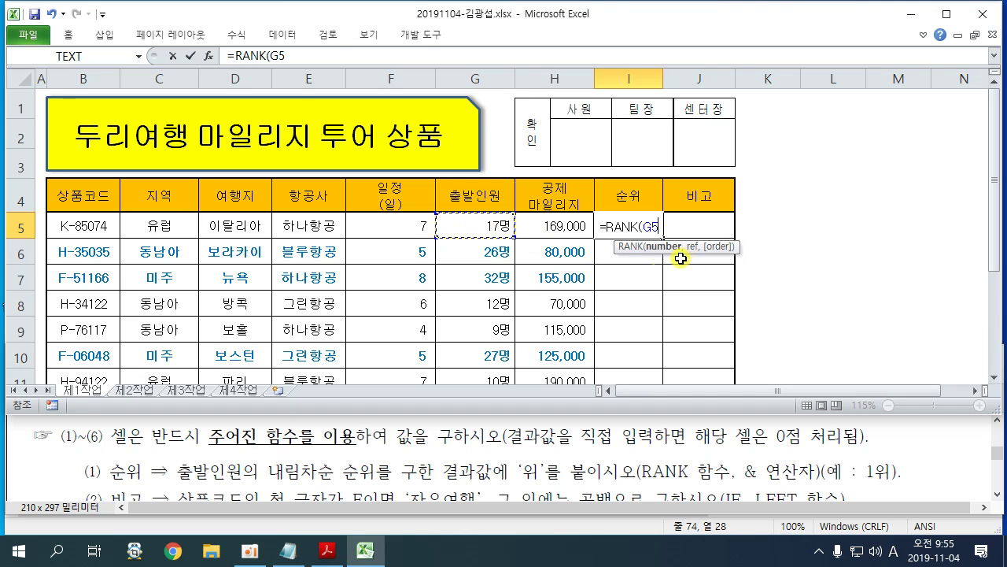
text(,)
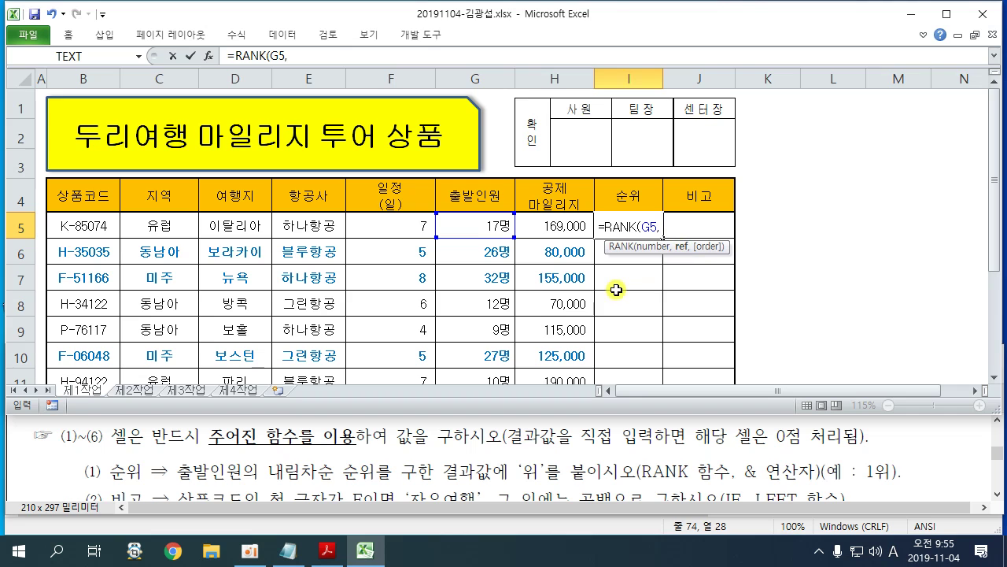
scroll(512, 257, down, 1)
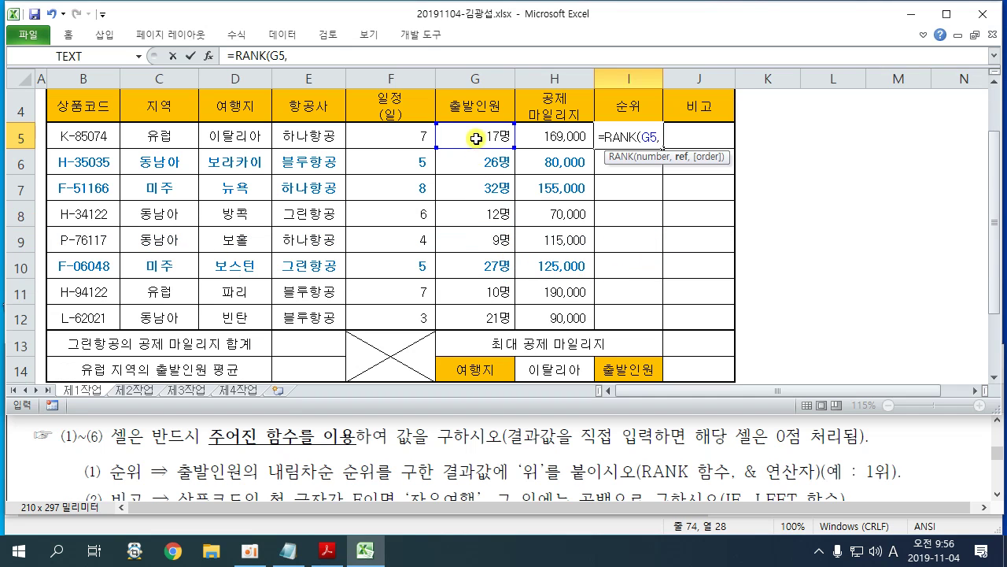
drag(477, 138, 473, 318)
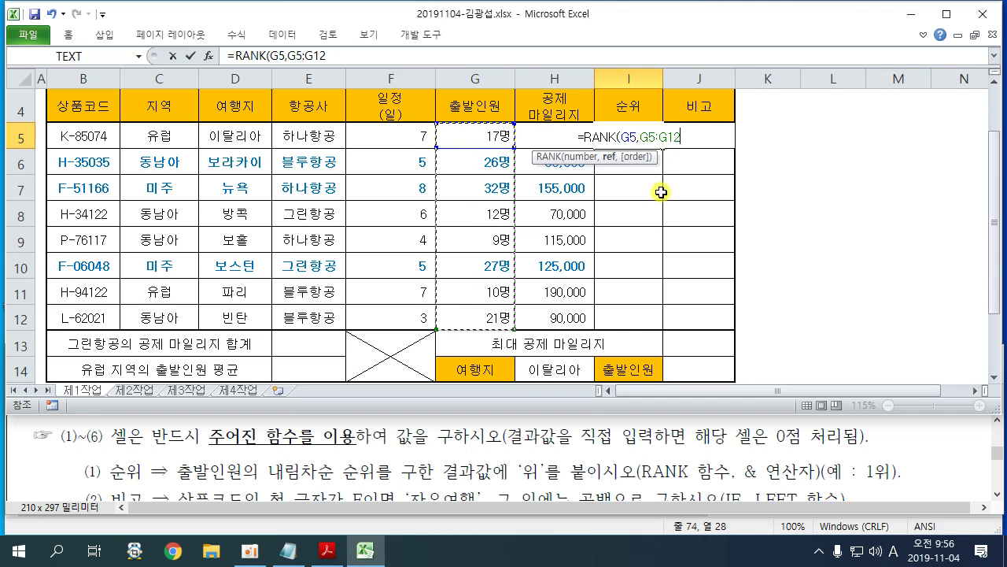
Step: Draw red annotations over the sheet to explain the rank range
mouse_move(624, 214)
mouse_down()
mouse_move(600, 238)
mouse_move(632, 242)
mouse_move(611, 285)
mouse_up()
mouse_move(656, 214)
mouse_down()
mouse_move(643, 253)
mouse_move(673, 220)
mouse_up()
click(674, 246)
click(677, 258)
mouse_move(748, 236)
mouse_down()
mouse_move(768, 222)
mouse_move(795, 228)
mouse_up()
drag(614, 268, 844, 272)
mouse_move(674, 144)
mouse_down()
mouse_move(626, 101)
mouse_move(670, 140)
mouse_move(660, 206)
mouse_move(669, 189)
mouse_up()
mouse_move(600, 178)
mouse_down()
mouse_move(602, 198)
mouse_move(657, 196)
mouse_move(600, 175)
mouse_up()
drag(596, 291, 659, 309)
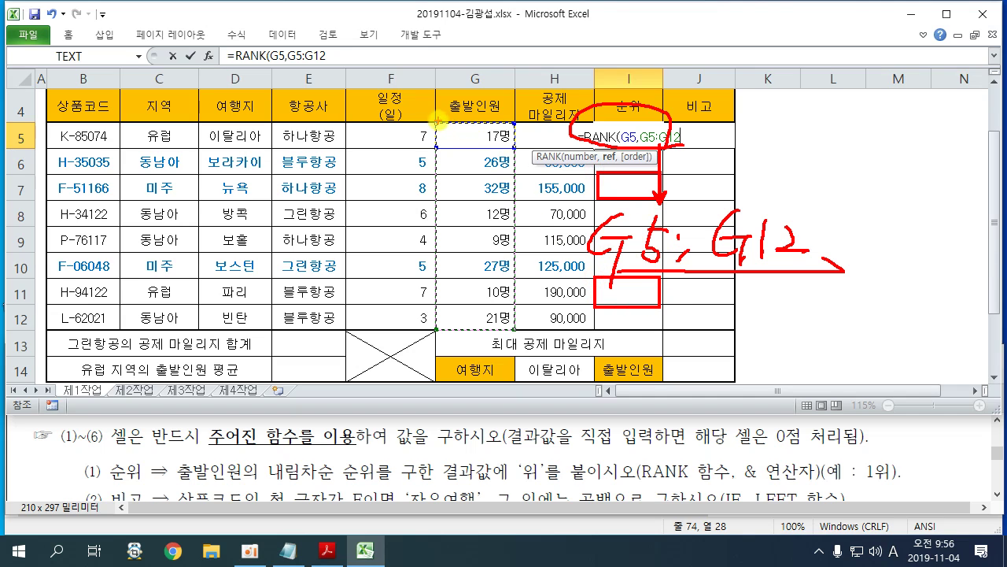
mouse_move(438, 120)
mouse_down()
mouse_move(475, 322)
mouse_move(512, 175)
mouse_move(513, 122)
mouse_move(425, 254)
mouse_up()
drag(496, 206, 438, 317)
drag(496, 292, 472, 342)
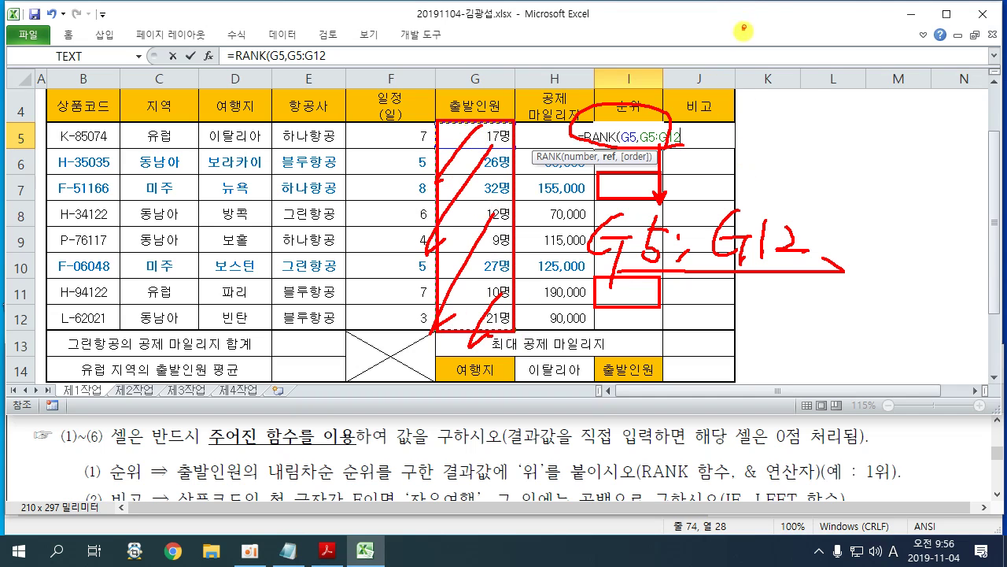
drag(745, 27, 744, 32)
drag(762, 80, 804, 77)
mouse_move(761, 82)
mouse_down()
mouse_move(758, 126)
mouse_move(787, 99)
mouse_up()
mouse_move(813, 69)
mouse_down()
mouse_move(797, 94)
mouse_move(838, 108)
mouse_move(810, 142)
mouse_up()
mouse_move(589, 206)
mouse_down()
mouse_move(561, 226)
mouse_move(568, 257)
mouse_move(559, 230)
mouse_up()
drag(659, 209, 628, 240)
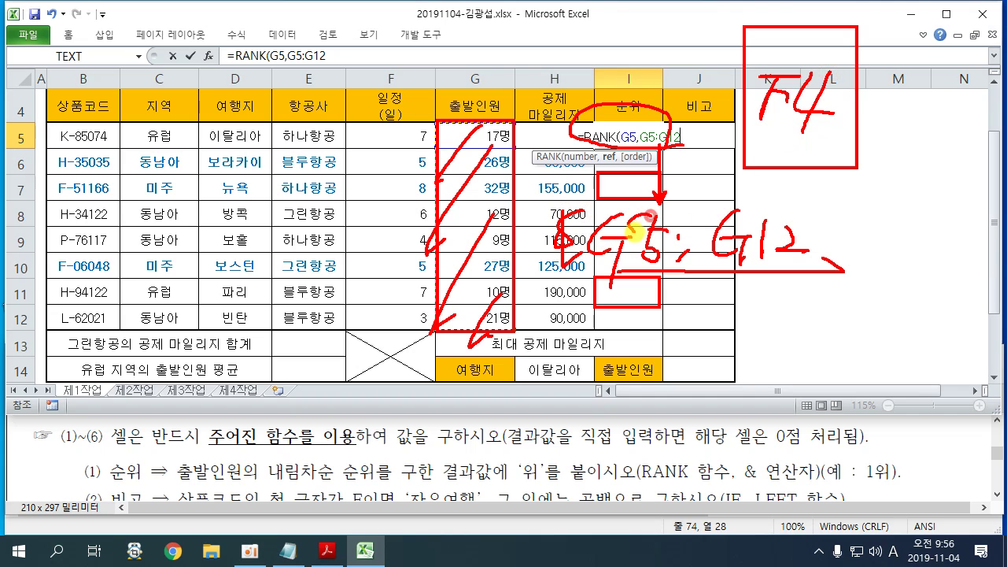
drag(634, 190, 630, 253)
drag(730, 208, 700, 238)
drag(724, 184, 713, 229)
mouse_move(767, 202)
mouse_down()
mouse_move(736, 238)
mouse_move(744, 241)
mouse_up()
Step: Complete I5 as =RANK(G5,$G$5:$G$12,0) with an absolute range and descending order
key(Escape)
click(638, 137)
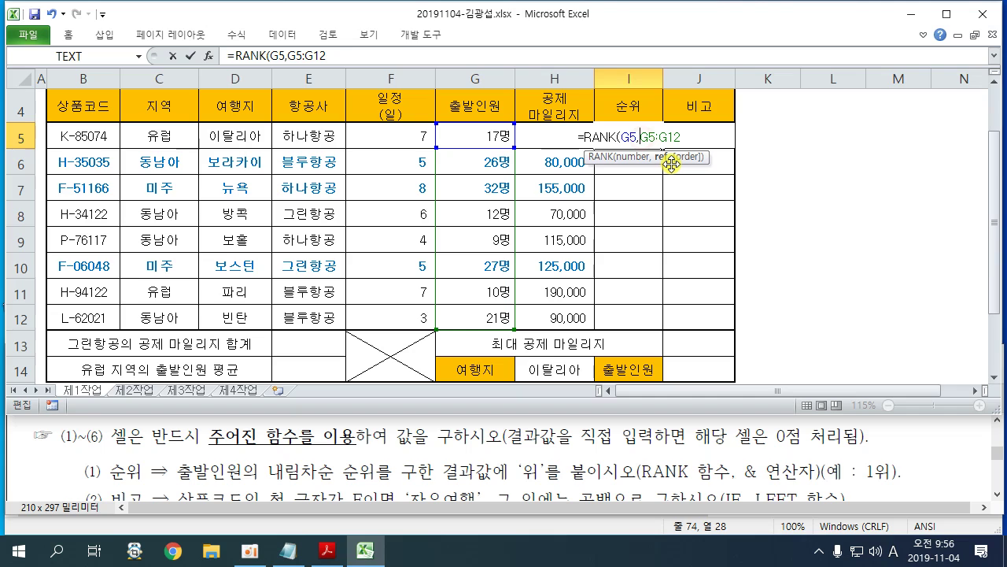
text($G)
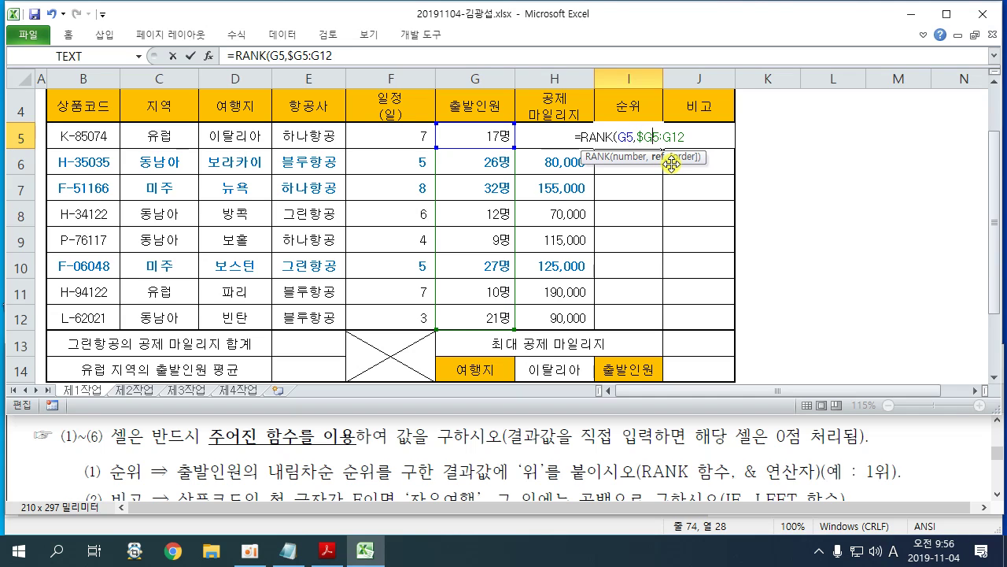
text($5:$)
key(Right)
text($)
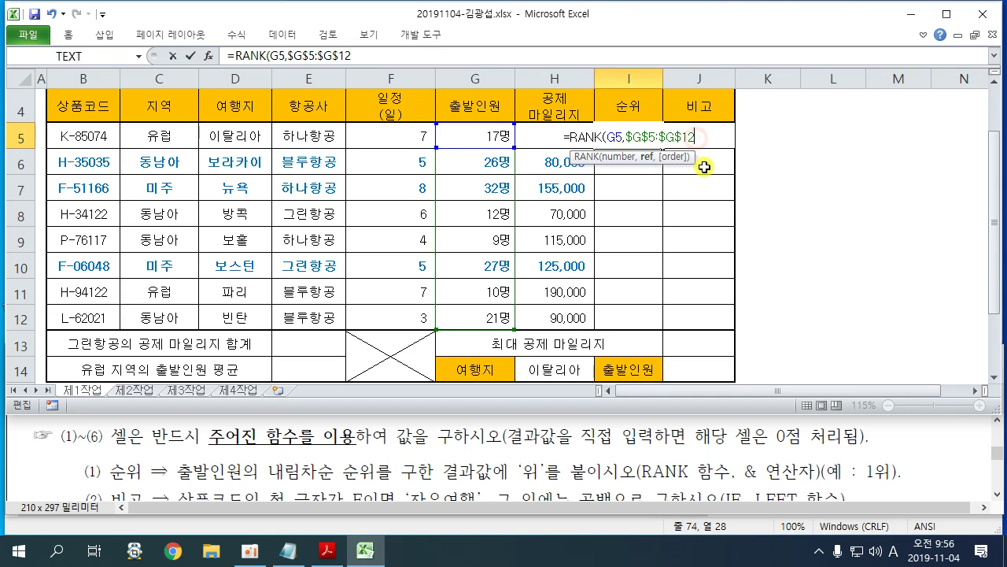
text(,)
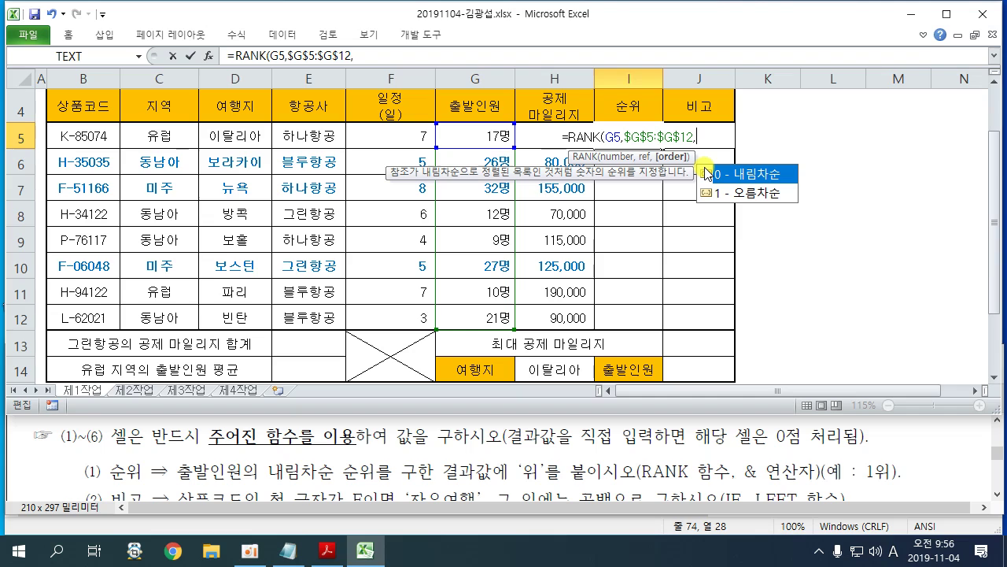
double_click(753, 174)
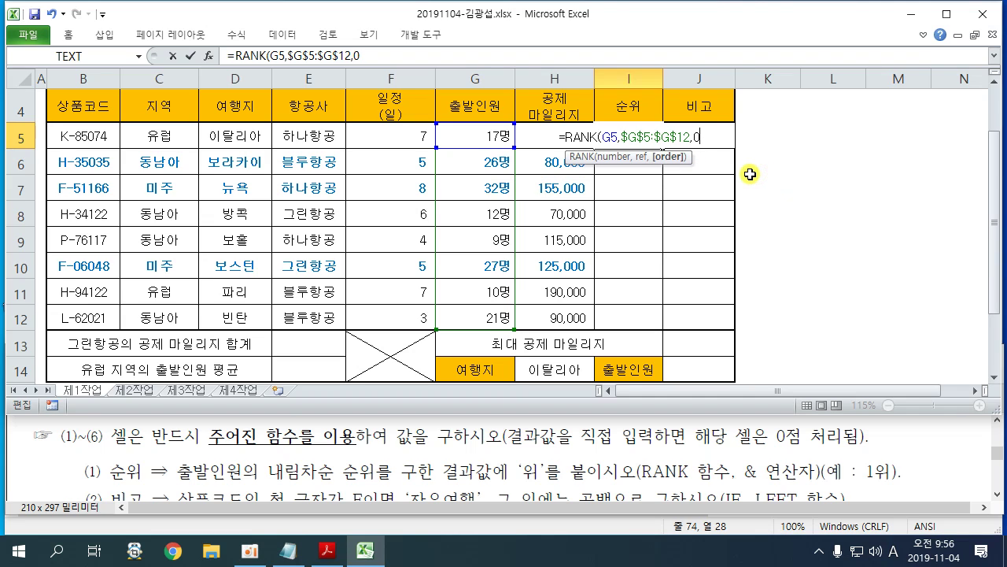
text())
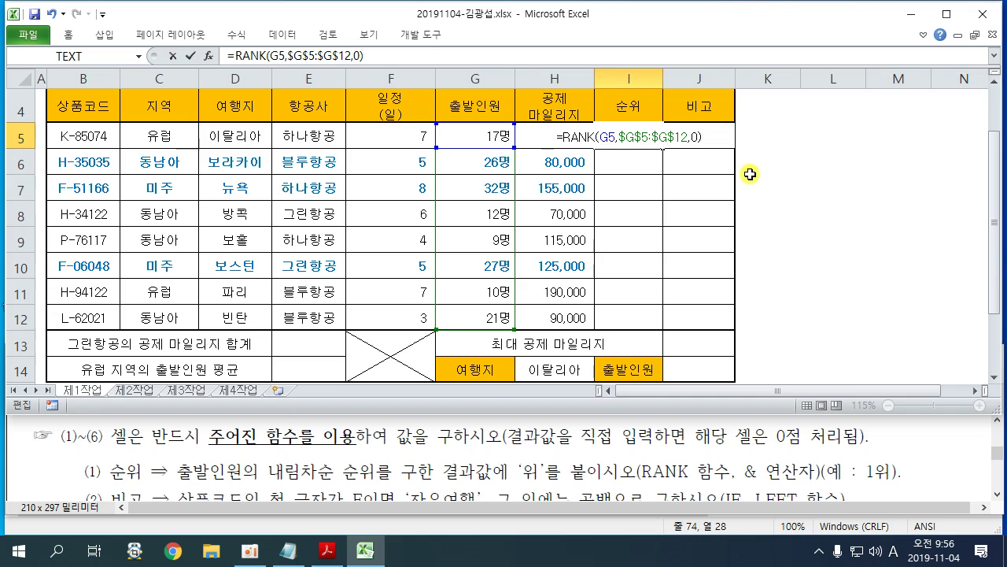
key(Return)
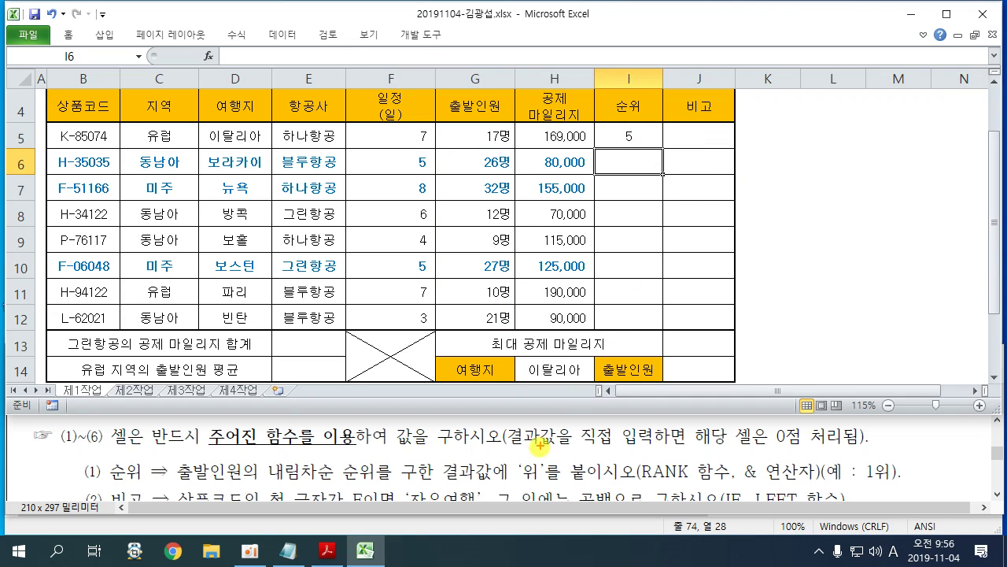
Step: Append &"위" to the I5 rank formula so it shows ranks like 5위
drag(513, 483, 547, 486)
drag(754, 488, 917, 486)
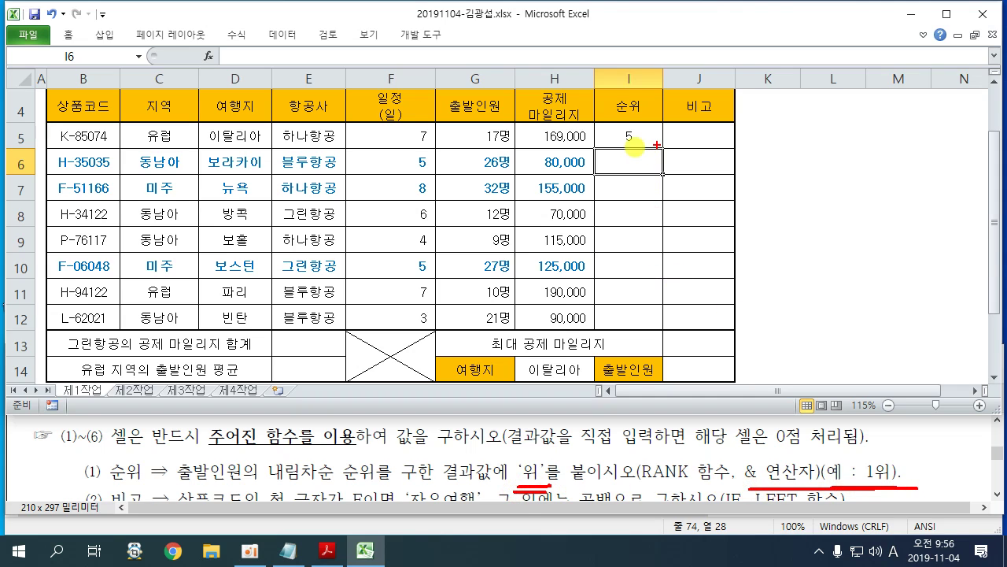
double_click(650, 132)
click(708, 139)
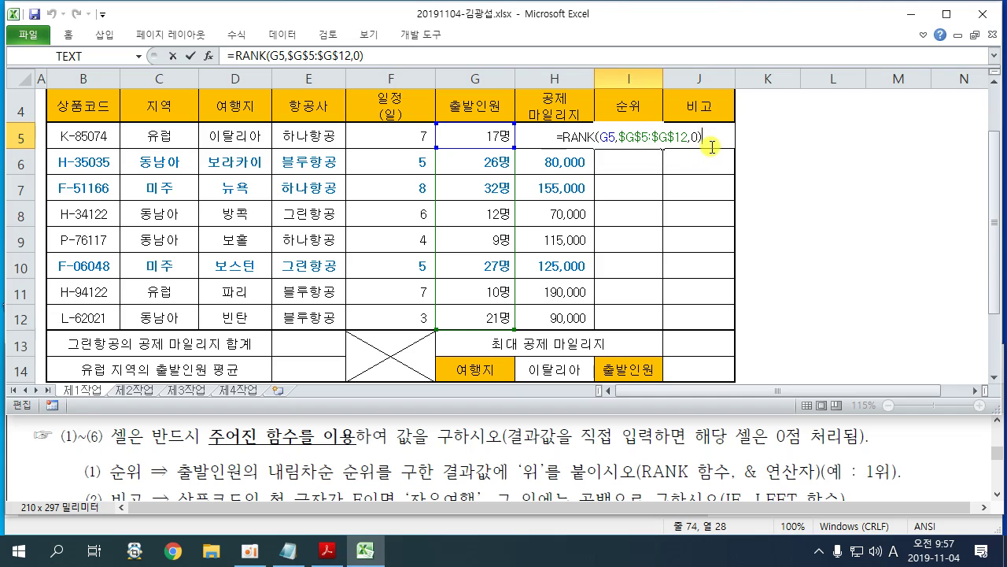
text(&")
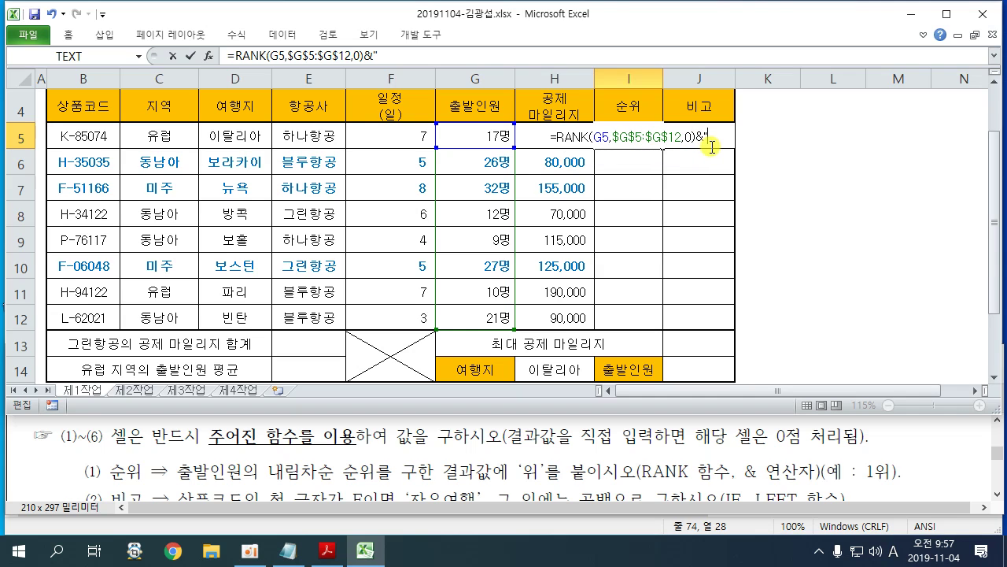
key(Hangul)
text(우)
text(")
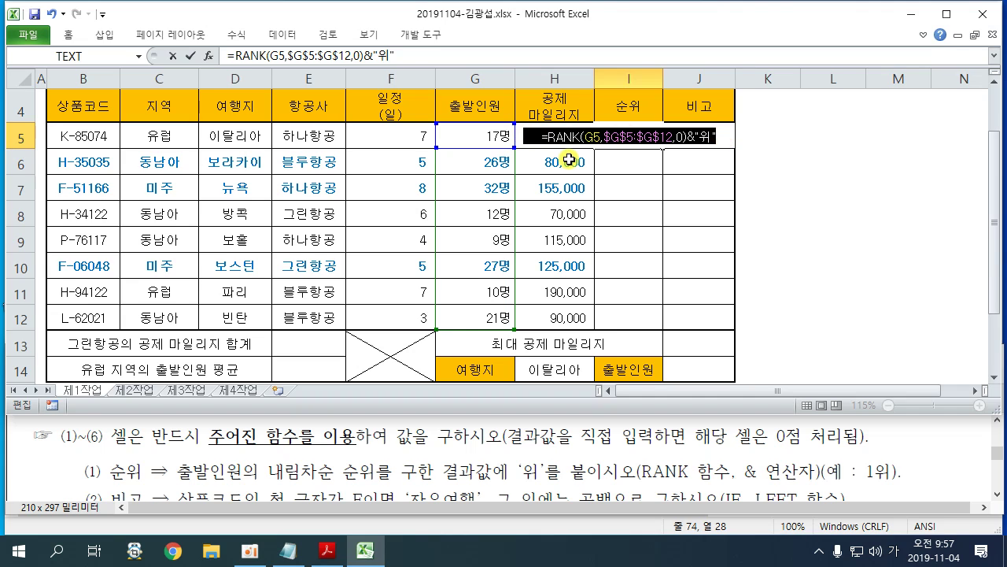
key(Return)
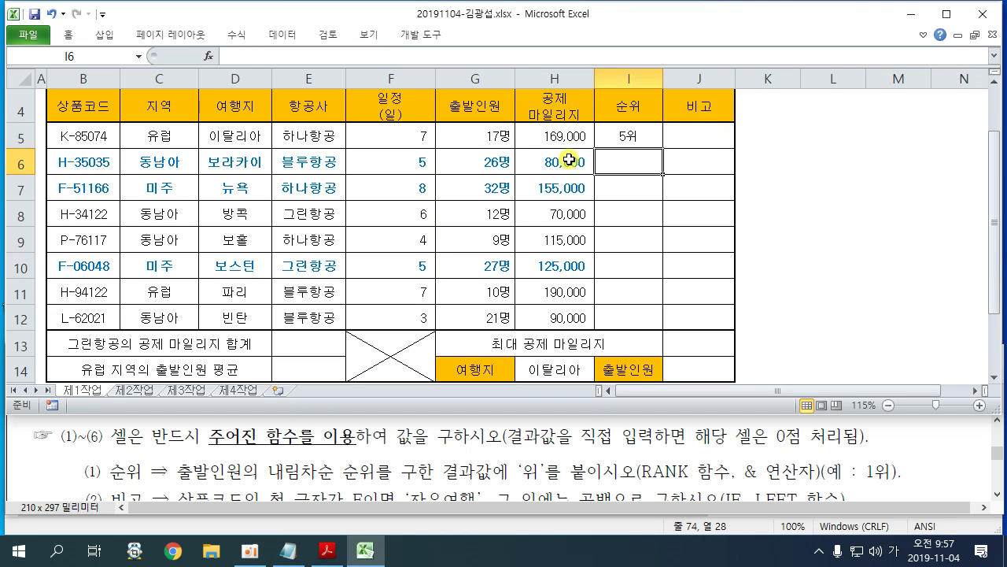
Step: Copy the rank formula down to I12 using Fill Without Formatting
click(634, 138)
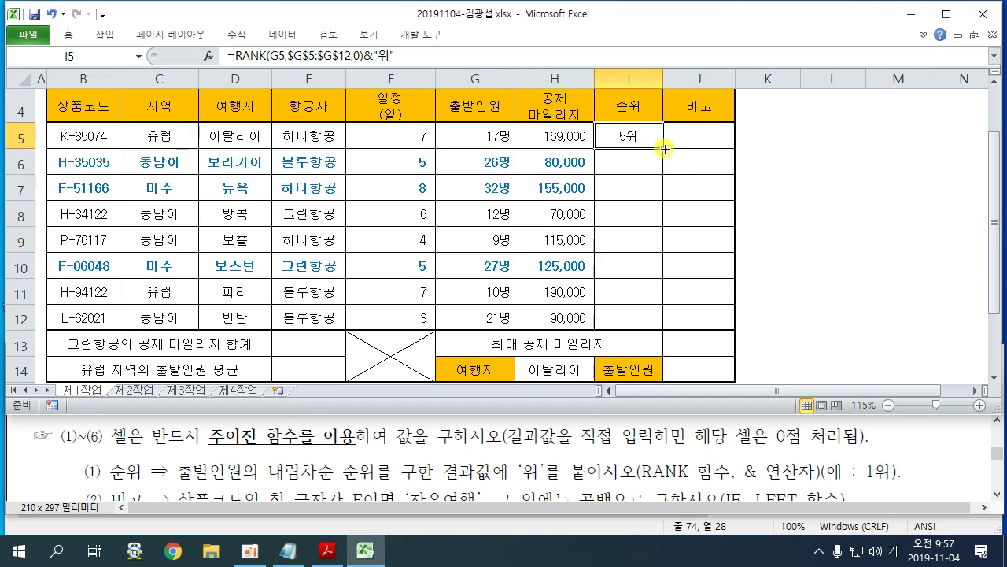
drag(665, 148, 654, 327)
click(673, 340)
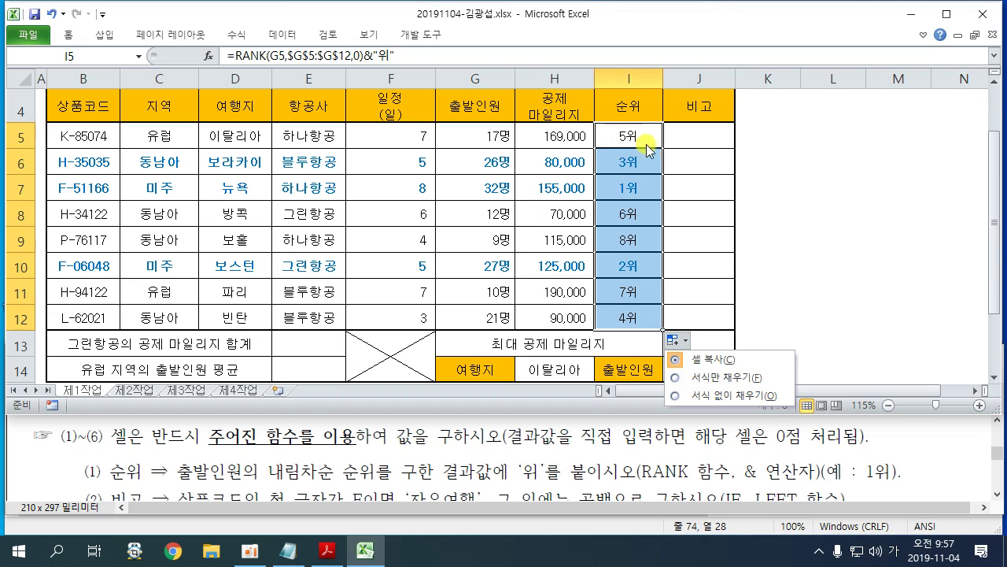
click(679, 395)
click(807, 272)
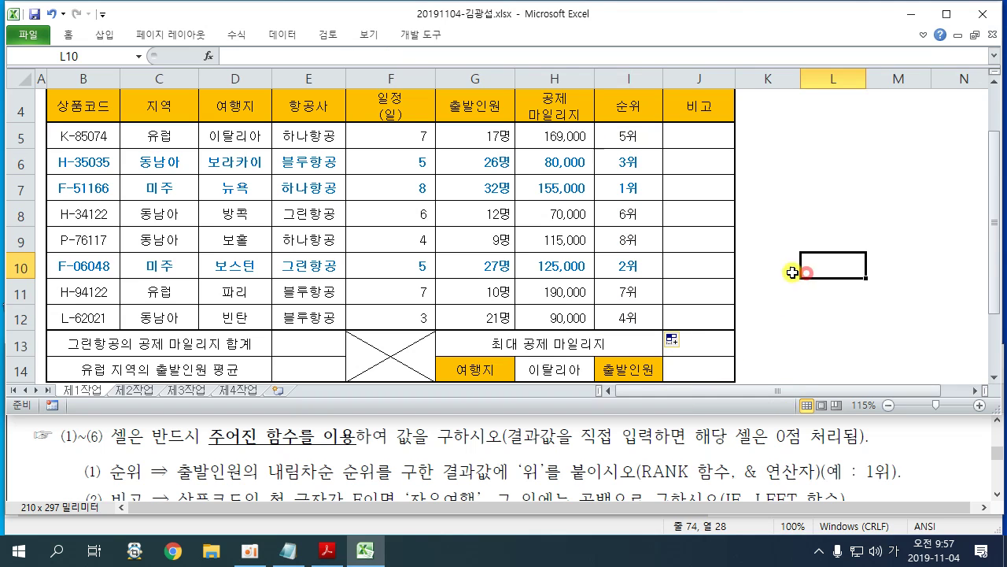
Step: Paste the =RANK(G5,$G$5:$G$12,0)&"위" formula under section 14 in Notepad
click(288, 551)
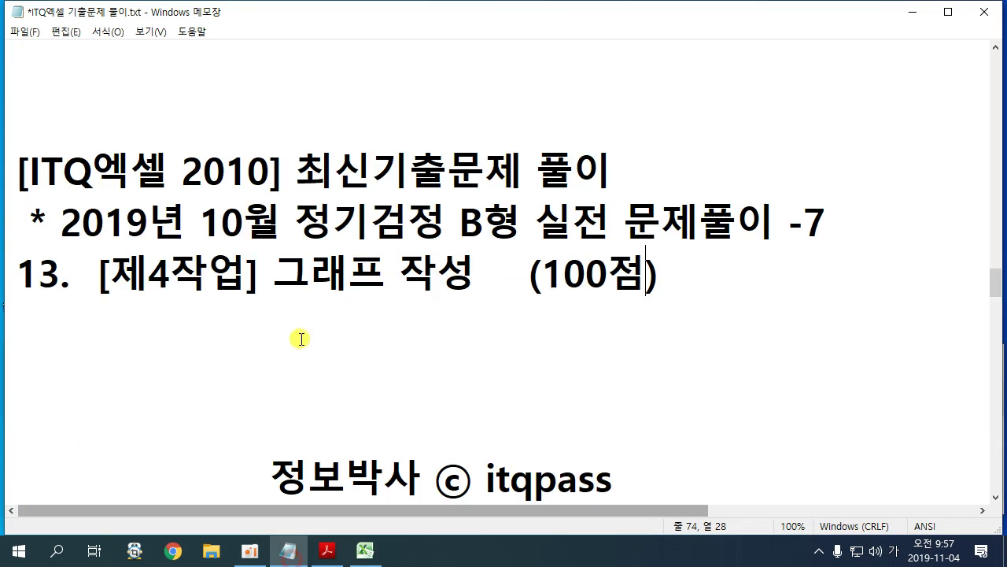
scroll(292, 316, down, 4)
click(165, 187)
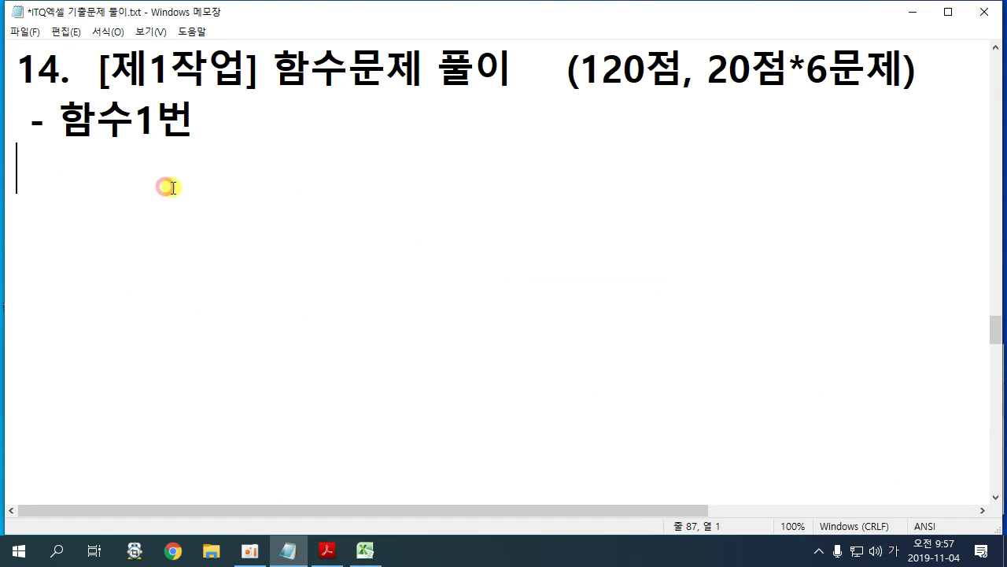
text(=RANK(G5,$G$5:$G$12,0)&"위")
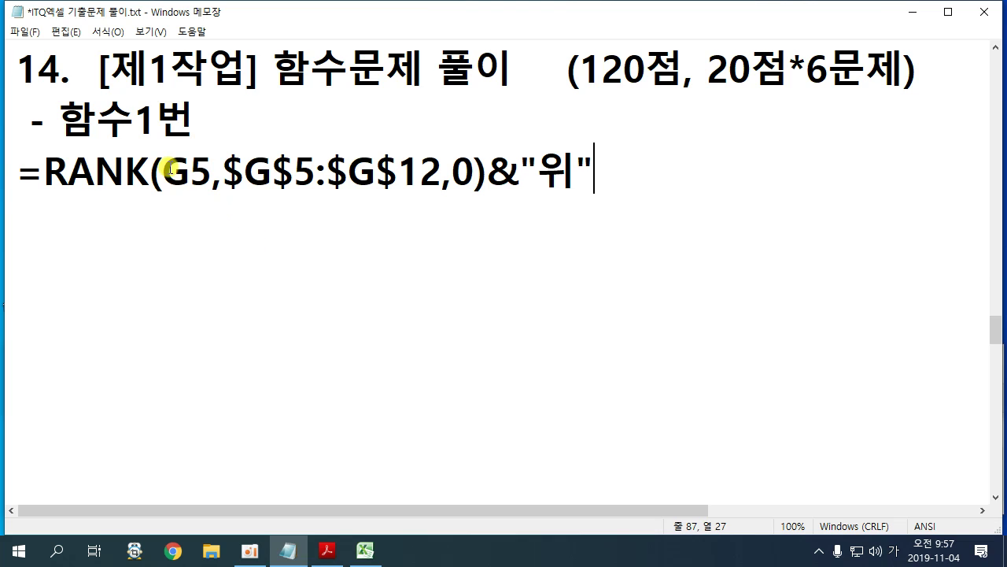
Step: Highlight the absolute $G$5:$G$12 range in the note, then clear the marks
drag(163, 169, 439, 171)
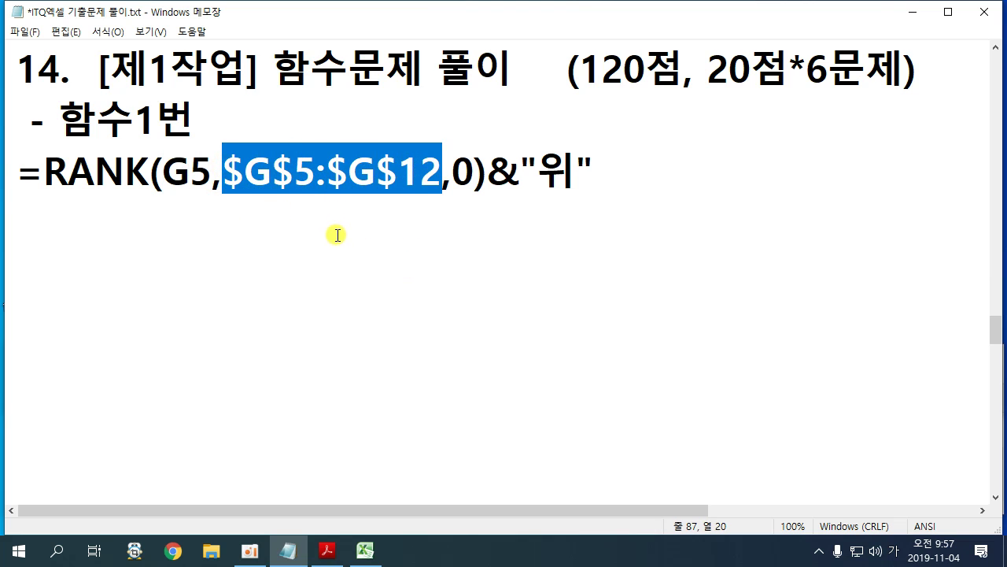
mouse_move(626, 79)
mouse_down()
mouse_move(679, 225)
mouse_move(755, 220)
mouse_up()
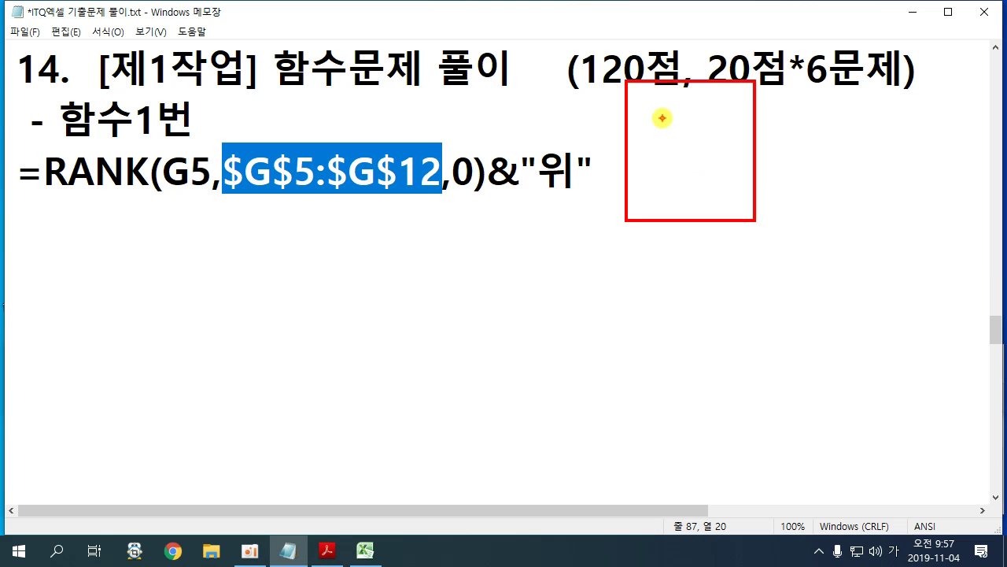
mouse_move(661, 118)
mouse_down()
mouse_move(653, 146)
mouse_move(715, 157)
mouse_move(700, 176)
mouse_move(704, 218)
mouse_move(606, 216)
mouse_up()
drag(483, 195, 573, 196)
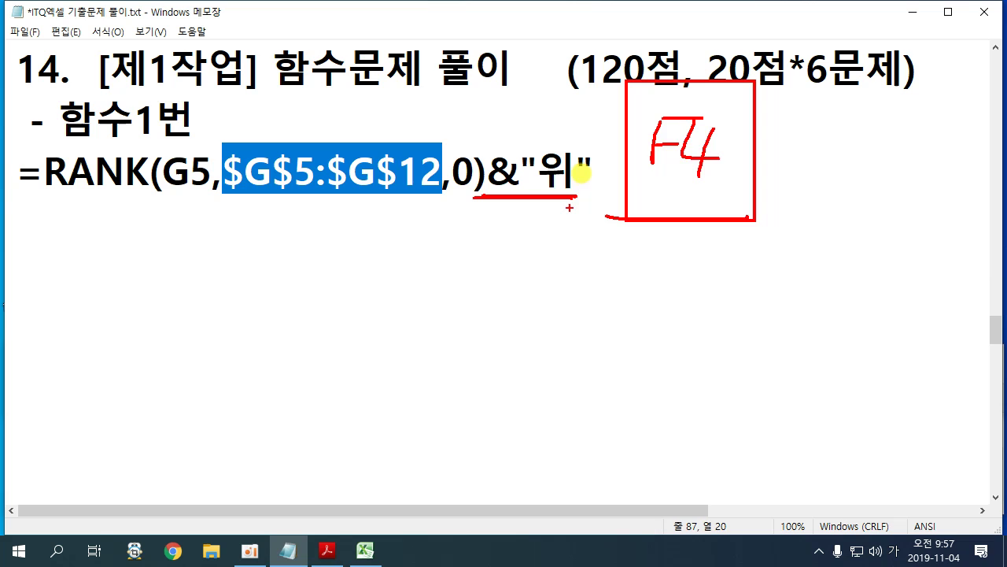
key(Escape)
click(345, 154)
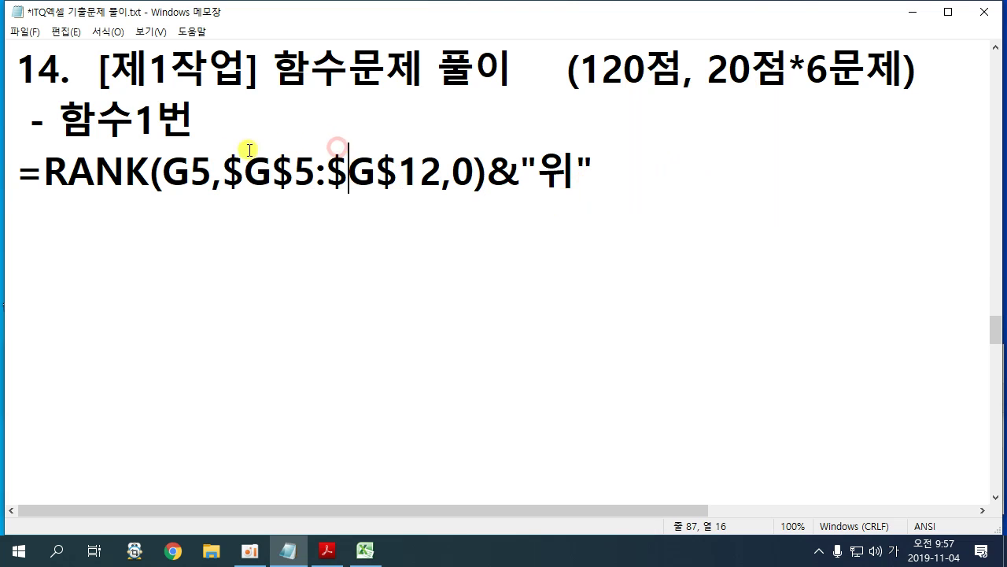
Step: Relabel the heading 함수2번, add blank lines, and hide Notepad
drag(158, 118, 139, 121)
text(2)
click(196, 115)
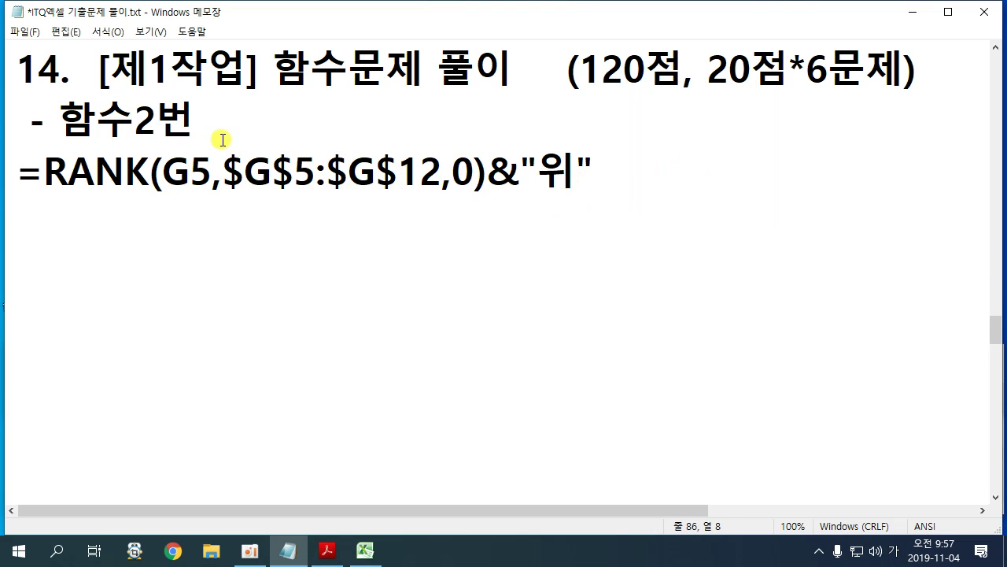
key(Return)
key(Return)
key(Return)
key(Return)
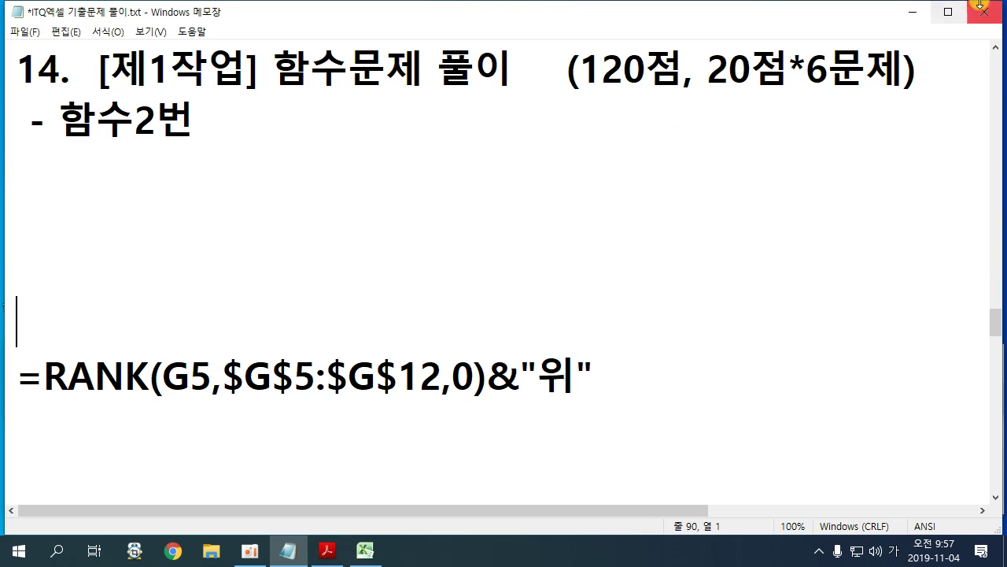
click(919, 13)
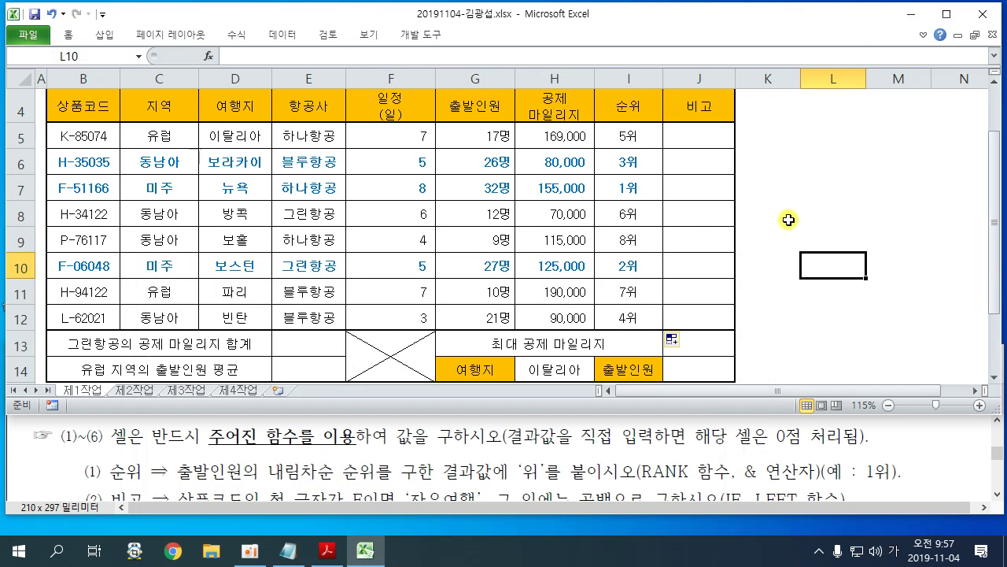
Step: Check the instructions, then start J5's formula as =IF(LEFT(B5,1 using autocomplete for LEFT
click(867, 447)
scroll(866, 441, down, 1)
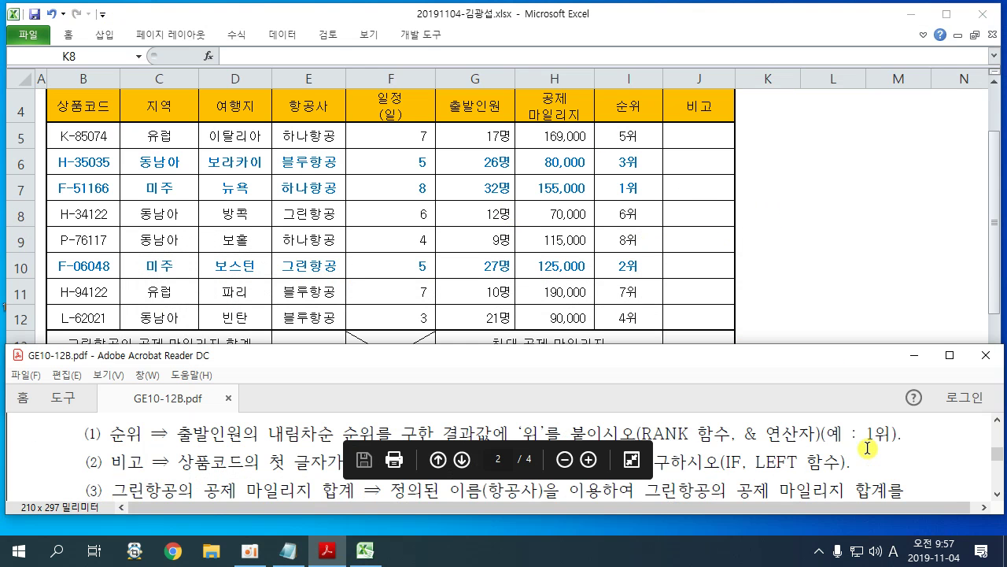
click(791, 218)
click(696, 136)
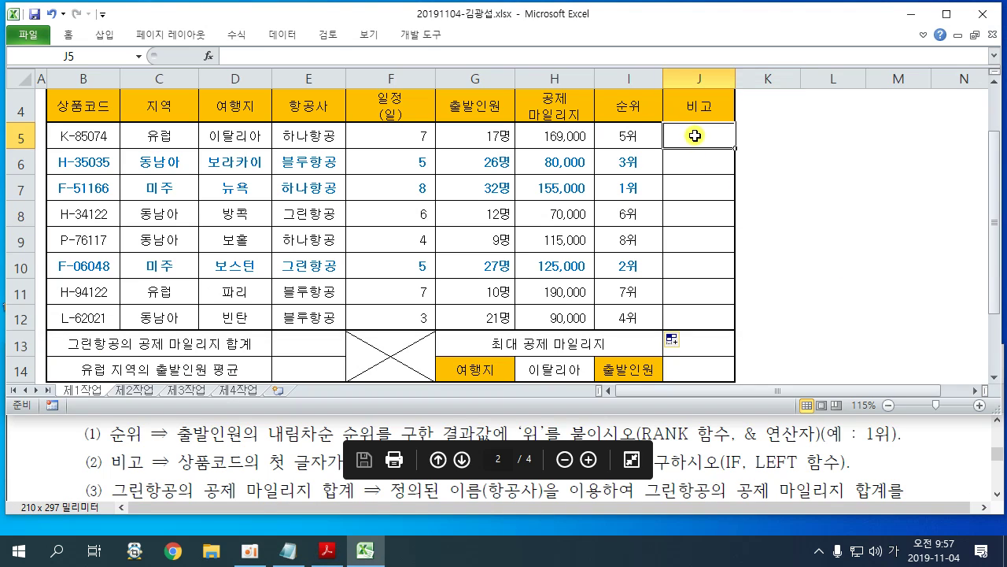
text(=)
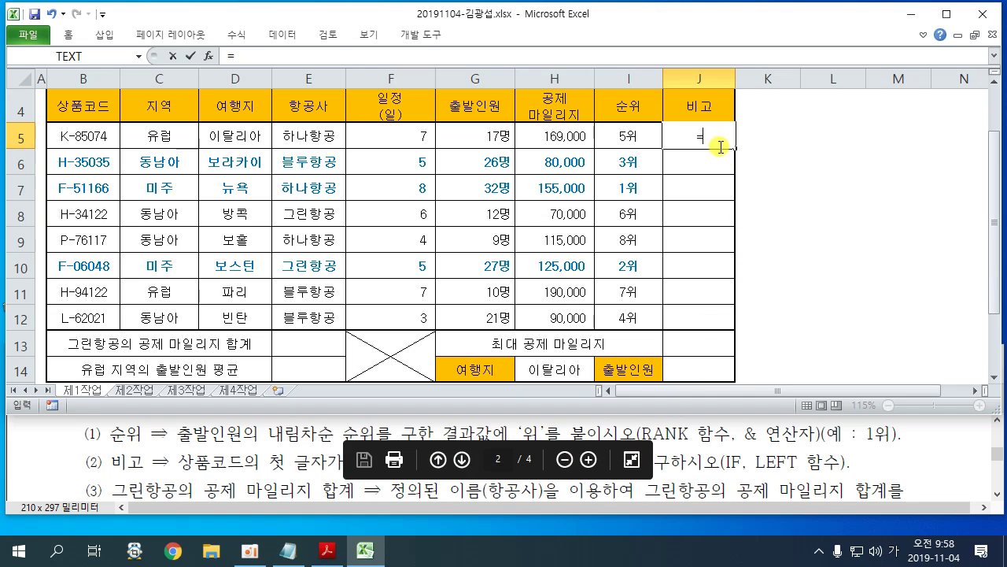
text(IF()
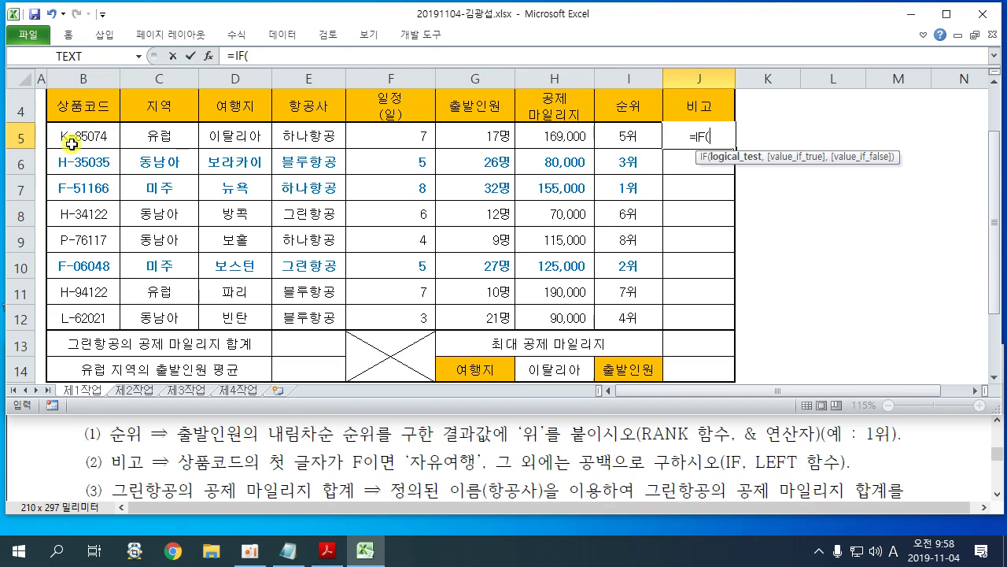
text(L)
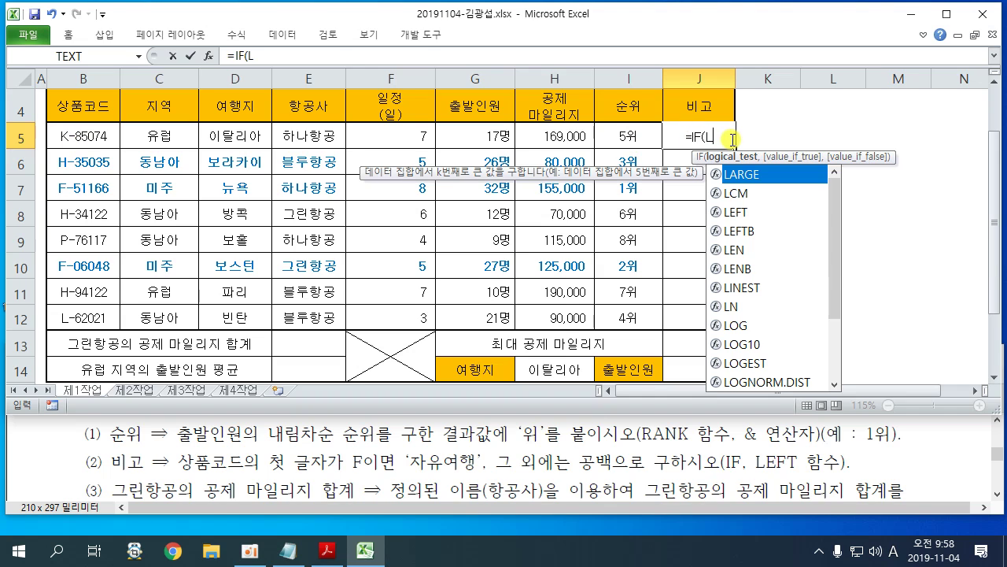
text(E)
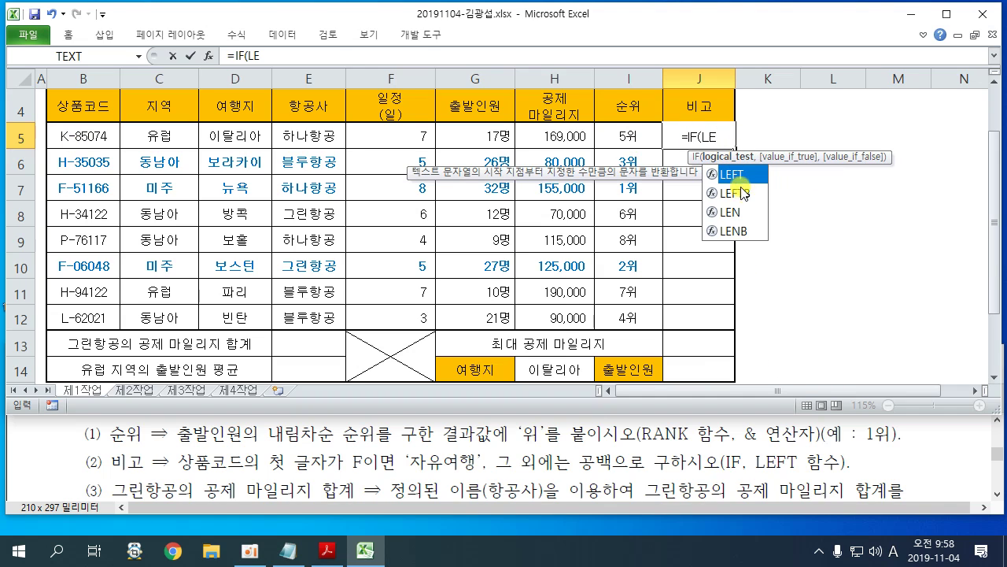
double_click(732, 174)
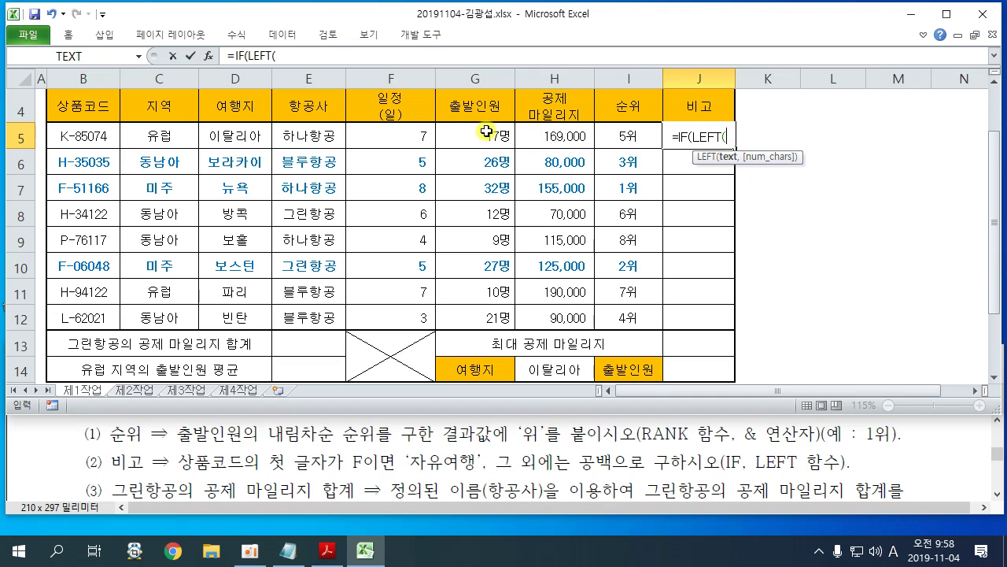
click(88, 132)
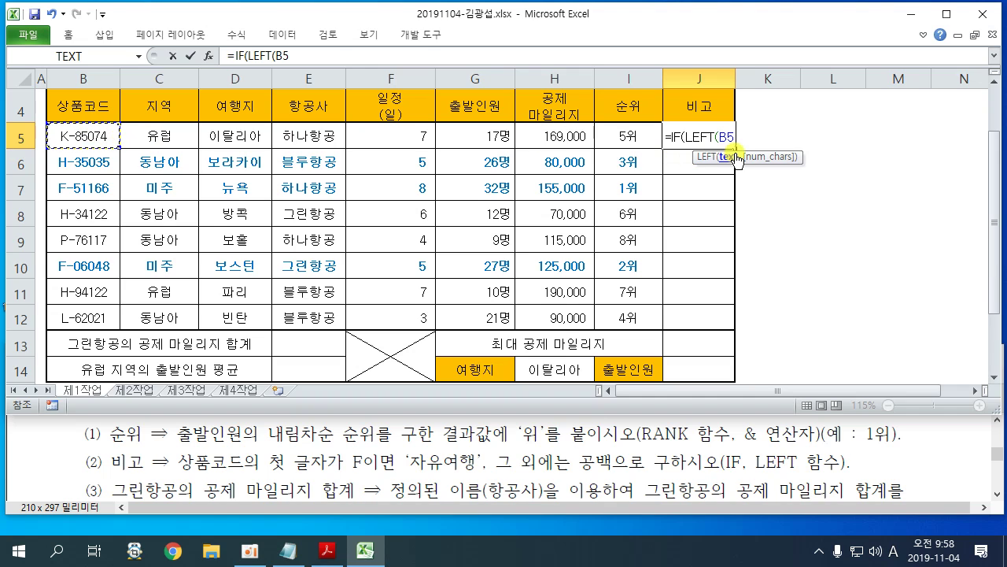
text(,)
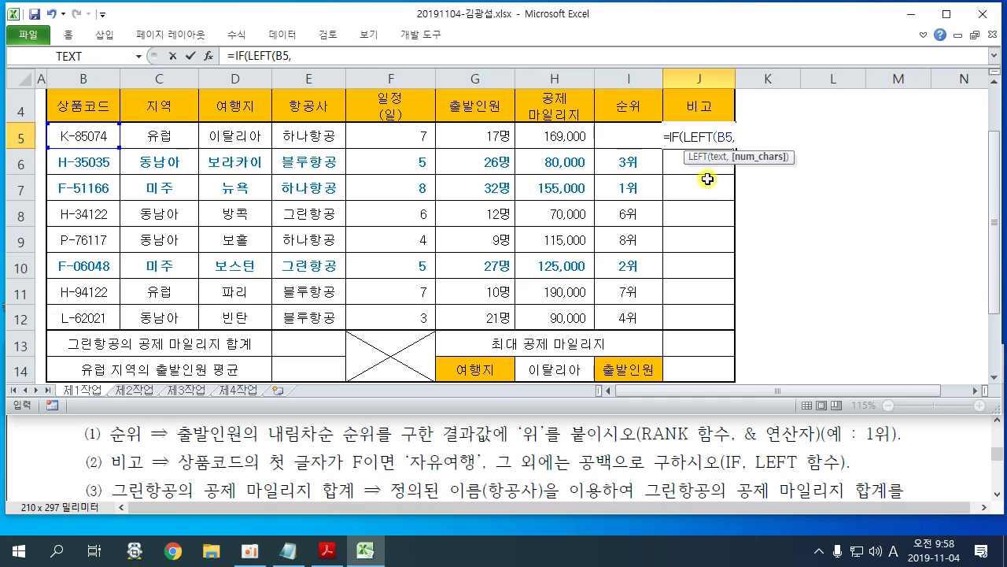
text(1)
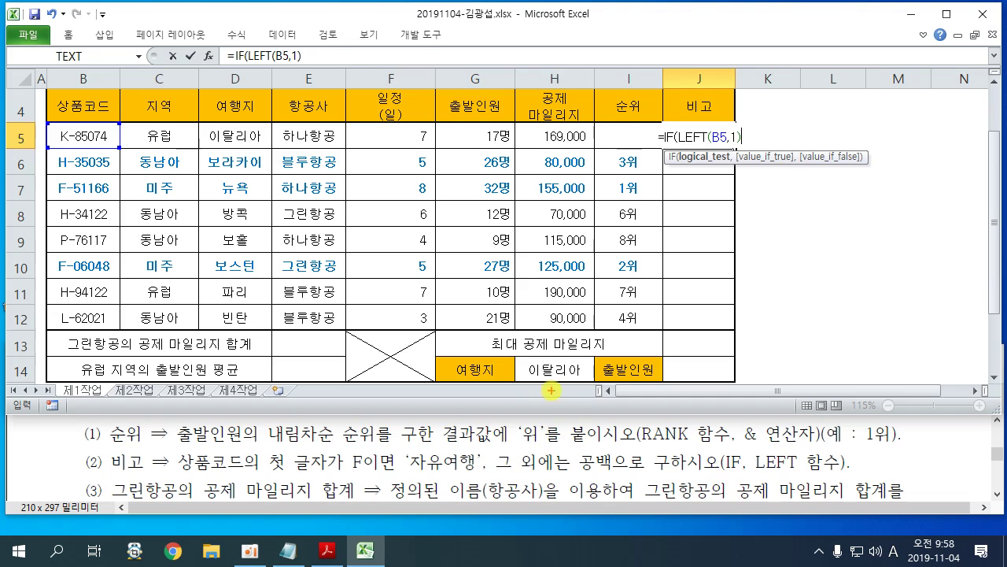
Step: Annotate the screen to explain the LEFT first-letter-F condition and the 비고 cells, then clear the annotations
drag(334, 475, 384, 473)
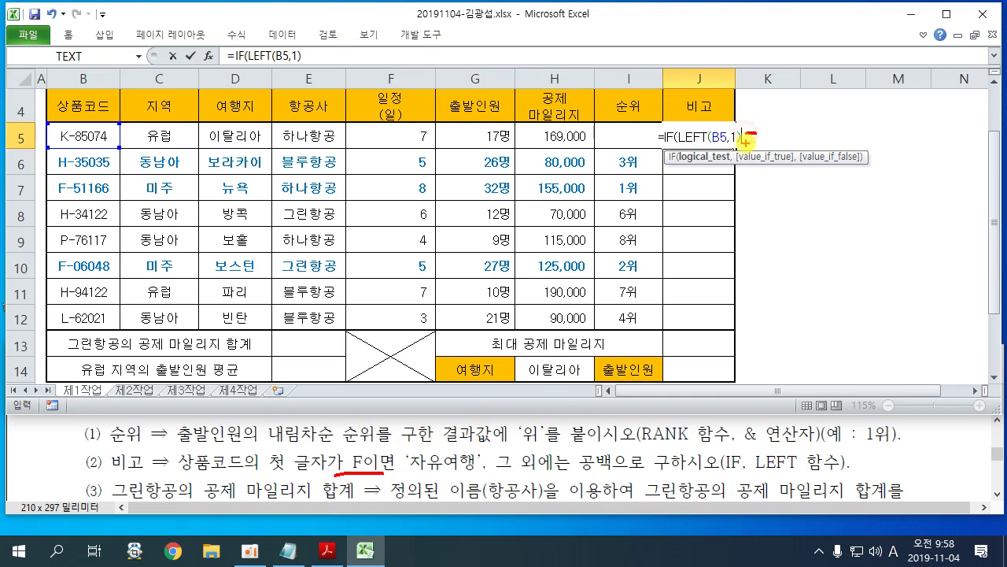
drag(746, 141, 762, 143)
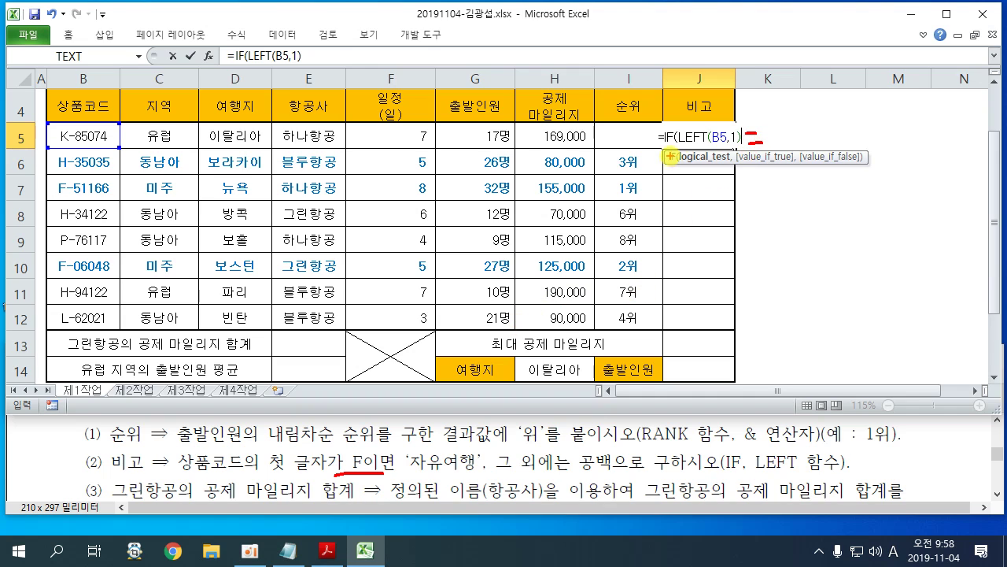
drag(668, 158, 787, 157)
mouse_move(417, 250)
mouse_down()
mouse_move(413, 310)
mouse_move(455, 298)
mouse_up()
mouse_move(449, 260)
mouse_down()
mouse_move(486, 250)
mouse_move(441, 285)
mouse_move(560, 246)
mouse_move(535, 319)
mouse_up()
drag(401, 335, 543, 329)
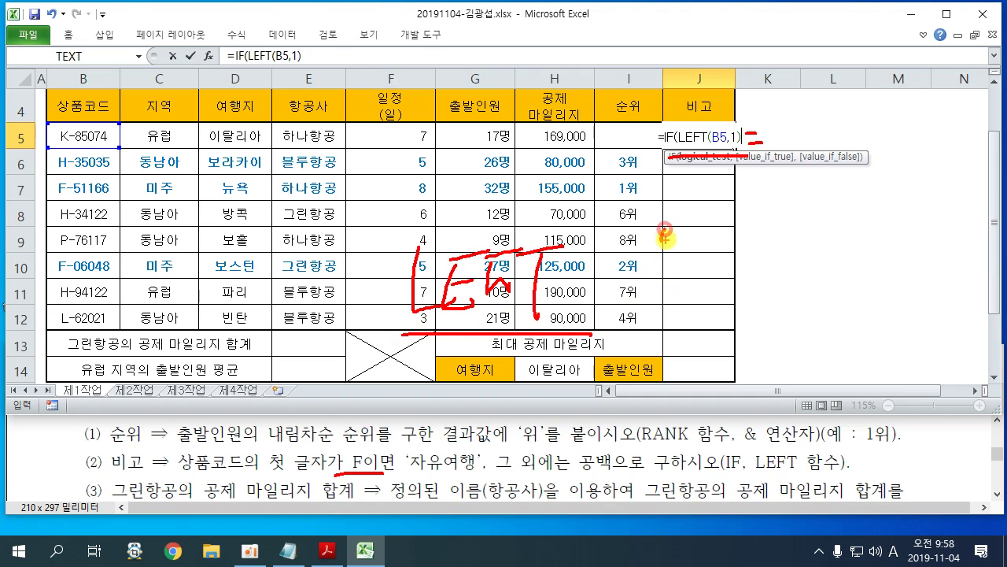
drag(665, 232, 674, 244)
drag(744, 231, 754, 253)
drag(752, 325, 776, 312)
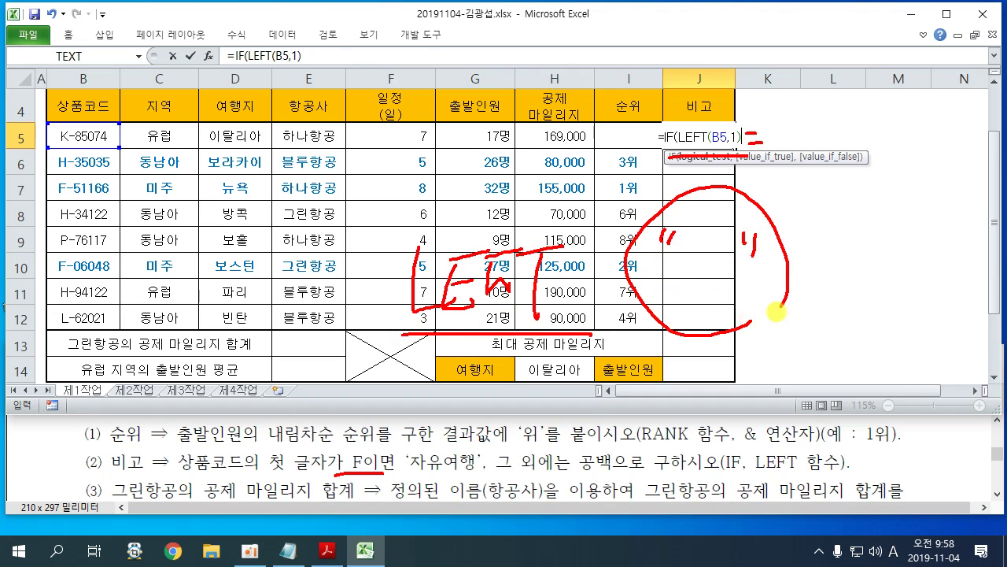
key(Escape)
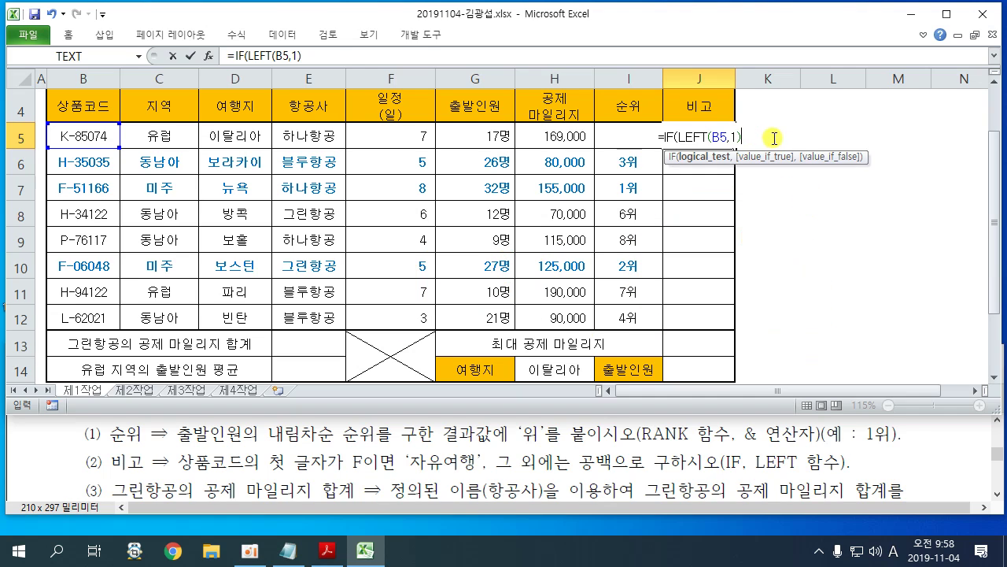
Step: Complete J5 as =IF(LEFT(B5,1)="F","자유여행","") after switching to English input
text(=")
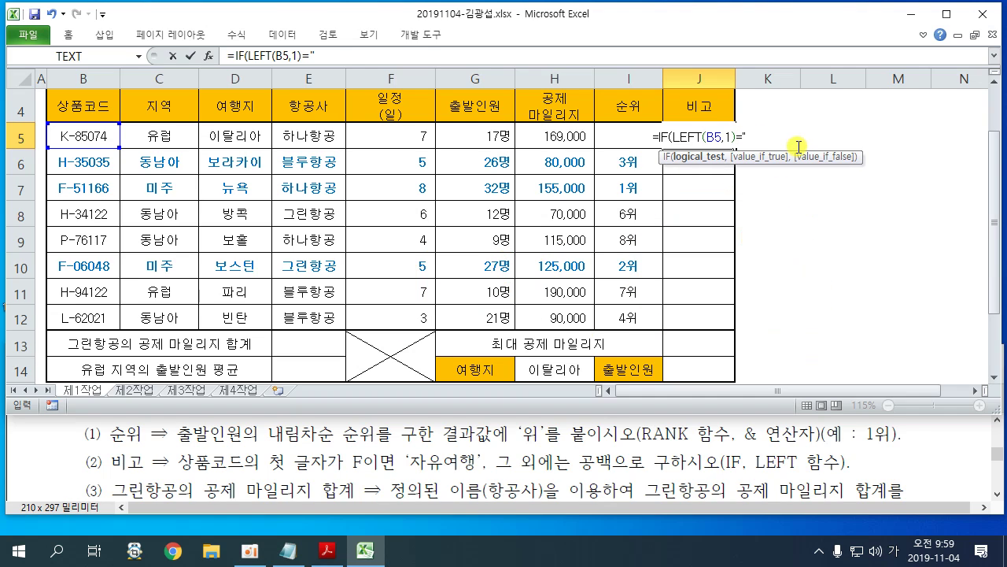
text(ㄹ)
key(BackSpace)
key(Hangul)
text(F)
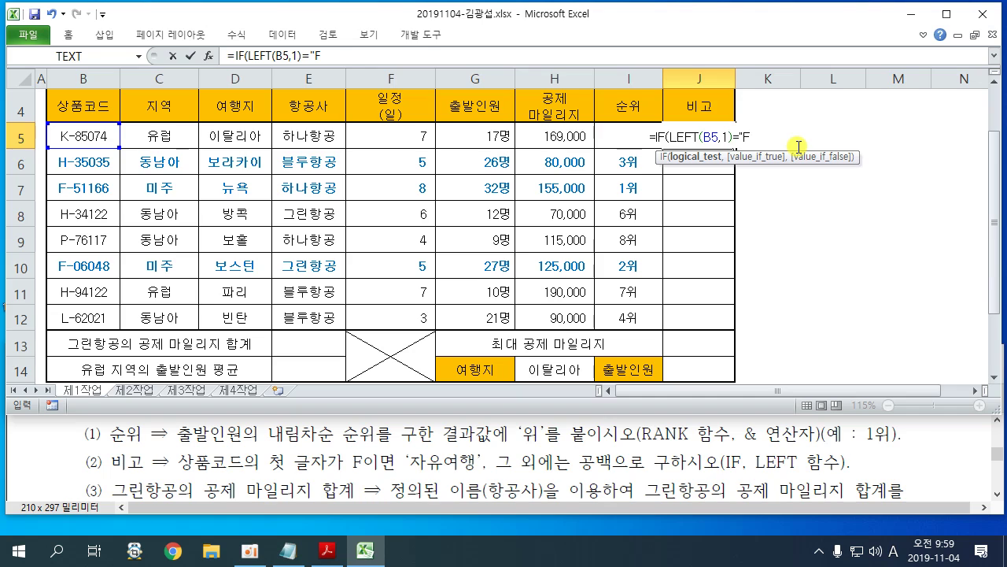
text(")
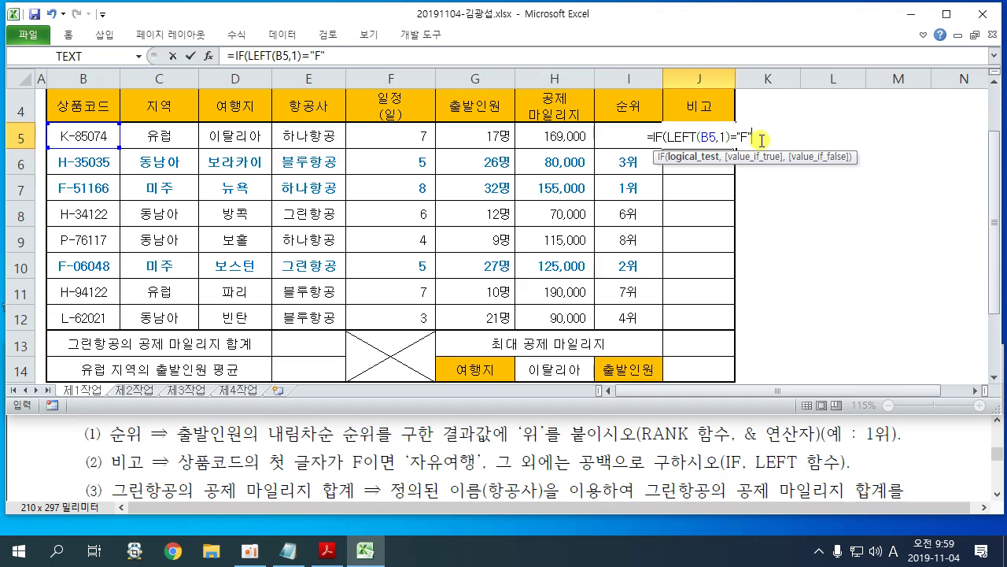
text(,)
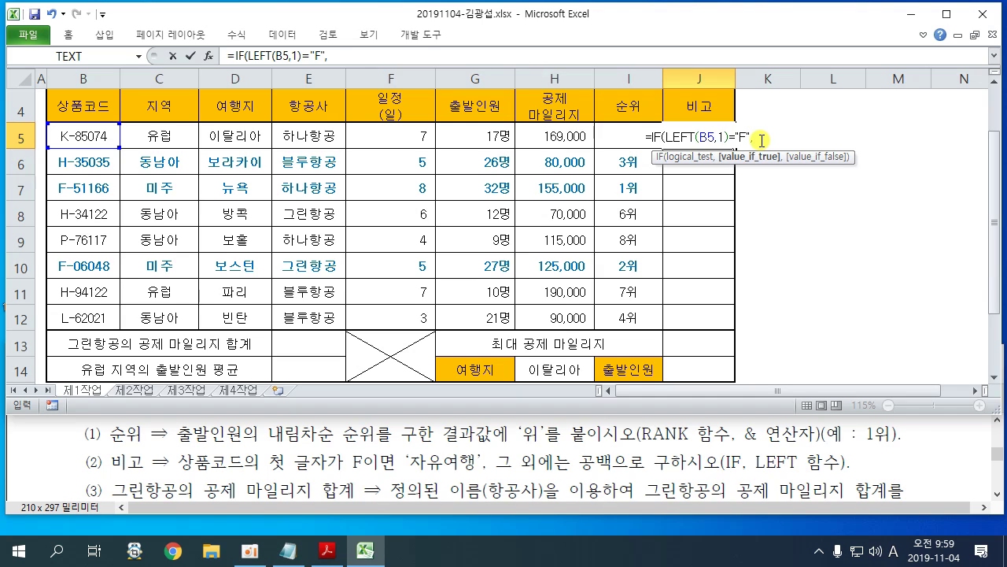
text(")
text(자)
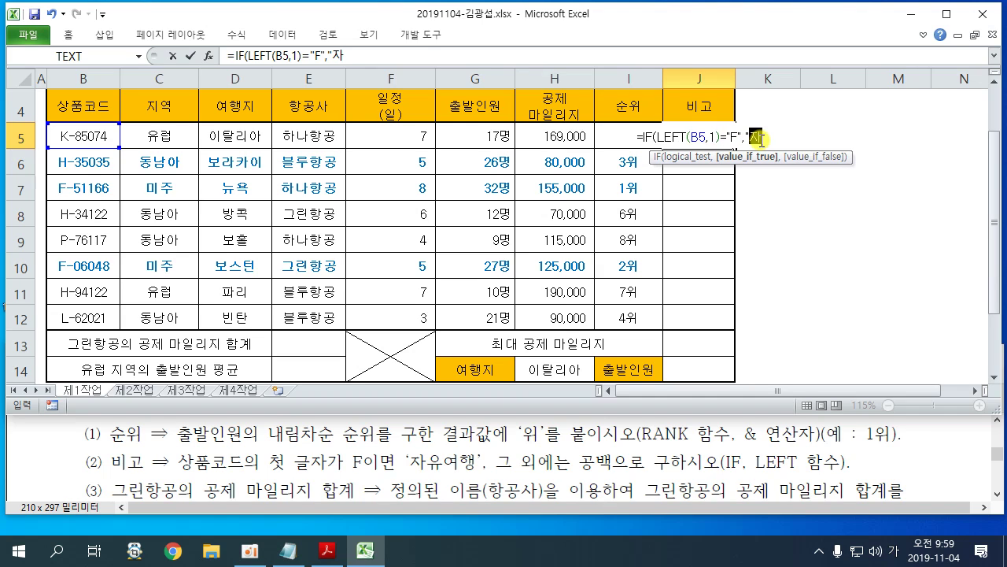
text(유여행")
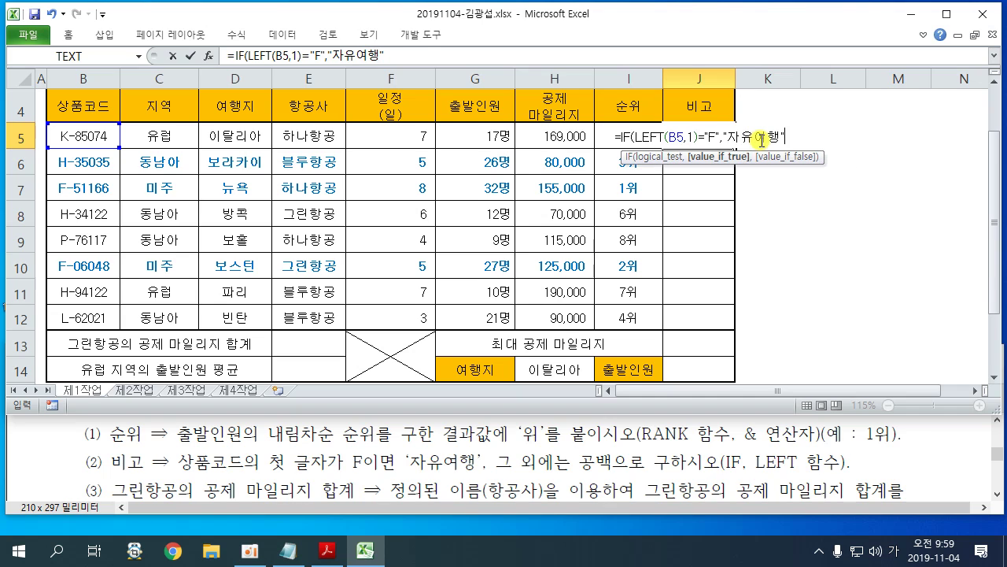
text(,)
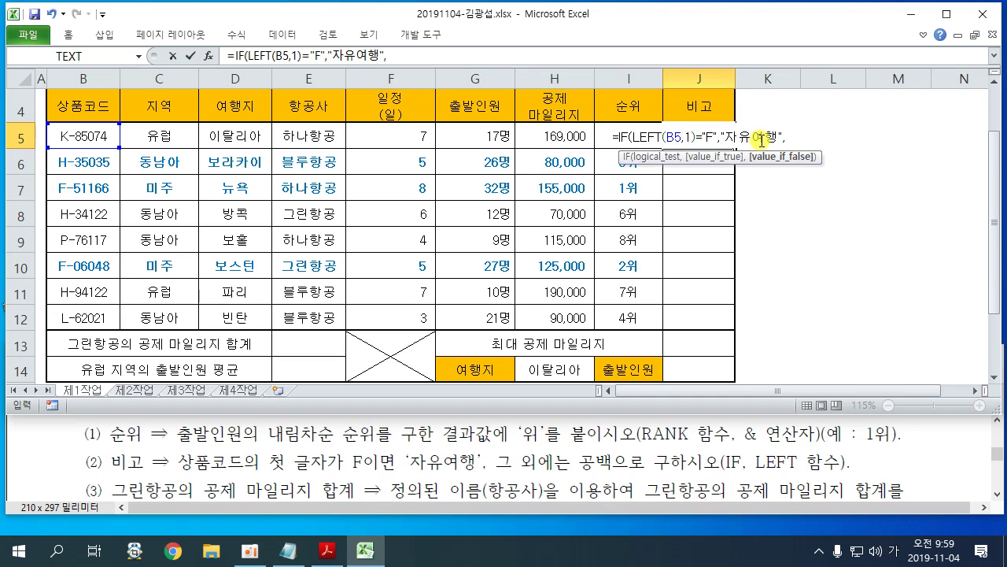
text(""))
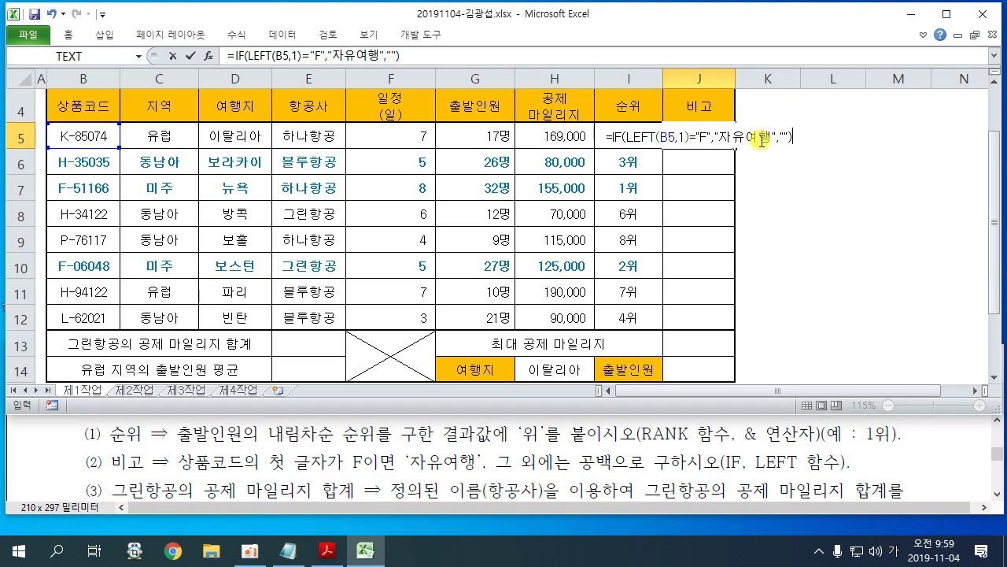
drag(799, 135, 600, 135)
key(ctrl+c)
key(Return)
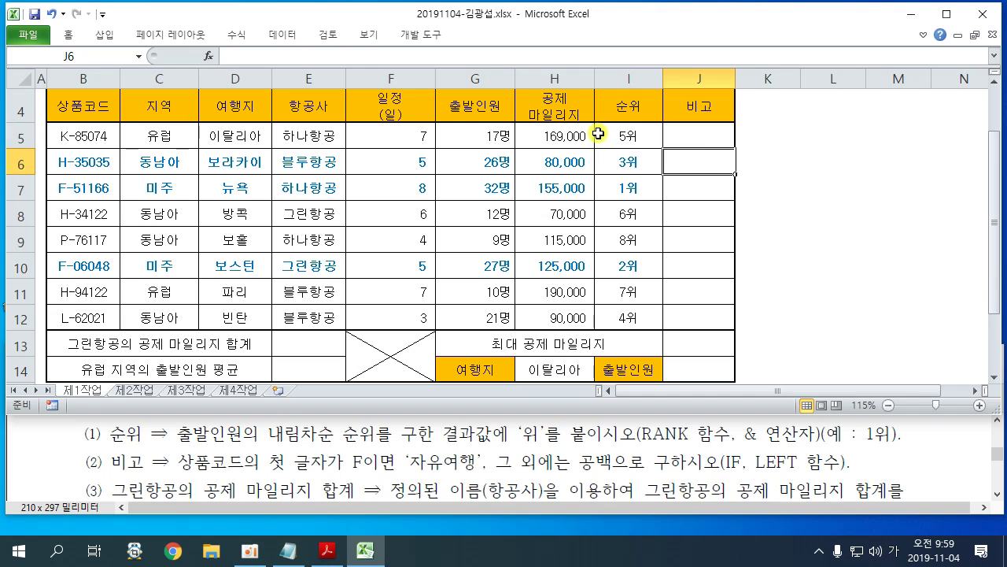
Step: Copy J5's 비고 formula down to J12 without formatting, flagging F-51166 and F-06048 as 자유여행
click(702, 140)
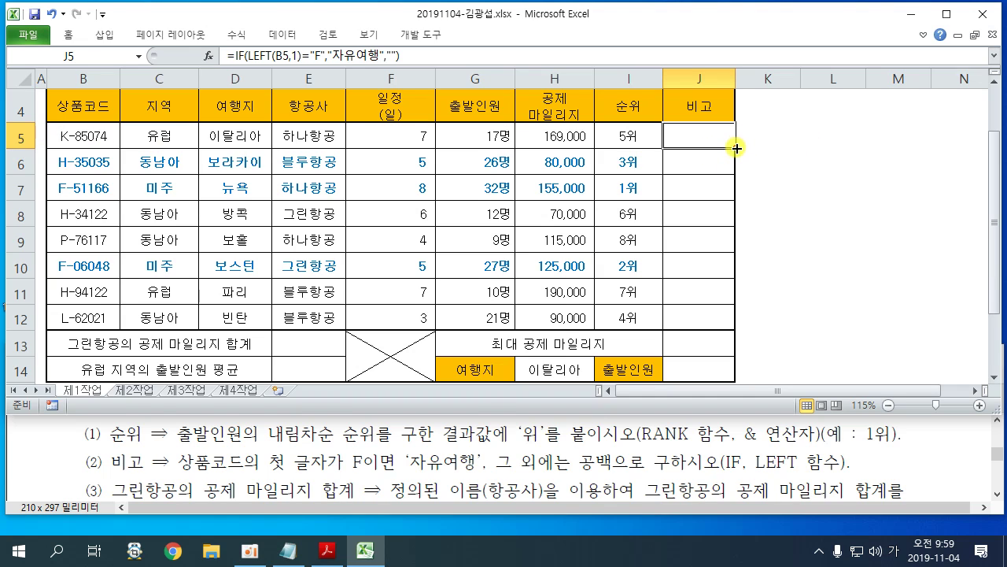
drag(736, 148, 738, 322)
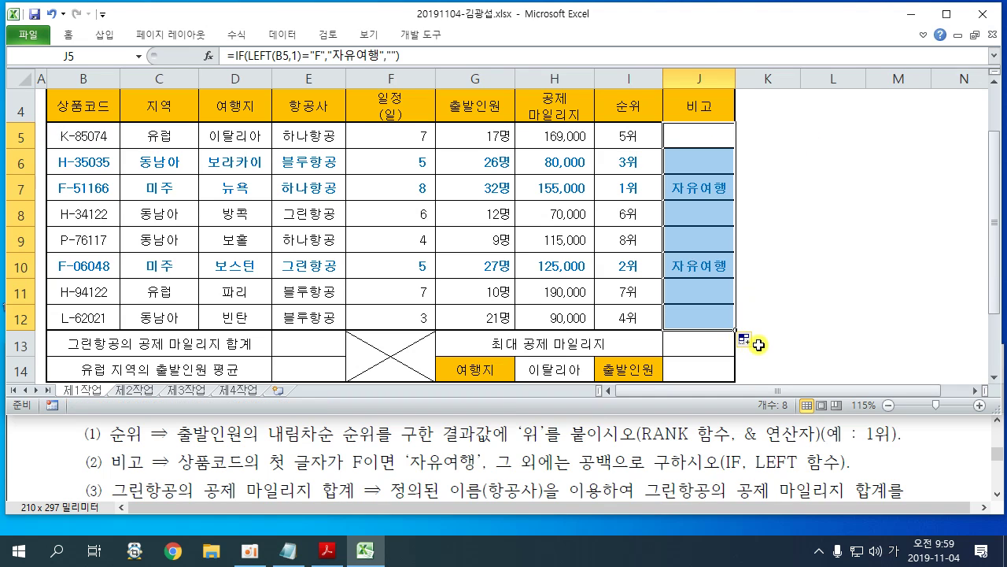
click(745, 339)
click(748, 391)
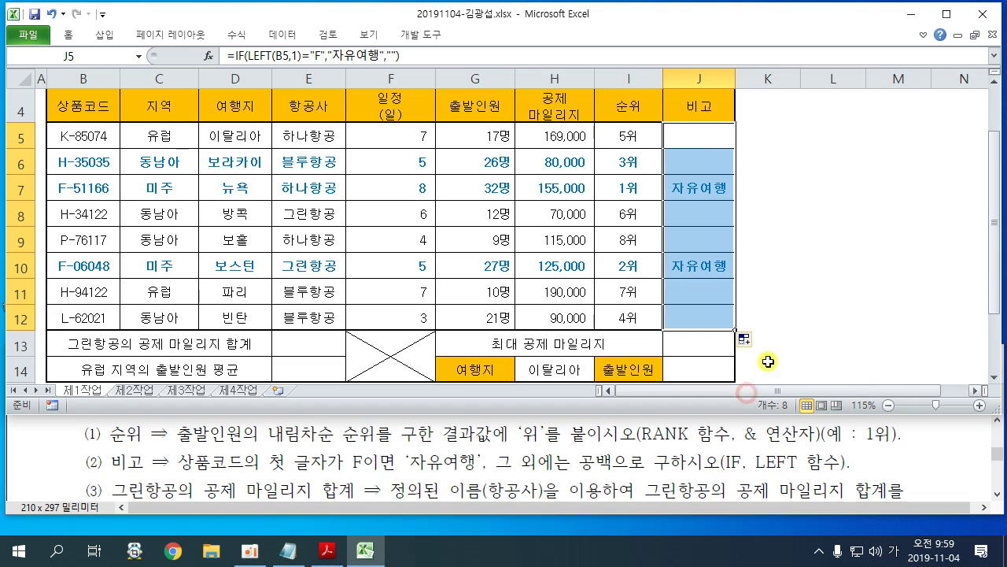
click(831, 272)
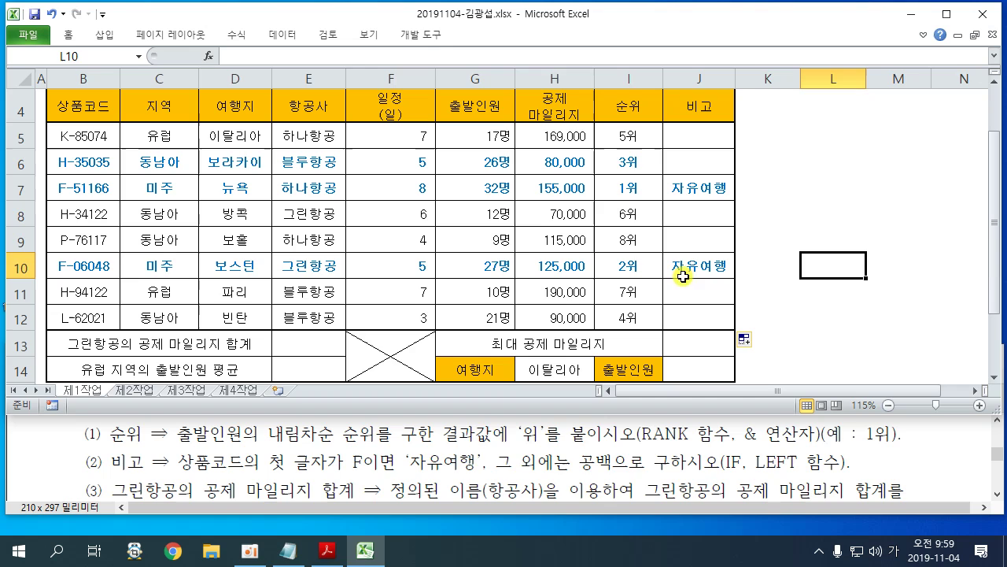
click(288, 550)
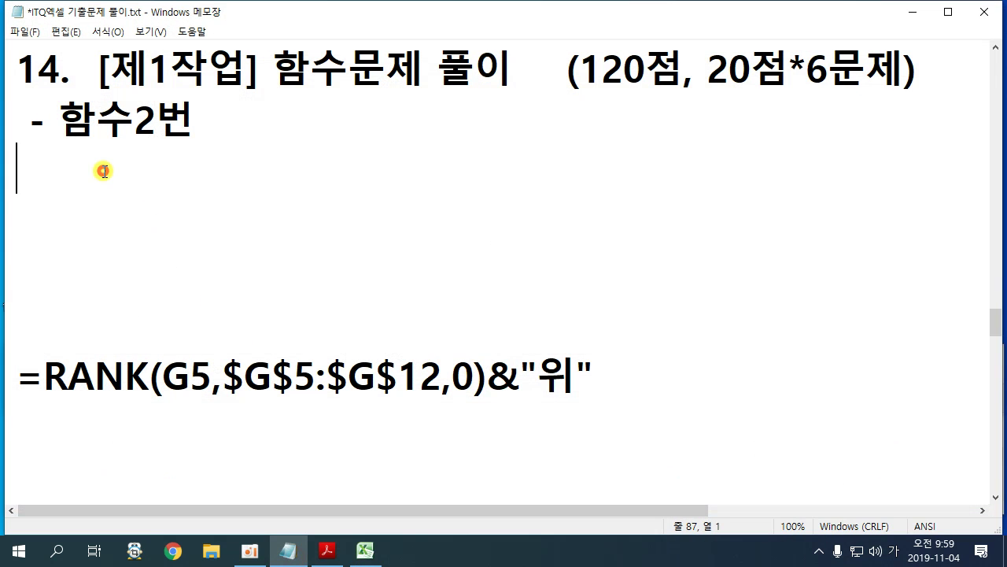
Step: Paste the IF formula into the notes and highlight its IF, LEFT, "F", 자유여행 and empty-result parts
key(ctrl+v)
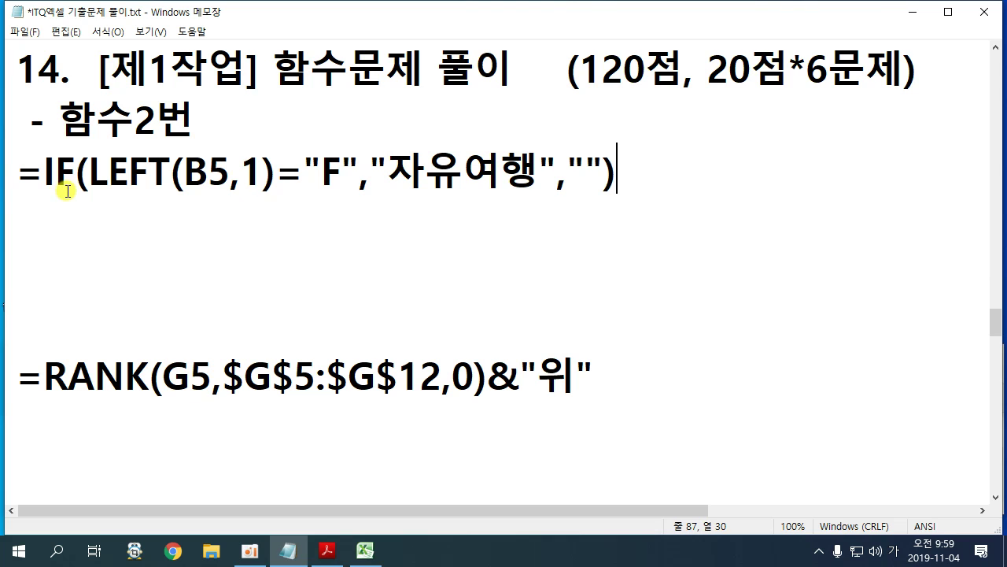
drag(44, 169, 75, 170)
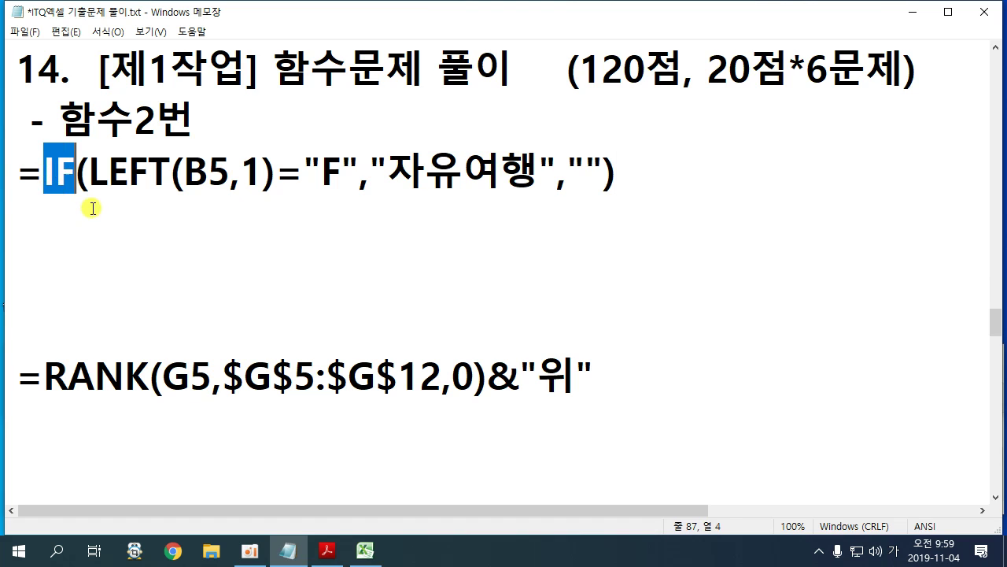
click(91, 168)
click(158, 170)
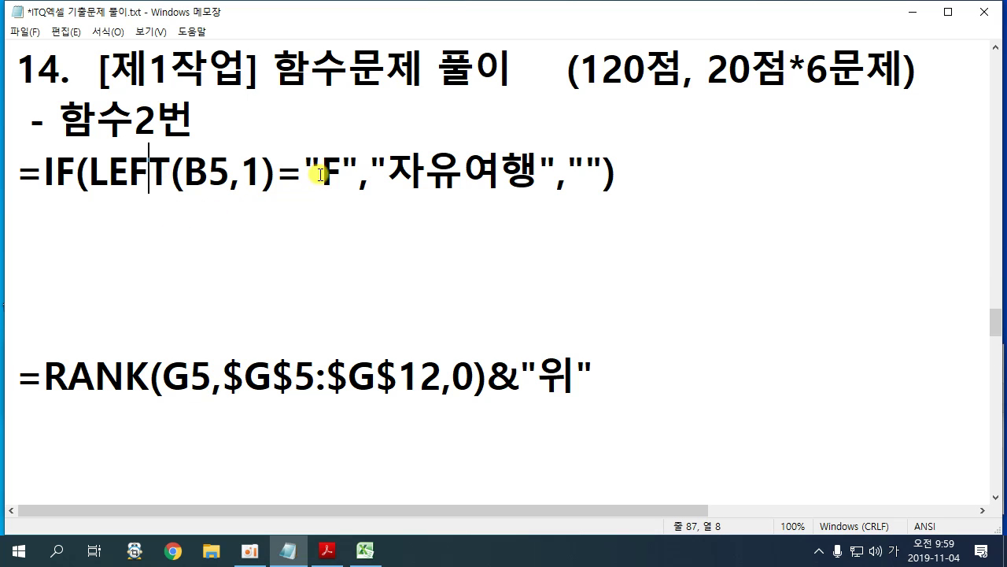
double_click(321, 172)
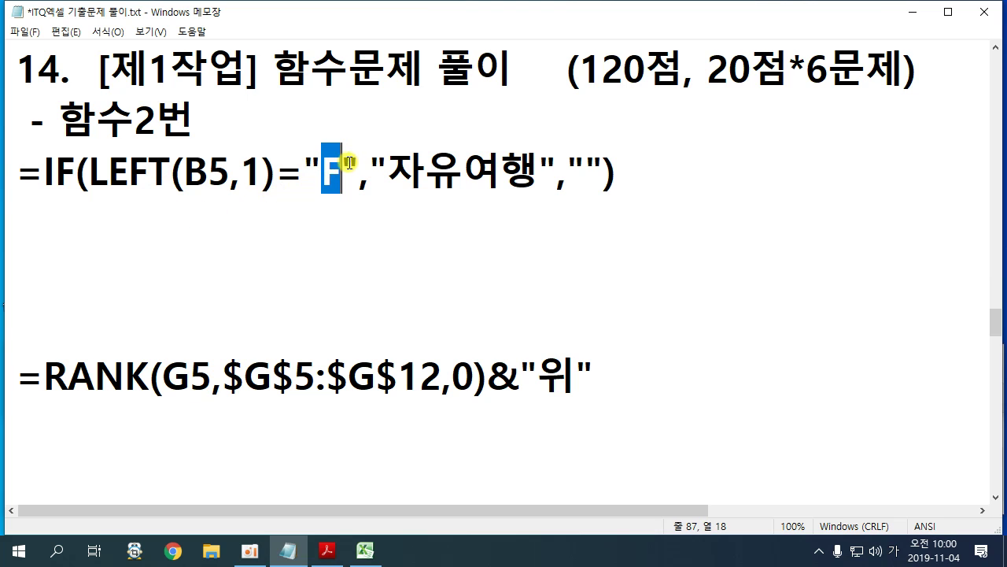
drag(394, 168, 540, 168)
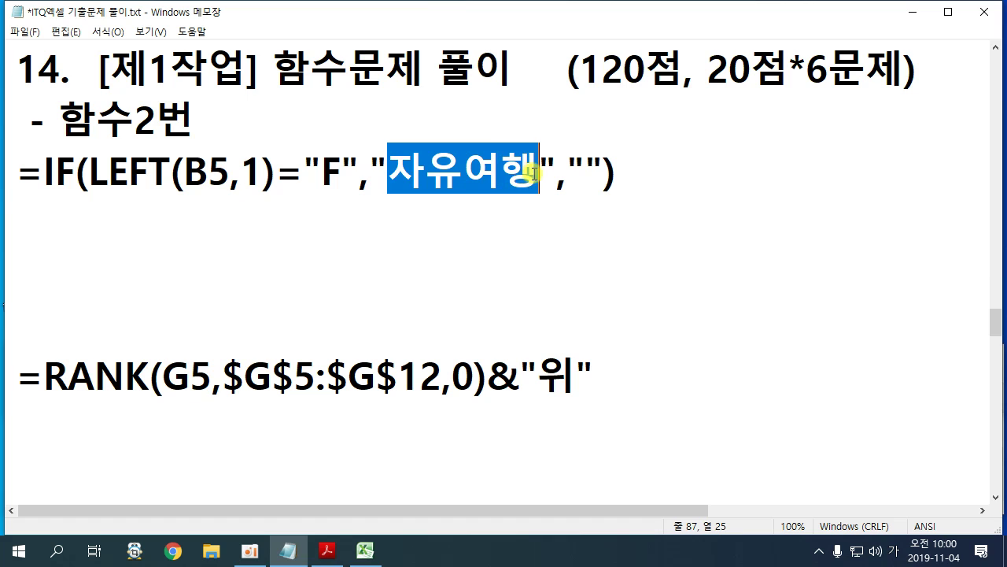
click(585, 168)
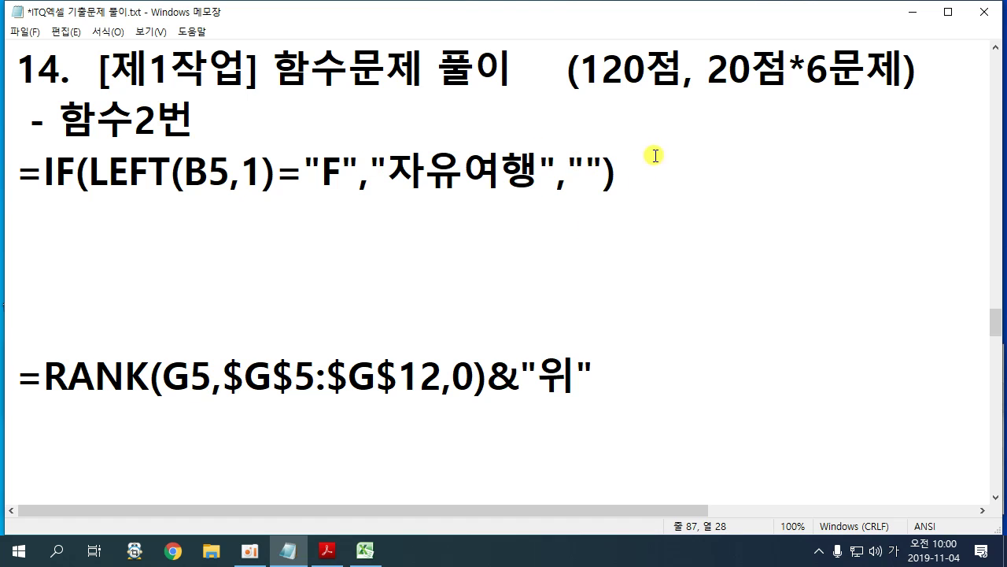
Step: Change the heading from 함수2번 to 함수3번, add blank lines below it, and return to Excel
drag(152, 124, 136, 124)
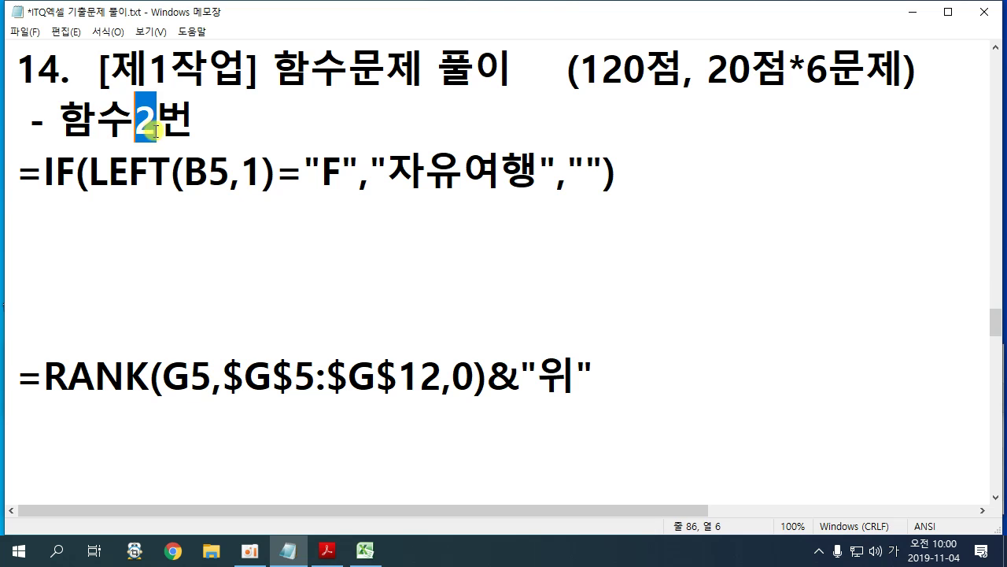
text(3)
click(217, 115)
key(Return)
key(Return)
key(Return)
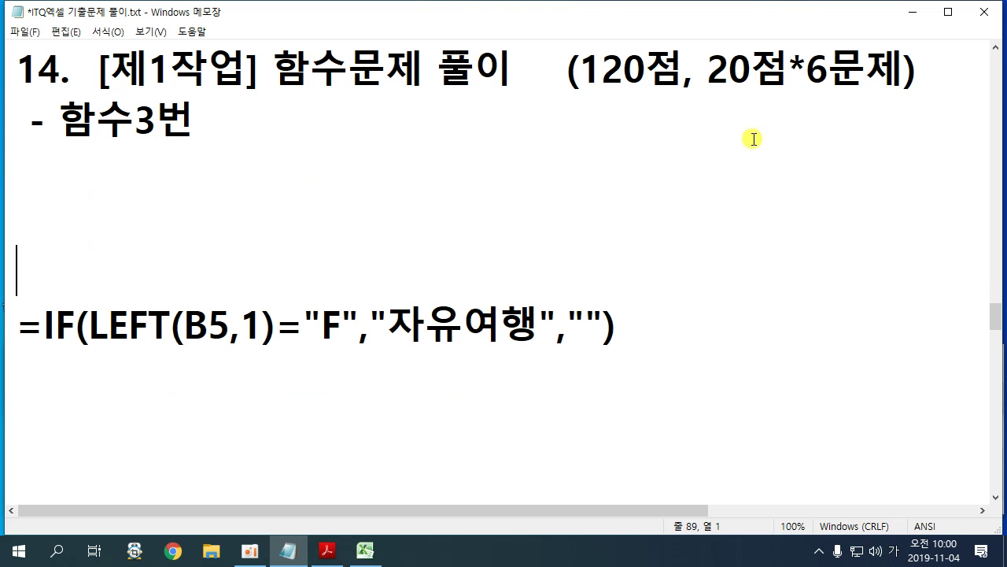
click(913, 12)
scroll(764, 215, down, 1)
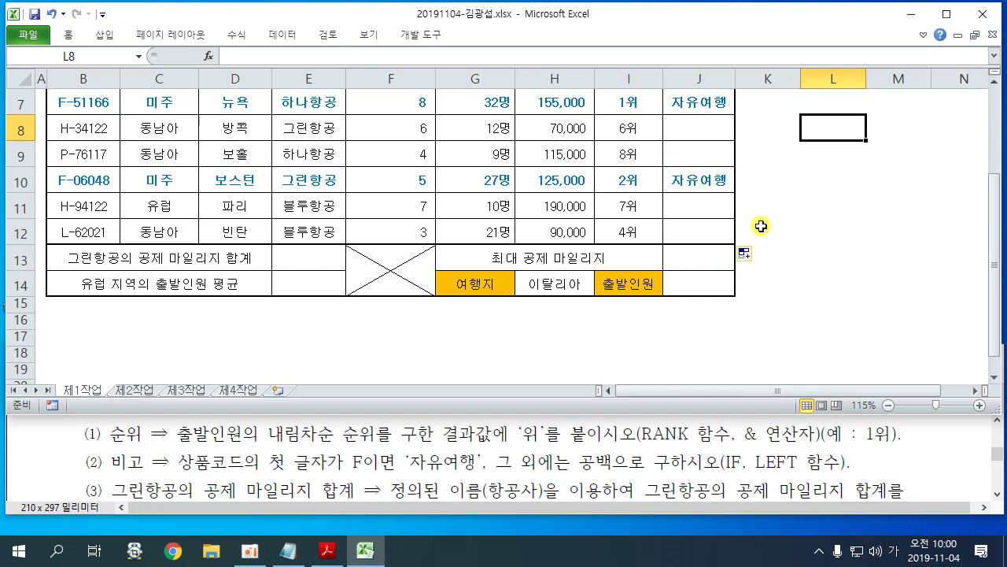
click(296, 254)
click(299, 278)
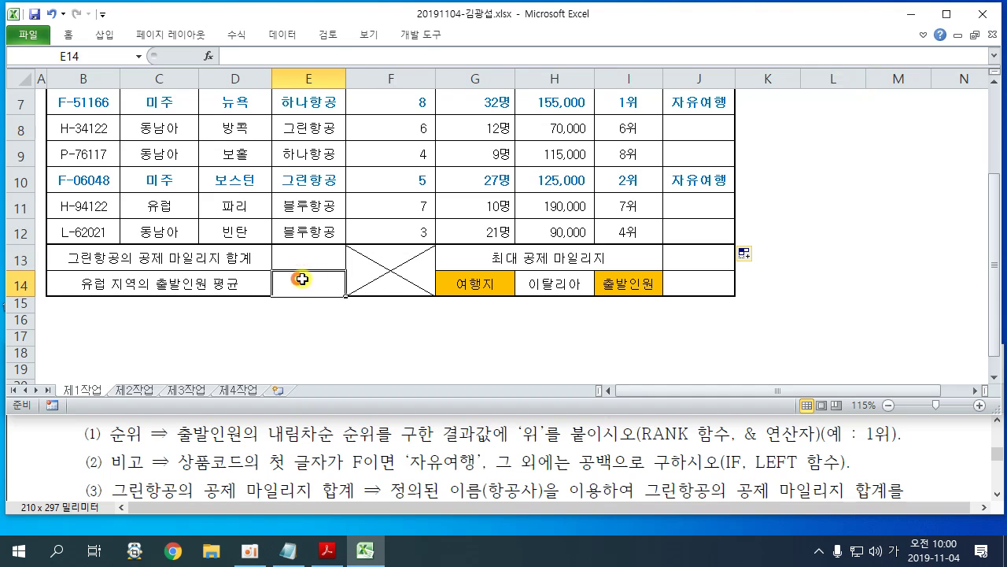
click(677, 281)
click(304, 254)
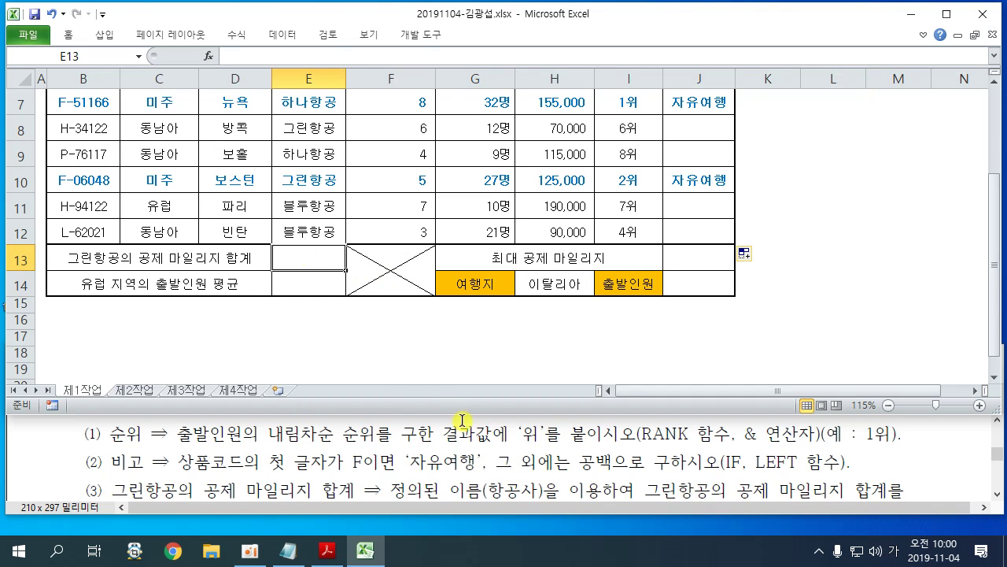
click(944, 447)
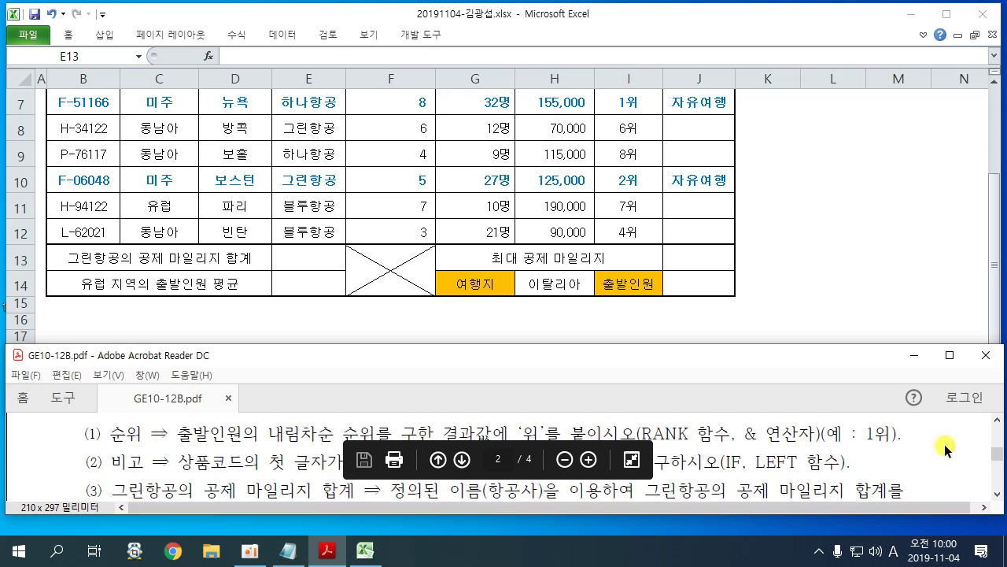
scroll(946, 446, down, 1)
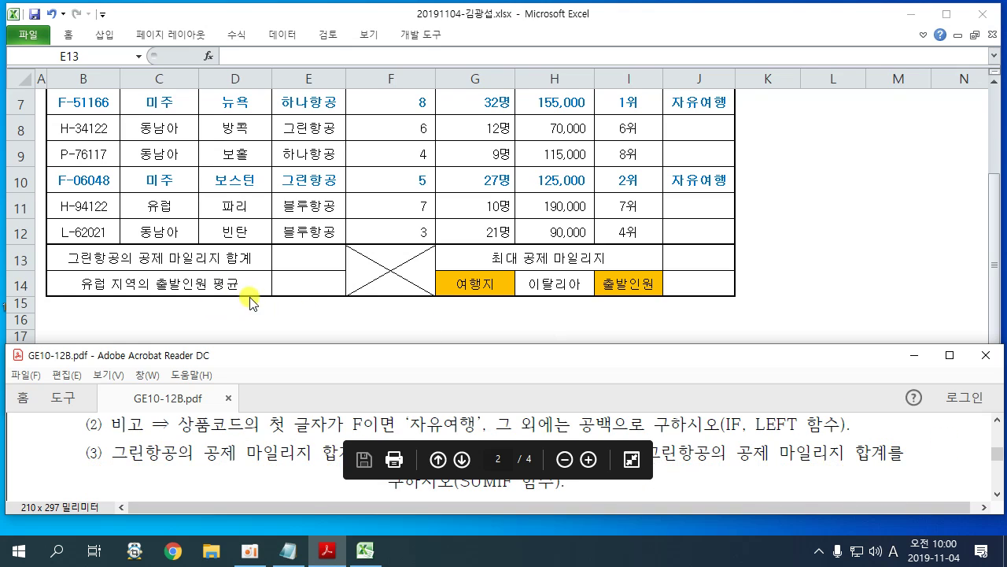
click(285, 258)
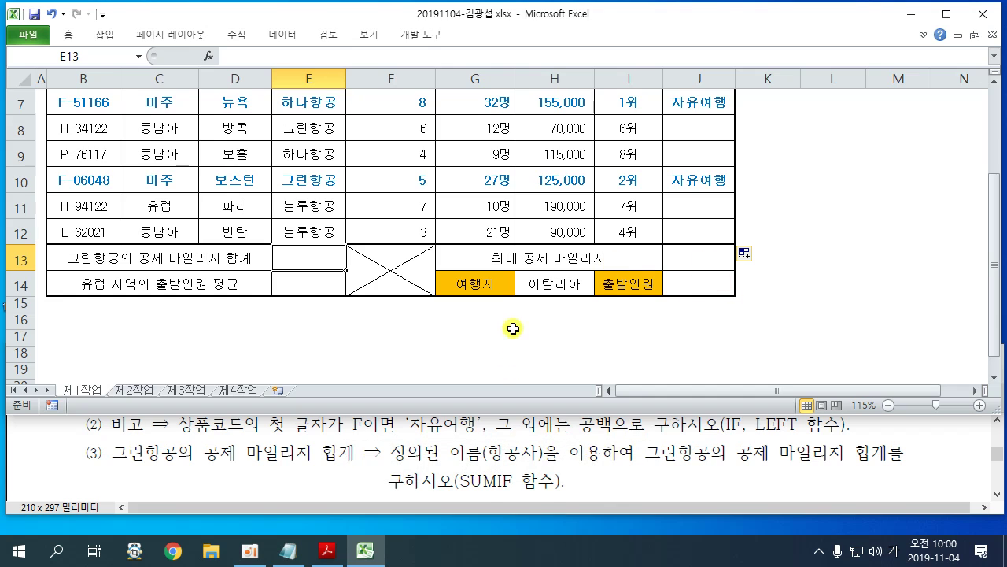
drag(460, 496, 562, 494)
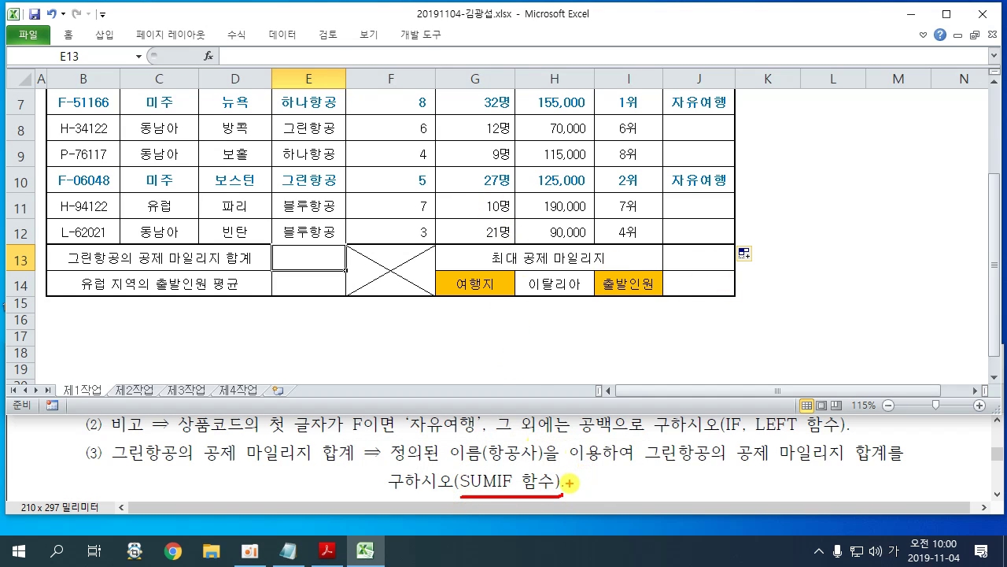
drag(569, 483, 628, 483)
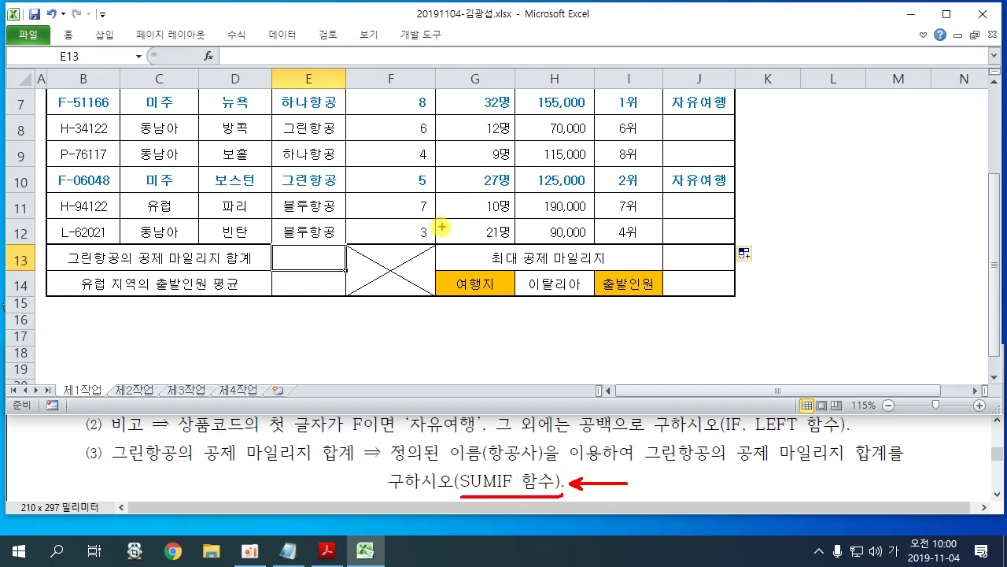
mouse_move(454, 192)
mouse_down()
mouse_move(436, 191)
mouse_move(433, 220)
mouse_move(499, 180)
mouse_move(535, 178)
mouse_move(568, 211)
mouse_move(586, 213)
mouse_move(603, 174)
mouse_move(604, 194)
mouse_up()
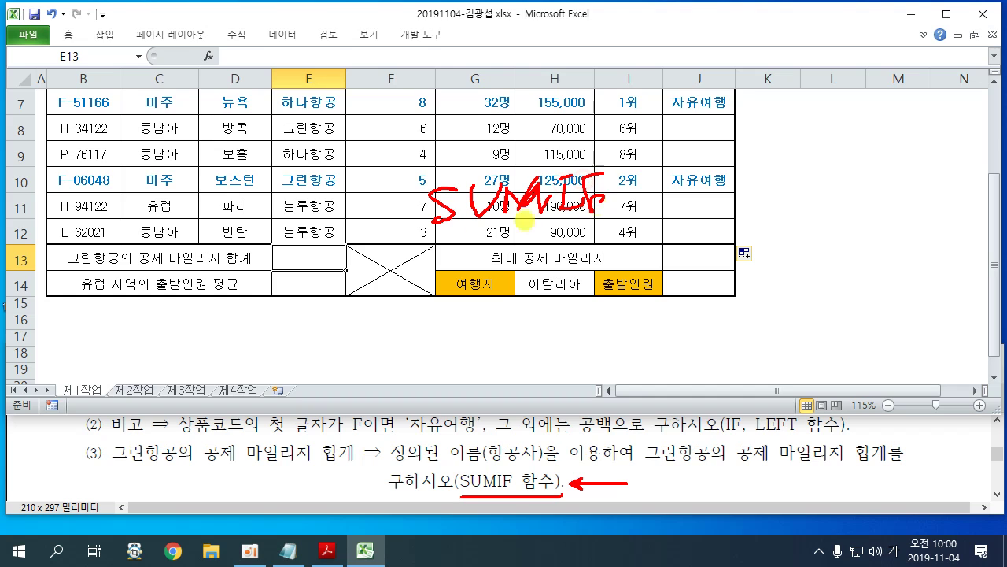
drag(430, 227, 651, 217)
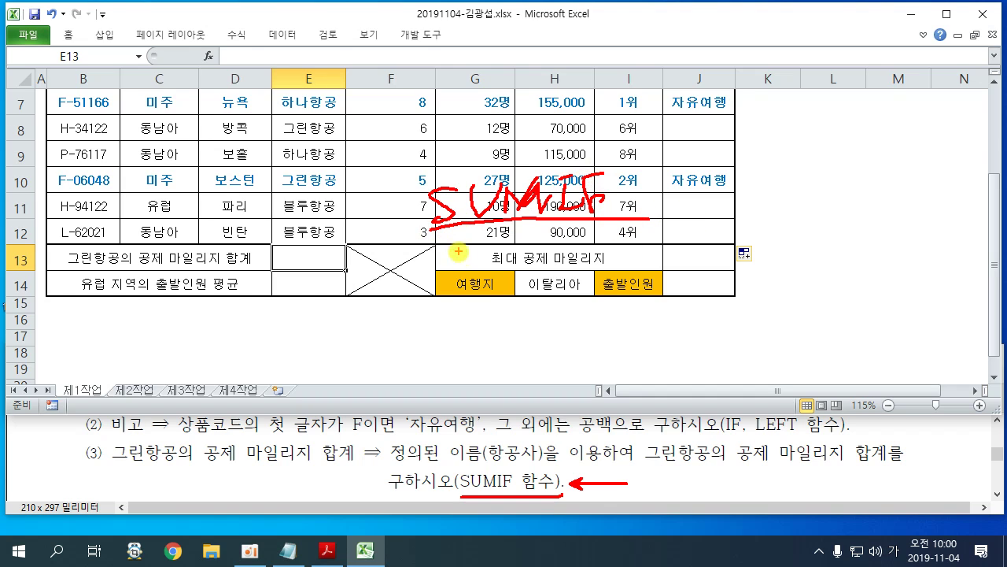
drag(603, 224, 610, 276)
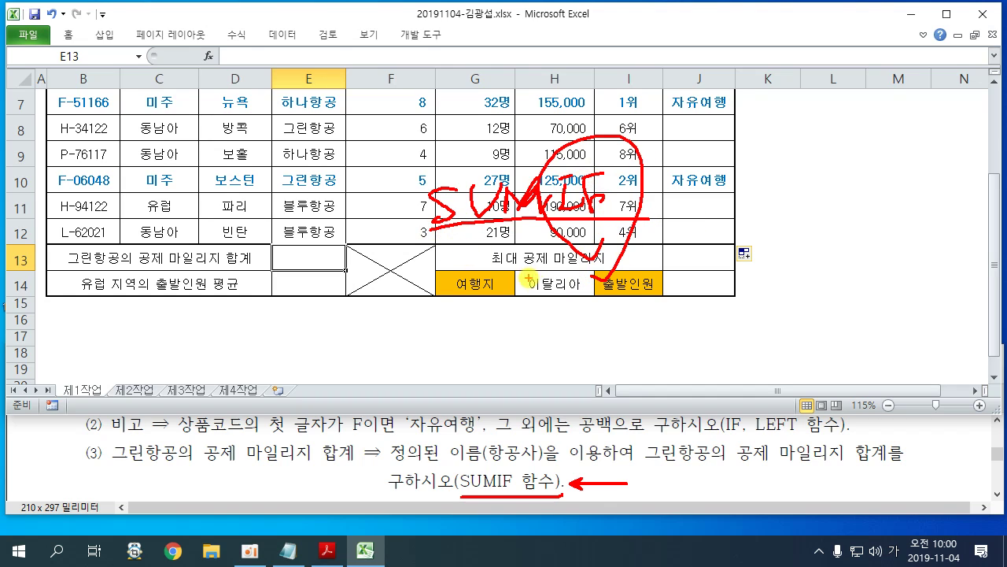
mouse_move(613, 117)
mouse_down()
mouse_move(615, 77)
mouse_move(622, 117)
mouse_move(794, 137)
mouse_up()
key(Escape)
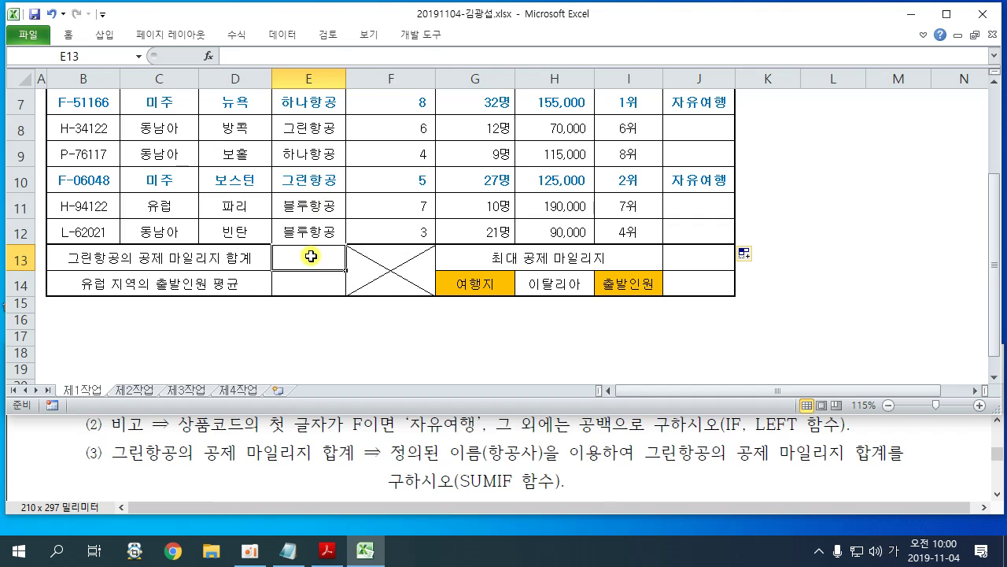
Step: Begin E13's formula as =SUMIF(항공사,E8, using the E5:E12 range and 그린항공 as criterion
text(=S)
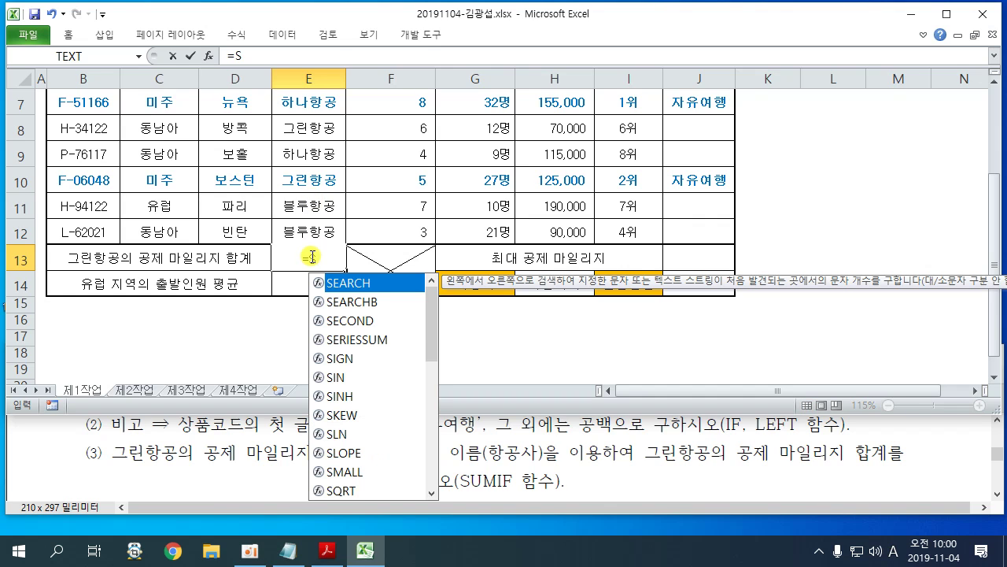
text(UM)
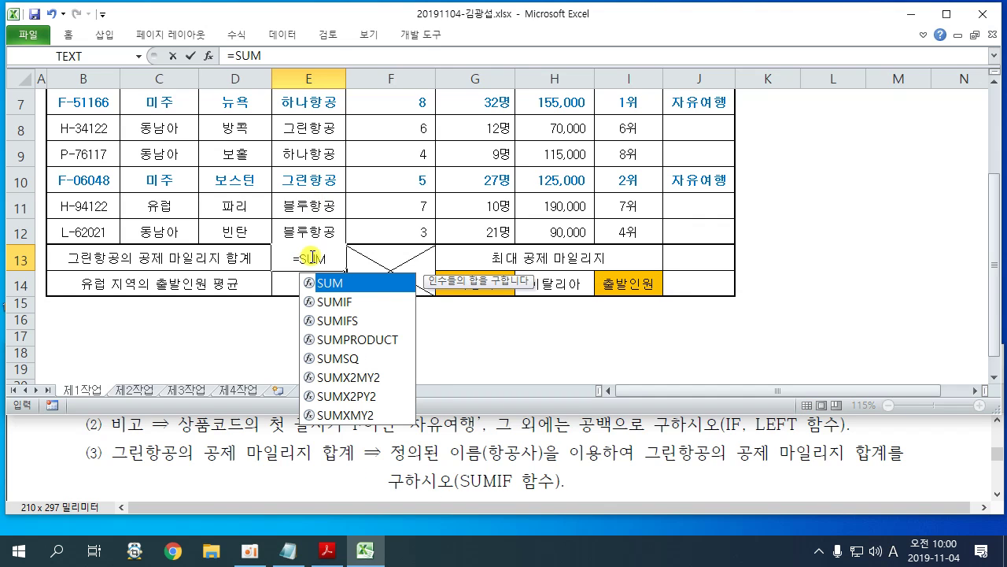
double_click(326, 302)
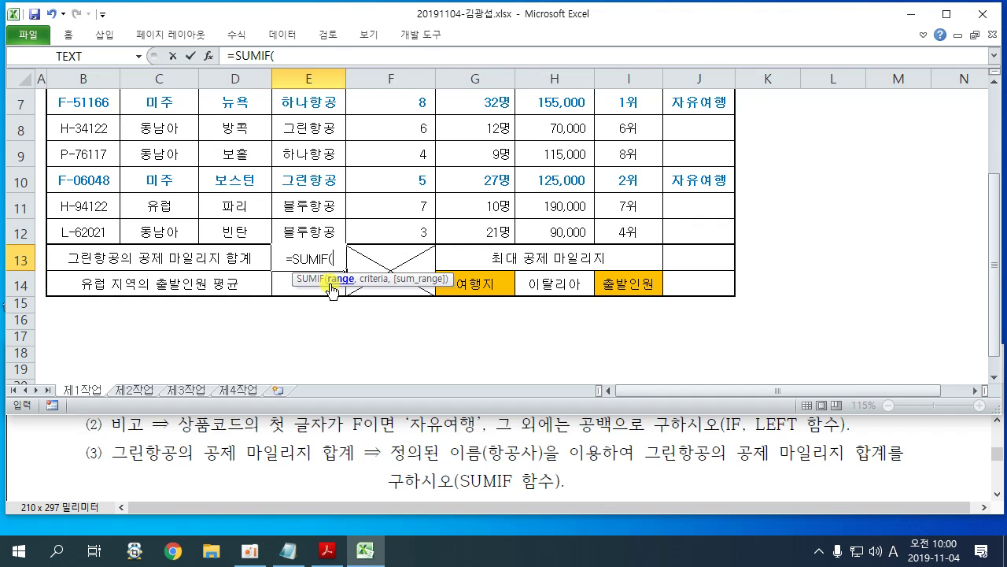
scroll(331, 290, up, 2)
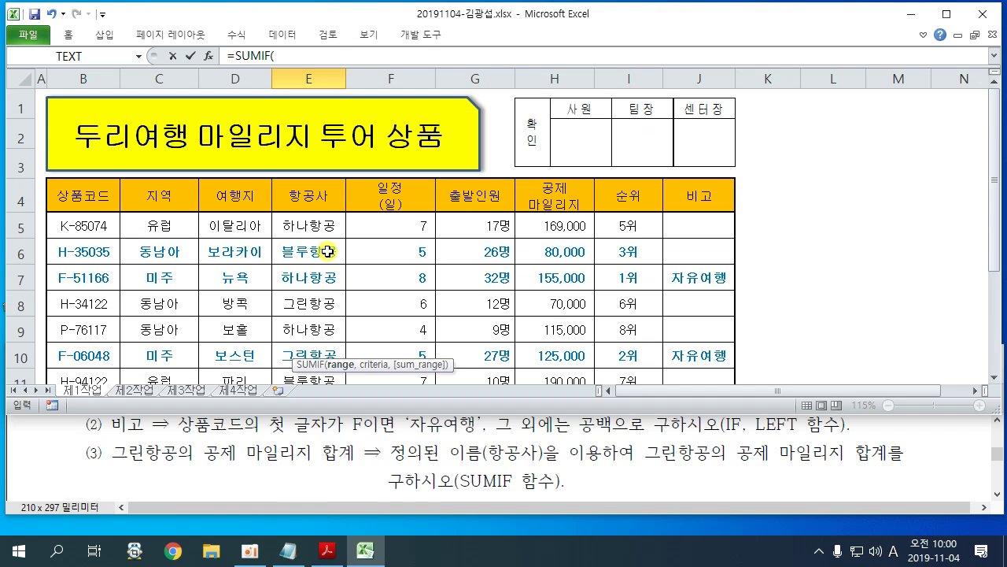
scroll(402, 288, down, 1)
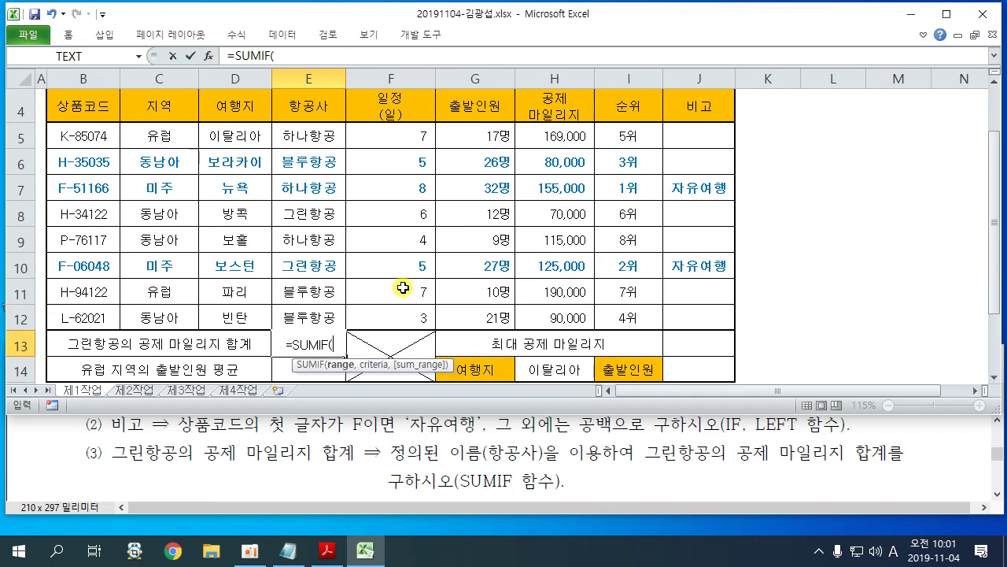
click(309, 136)
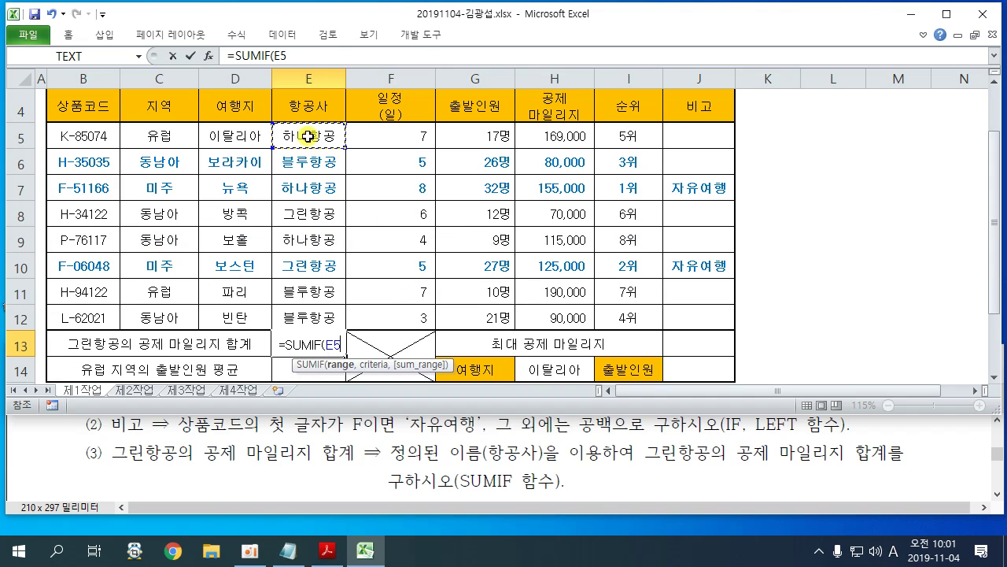
drag(309, 137, 333, 324)
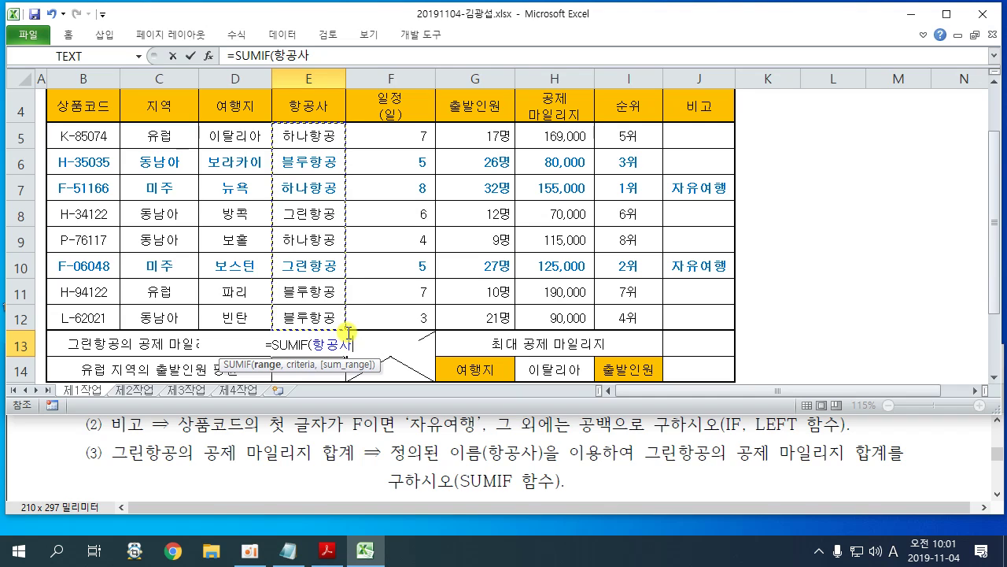
text(,)
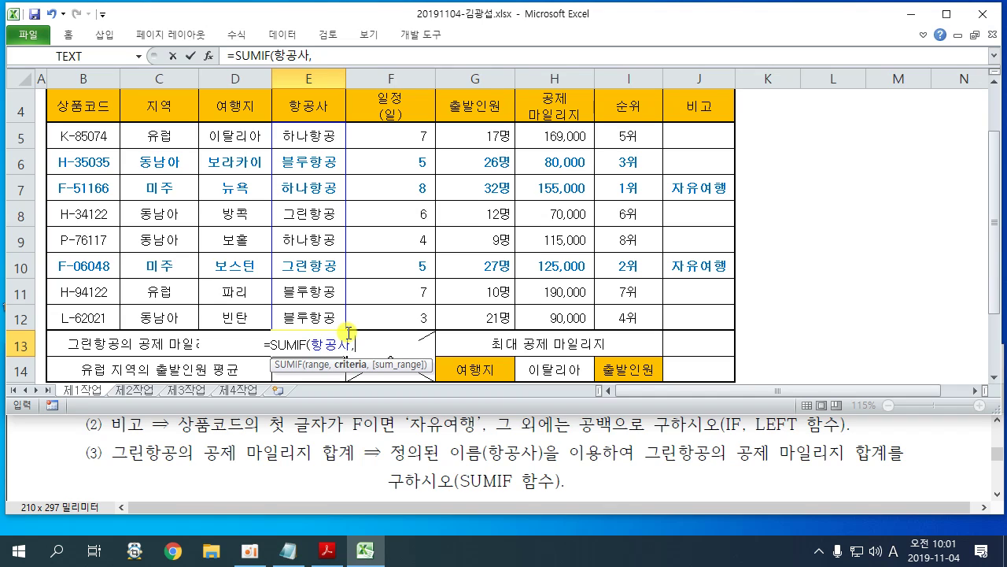
click(321, 217)
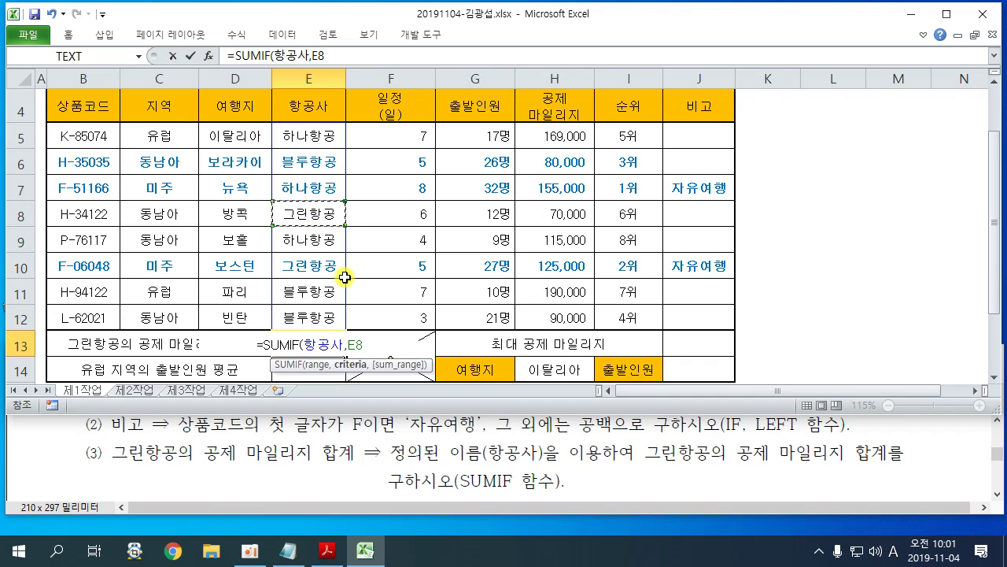
text(,)
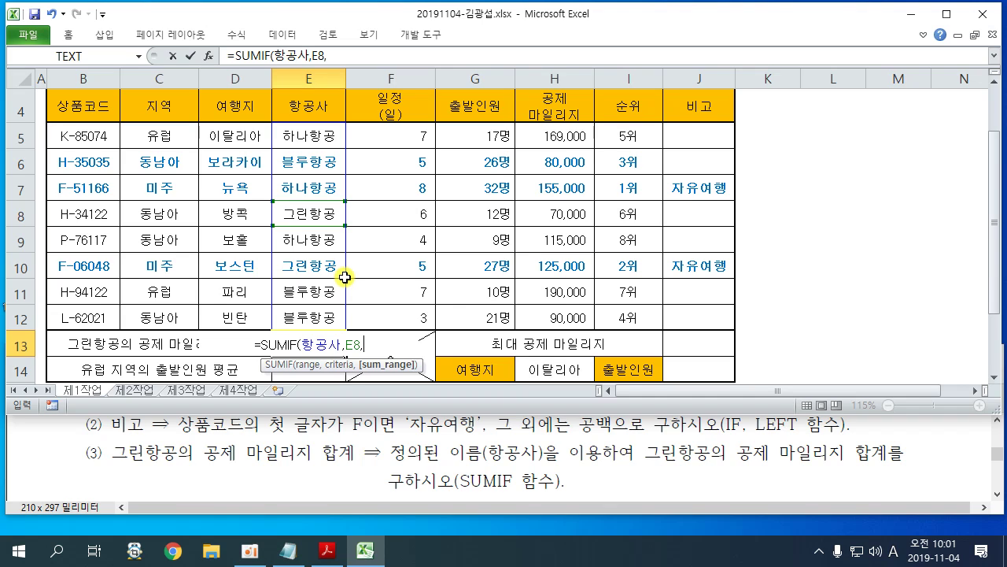
Step: Complete E13 as =SUMIF(항공사,E8,H5:H12), copying the formula text before entering it
drag(561, 135, 560, 318)
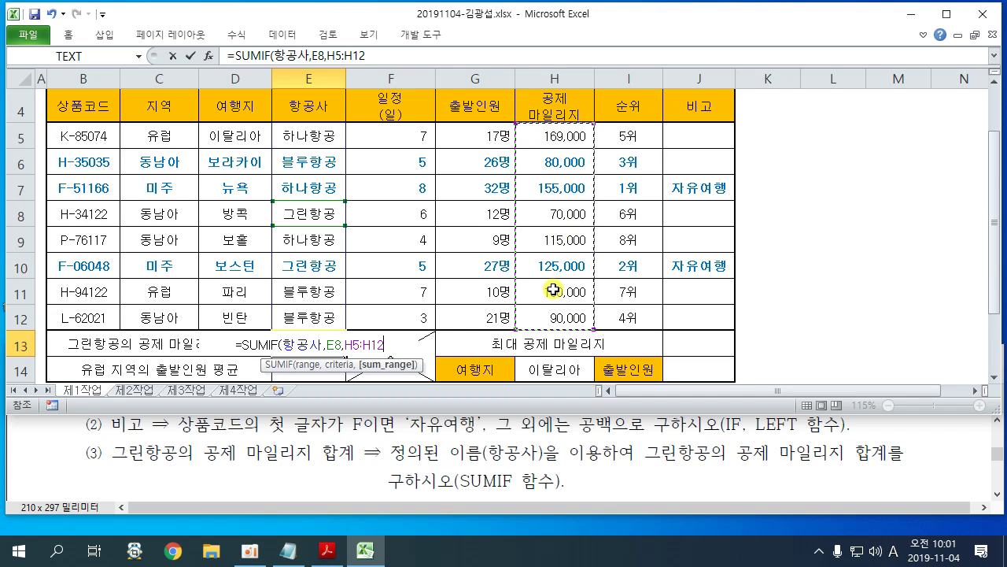
text())
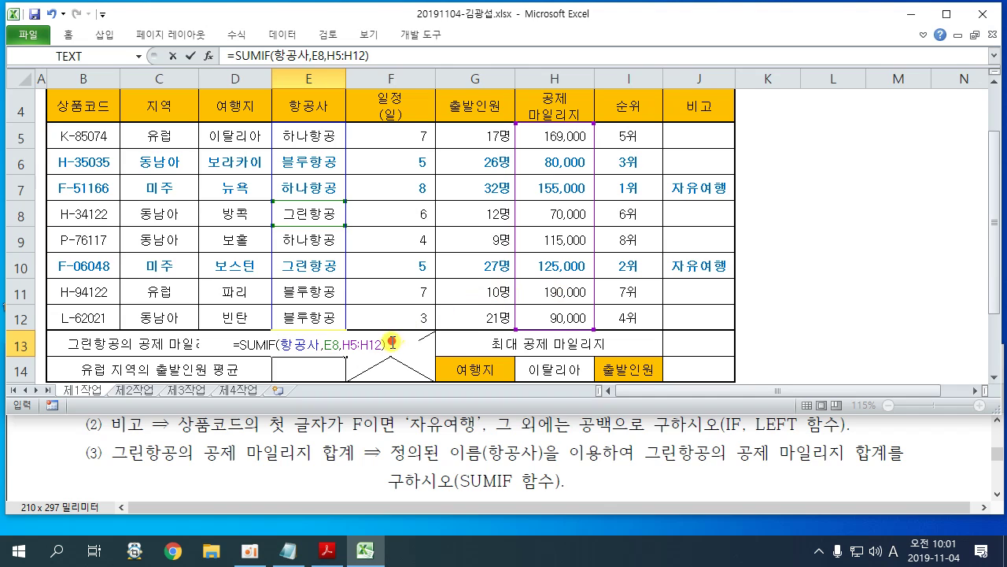
drag(394, 344, 224, 343)
key(ctrl+c)
key(Return)
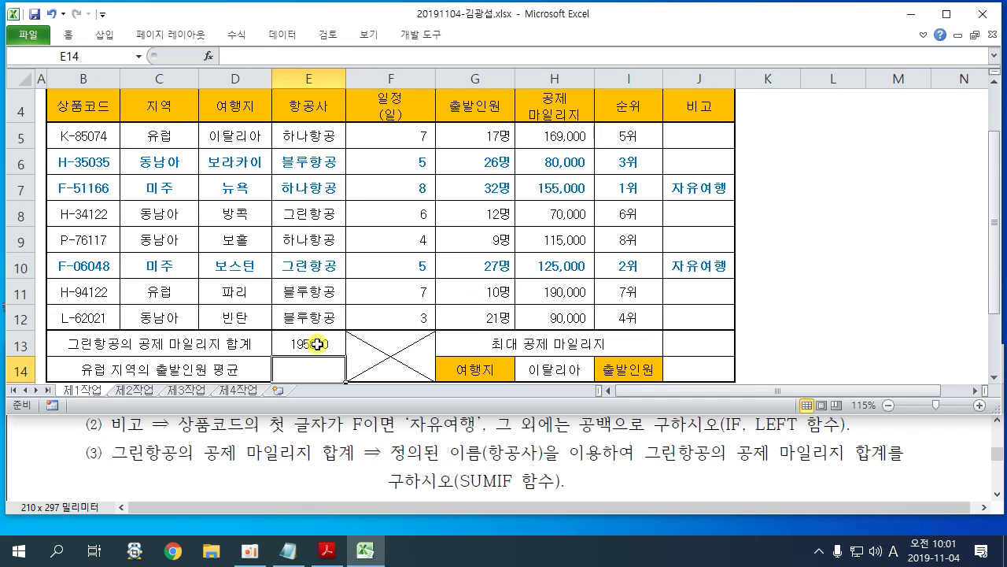
Step: Paste the SUMIF formula into the Notepad notes and highlight its E8 criterion
click(288, 550)
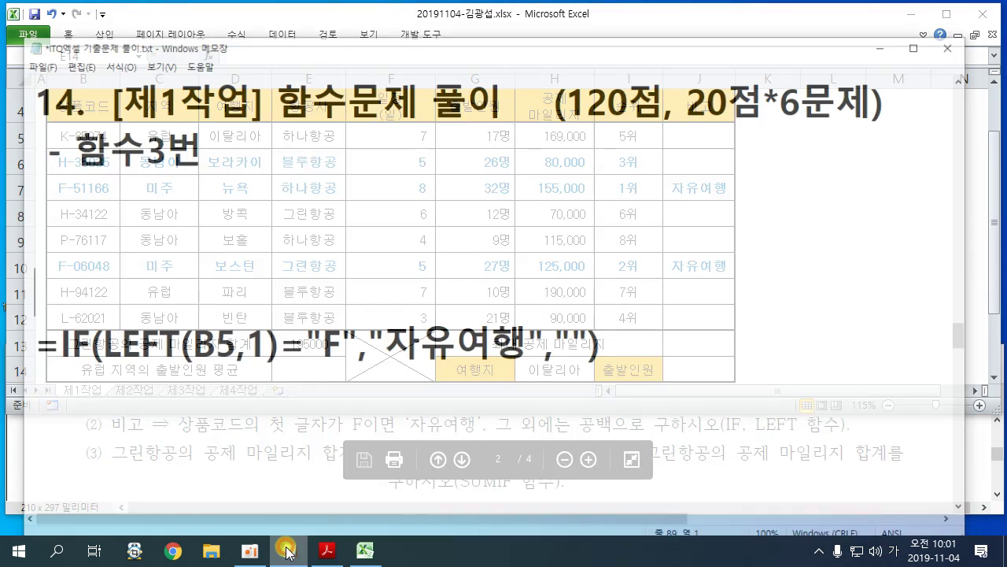
click(133, 164)
key(ctrl+v)
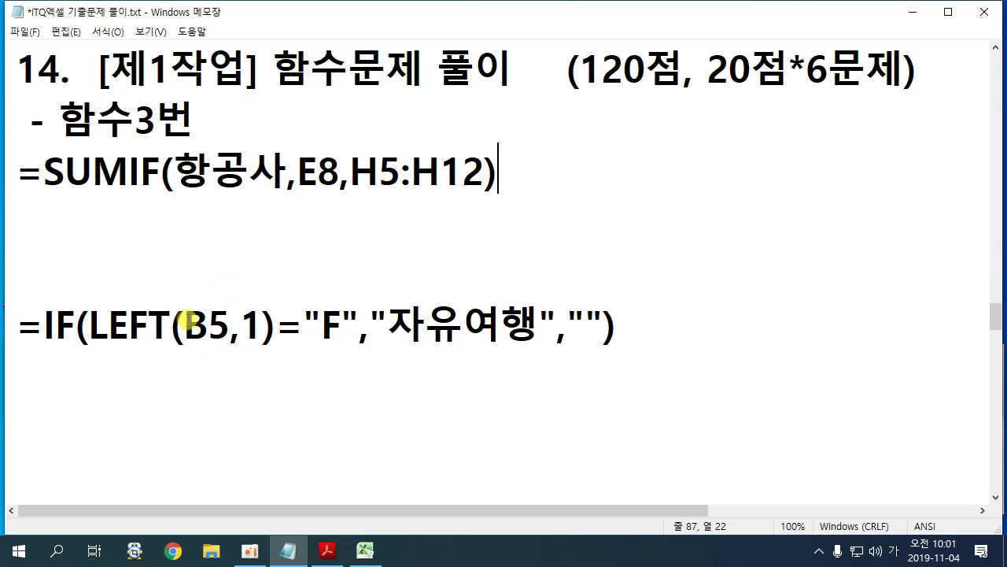
mouse_move(292, 173)
mouse_down()
mouse_move(341, 171)
mouse_move(296, 172)
mouse_up()
click(354, 184)
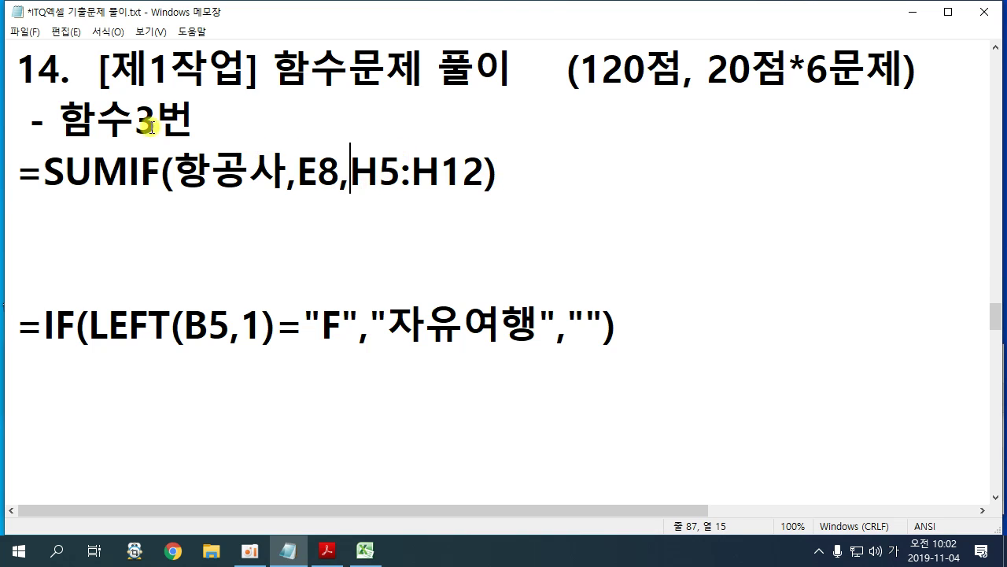
Step: Renumber the heading from 함수3번 to 함수4번 and add blank lines below it
drag(157, 127, 137, 126)
text(4)
click(217, 126)
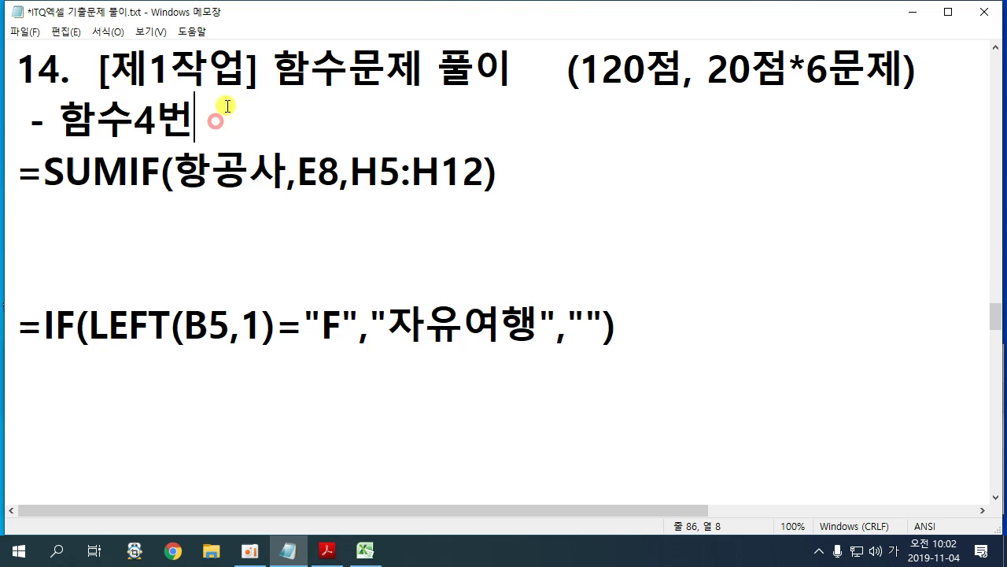
key(Return)
key(Return)
key(Return)
Step: Hide the notes and move the task PDF window lower to uncover rows 13-14
click(913, 12)
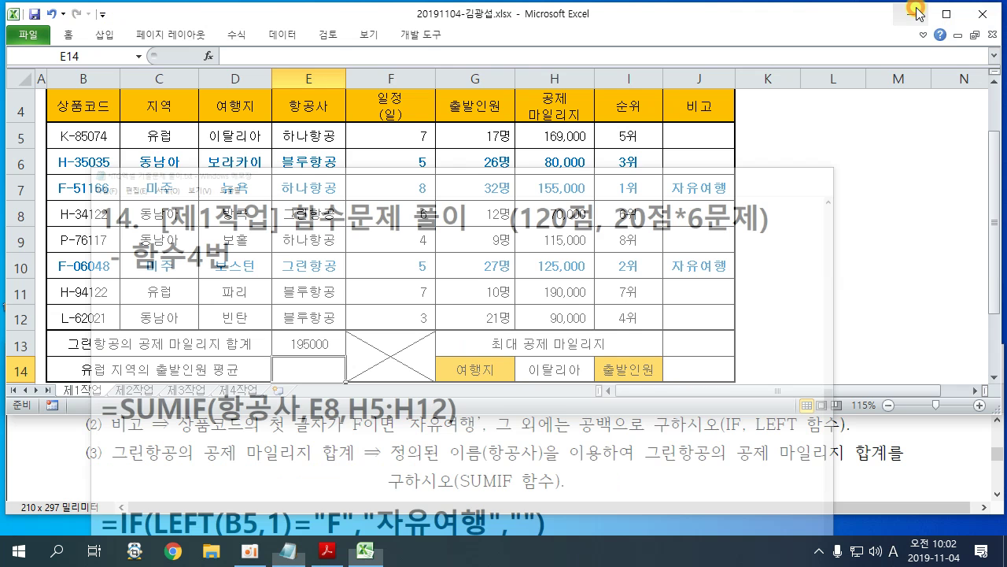
click(990, 430)
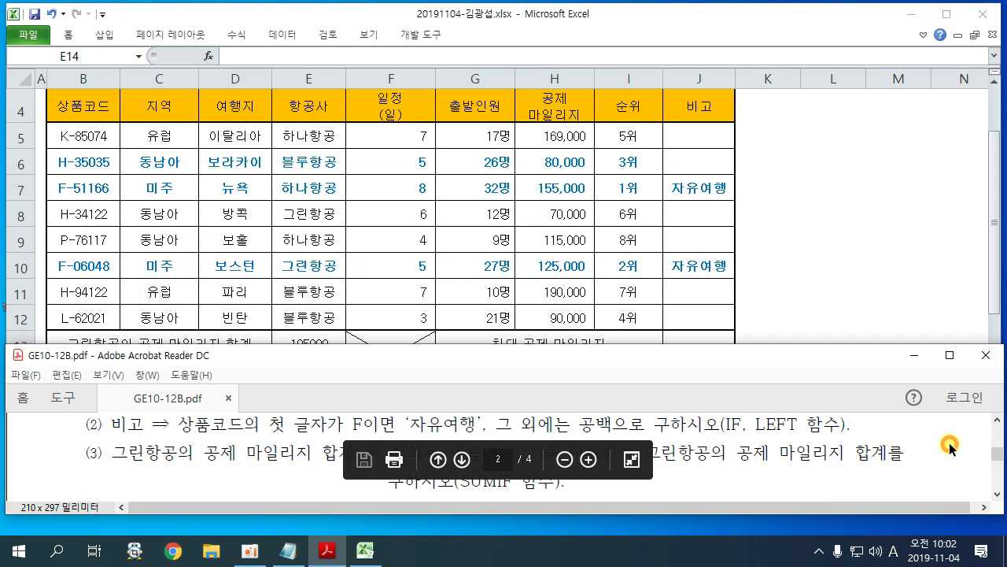
scroll(968, 441, down, 5)
scroll(949, 446, up, 2)
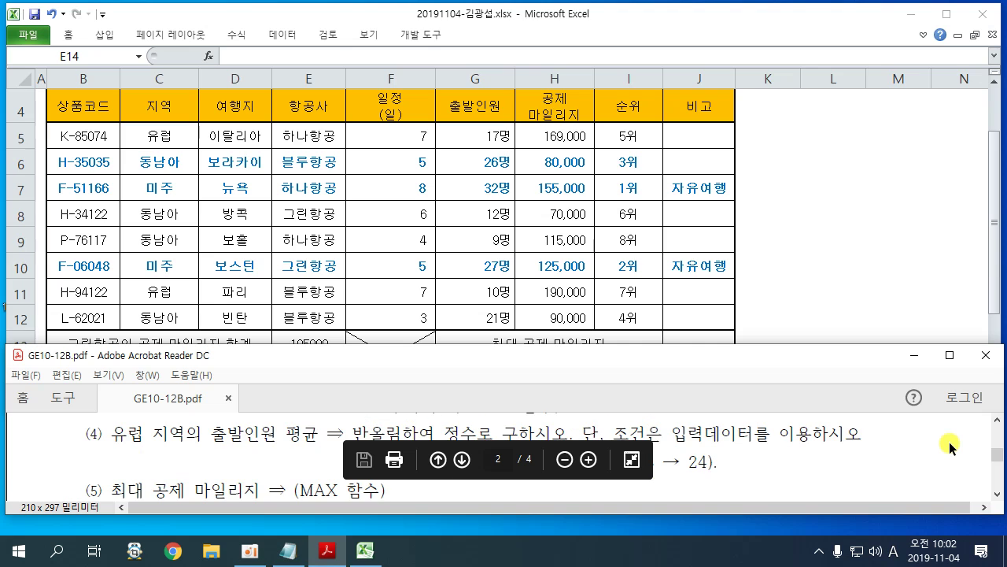
click(842, 279)
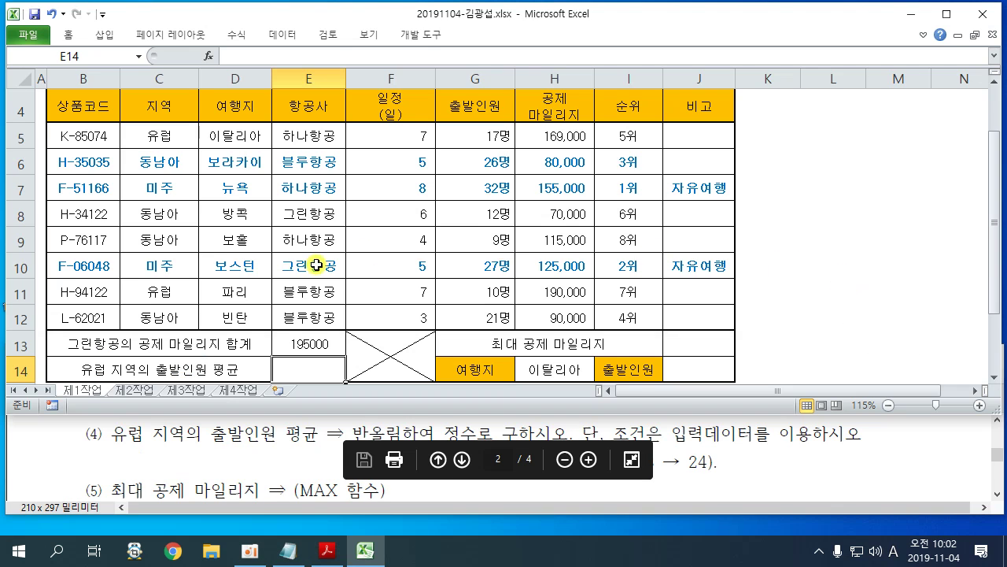
click(255, 458)
drag(270, 355, 275, 388)
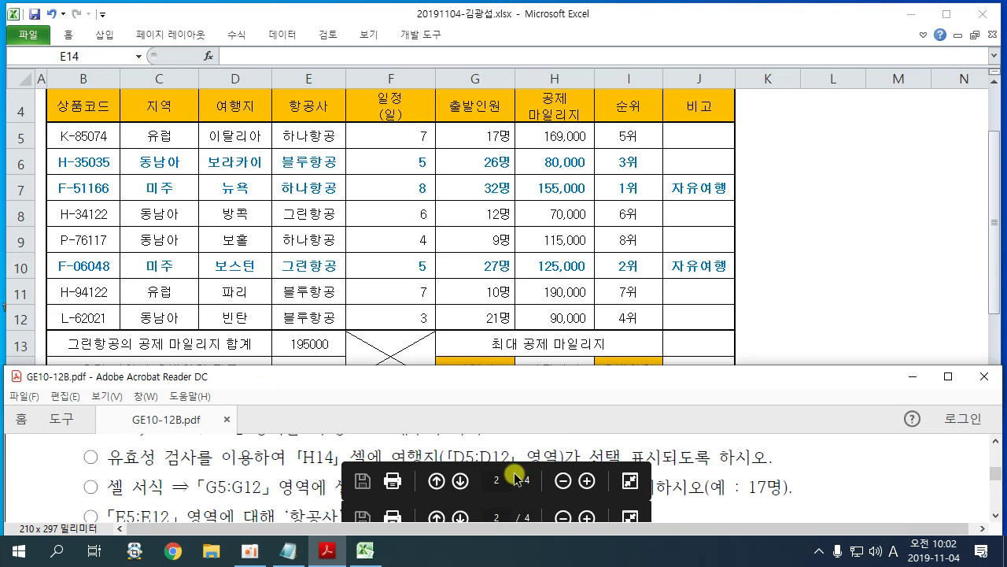
Step: Scroll the PDF to task (4) and start a formula in E14
scroll(860, 472, down, 10)
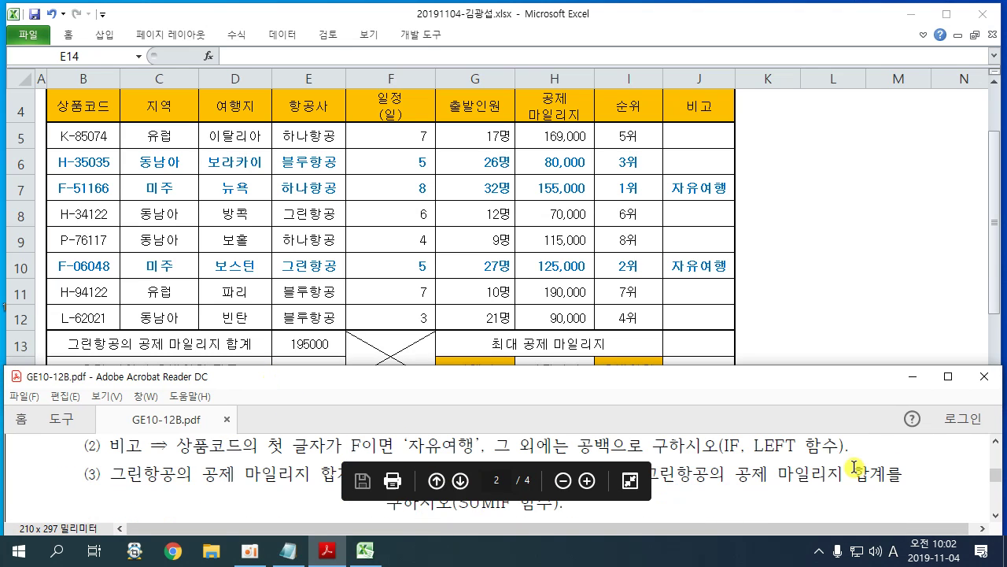
click(795, 353)
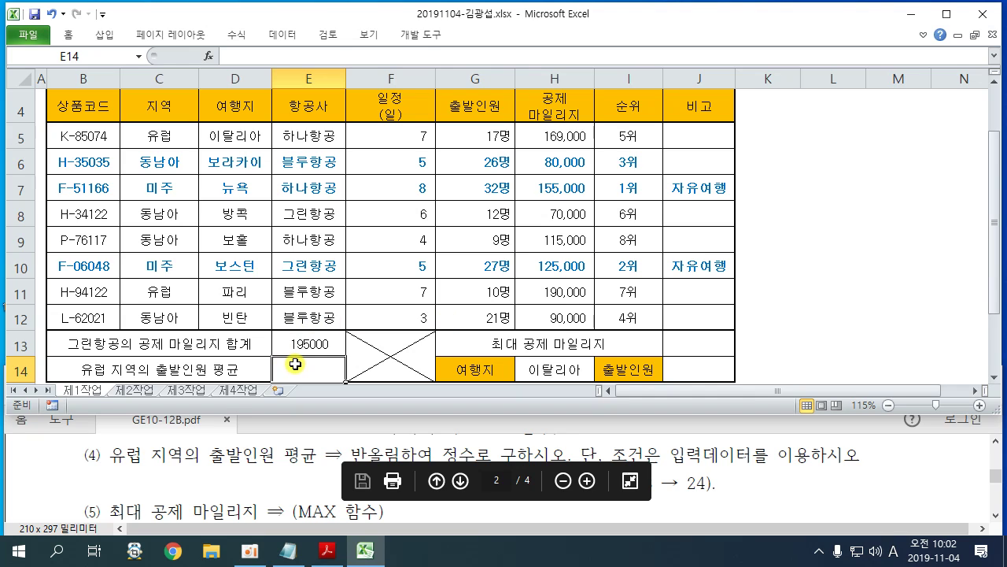
text(=)
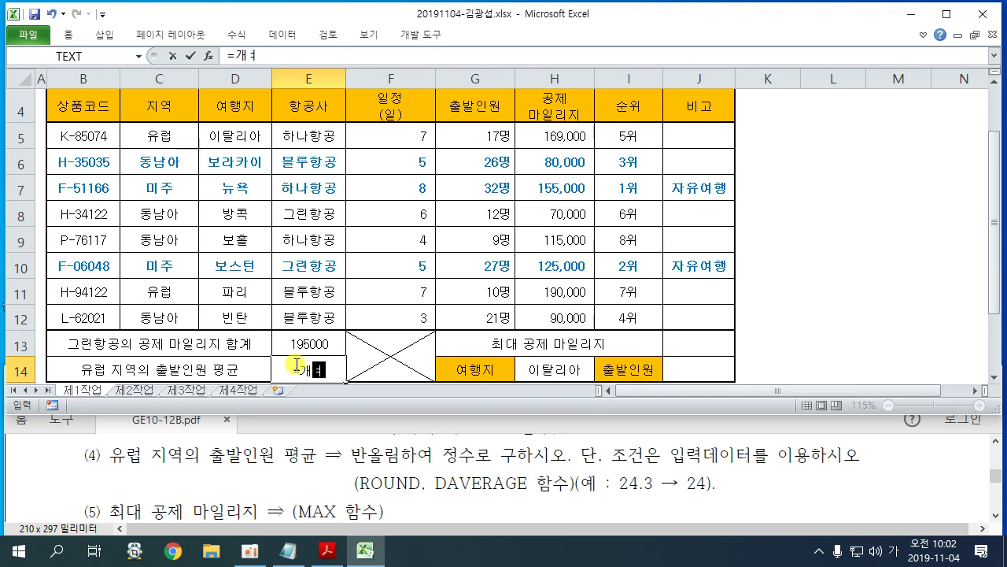
Step: Type =ROUND( in E14 and insert DAVERAGE from the autocomplete list
text(ROUND)
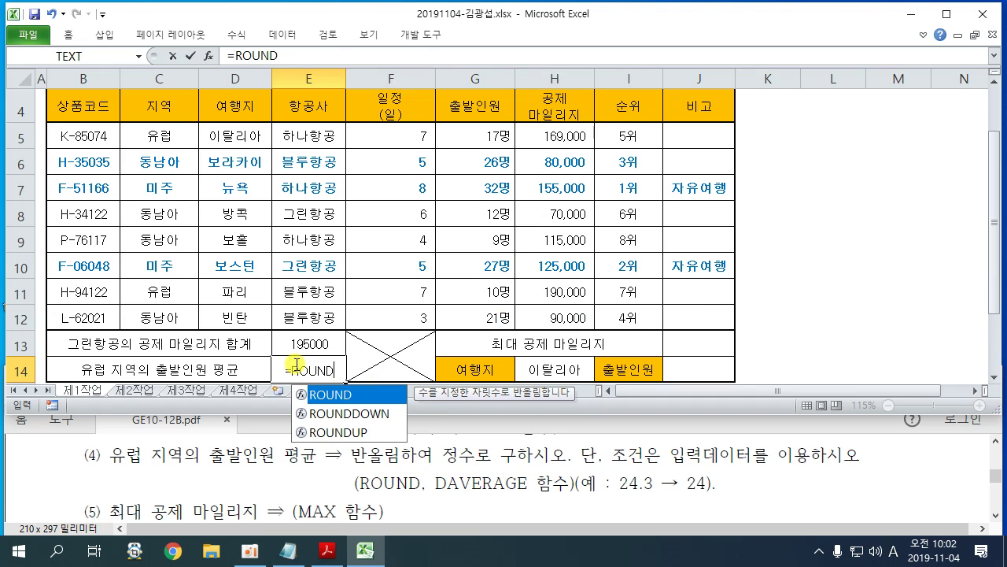
text(()
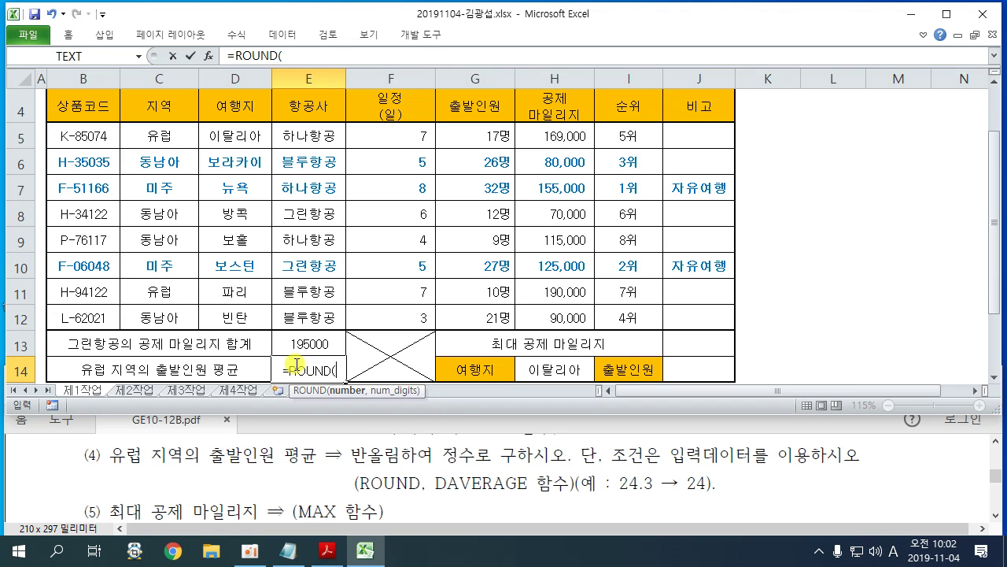
text(DAV)
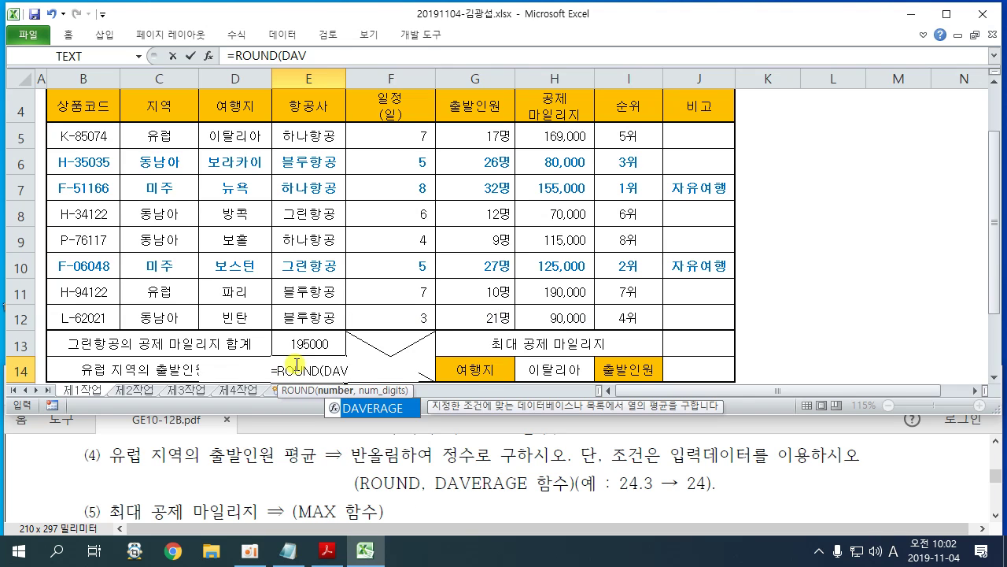
double_click(378, 408)
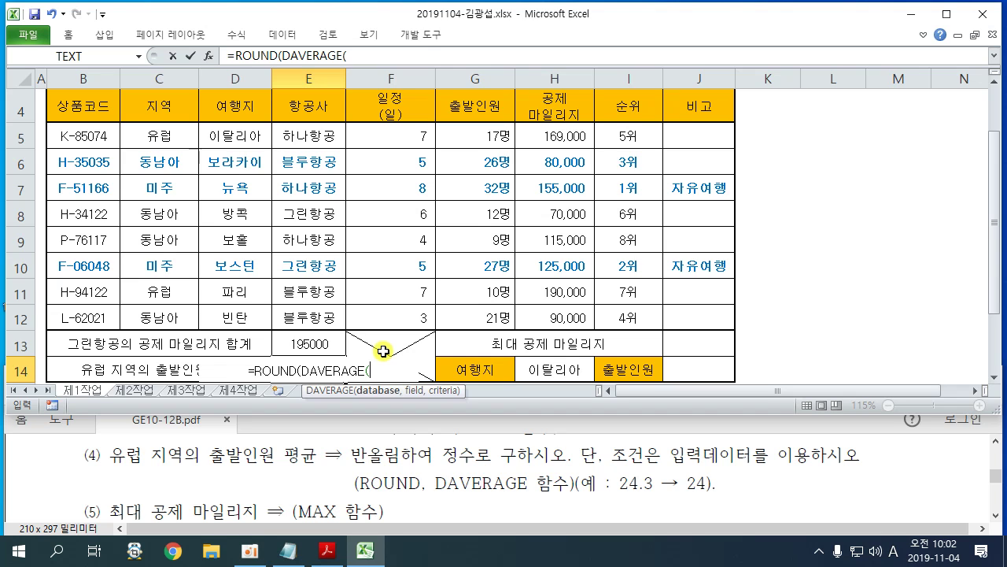
Step: Select the table B4:H12 as the DAVERAGE database range
scroll(383, 352, up, 1)
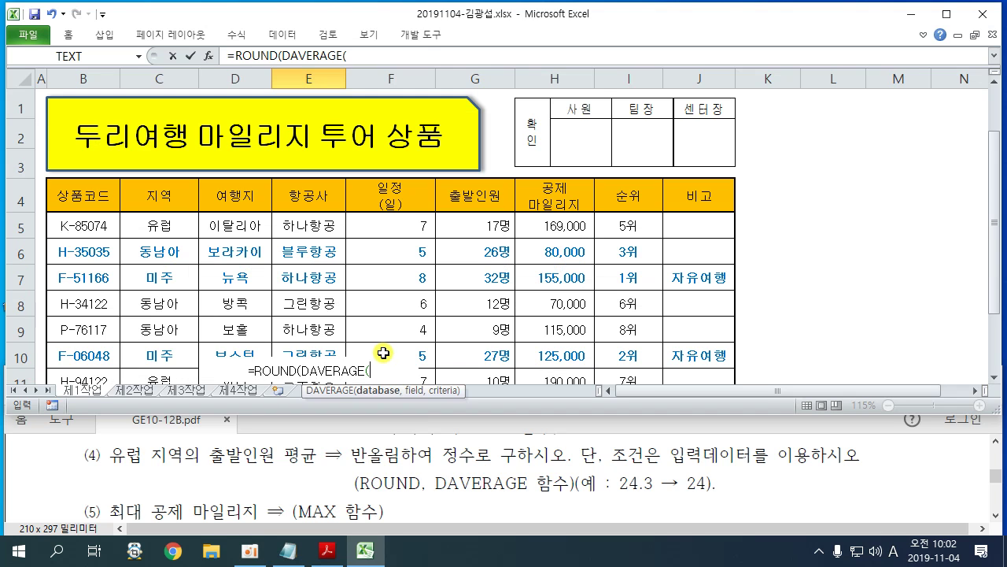
scroll(383, 353, down, 1)
scroll(378, 349, up, 1)
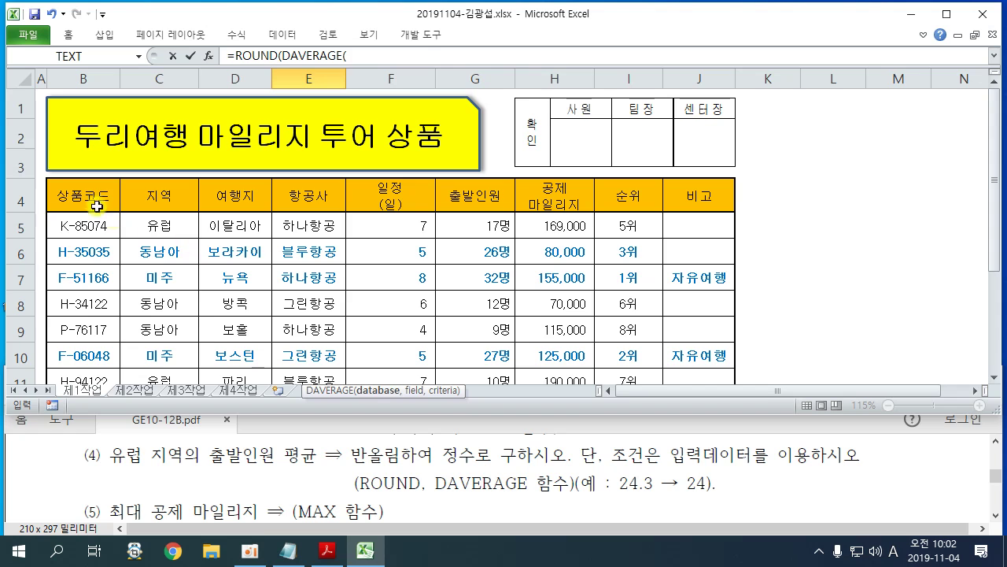
drag(85, 197, 555, 315)
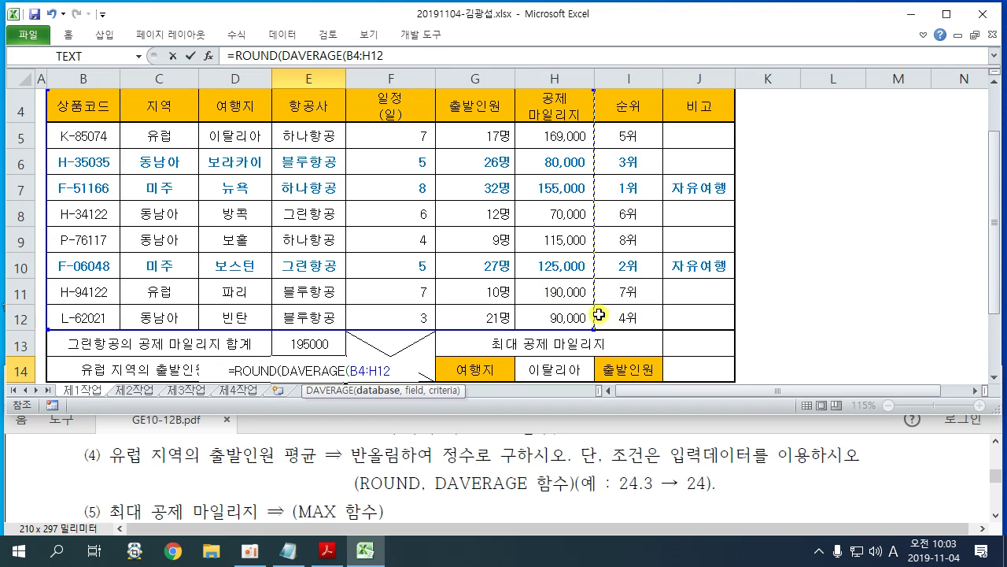
text(,)
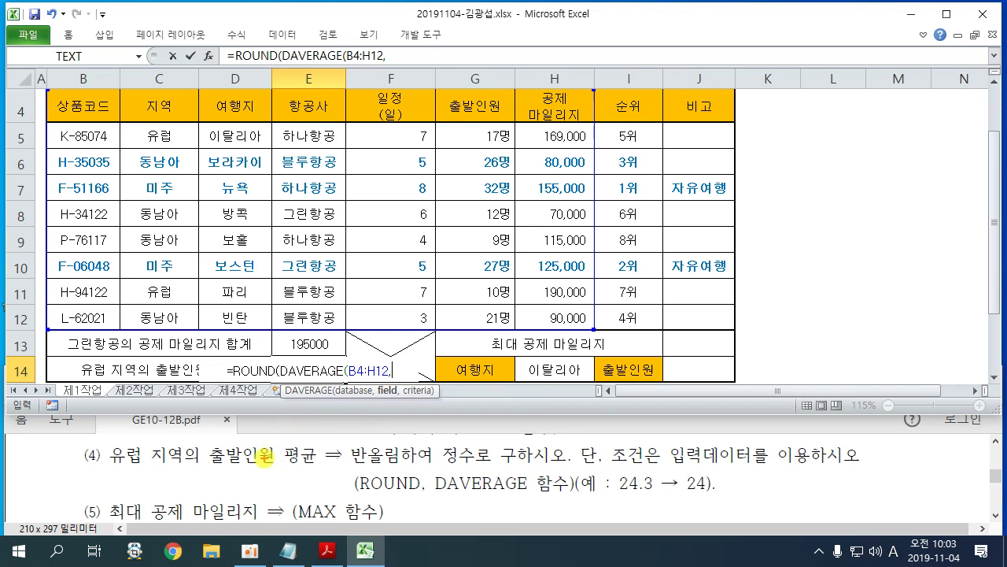
Step: Mark 출발인원 평균 in the task and choose the 출발인원 header G4 as the field
drag(211, 473, 318, 473)
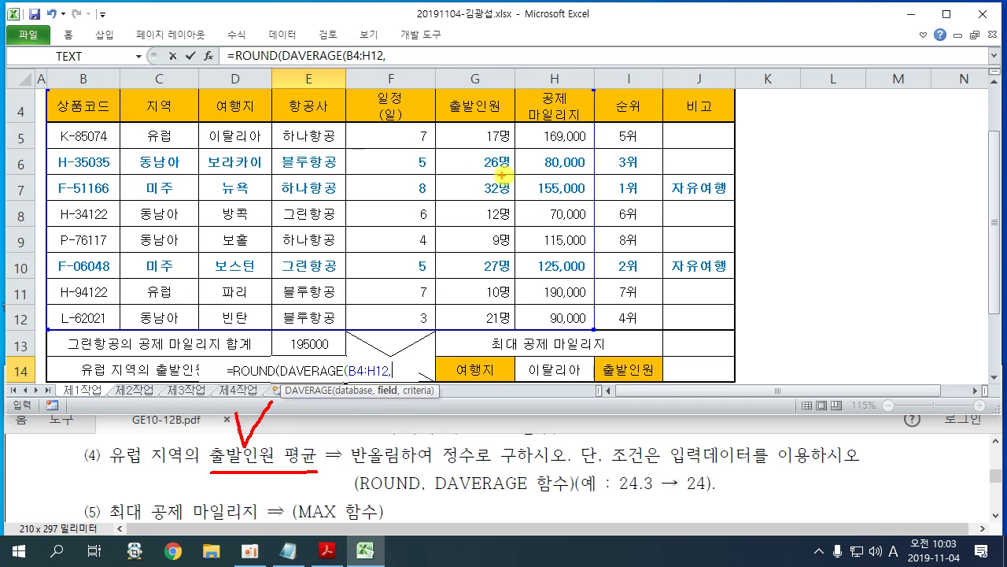
mouse_move(432, 86)
mouse_down()
mouse_move(512, 124)
mouse_move(494, 117)
mouse_up()
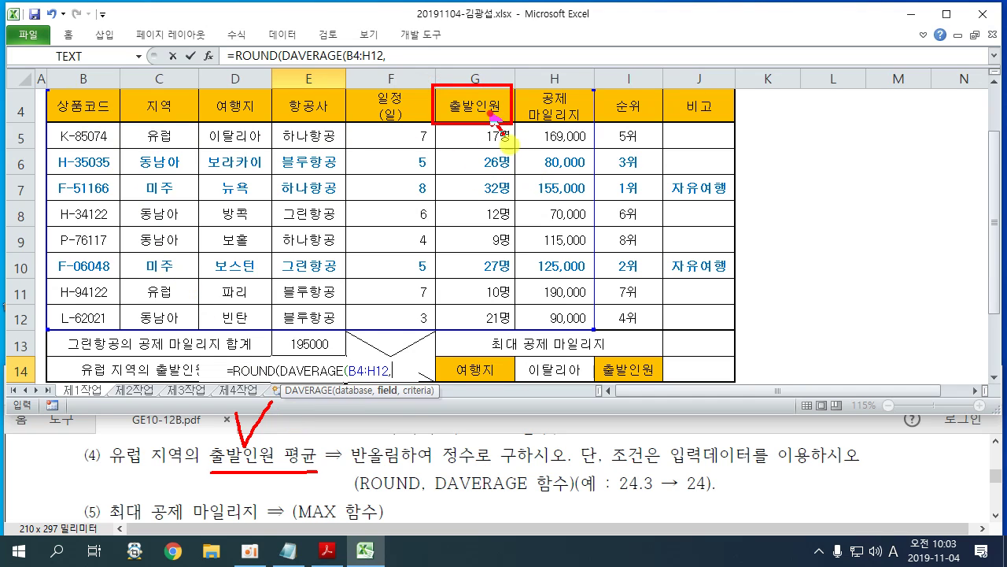
click(491, 103)
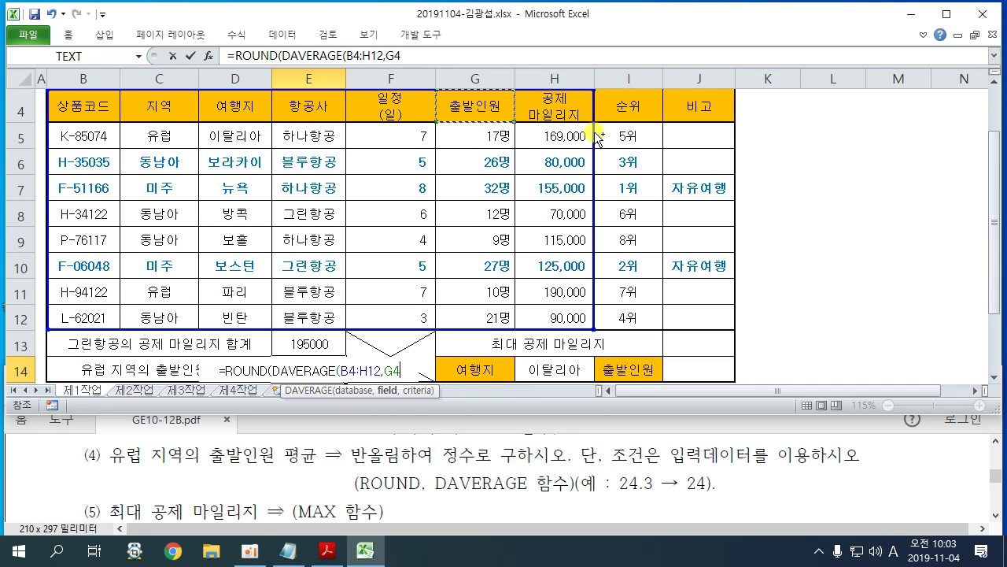
Step: Annotate the header cells B4:G4 with the pen, clear the marks, and add a comma after G4
drag(85, 94, 109, 49)
drag(173, 101, 179, 53)
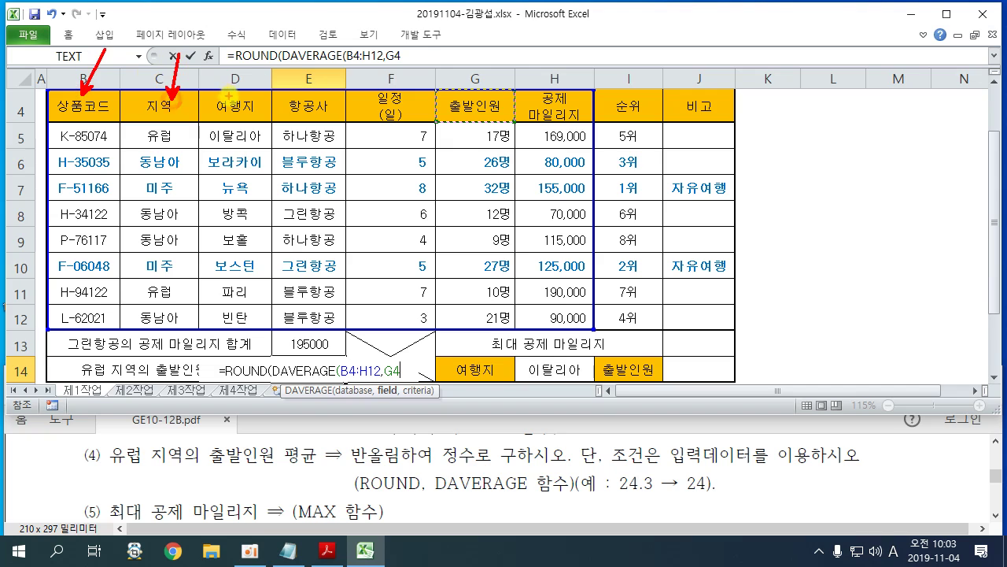
drag(228, 90, 229, 66)
drag(293, 89, 293, 60)
drag(364, 101, 367, 57)
drag(467, 92, 480, 69)
mouse_move(499, 14)
mouse_down()
mouse_move(498, 57)
mouse_move(480, 47)
mouse_up()
drag(384, 378, 411, 383)
key(Escape)
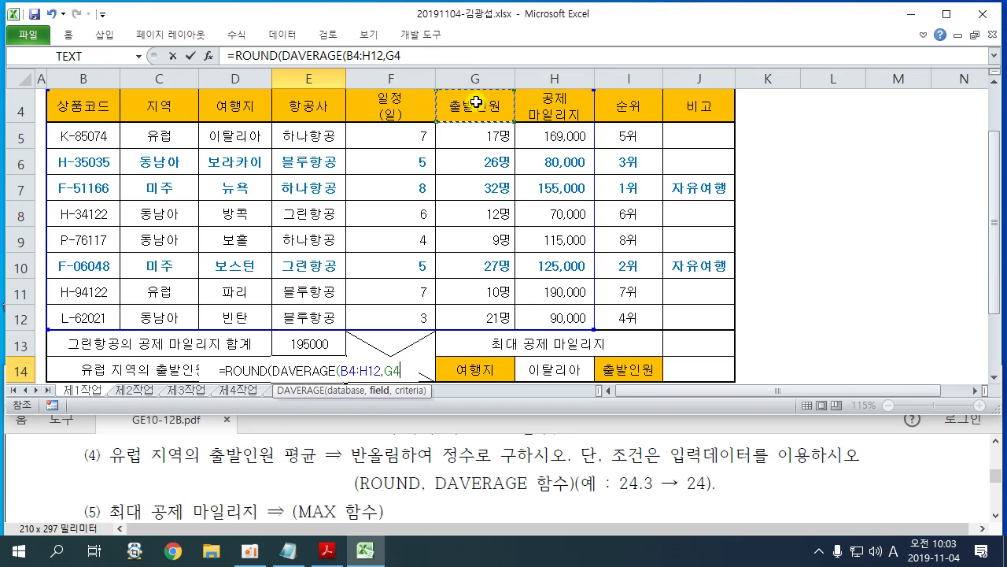
text(,)
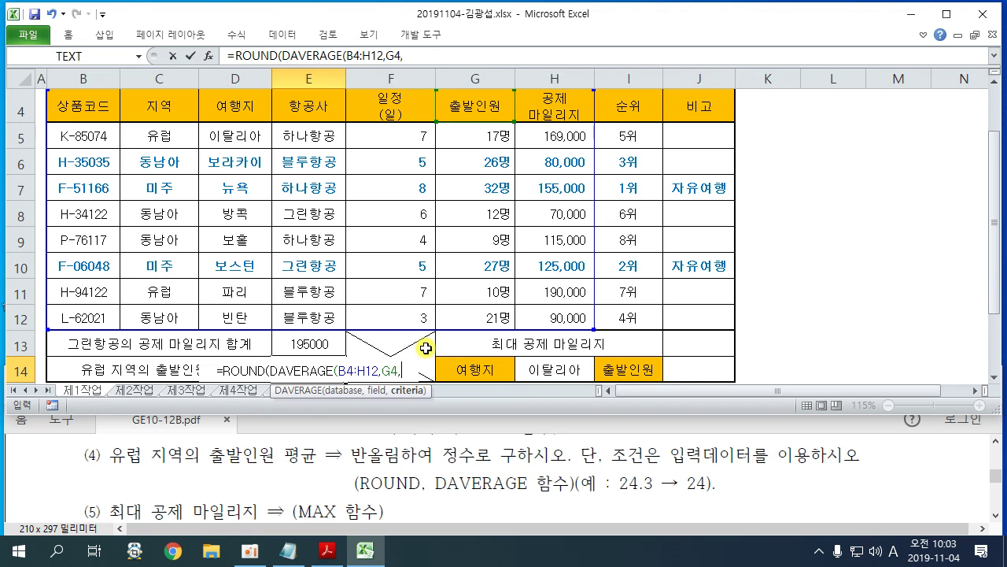
Step: Add C4:C5 as the Europe criteria, close DAVERAGE, and annotate the rounding example and headers
drag(162, 99, 161, 134)
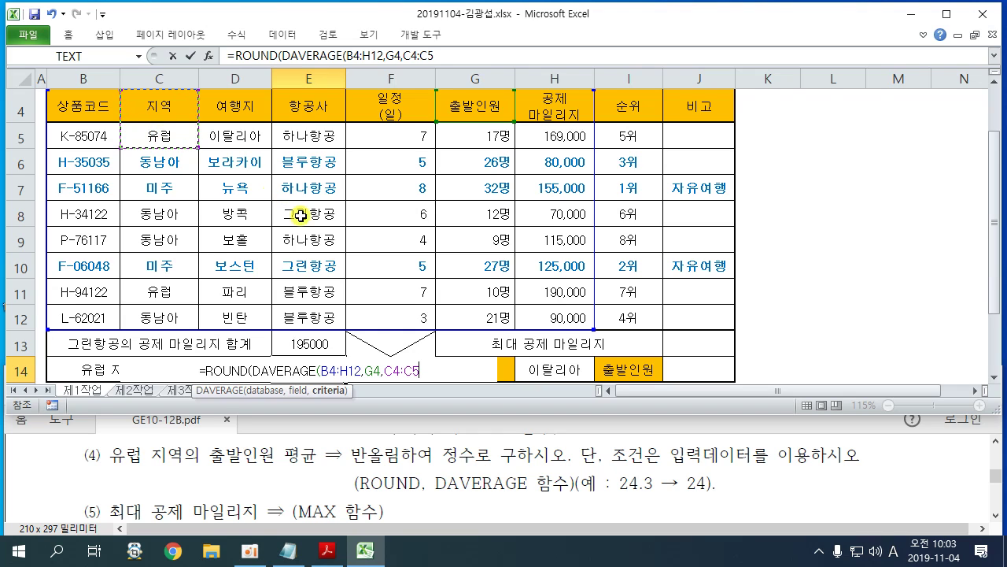
text())
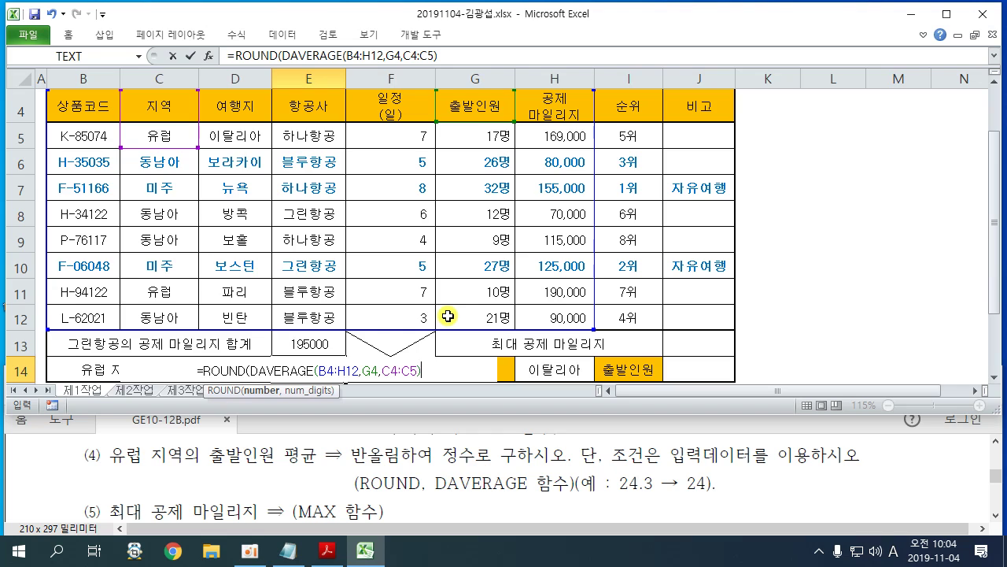
text(,)
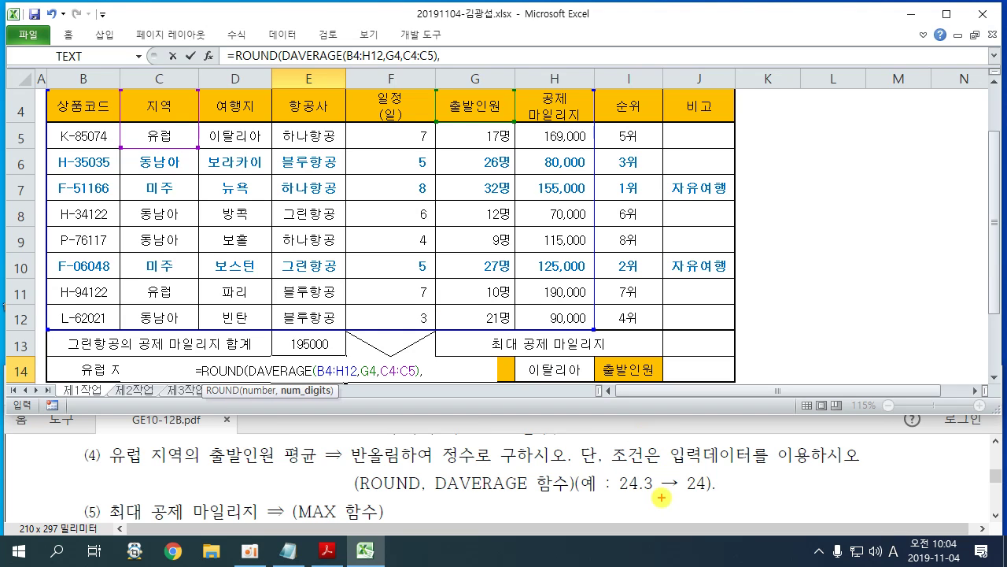
drag(665, 497, 714, 492)
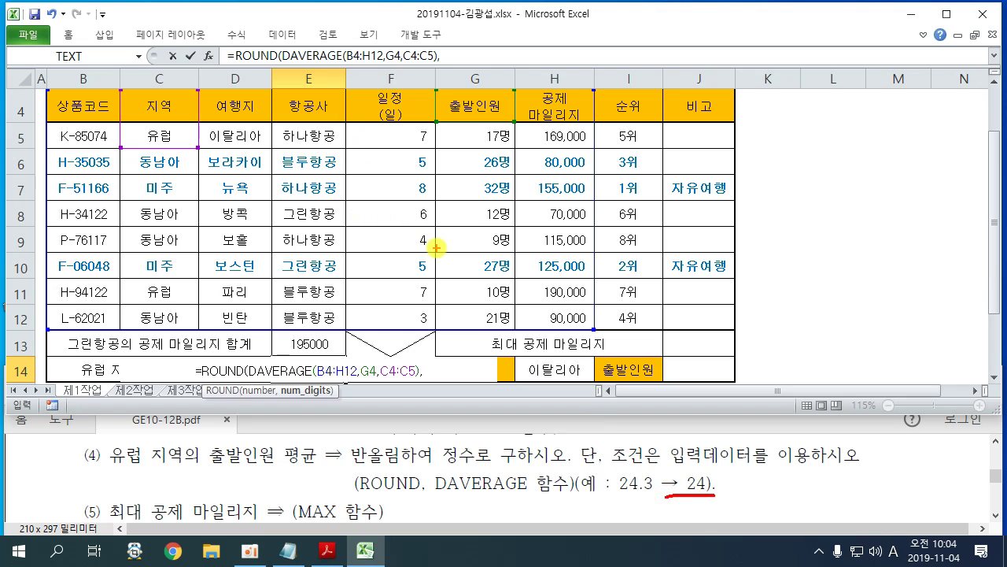
drag(358, 107, 355, 158)
mouse_move(389, 112)
mouse_down()
mouse_move(409, 112)
mouse_move(423, 184)
mouse_up()
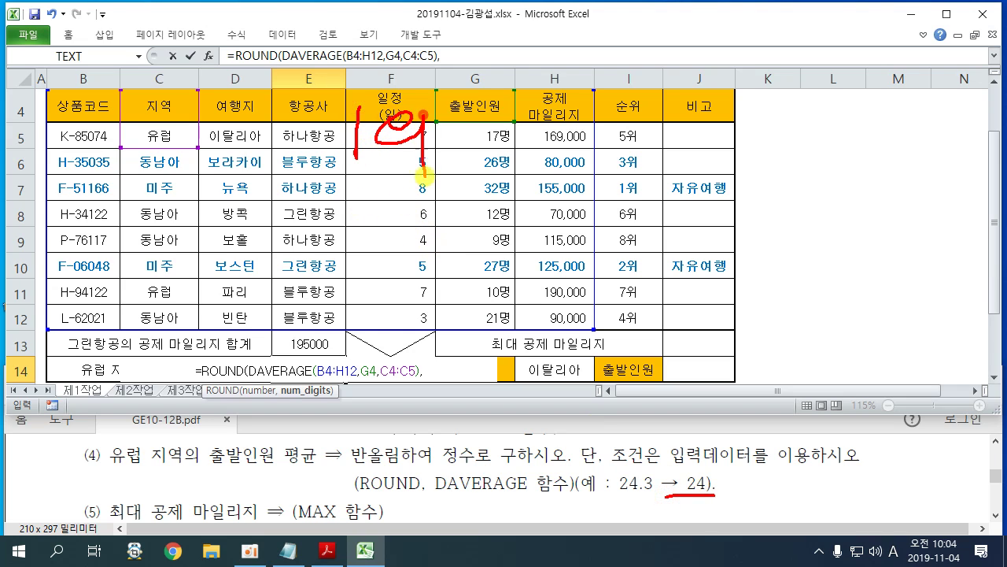
drag(445, 101, 516, 161)
mouse_move(543, 92)
mouse_down()
mouse_move(568, 135)
mouse_move(554, 170)
mouse_up()
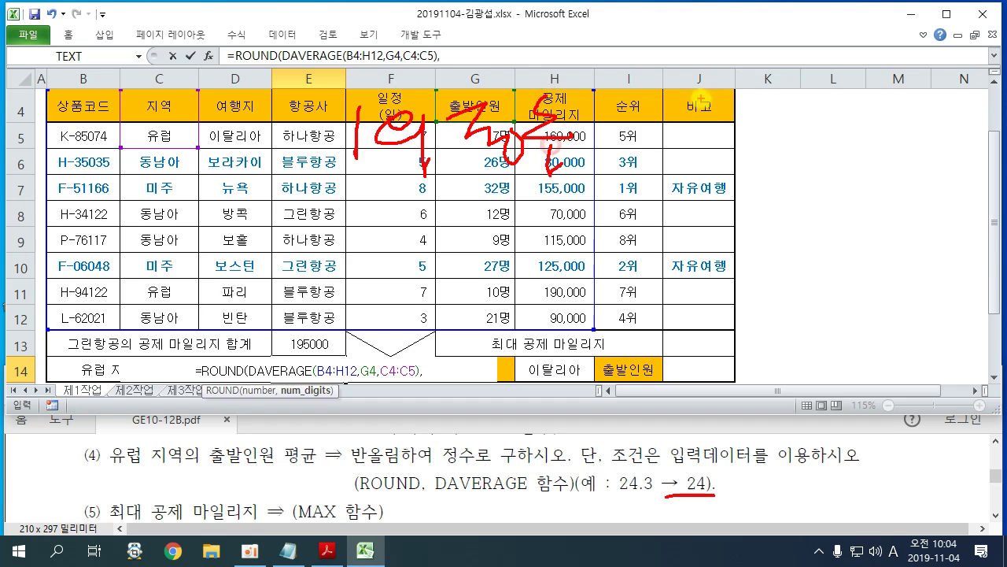
mouse_move(697, 99)
mouse_down()
mouse_move(740, 79)
mouse_move(754, 157)
mouse_up()
drag(818, 16, 779, 79)
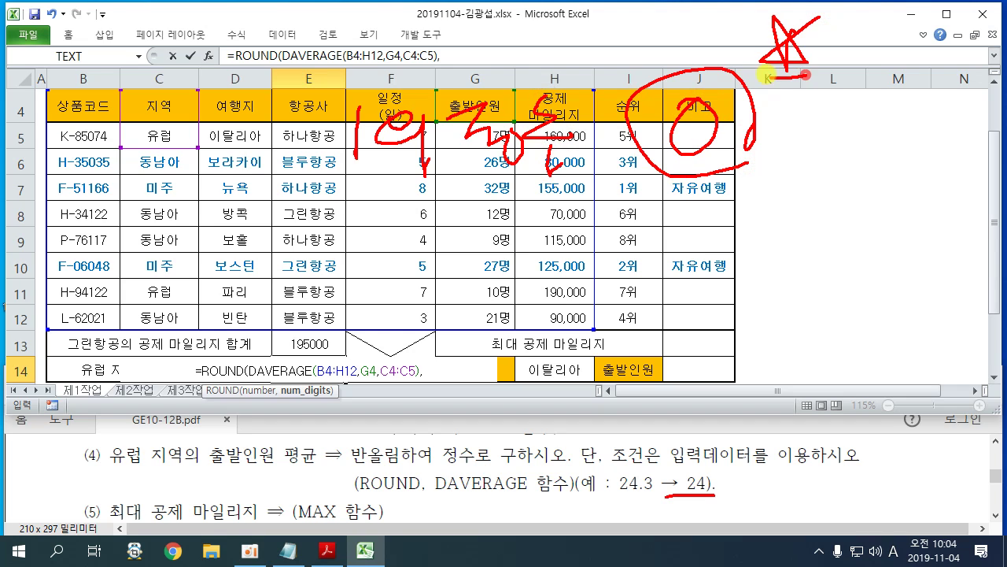
drag(760, 20, 819, 39)
Step: Sketch explanatory pen notes on rows 8 and columns F-J, box F4:J6, then clear them
drag(356, 191, 350, 232)
drag(376, 193, 398, 202)
drag(471, 201, 495, 229)
drag(615, 215, 660, 213)
drag(686, 196, 686, 245)
mouse_move(361, 276)
mouse_down()
mouse_move(376, 308)
mouse_move(409, 268)
mouse_move(410, 331)
mouse_up()
drag(469, 288, 469, 318)
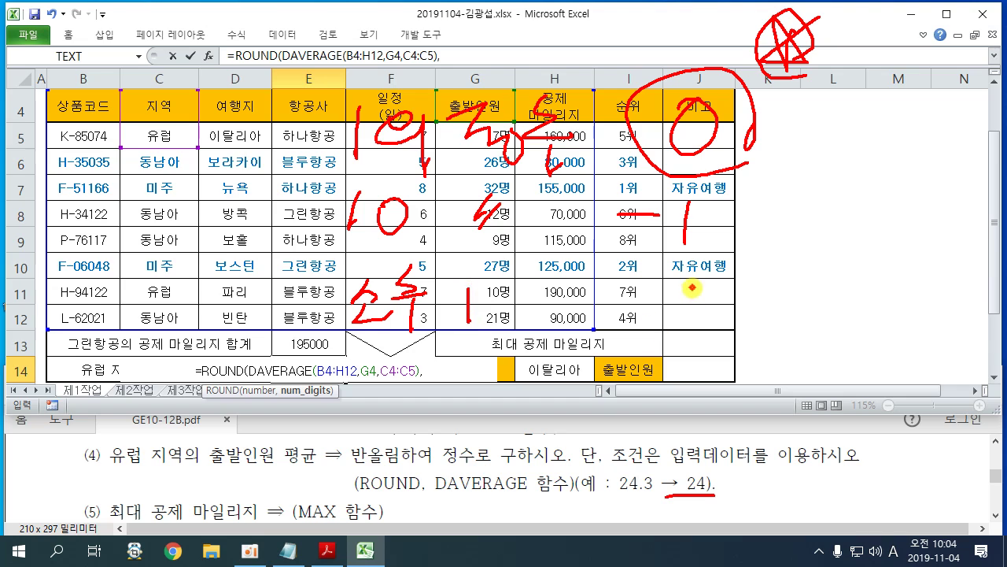
drag(692, 288, 693, 334)
mouse_move(321, 84)
mouse_down()
mouse_move(807, 177)
mouse_move(790, 179)
mouse_up()
click(622, 240)
key(Escape)
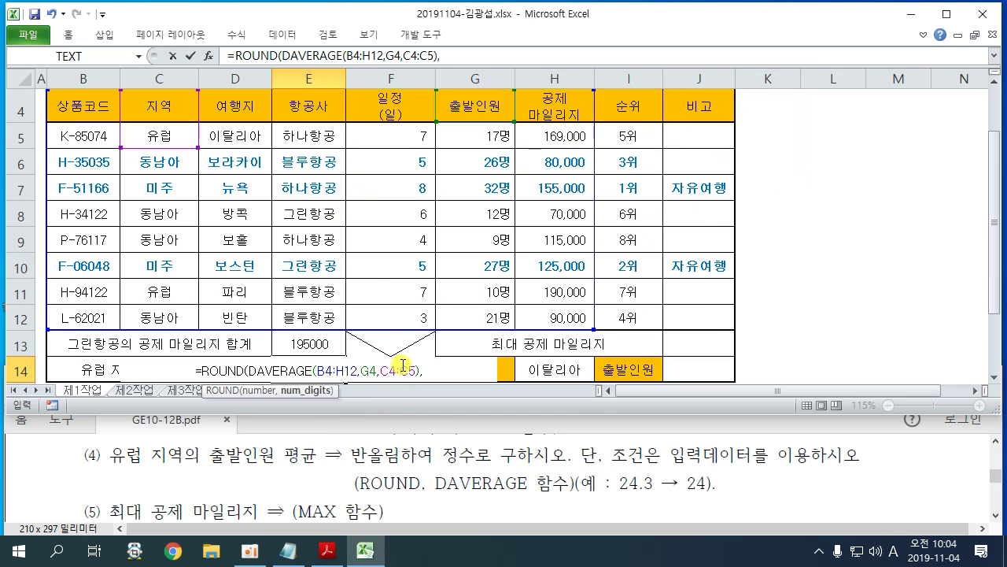
Step: Close ROUND with 0 digits, copy the formula text, and enter it so E14 shows 14
text(0))
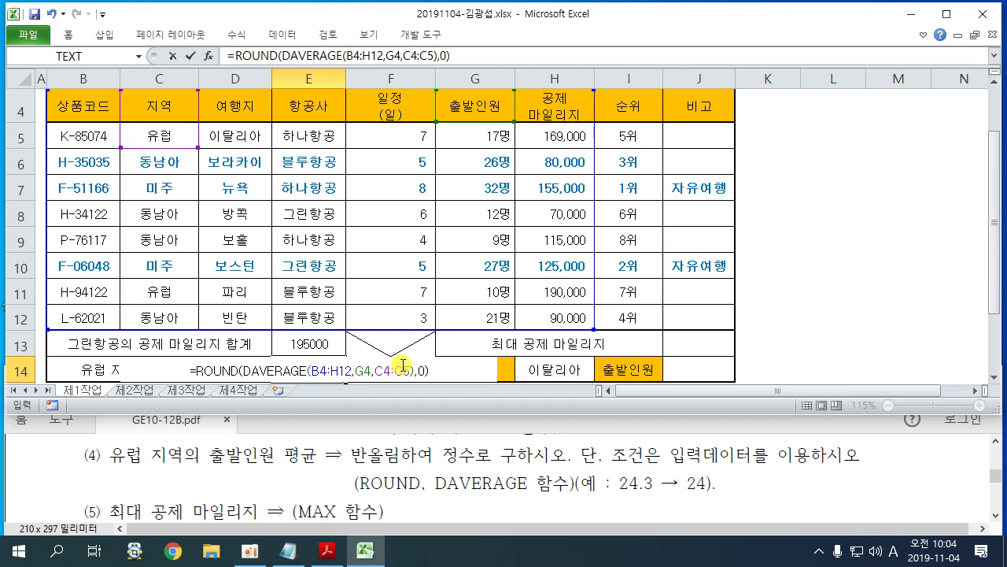
drag(429, 366, 178, 362)
key(ctrl+c)
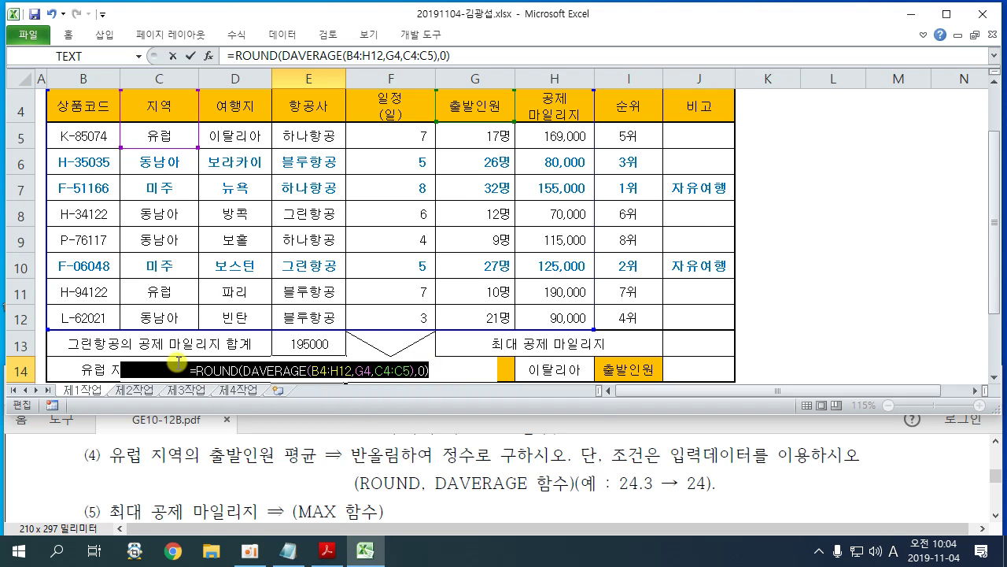
key(Return)
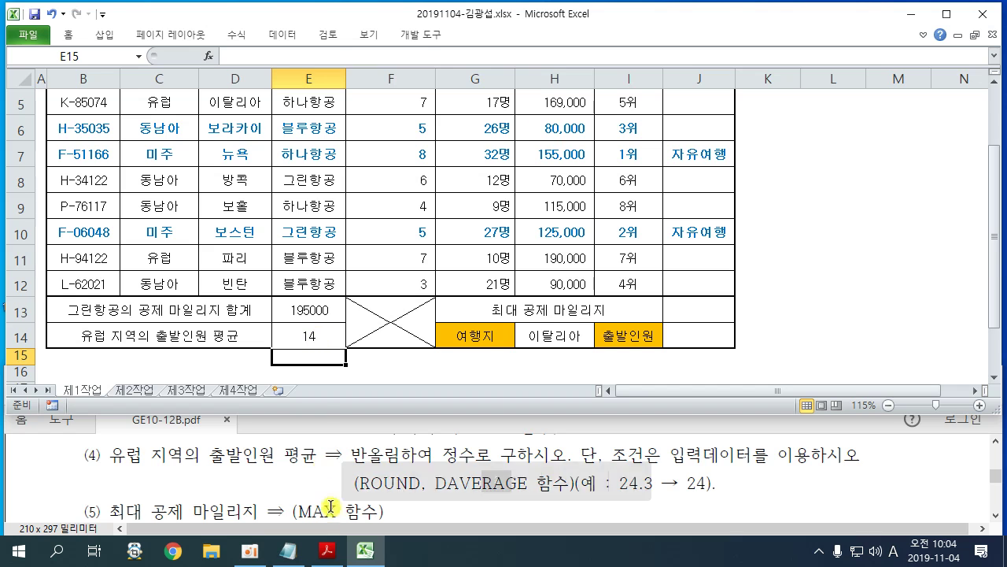
Step: Paste the ROUND/DAVERAGE formula into the notes and highlight DAVERAGE, ROUND and the 0 digits
click(288, 551)
click(168, 180)
key(ctrl+v)
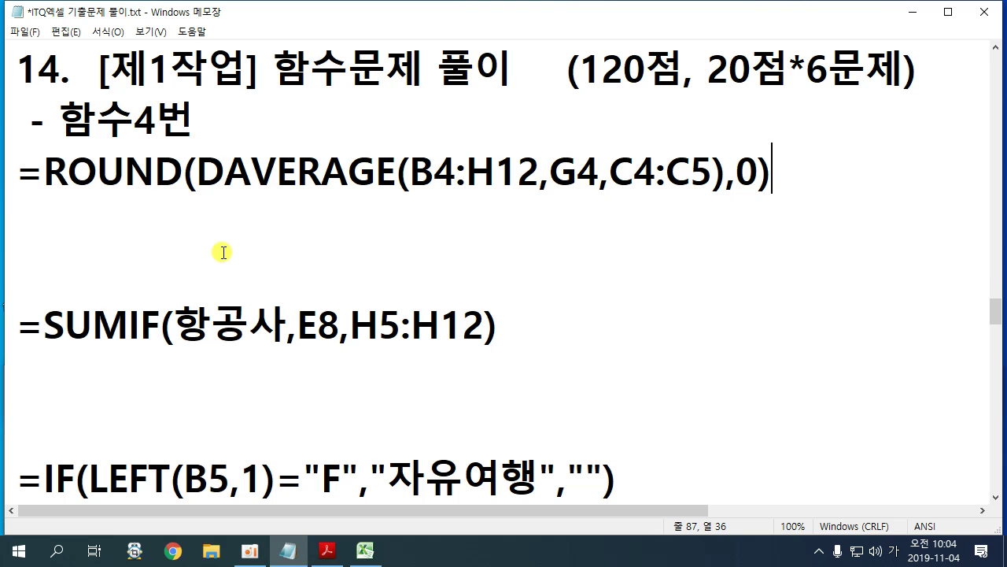
drag(208, 166, 707, 169)
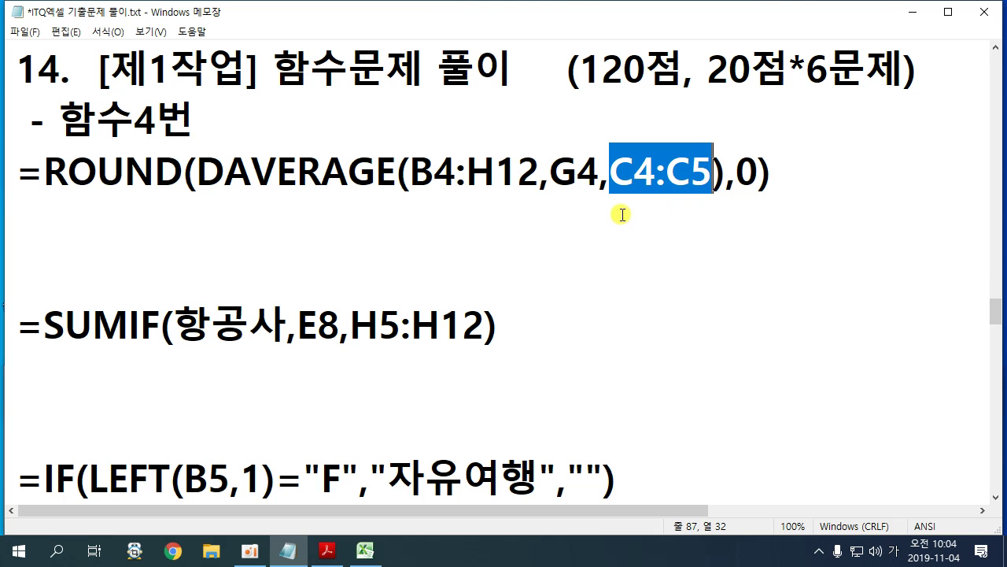
drag(45, 168, 181, 173)
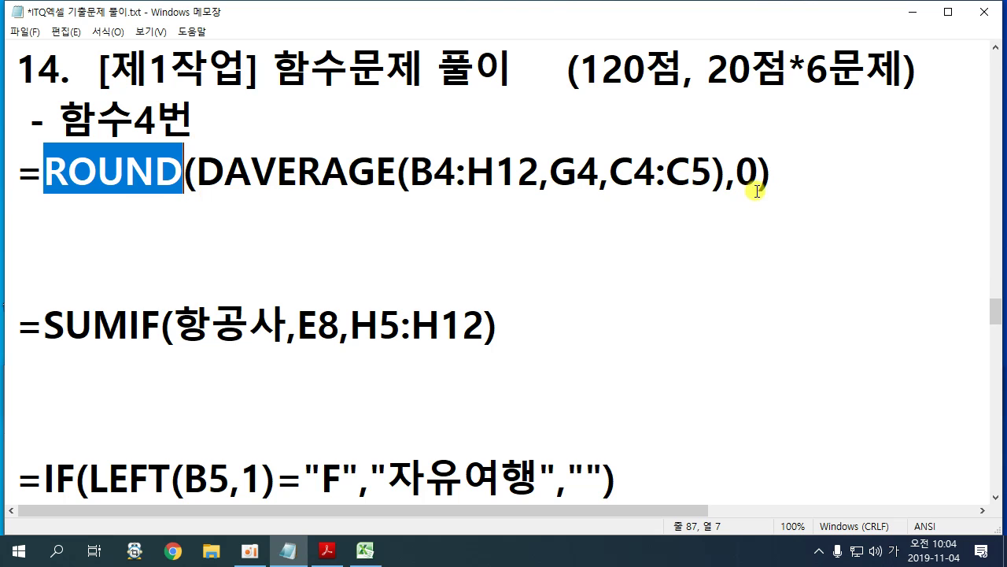
drag(735, 172, 754, 175)
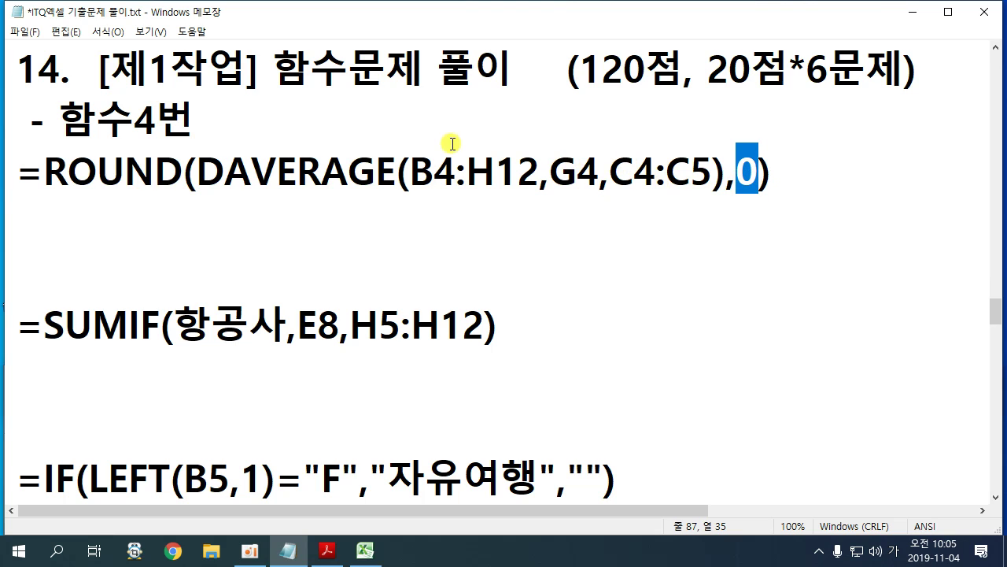
Step: Renumber the heading to 함수5번, add blank lines, and return to Excel
drag(132, 120, 154, 120)
text(5)
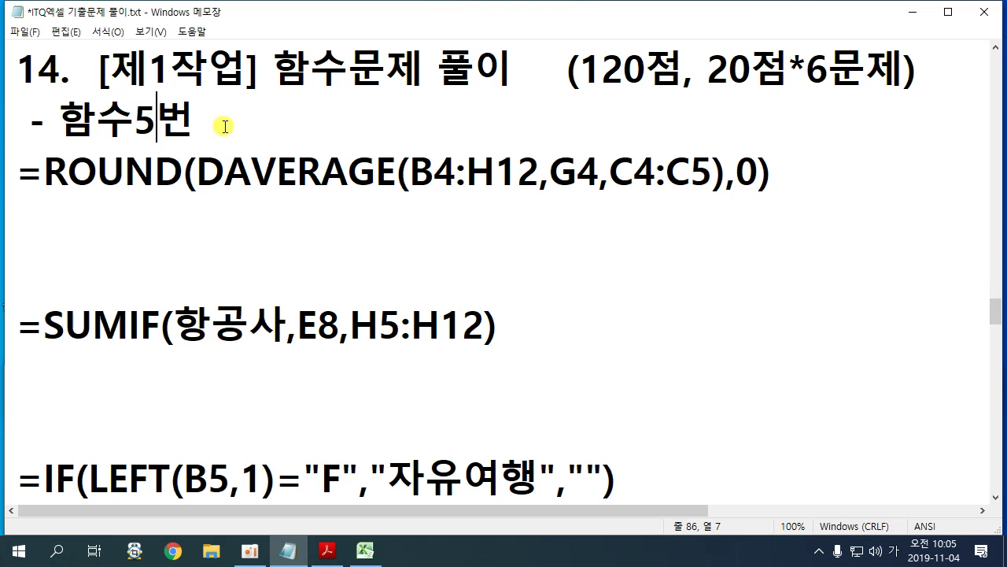
click(227, 119)
key(Return)
key(Return)
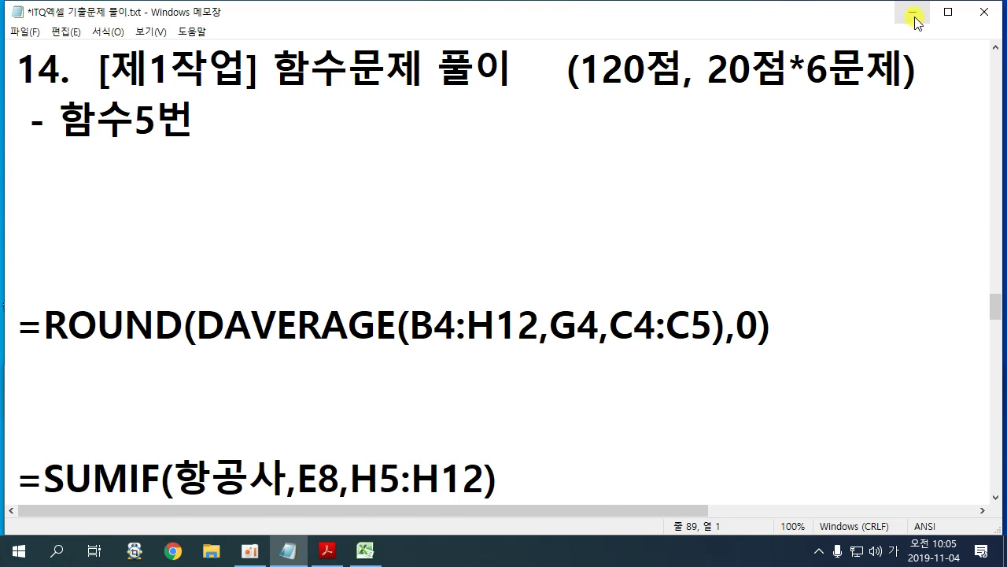
click(912, 13)
click(713, 309)
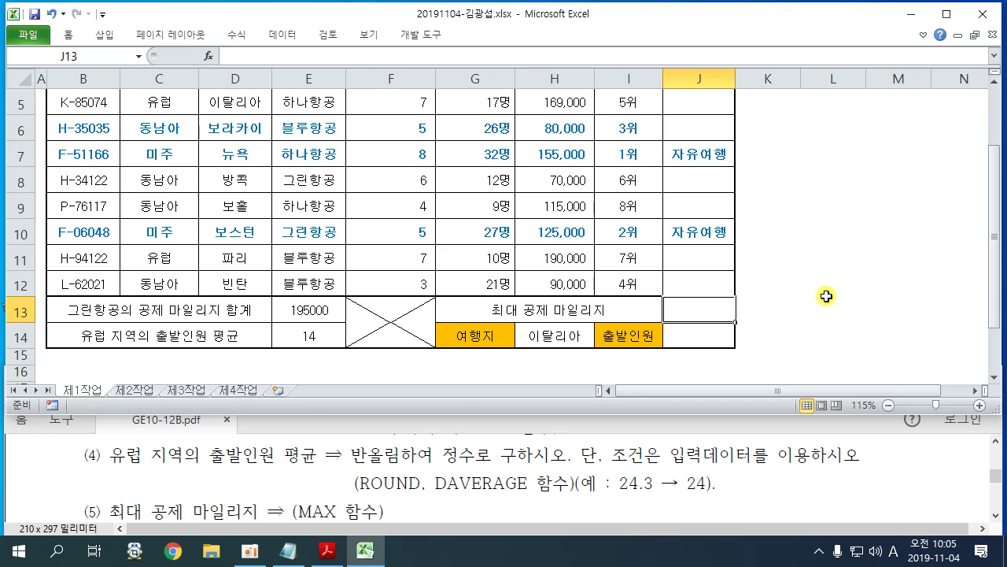
Step: Review the next task in the PDF question sheet and return to Excel
click(880, 455)
scroll(881, 461, down, 1)
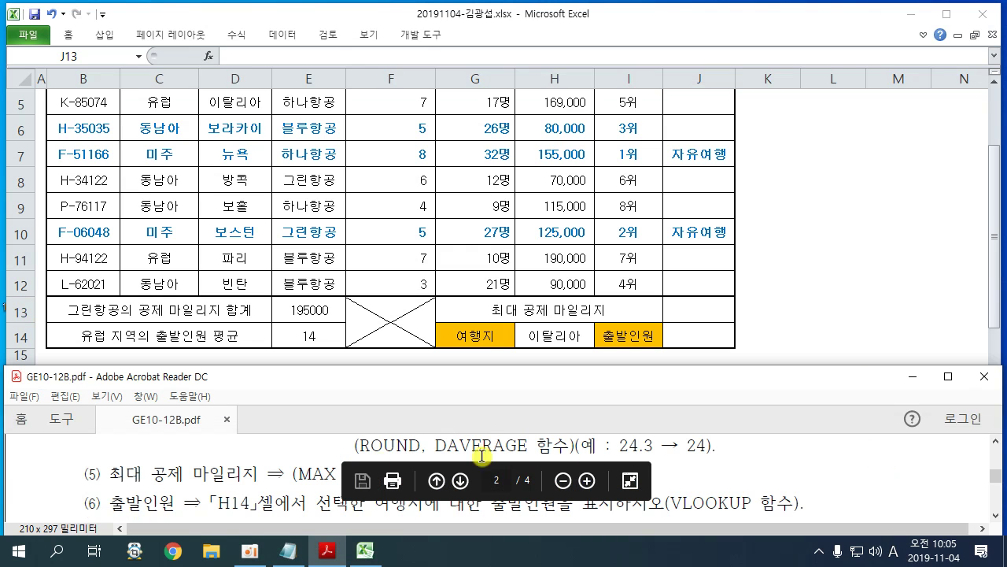
scroll(285, 472, down, 1)
scroll(319, 447, up, 1)
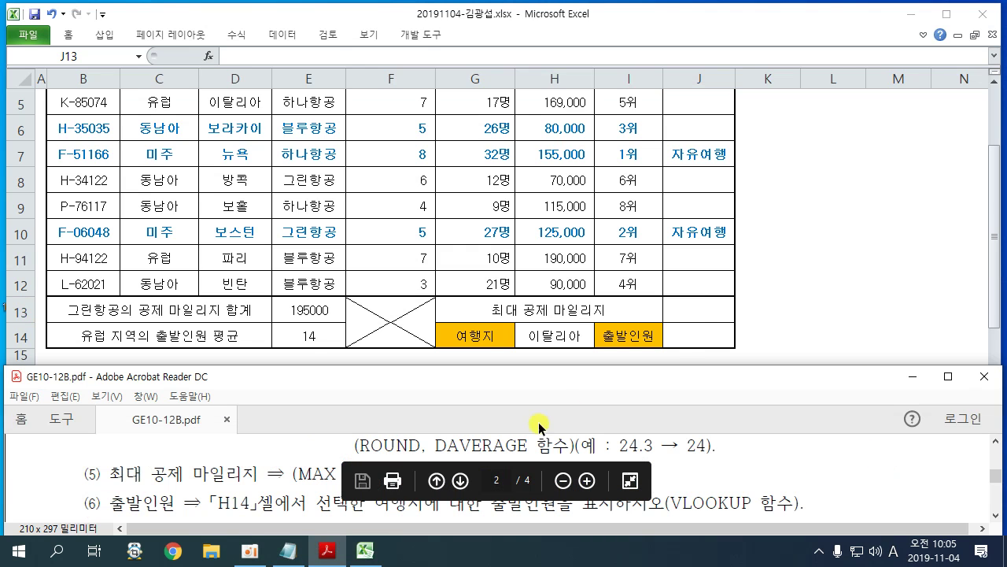
click(692, 303)
Step: Enter =MAX(H5:H12) in J13, copying the formula text, so it shows 190,000
text(=)
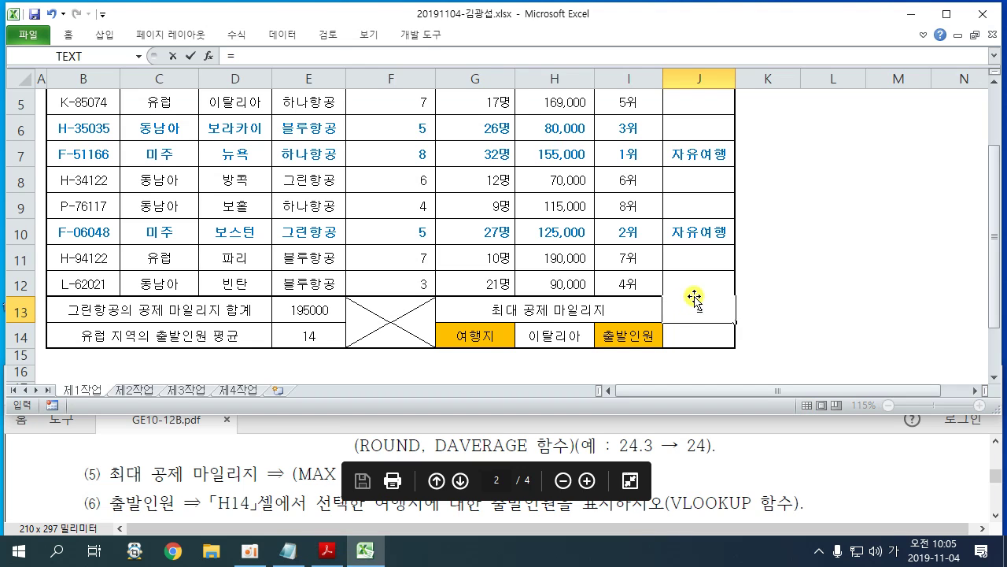
text(MAX()
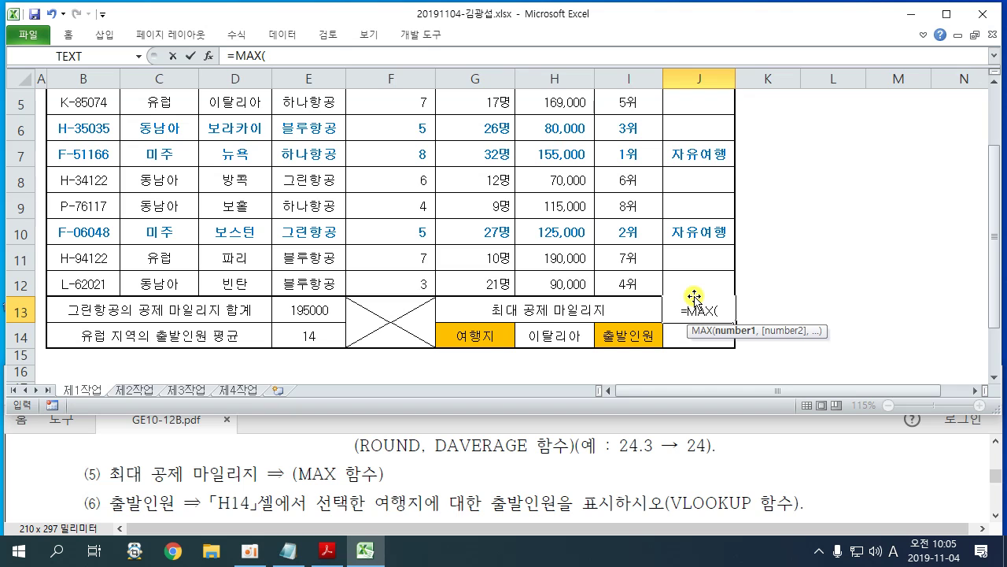
scroll(792, 234, up, 1)
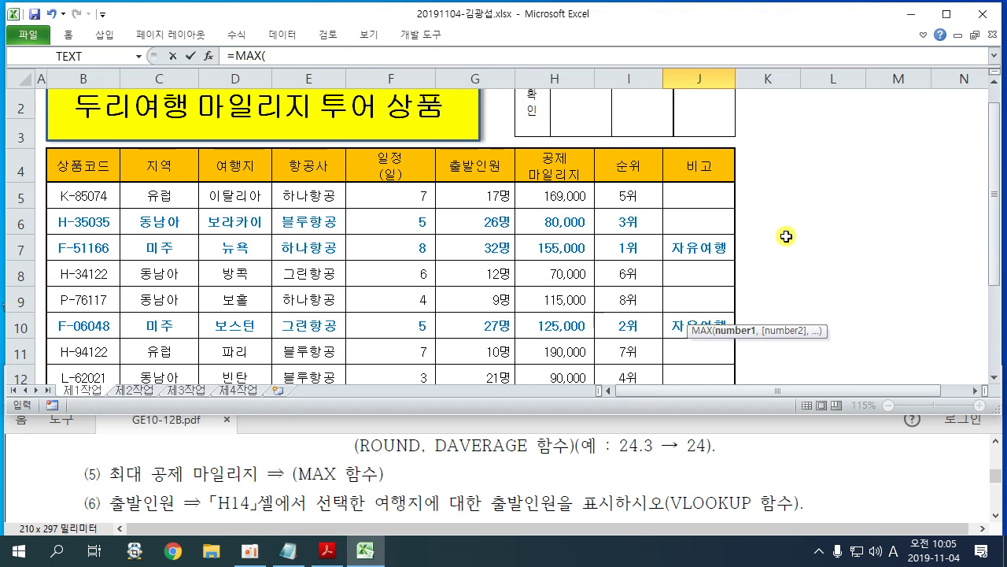
drag(558, 191, 558, 317)
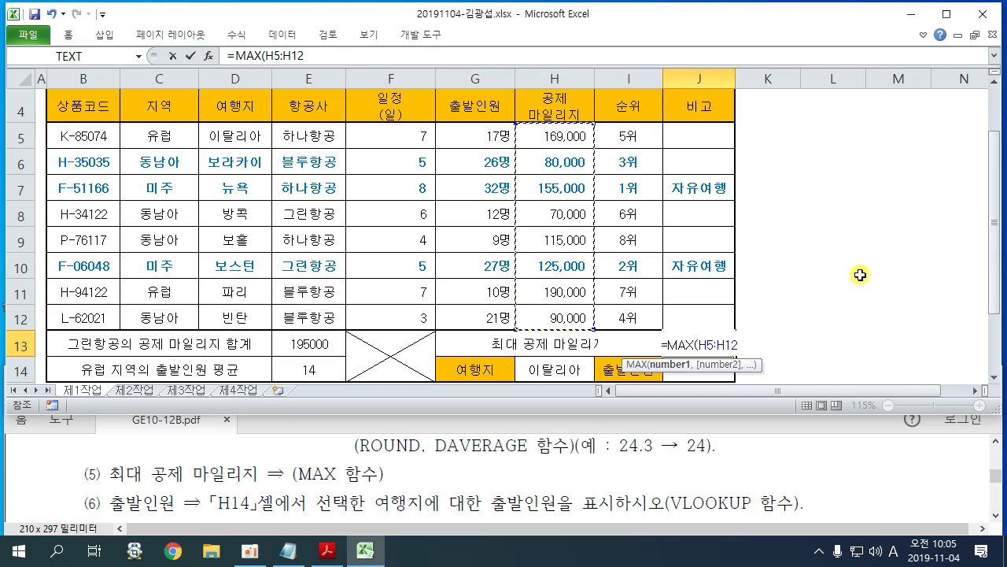
text())
drag(760, 343, 657, 346)
key(ctrl+c)
key(Return)
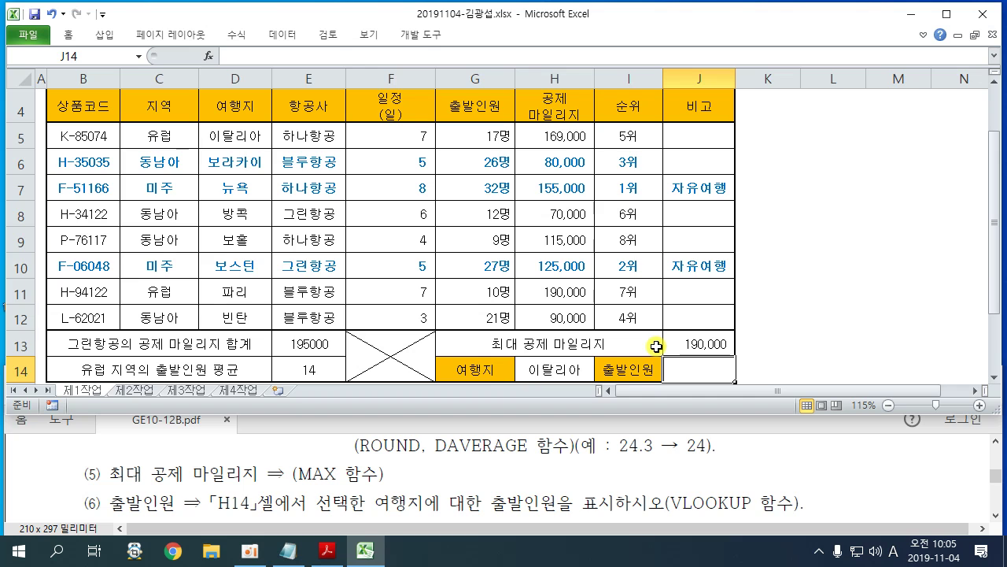
click(289, 550)
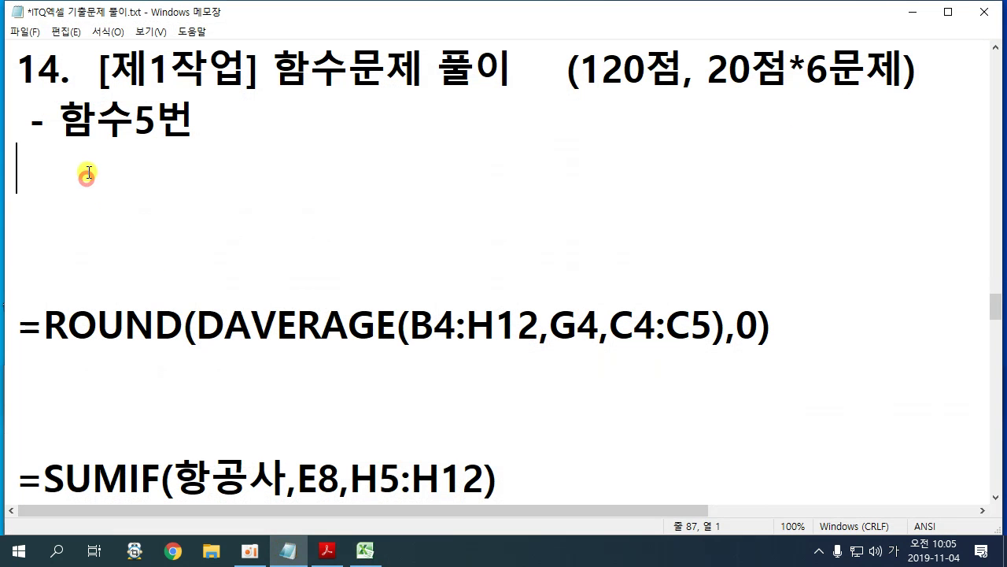
Step: Paste =MAX(H5:H12) into the notes
key(ctrl+v)
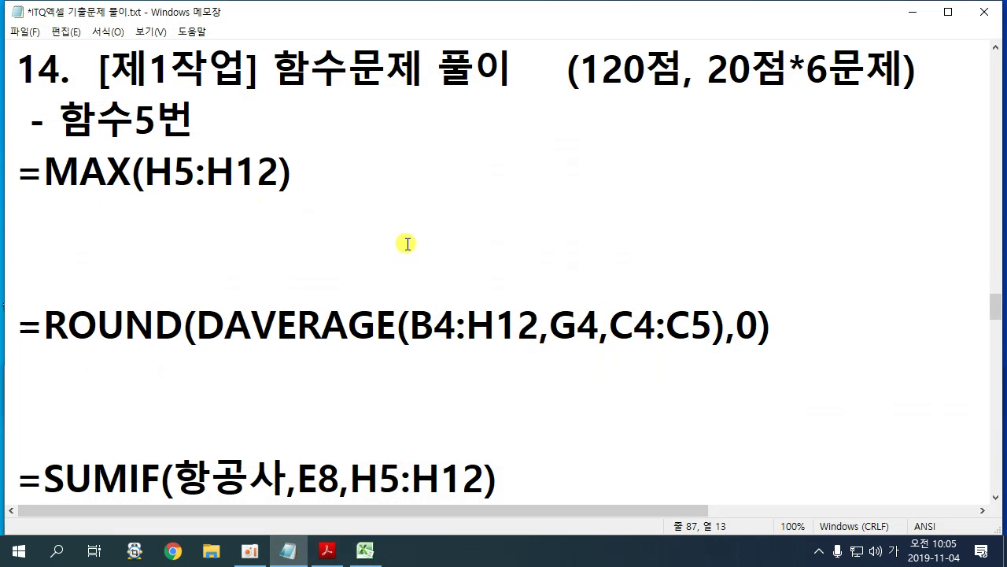
drag(324, 176, 17, 180)
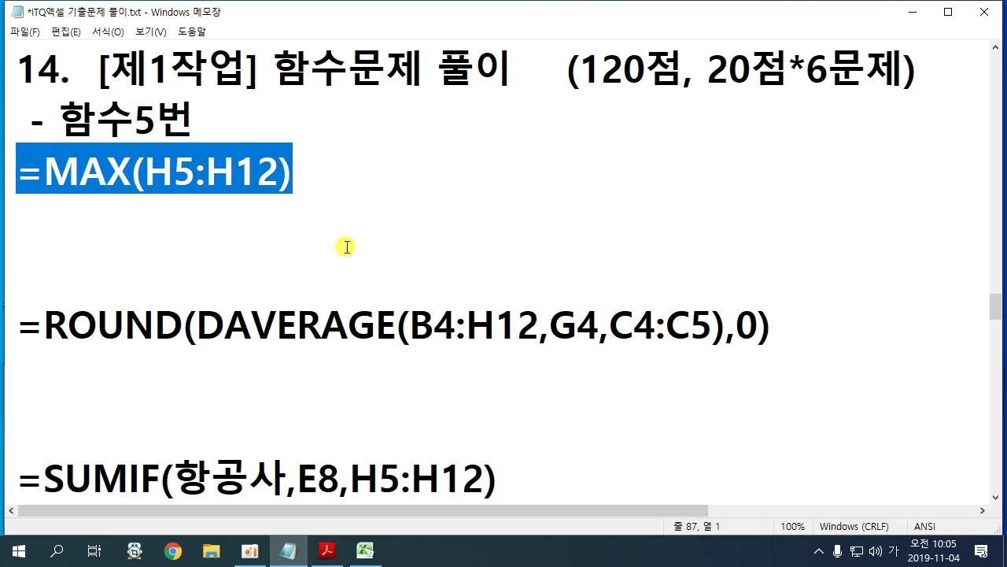
click(351, 204)
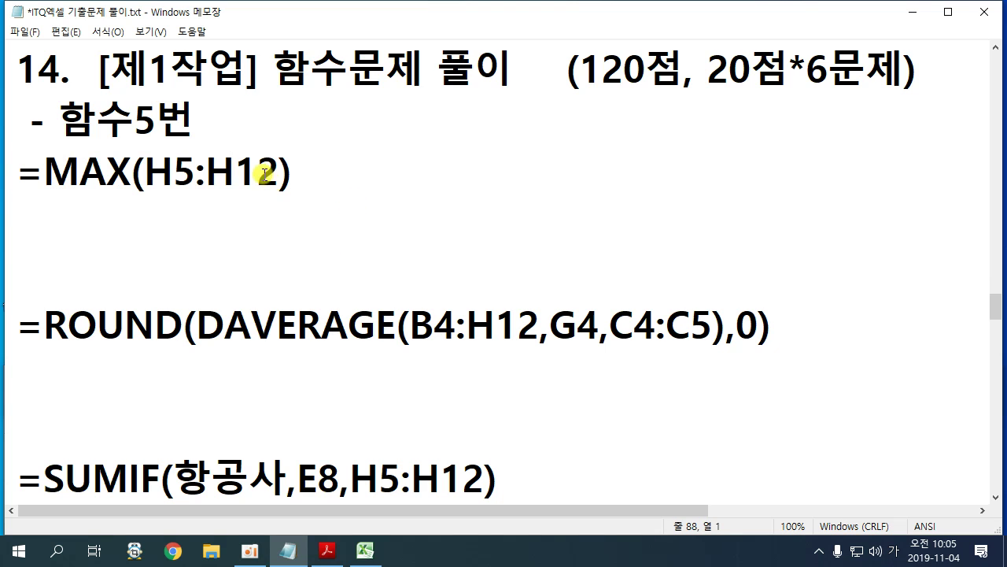
Step: Renumber the heading to 함수6번, note VLOOKUP beneath it, and hide Notepad
click(257, 125)
key(Return)
key(Return)
key(Return)
drag(157, 123, 134, 123)
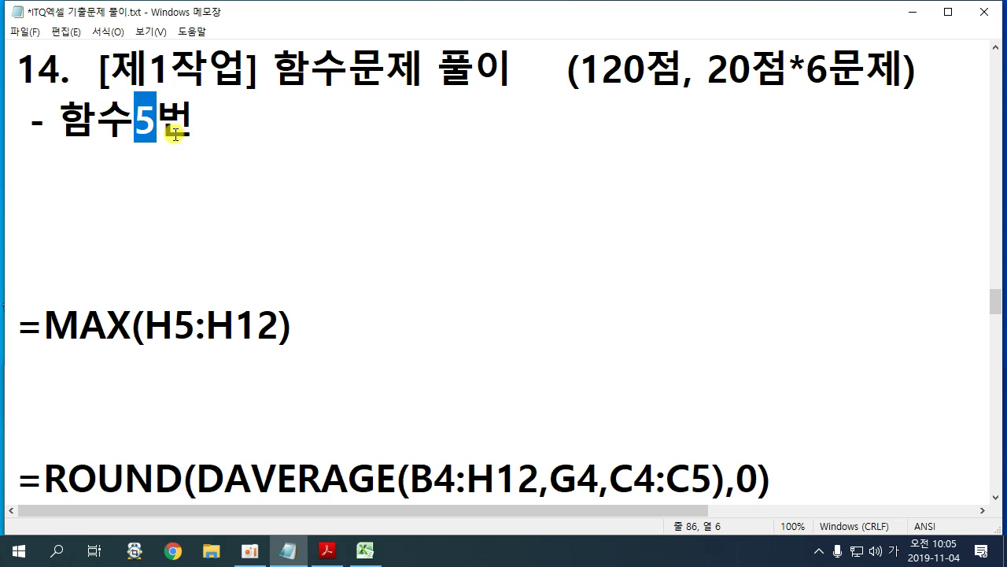
text(6)
click(207, 164)
key(Hangul)
text(V)
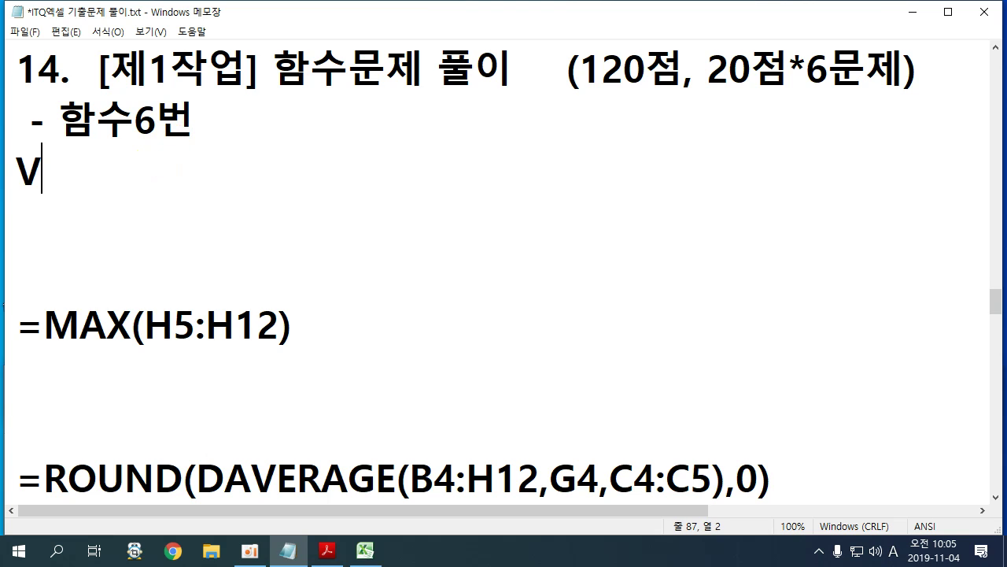
text(LOOKUP)
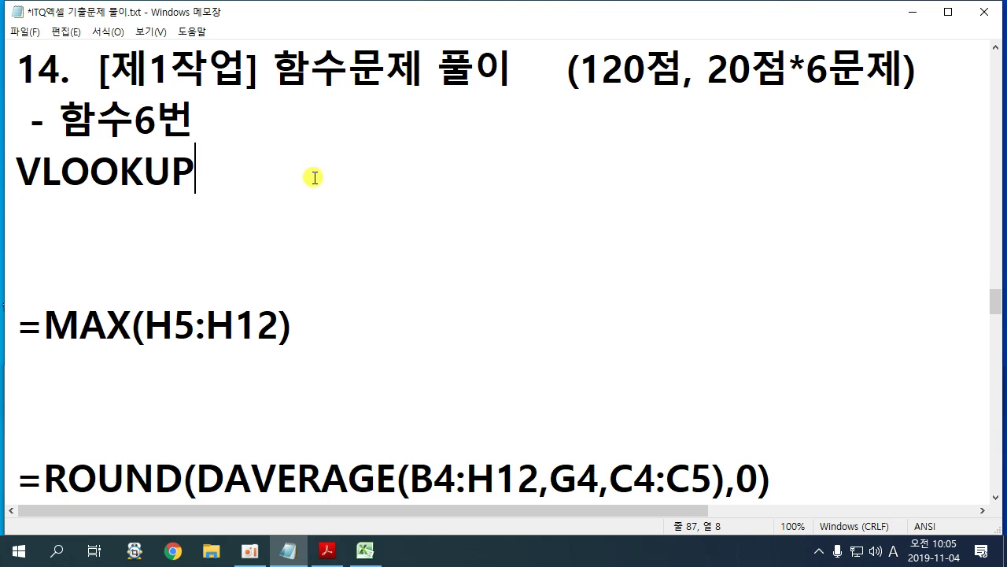
drag(251, 178, 6, 178)
click(913, 11)
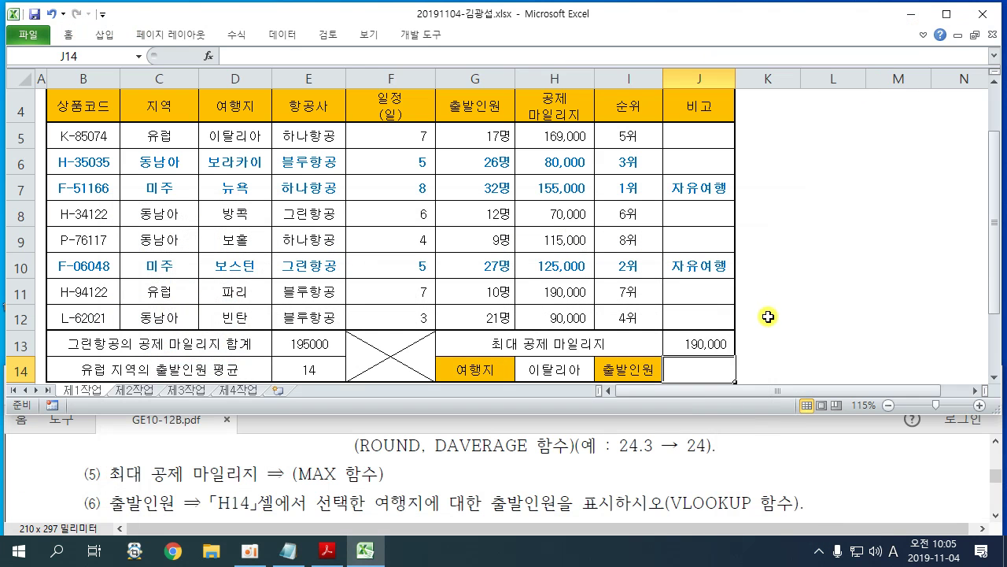
Step: Check task (6) in the PDF, then start J14 with VLOOKUP from the suggestions
click(820, 465)
scroll(819, 465, down, 1)
click(895, 315)
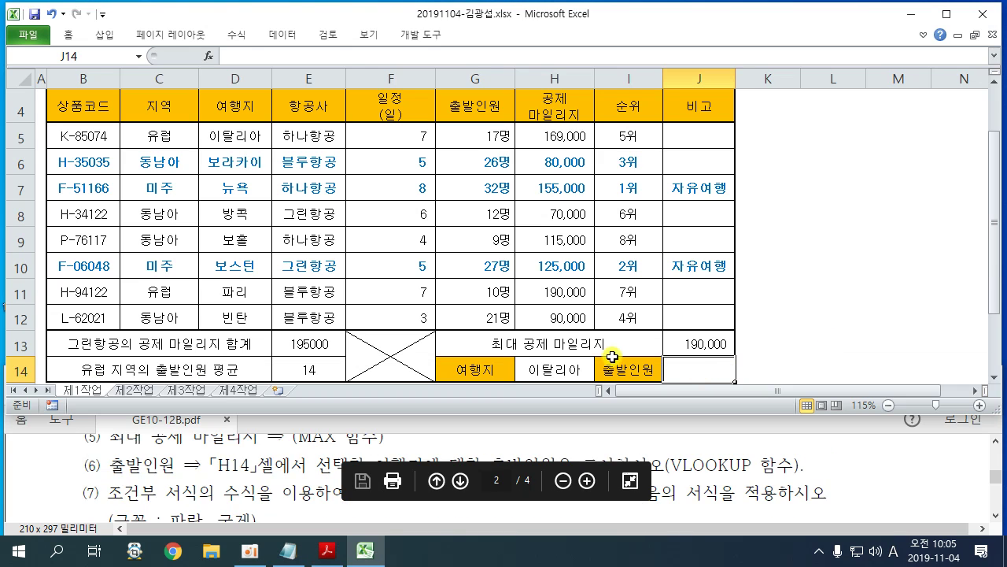
click(682, 363)
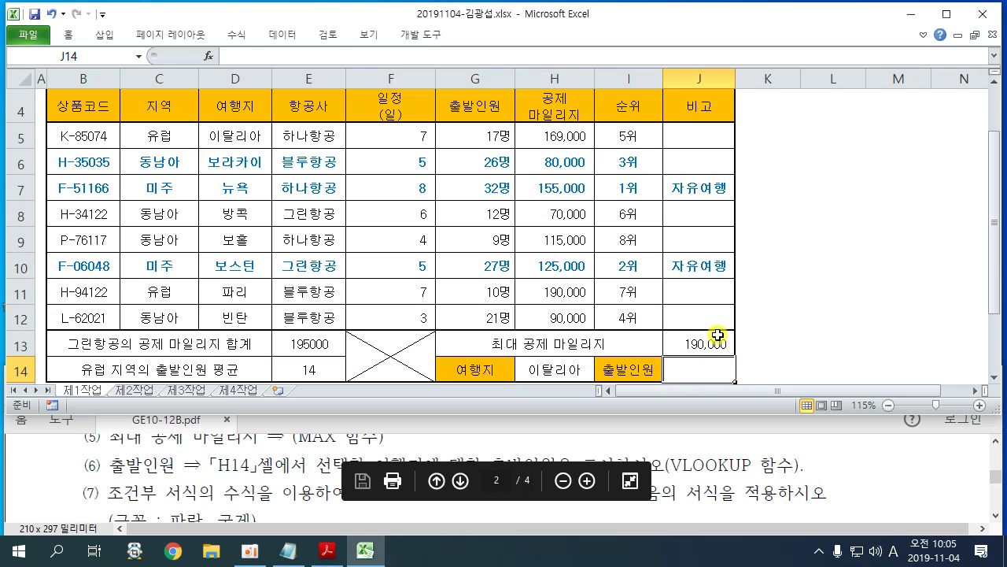
text(=)
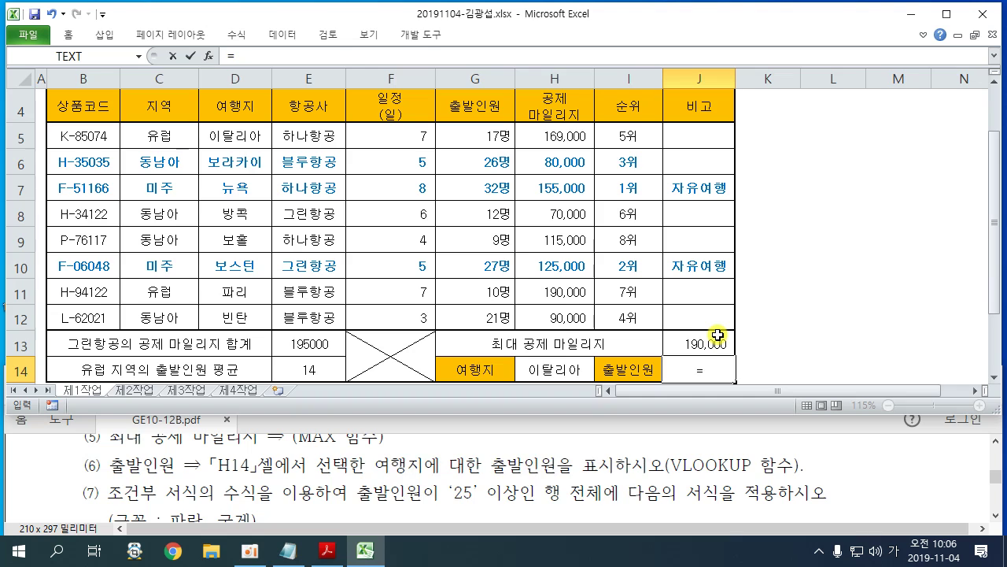
text(V)
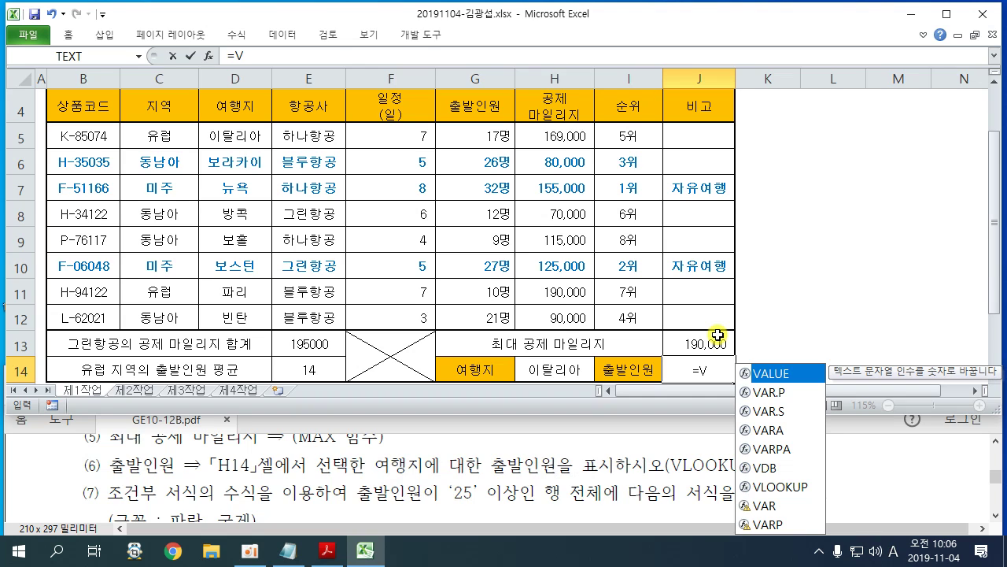
text(L)
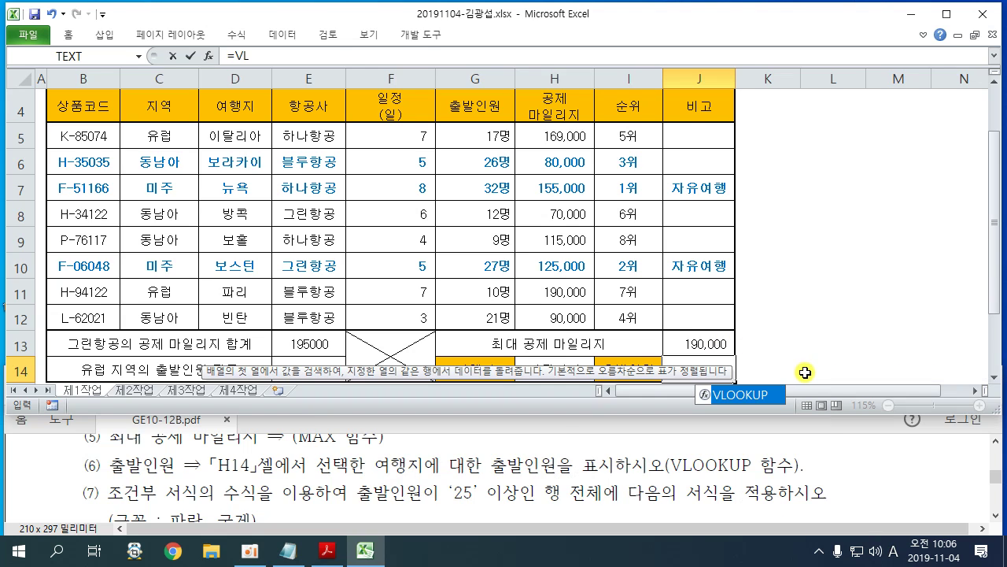
double_click(746, 399)
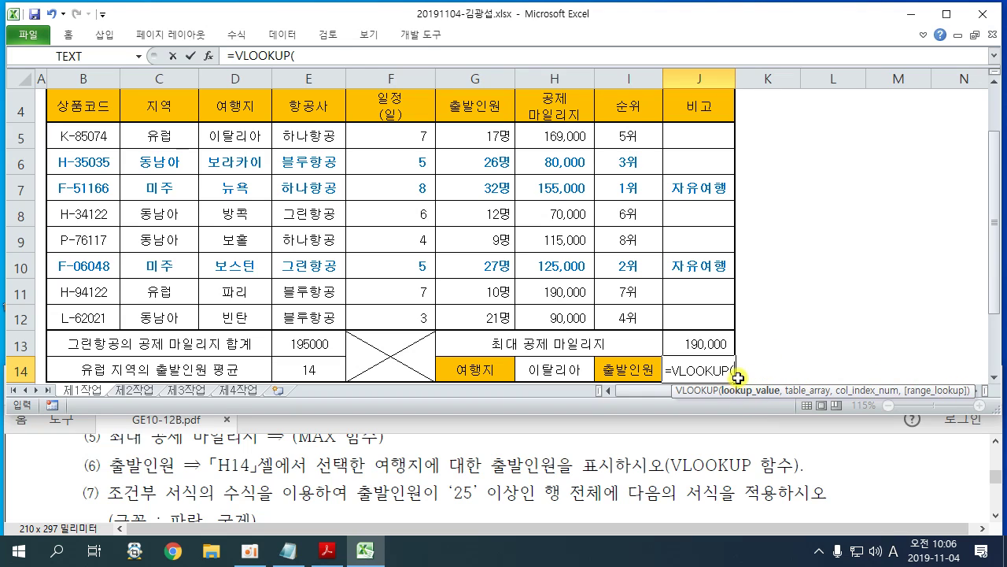
Step: Set H14 as the lookup value and D5:H12 as the table range
click(558, 368)
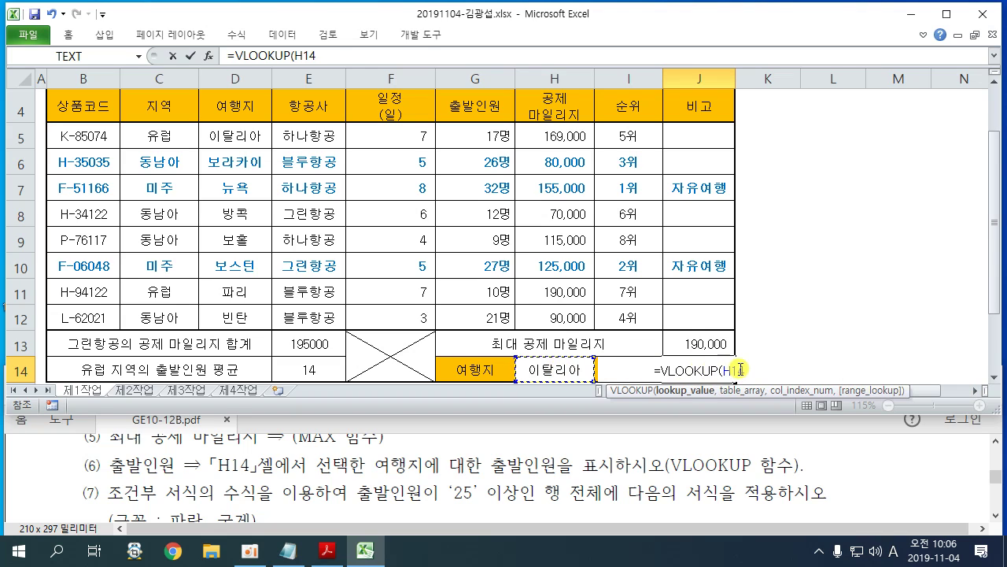
text(,)
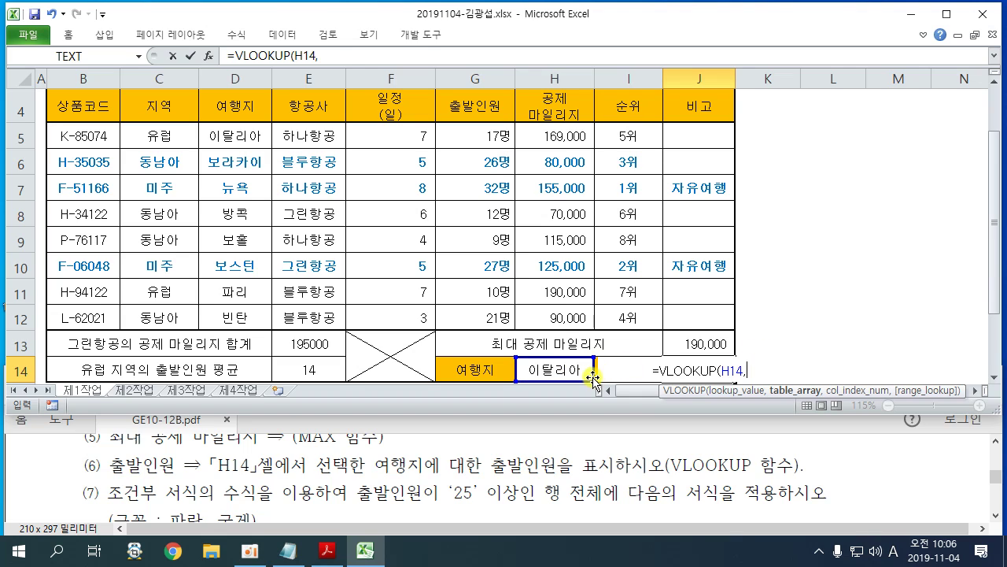
click(225, 130)
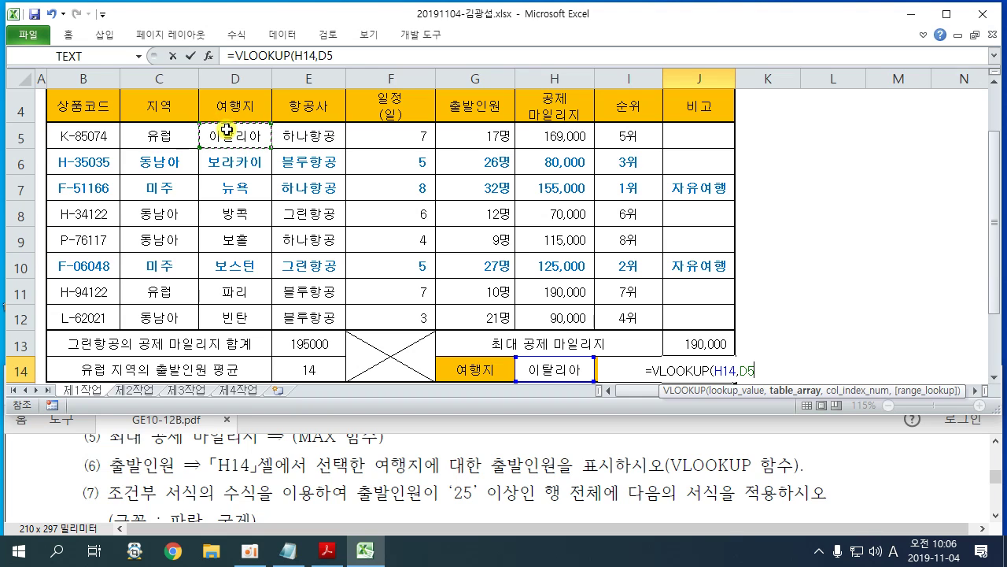
drag(226, 130, 568, 316)
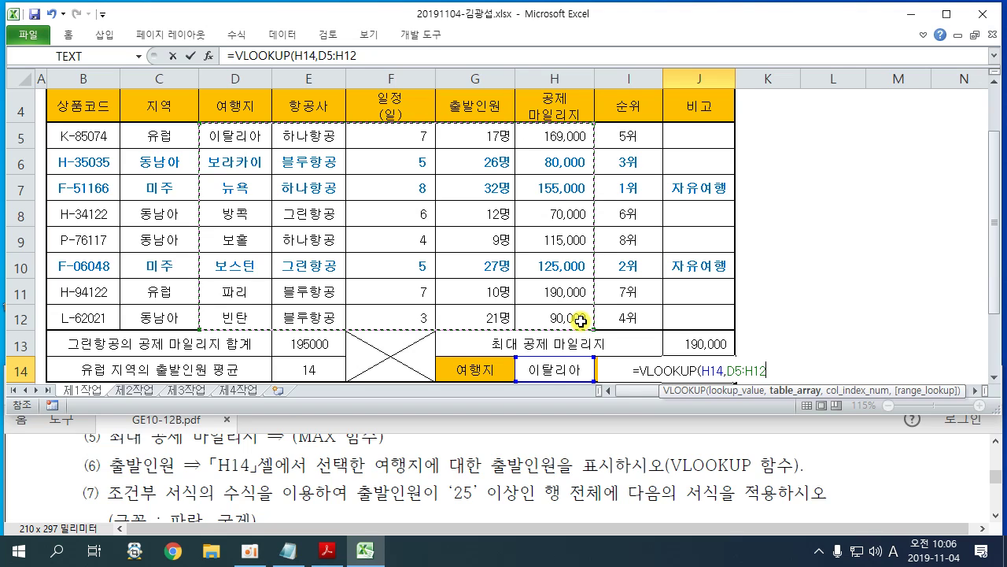
text(,)
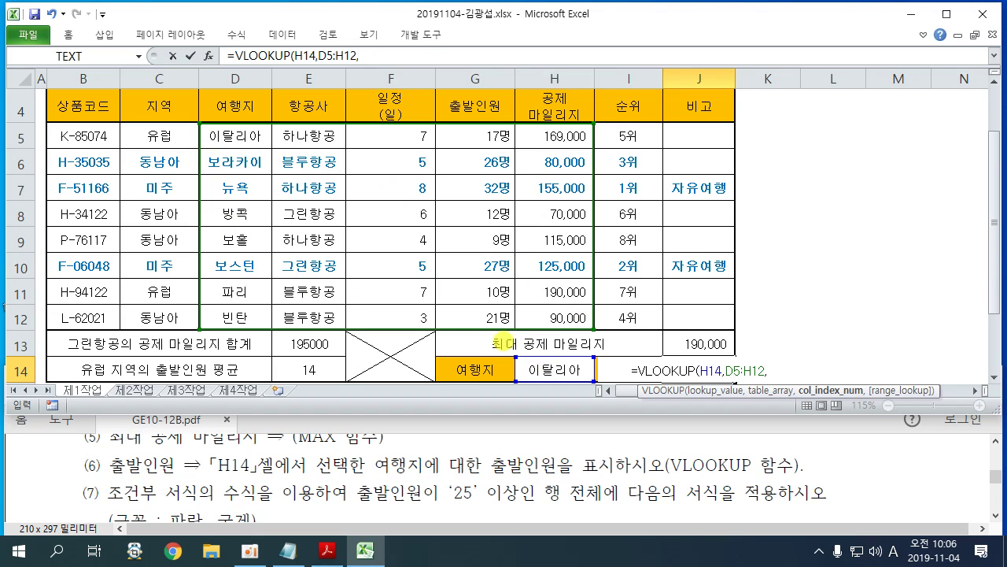
Step: With the pen, underline the 이탈리아 row D5:H5 and draw arrows at columns D through H
mouse_move(200, 122)
mouse_down()
mouse_move(206, 148)
mouse_move(593, 148)
mouse_up()
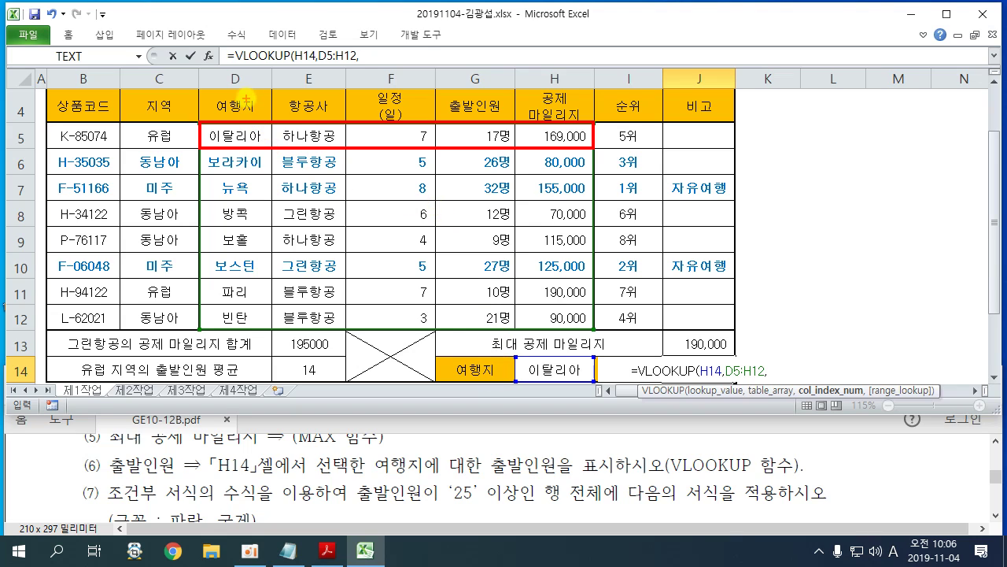
drag(247, 94, 247, 45)
drag(314, 81, 315, 41)
drag(383, 85, 383, 38)
drag(473, 82, 473, 35)
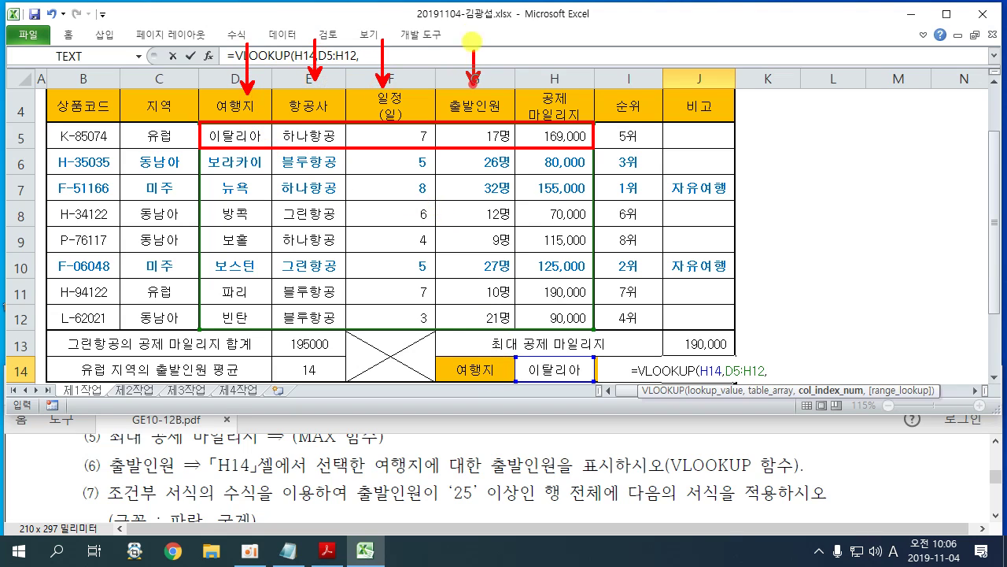
drag(554, 83, 554, 24)
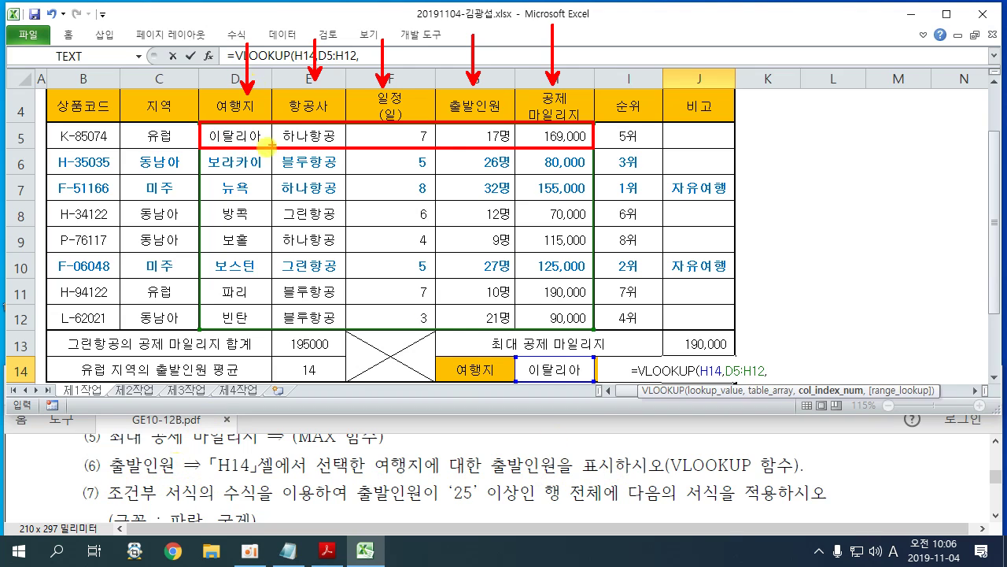
Step: Write the numbers 1–4 over columns D–G, marking 출발인원 as column 4
mouse_move(233, 45)
mouse_down()
mouse_move(223, 22)
mouse_move(234, 40)
mouse_up()
drag(238, 10, 242, 41)
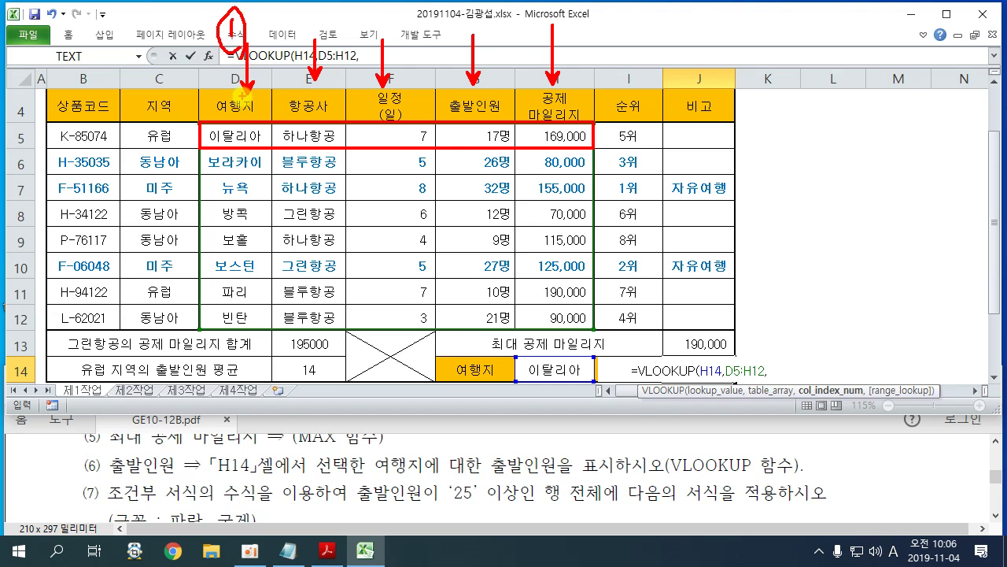
drag(296, 19, 296, 44)
drag(300, 24, 317, 39)
drag(368, 8, 373, 41)
mouse_move(459, 6)
mouse_down()
mouse_move(447, 38)
mouse_move(475, 31)
mouse_up()
drag(466, 16, 462, 44)
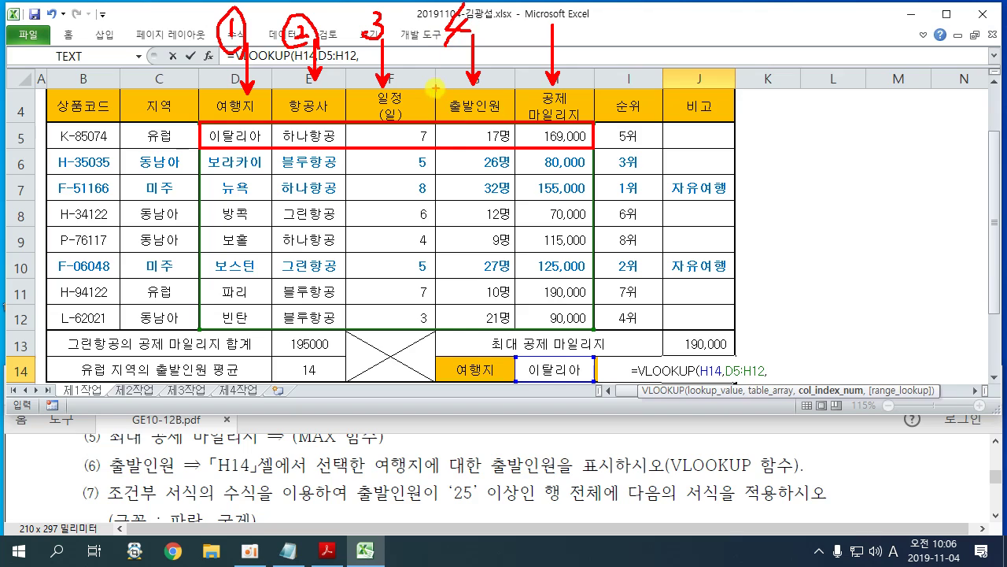
Step: Mark the row 5 출발인원 value, clear the ink, and enter 4 as the J14 VLOOKUP column index
drag(435, 129, 431, 149)
click(517, 126)
drag(516, 148, 517, 150)
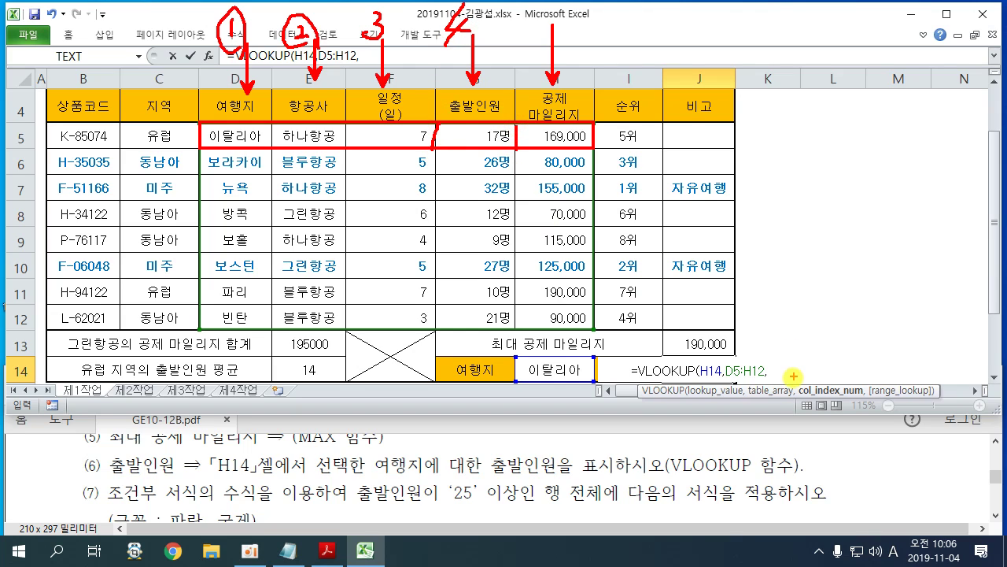
mouse_move(779, 345)
mouse_down()
mouse_move(792, 367)
mouse_move(784, 378)
mouse_up()
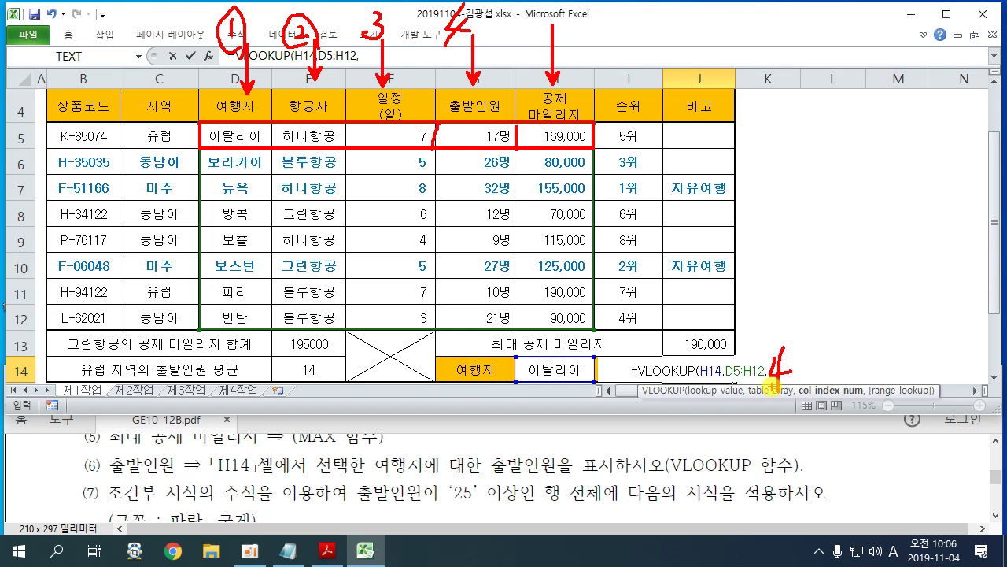
right_click(212, 162)
text(4,)
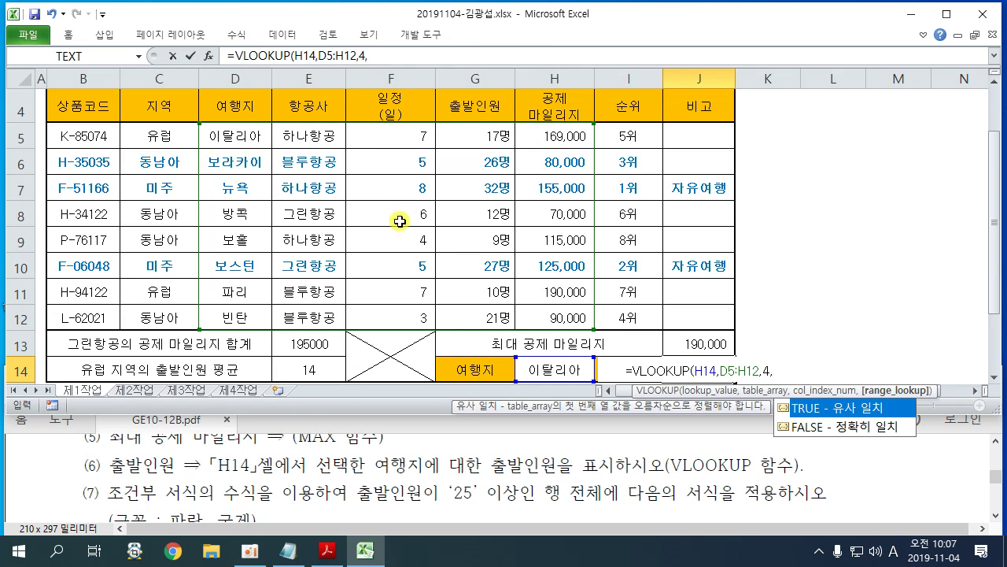
Step: Finish J14 as =VLOOKUP(H14,D5:H12,4,FALSE) and verify the result 17 against G5
double_click(840, 426)
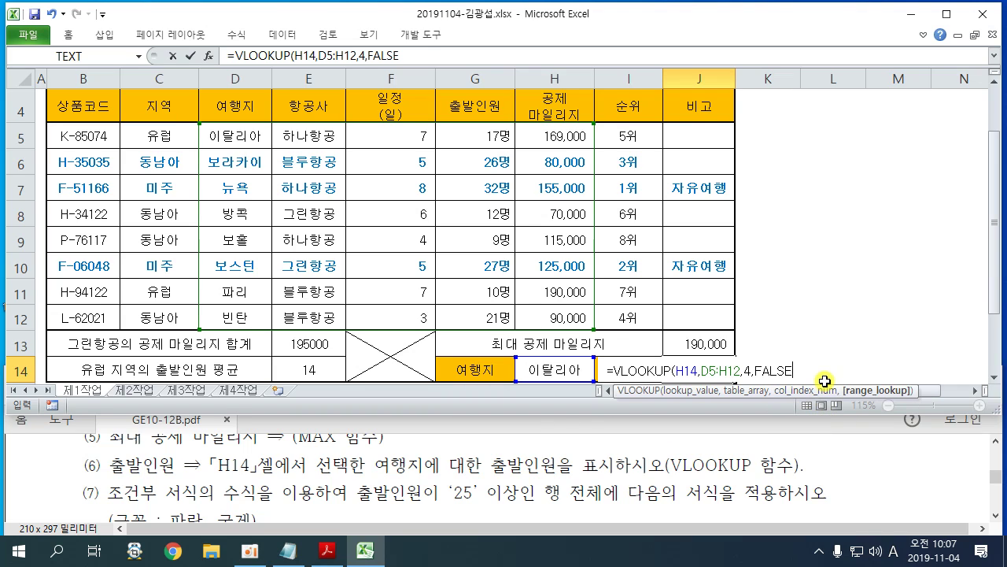
text())
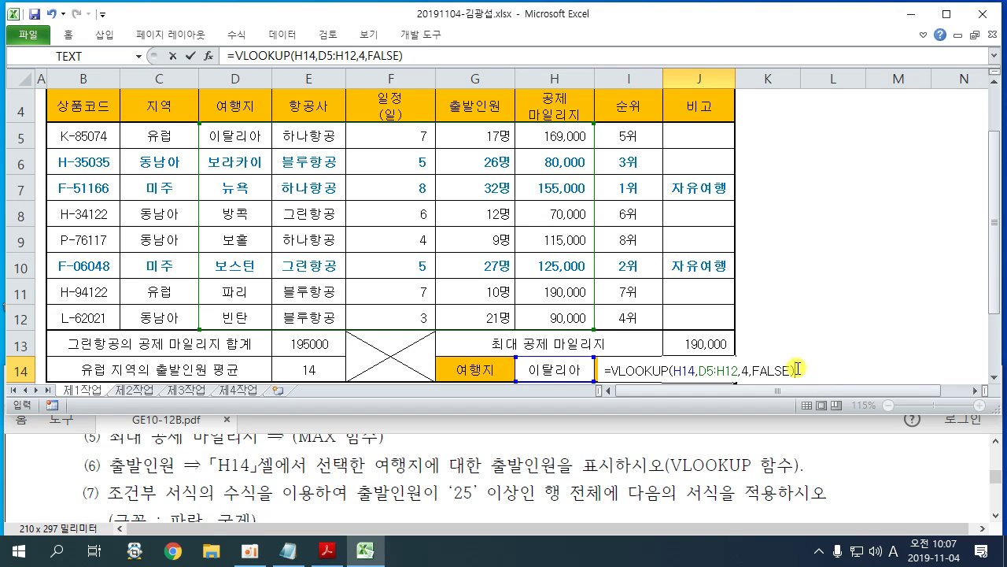
drag(797, 368, 596, 370)
key(ctrl+c)
key(Return)
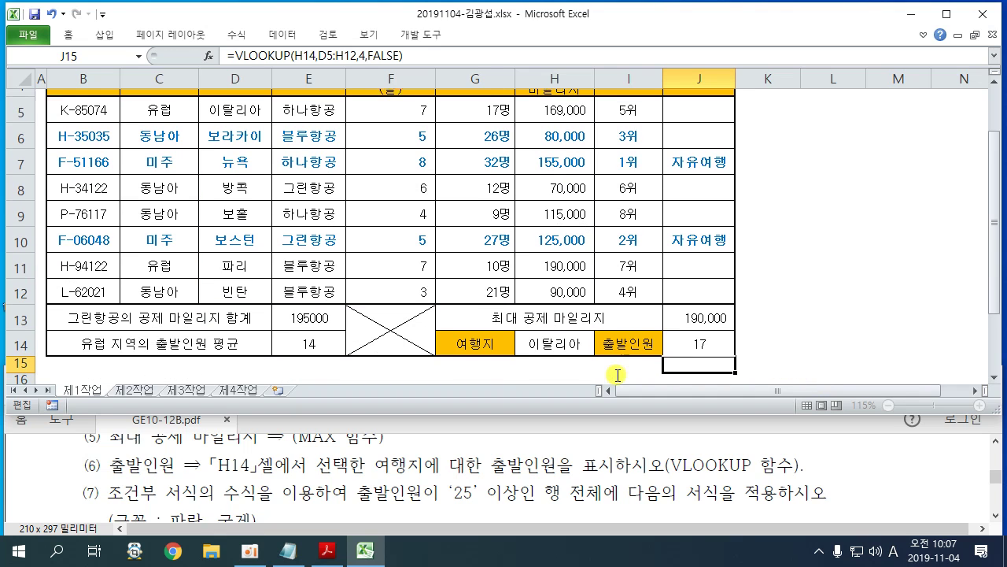
scroll(598, 330, up, 1)
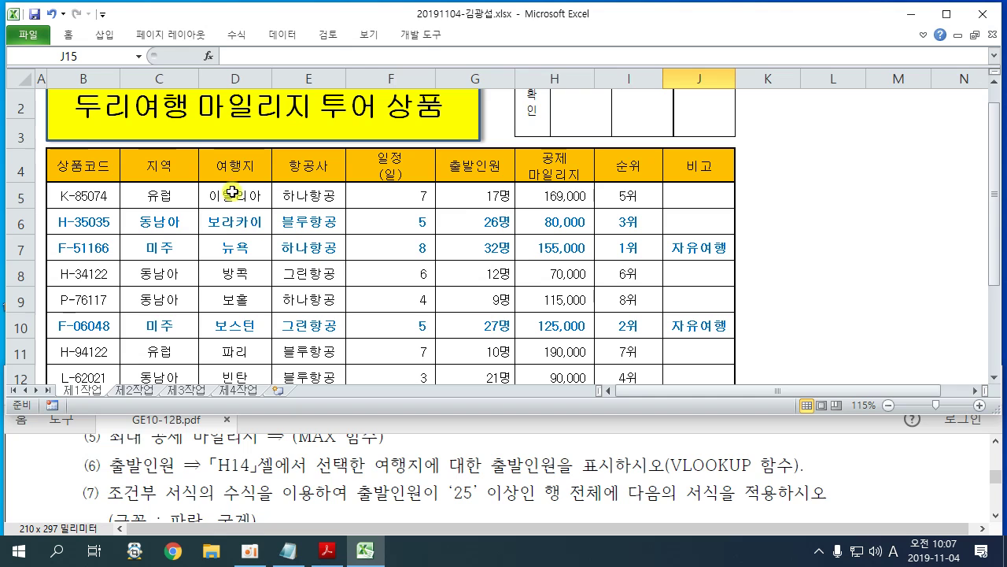
click(496, 197)
scroll(726, 302, down, 1)
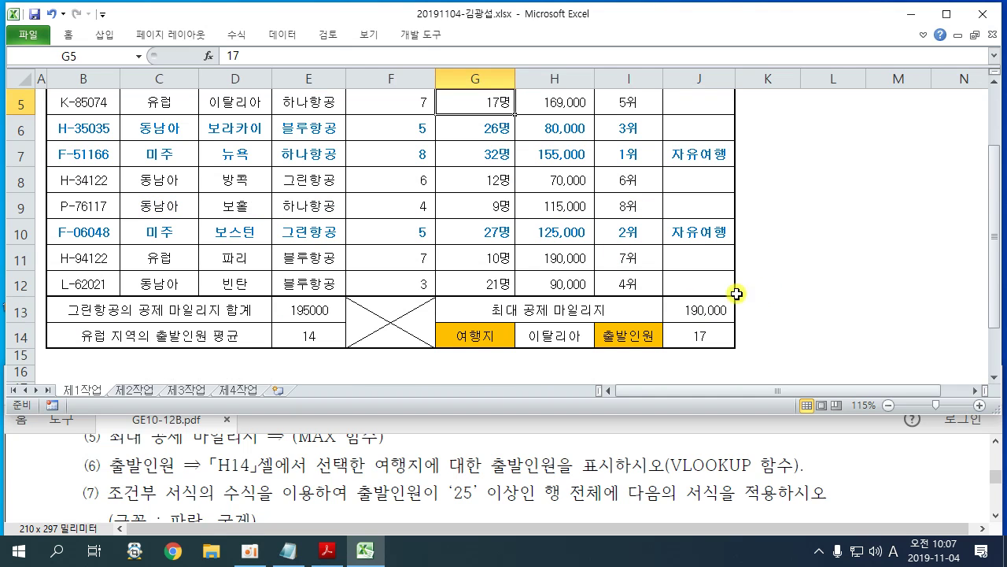
click(558, 341)
click(602, 340)
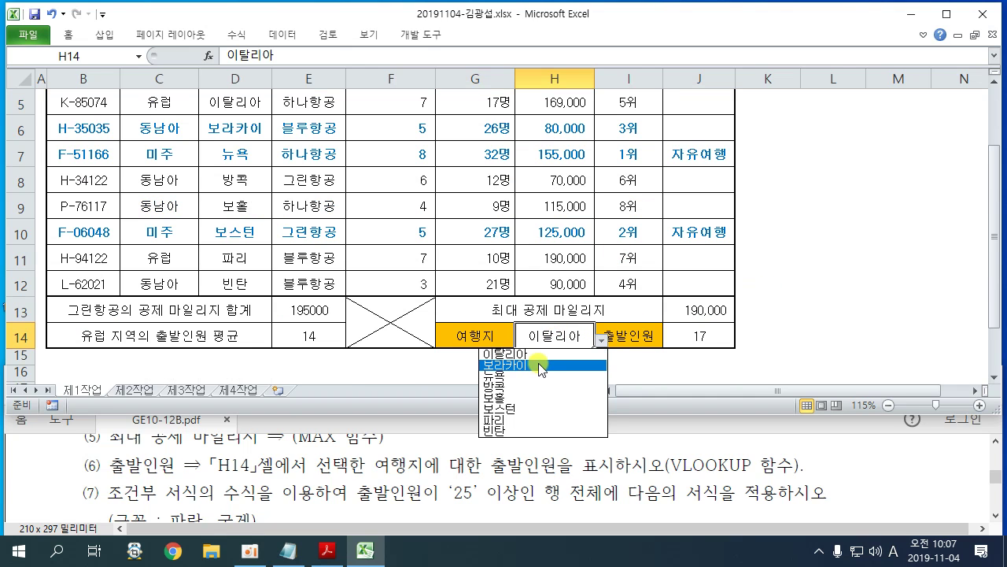
click(541, 366)
click(601, 340)
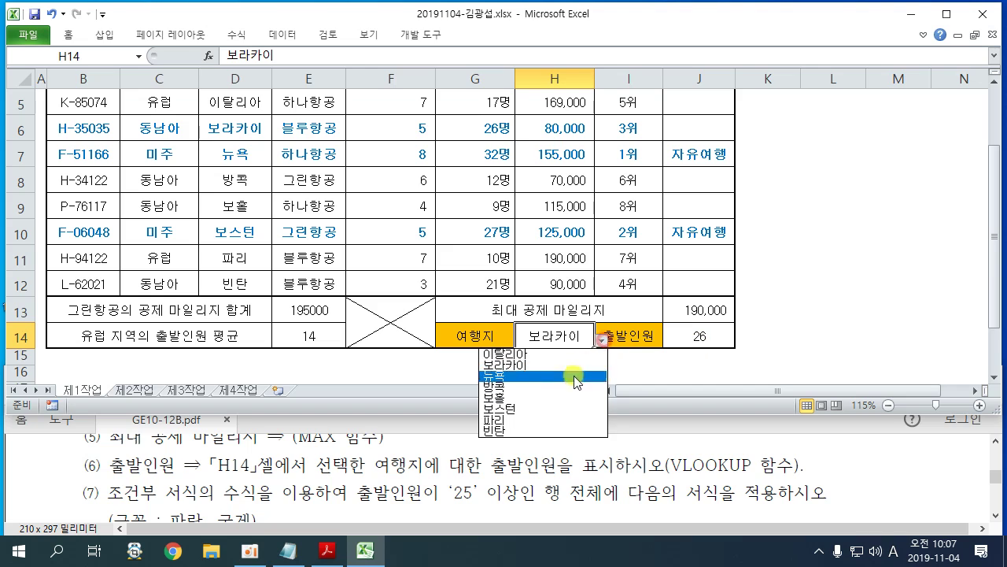
click(539, 410)
click(602, 340)
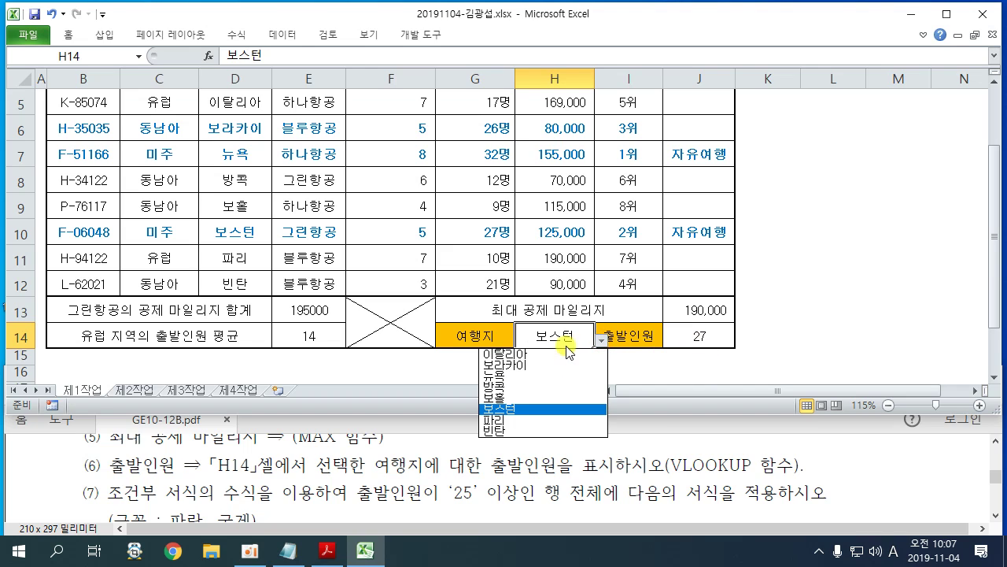
click(562, 353)
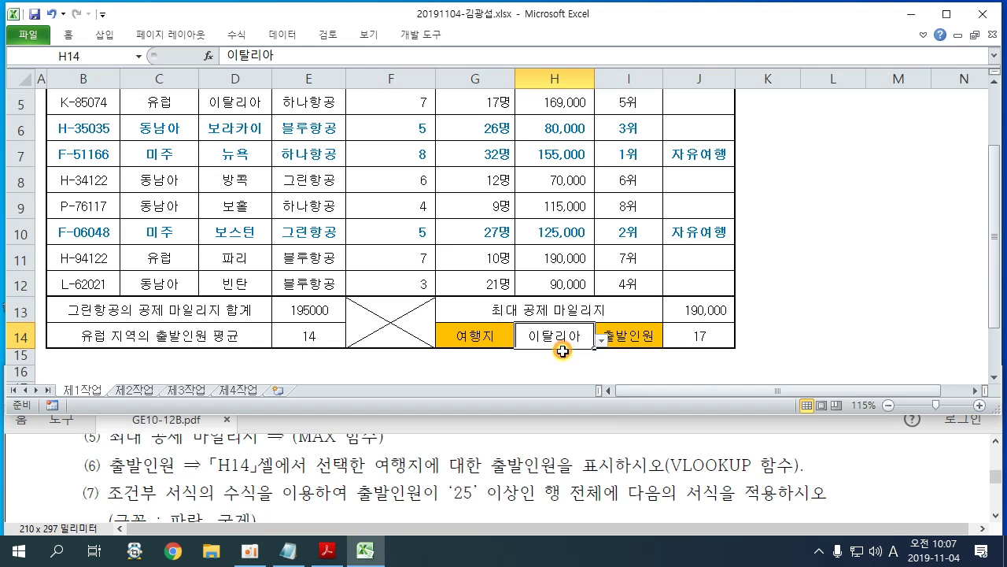
click(801, 340)
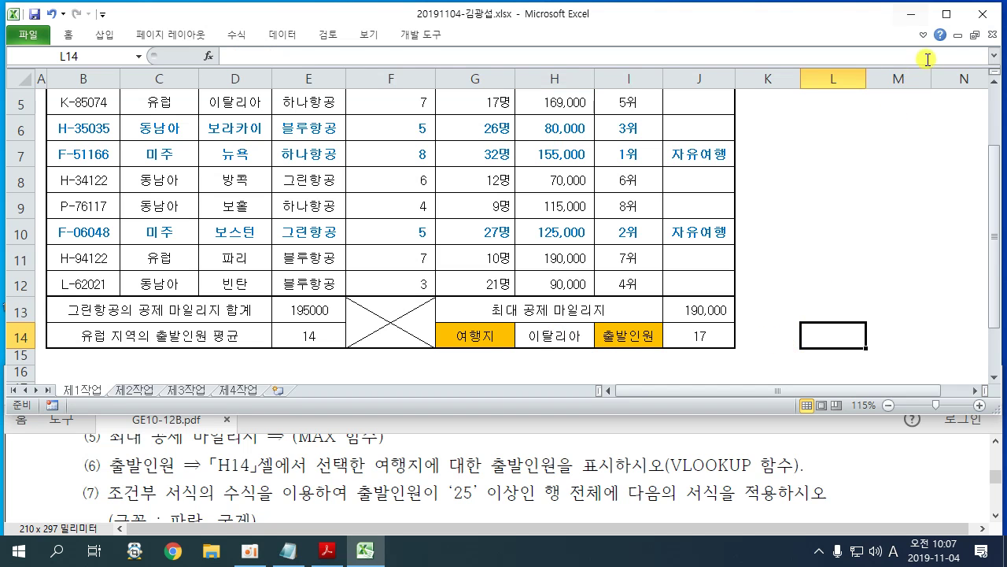
Step: In Notepad, paste the full VLOOKUP formula over its placeholder
click(291, 549)
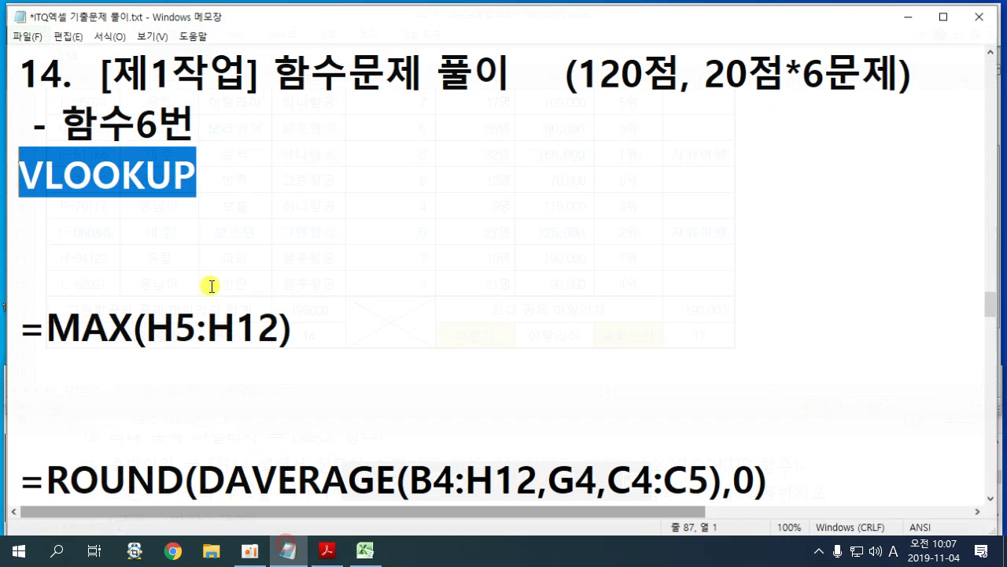
key(ctrl+v)
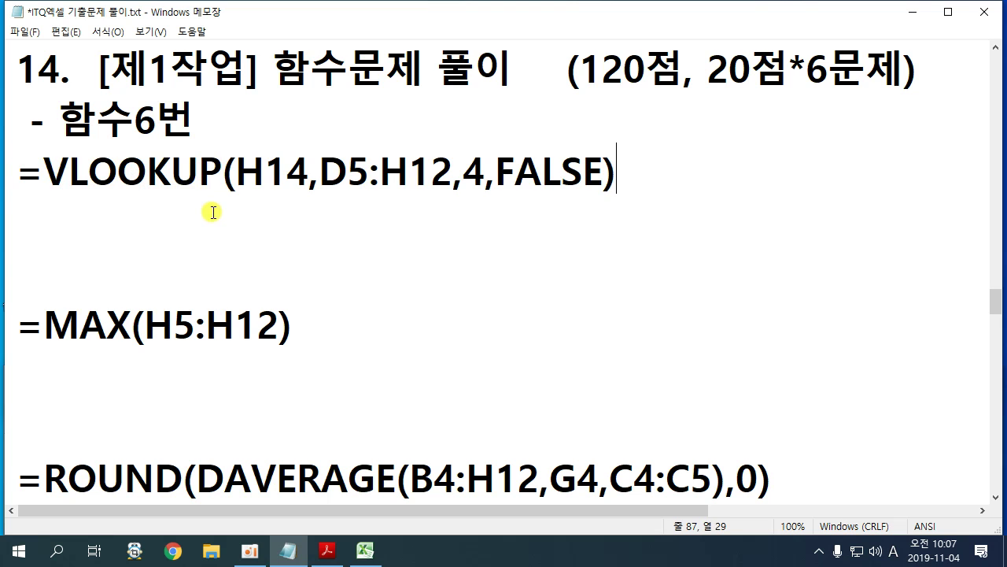
click(207, 261)
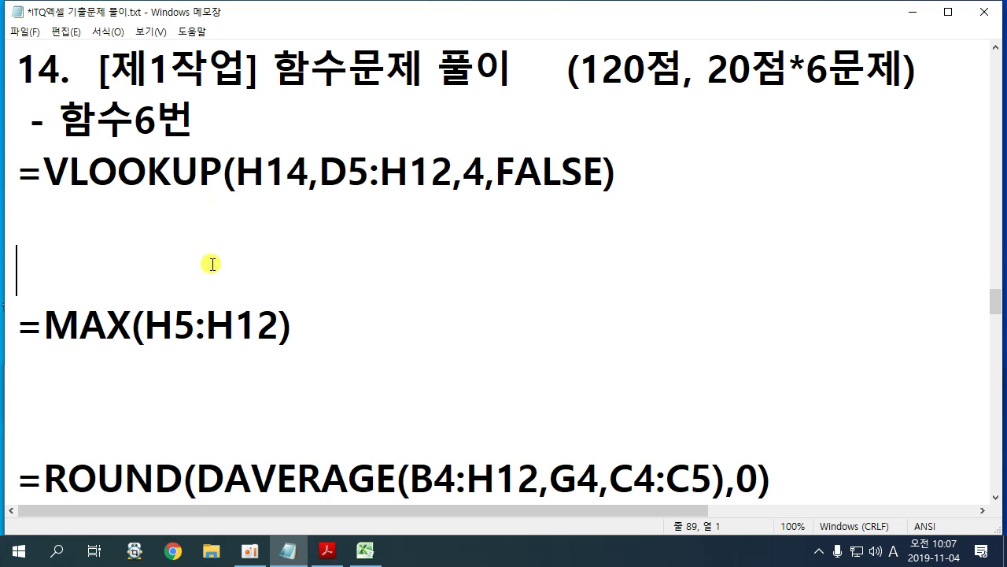
drag(60, 178, 612, 171)
Step: Delete the blank lines around the VLOOKUP, MAX, ROUND and SUMIF formulas
click(261, 284)
key(BackSpace)
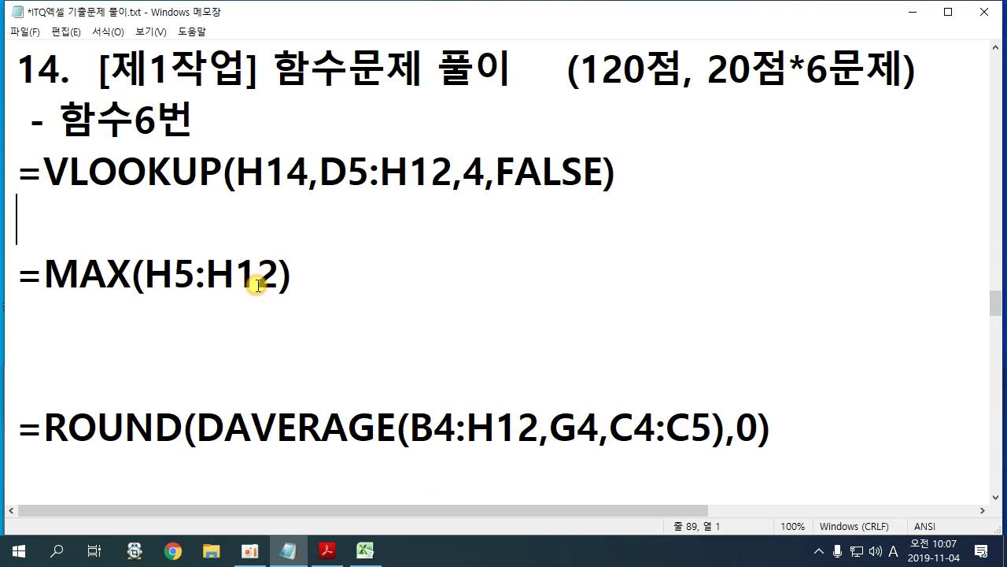
click(241, 352)
key(BackSpace)
click(217, 442)
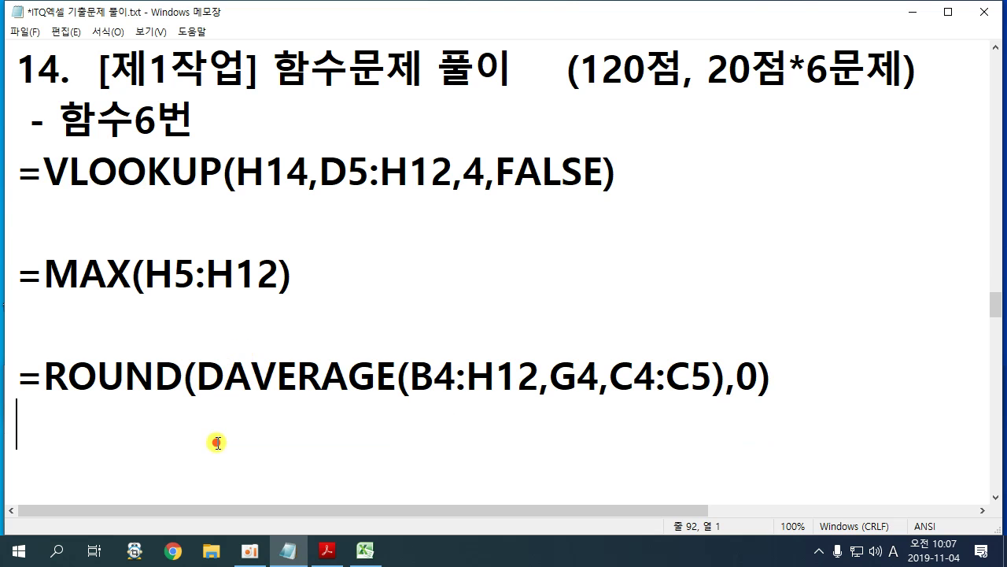
key(BackSpace)
click(179, 345)
key(BackSpace)
click(154, 236)
key(BackSpace)
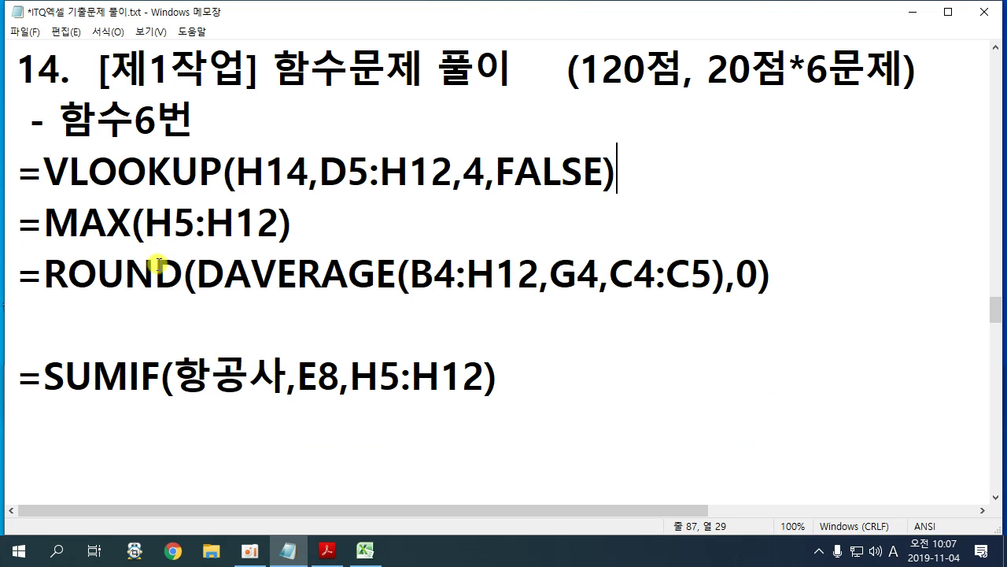
click(139, 321)
key(BackSpace)
Step: Remove the remaining blank lines below SUMIF and IF and above RANK
key(Down)
click(128, 376)
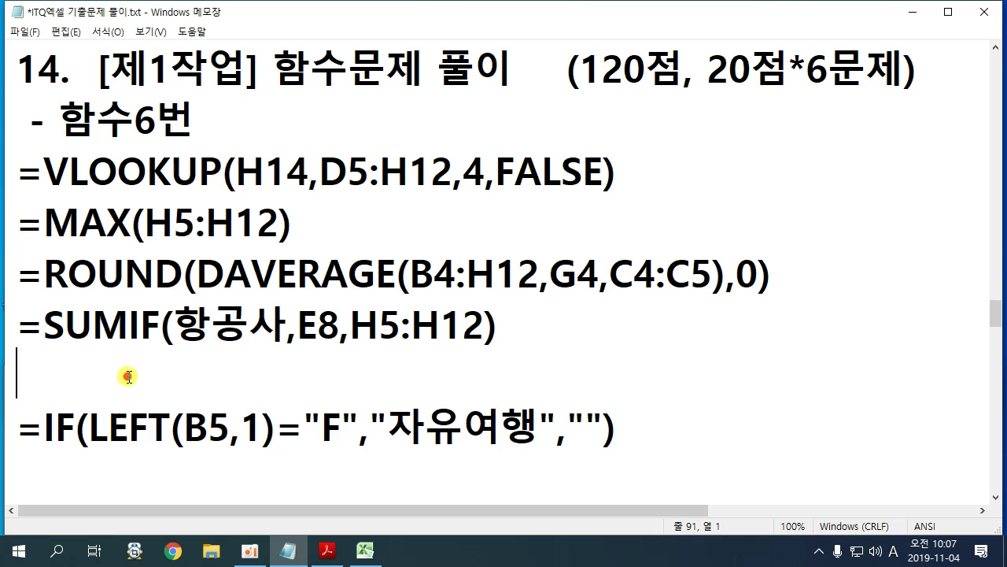
key(BackSpace)
key(Down)
key(End)
click(140, 423)
key(BackSpace)
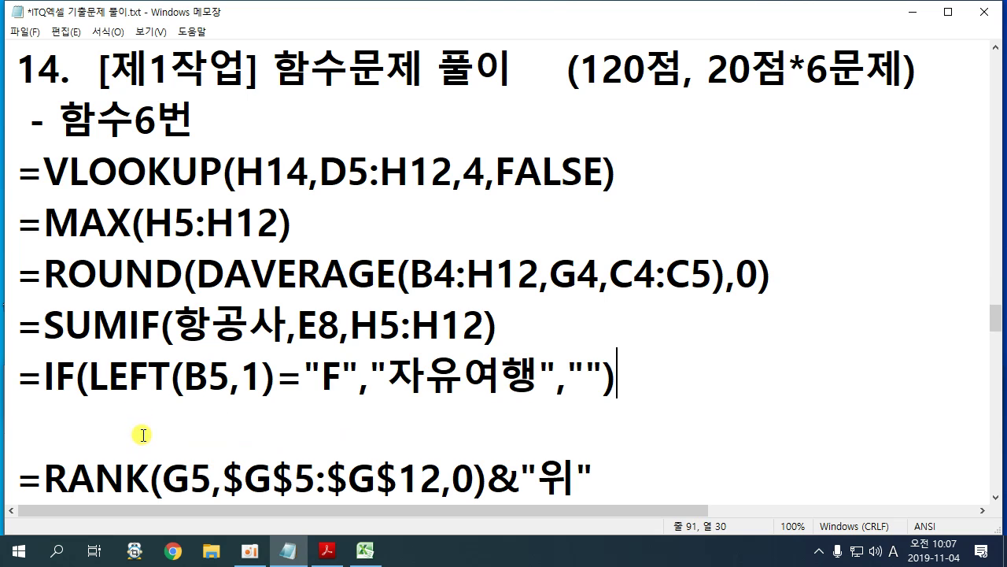
click(142, 435)
key(BackSpace)
click(268, 114)
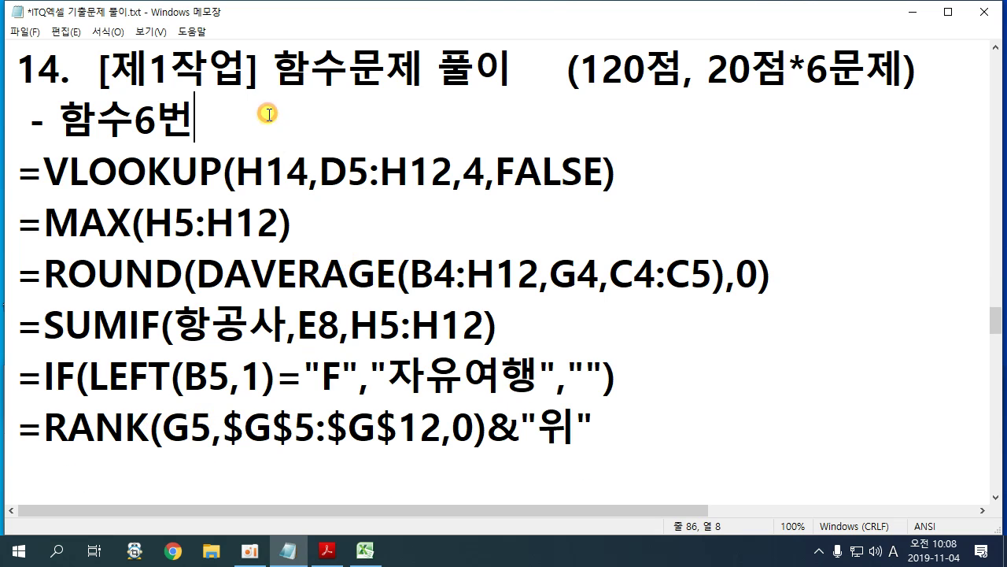